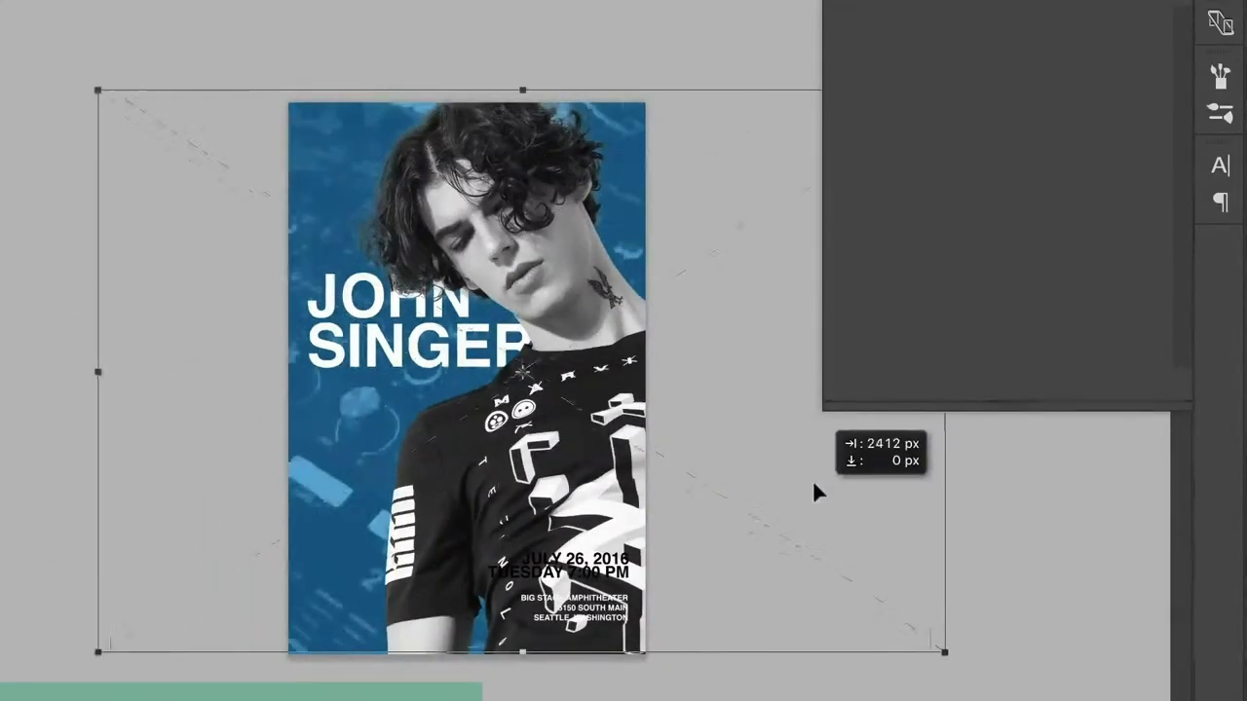
Step: Drag the placed smart-object photo about 100 pixels left on the John Singer poster
{"action": "left_click_drag", "start_coordinate": [815, 492], "coordinate": [718, 484]}
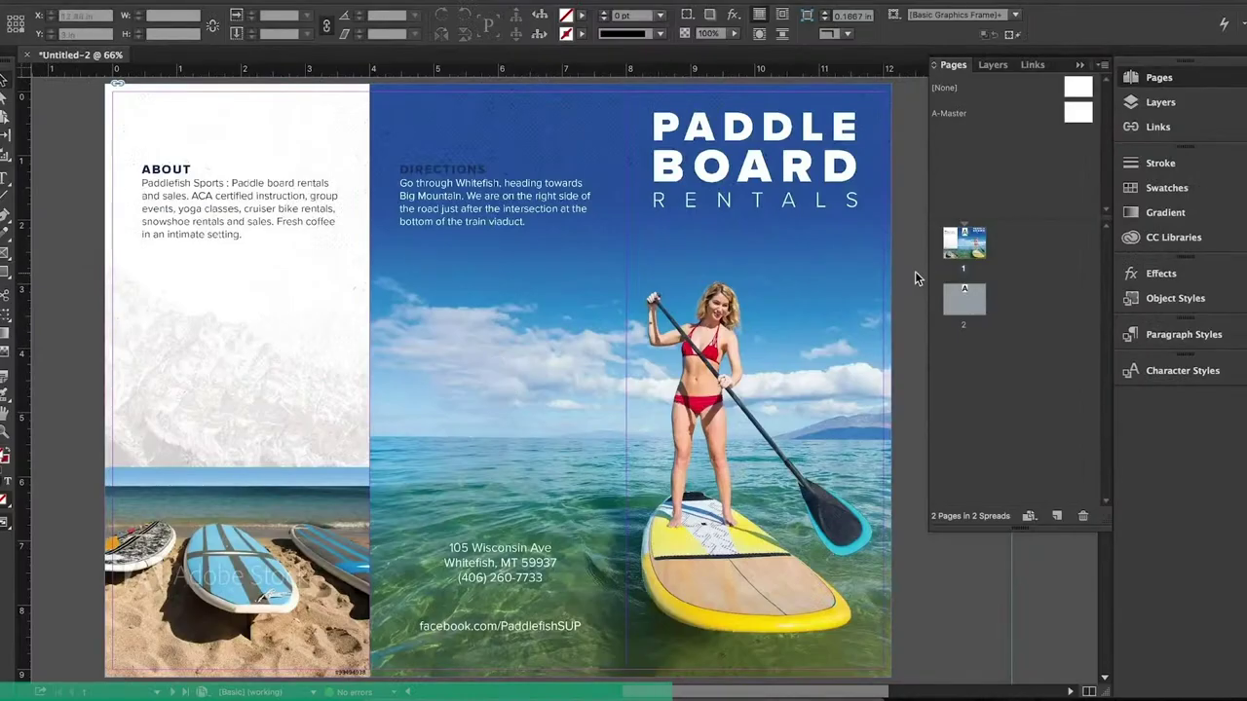
Step: Select the image frame on the Paddle Board Rentals brochure spread
{"action": "left_click", "coordinate": [593, 422]}
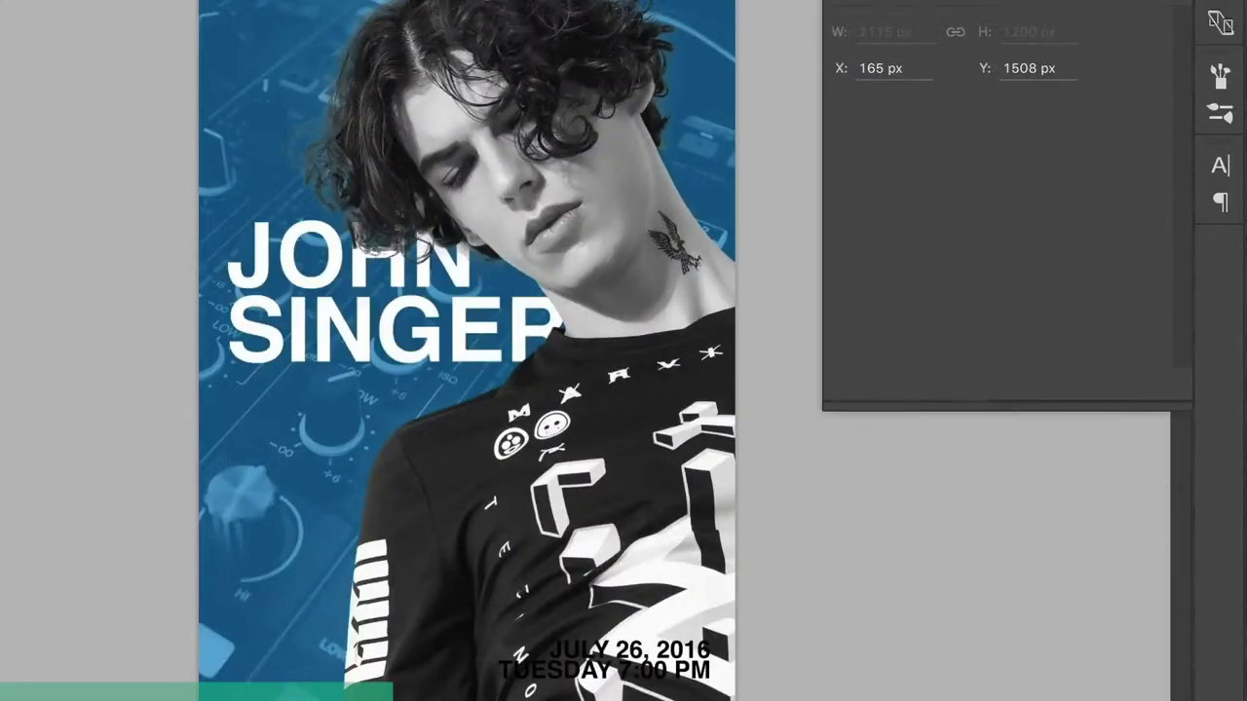
Step: Nudge the JOHN SINGER title right, raise Flame 10 one level, and switch to Move
{"action": "left_click_drag", "start_coordinate": [617, 460], "coordinate": [641, 460]}
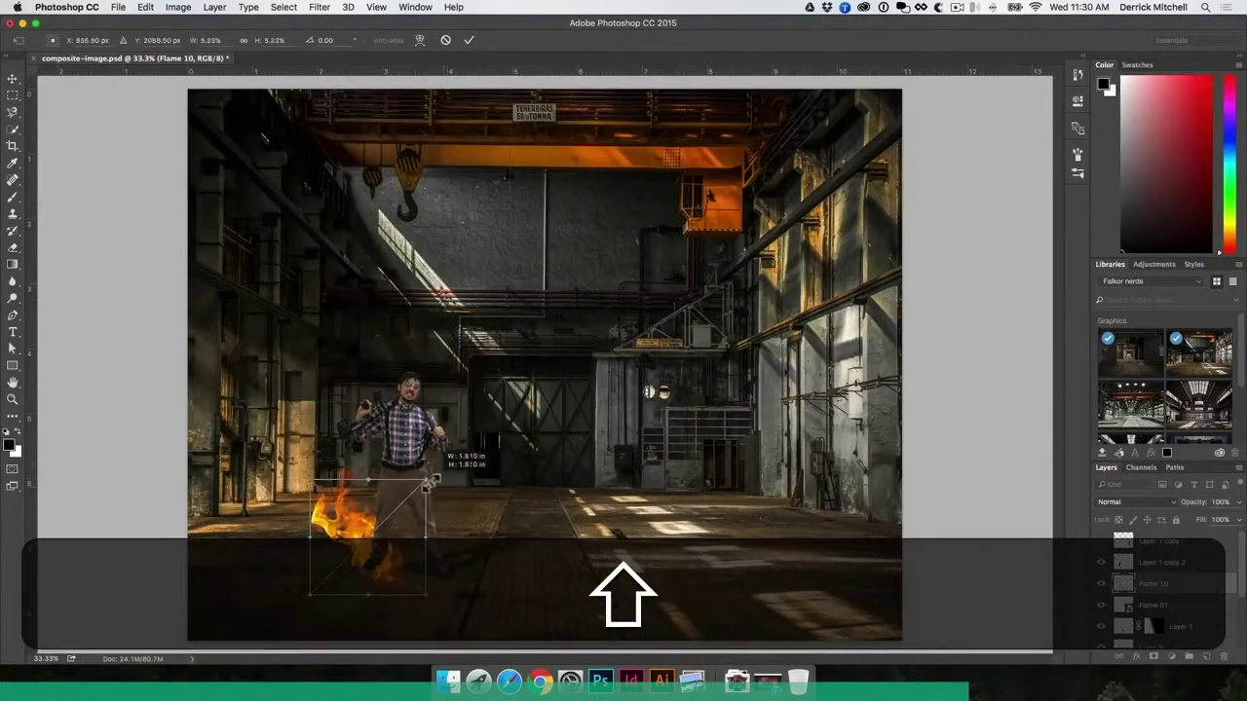
{"action": "key", "text": "super+bracketright"}
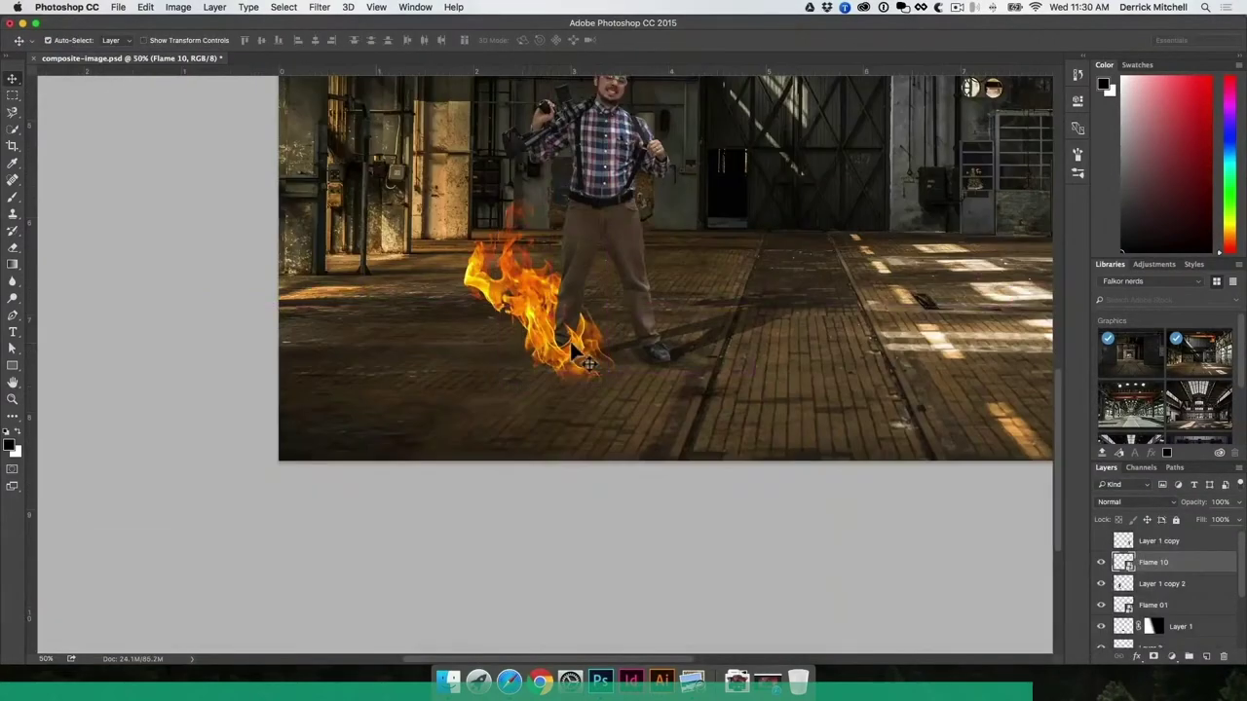
{"action": "key", "text": "v"}
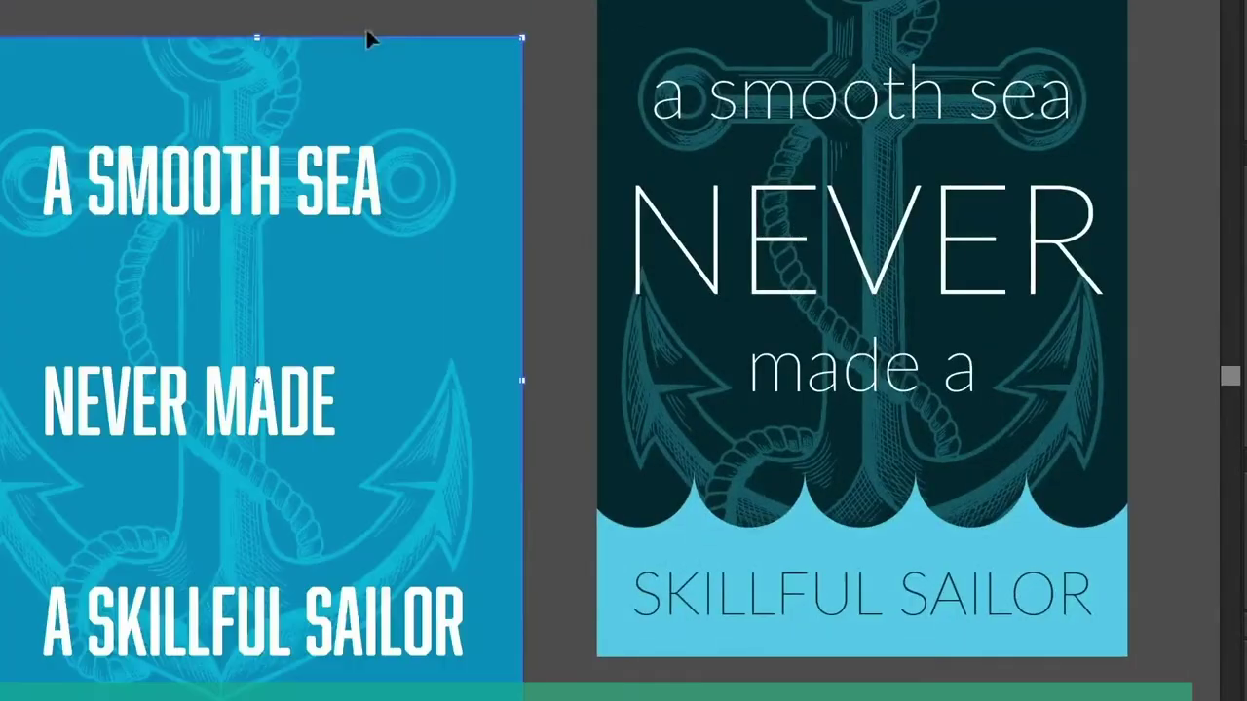
Step: Bring up the context menu over the anchor sailor poster
{"action": "right_click", "coordinate": [265, 66]}
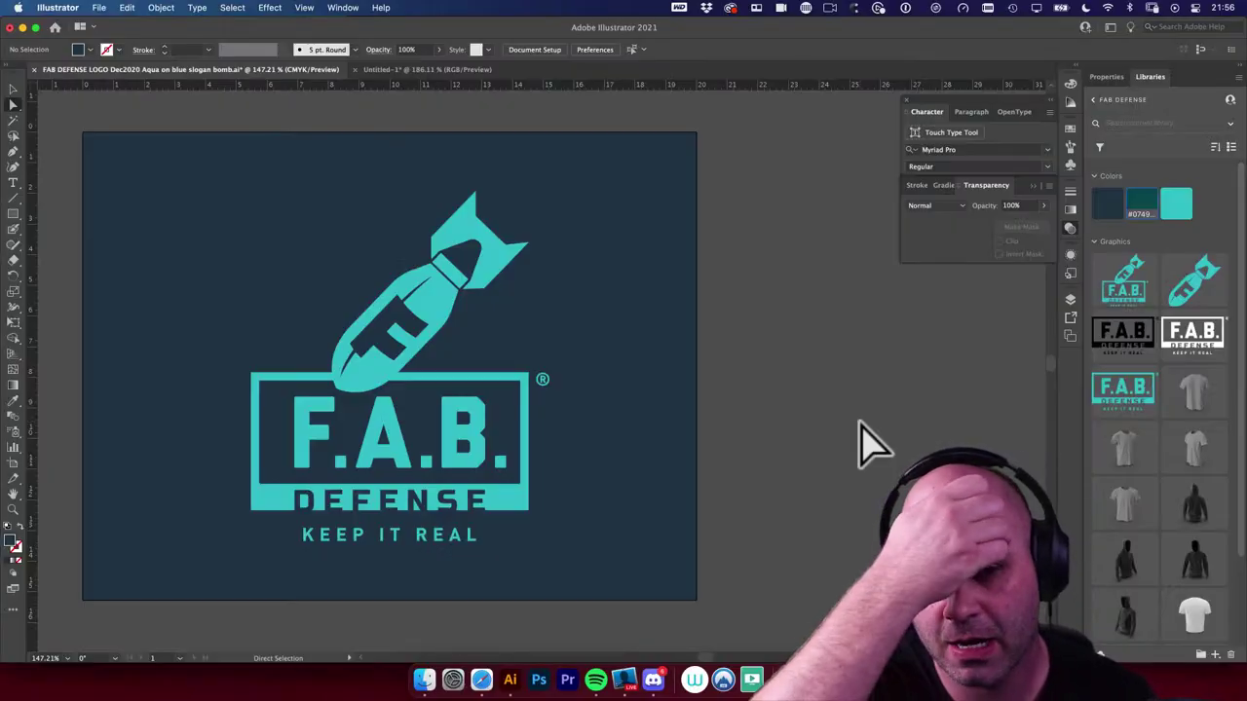
{"action": "left_click", "coordinate": [14, 90]}
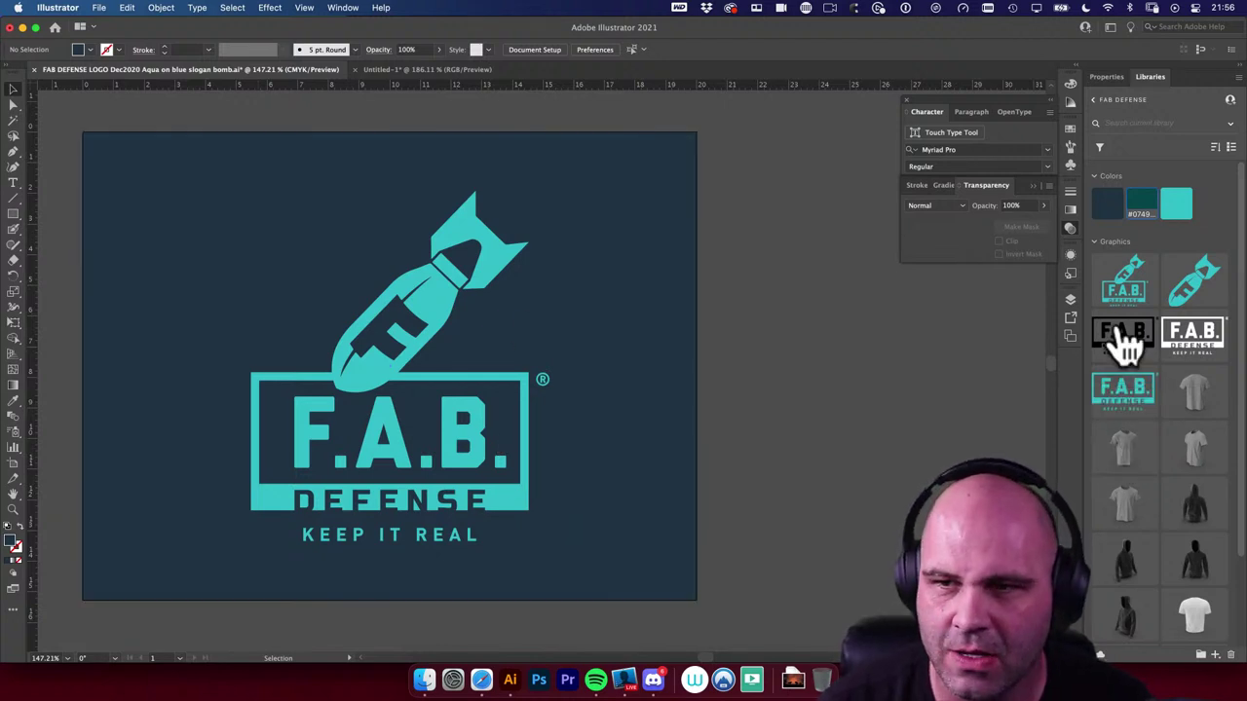
{"action": "left_click", "coordinate": [1198, 290]}
{"action": "left_click_drag", "start_coordinate": [1198, 290], "coordinate": [927, 465]}
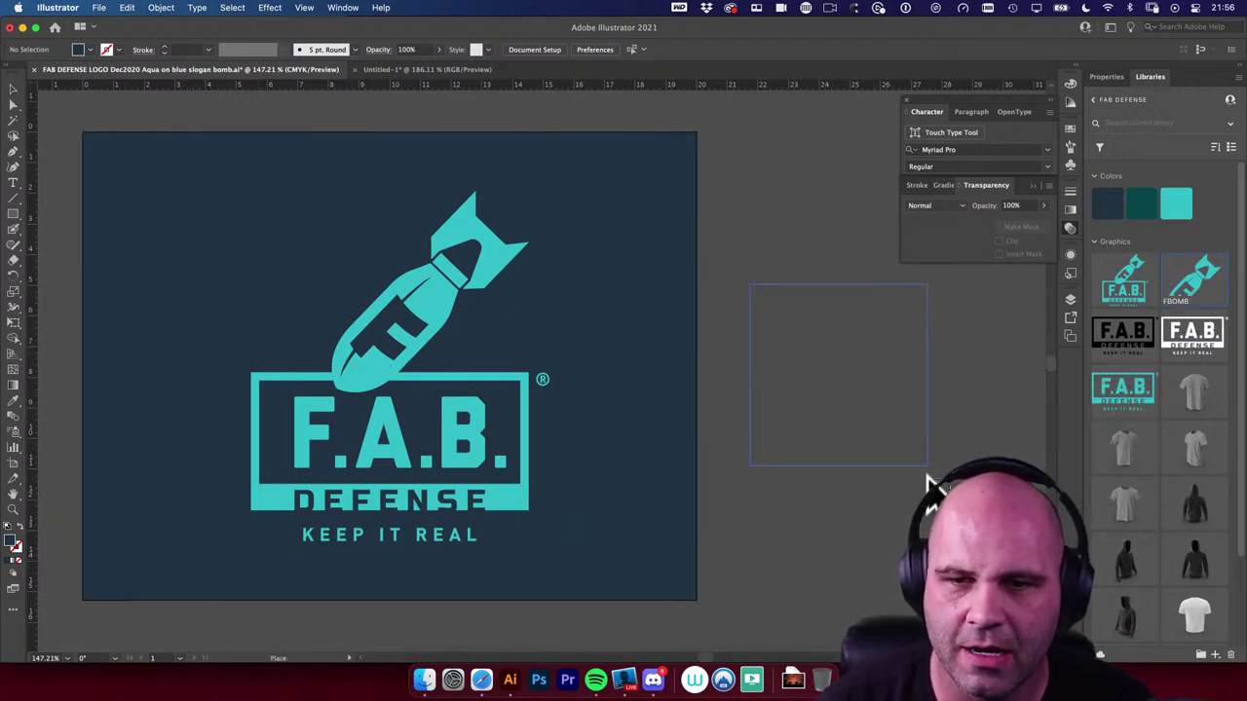
{"action": "left_click", "coordinate": [587, 234]}
{"action": "scroll", "coordinate": [588, 234], "scroll_direction": "right", "scroll_amount": 5}
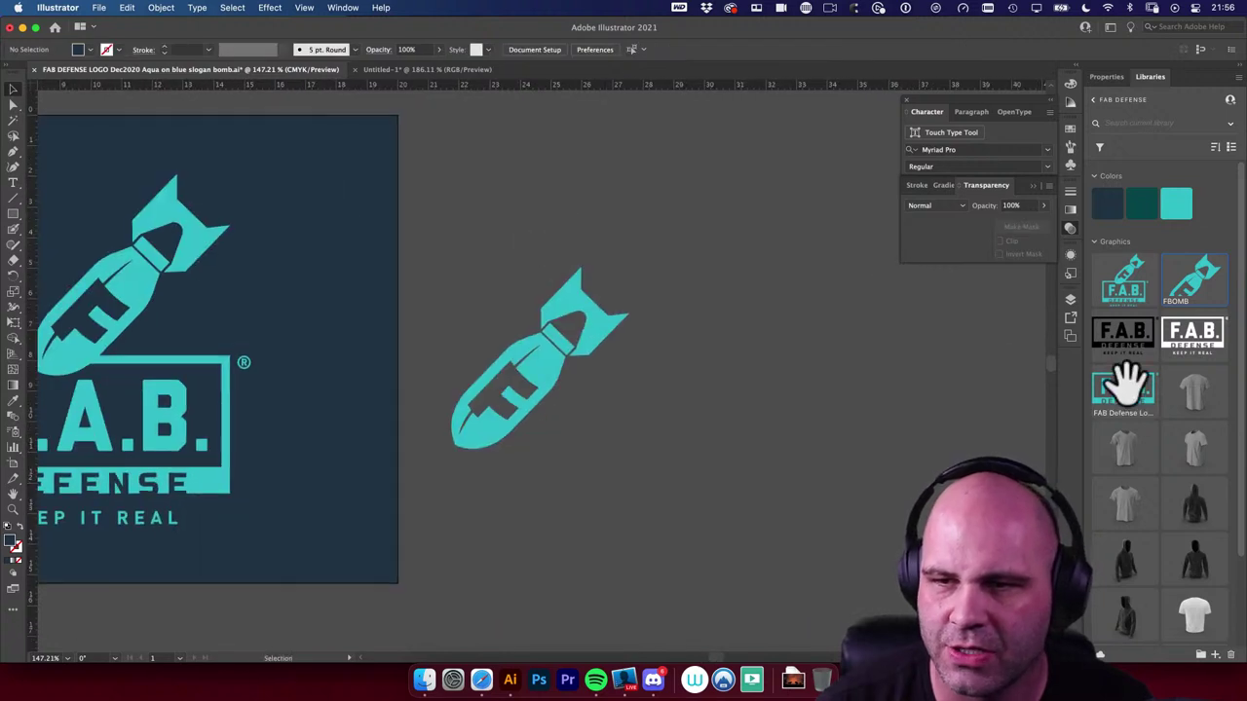
{"action": "left_click_drag", "start_coordinate": [1146, 399], "coordinate": [691, 241]}
{"action": "left_click_drag", "start_coordinate": [578, 350], "coordinate": [636, 394]}
{"action": "left_click", "coordinate": [744, 284]}
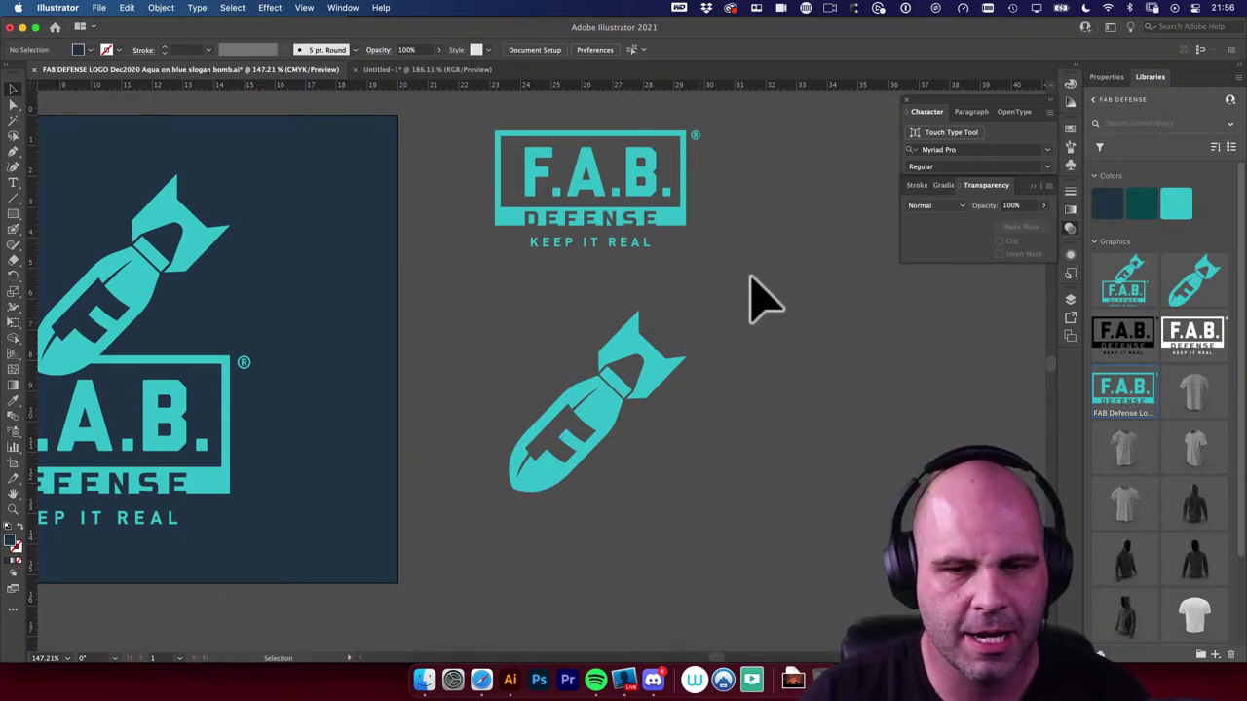
{"action": "left_click_drag", "start_coordinate": [688, 292], "coordinate": [785, 336]}
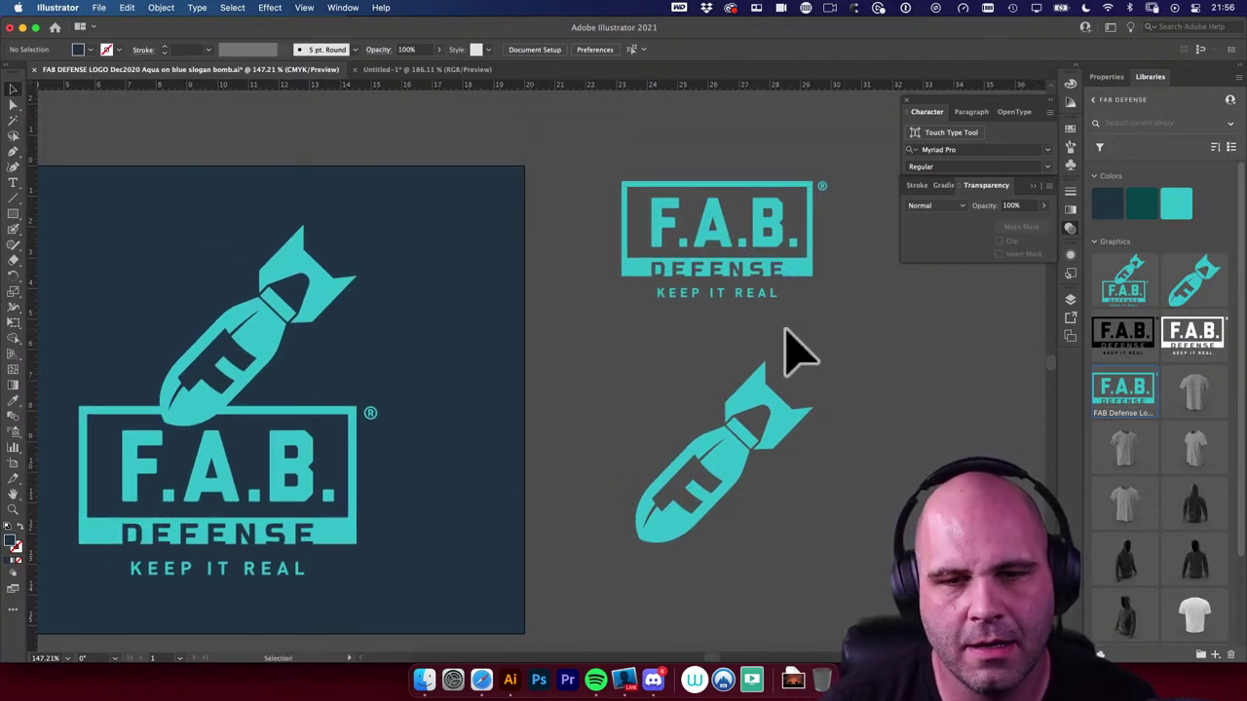
{"action": "left_click_drag", "start_coordinate": [576, 195], "coordinate": [838, 550]}
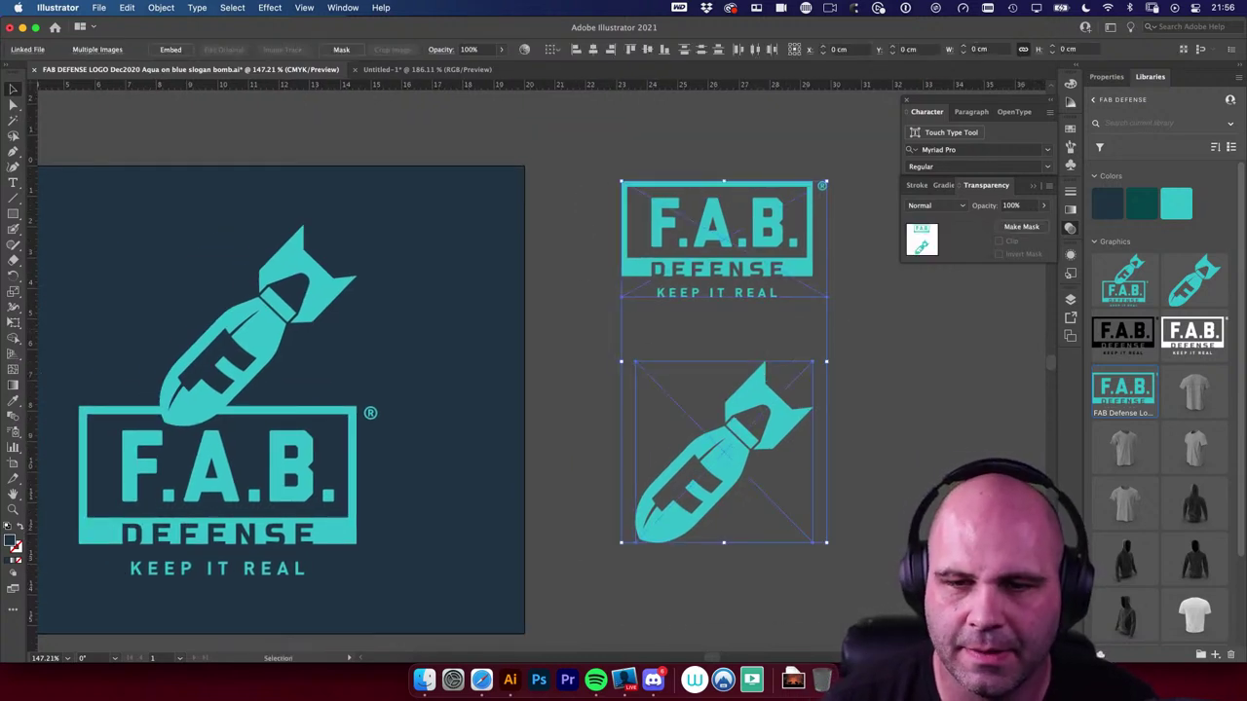
{"action": "key", "text": "super+x"}
{"action": "key", "text": "super+shift+a"}
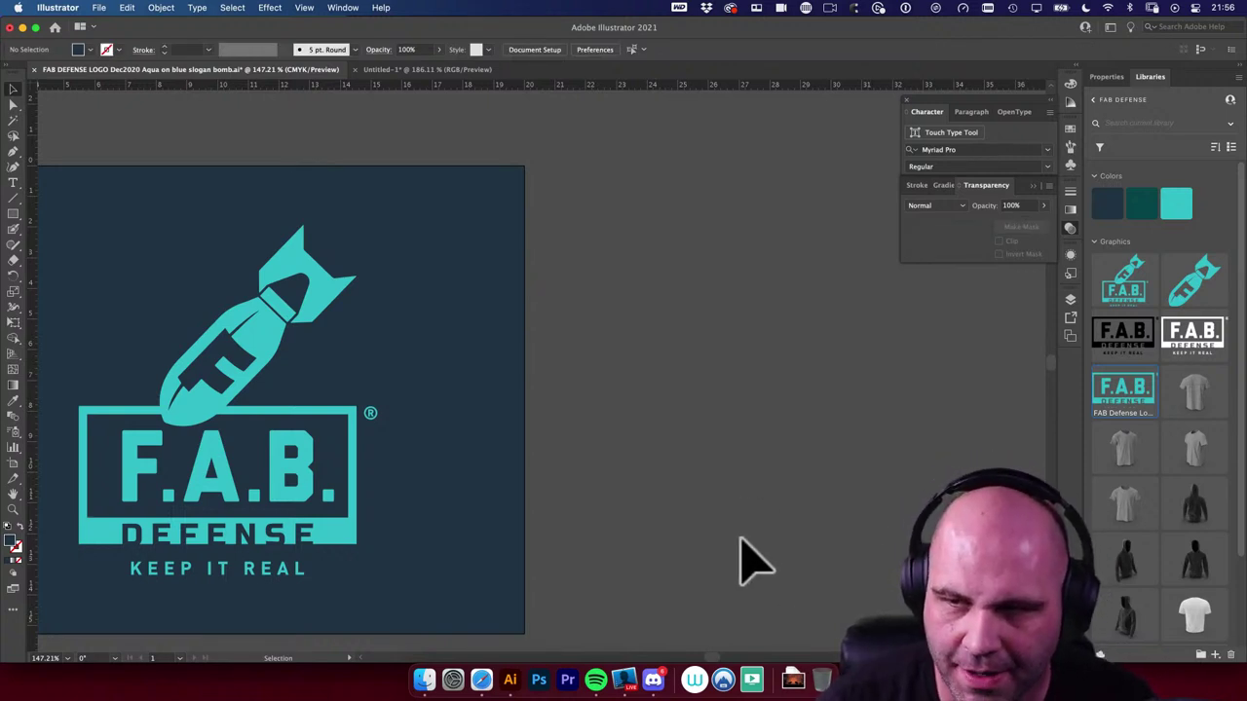
{"action": "scroll", "coordinate": [1183, 509], "scroll_direction": "down", "scroll_amount": 3}
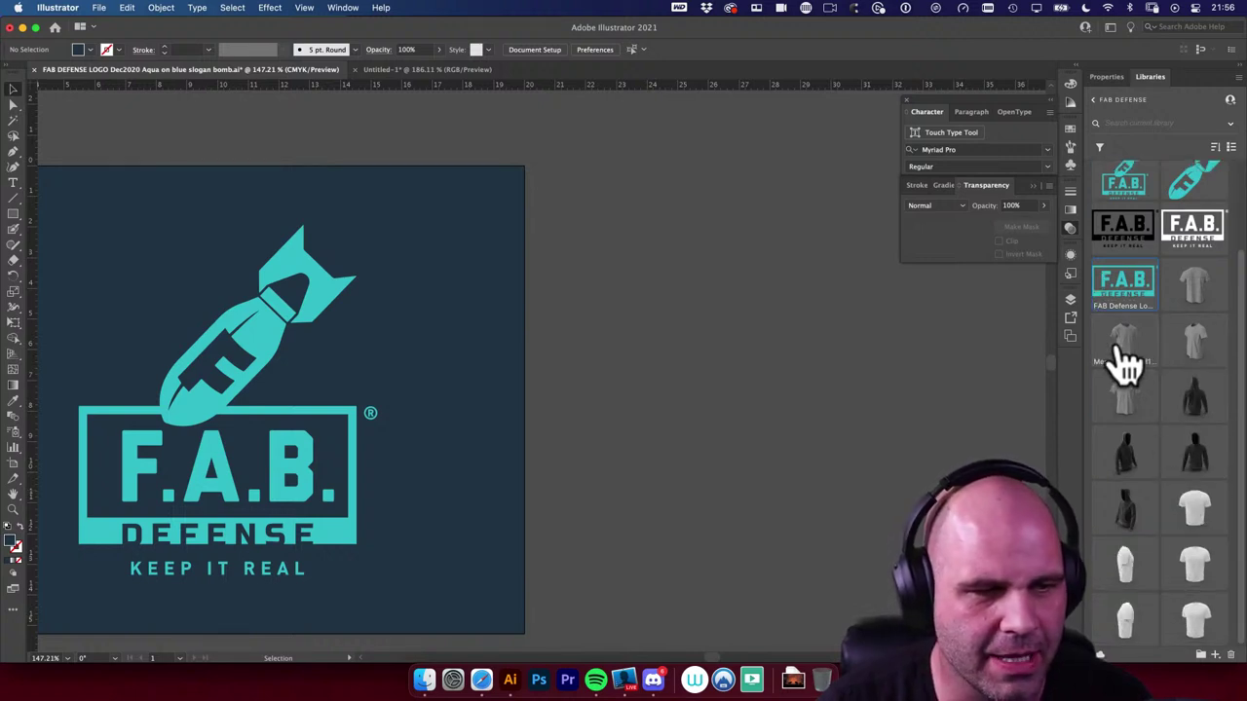
{"action": "left_click_drag", "start_coordinate": [1125, 341], "coordinate": [804, 485]}
{"action": "left_click", "coordinate": [604, 257]}
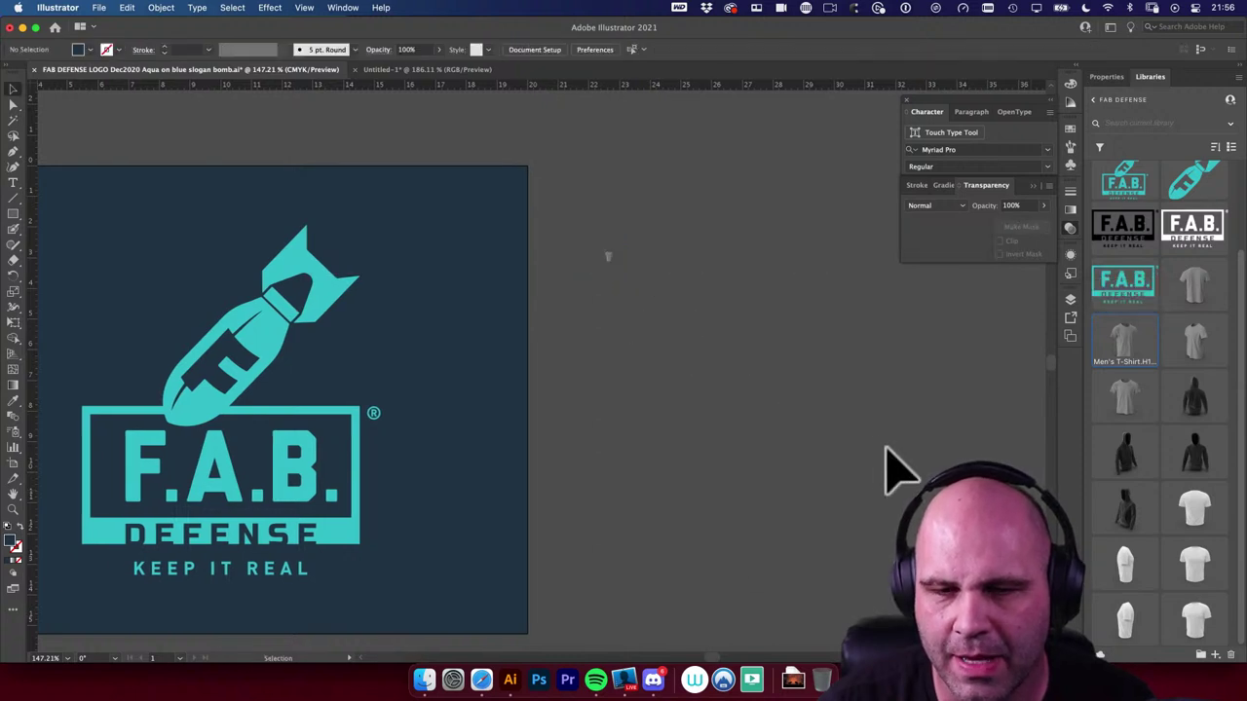
{"action": "left_click", "coordinate": [608, 257]}
{"action": "key", "text": "e"}
{"action": "left_click_drag", "start_coordinate": [617, 267], "coordinate": [786, 432]}
{"action": "key", "text": "v"}
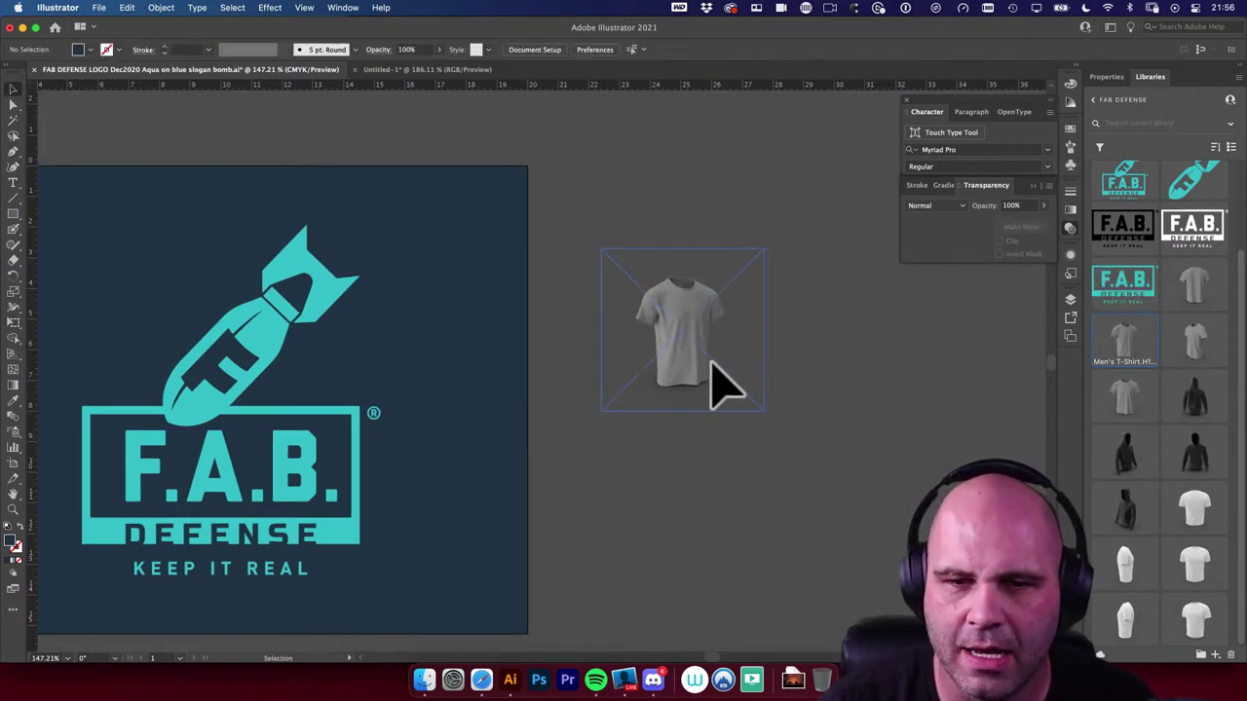
{"action": "mouse_move", "coordinate": [718, 376]}
{"action": "left_mouse_down"}
{"action": "mouse_move", "coordinate": [721, 409]}
{"action": "mouse_move", "coordinate": [719, 390]}
{"action": "left_mouse_up"}
{"action": "left_click_drag", "start_coordinate": [760, 429], "coordinate": [847, 509]}
{"action": "left_click", "coordinate": [843, 511]}
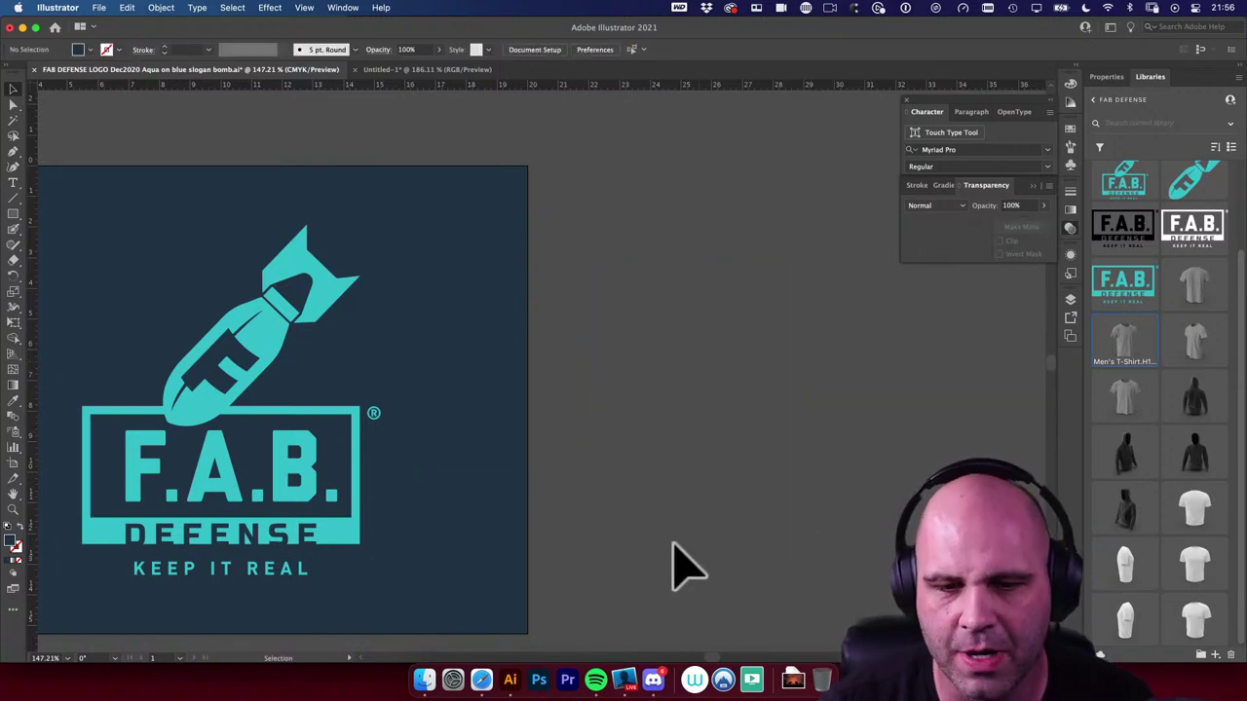
Step: Bring Safari forward, shift its window down-right, and go to the site's Tutorials page
{"action": "left_click", "coordinate": [482, 682]}
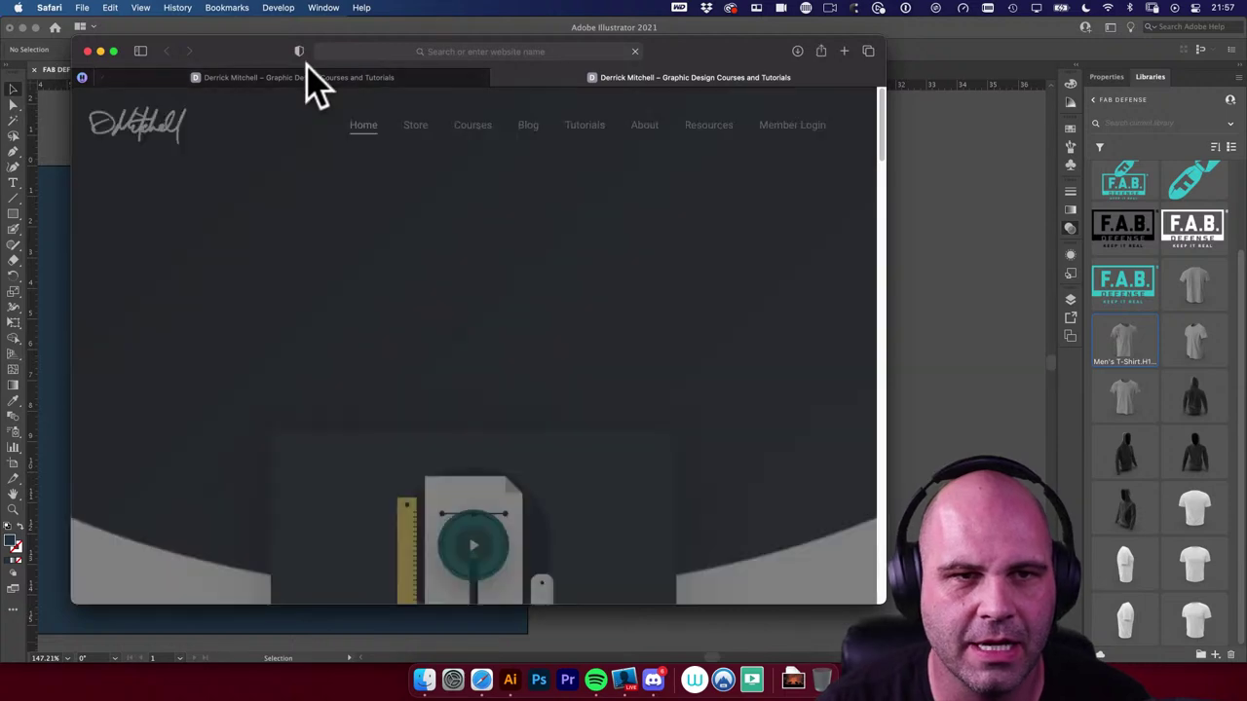
{"action": "left_click_drag", "start_coordinate": [306, 64], "coordinate": [369, 79]}
{"action": "mouse_move", "coordinate": [370, 86]}
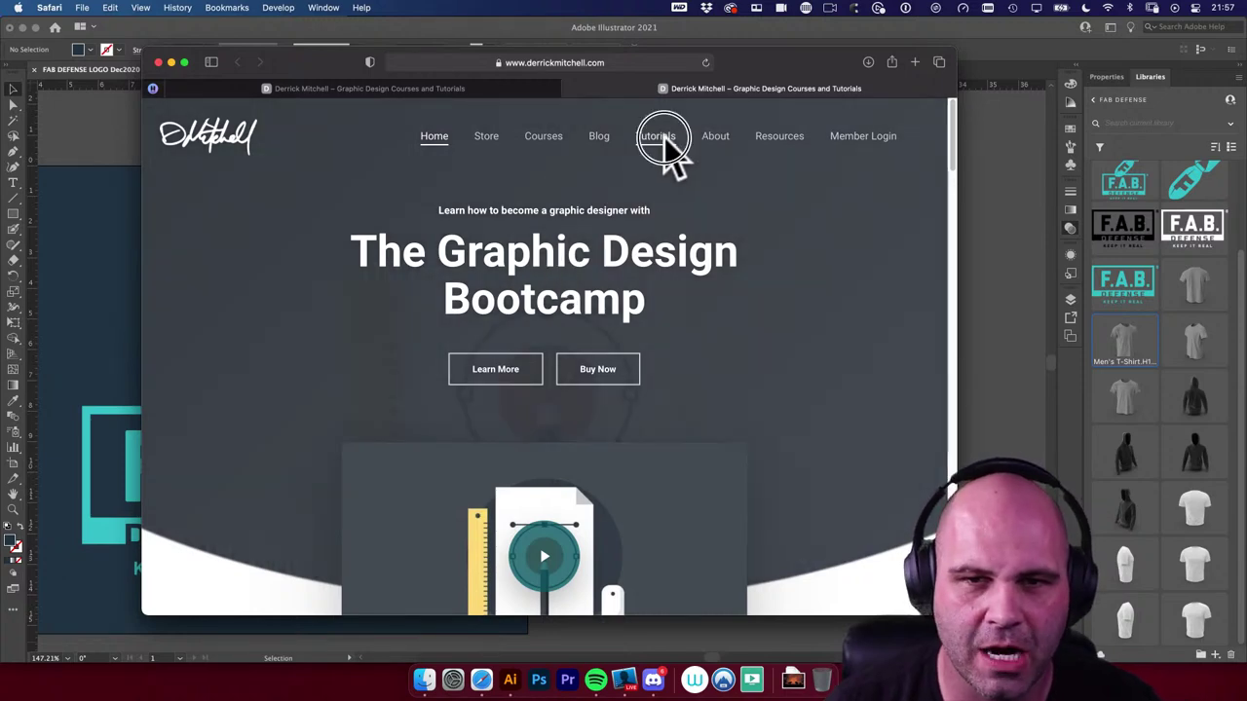
{"action": "left_click", "coordinate": [661, 146]}
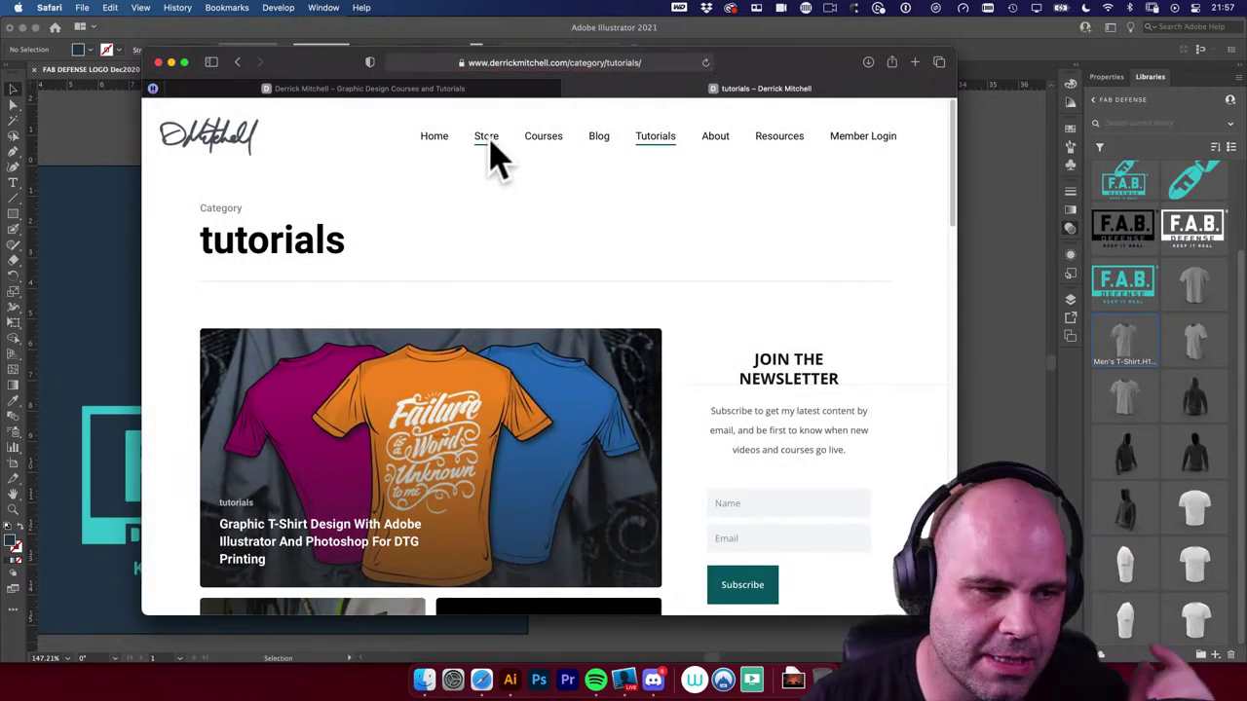
Step: Visit the Store page, go back to Tutorials, and focus the newsletter name field
{"action": "left_click", "coordinate": [491, 139]}
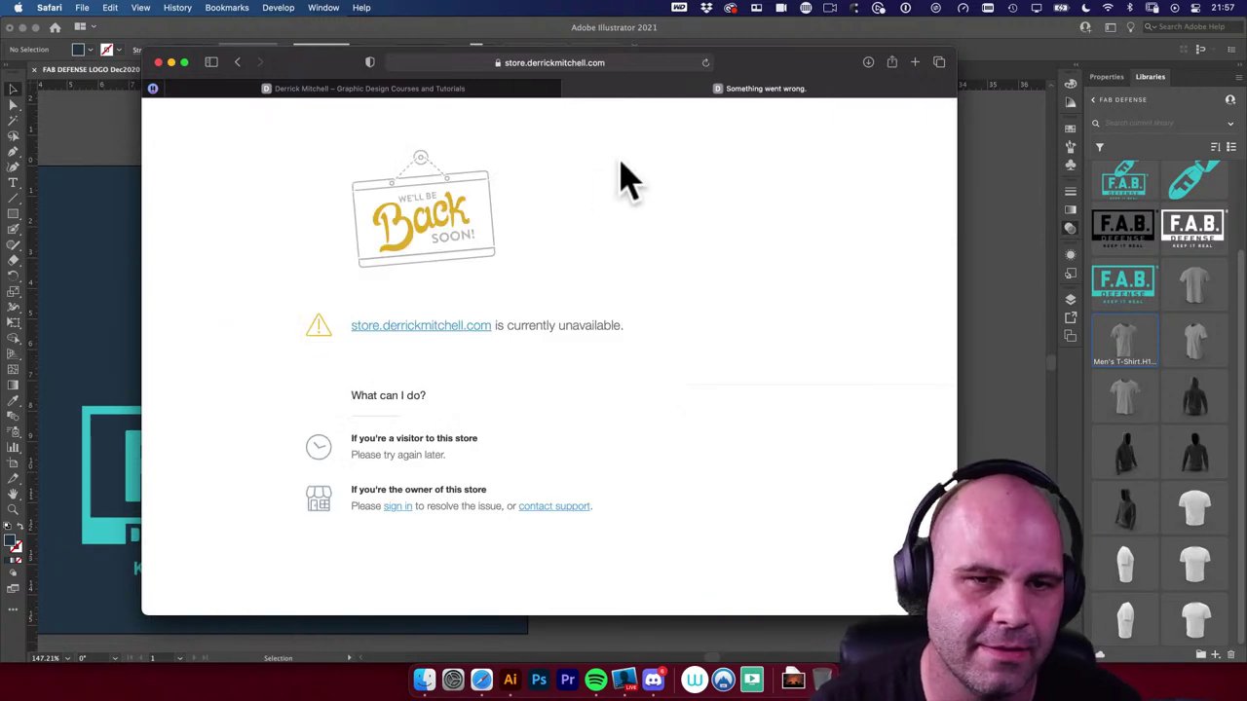
{"action": "left_click", "coordinate": [239, 63]}
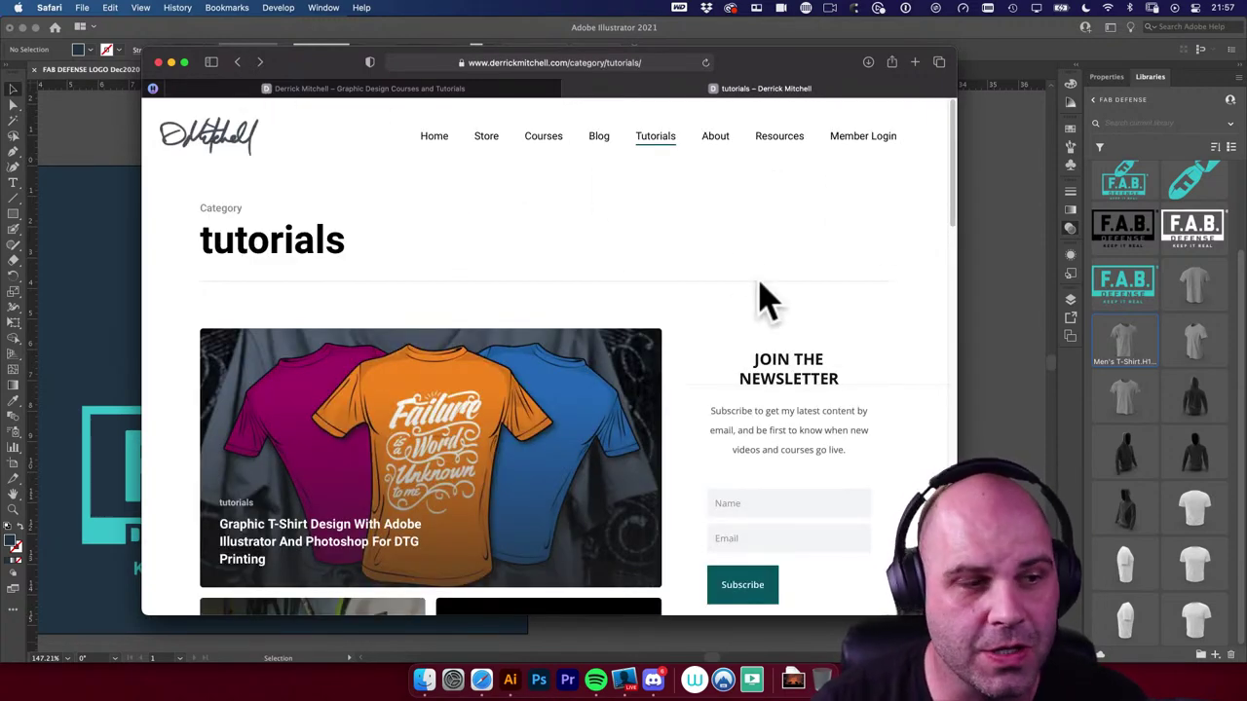
{"action": "scroll", "coordinate": [668, 209], "scroll_direction": "down", "scroll_amount": 1}
{"action": "left_click", "coordinate": [721, 457]}
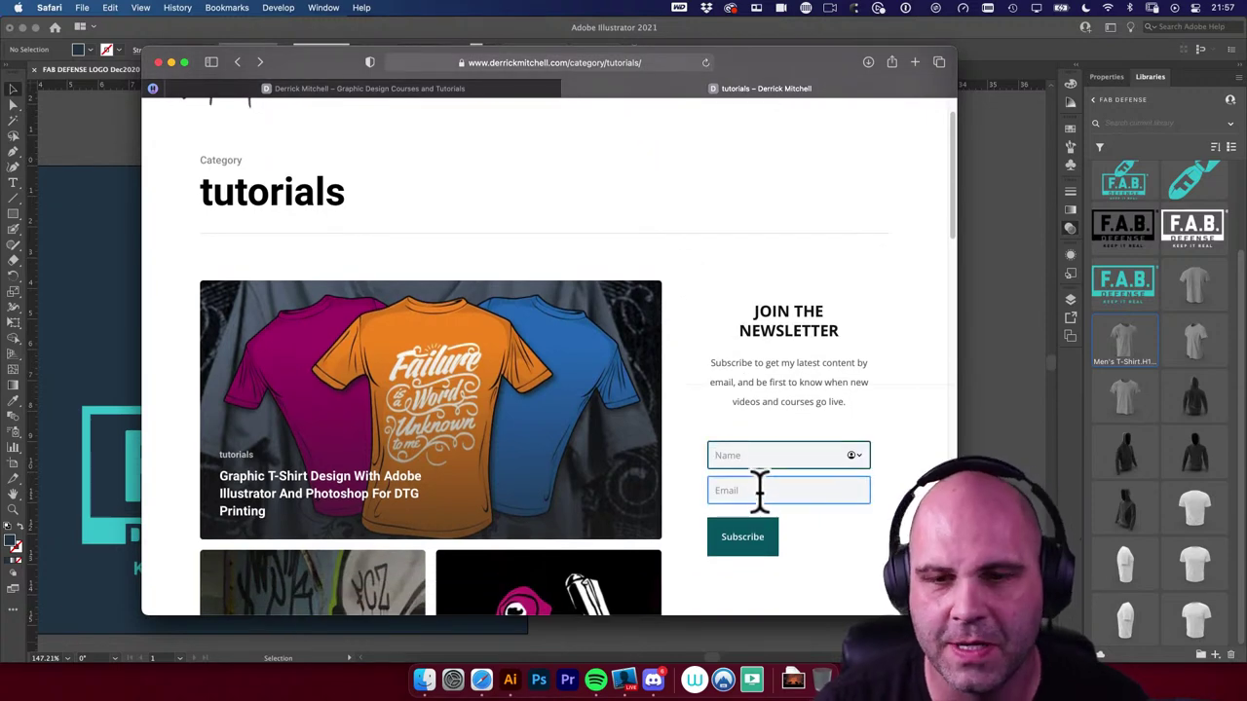
{"action": "scroll", "coordinate": [769, 306], "scroll_direction": "up", "scroll_amount": 1}
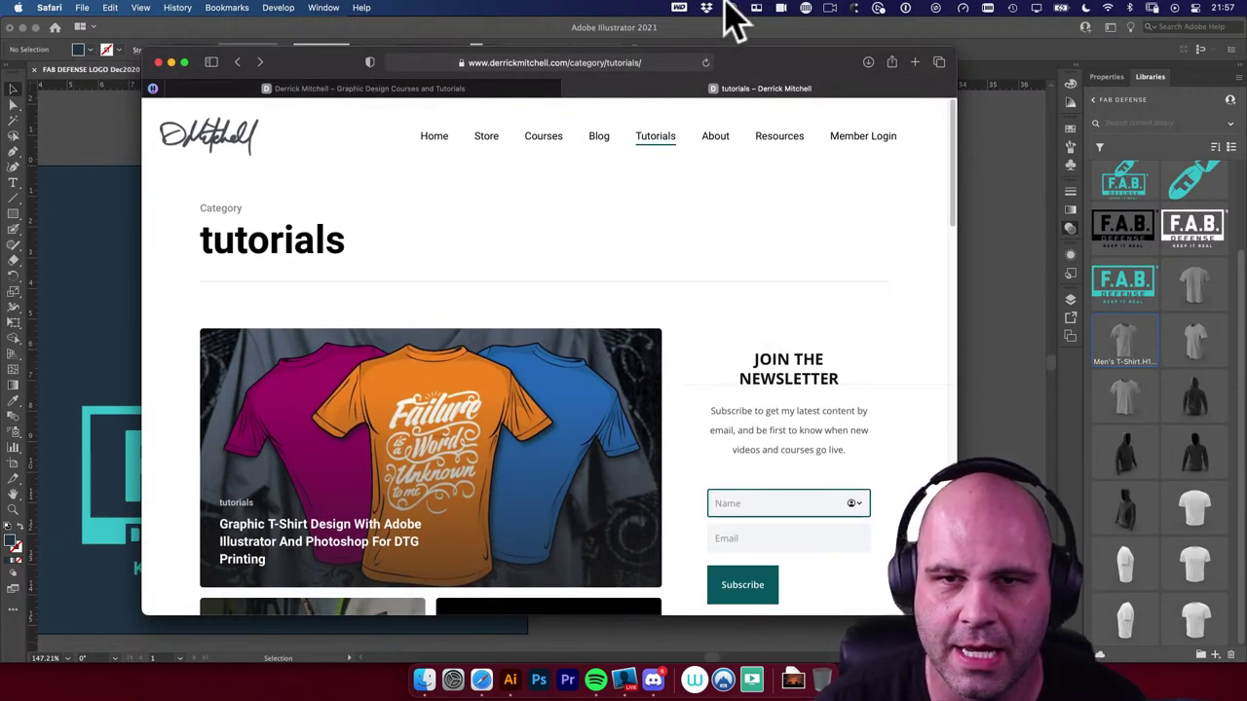
{"action": "mouse_move", "coordinate": [780, 70]}
{"action": "left_mouse_down"}
{"action": "mouse_move", "coordinate": [751, 96]}
{"action": "mouse_move", "coordinate": [765, 86]}
{"action": "left_mouse_up"}
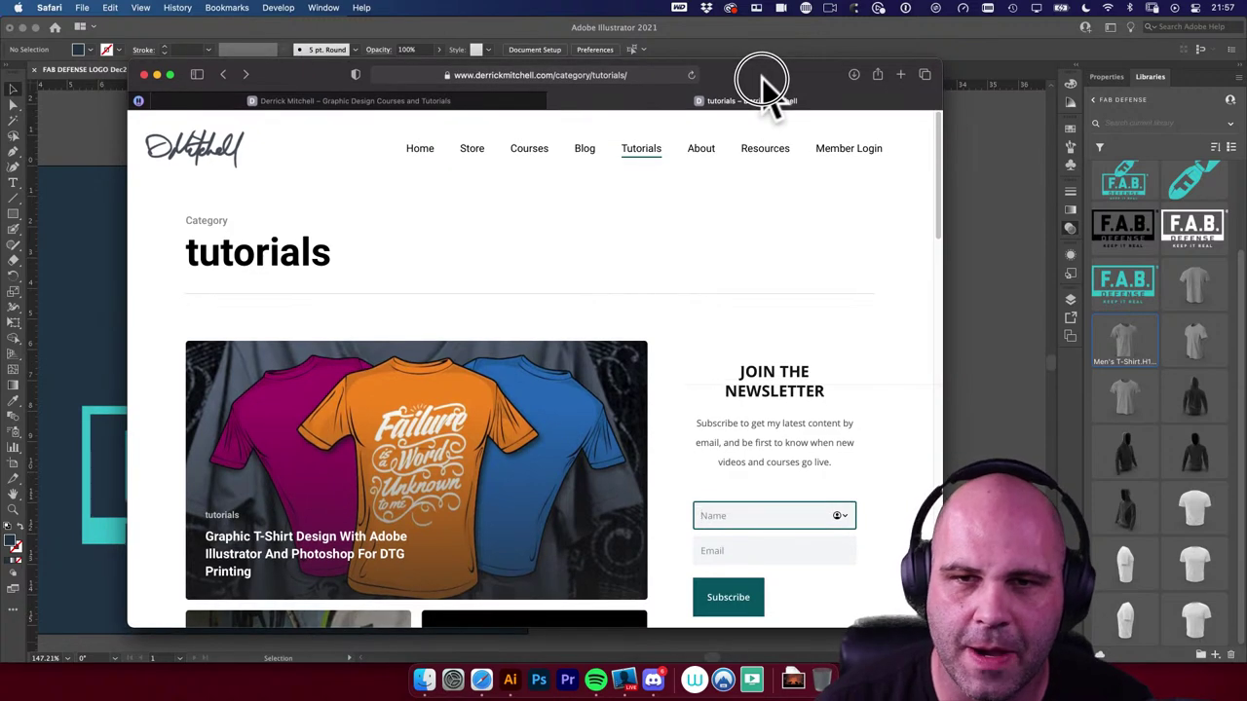
Step: Load behance.net in the browser
{"action": "left_click", "coordinate": [608, 77]}
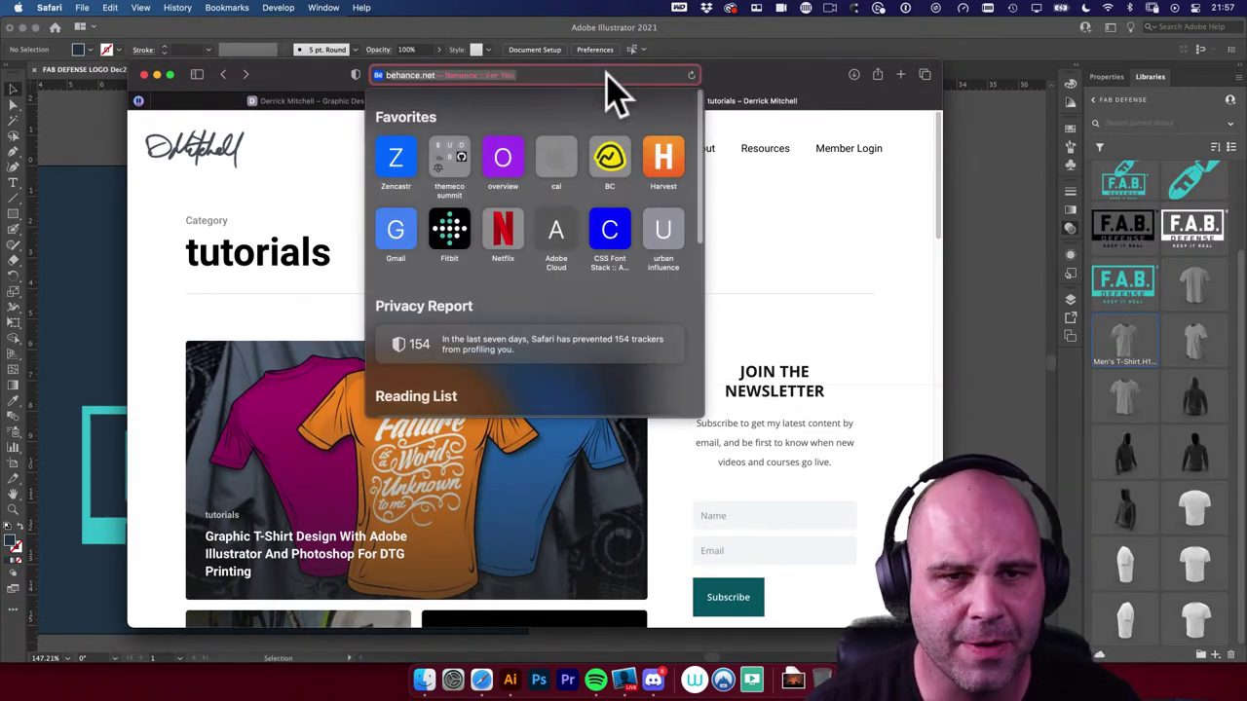
{"action": "type", "text": "behance.net"}
{"action": "key", "text": "Return"}
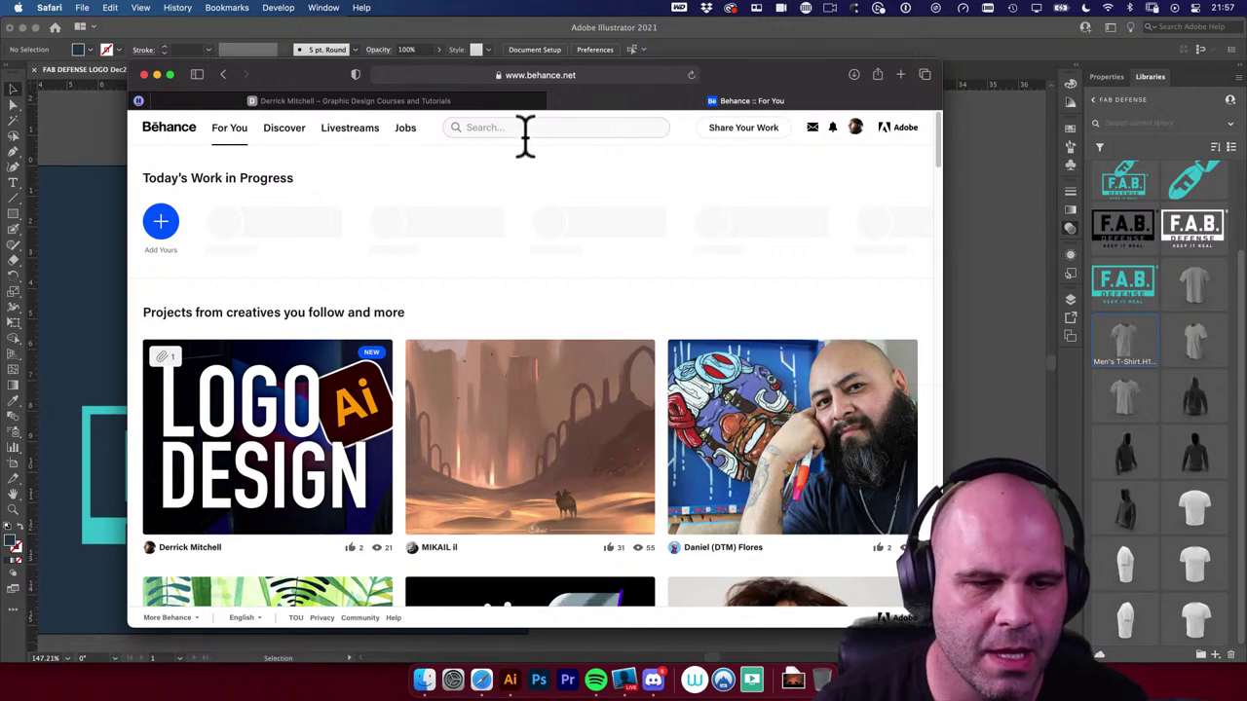
Step: Search Behance for 'apparel design' and open the New York City t-shirt stock image in a new tab
{"action": "left_click", "coordinate": [528, 133]}
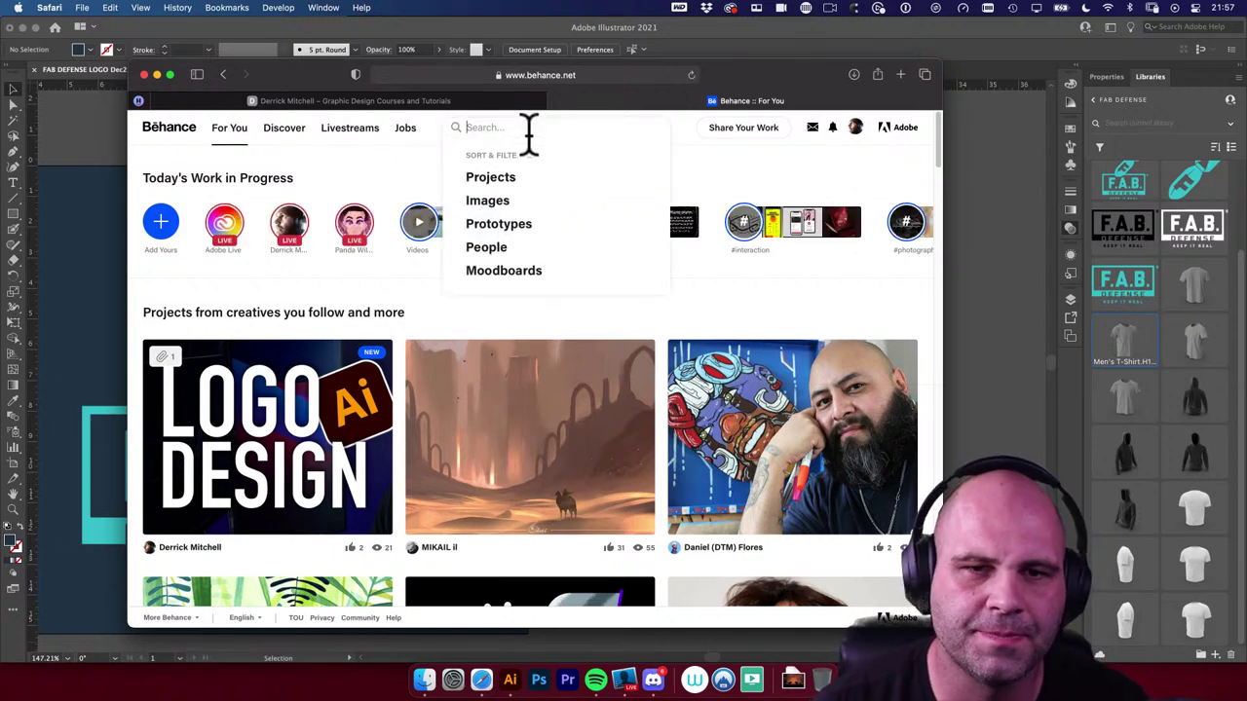
{"action": "type", "text": "apparel des"}
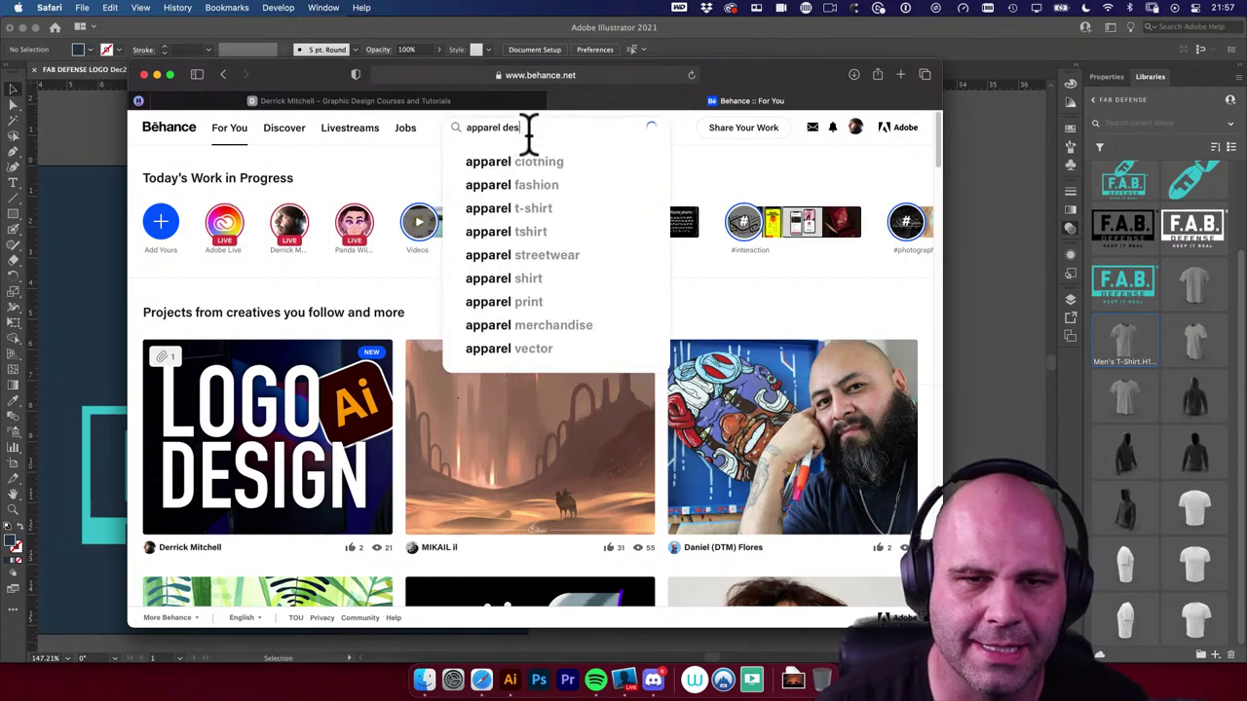
{"action": "type", "text": "ign"}
{"action": "key", "text": "Return"}
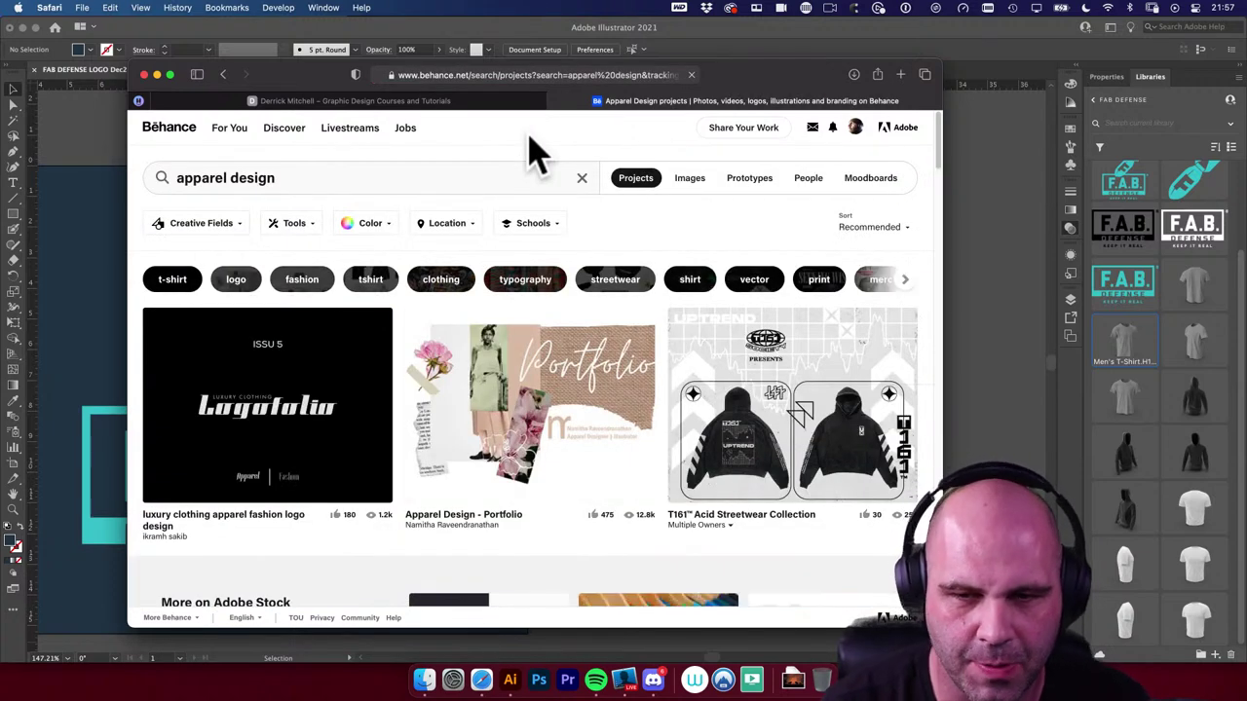
{"action": "scroll", "coordinate": [458, 234], "scroll_direction": "down", "scroll_amount": 5}
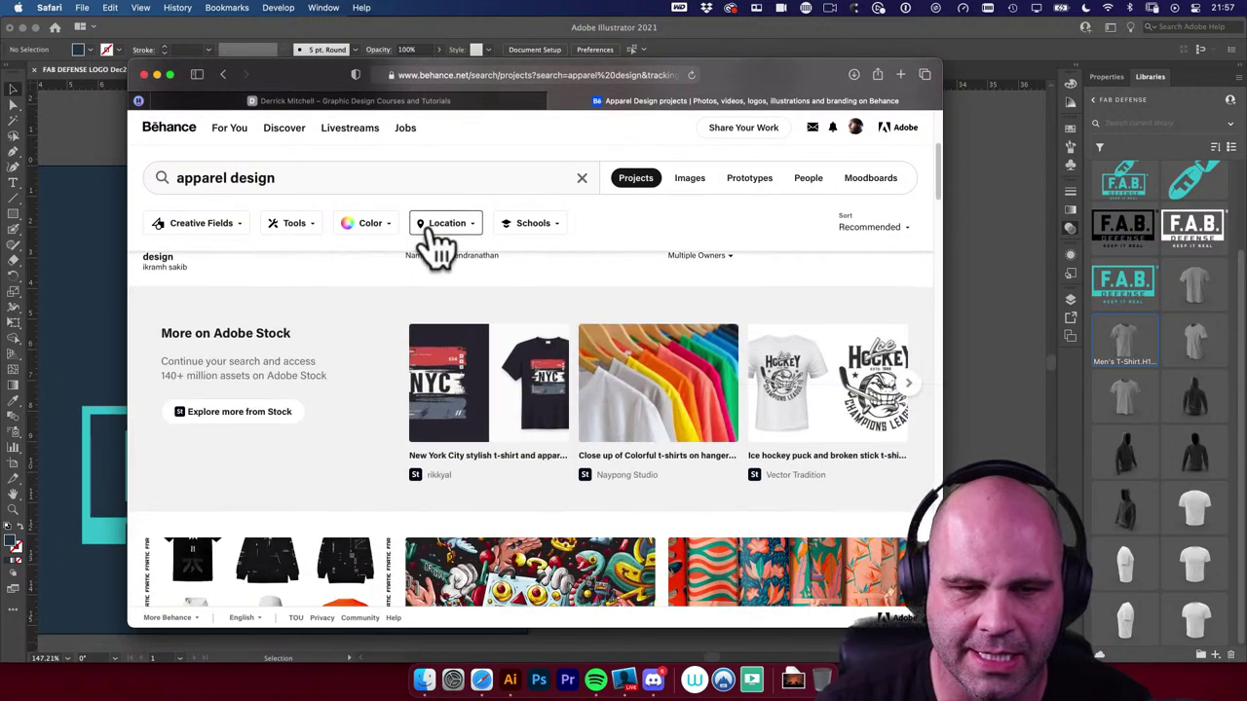
{"action": "scroll", "coordinate": [516, 282], "scroll_direction": "down", "scroll_amount": 1}
{"action": "left_click", "coordinate": [458, 375], "text": "super"}
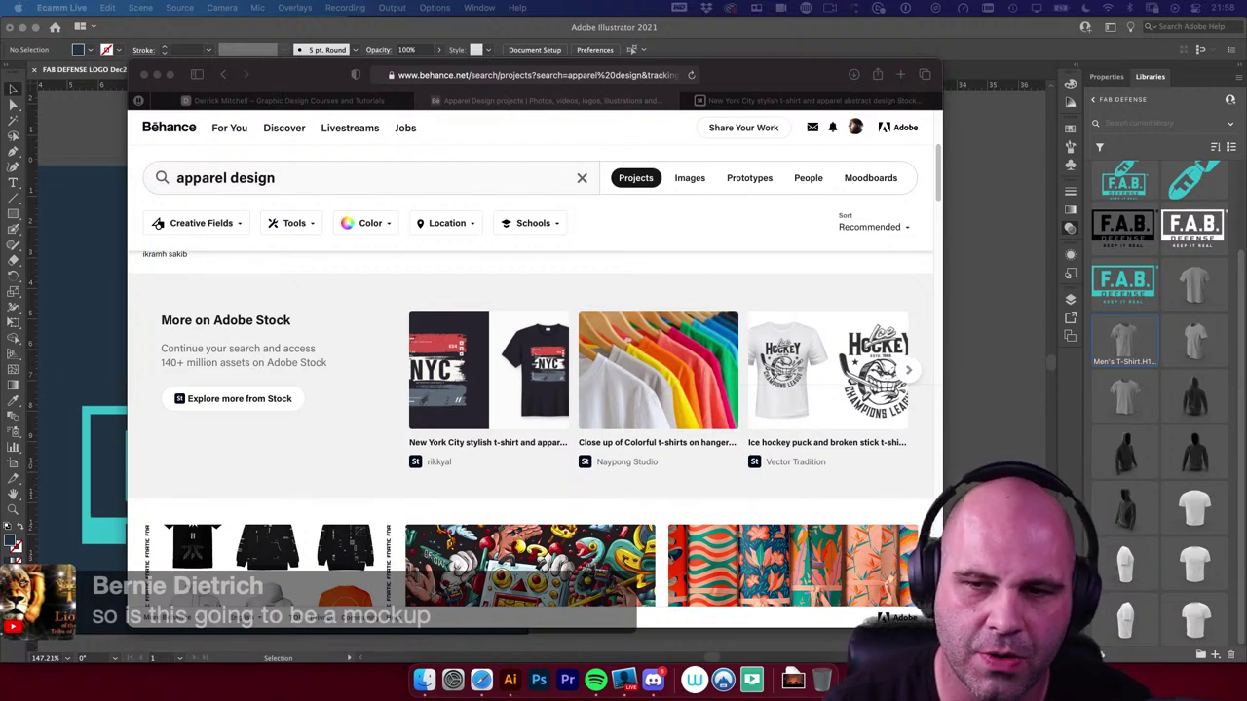
Step: Glance at the FAB logo artwork, then open the ice hockey t-shirt stock image in a new tab
{"action": "left_click", "coordinate": [960, 382]}
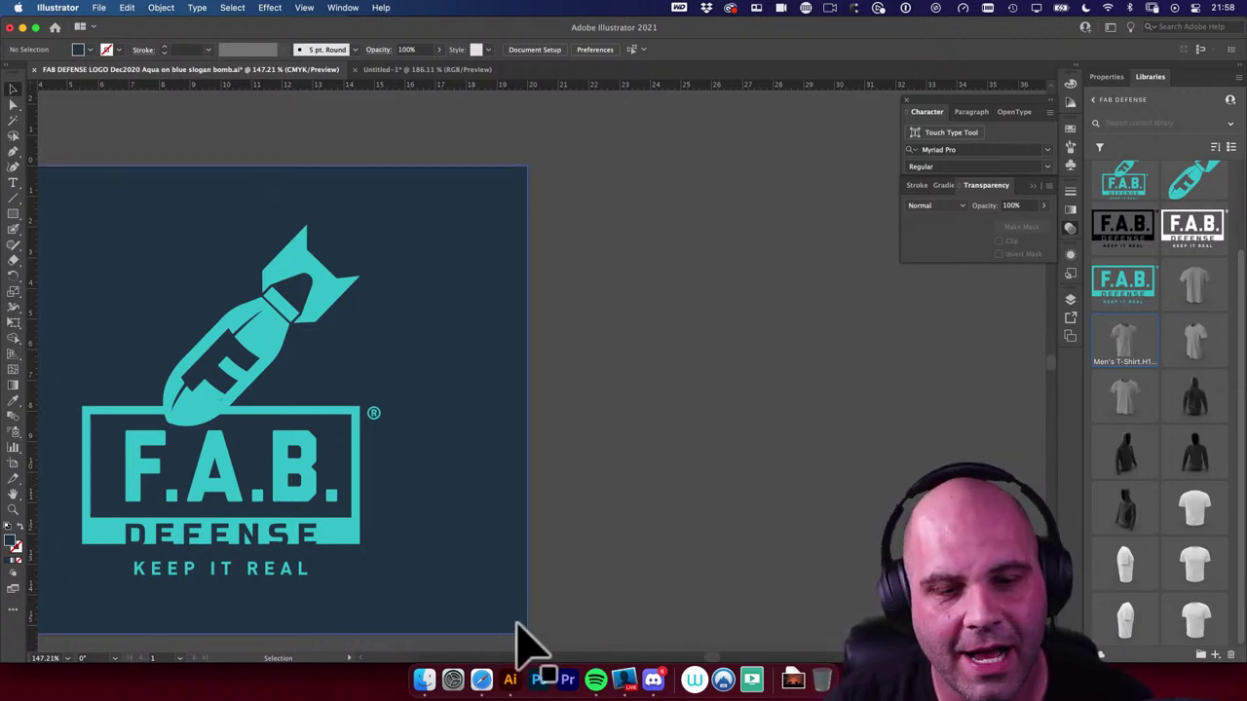
{"action": "left_click", "coordinate": [481, 679]}
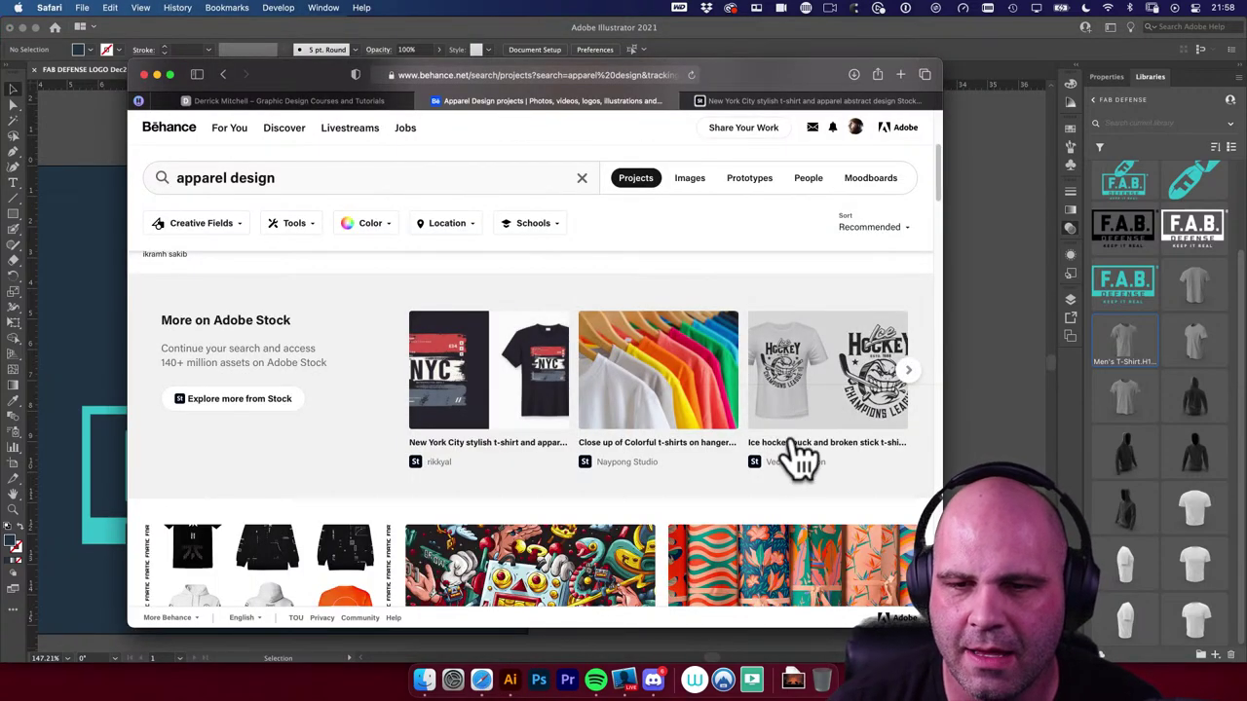
{"action": "left_click", "coordinate": [826, 385], "text": "super"}
Step: Browse further down the apparel design results, then bring up a Finder window
{"action": "scroll", "coordinate": [826, 390], "scroll_direction": "down", "scroll_amount": 5}
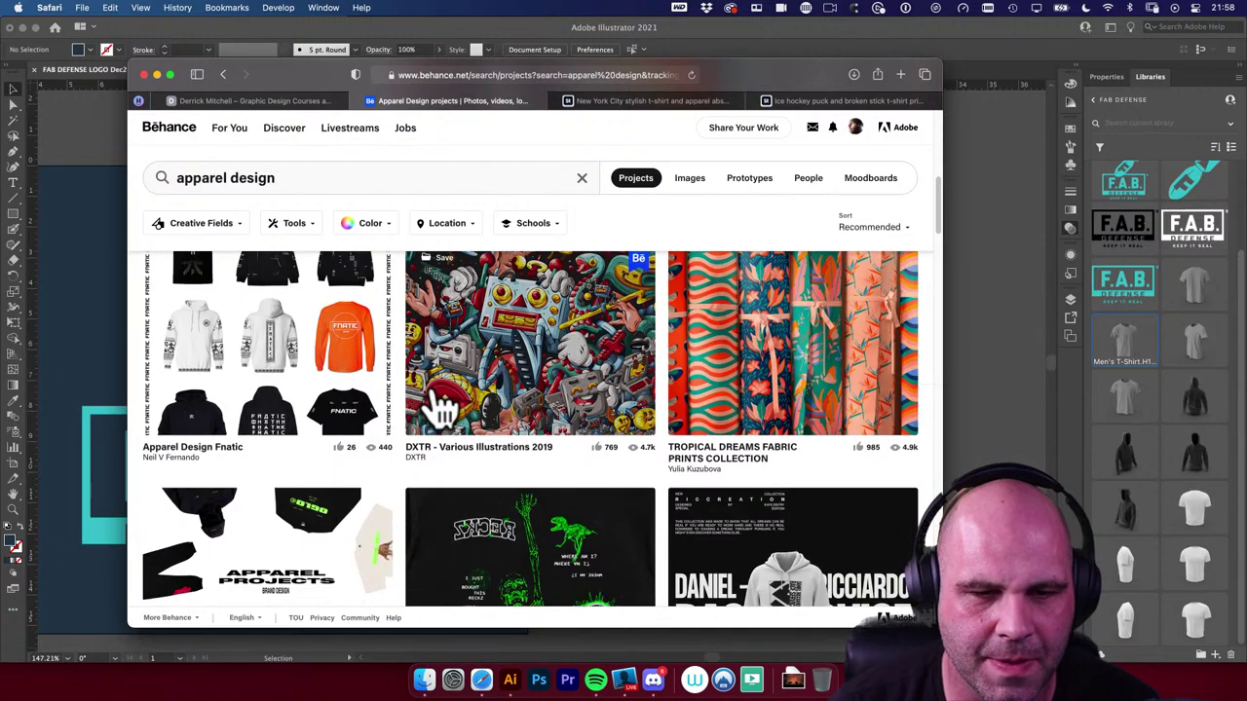
{"action": "scroll", "coordinate": [433, 407], "scroll_direction": "down", "scroll_amount": 5}
{"action": "scroll", "coordinate": [402, 409], "scroll_direction": "up", "scroll_amount": 1}
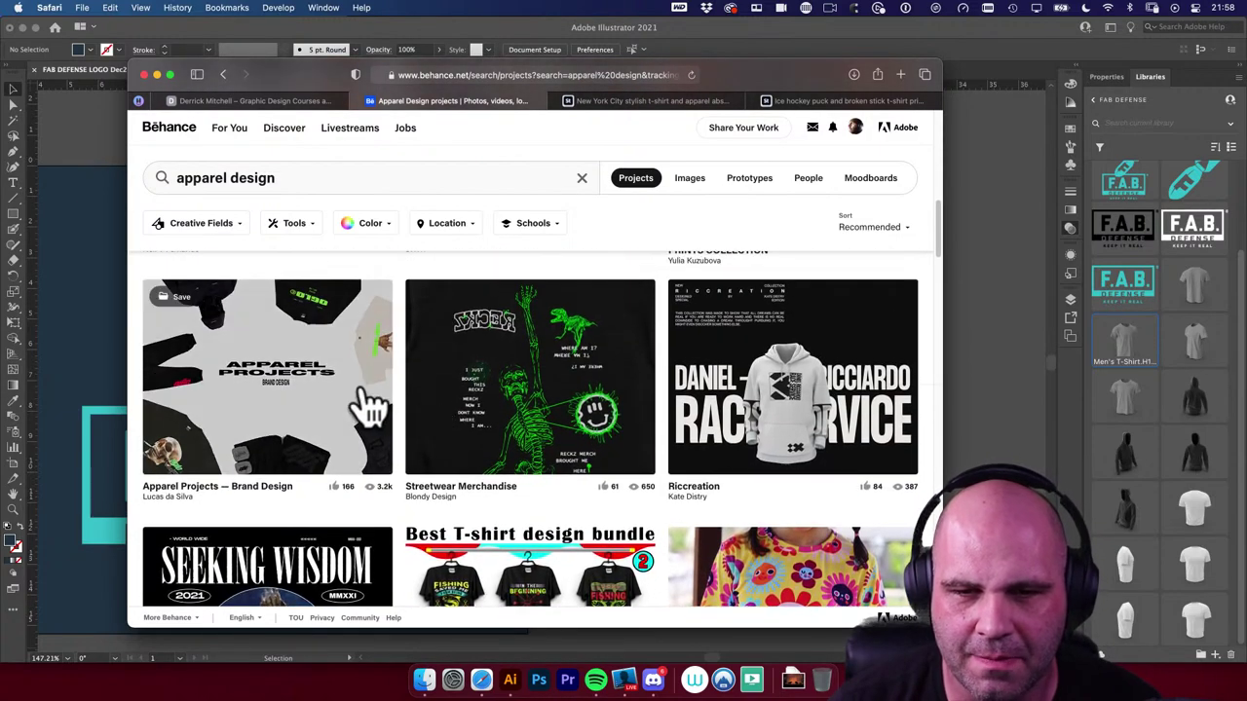
{"action": "scroll", "coordinate": [370, 404], "scroll_direction": "down", "scroll_amount": 10}
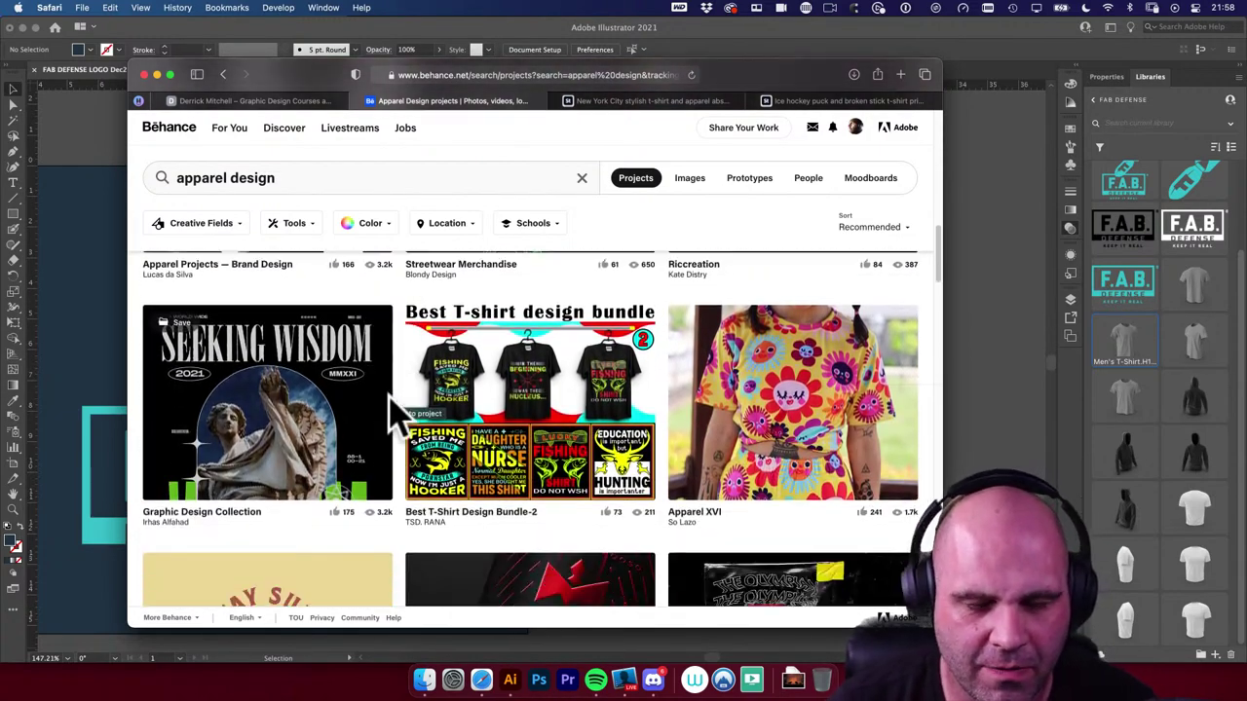
{"action": "scroll", "coordinate": [400, 417], "scroll_direction": "down", "scroll_amount": 10}
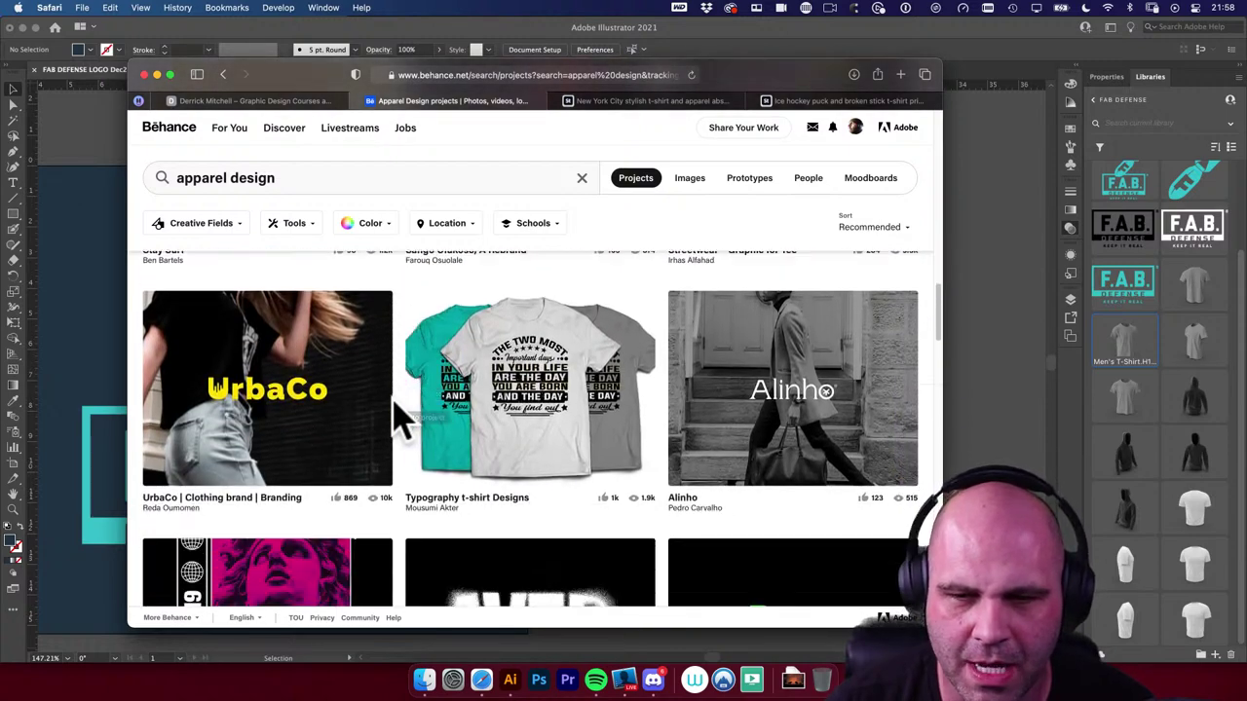
{"action": "scroll", "coordinate": [400, 417], "scroll_direction": "down", "scroll_amount": 2}
{"action": "scroll", "coordinate": [399, 417], "scroll_direction": "up", "scroll_amount": 3}
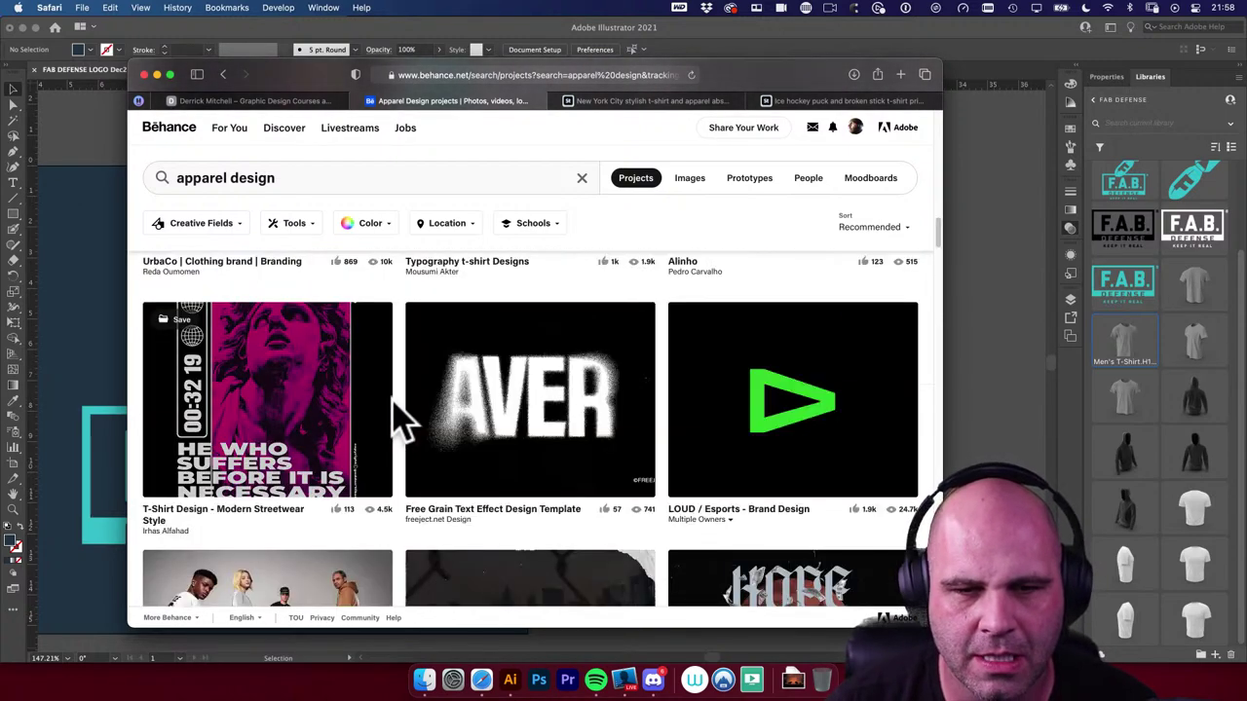
{"action": "scroll", "coordinate": [400, 421], "scroll_direction": "down", "scroll_amount": 6}
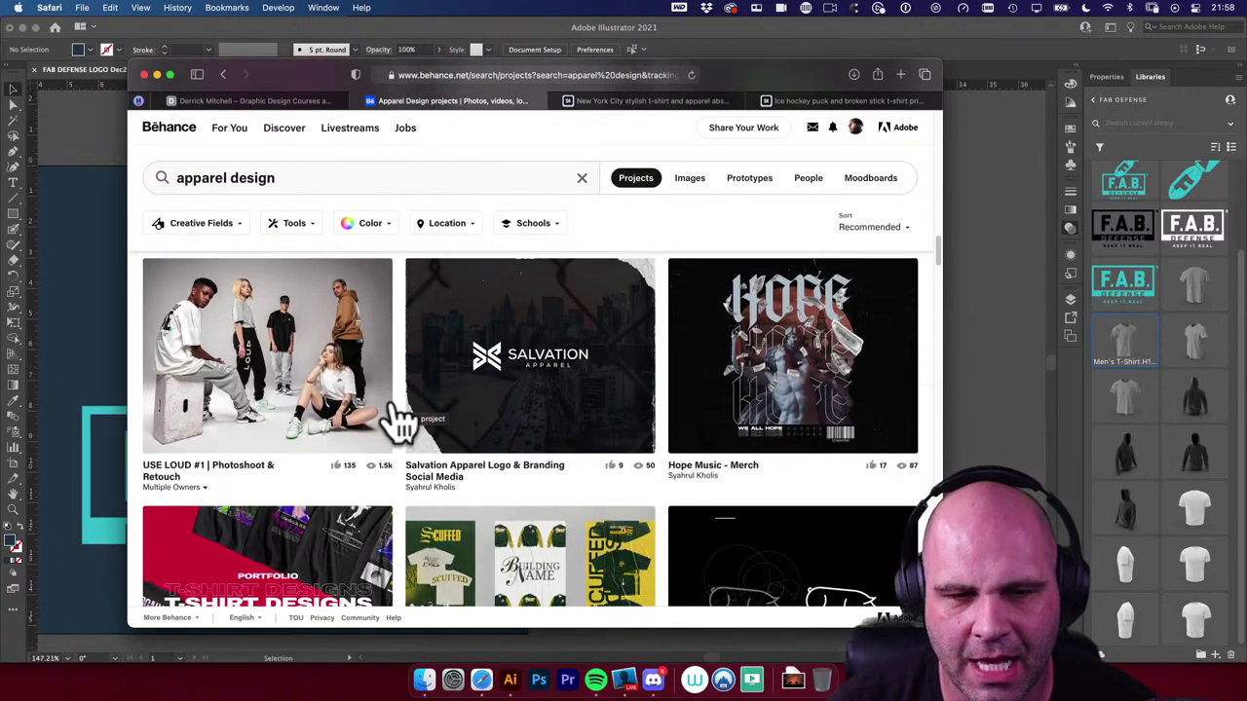
{"action": "scroll", "coordinate": [400, 419], "scroll_direction": "down", "scroll_amount": 5}
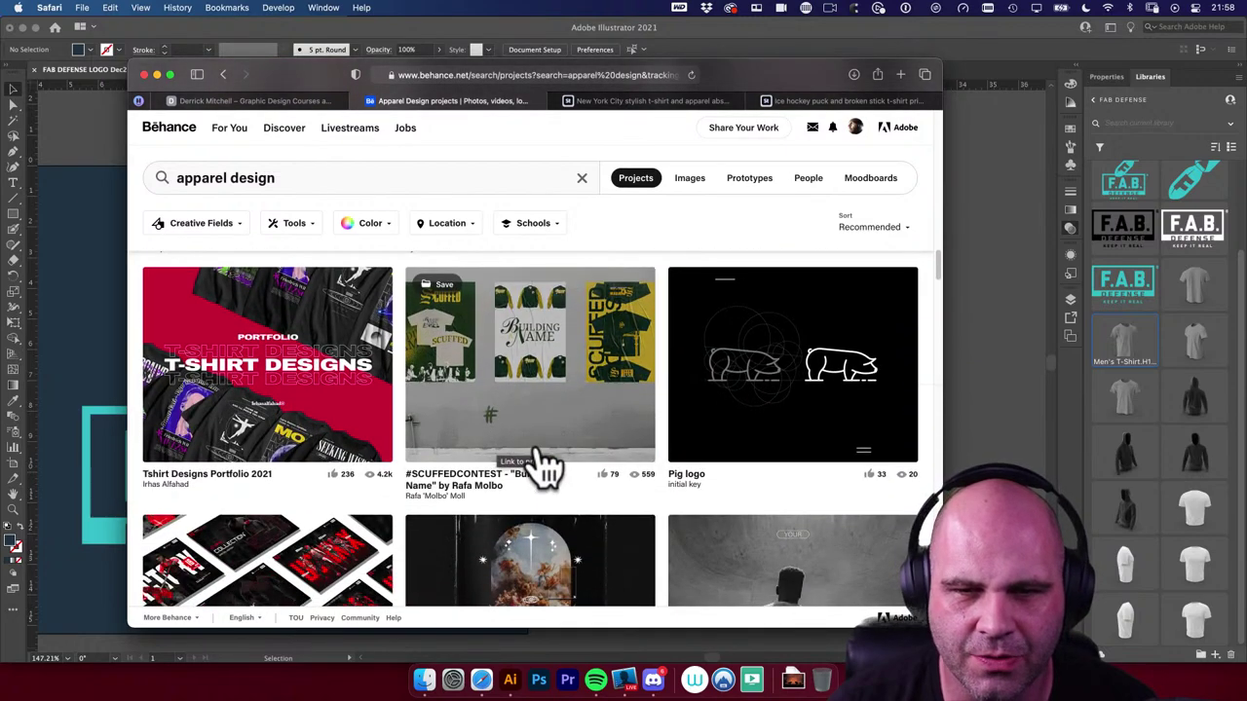
{"action": "scroll", "coordinate": [579, 478], "scroll_direction": "down", "scroll_amount": 12}
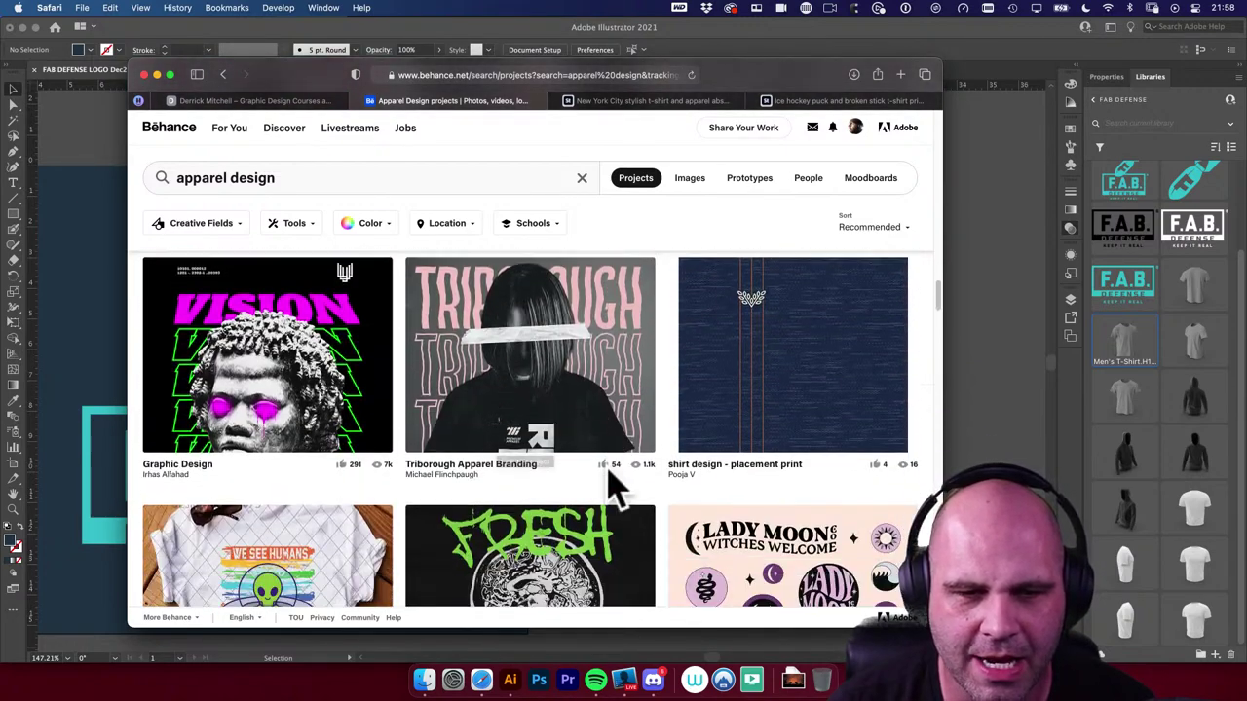
{"action": "scroll", "coordinate": [612, 492], "scroll_direction": "down", "scroll_amount": 10}
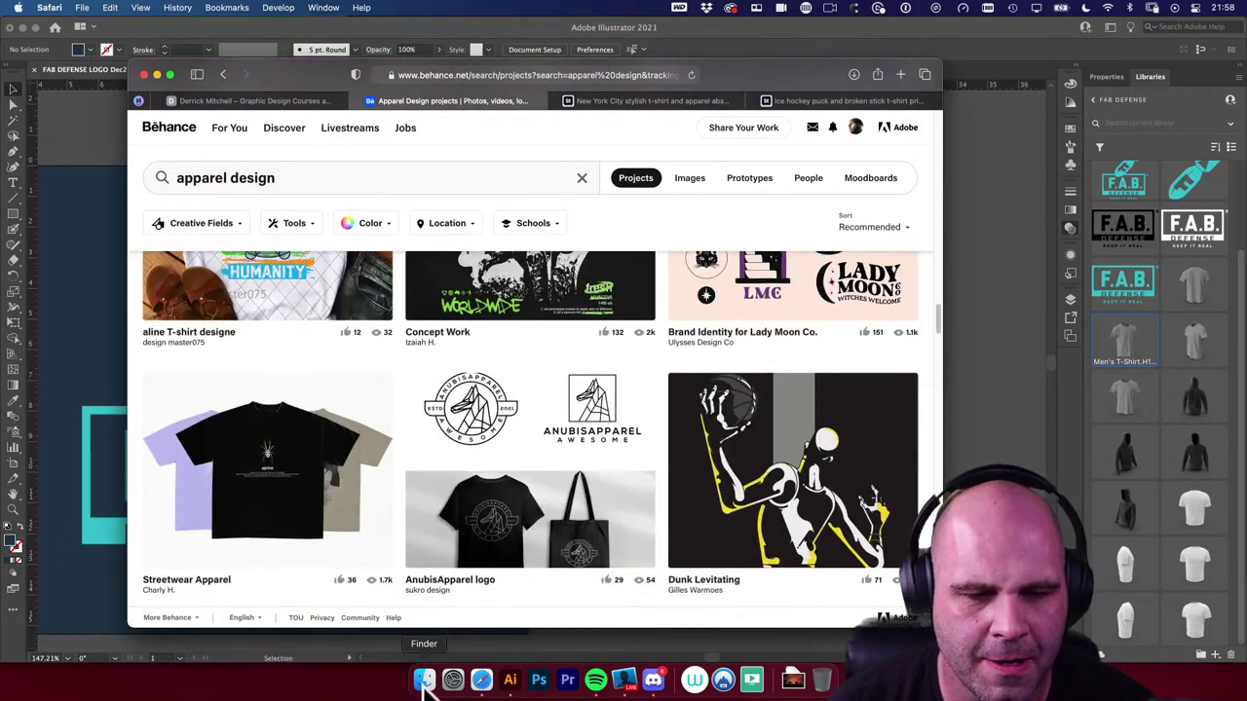
{"action": "left_click", "coordinate": [422, 679]}
Step: Open Apparel > comps, select all 14 mockups, and review them as an enlarged Quick Look index sheet
{"action": "scroll", "coordinate": [507, 321], "scroll_direction": "left", "scroll_amount": 2}
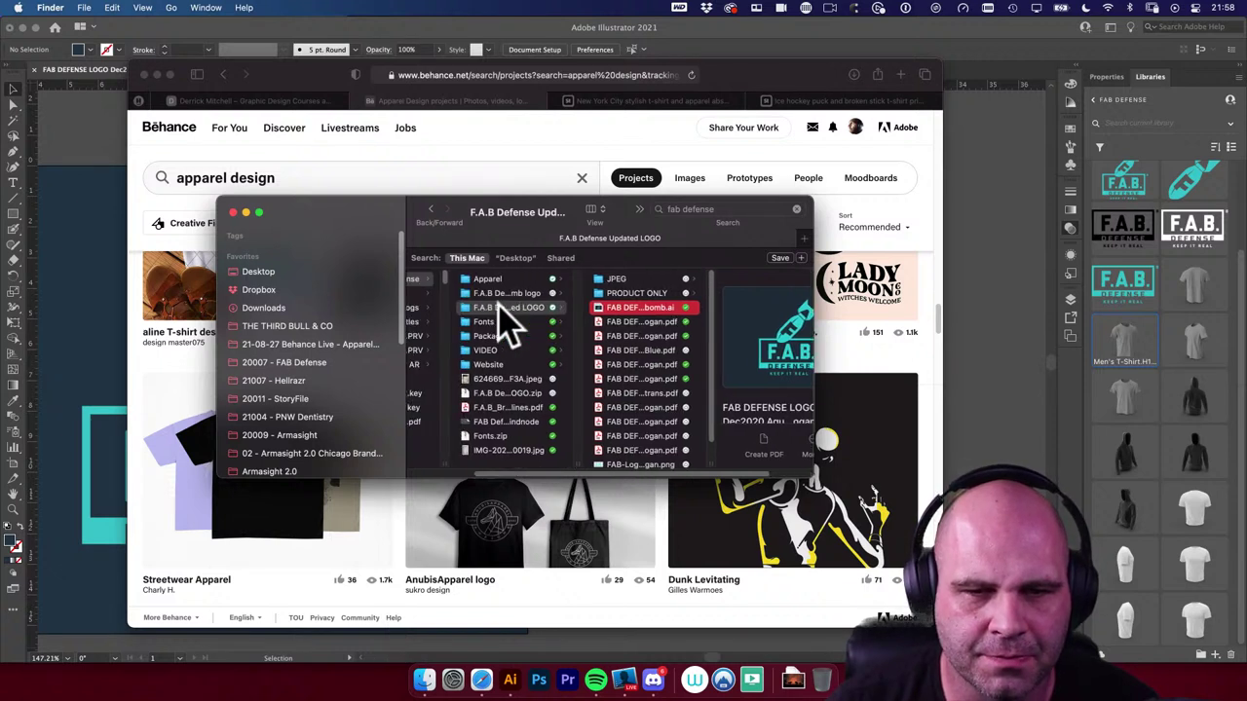
{"action": "left_click", "coordinate": [506, 280]}
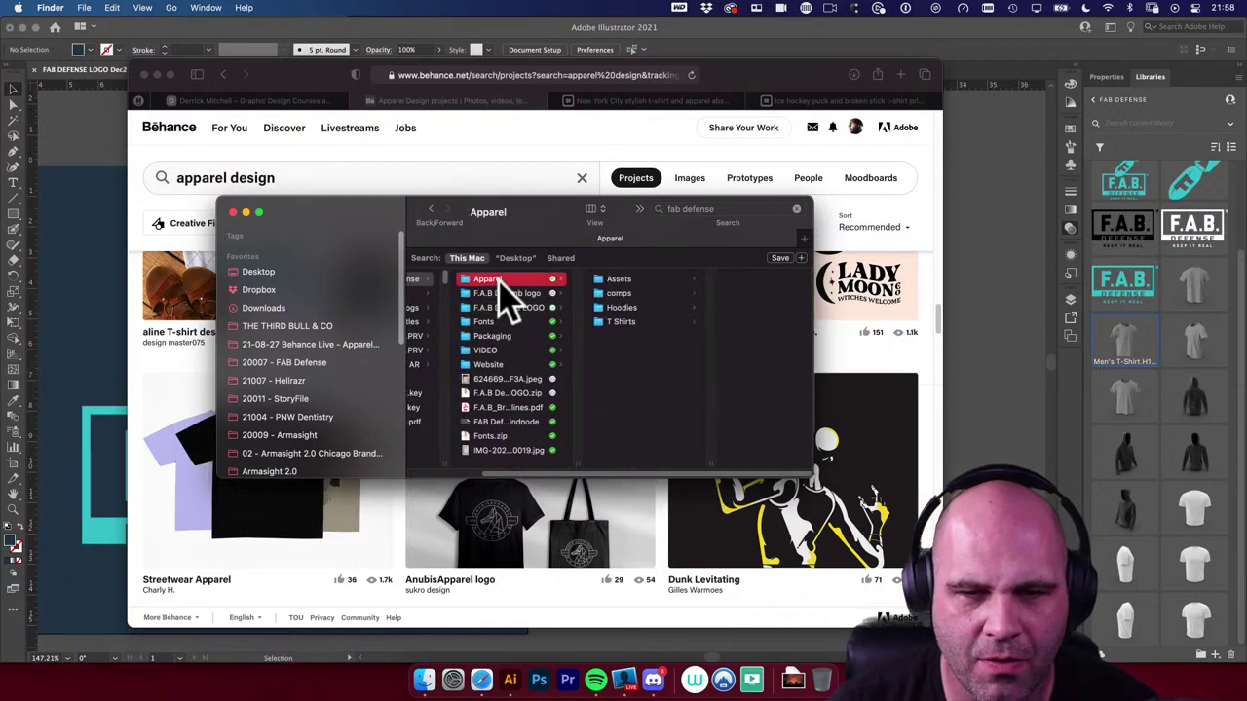
{"action": "left_click", "coordinate": [624, 294]}
{"action": "key", "text": "Right"}
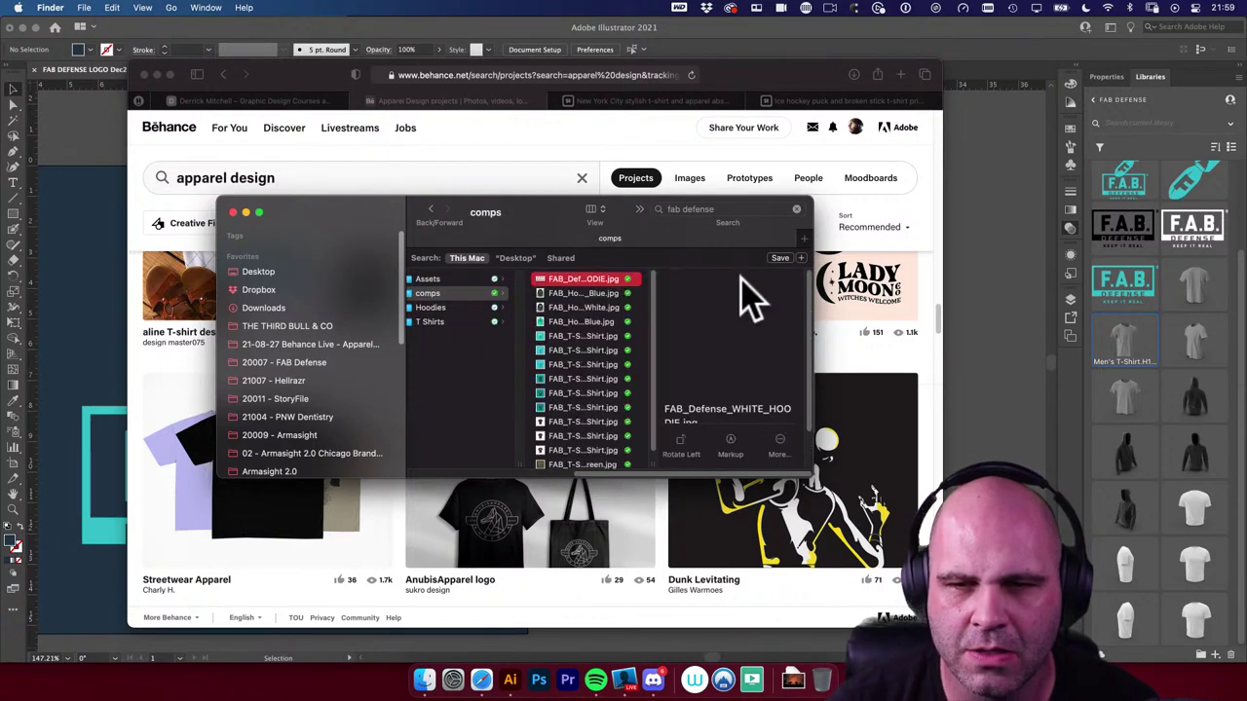
{"action": "key", "text": "super+a"}
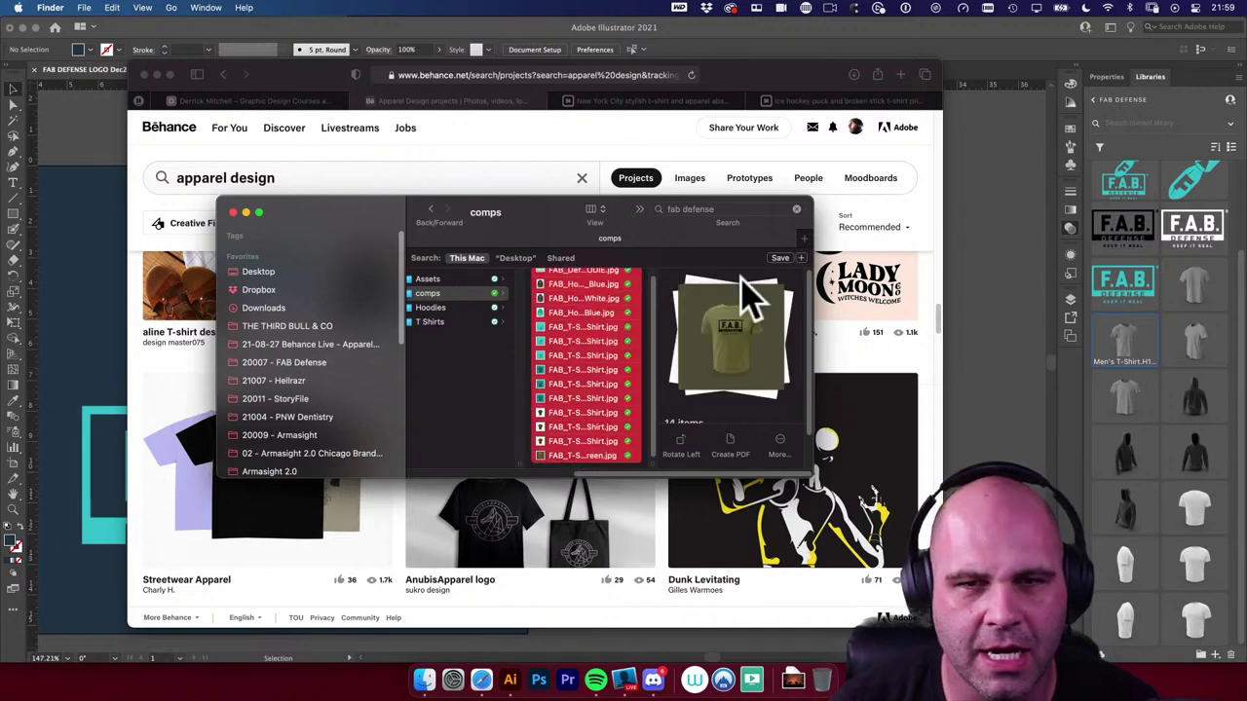
{"action": "key", "text": "space"}
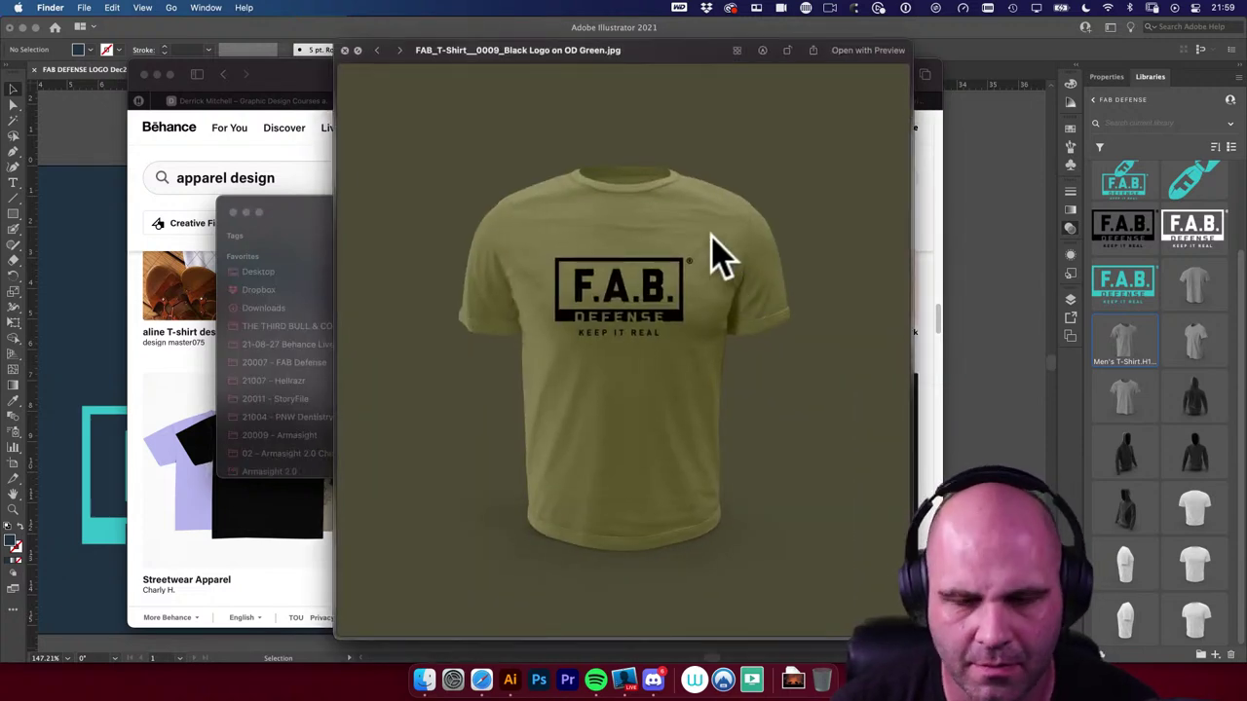
{"action": "left_click", "coordinate": [737, 50]}
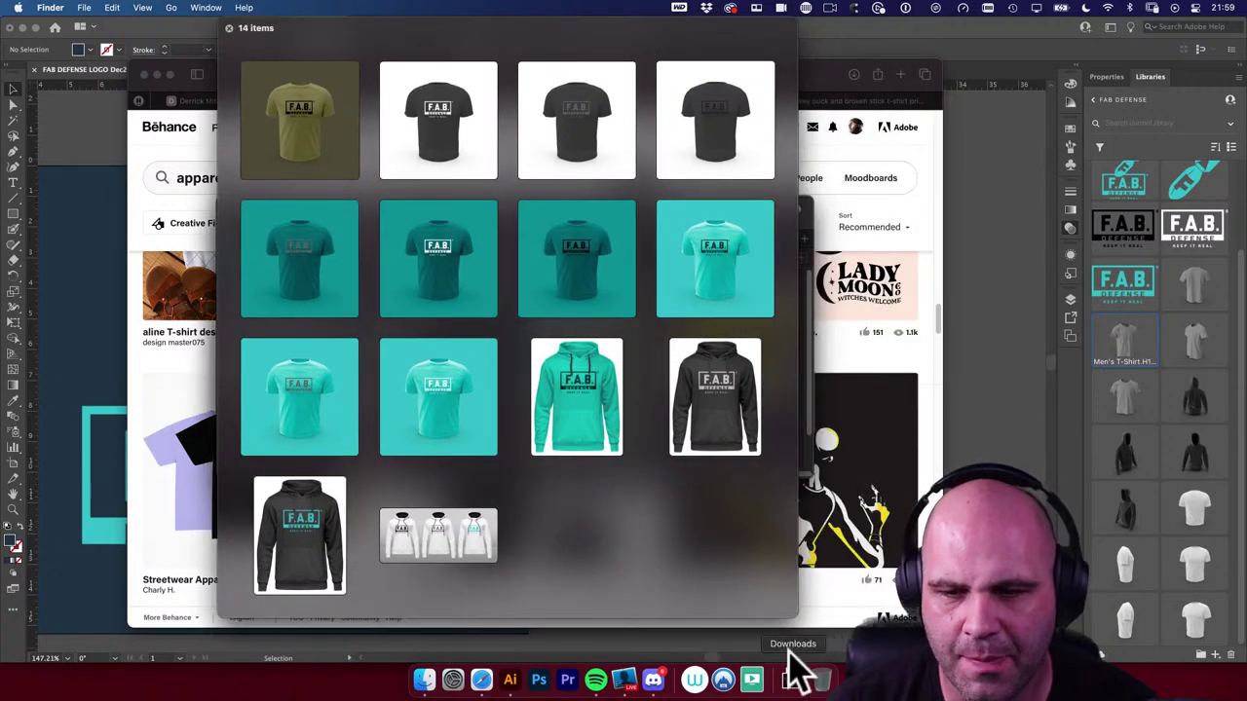
{"action": "left_click_drag", "start_coordinate": [793, 612], "coordinate": [1031, 652]}
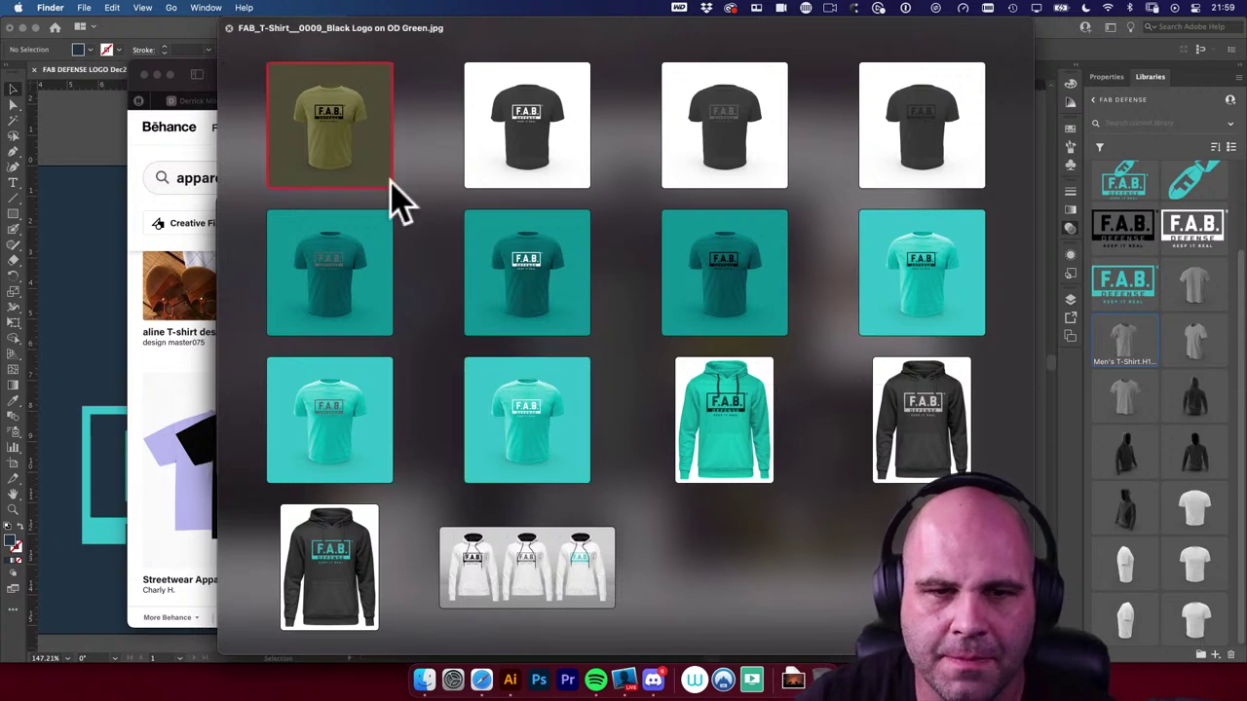
{"action": "left_click", "coordinate": [229, 28]}
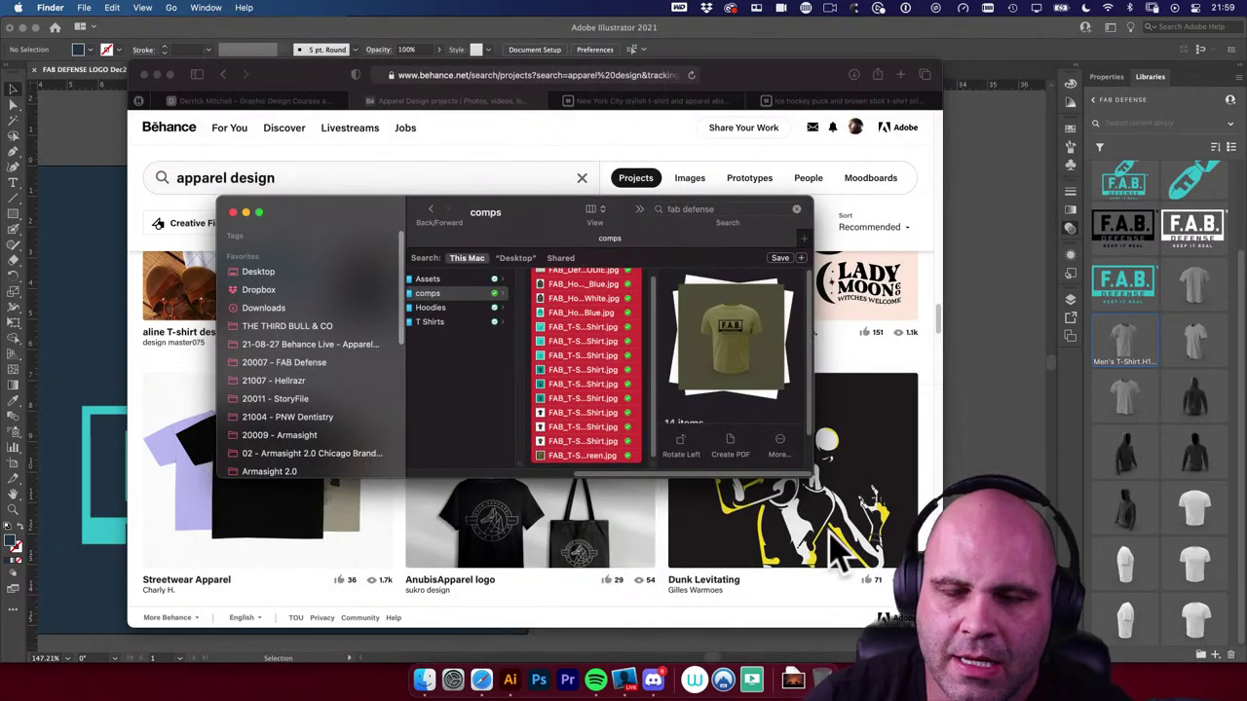
Step: Open both hoodie PSDs from Apparel > Hoodies in Photoshop
{"action": "left_click", "coordinate": [495, 376]}
{"action": "left_click", "coordinate": [580, 307]}
{"action": "left_click", "coordinate": [729, 292]}
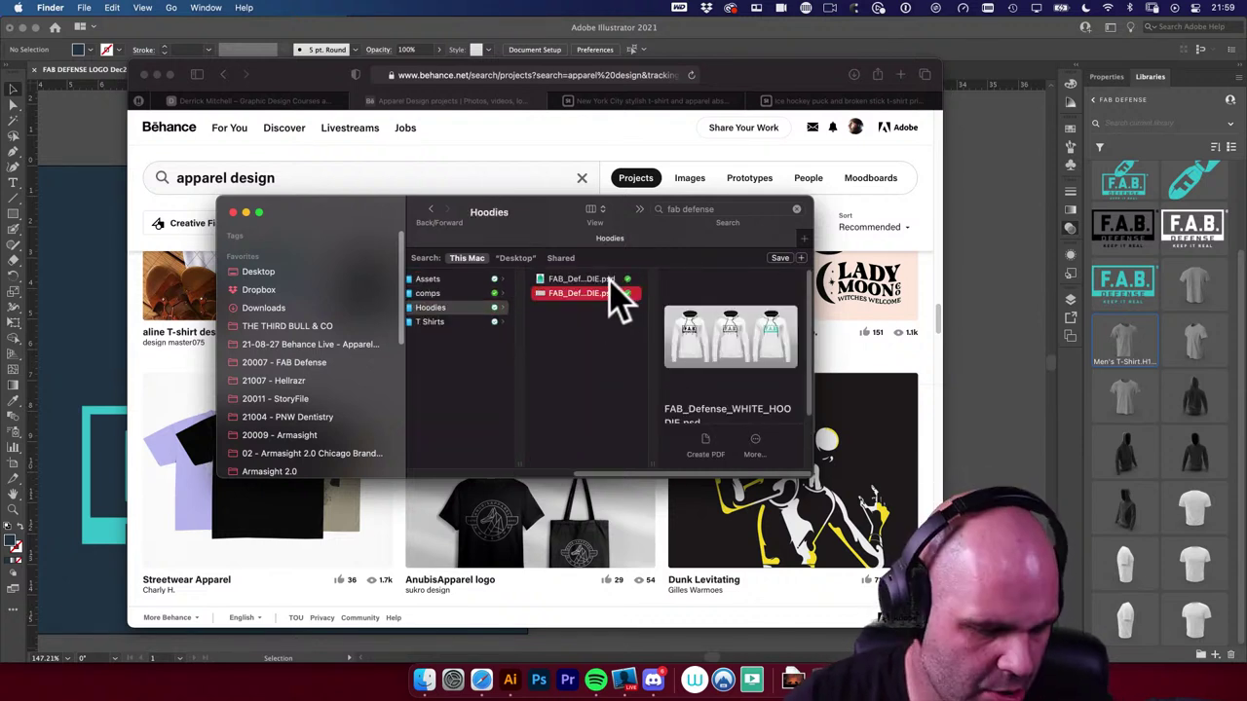
{"action": "left_click", "coordinate": [610, 281], "text": "shift"}
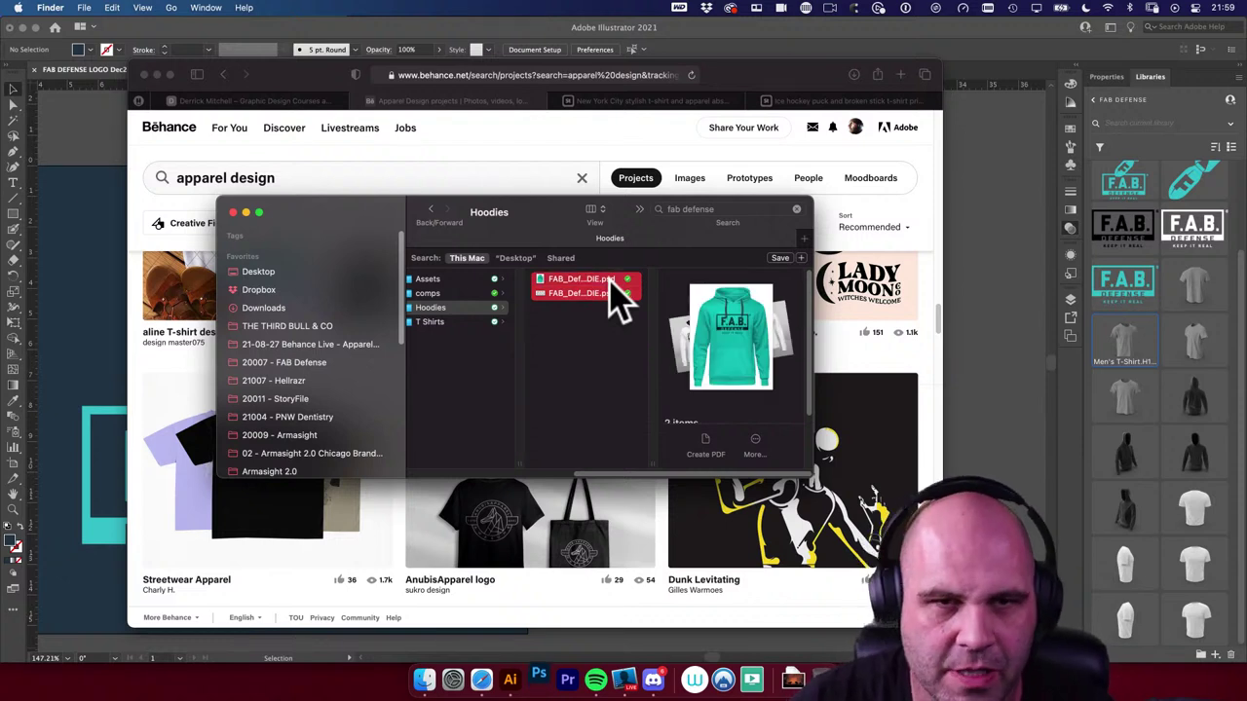
{"action": "double_click", "coordinate": [612, 292]}
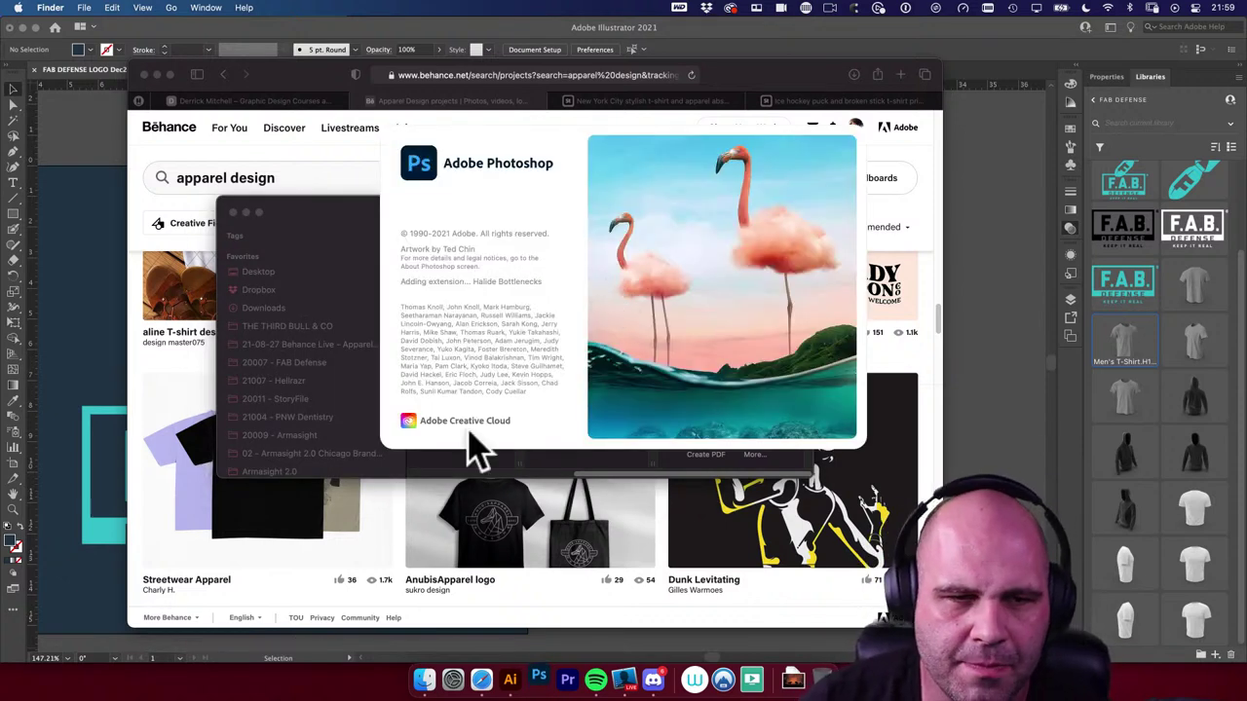
Step: Select the FAB_T-Shirt_Base.psd file in the T Shirts folder
{"action": "left_click", "coordinate": [321, 231]}
{"action": "left_click", "coordinate": [538, 321]}
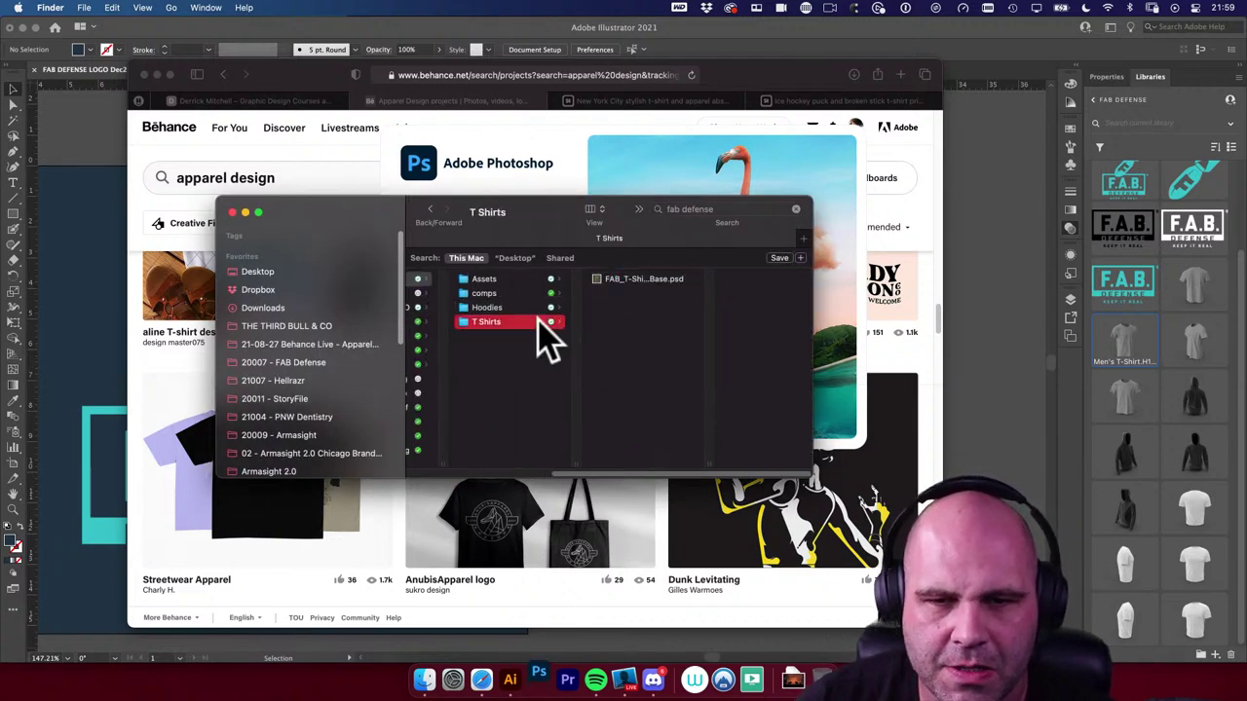
{"action": "left_click", "coordinate": [631, 280]}
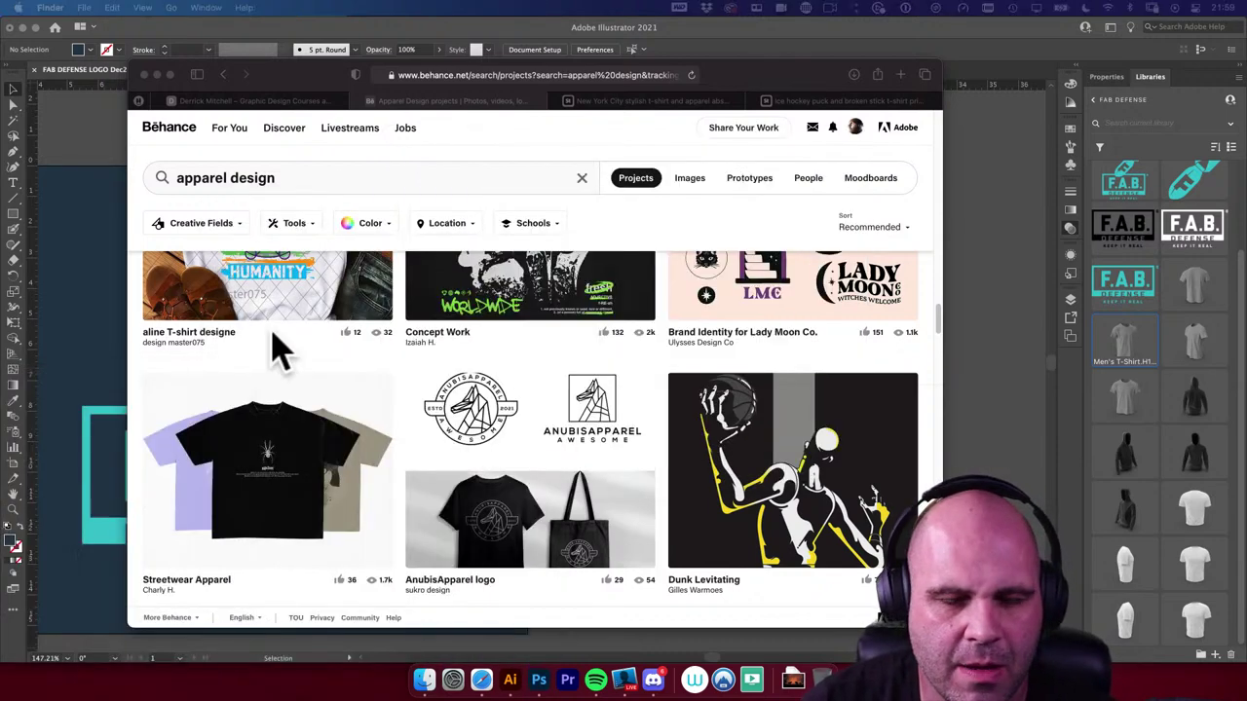
{"action": "scroll", "coordinate": [655, 356], "scroll_direction": "down", "scroll_amount": 10}
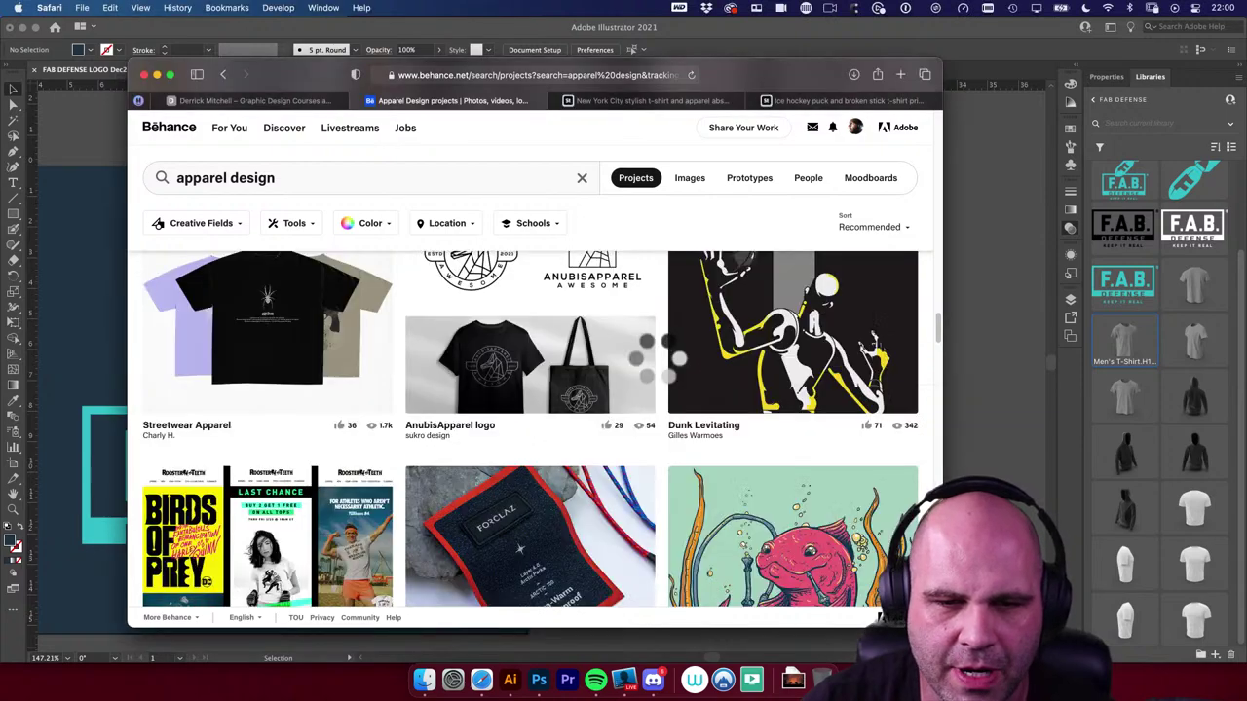
{"action": "scroll", "coordinate": [655, 375], "scroll_direction": "down", "scroll_amount": 10}
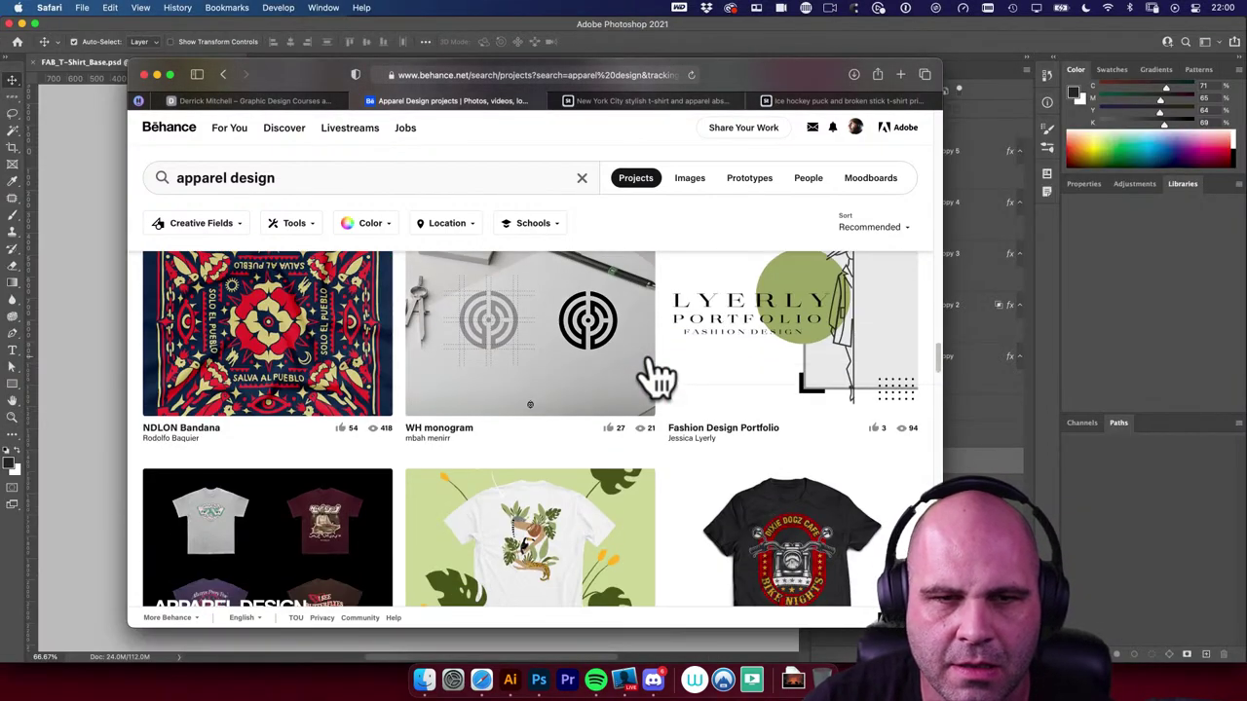
{"action": "scroll", "coordinate": [655, 375], "scroll_direction": "down", "scroll_amount": 10}
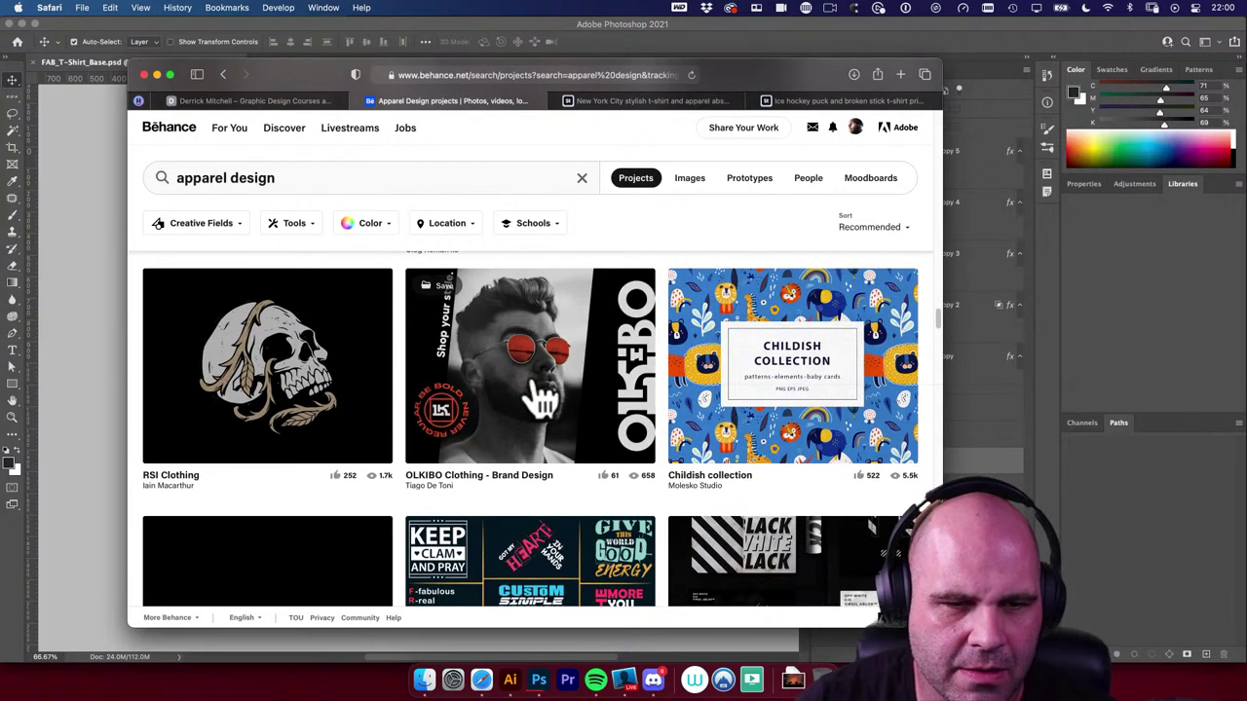
{"action": "scroll", "coordinate": [361, 376], "scroll_direction": "down", "scroll_amount": 10}
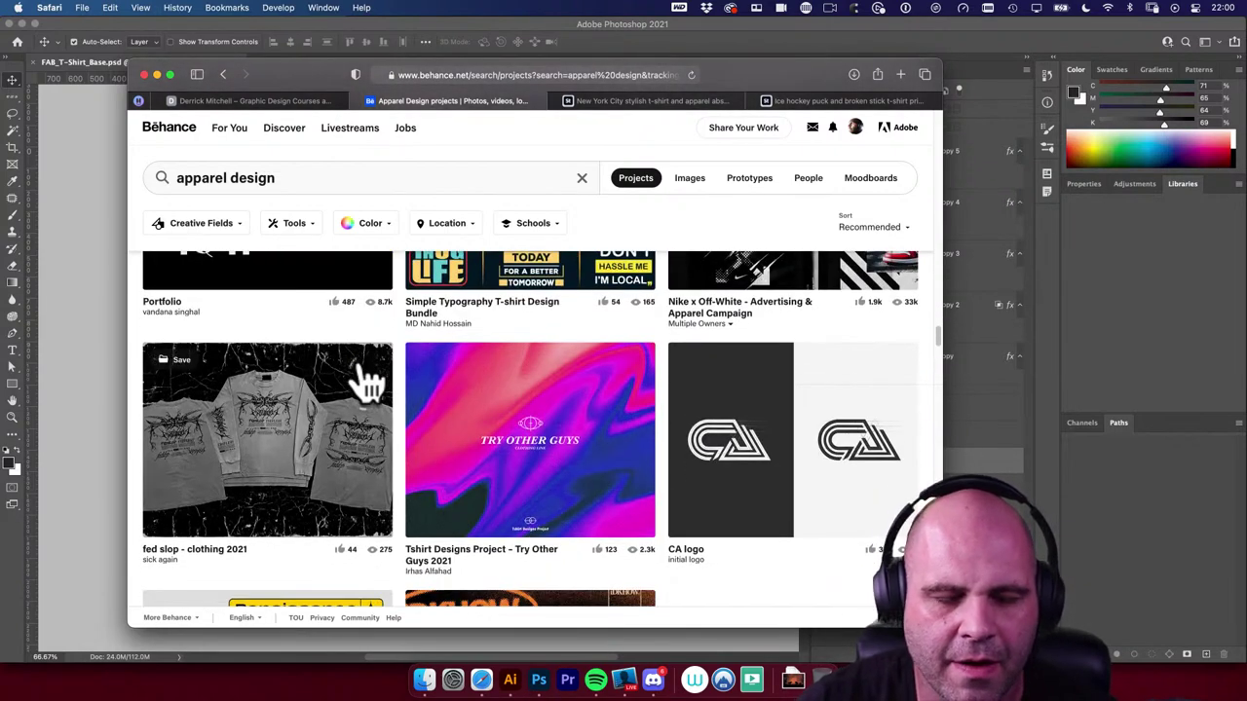
{"action": "scroll", "coordinate": [368, 382], "scroll_direction": "down", "scroll_amount": 5}
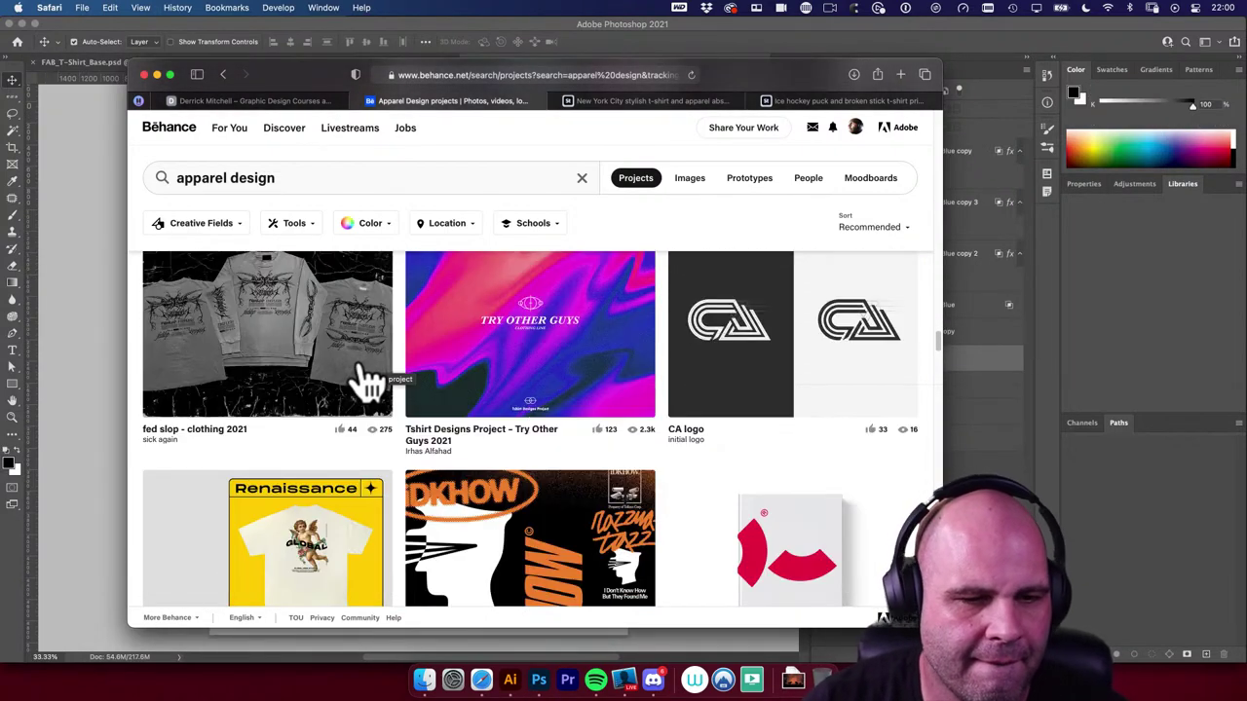
{"action": "scroll", "coordinate": [370, 380], "scroll_direction": "down", "scroll_amount": 7}
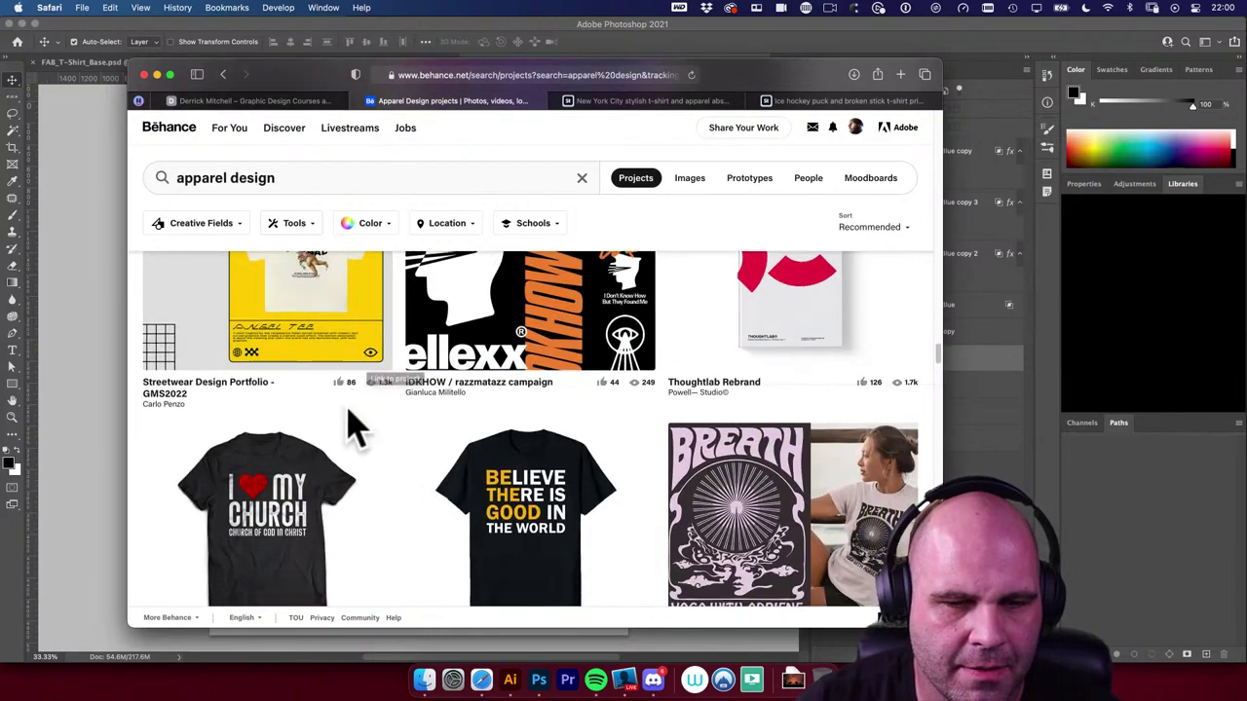
{"action": "scroll", "coordinate": [390, 424], "scroll_direction": "down", "scroll_amount": 12}
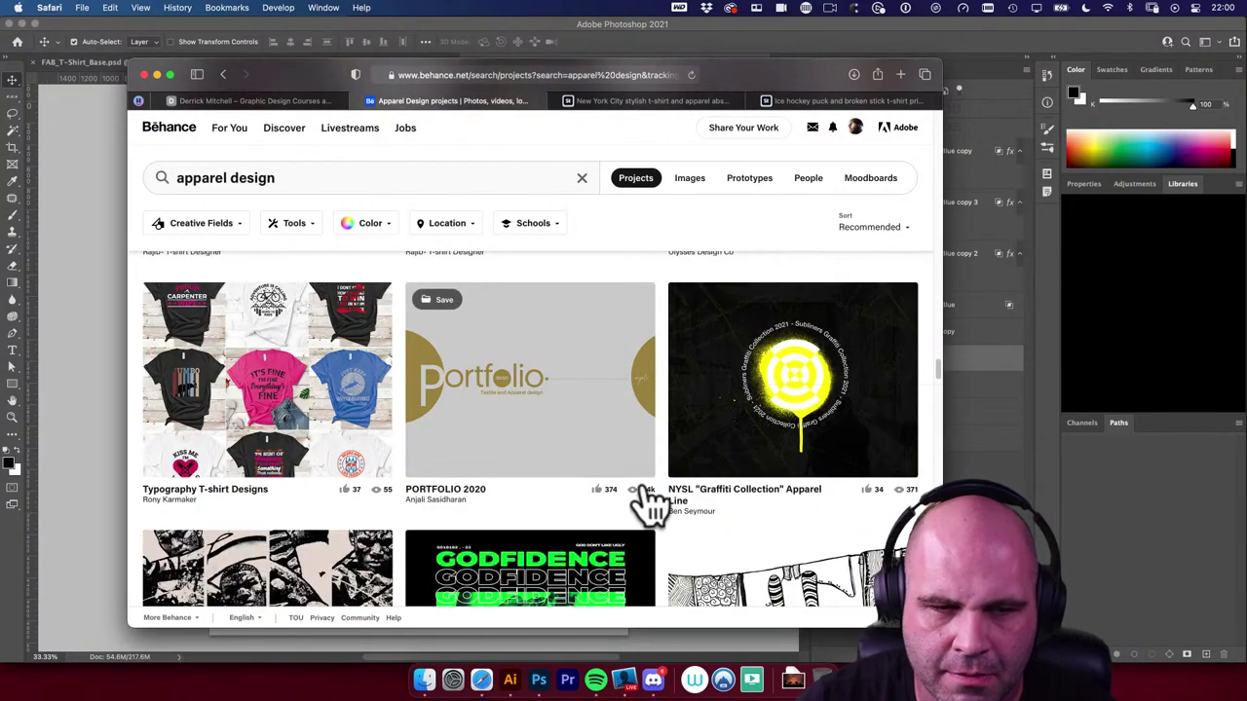
{"action": "scroll", "coordinate": [699, 523], "scroll_direction": "down", "scroll_amount": 4}
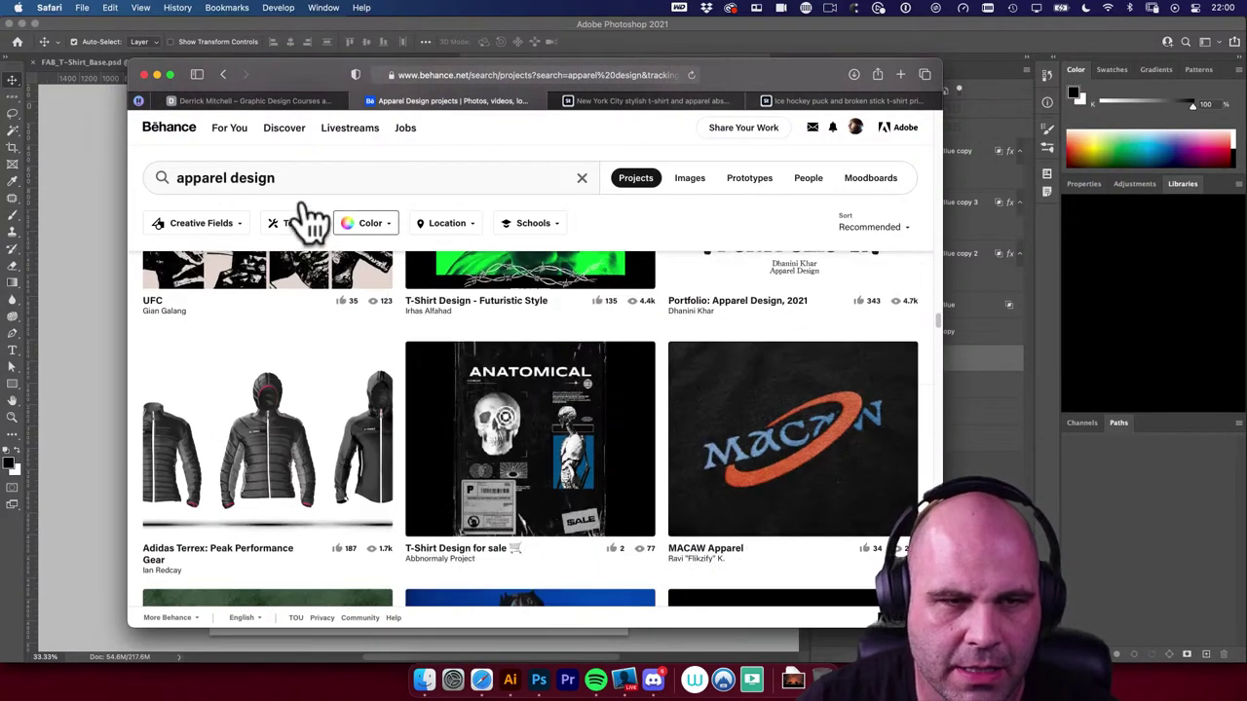
Step: Change the Behance search from 'apparel design' to 't-shirt design'
{"action": "double_click", "coordinate": [204, 177]}
{"action": "type", "text": "t-sh"}
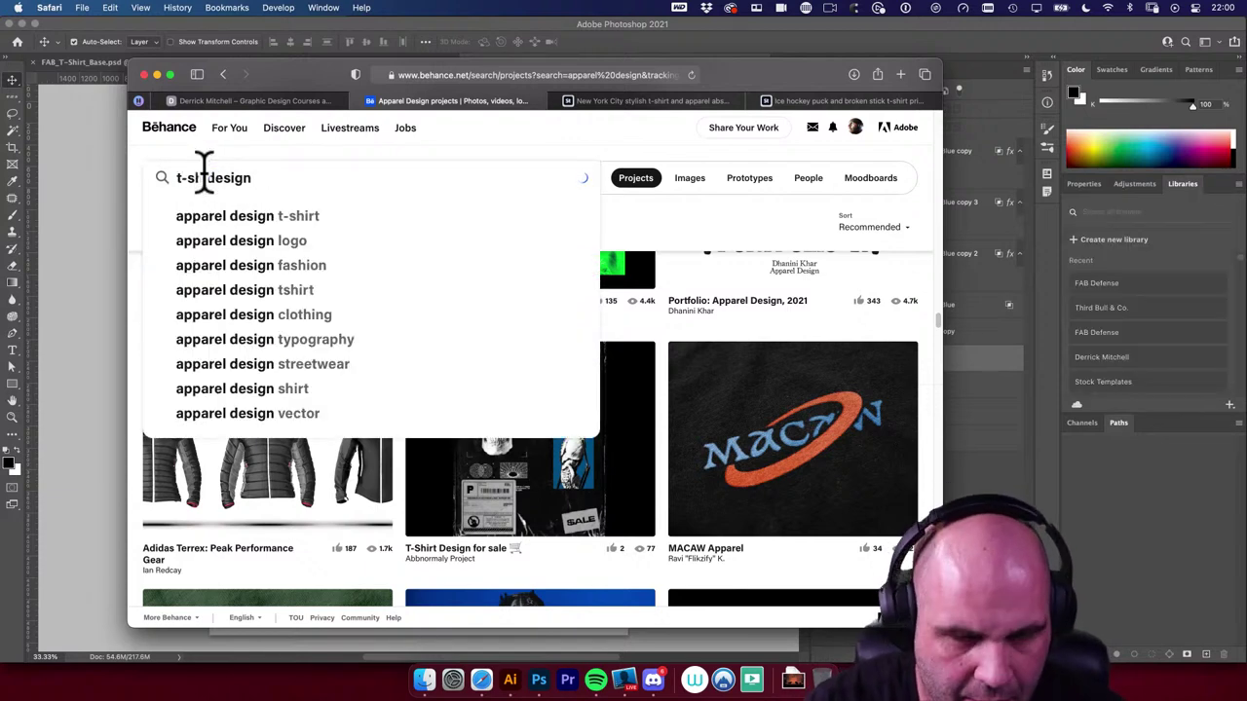
{"action": "type", "text": "irt"}
{"action": "key", "text": "Return"}
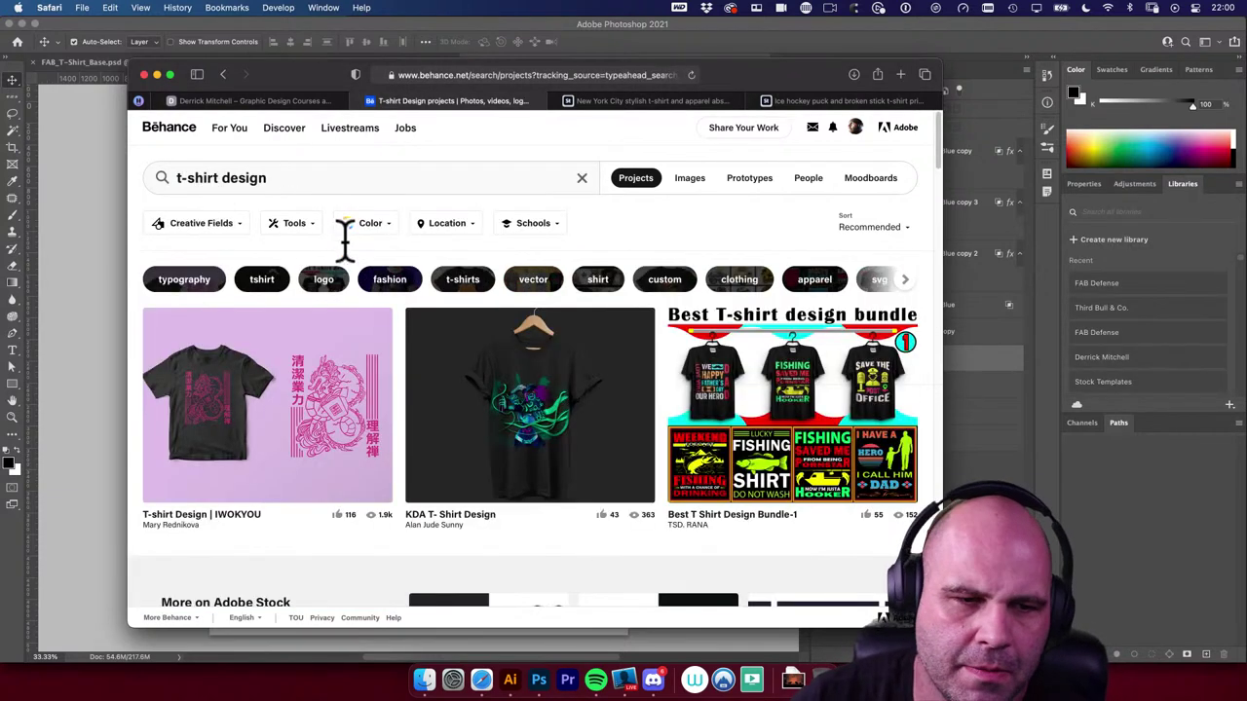
Step: Scroll through the t-shirt design results, then bring the Photoshop hoodie mockup forward
{"action": "scroll", "coordinate": [347, 253], "scroll_direction": "down", "scroll_amount": 1}
{"action": "scroll", "coordinate": [357, 312], "scroll_direction": "down", "scroll_amount": 3}
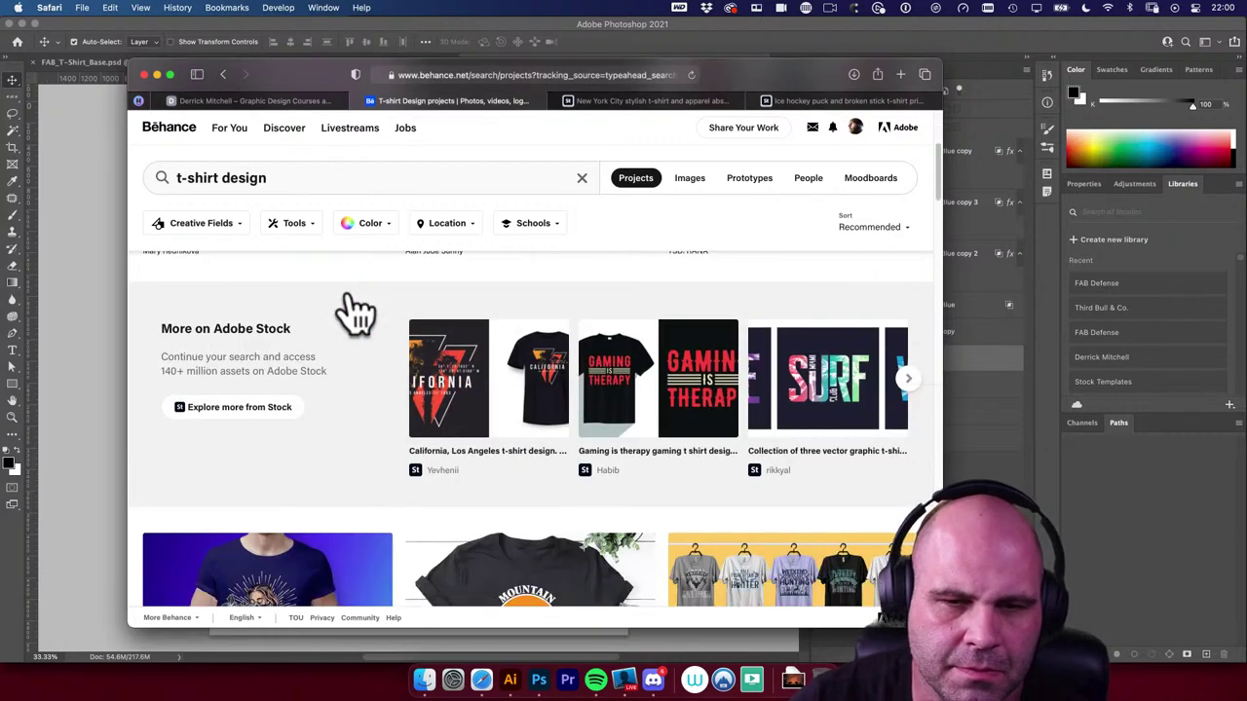
{"action": "scroll", "coordinate": [359, 314], "scroll_direction": "down", "scroll_amount": 3}
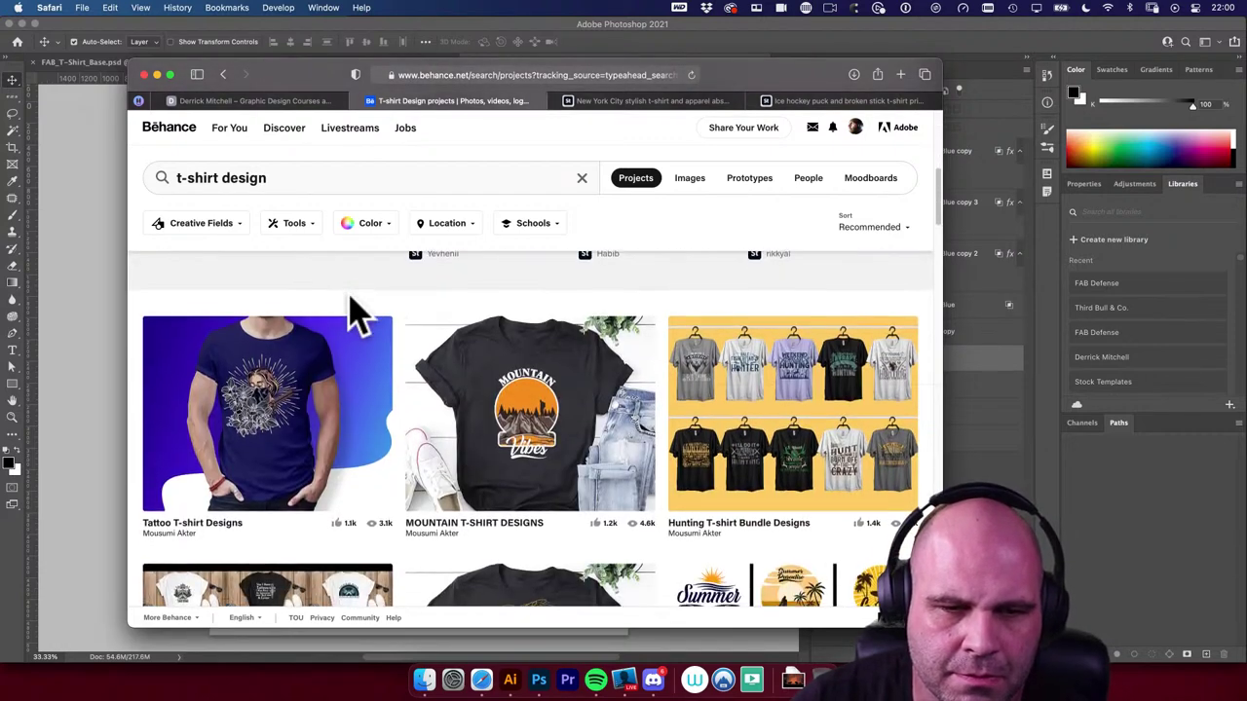
{"action": "scroll", "coordinate": [358, 314], "scroll_direction": "down", "scroll_amount": 1}
{"action": "scroll", "coordinate": [356, 313], "scroll_direction": "down", "scroll_amount": 1}
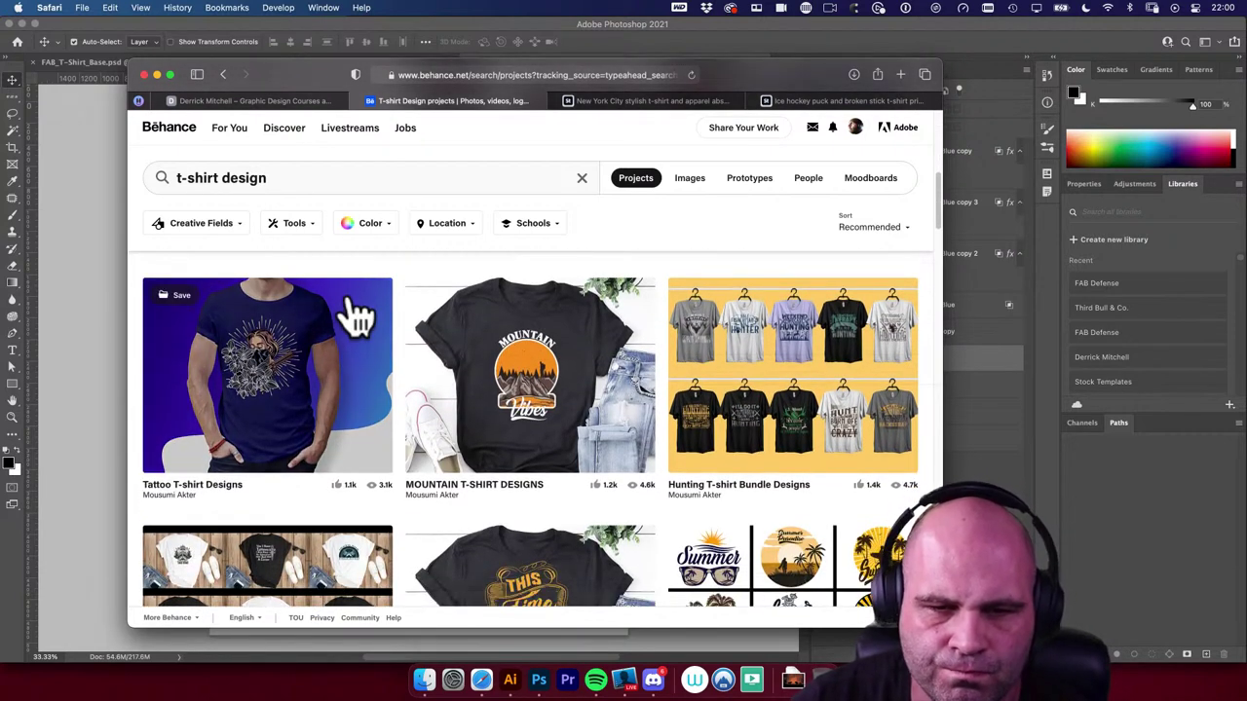
{"action": "scroll", "coordinate": [359, 314], "scroll_direction": "down", "scroll_amount": 10}
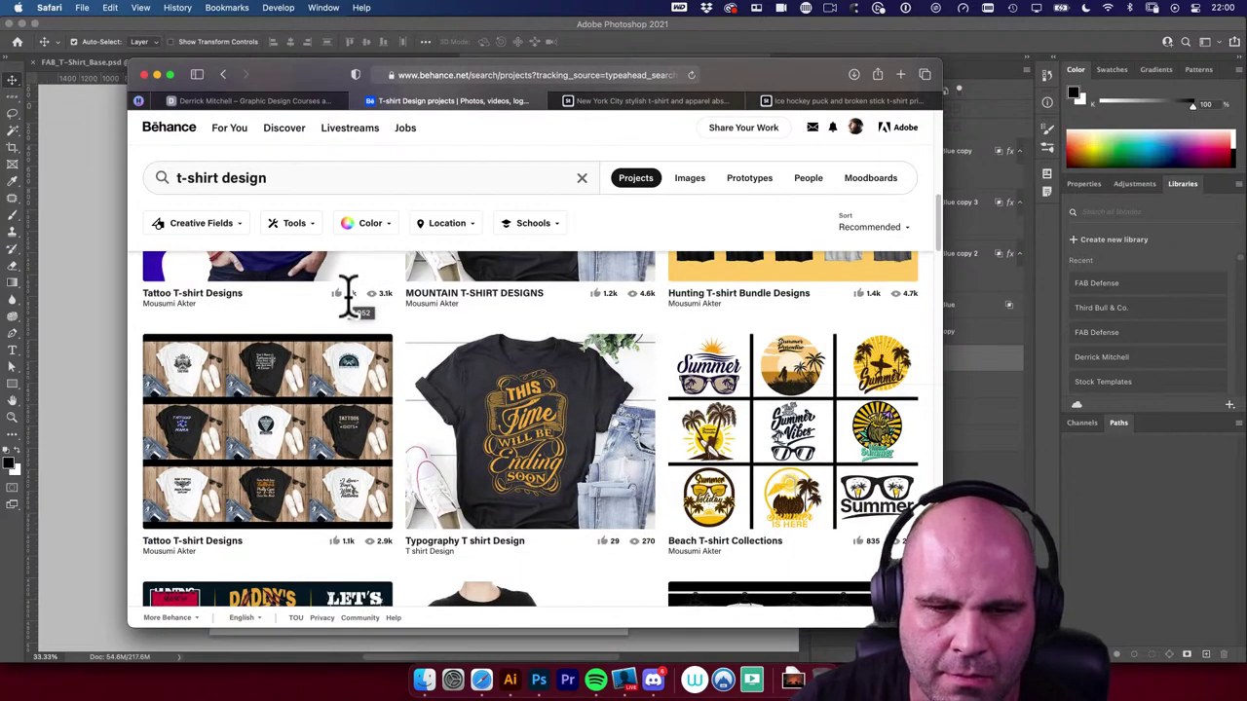
{"action": "scroll", "coordinate": [359, 314], "scroll_direction": "down", "scroll_amount": 8}
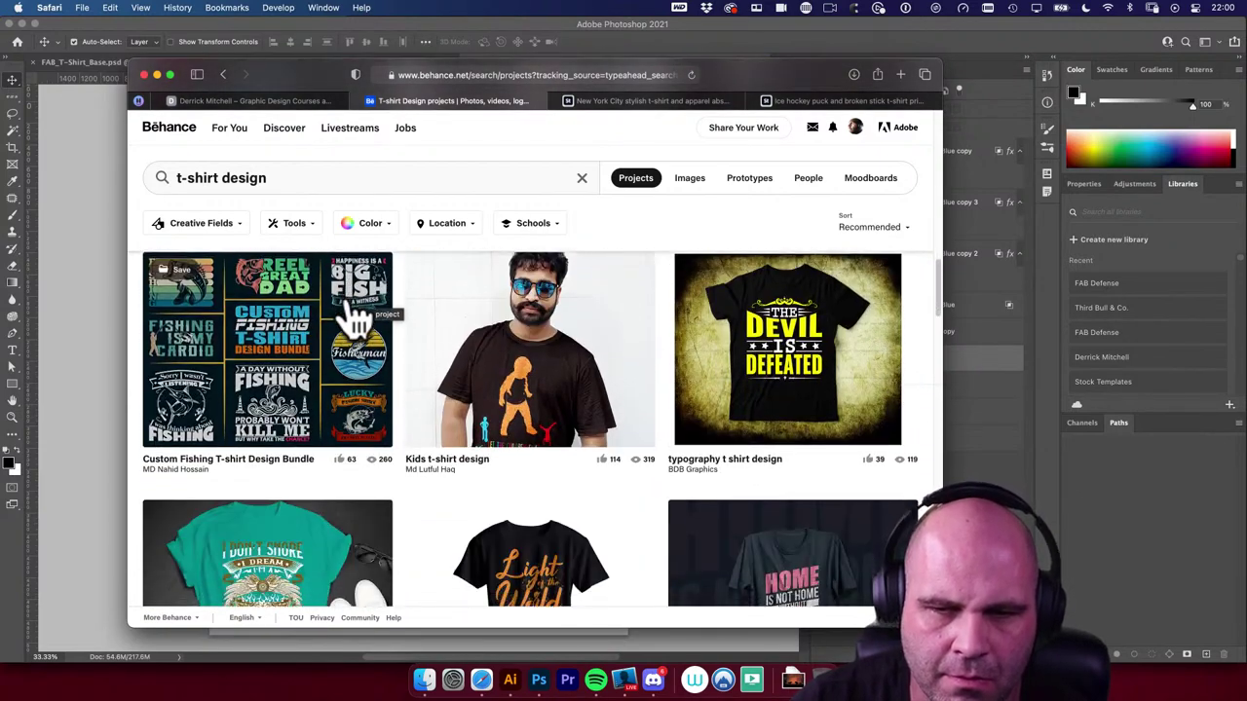
{"action": "scroll", "coordinate": [356, 318], "scroll_direction": "down", "scroll_amount": 1}
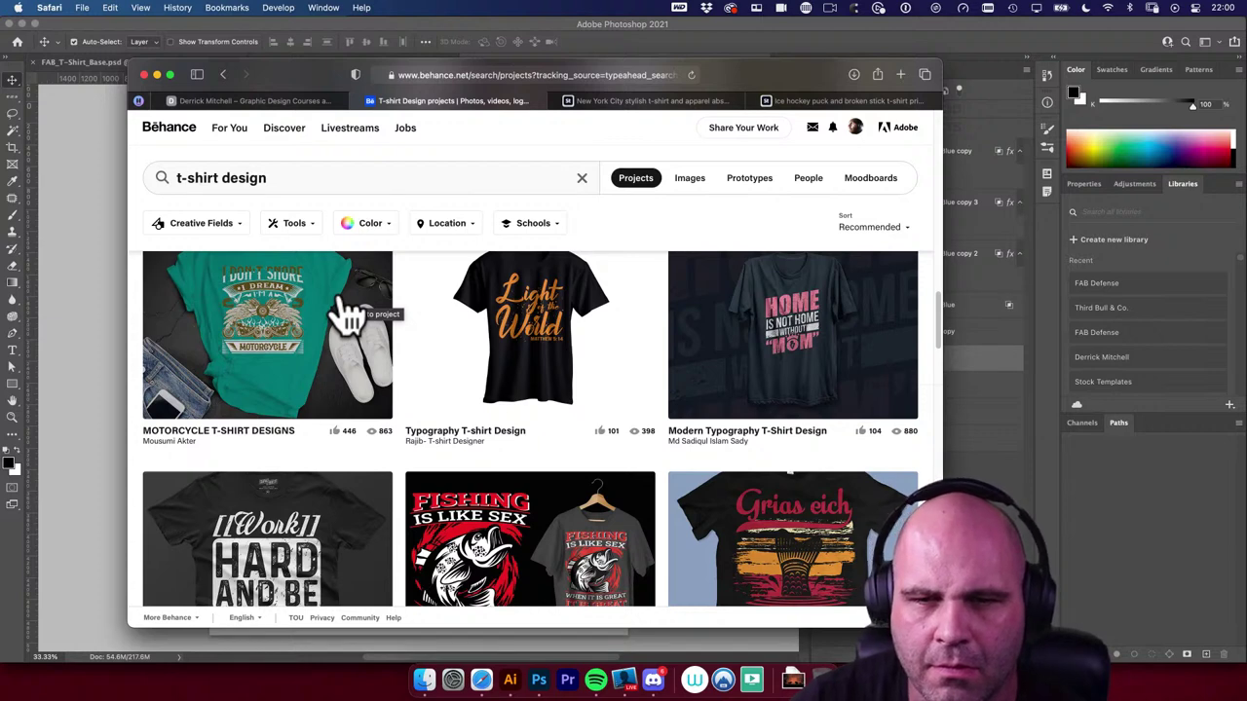
{"action": "scroll", "coordinate": [357, 315], "scroll_direction": "down", "scroll_amount": 5}
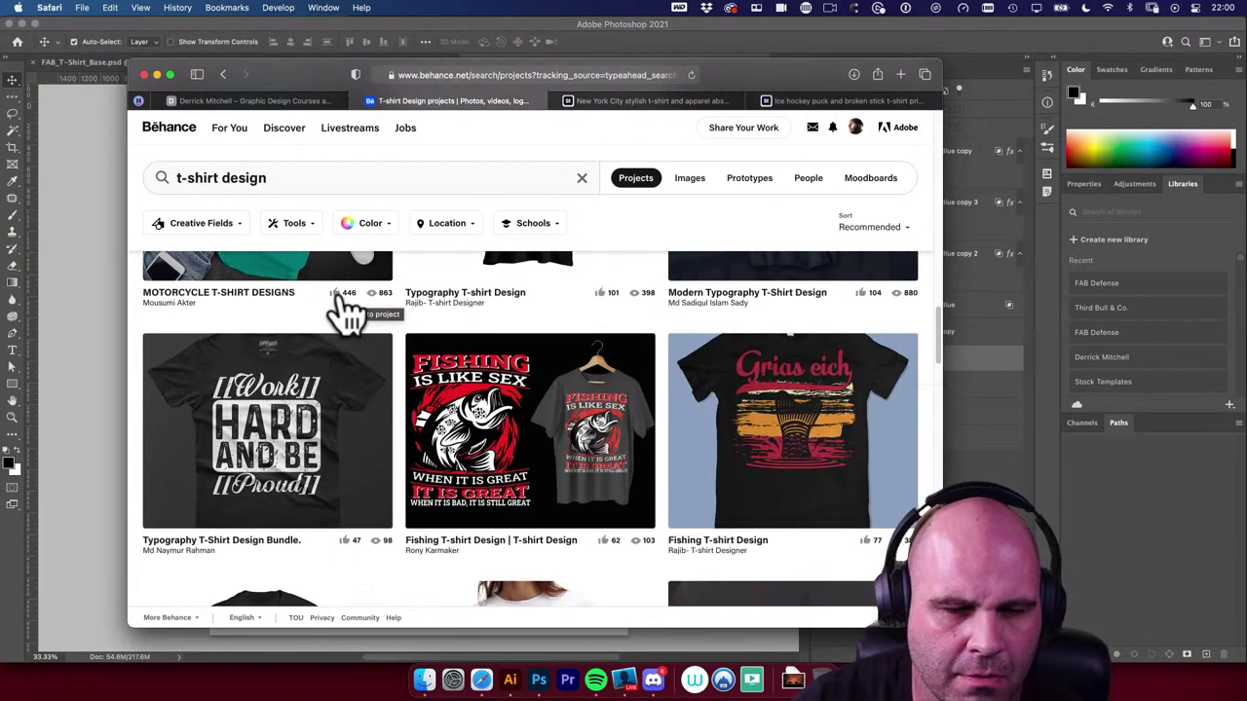
{"action": "scroll", "coordinate": [352, 313], "scroll_direction": "down", "scroll_amount": 2}
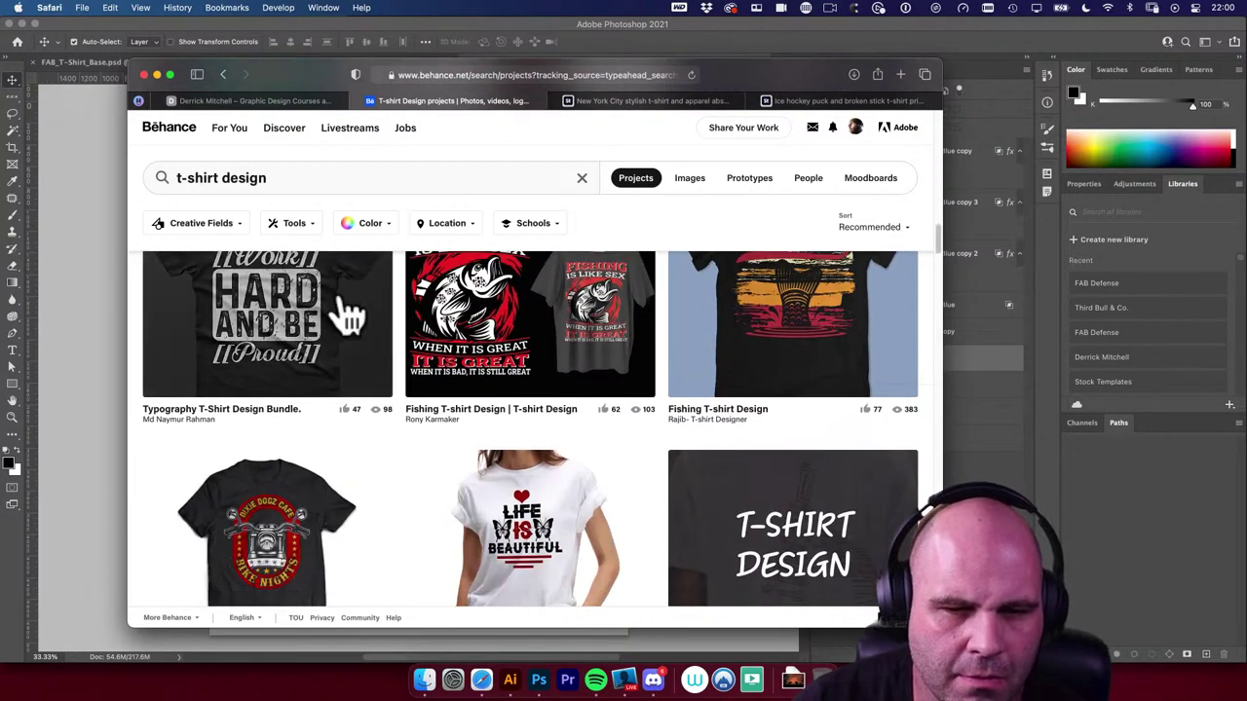
{"action": "scroll", "coordinate": [348, 314], "scroll_direction": "down", "scroll_amount": 10}
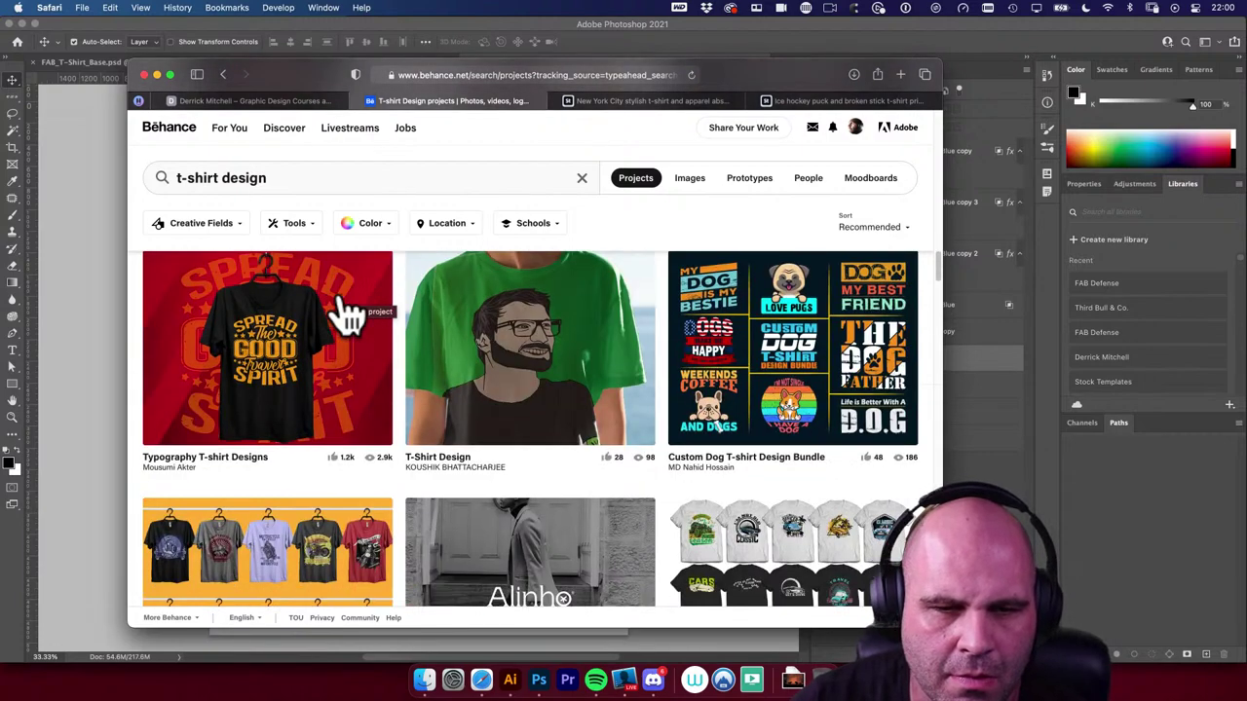
{"action": "scroll", "coordinate": [341, 314], "scroll_direction": "down", "scroll_amount": 10}
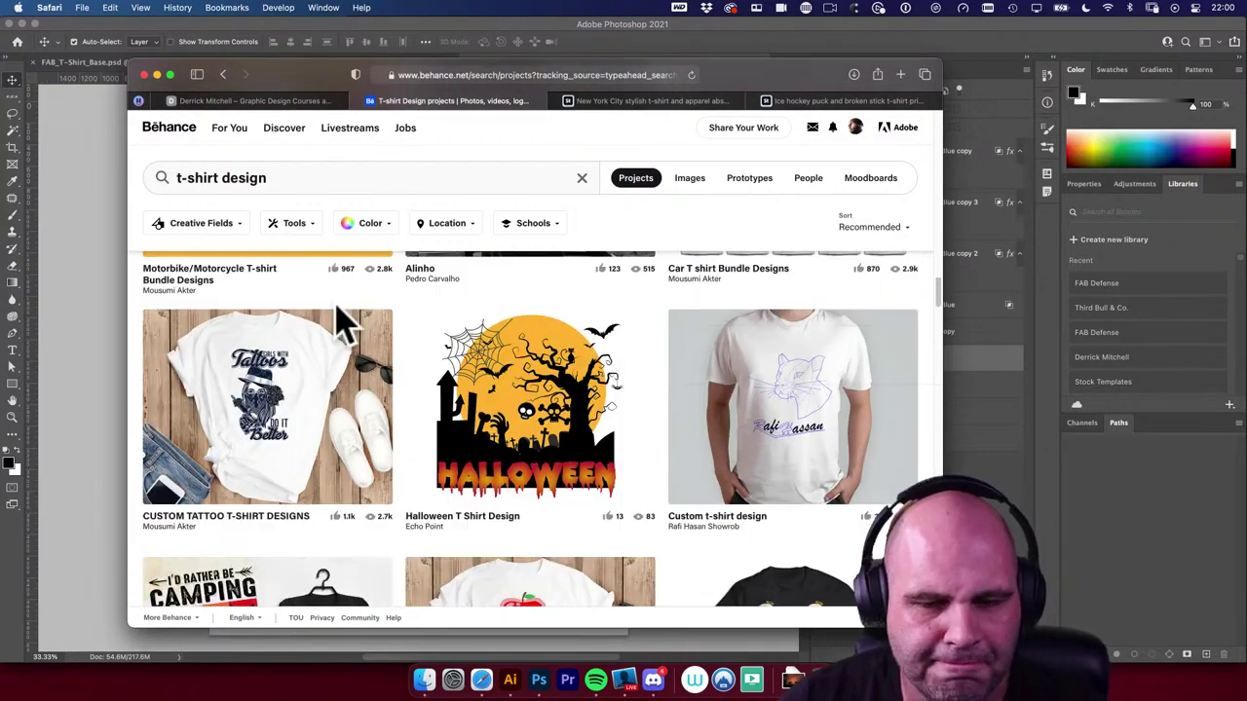
{"action": "scroll", "coordinate": [341, 321], "scroll_direction": "down", "scroll_amount": 10}
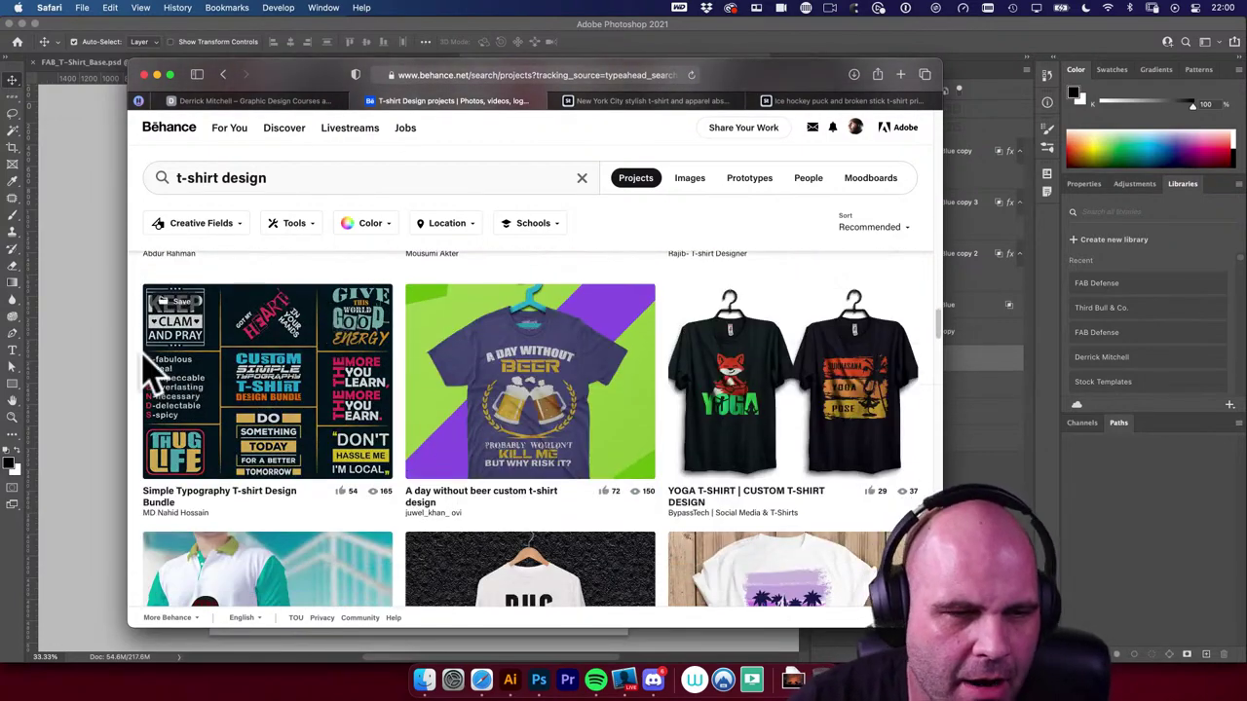
{"action": "left_click", "coordinate": [68, 355]}
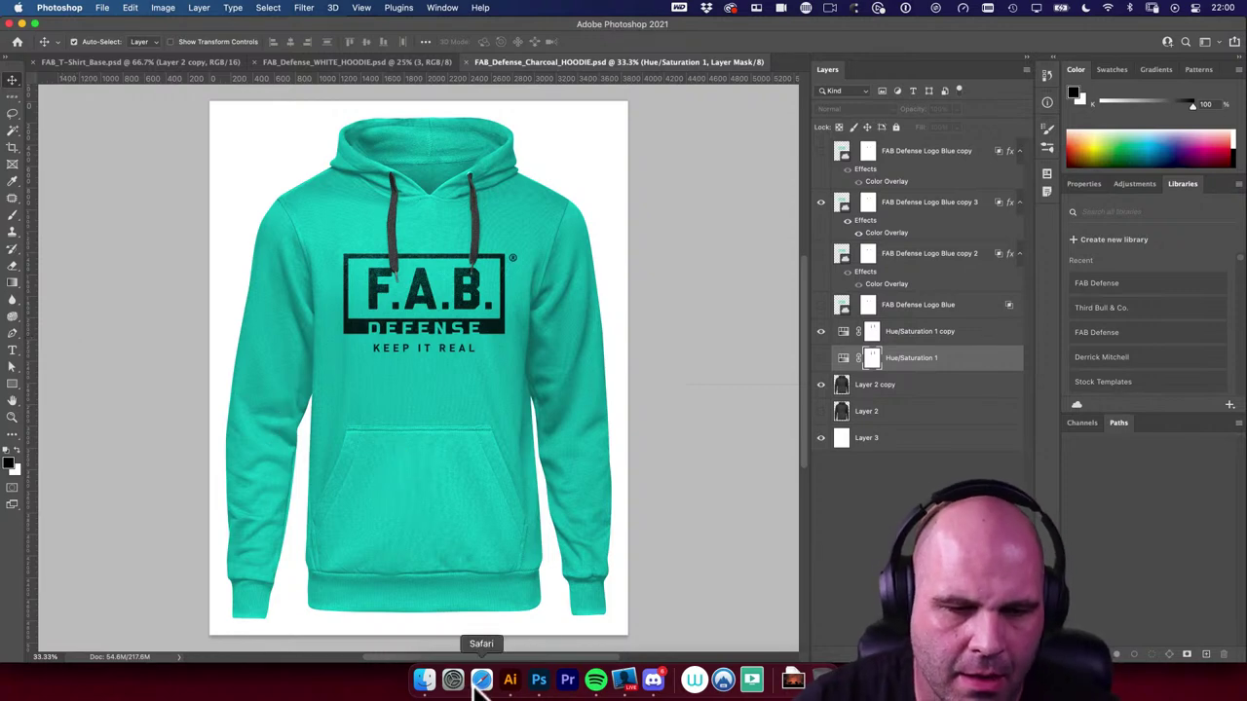
Step: Open Envato Elements in a new browser tab and search for 'shirt design'
{"action": "left_click", "coordinate": [481, 680]}
{"action": "key", "text": "super+t"}
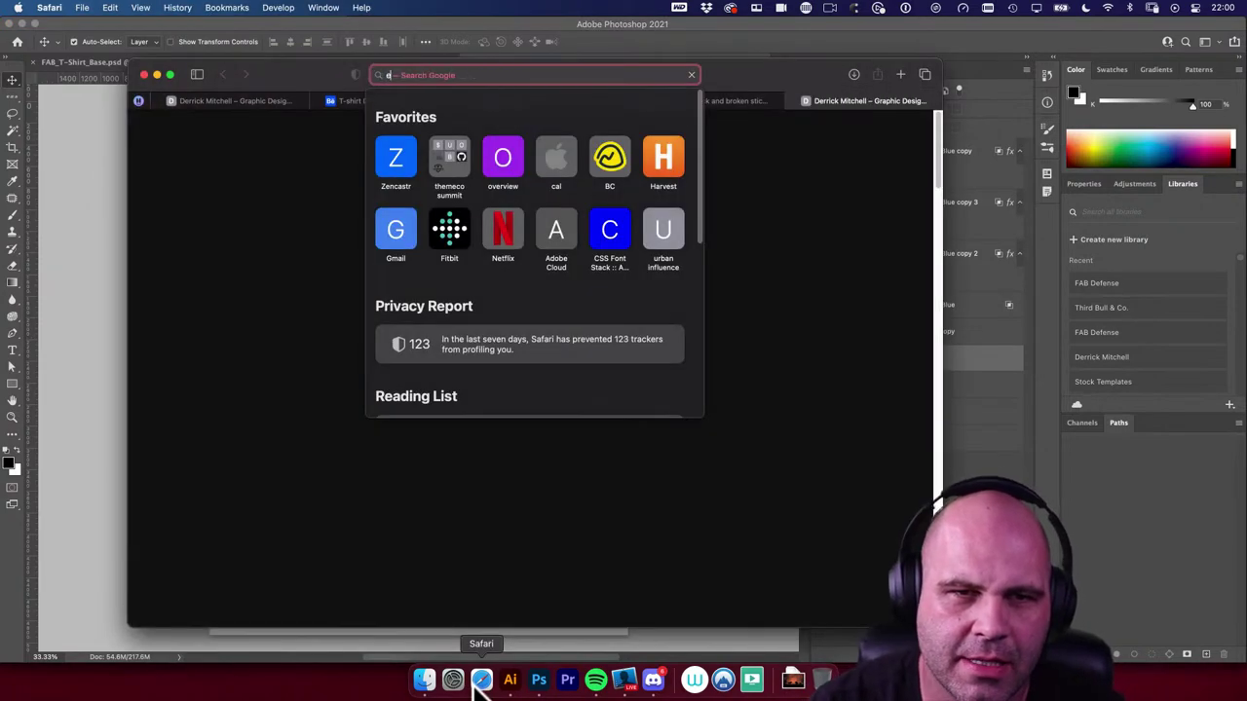
{"action": "type", "text": "elements"}
{"action": "key", "text": "Return"}
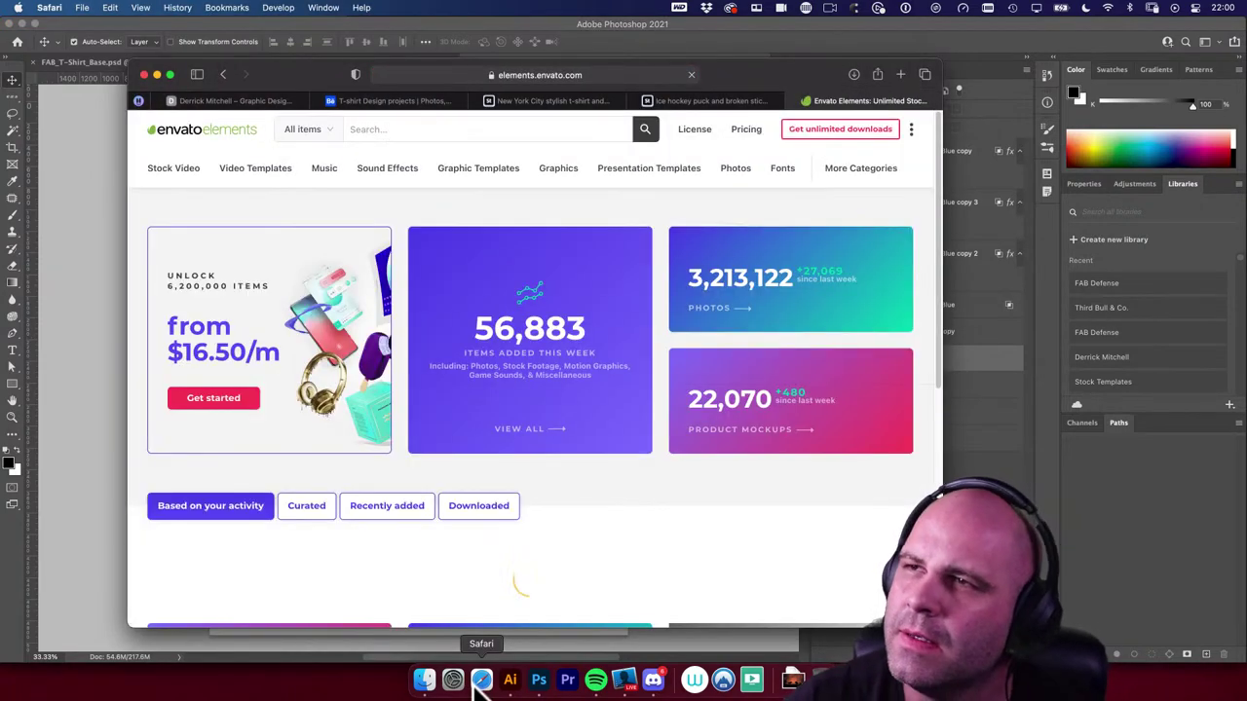
{"action": "left_click", "coordinate": [458, 128]}
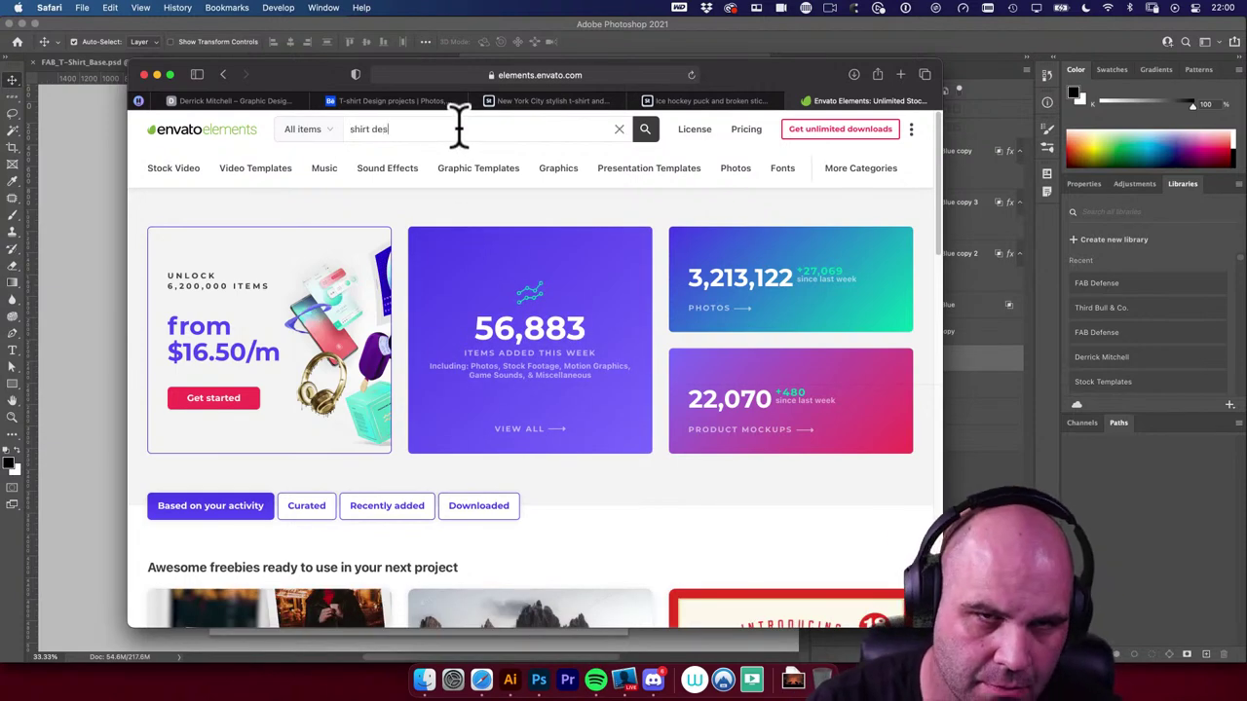
{"action": "type", "text": "ign"}
{"action": "key", "text": "Return"}
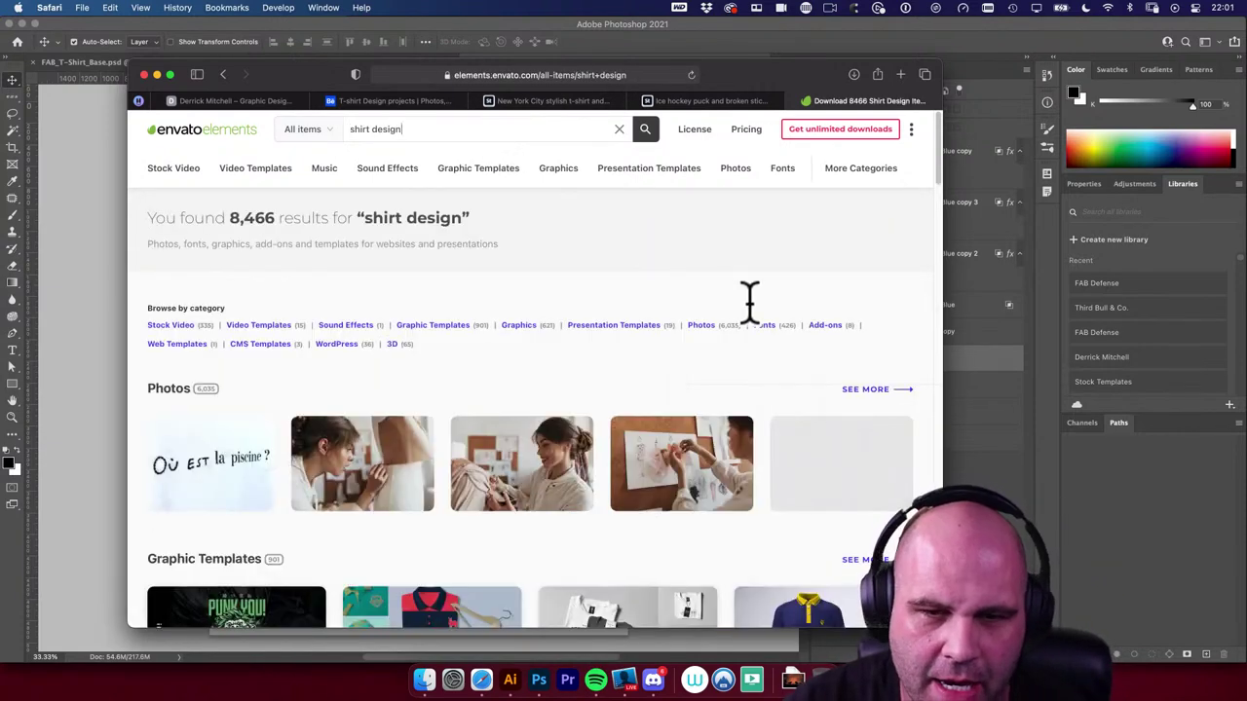
Step: Scroll through the full shirt design Graphic Templates results, then return to the Photoshop hoodie mockup
{"action": "scroll", "coordinate": [691, 418], "scroll_direction": "down", "scroll_amount": 3}
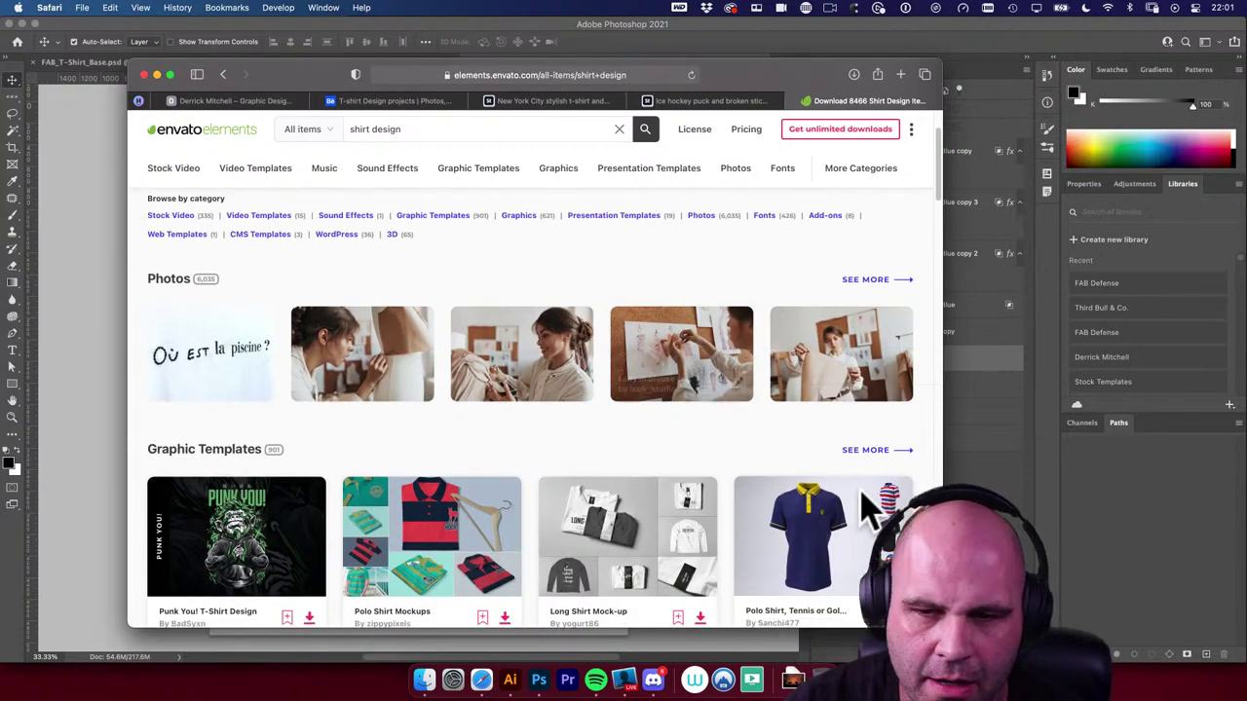
{"action": "left_click", "coordinate": [874, 450]}
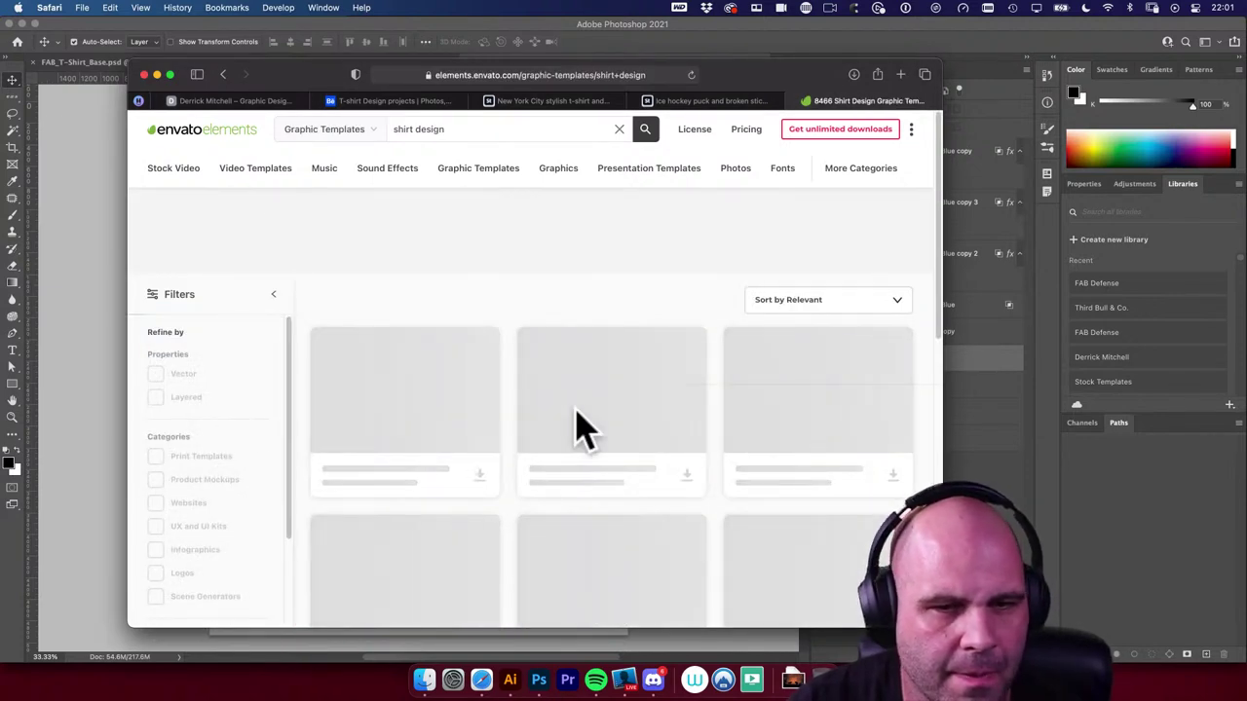
{"action": "scroll", "coordinate": [613, 445], "scroll_direction": "down", "scroll_amount": 3}
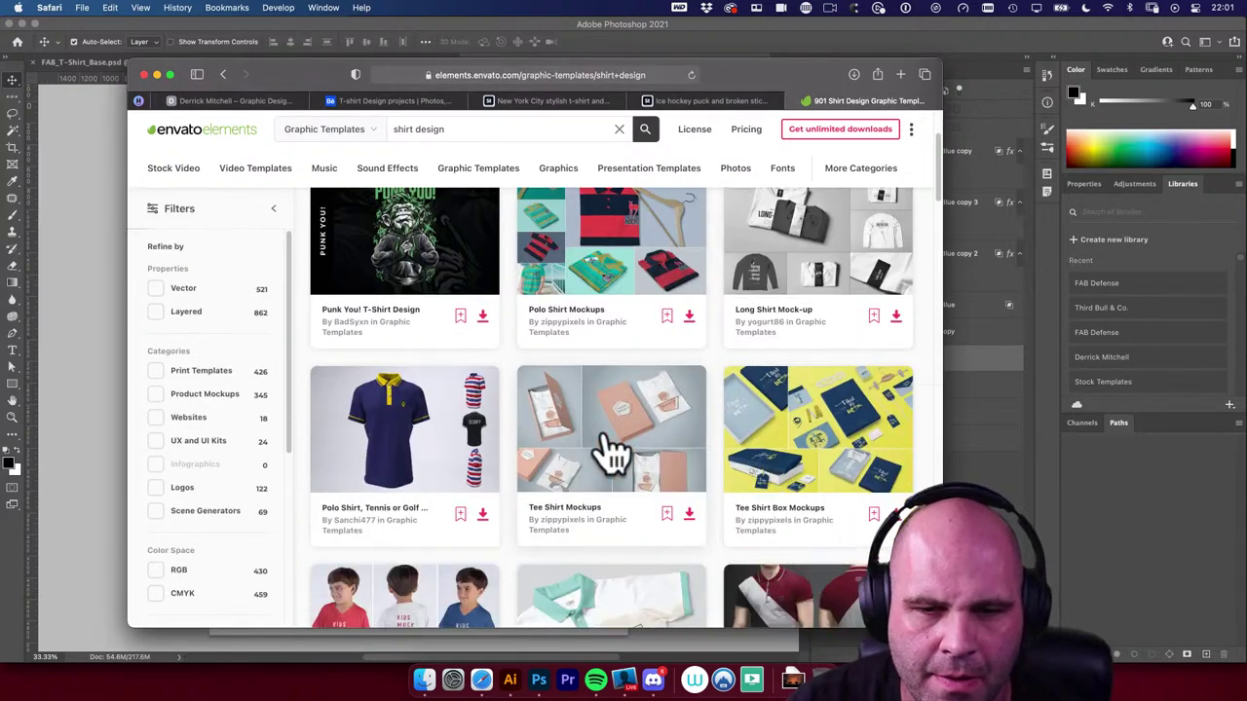
{"action": "scroll", "coordinate": [611, 453], "scroll_direction": "down", "scroll_amount": 8}
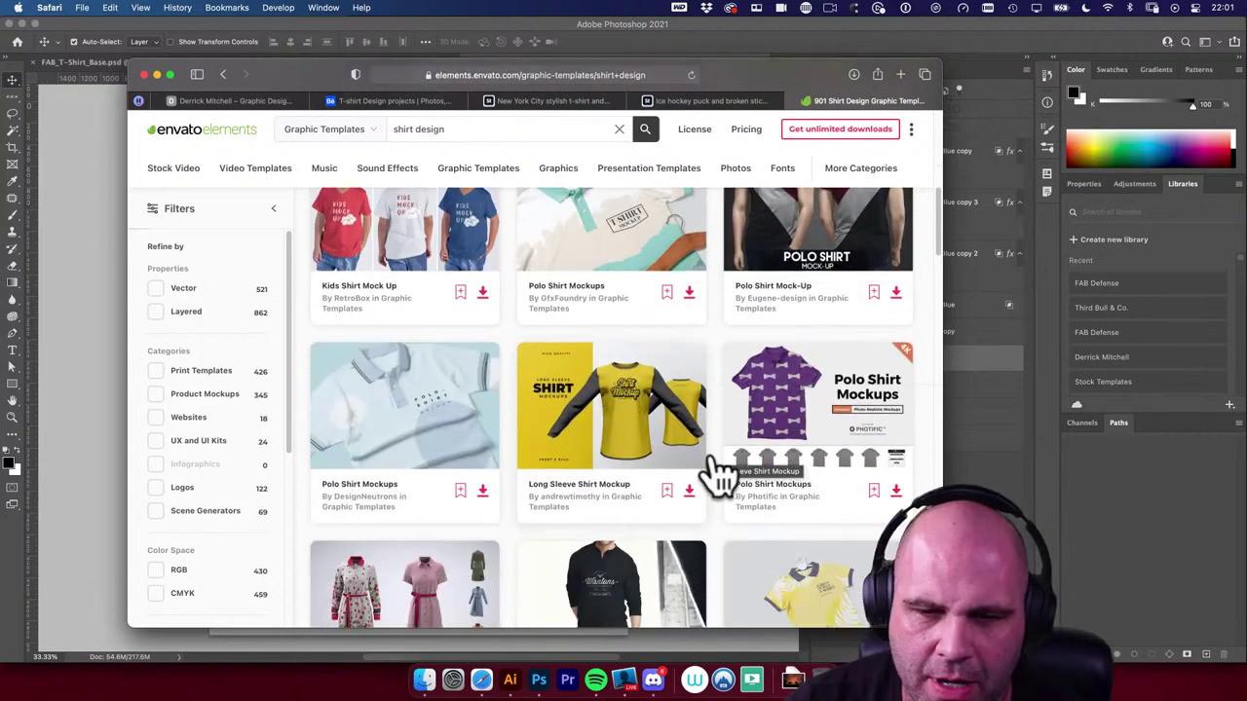
{"action": "scroll", "coordinate": [718, 474], "scroll_direction": "down", "scroll_amount": 8}
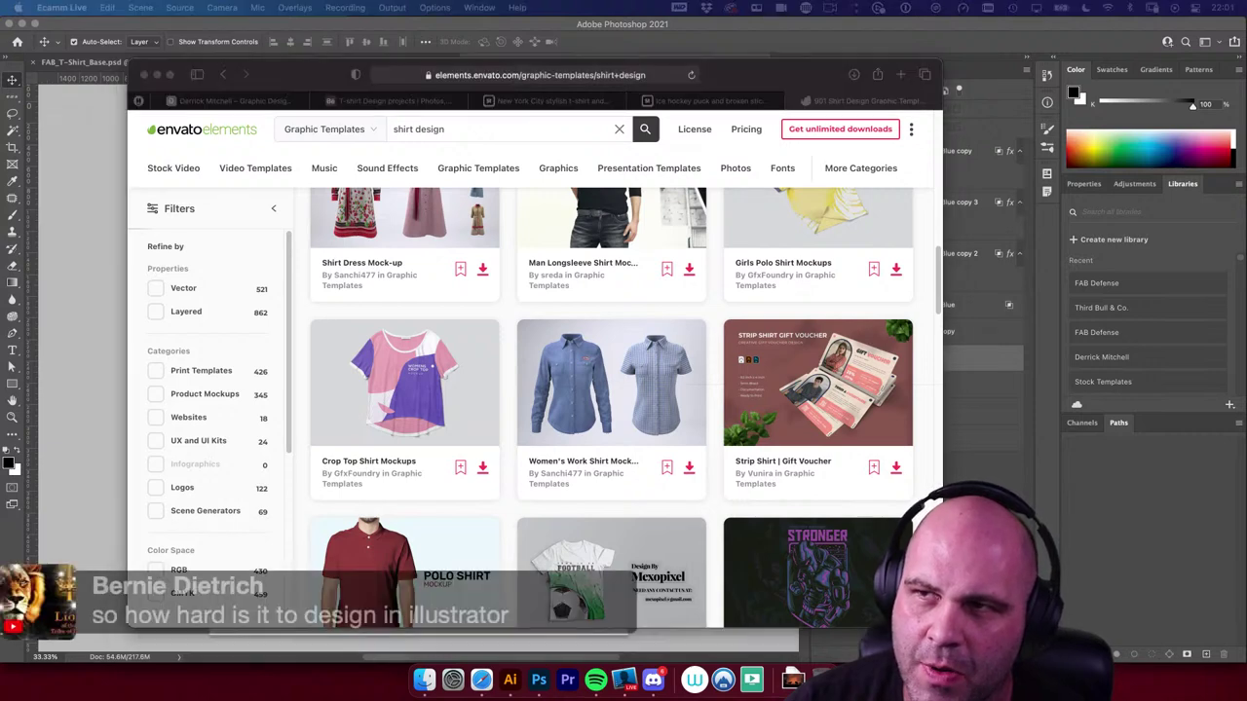
{"action": "left_click", "coordinate": [938, 459]}
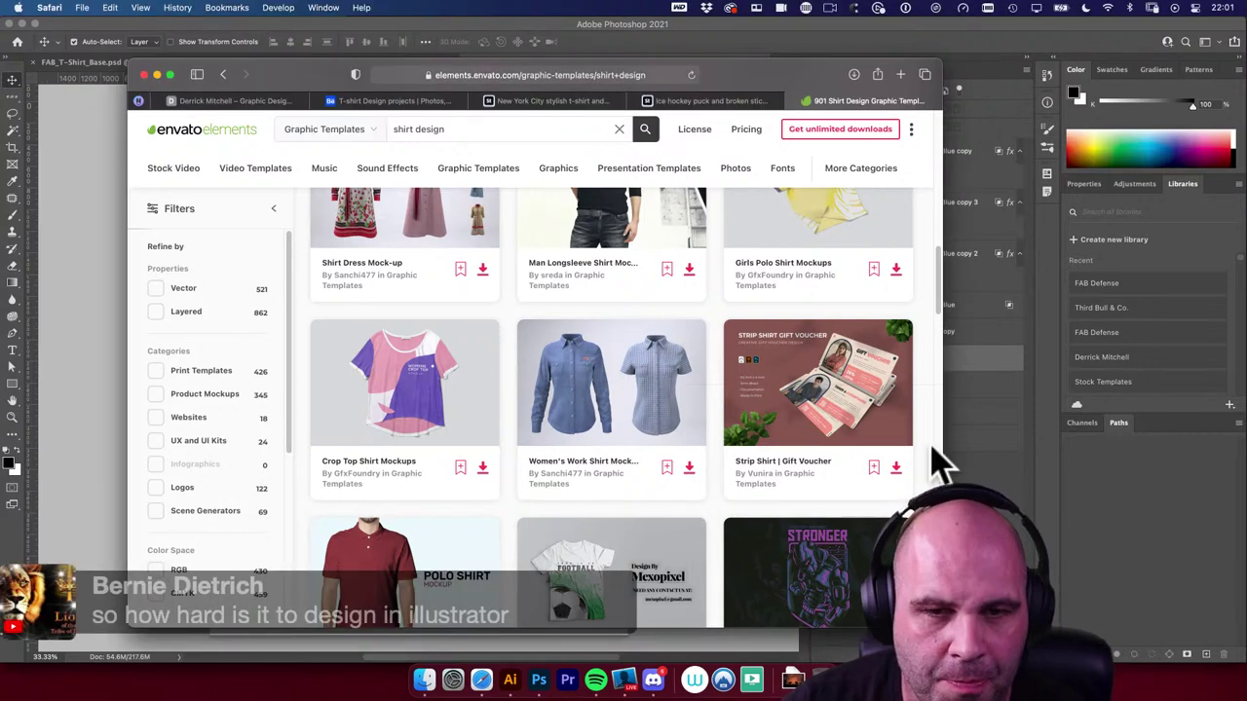
{"action": "scroll", "coordinate": [806, 450], "scroll_direction": "down", "scroll_amount": 5}
{"action": "scroll", "coordinate": [806, 450], "scroll_direction": "down", "scroll_amount": 8}
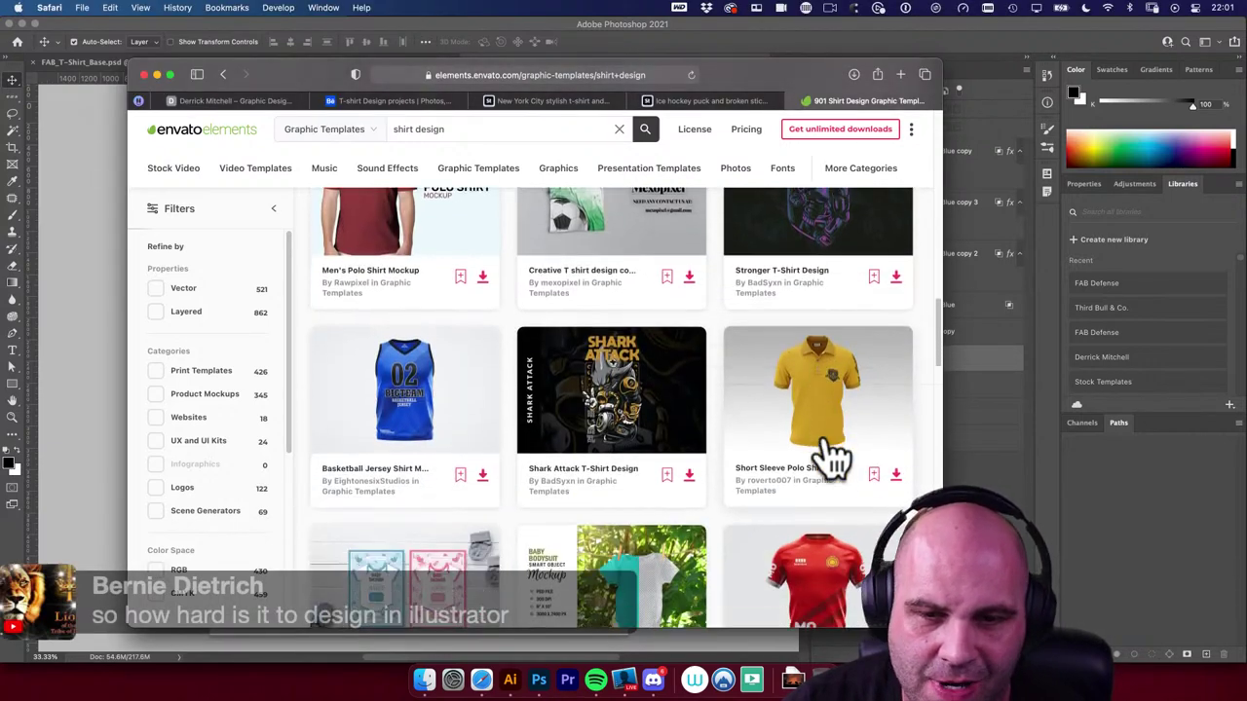
{"action": "scroll", "coordinate": [832, 455], "scroll_direction": "down", "scroll_amount": 5}
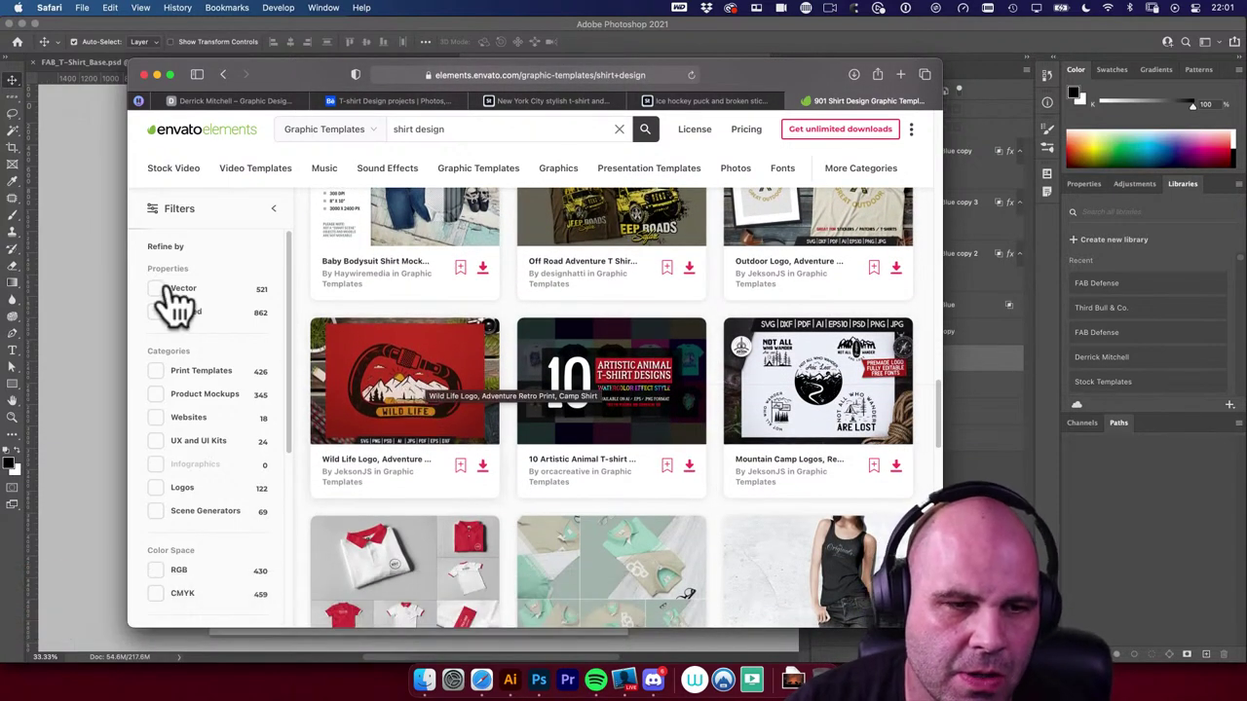
{"action": "left_click", "coordinate": [91, 293]}
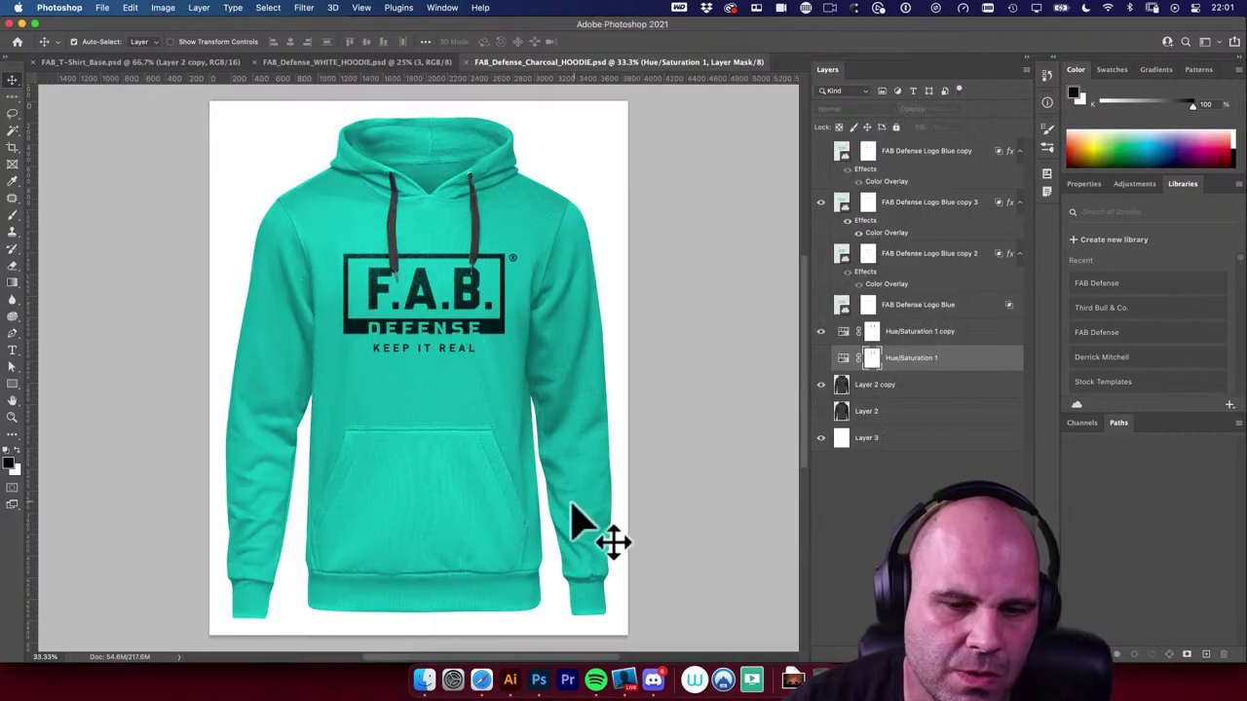
Step: Return to Illustrator's F.A.B. Defense logo document and pan the artboard to the centre of view
{"action": "left_click", "coordinate": [510, 680]}
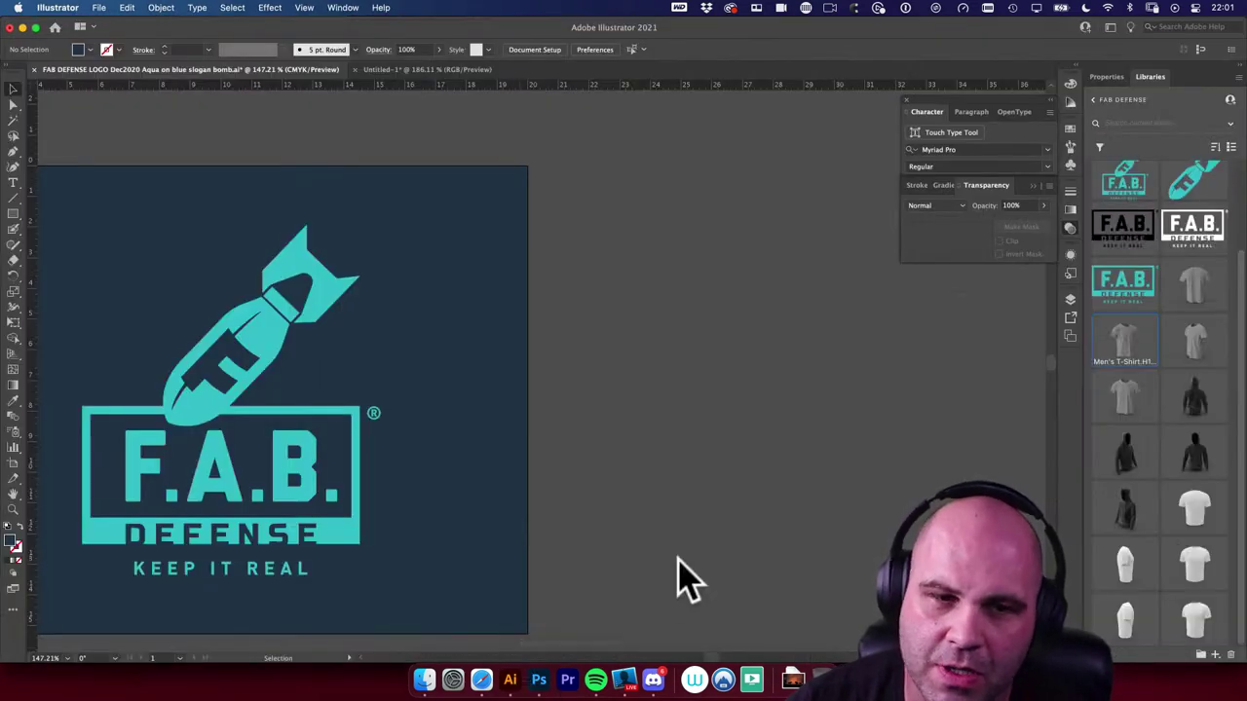
{"action": "left_click_drag", "start_coordinate": [604, 414], "coordinate": [798, 393]}
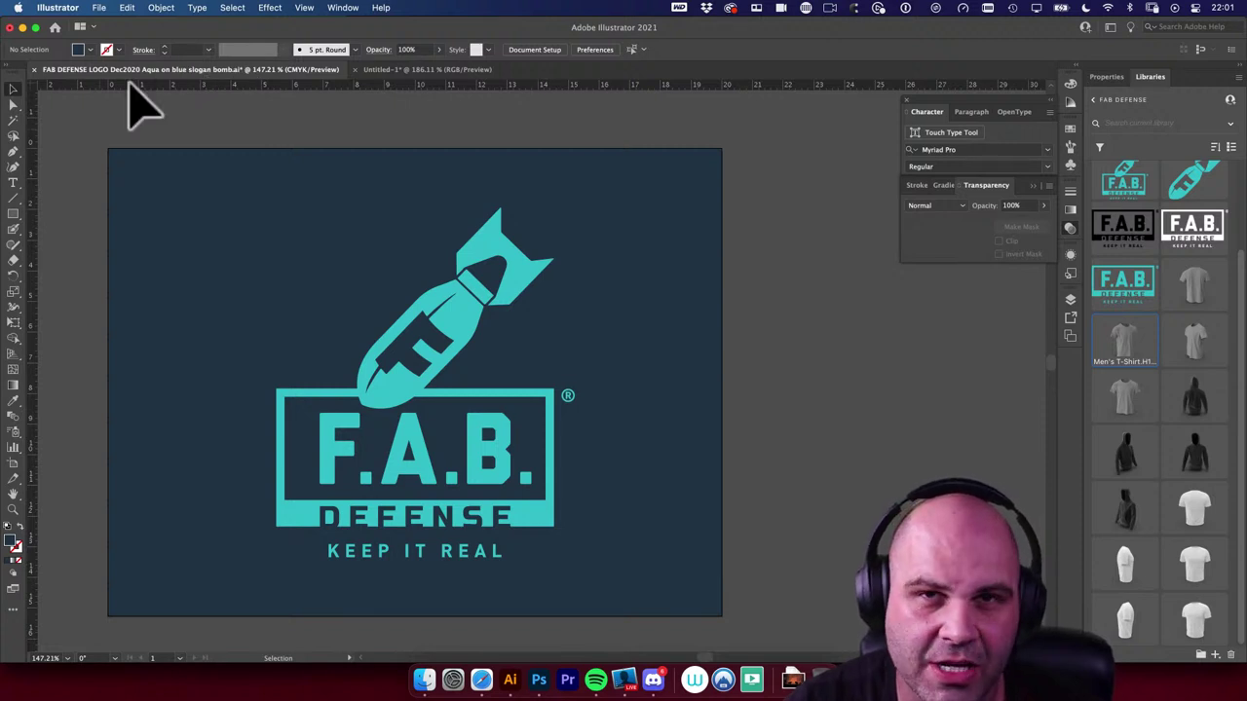
{"action": "left_click", "coordinate": [13, 182]}
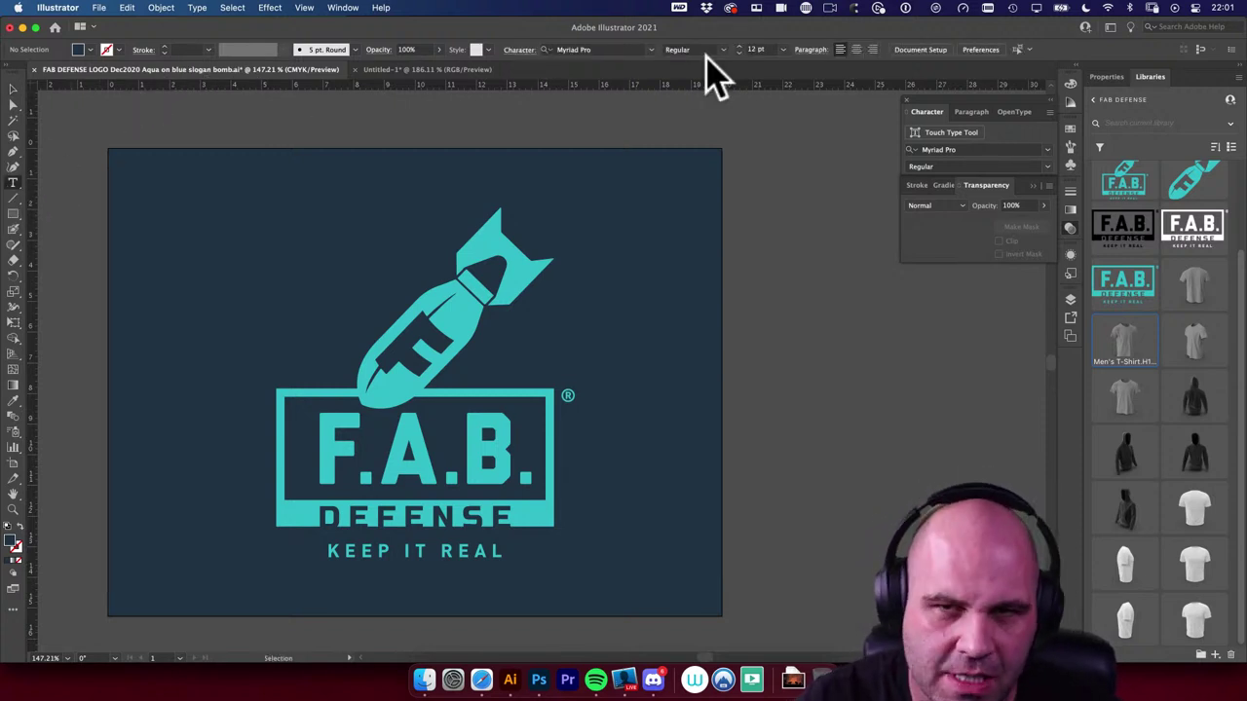
{"action": "left_click", "coordinate": [13, 88]}
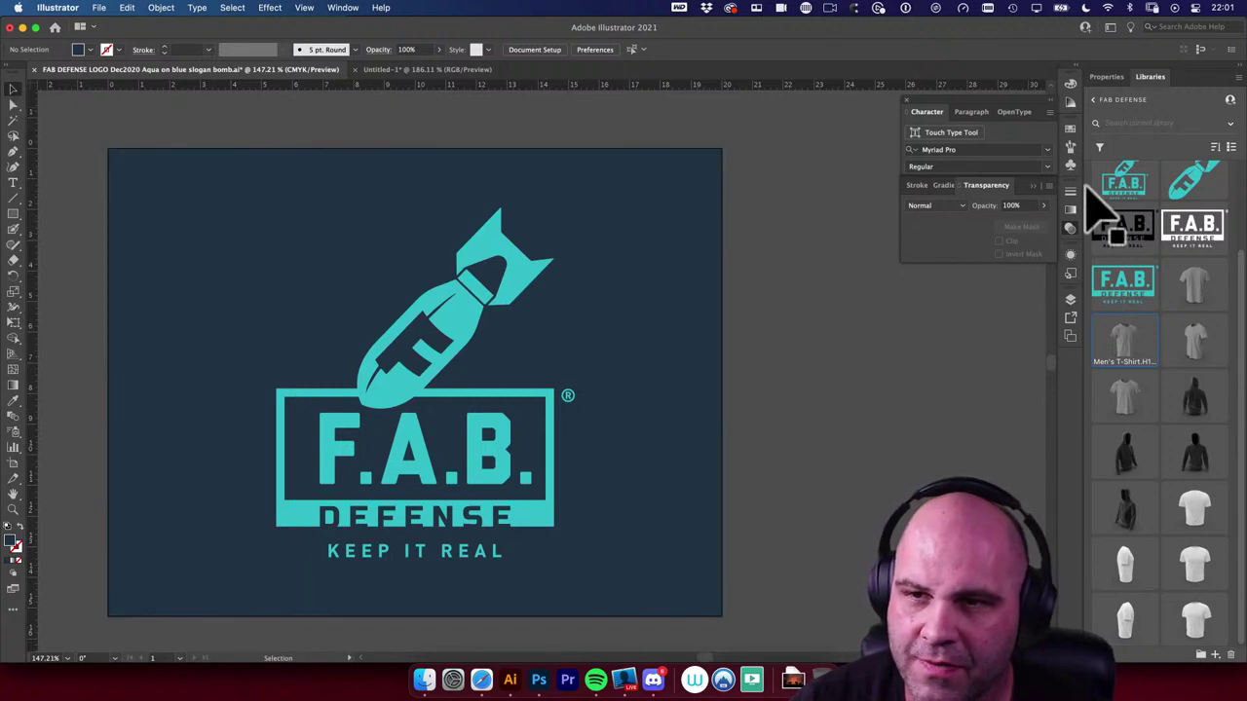
Step: Switch to the Painting workspace and move the floating brushes and properties panels aside
{"action": "left_click", "coordinate": [347, 9]}
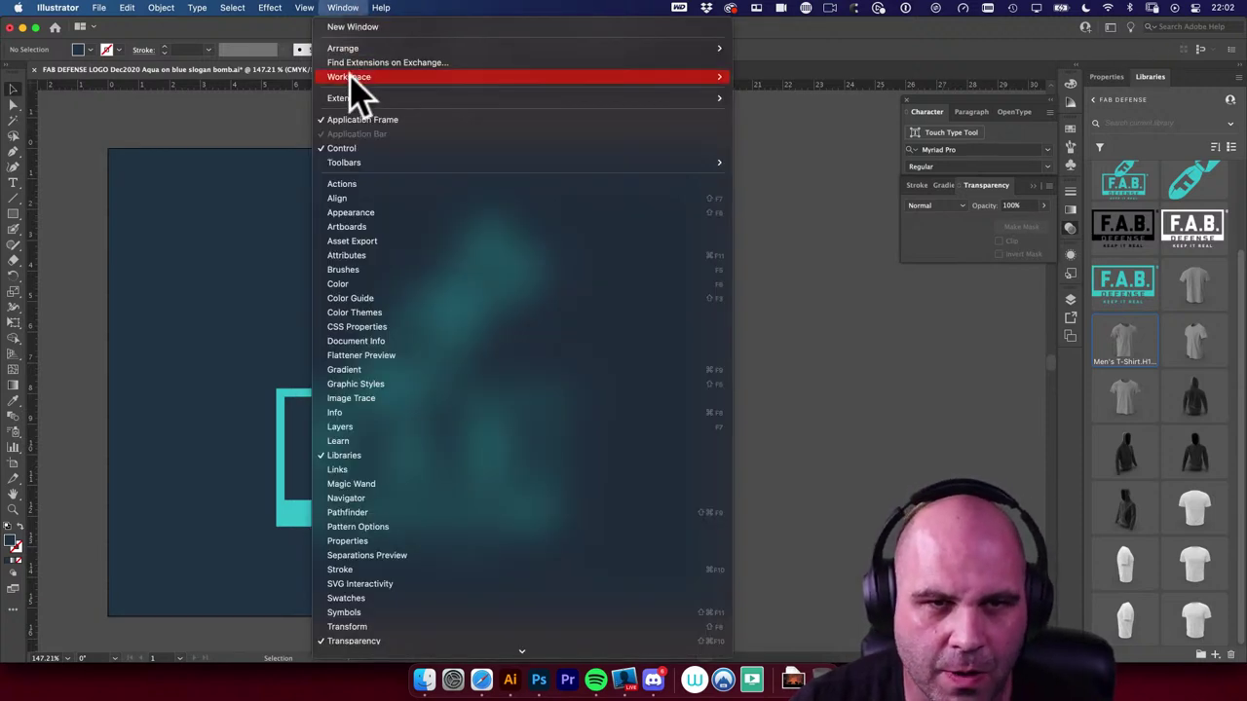
{"action": "mouse_move", "coordinate": [716, 77]}
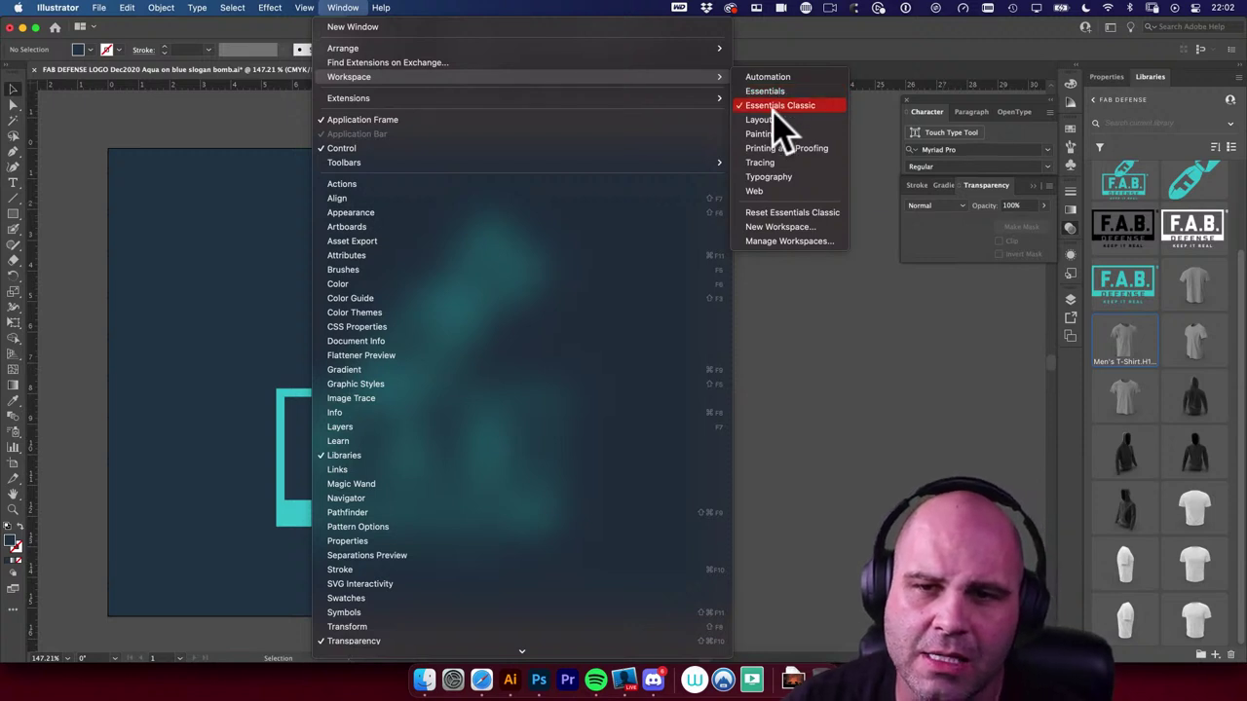
{"action": "left_click", "coordinate": [758, 135]}
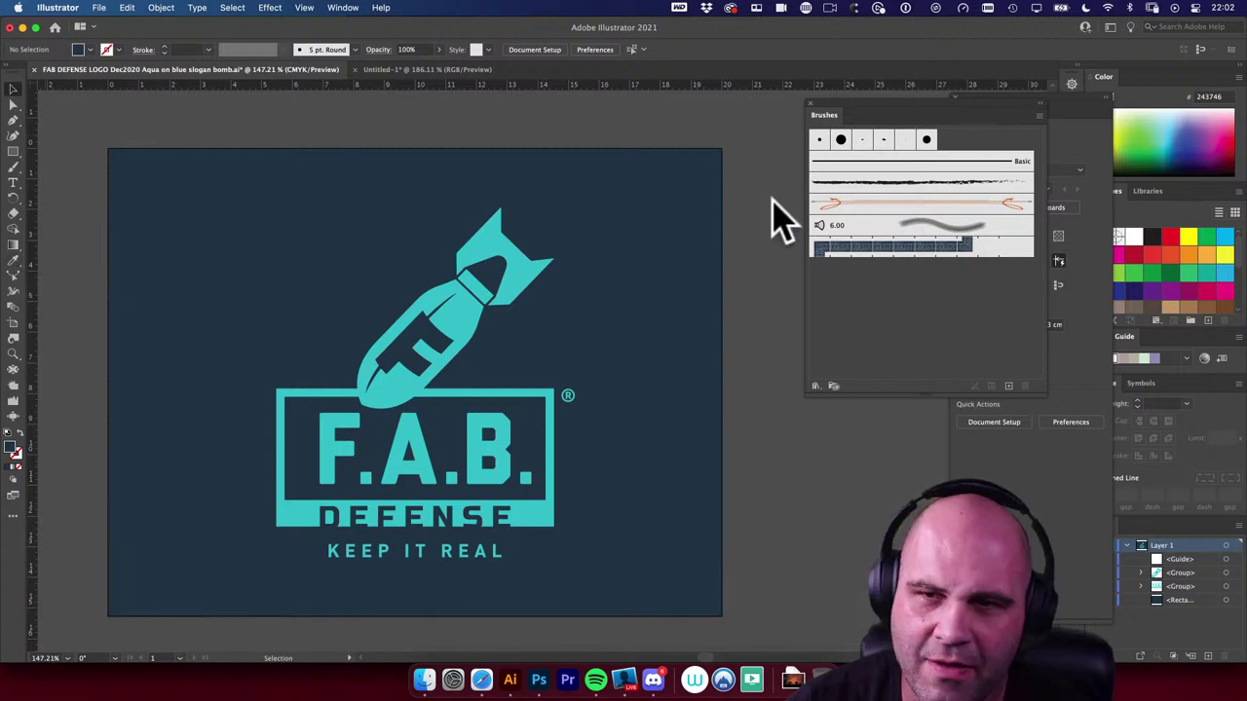
{"action": "left_click_drag", "start_coordinate": [974, 115], "coordinate": [795, 195]}
{"action": "mouse_move", "coordinate": [1044, 106]}
{"action": "left_mouse_down"}
{"action": "mouse_move", "coordinate": [792, 226]}
{"action": "mouse_move", "coordinate": [887, 260]}
{"action": "left_mouse_up"}
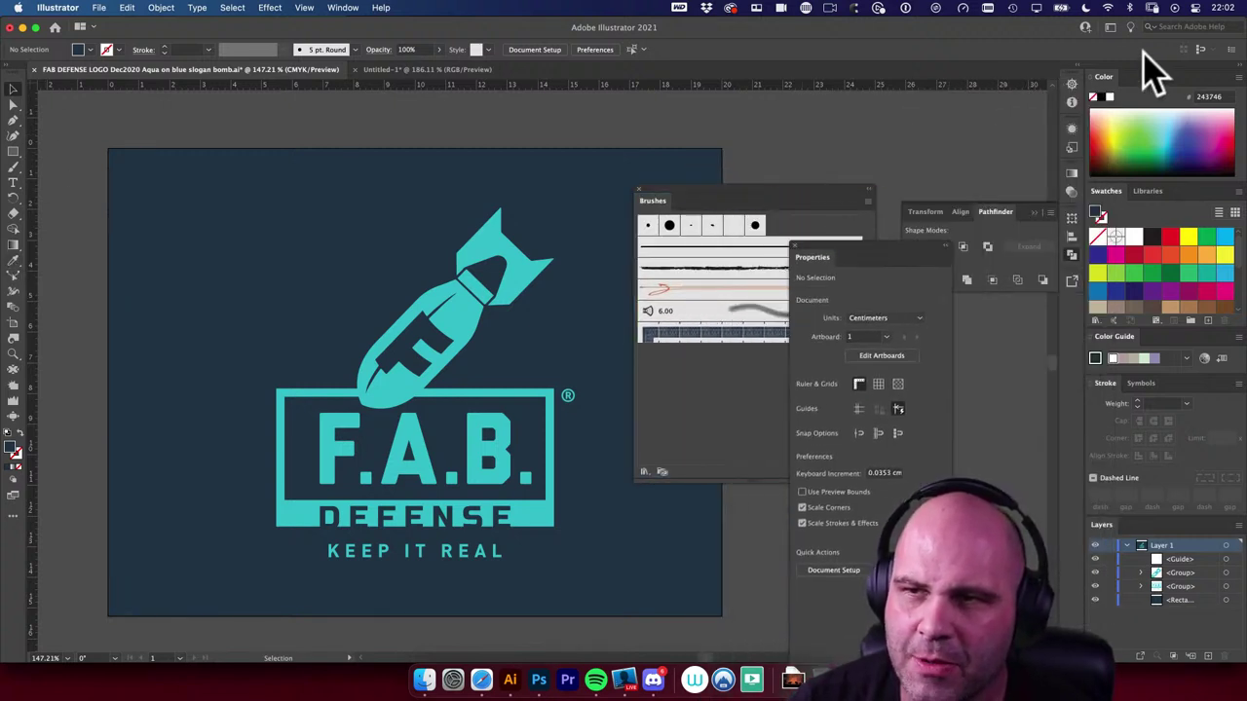
Step: Reset the Painting workspace to its default panel arrangement and expand the stroke settings
{"action": "left_click", "coordinate": [1112, 28]}
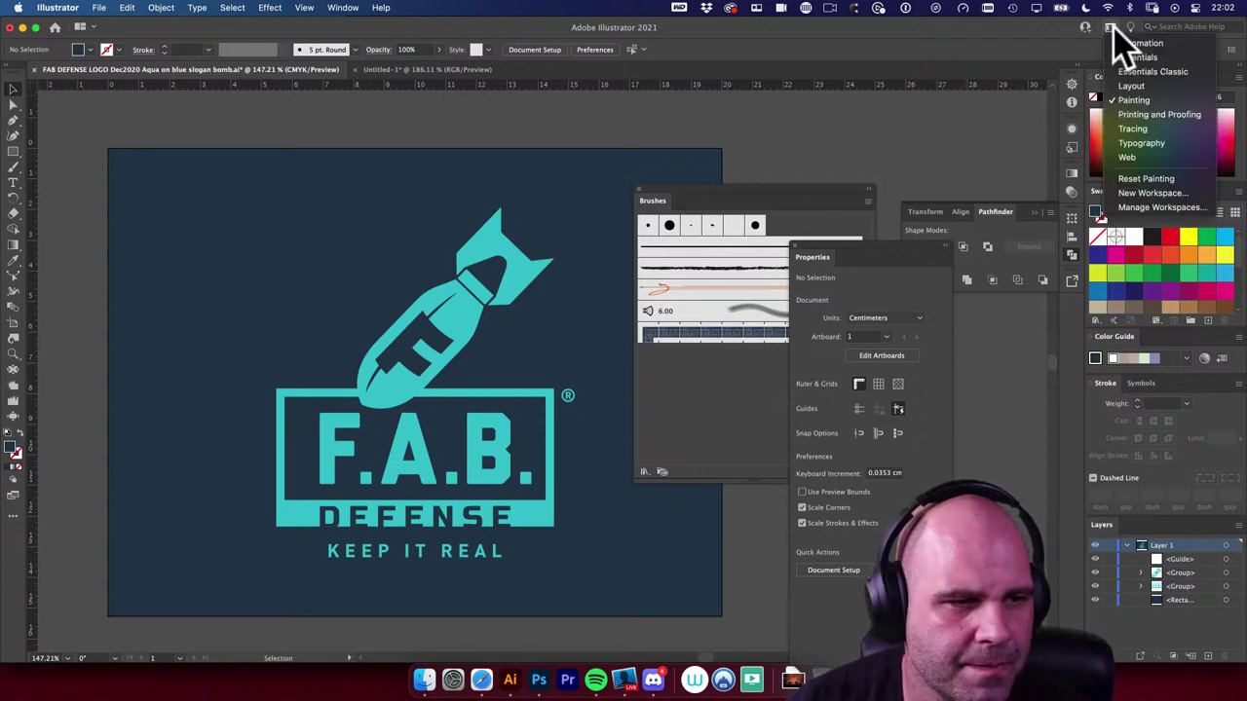
{"action": "left_click", "coordinate": [1155, 180]}
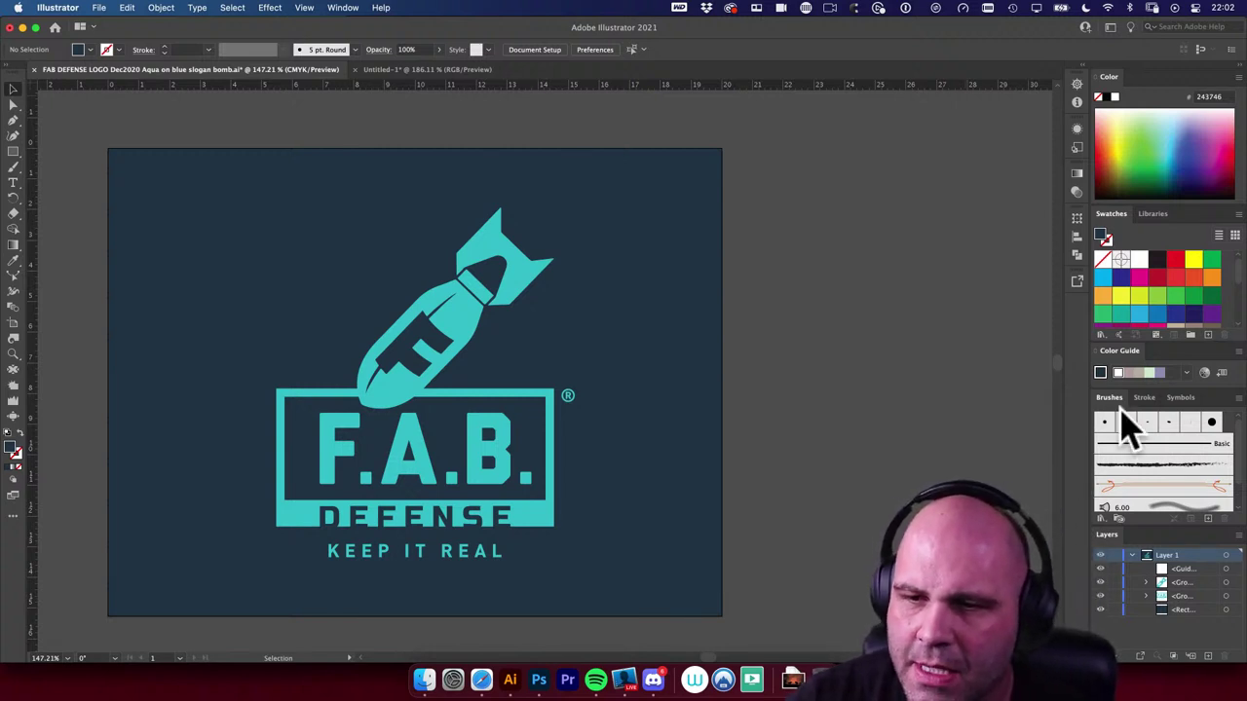
{"action": "left_click", "coordinate": [1149, 398]}
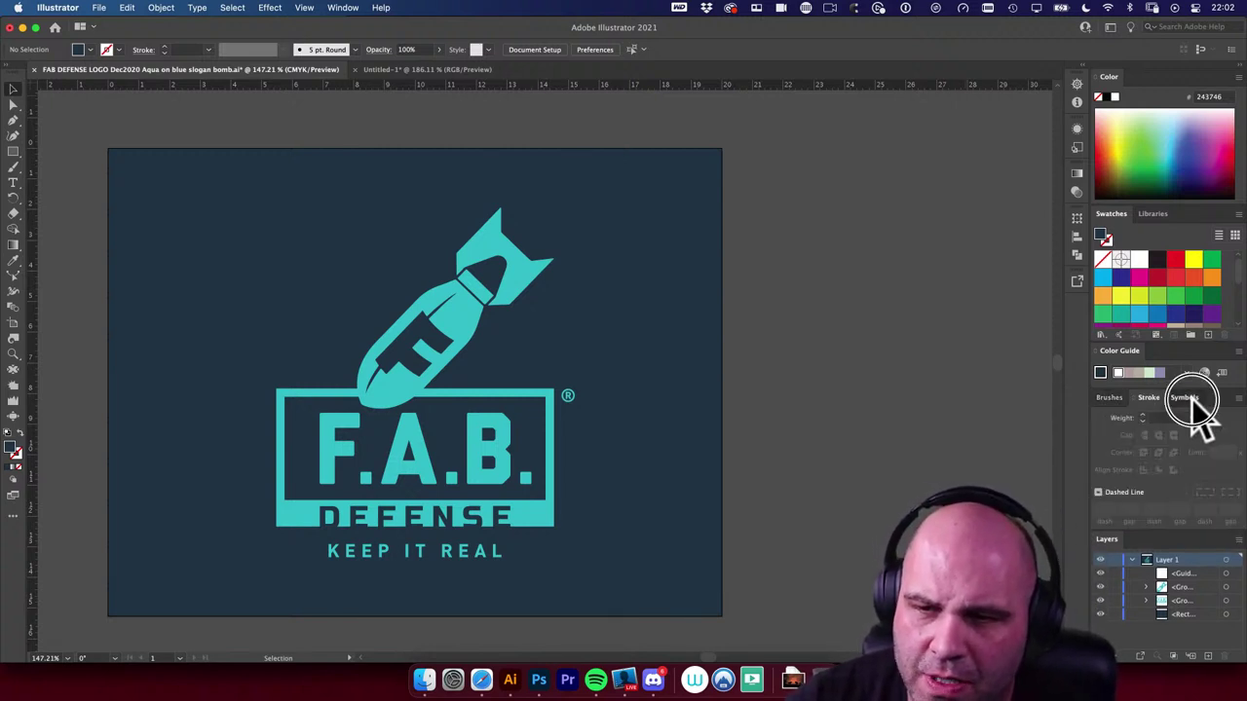
{"action": "left_click", "coordinate": [1186, 397]}
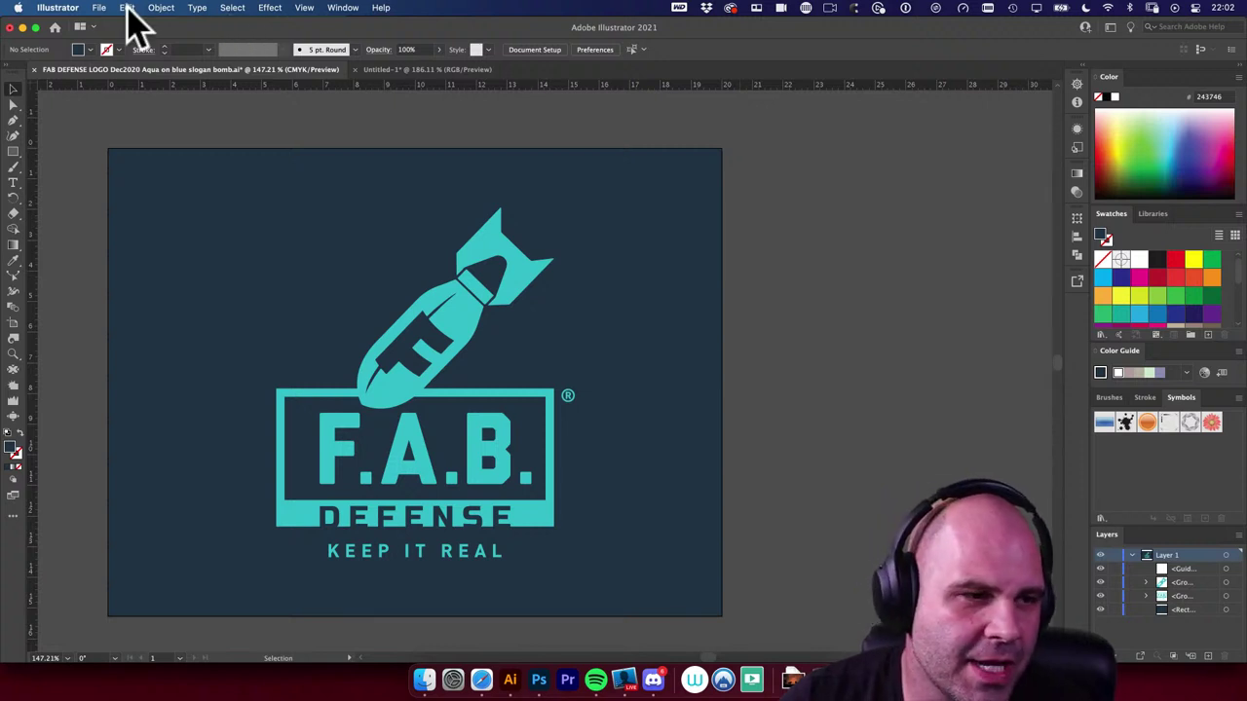
{"action": "left_click", "coordinate": [100, 8]}
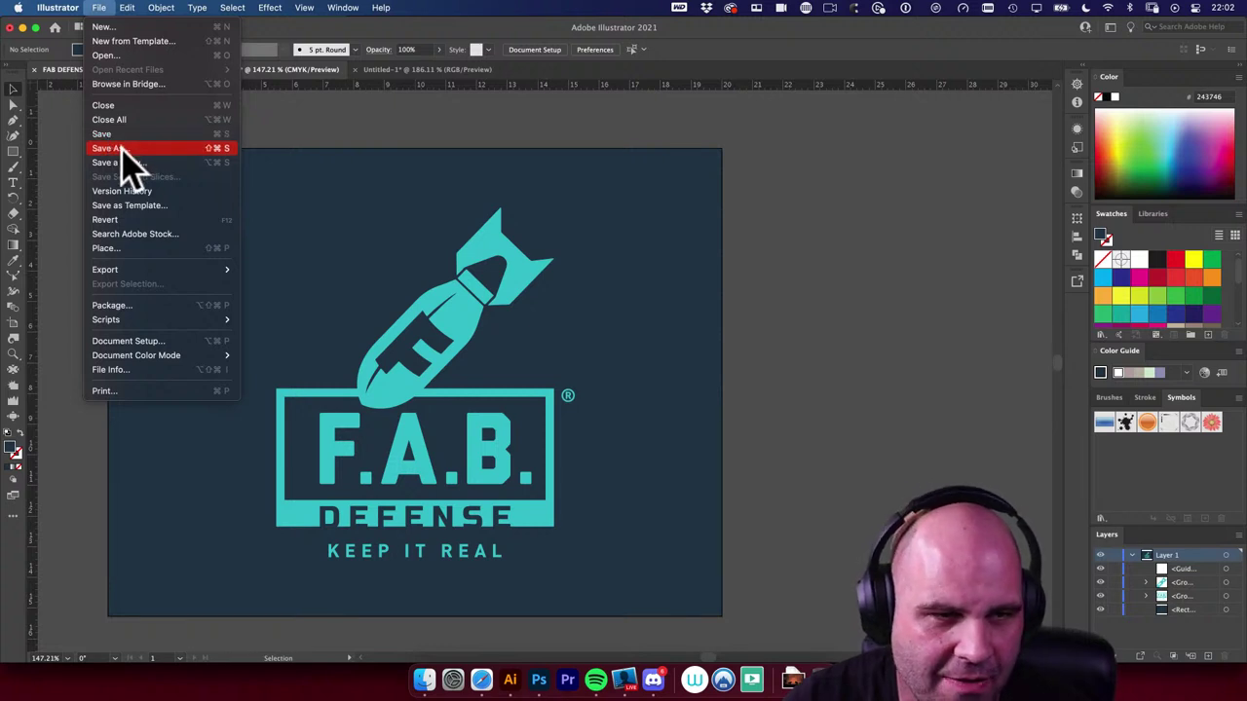
{"action": "mouse_move", "coordinate": [186, 270]}
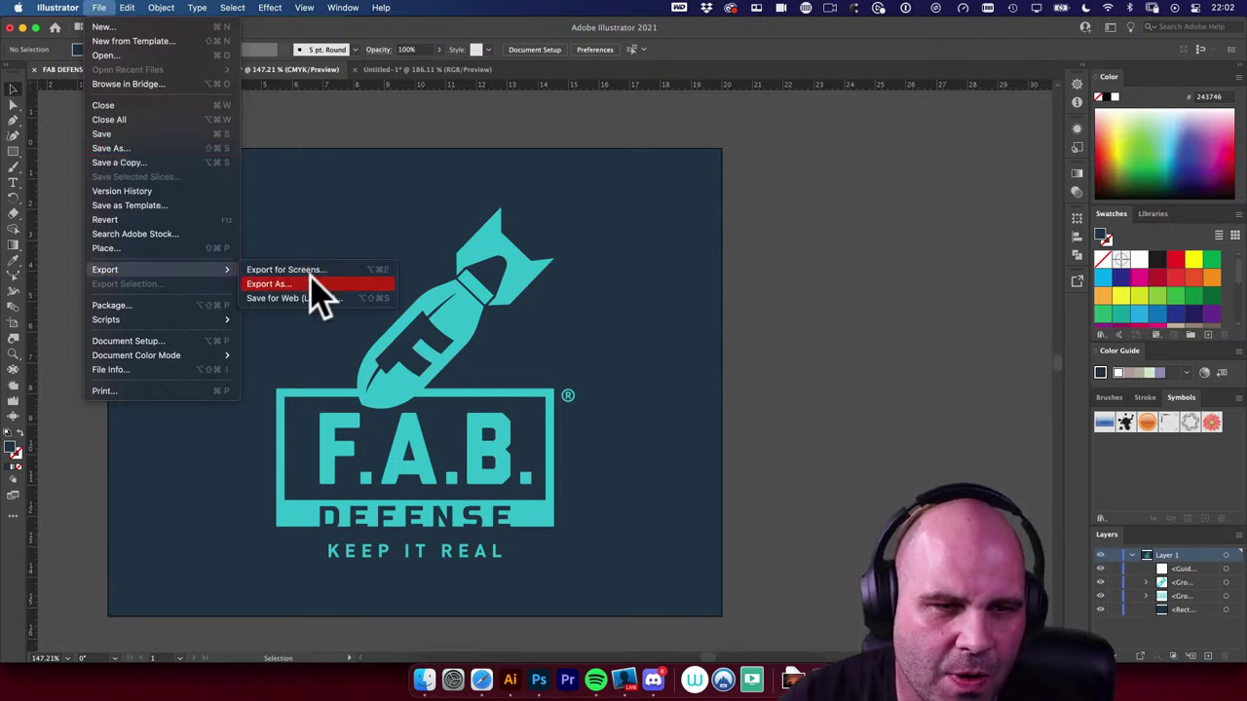
{"action": "left_click", "coordinate": [407, 237]}
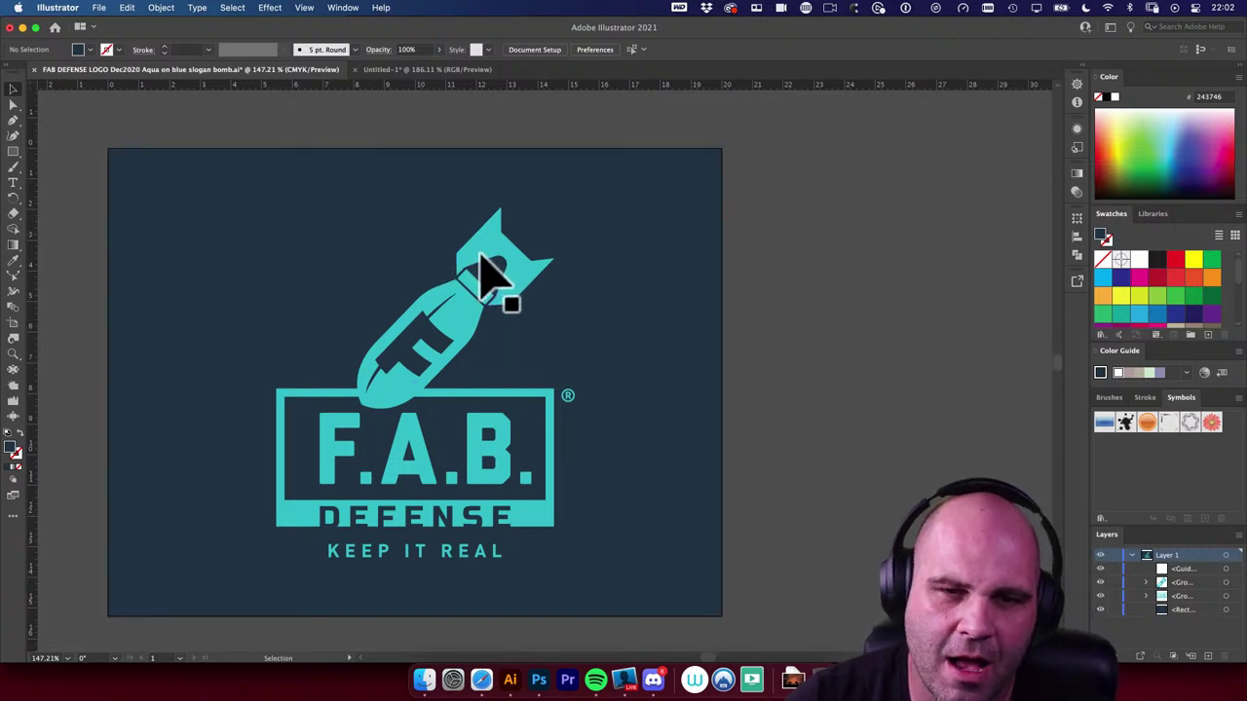
{"action": "left_click_drag", "start_coordinate": [773, 282], "coordinate": [761, 281]}
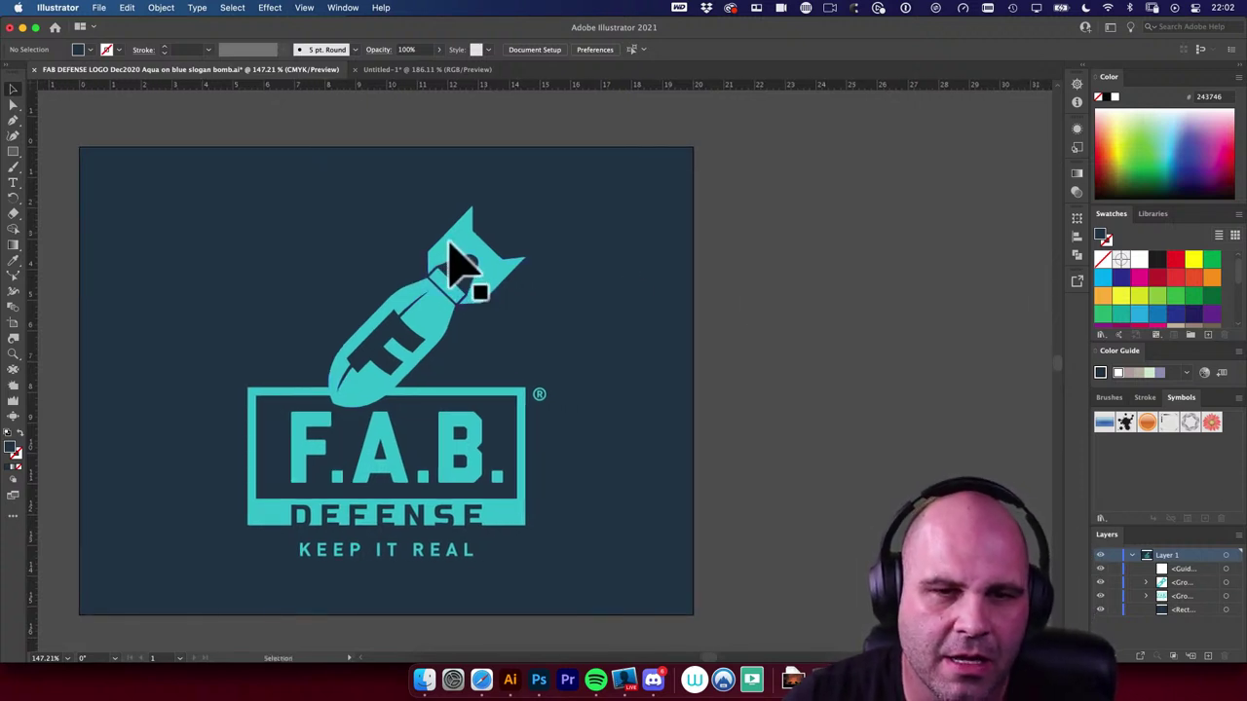
{"action": "left_click", "coordinate": [448, 251]}
{"action": "left_click", "coordinate": [770, 280]}
{"action": "scroll", "coordinate": [482, 326], "scroll_direction": "down", "scroll_amount": 2}
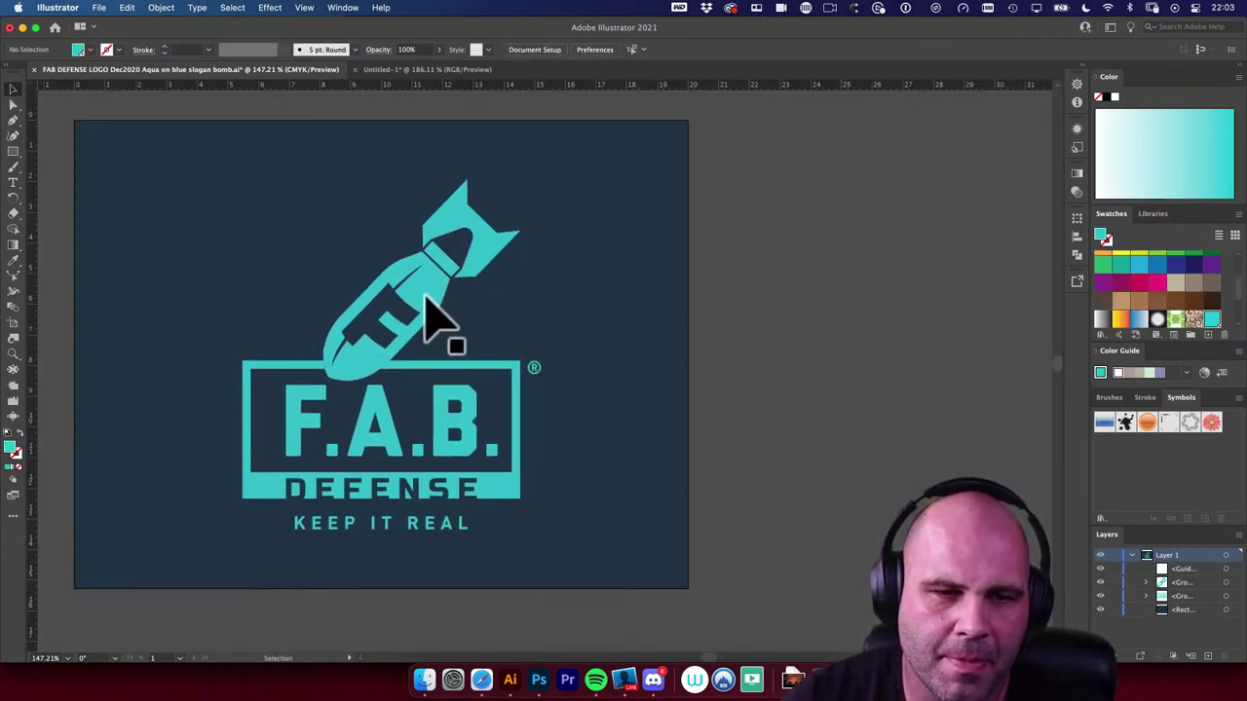
{"action": "left_click", "coordinate": [435, 312]}
{"action": "left_click", "coordinate": [779, 314]}
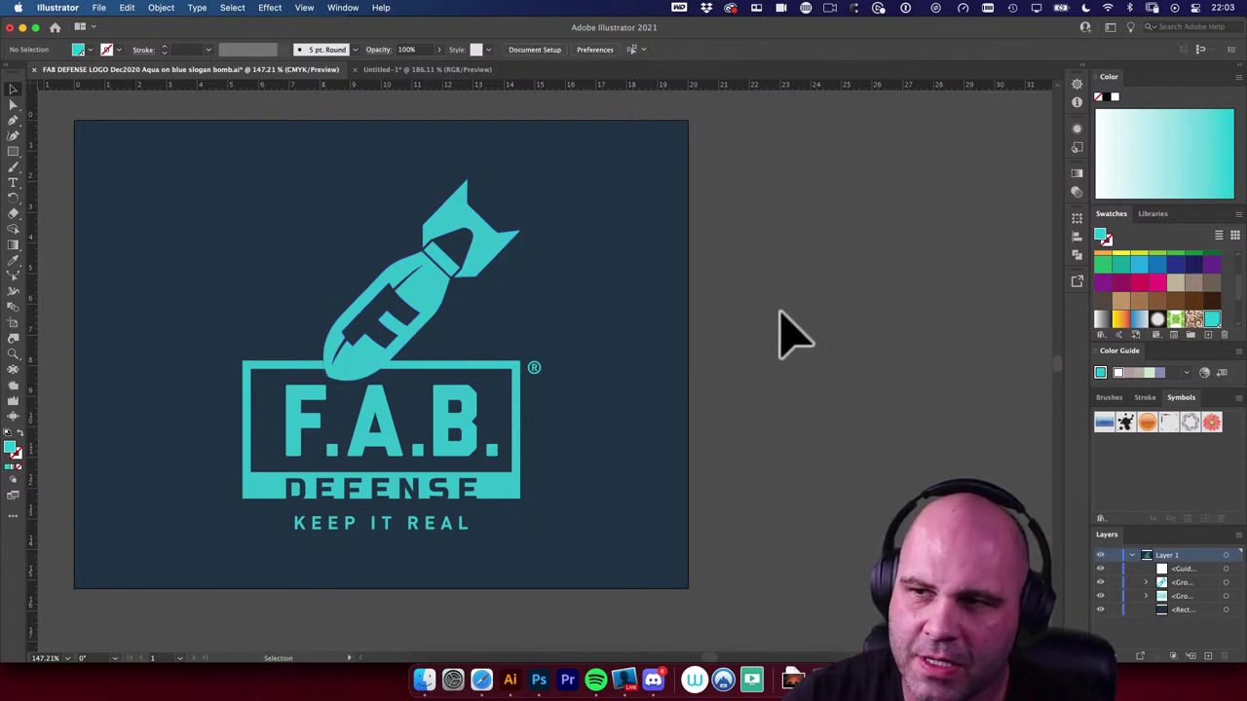
{"action": "left_click_drag", "start_coordinate": [780, 312], "coordinate": [782, 318]}
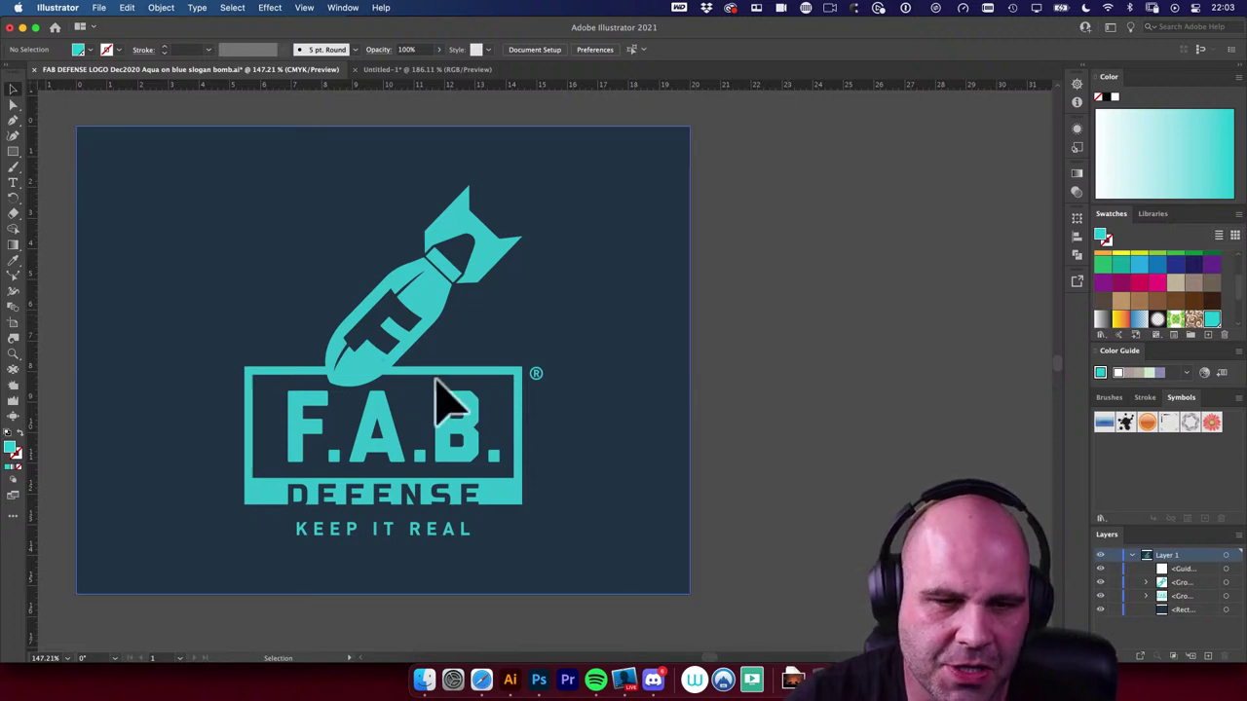
{"action": "left_click", "coordinate": [464, 423]}
{"action": "left_click", "coordinate": [789, 341]}
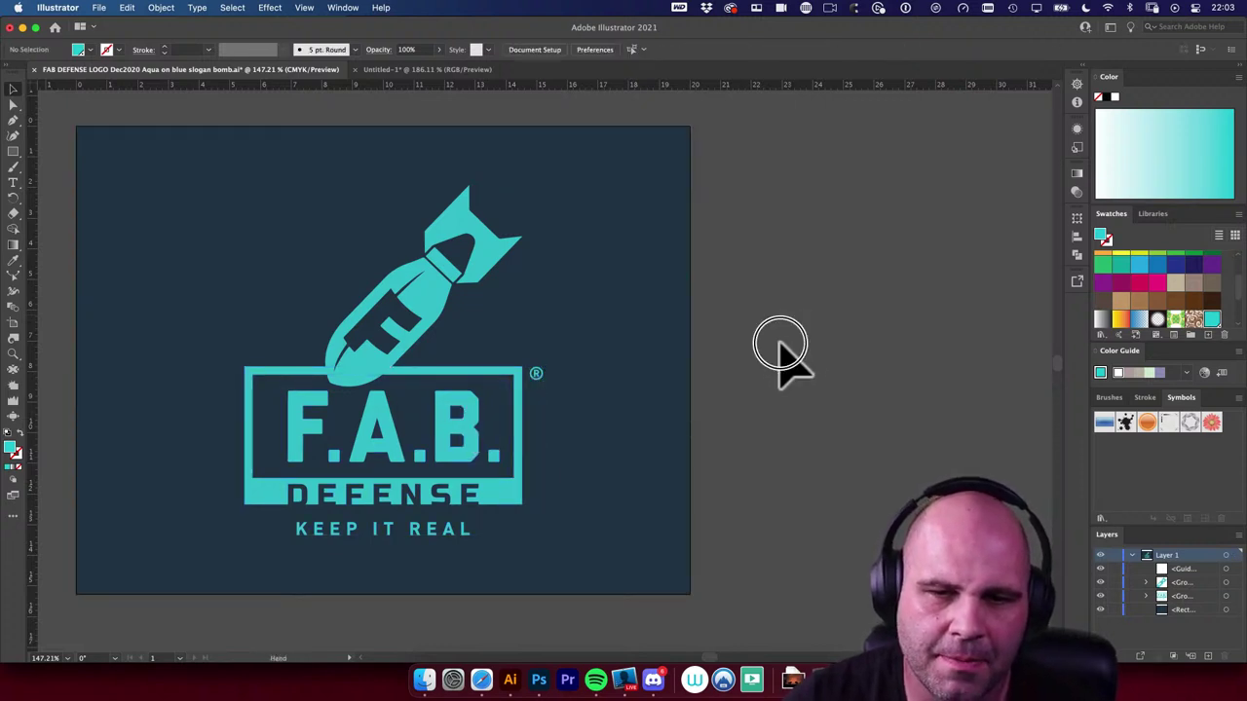
{"action": "left_click_drag", "start_coordinate": [776, 340], "coordinate": [707, 364]}
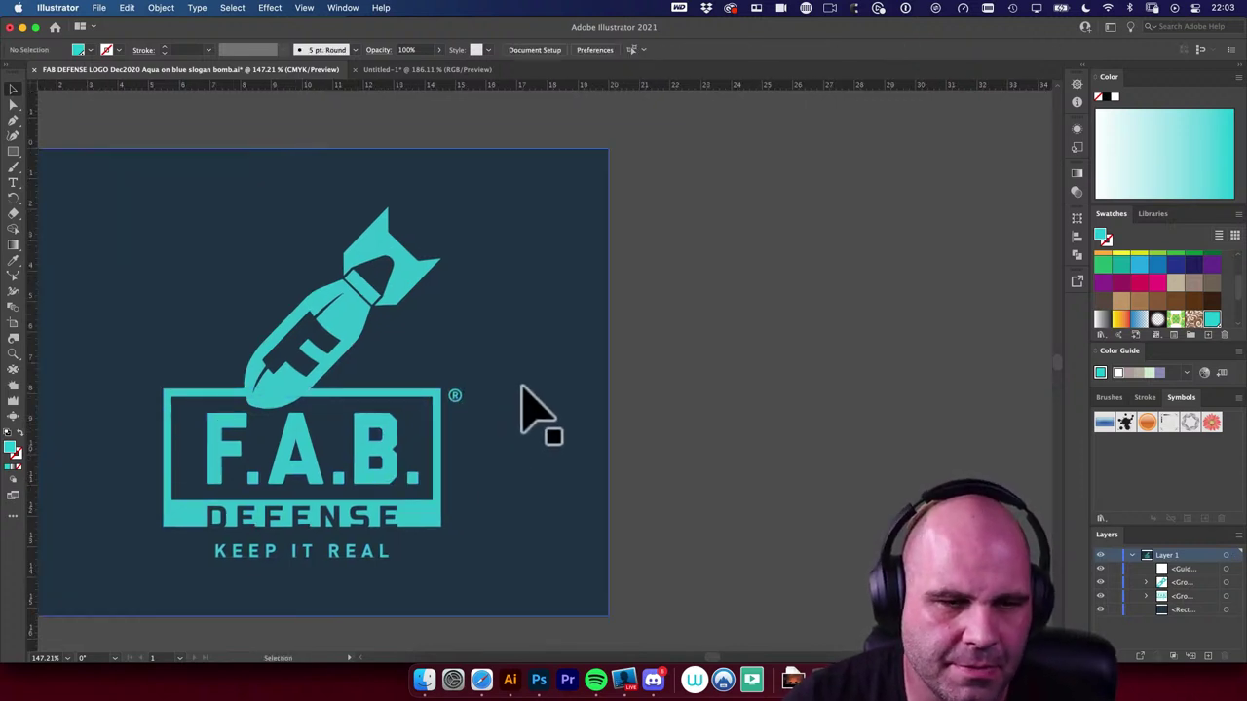
{"action": "left_click", "coordinate": [482, 682]}
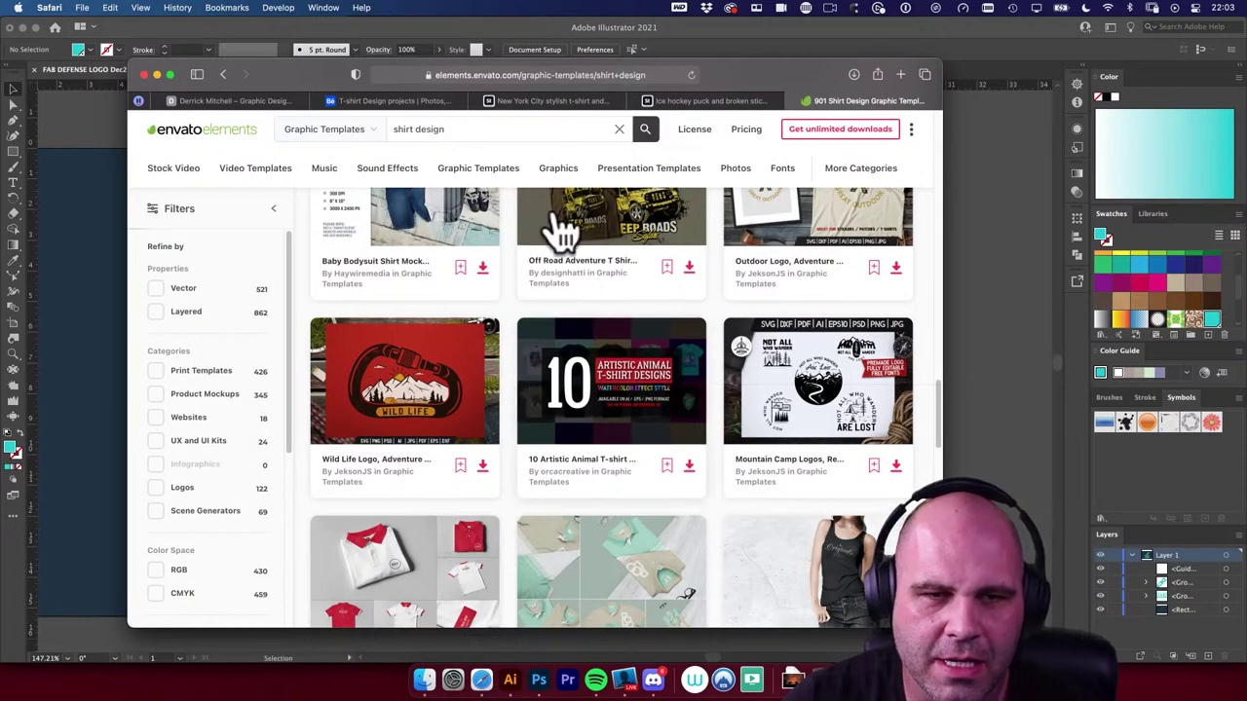
{"action": "scroll", "coordinate": [370, 428], "scroll_direction": "down", "scroll_amount": 5}
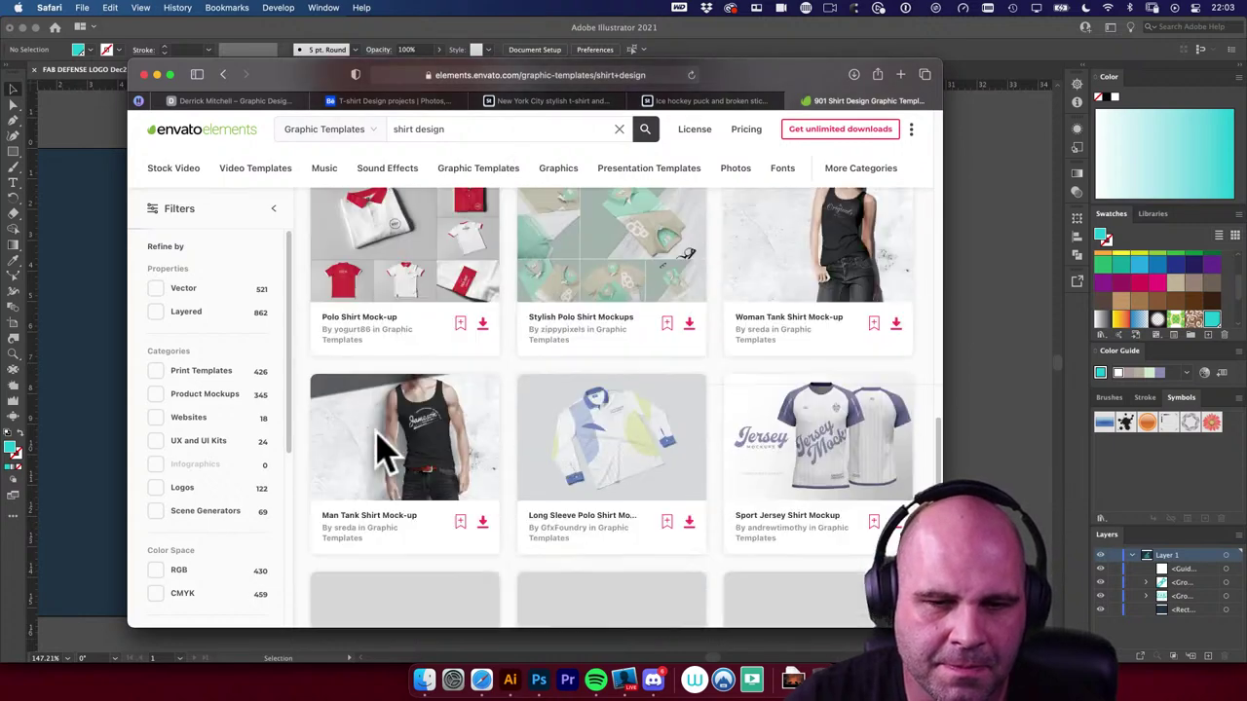
{"action": "scroll", "coordinate": [399, 454], "scroll_direction": "down", "scroll_amount": 6}
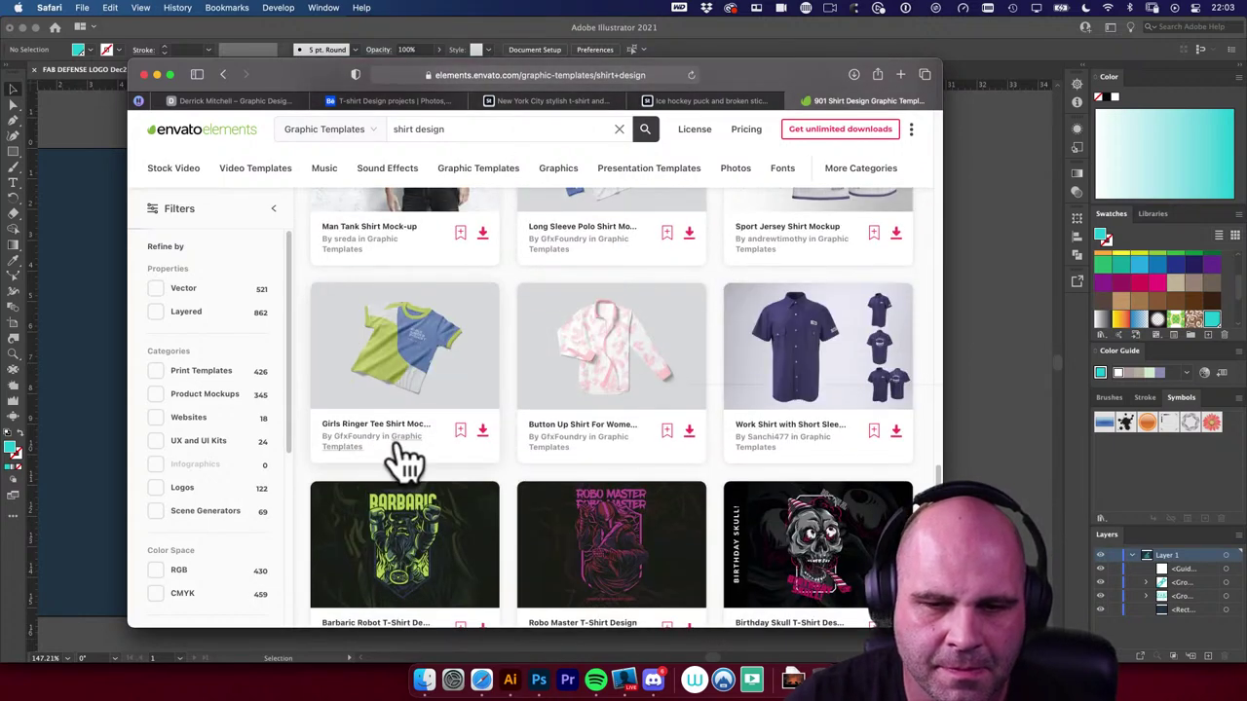
{"action": "scroll", "coordinate": [404, 460], "scroll_direction": "down", "scroll_amount": 8}
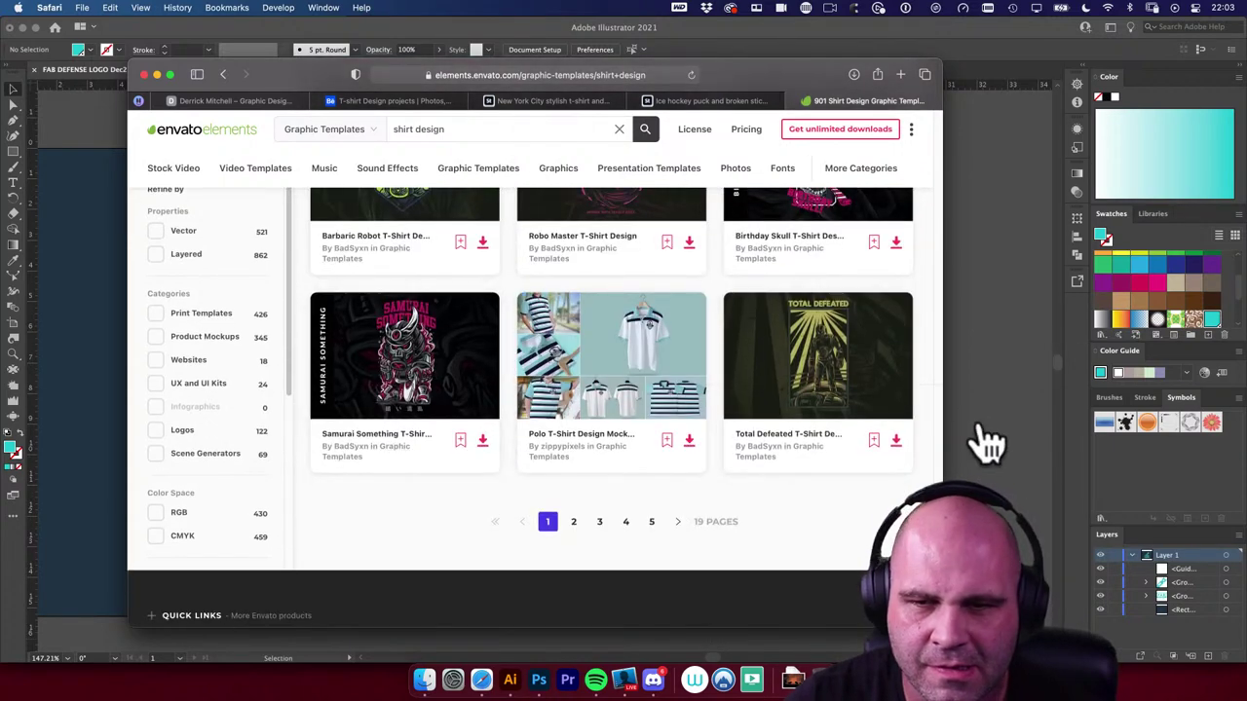
{"action": "left_click", "coordinate": [989, 444]}
Step: Draw a straight 6.76 cm vertical Pen line on the pasteboard right of the logo artboard
{"action": "left_click", "coordinate": [548, 445]}
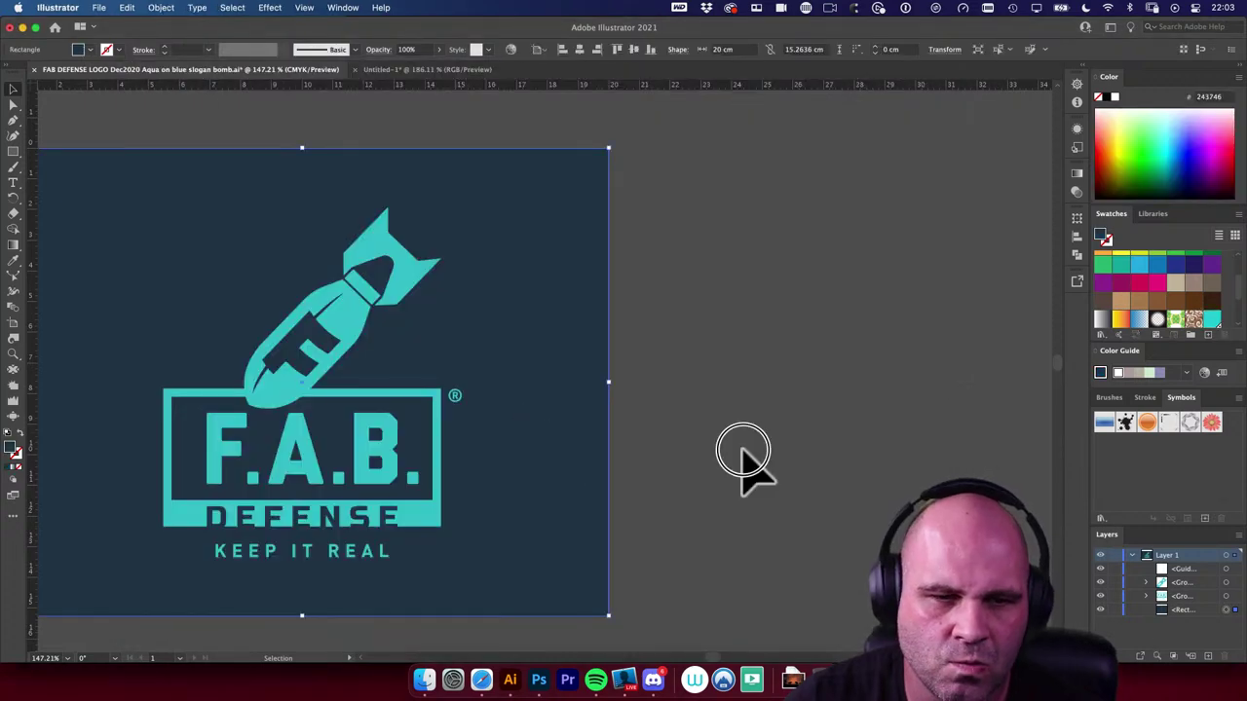
{"action": "scroll", "coordinate": [784, 450], "scroll_direction": "left", "scroll_amount": 3}
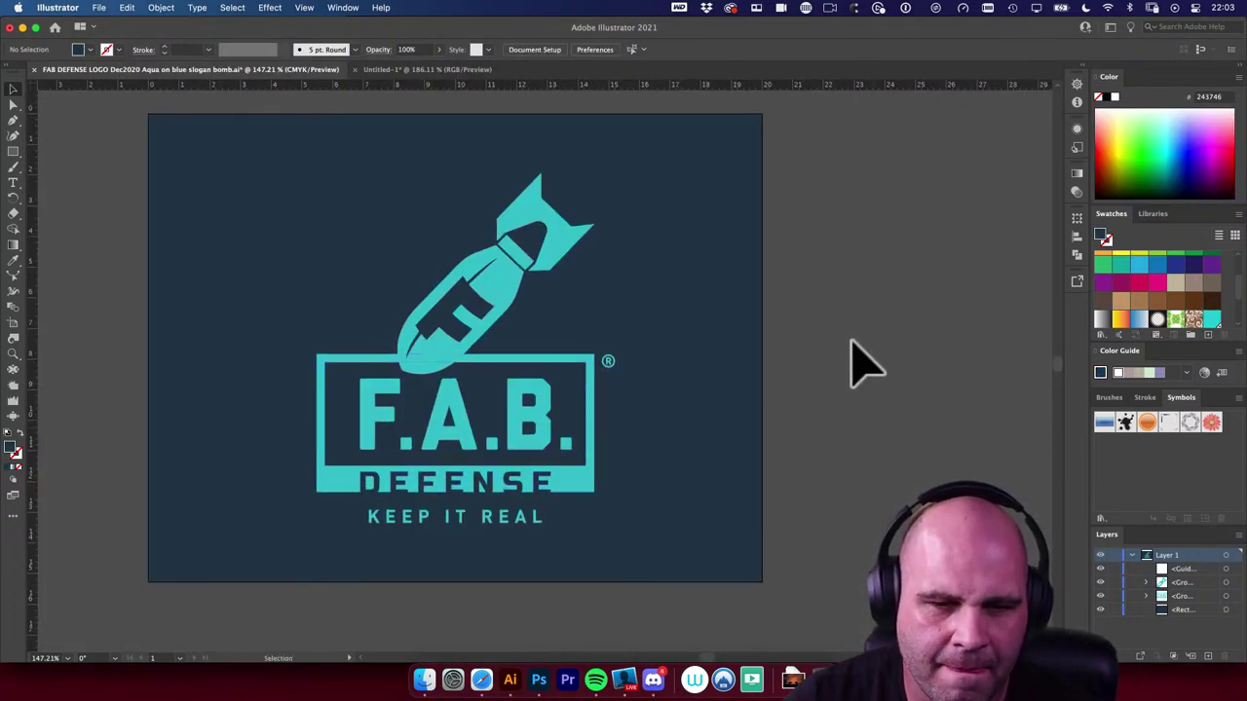
{"action": "left_click_drag", "start_coordinate": [855, 341], "coordinate": [602, 316]}
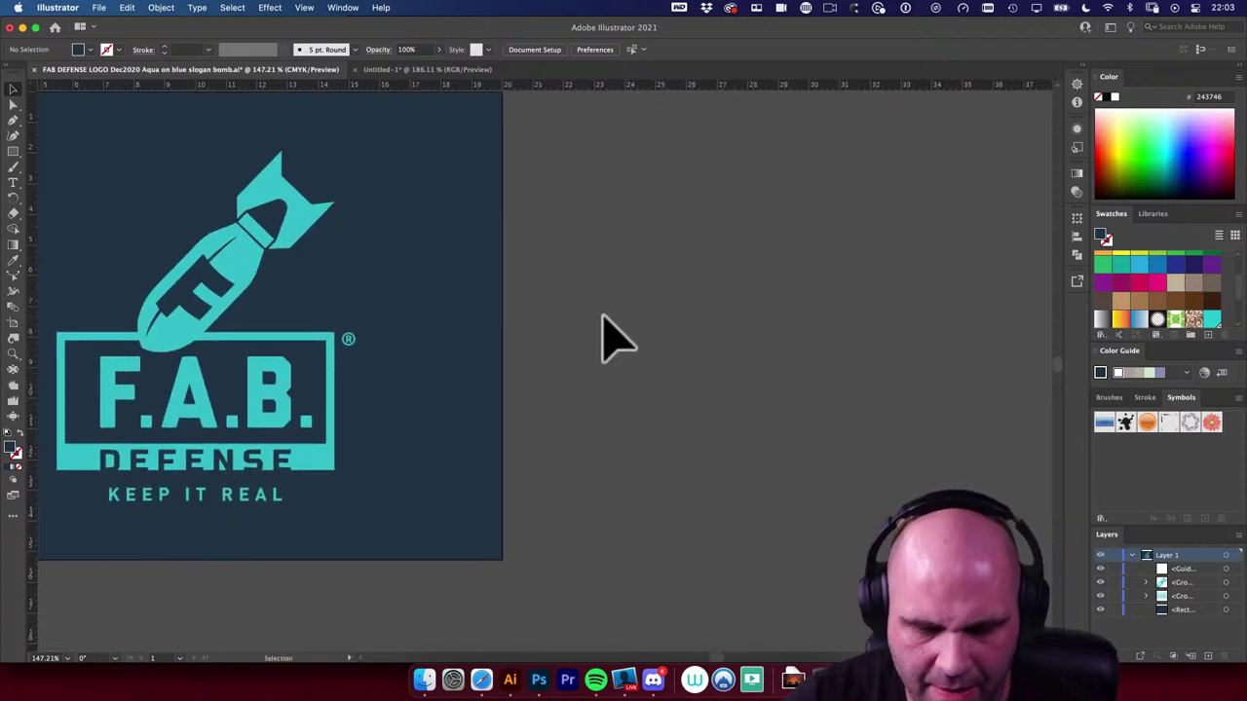
{"action": "key", "text": "p"}
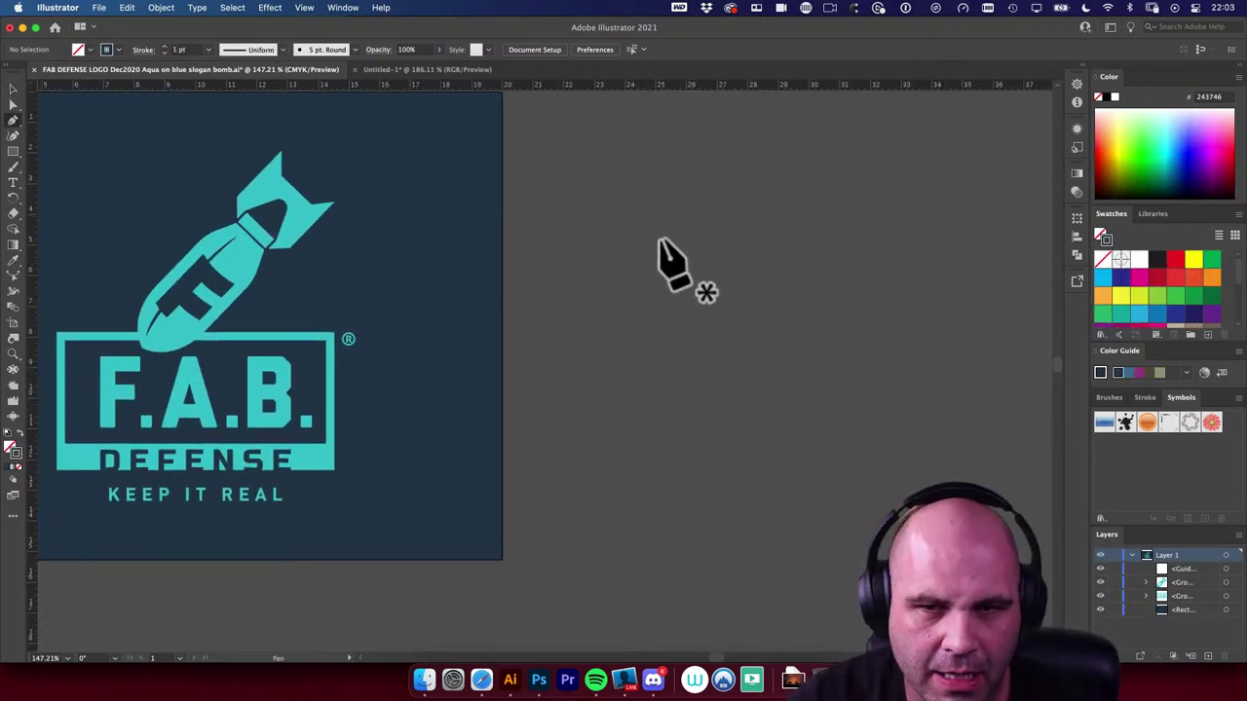
{"action": "left_click", "coordinate": [666, 237]}
{"action": "left_click", "coordinate": [645, 446], "text": "shift"}
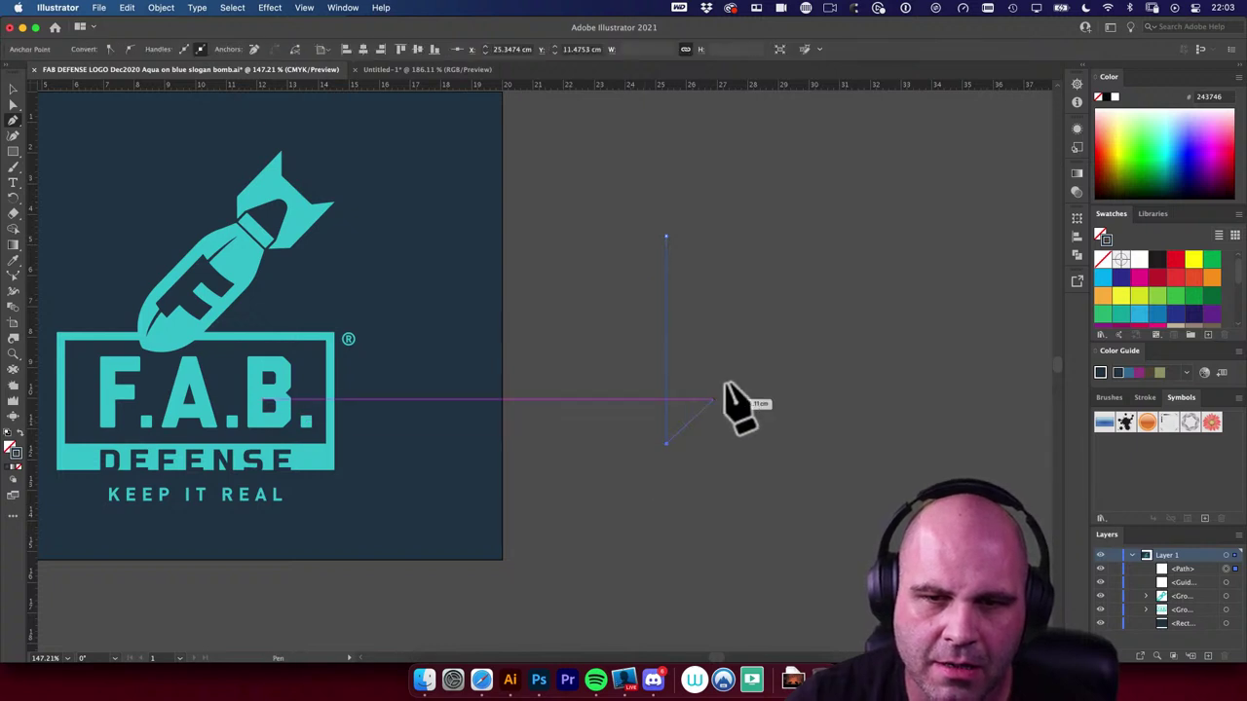
{"action": "key", "text": "v"}
{"action": "left_click", "coordinate": [667, 338]}
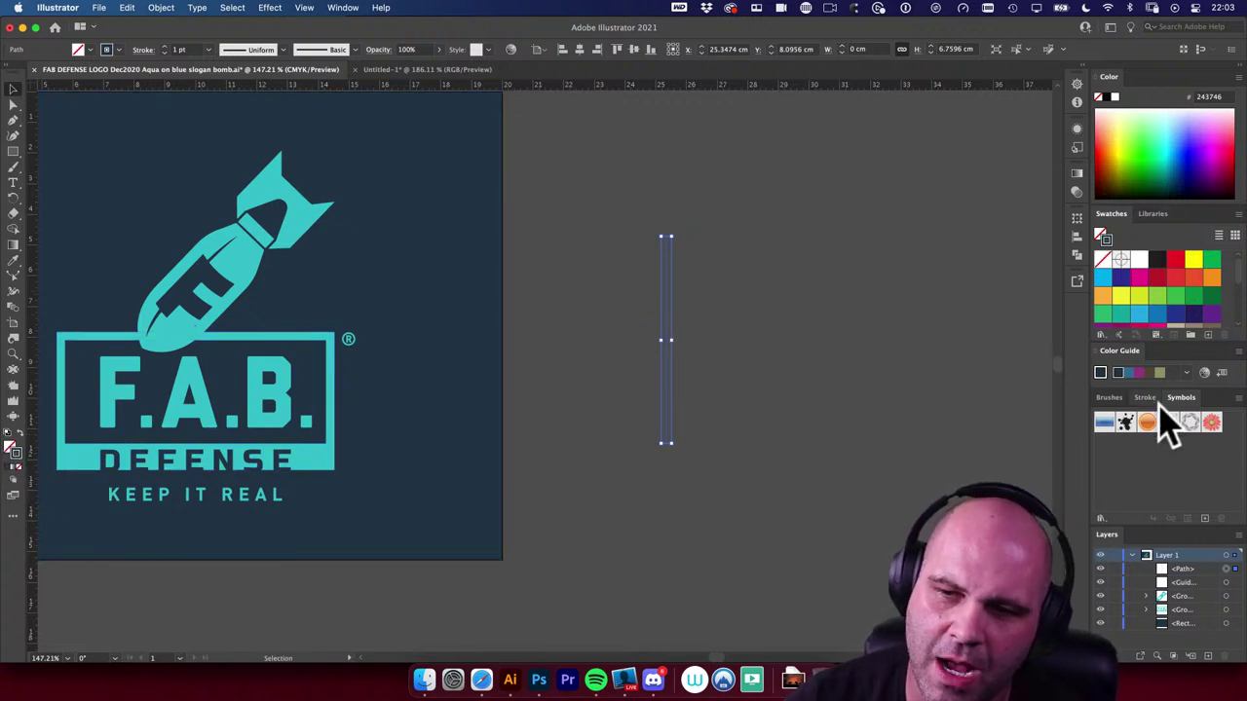
Step: Apply the charcoal brush with a dark blue stroke to the vertical line and show the Stroke settings
{"action": "left_click", "coordinate": [1109, 398]}
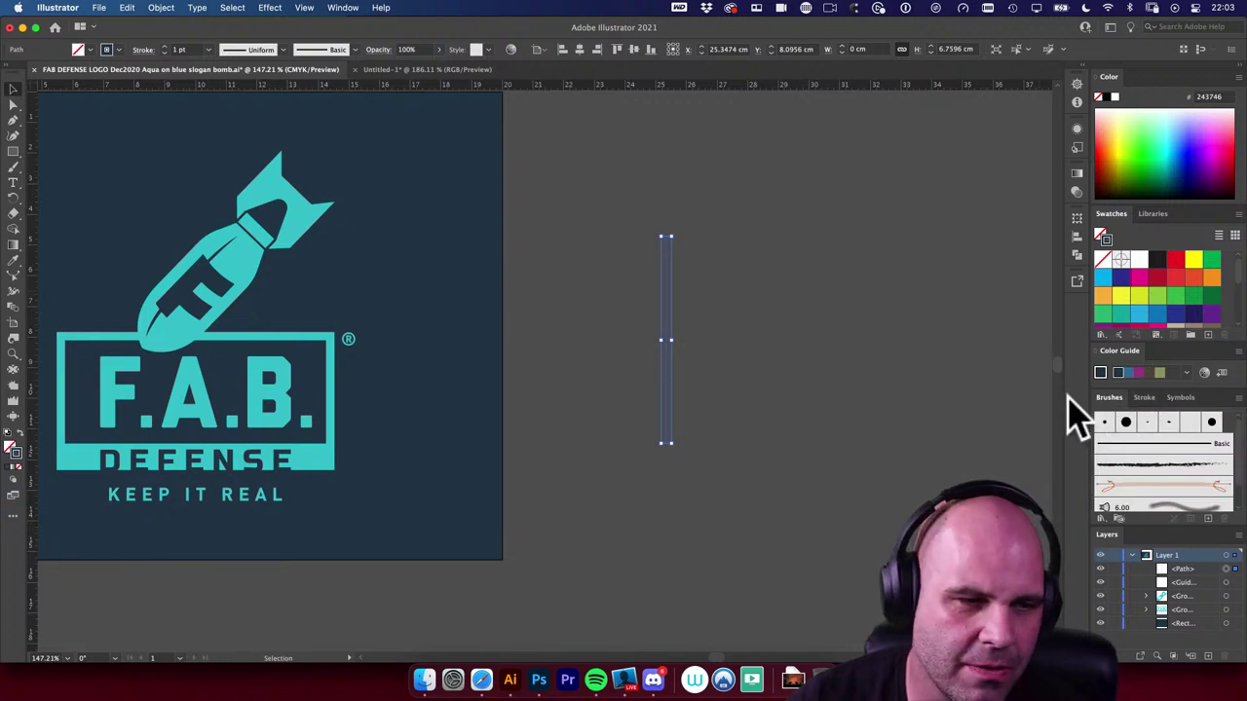
{"action": "left_click", "coordinate": [345, 8]}
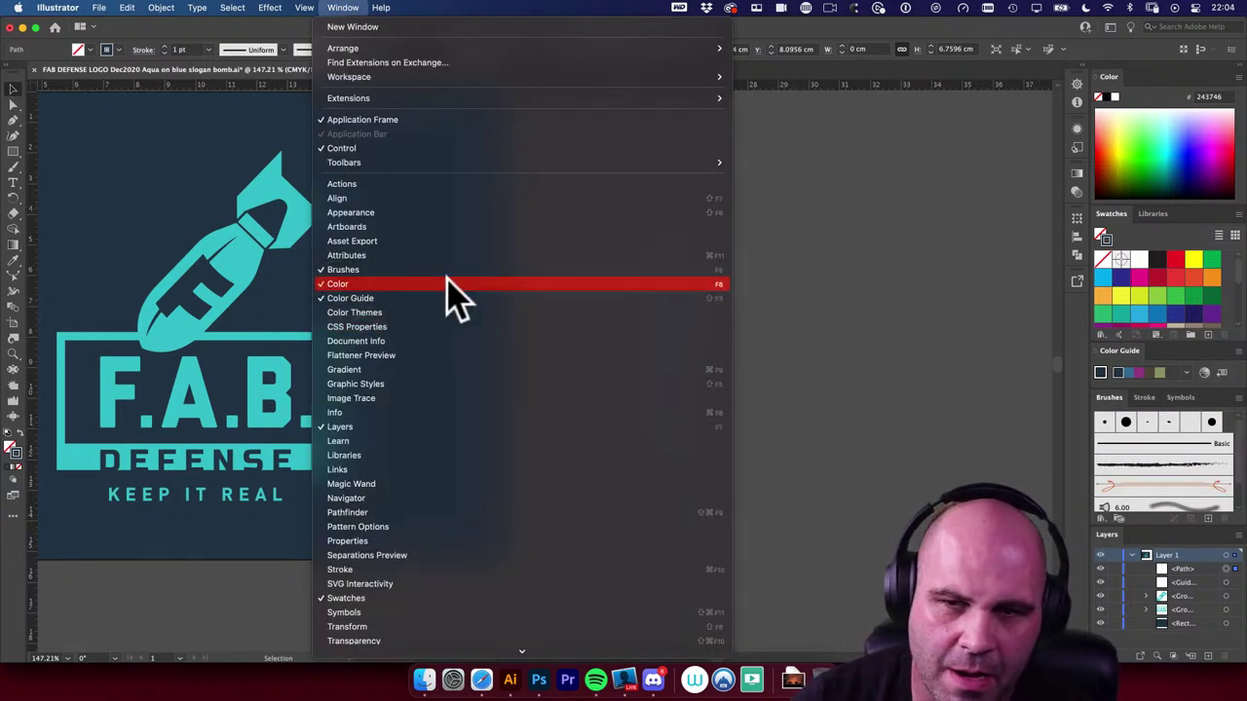
{"action": "left_click", "coordinate": [809, 258]}
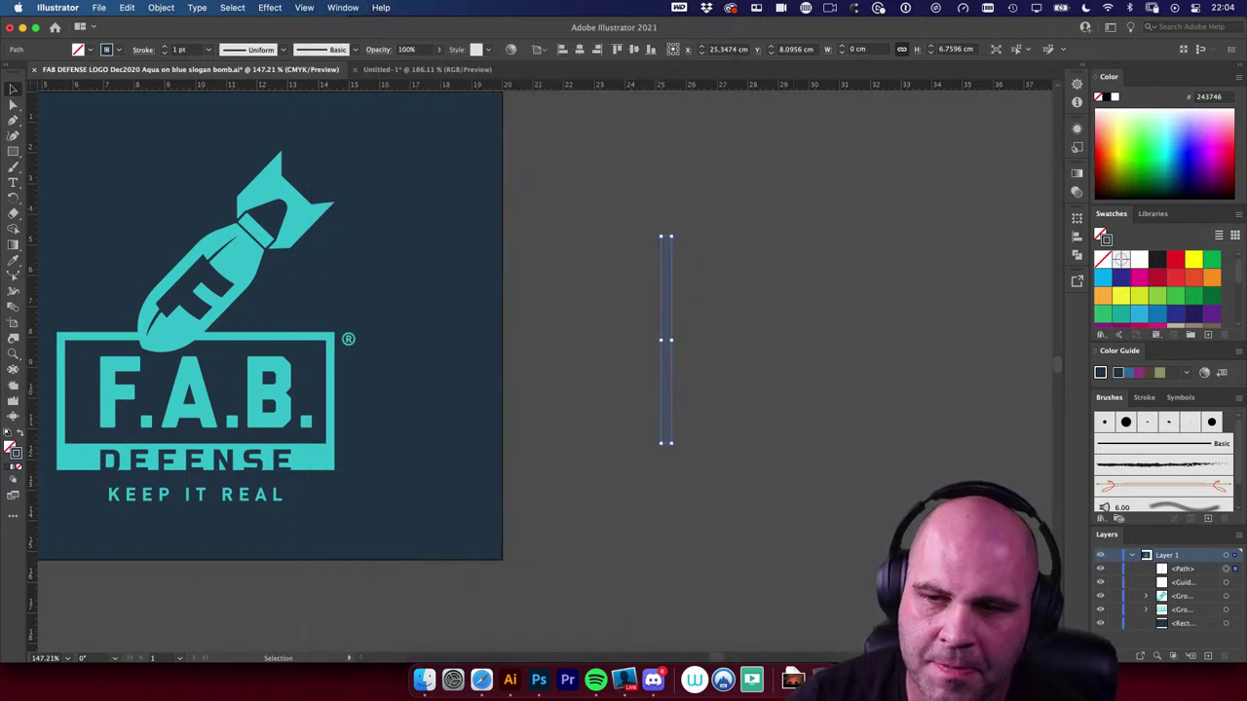
{"action": "left_click", "coordinate": [1110, 465]}
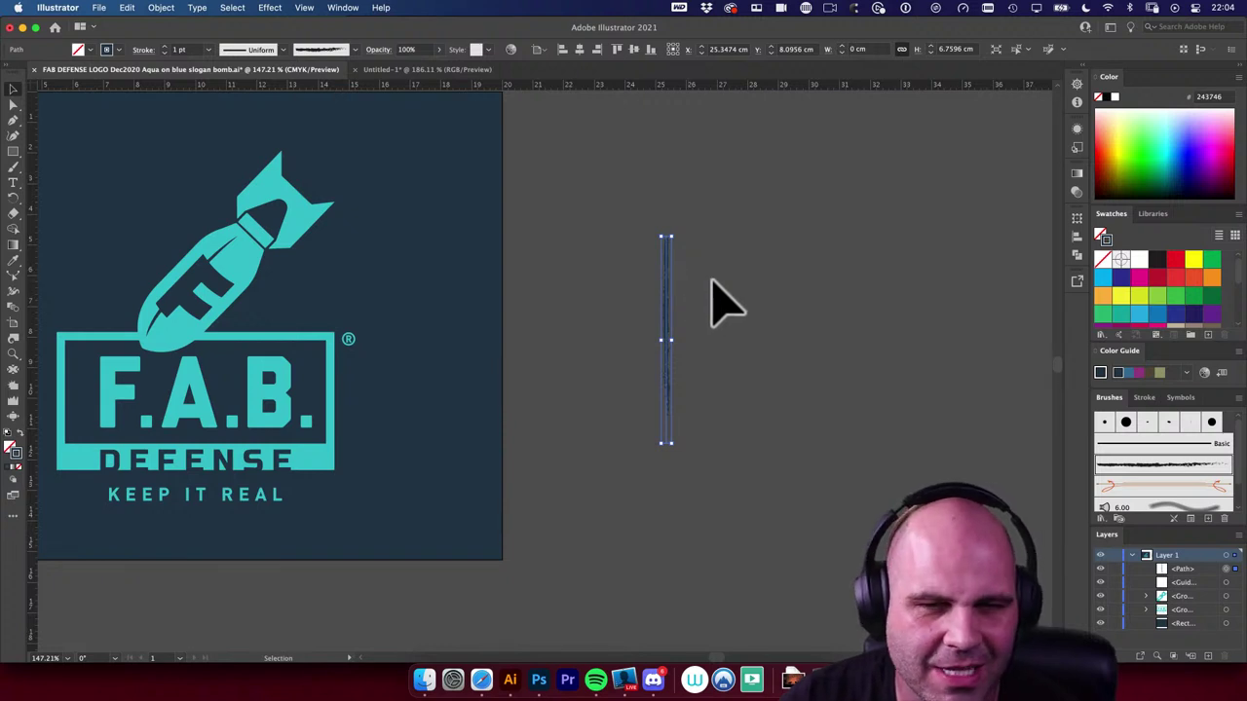
{"action": "left_click", "coordinate": [21, 440]}
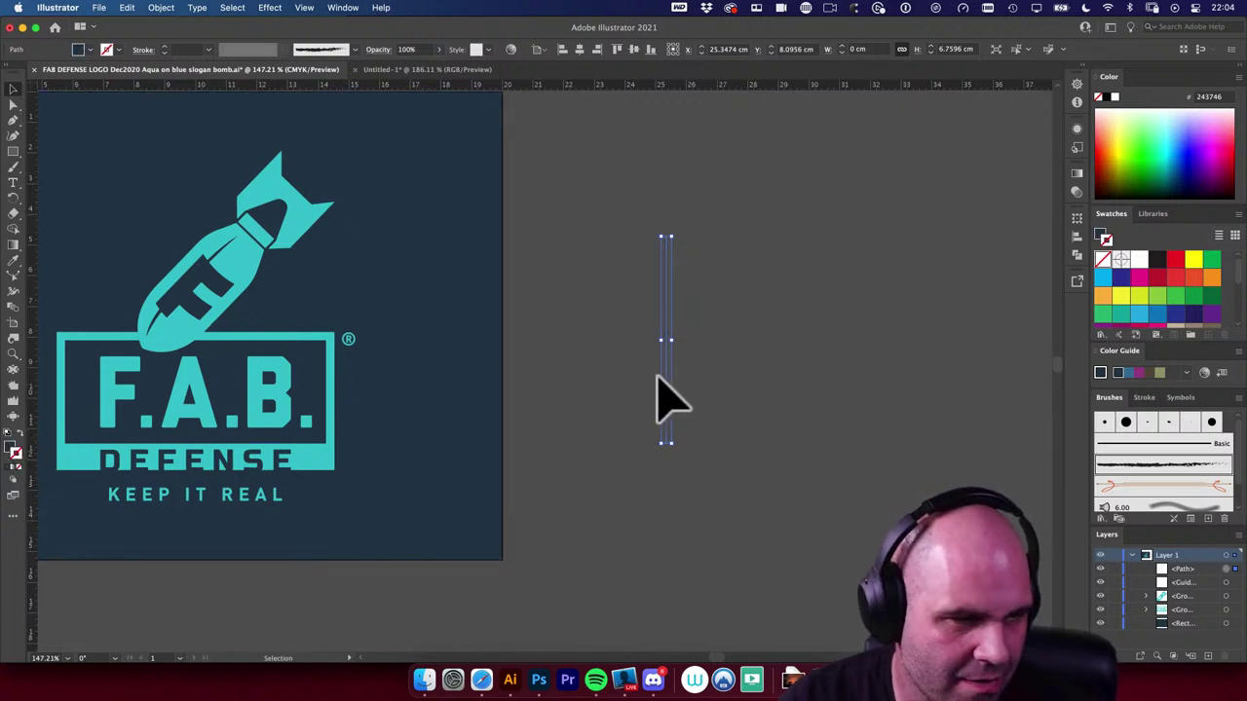
{"action": "left_click_drag", "start_coordinate": [723, 393], "coordinate": [851, 518]}
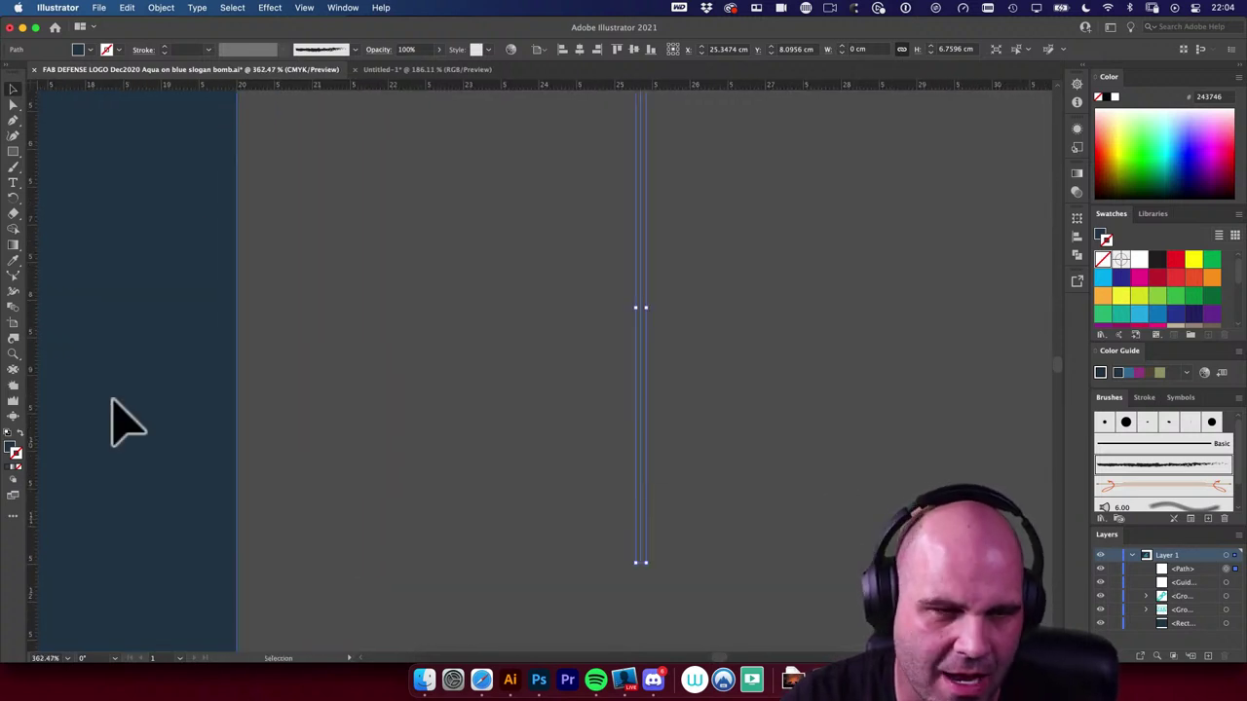
{"action": "left_click", "coordinate": [22, 440]}
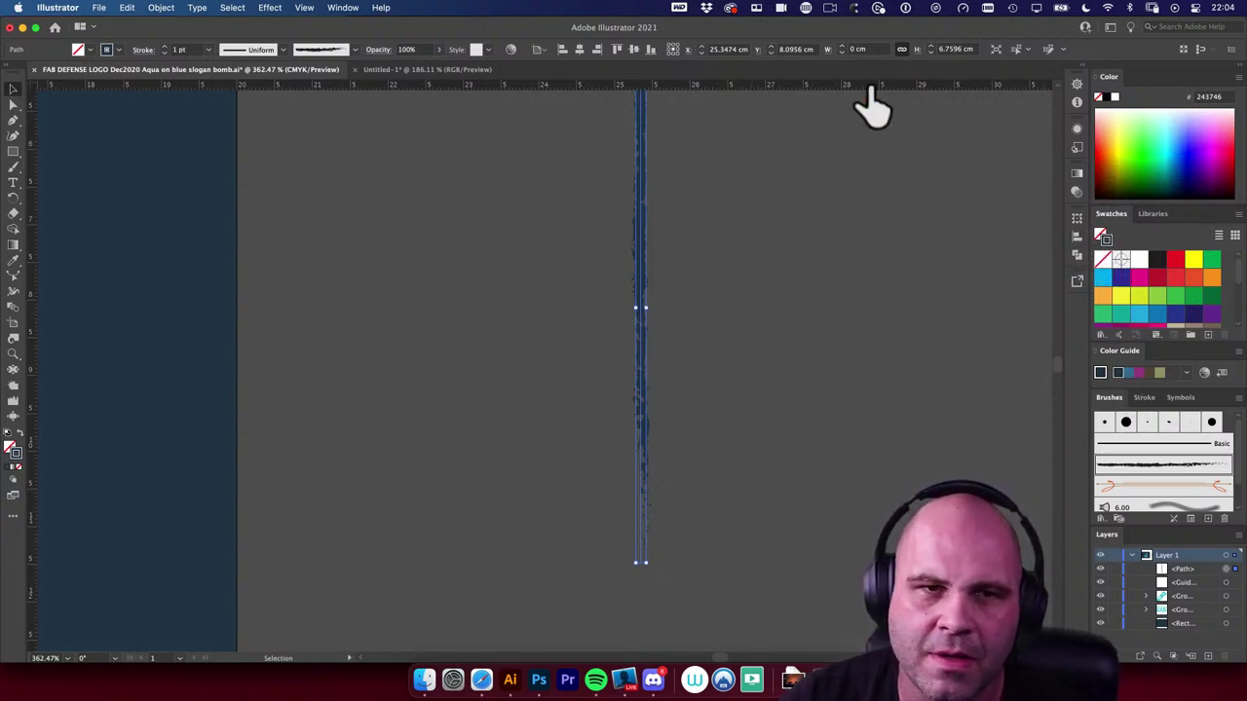
{"action": "left_click", "coordinate": [343, 9]}
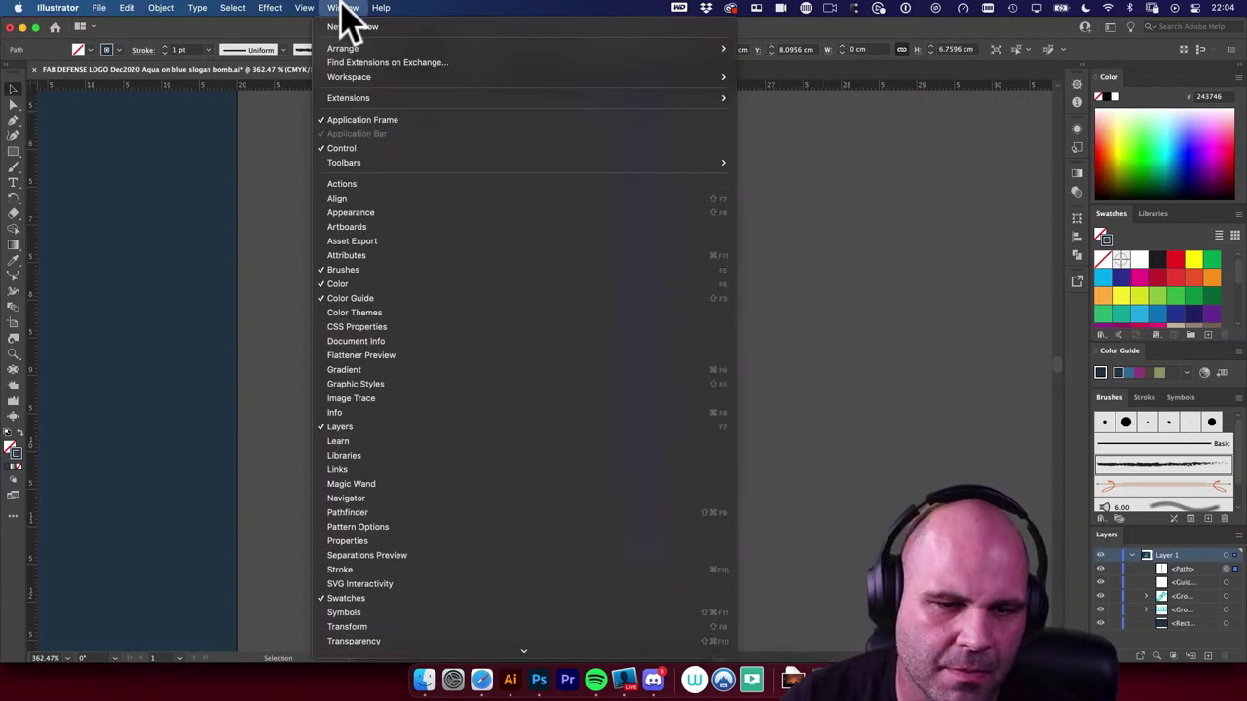
{"action": "left_click", "coordinate": [386, 569]}
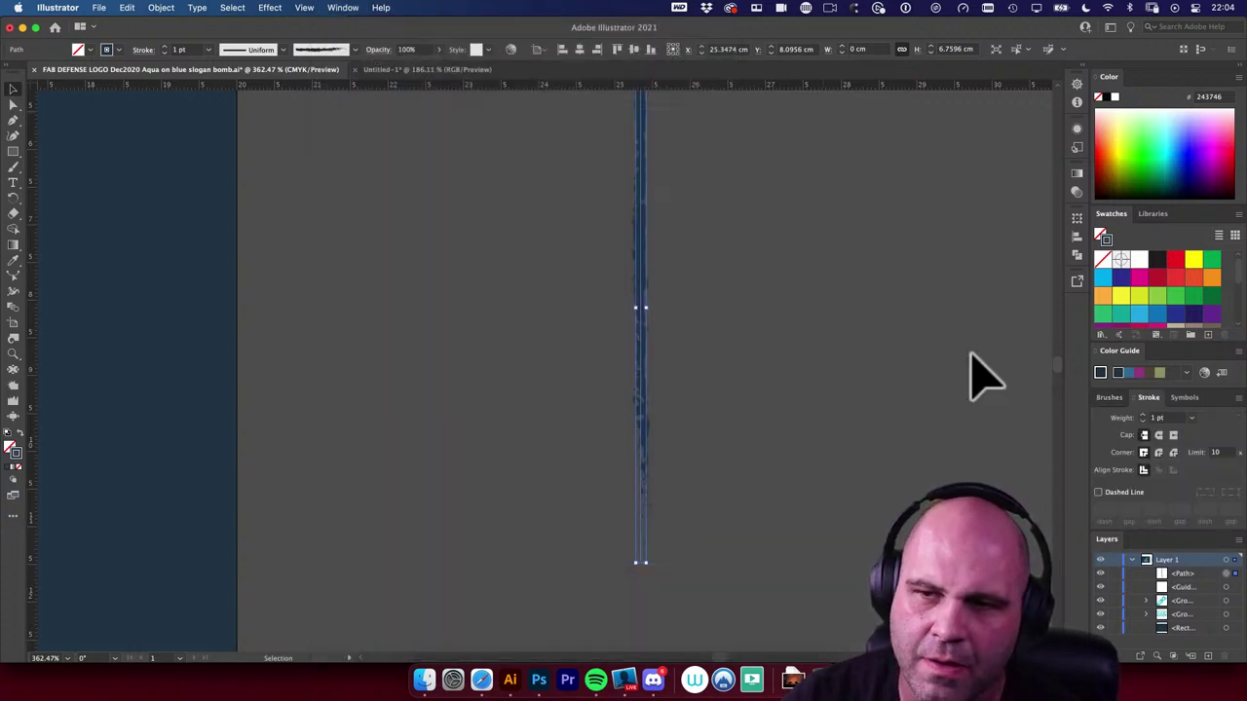
Step: Raise the charcoal line's stroke weight to 19 pt
{"action": "left_click", "coordinate": [1144, 415]}
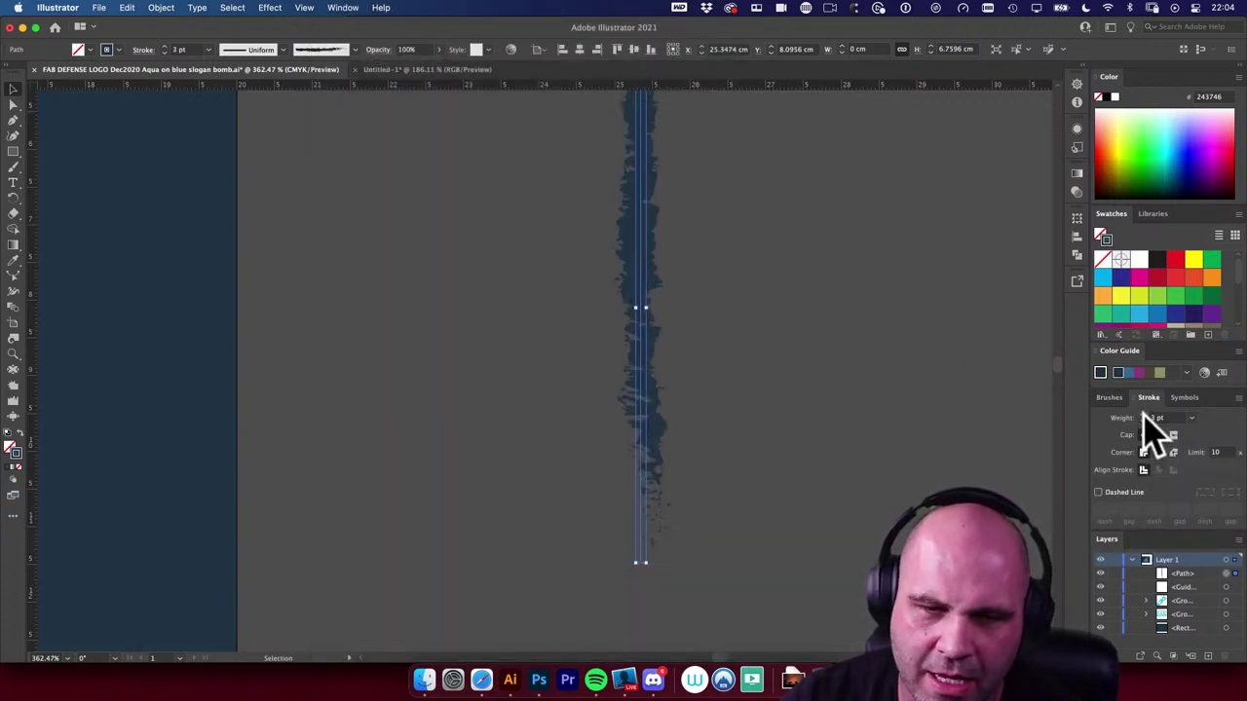
{"action": "left_click", "coordinate": [1145, 415]}
{"action": "left_click", "coordinate": [1145, 415]}
{"action": "left_click", "coordinate": [1144, 415]}
{"action": "left_click", "coordinate": [1145, 416]}
{"action": "left_click", "coordinate": [1144, 416]}
{"action": "left_click", "coordinate": [1145, 416]}
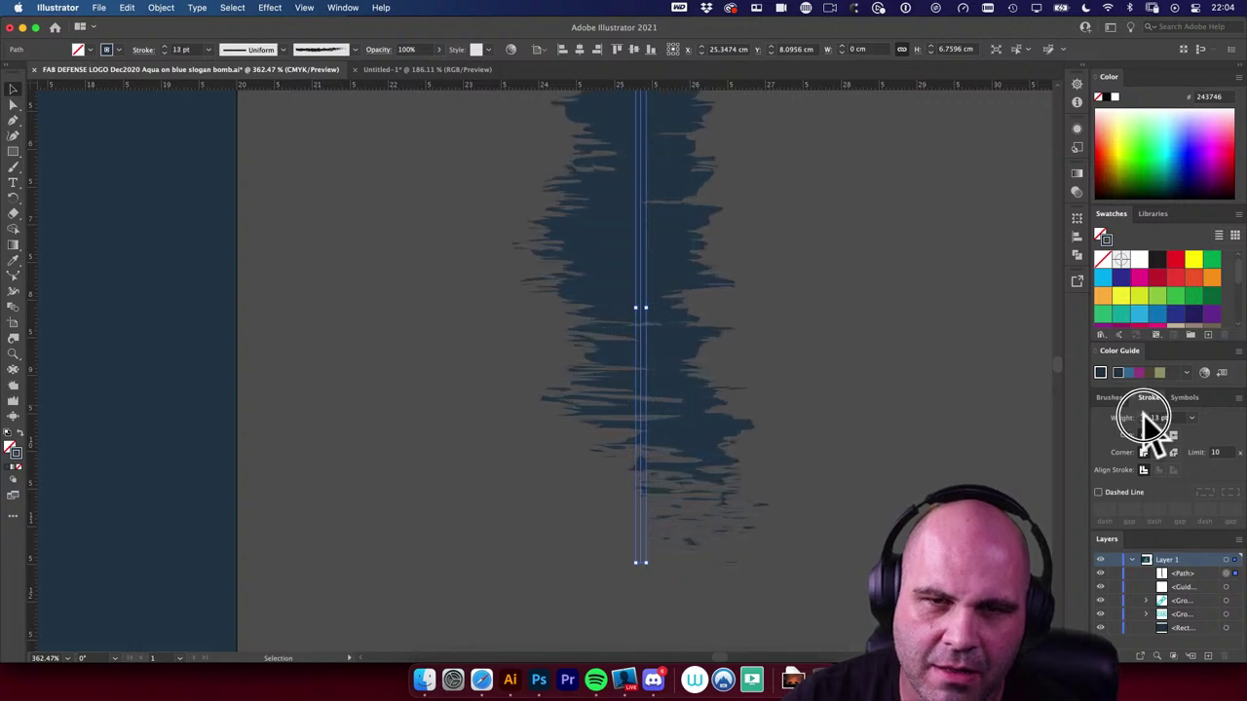
{"action": "left_click", "coordinate": [1144, 416]}
{"action": "left_click", "coordinate": [1145, 416]}
{"action": "left_click", "coordinate": [1145, 415]}
{"action": "left_click", "coordinate": [1144, 416]}
{"action": "left_click", "coordinate": [960, 322]}
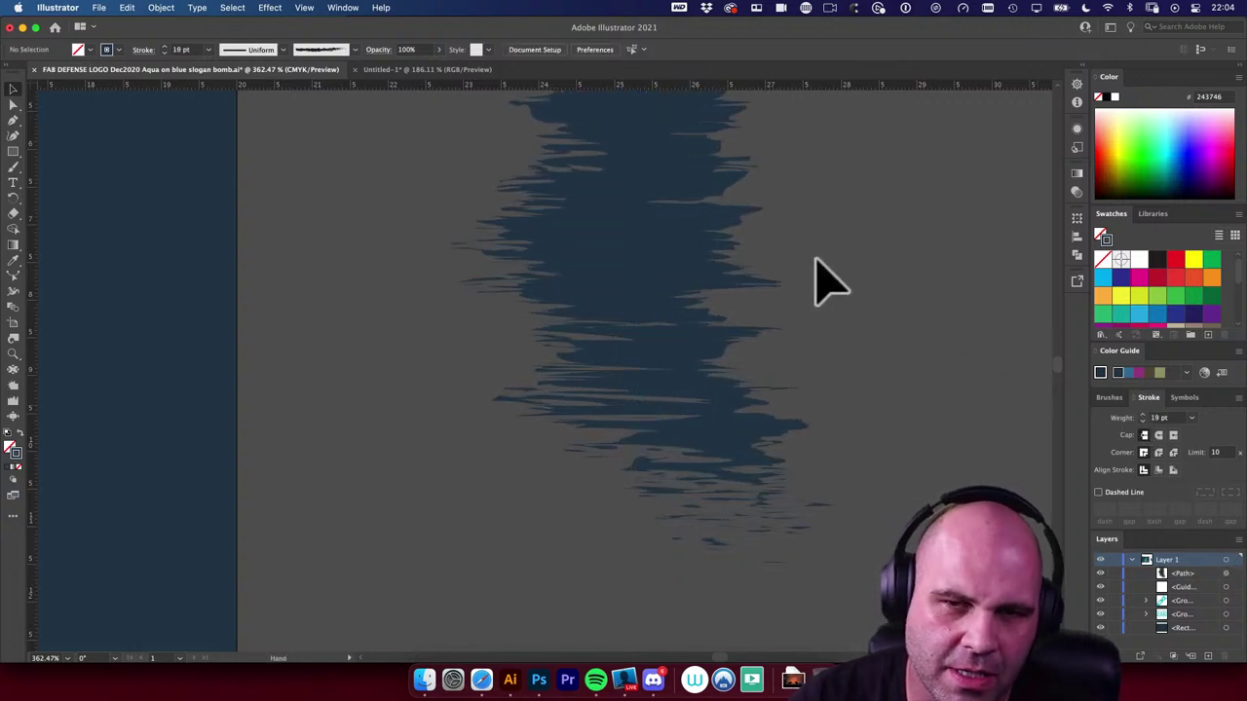
{"action": "scroll", "coordinate": [799, 334], "scroll_direction": "down", "scroll_amount": 5}
Step: Lay copies of the charcoal stroke over the logo frame's edges to distress them
{"action": "mouse_move", "coordinate": [726, 343]}
{"action": "left_mouse_down"}
{"action": "mouse_move", "coordinate": [660, 362]}
{"action": "mouse_move", "coordinate": [696, 357]}
{"action": "mouse_move", "coordinate": [672, 342]}
{"action": "left_mouse_up"}
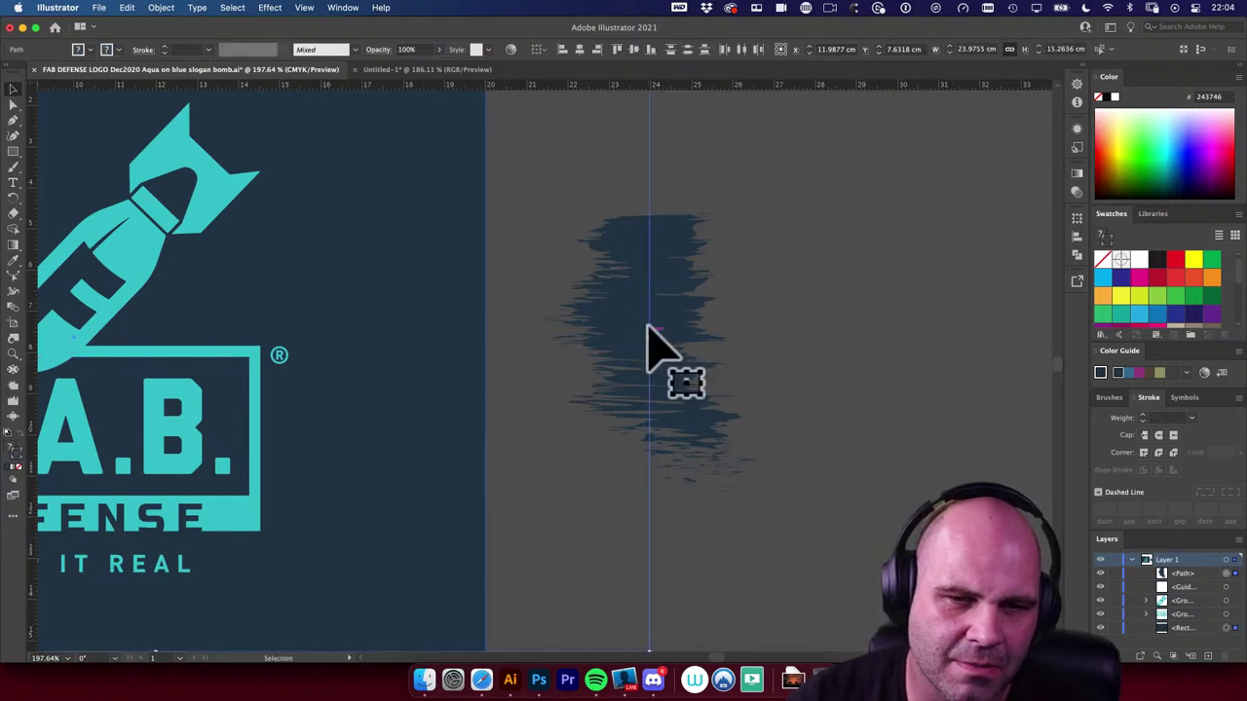
{"action": "left_click", "coordinate": [381, 416]}
{"action": "mouse_move", "coordinate": [686, 335]}
{"action": "left_mouse_down"}
{"action": "mouse_move", "coordinate": [652, 331]}
{"action": "mouse_move", "coordinate": [303, 437]}
{"action": "mouse_move", "coordinate": [325, 474]}
{"action": "mouse_move", "coordinate": [337, 434]}
{"action": "mouse_move", "coordinate": [289, 423]}
{"action": "mouse_move", "coordinate": [139, 450]}
{"action": "mouse_move", "coordinate": [311, 384]}
{"action": "left_mouse_up"}
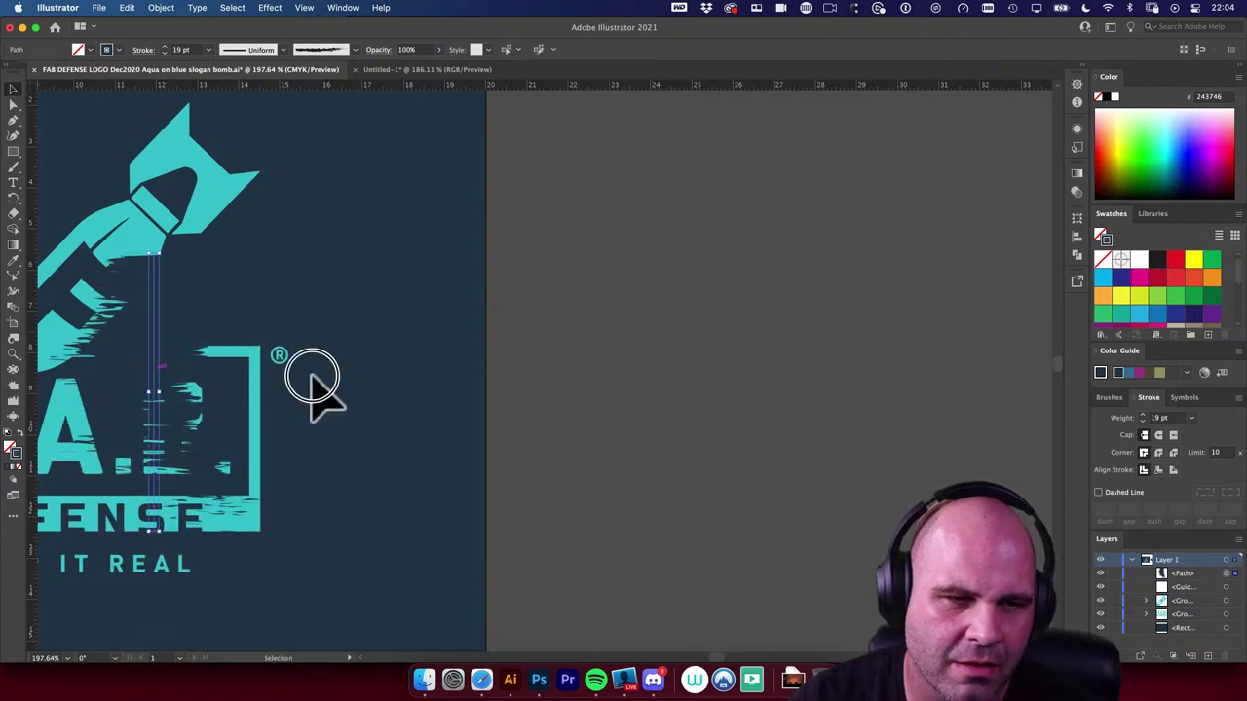
{"action": "scroll", "coordinate": [590, 370], "scroll_direction": "left", "scroll_amount": 8}
{"action": "mouse_move", "coordinate": [532, 331]}
{"action": "left_mouse_down"}
{"action": "mouse_move", "coordinate": [319, 385]}
{"action": "mouse_move", "coordinate": [328, 406]}
{"action": "mouse_move", "coordinate": [209, 412]}
{"action": "mouse_move", "coordinate": [226, 426]}
{"action": "mouse_move", "coordinate": [618, 431]}
{"action": "mouse_move", "coordinate": [720, 467]}
{"action": "mouse_move", "coordinate": [697, 454]}
{"action": "mouse_move", "coordinate": [789, 276]}
{"action": "left_mouse_up"}
{"action": "left_click_drag", "start_coordinate": [717, 203], "coordinate": [695, 412]}
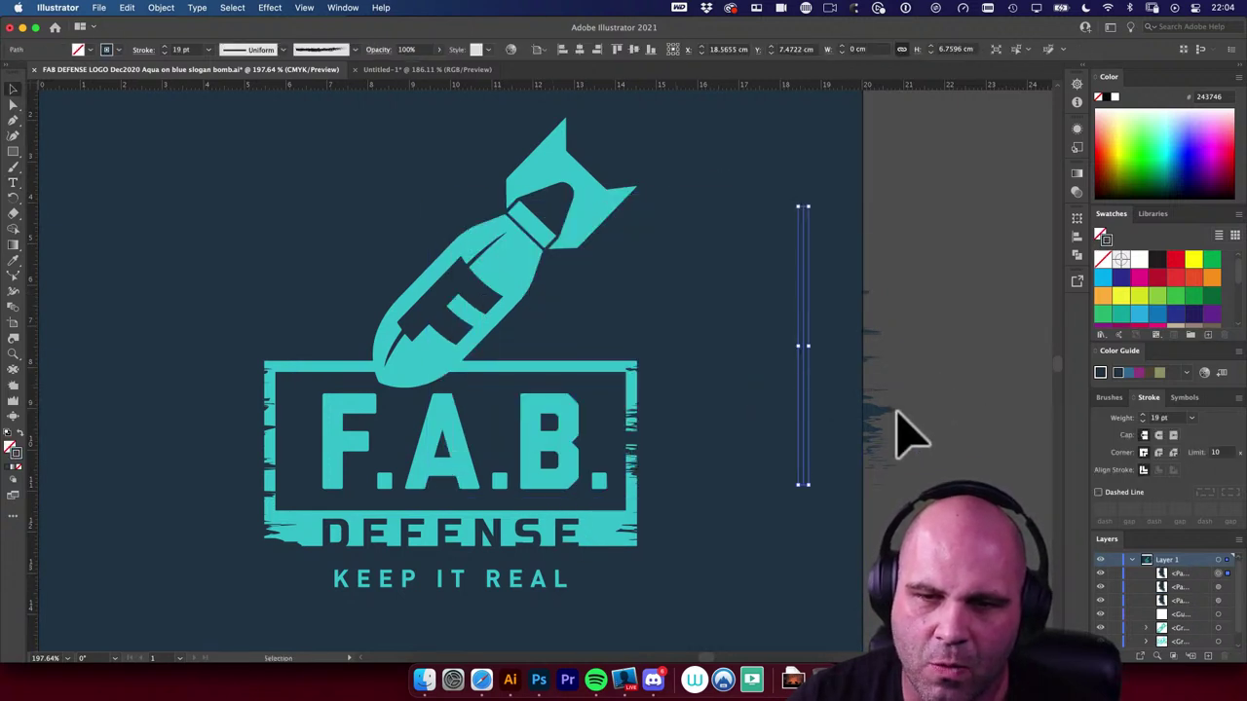
{"action": "key", "text": "r"}
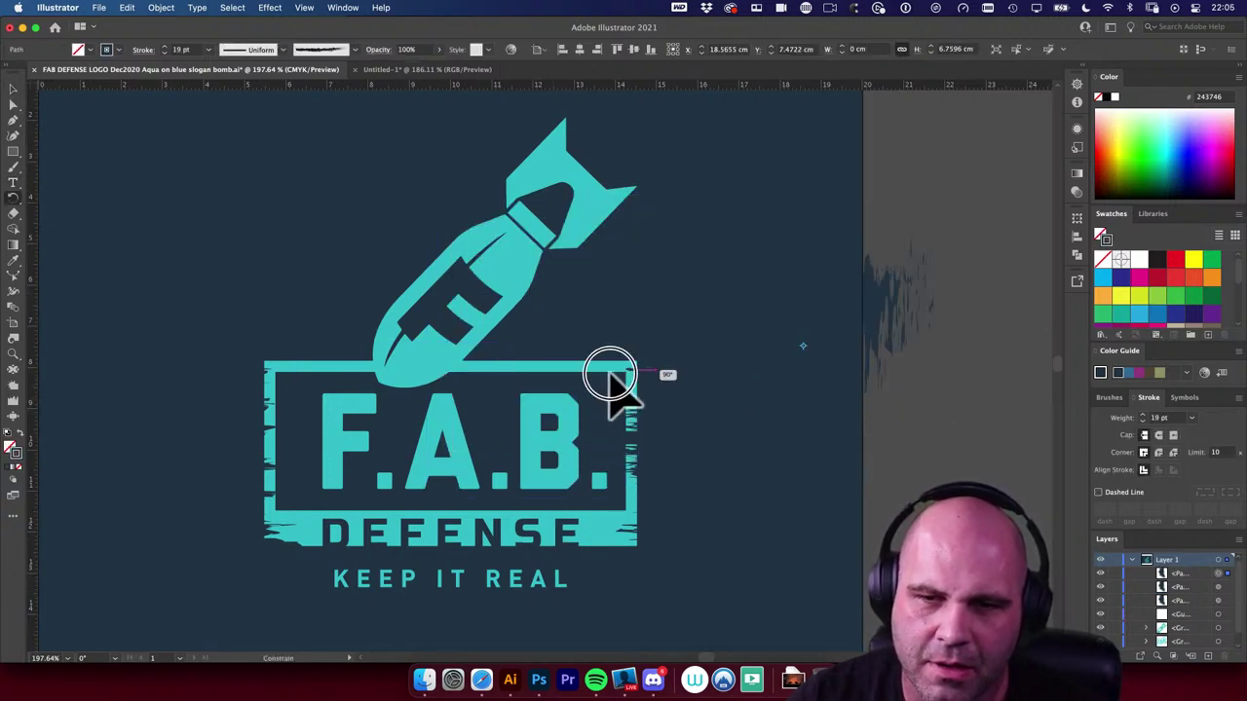
{"action": "mouse_move", "coordinate": [609, 378]}
{"action": "left_mouse_down"}
{"action": "mouse_move", "coordinate": [913, 328]}
{"action": "mouse_move", "coordinate": [668, 306]}
{"action": "mouse_move", "coordinate": [715, 273]}
{"action": "mouse_move", "coordinate": [782, 261]}
{"action": "mouse_move", "coordinate": [771, 252]}
{"action": "mouse_move", "coordinate": [784, 247]}
{"action": "mouse_move", "coordinate": [840, 246]}
{"action": "mouse_move", "coordinate": [604, 276]}
{"action": "mouse_move", "coordinate": [358, 276]}
{"action": "mouse_move", "coordinate": [347, 264]}
{"action": "left_mouse_up"}
{"action": "left_click", "coordinate": [828, 367]}
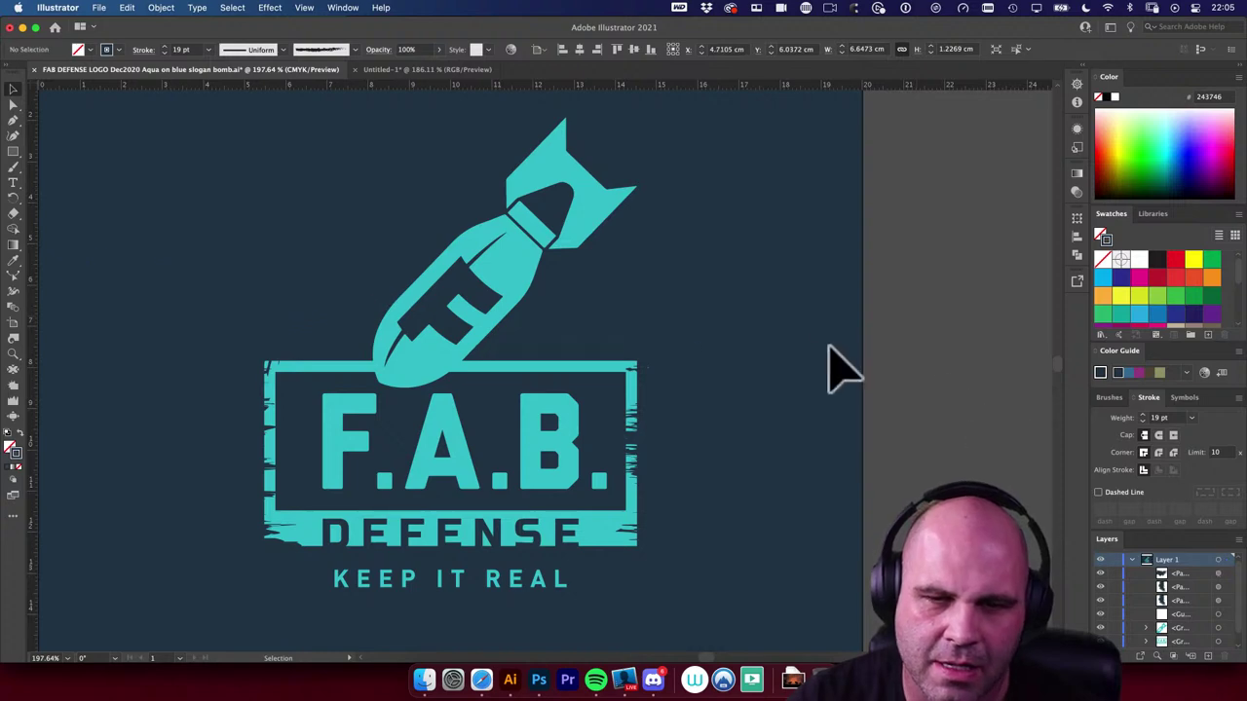
{"action": "left_click", "coordinate": [799, 360]}
{"action": "key", "text": "Delete"}
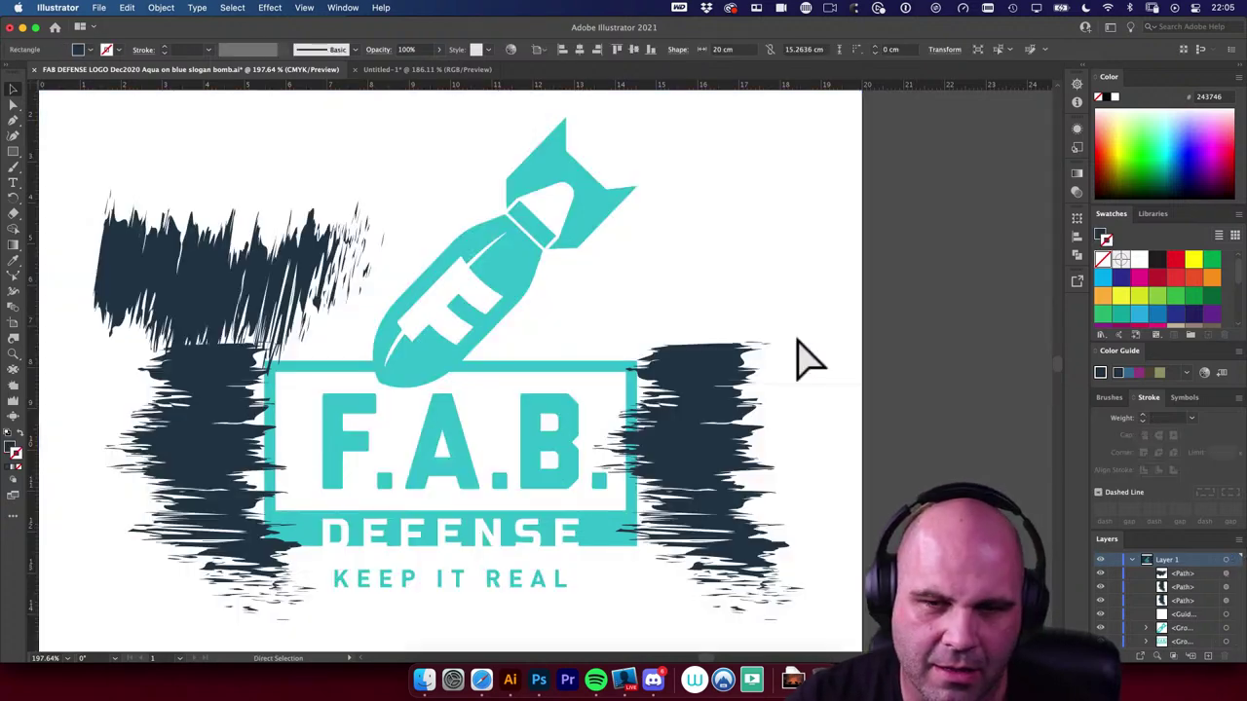
{"action": "mouse_move", "coordinate": [799, 409]}
{"action": "left_mouse_down"}
{"action": "mouse_move", "coordinate": [857, 356]}
{"action": "mouse_move", "coordinate": [812, 451]}
{"action": "left_mouse_up"}
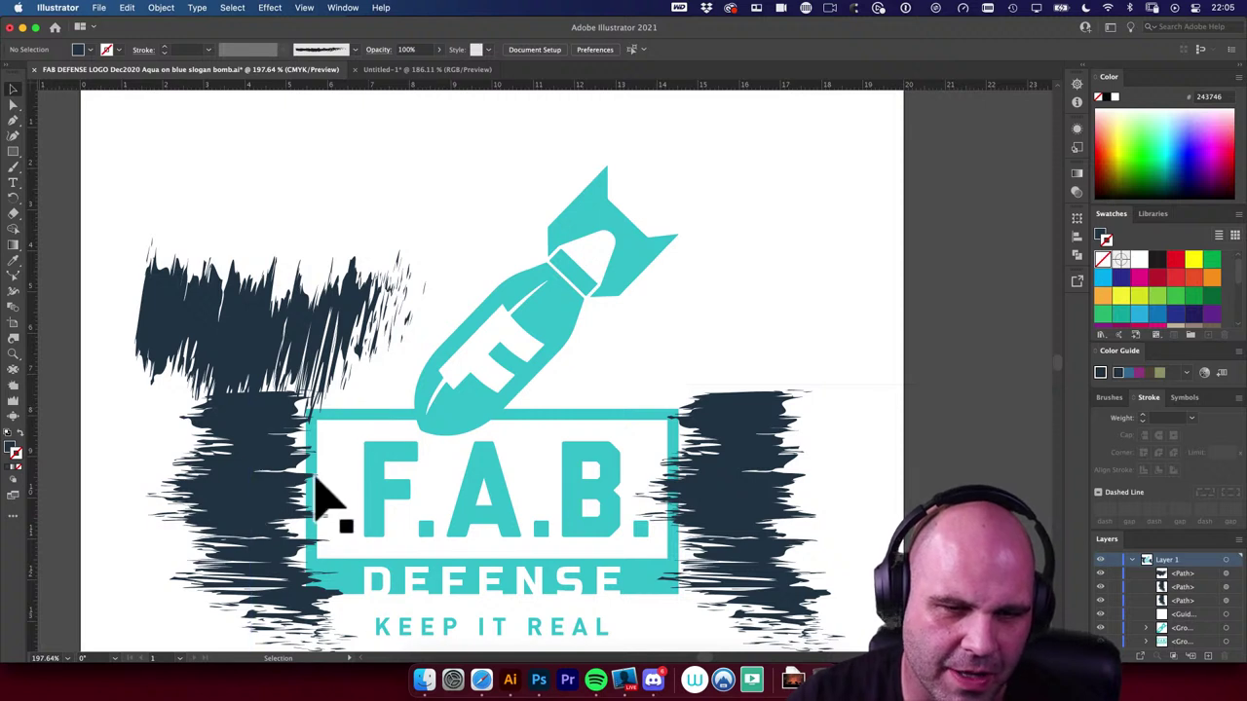
{"action": "key", "text": "a"}
{"action": "key", "text": "cmd+z"}
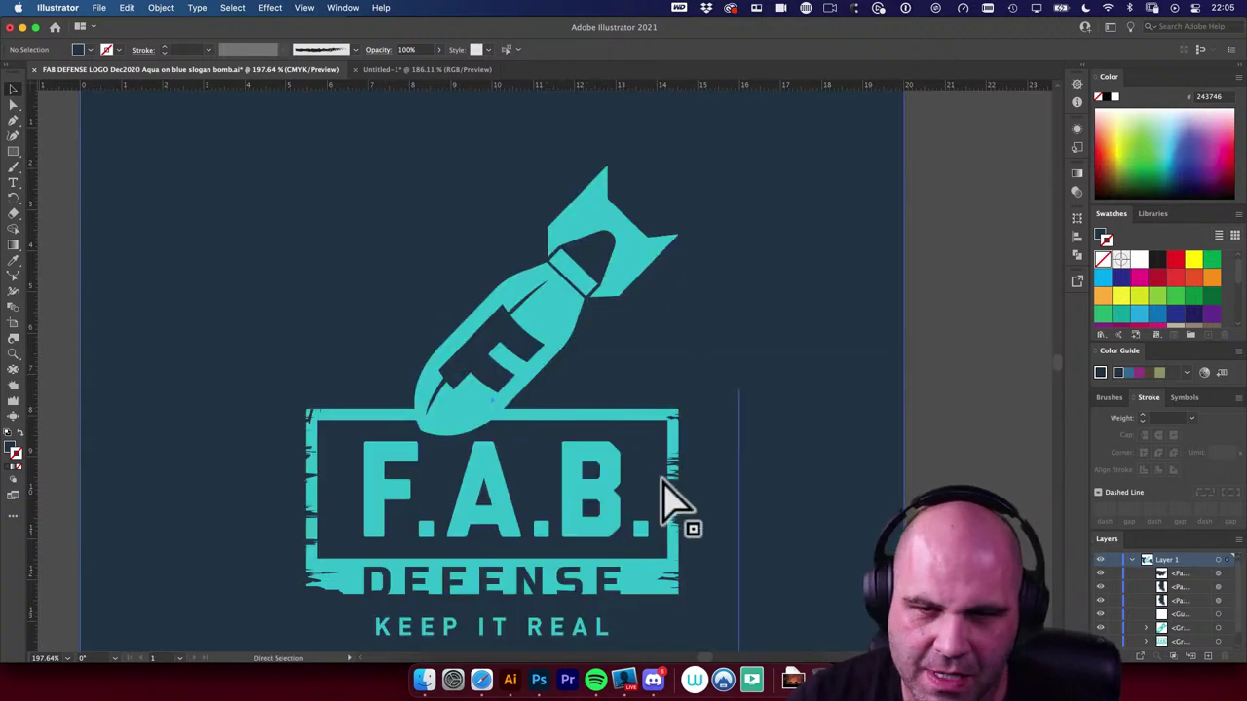
{"action": "left_click_drag", "start_coordinate": [824, 432], "coordinate": [815, 365]}
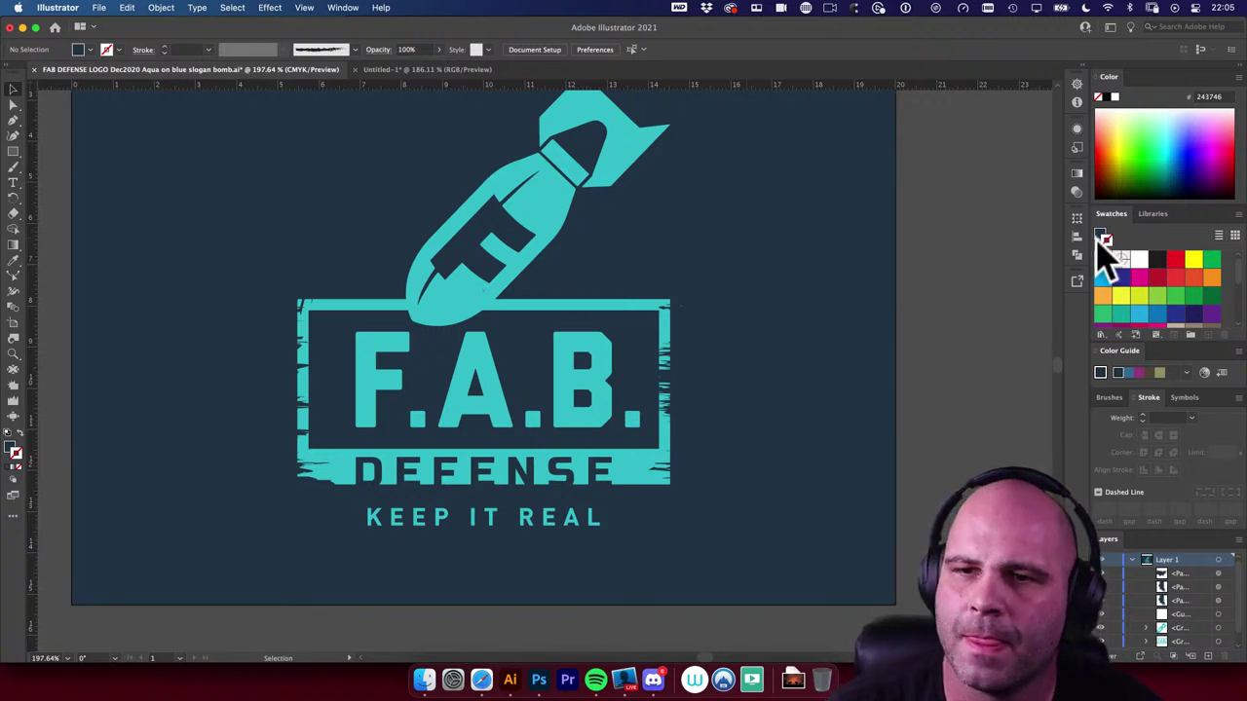
Step: Zoom in to extreme magnification on the bomb's curved edge
{"action": "scroll", "coordinate": [935, 258], "scroll_direction": "down", "scroll_amount": 5}
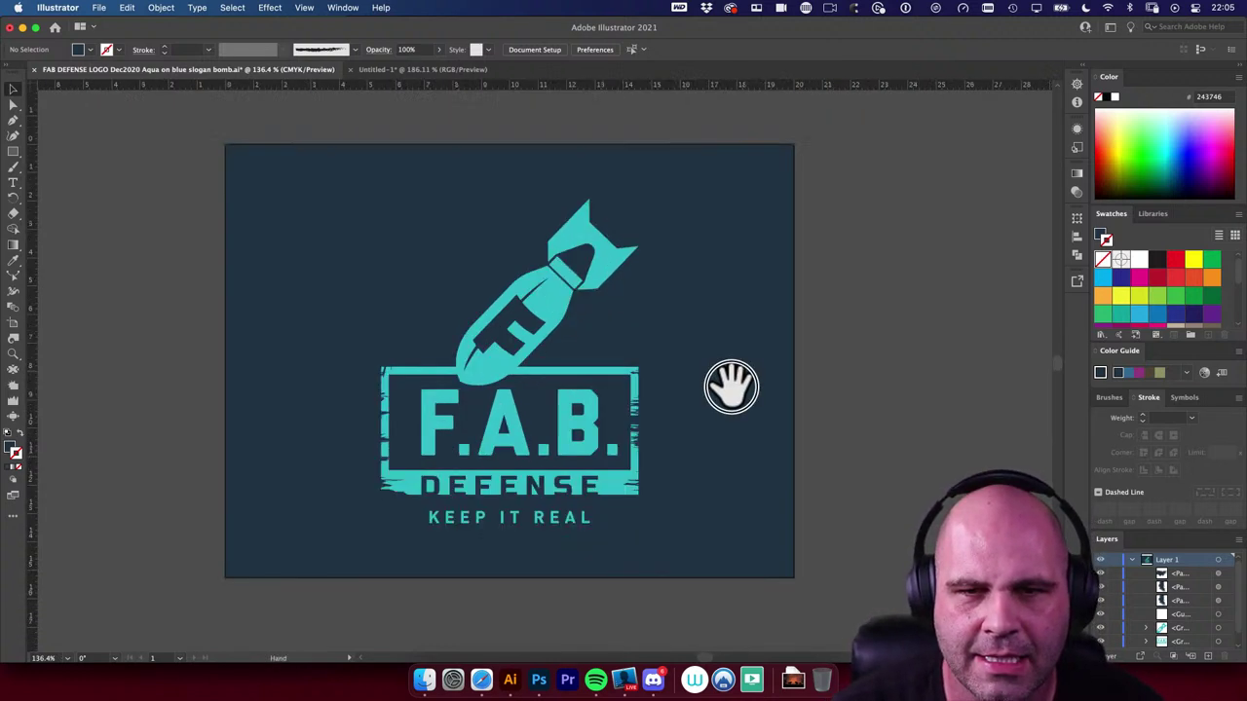
{"action": "left_click_drag", "start_coordinate": [730, 387], "coordinate": [713, 410]}
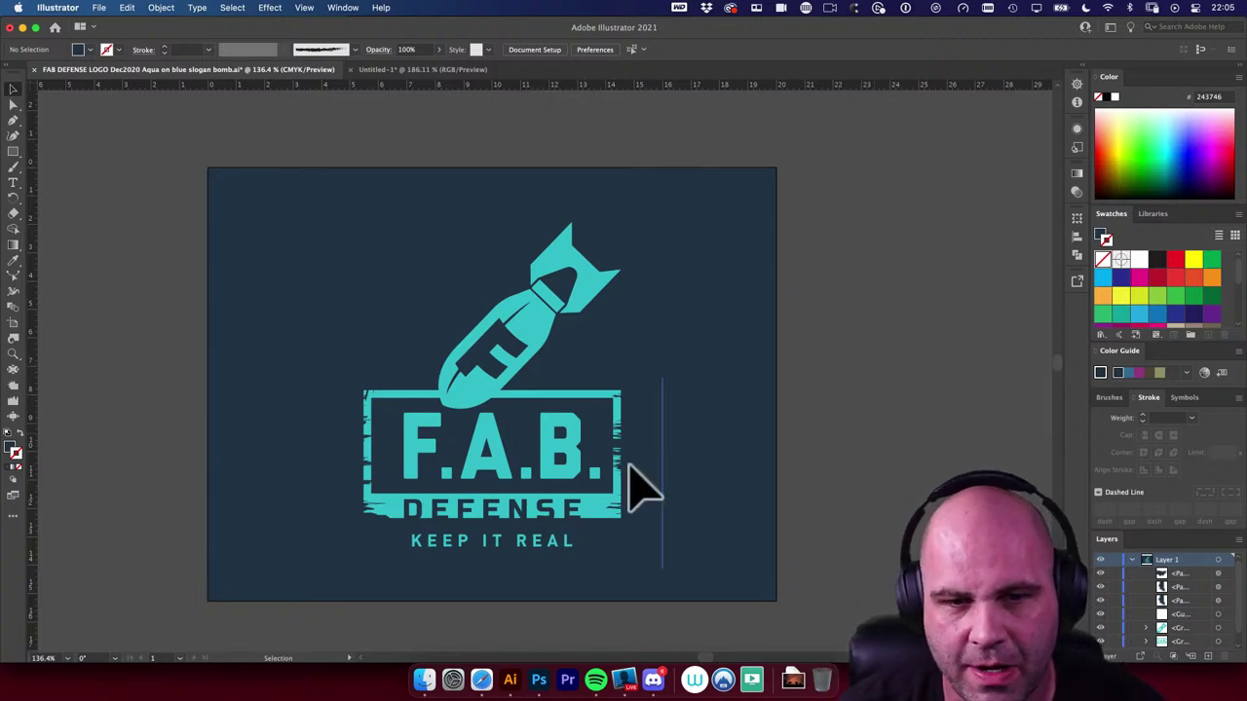
{"action": "key", "text": "space"}
{"action": "left_click", "coordinate": [494, 377]}
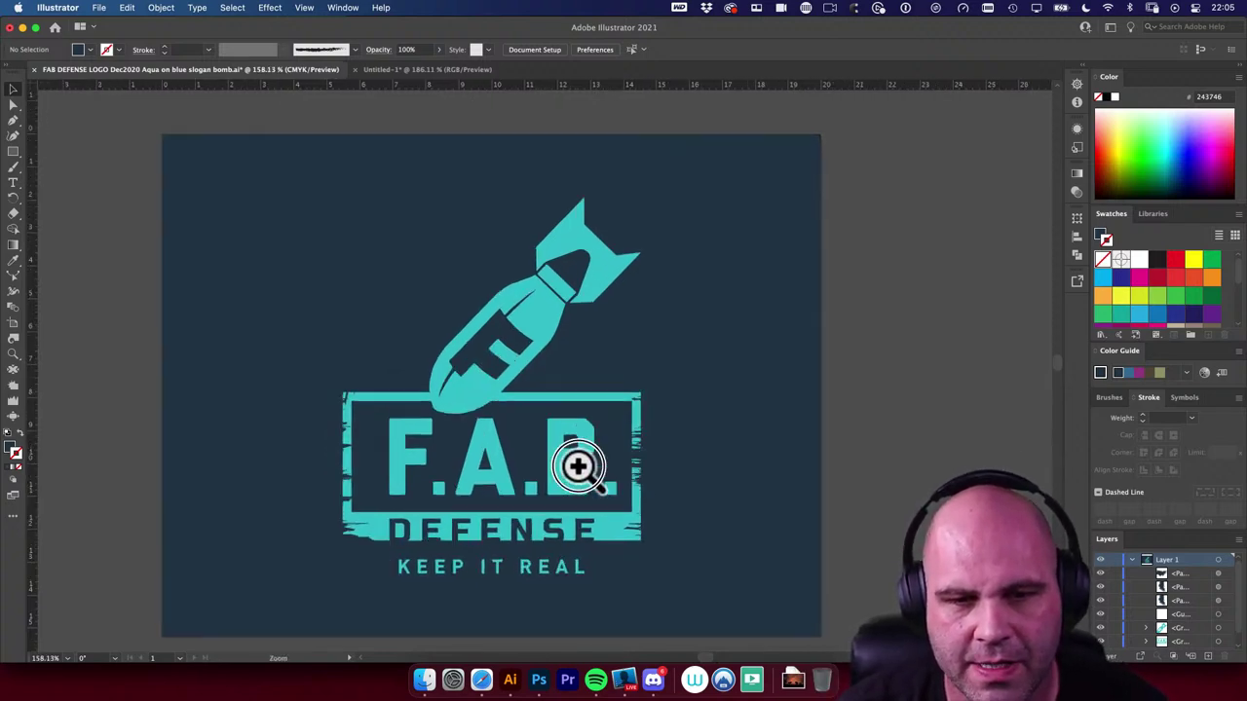
{"action": "left_click_drag", "start_coordinate": [437, 376], "coordinate": [679, 399]}
{"action": "left_click", "coordinate": [679, 400]}
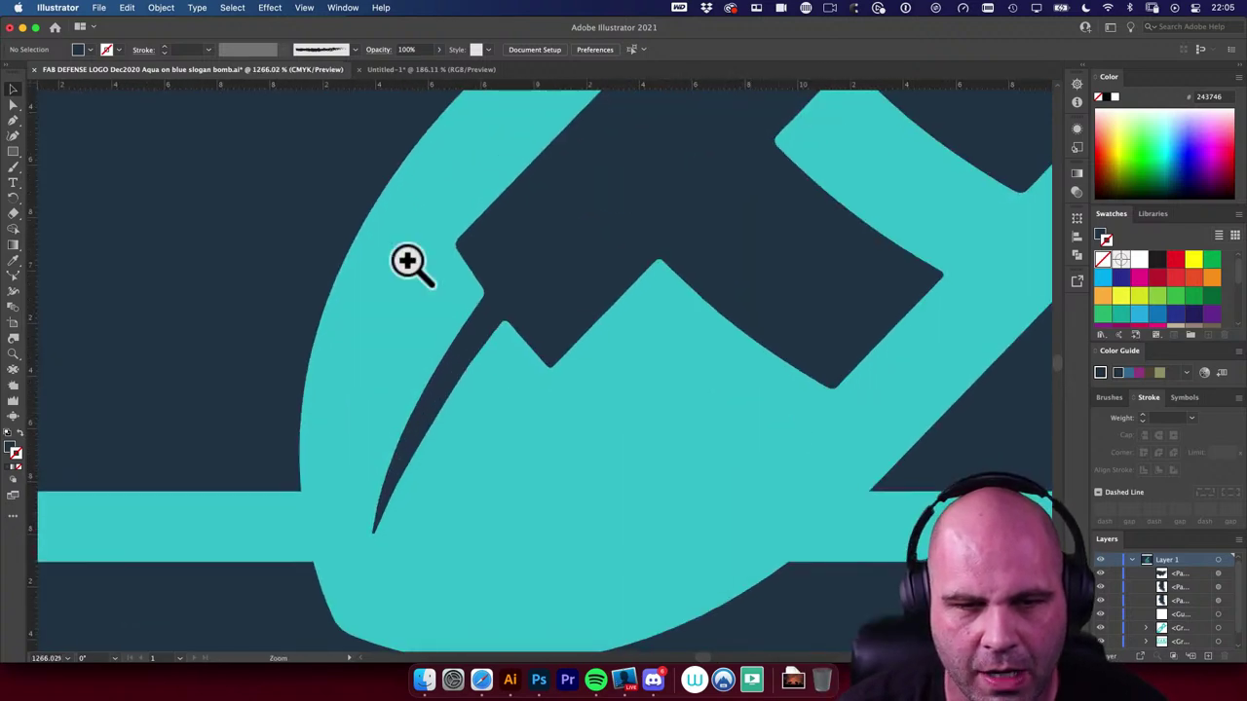
{"action": "left_click", "coordinate": [601, 331]}
{"action": "left_click", "coordinate": [360, 201]}
{"action": "left_click", "coordinate": [496, 263]}
{"action": "left_click", "coordinate": [496, 262]}
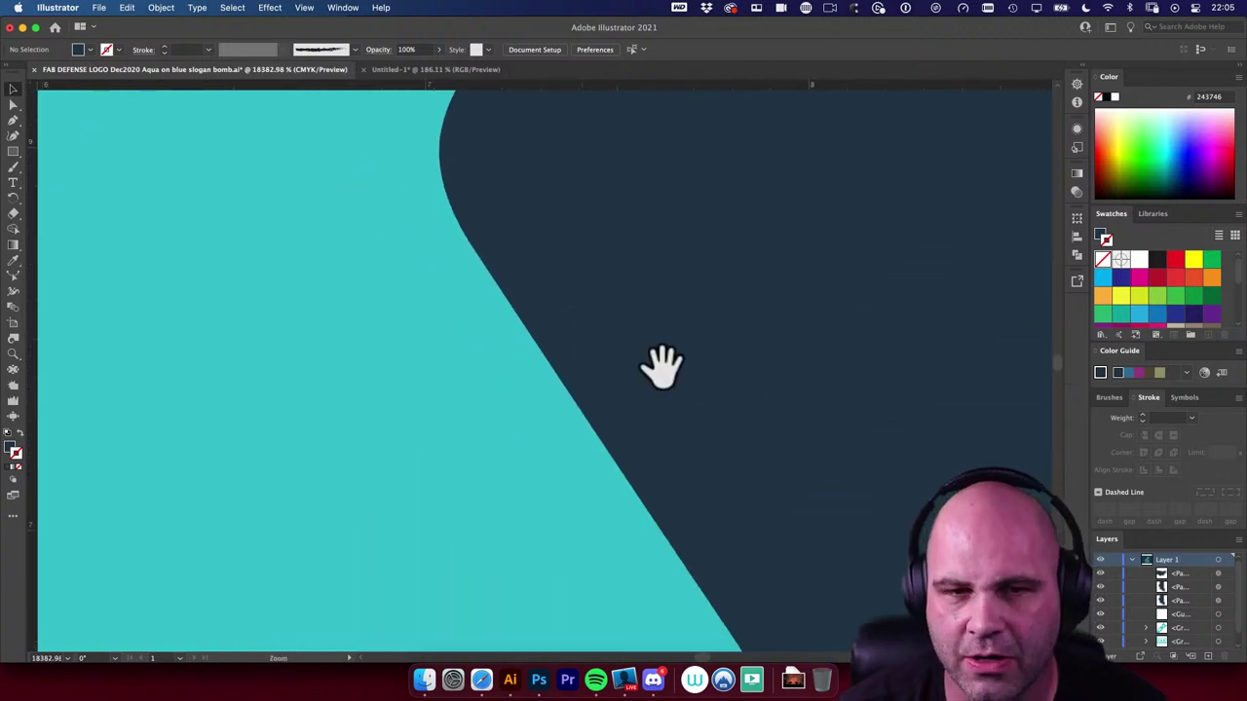
{"action": "left_click_drag", "start_coordinate": [660, 364], "coordinate": [668, 364]}
Step: Zoom back out to the whole artboard, then bring Safari's Envato results forward
{"action": "left_click", "coordinate": [769, 389], "text": "alt"}
{"action": "left_click", "coordinate": [797, 409], "text": "alt"}
{"action": "left_click", "coordinate": [705, 370], "text": "alt"}
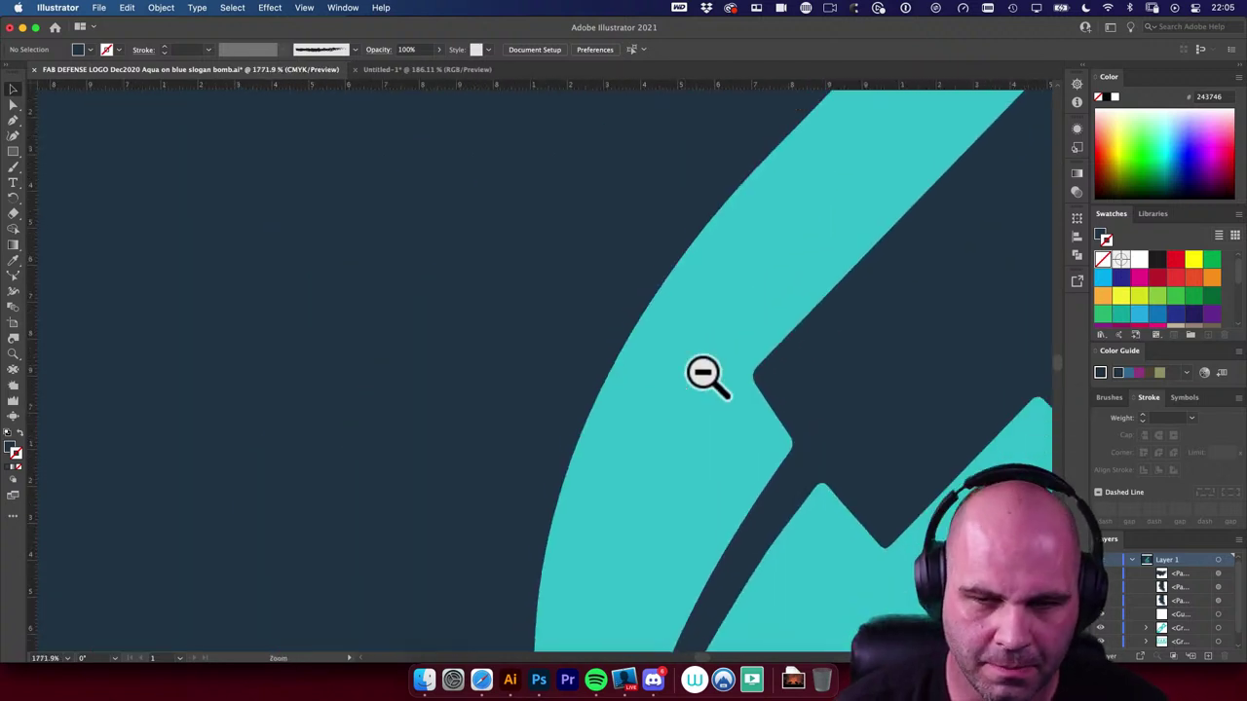
{"action": "left_click", "coordinate": [634, 354], "text": "alt"}
{"action": "left_click", "coordinate": [730, 390], "text": "alt"}
{"action": "left_click", "coordinate": [887, 416], "text": "alt"}
{"action": "scroll", "coordinate": [886, 417], "scroll_direction": "right", "scroll_amount": 5}
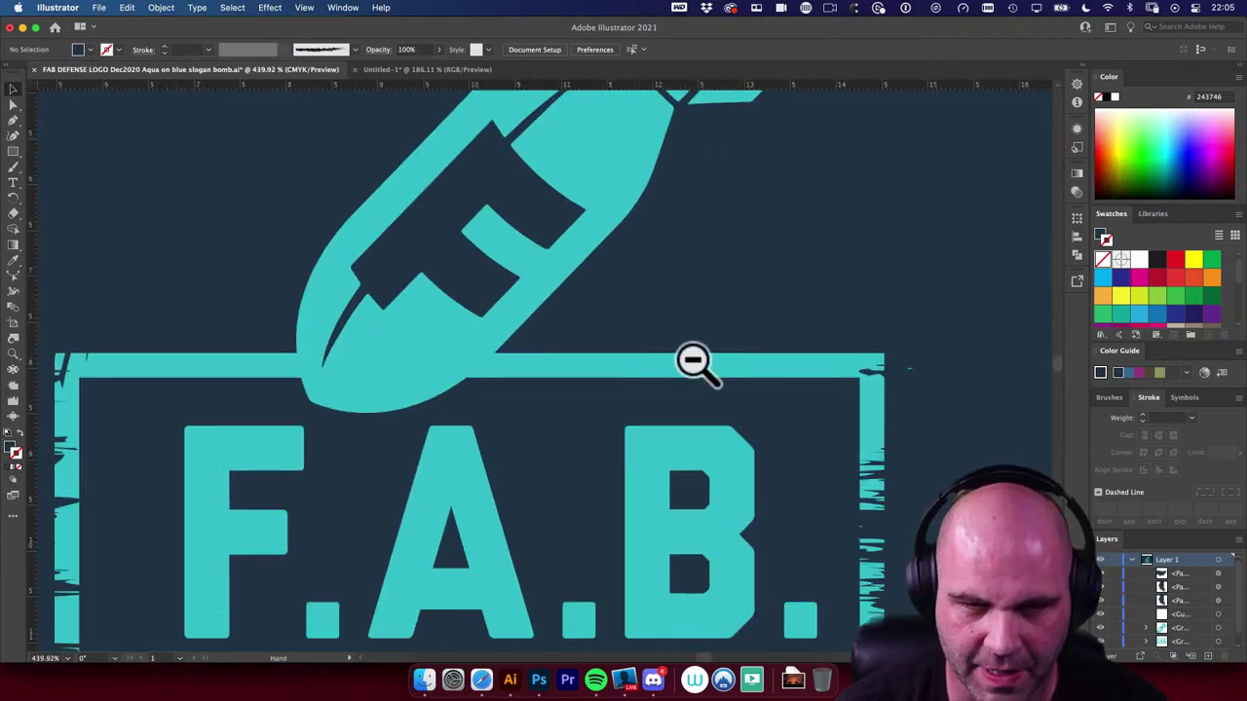
{"action": "scroll", "coordinate": [695, 368], "scroll_direction": "down", "scroll_amount": 3}
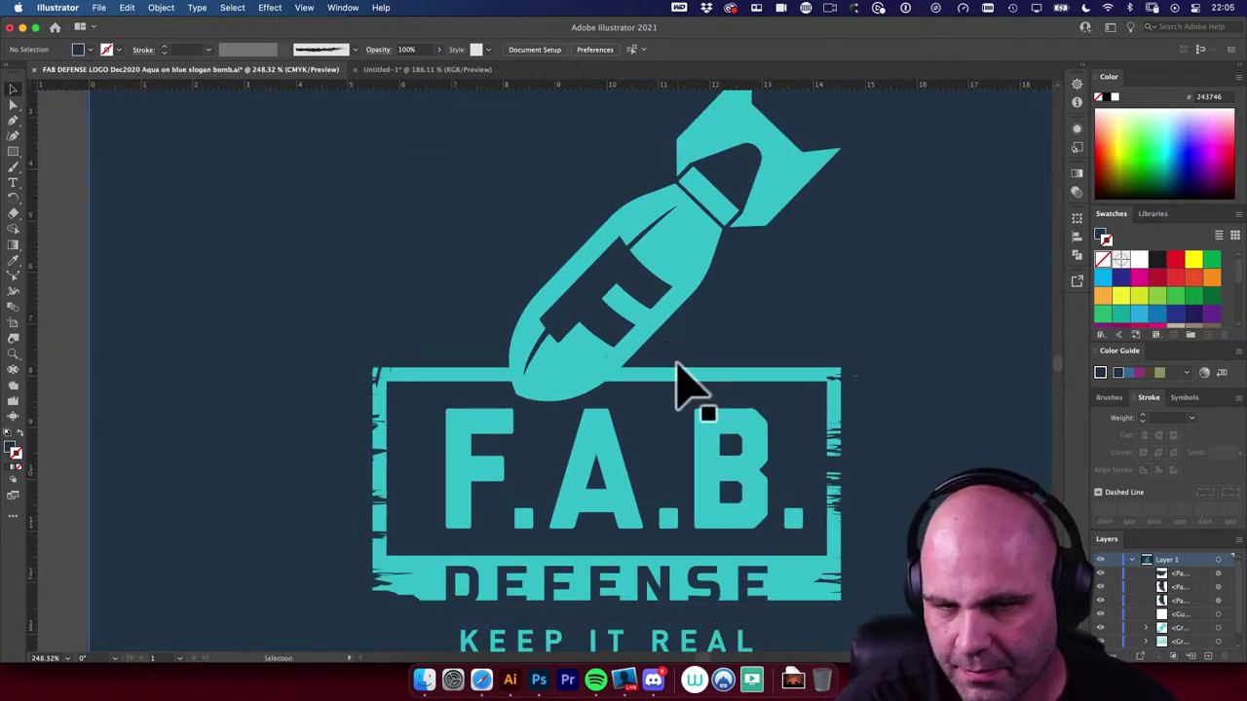
{"action": "left_click_drag", "start_coordinate": [890, 357], "coordinate": [696, 500]}
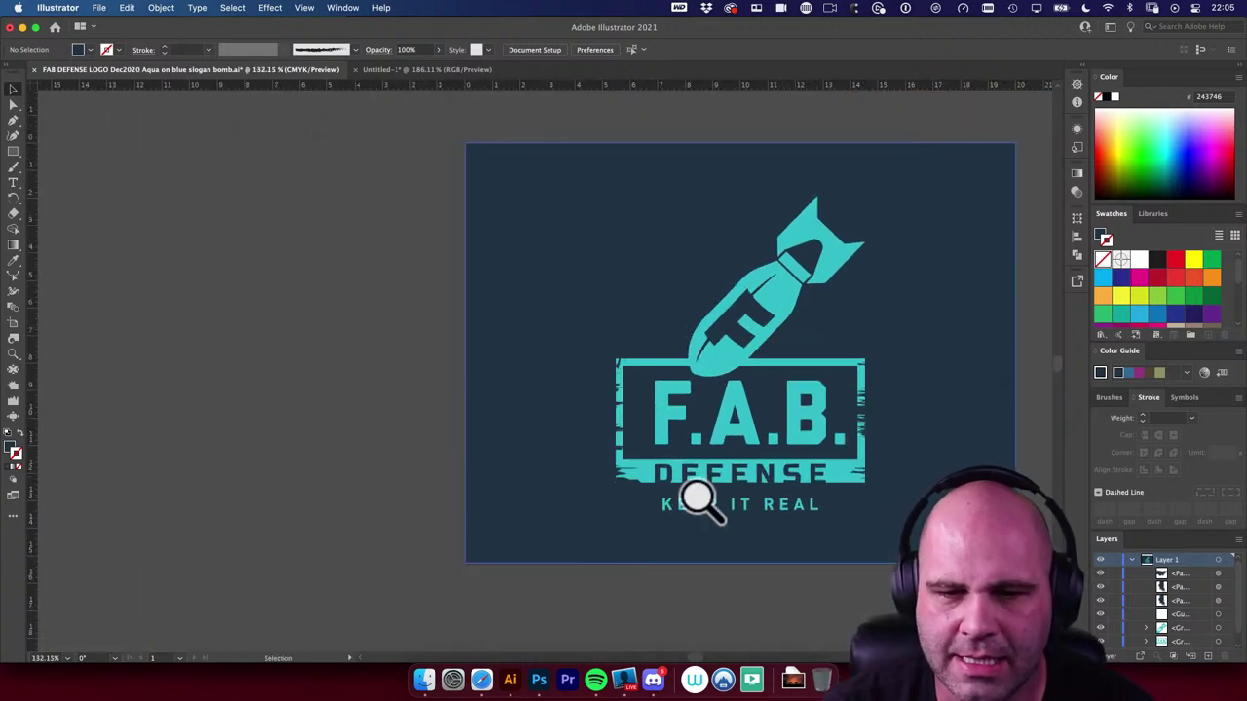
{"action": "left_click", "coordinate": [478, 682]}
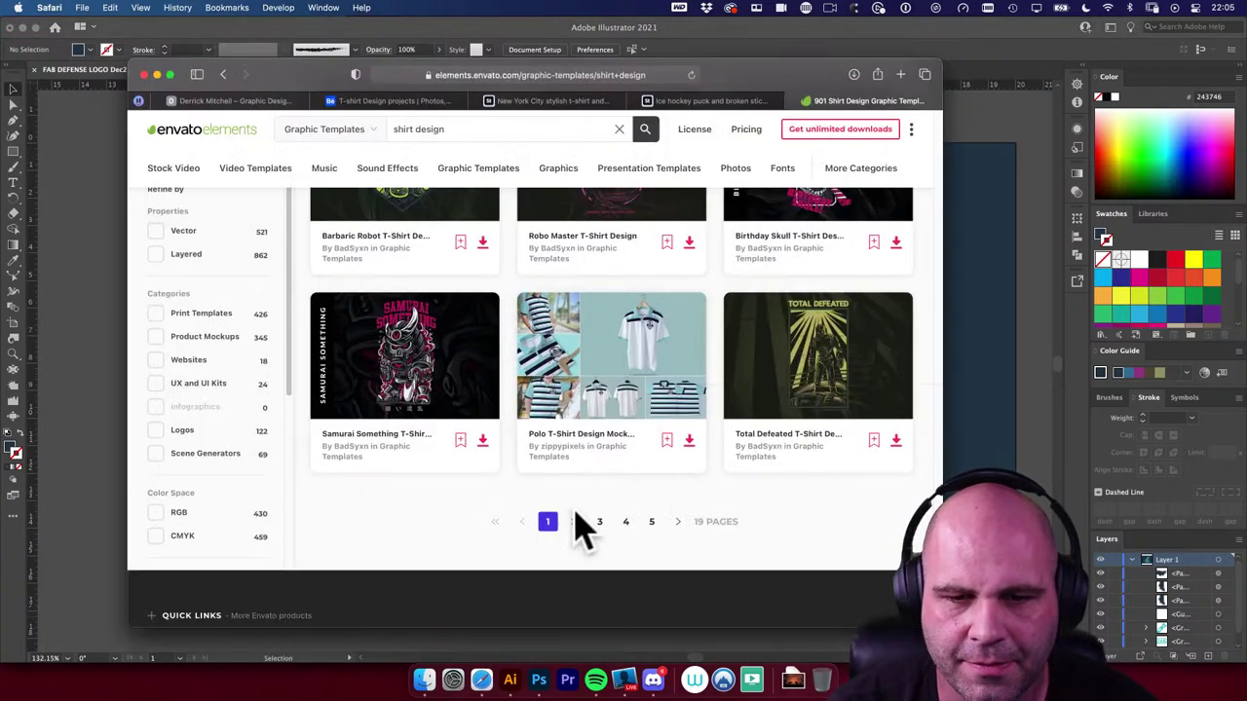
Step: On results page 2, open 'T-Shirt Designs Collection. Part 1' and view its six-shirt preview full size
{"action": "left_click", "coordinate": [573, 523]}
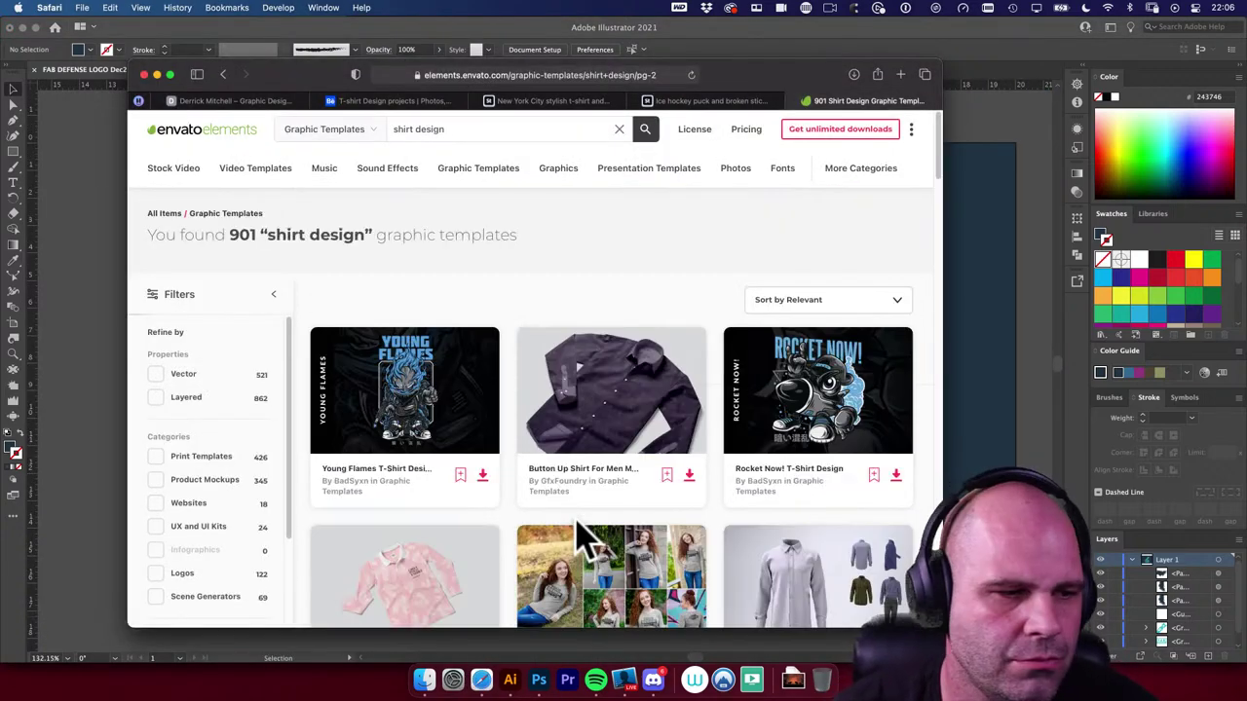
{"action": "scroll", "coordinate": [585, 534], "scroll_direction": "down", "scroll_amount": 5}
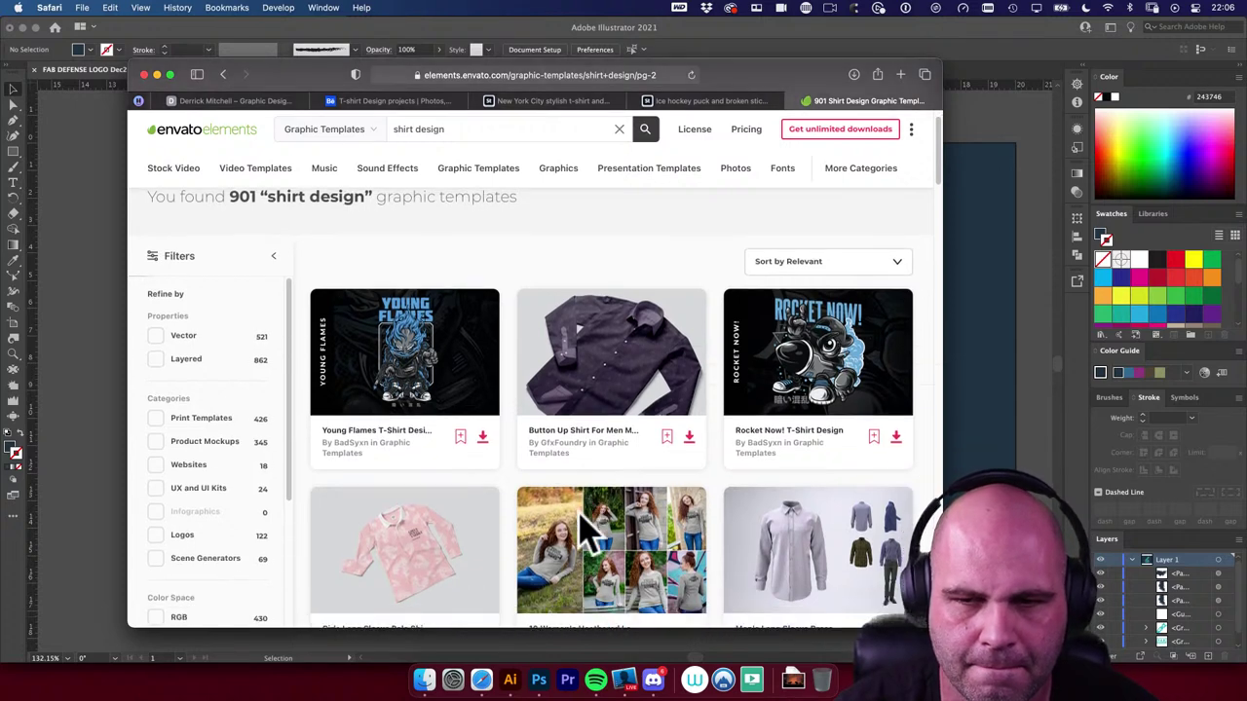
{"action": "scroll", "coordinate": [584, 534], "scroll_direction": "down", "scroll_amount": 10}
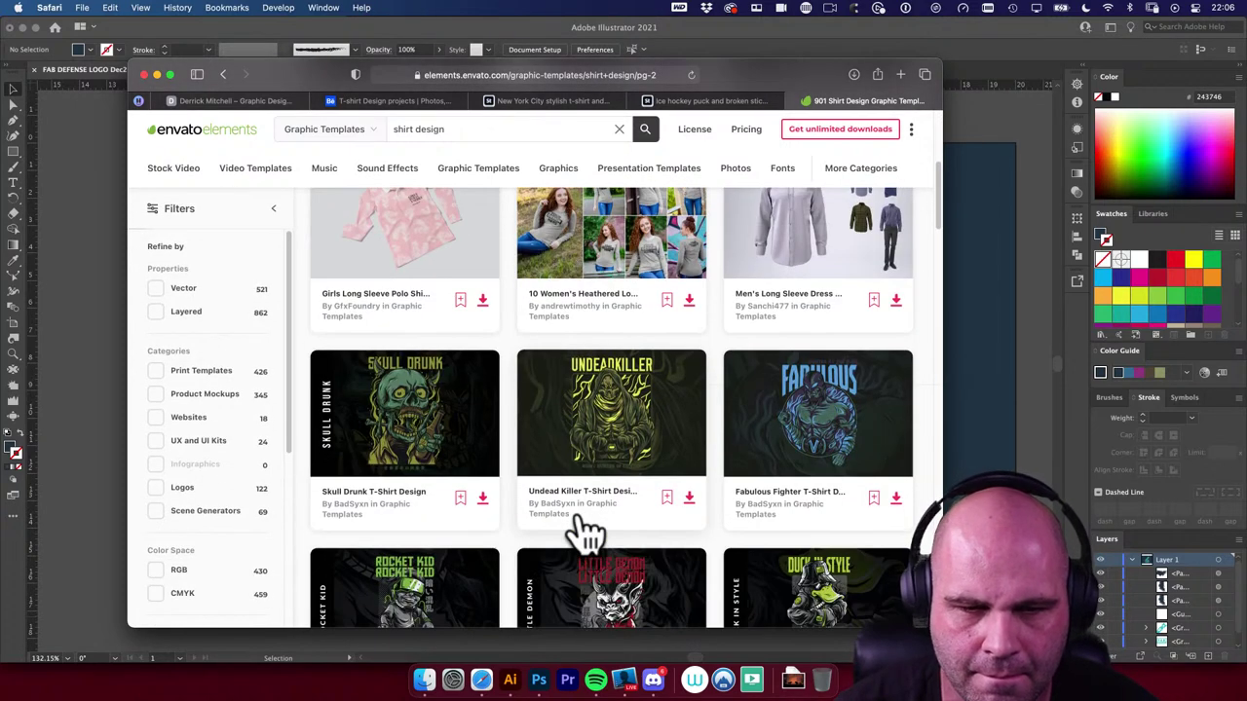
{"action": "scroll", "coordinate": [585, 533], "scroll_direction": "down", "scroll_amount": 1}
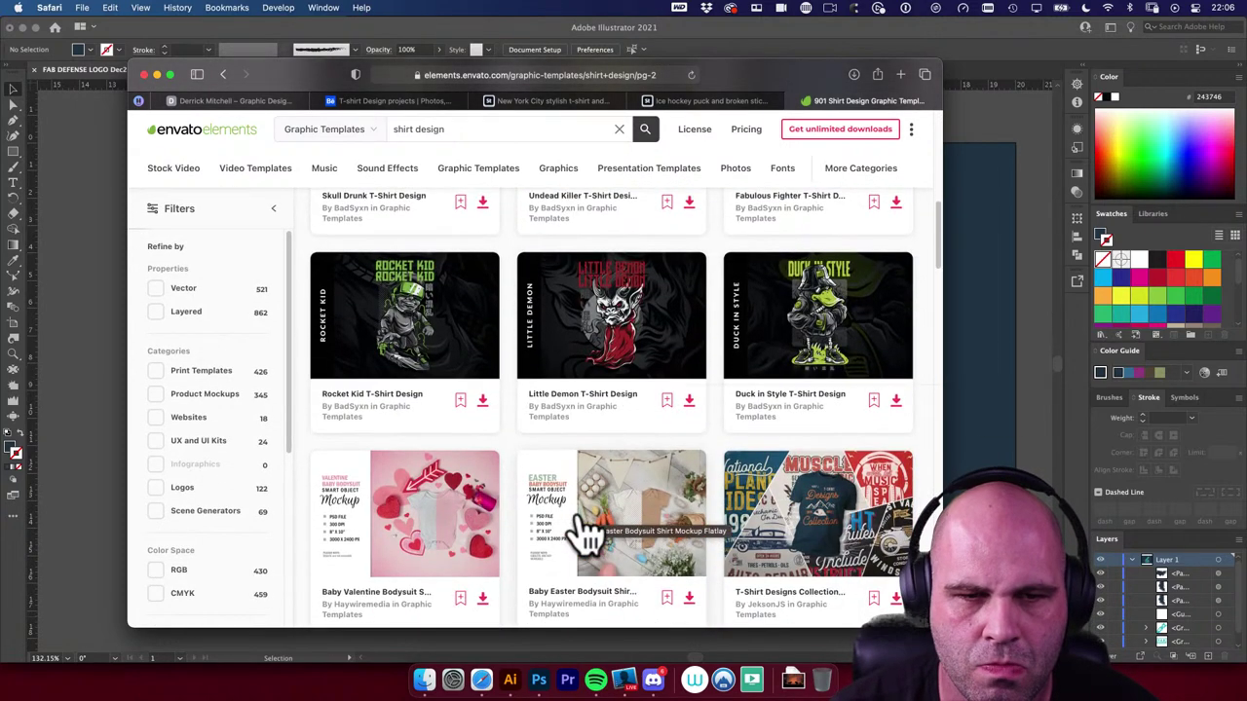
{"action": "scroll", "coordinate": [584, 533], "scroll_direction": "down", "scroll_amount": 5}
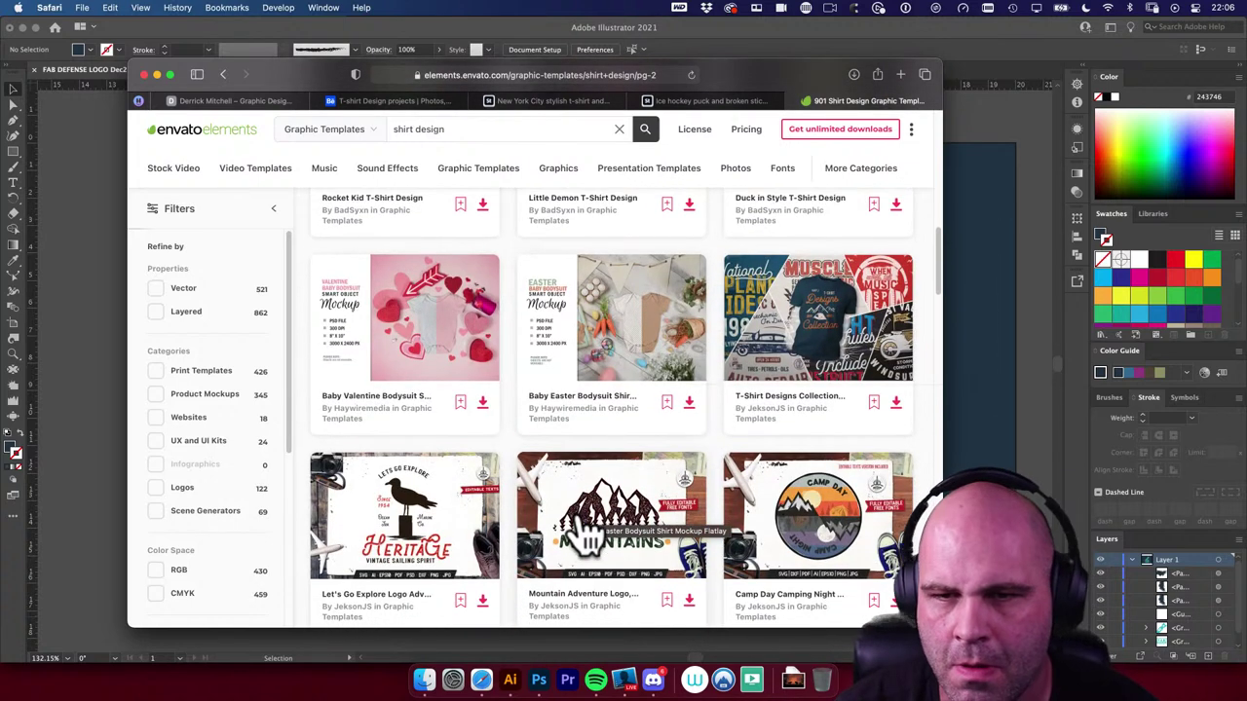
{"action": "left_click", "coordinate": [823, 336]}
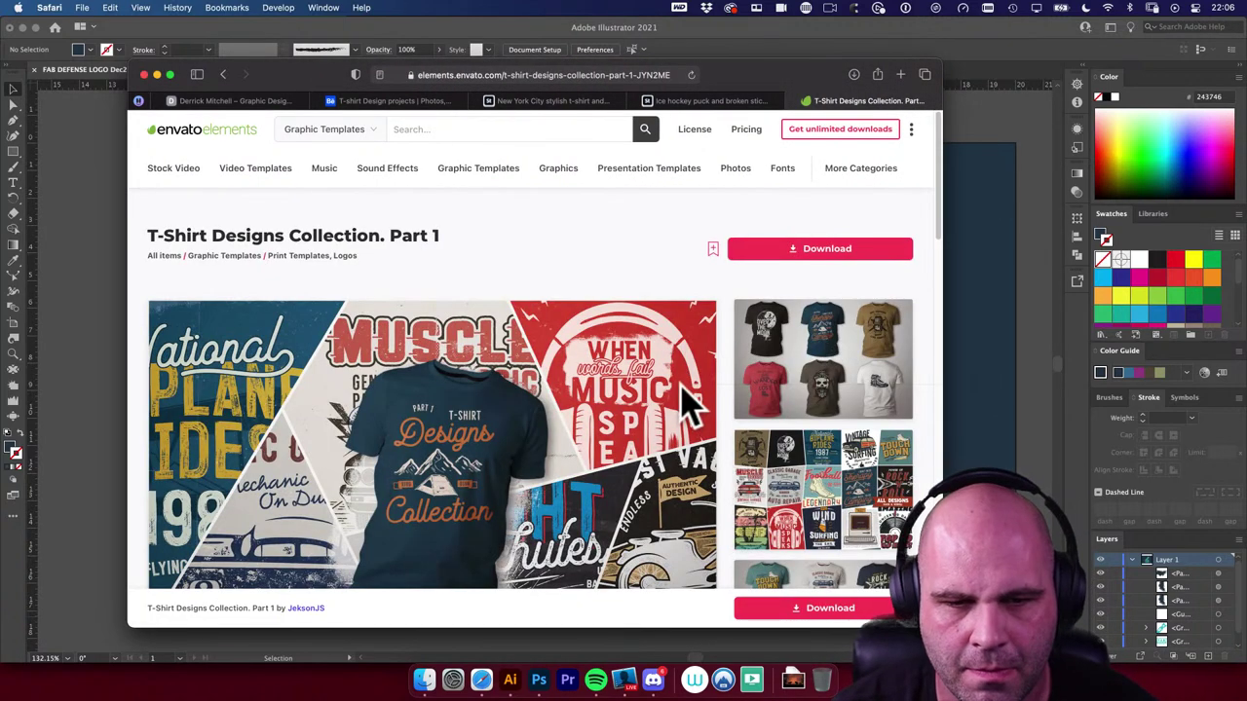
{"action": "left_click", "coordinate": [840, 409]}
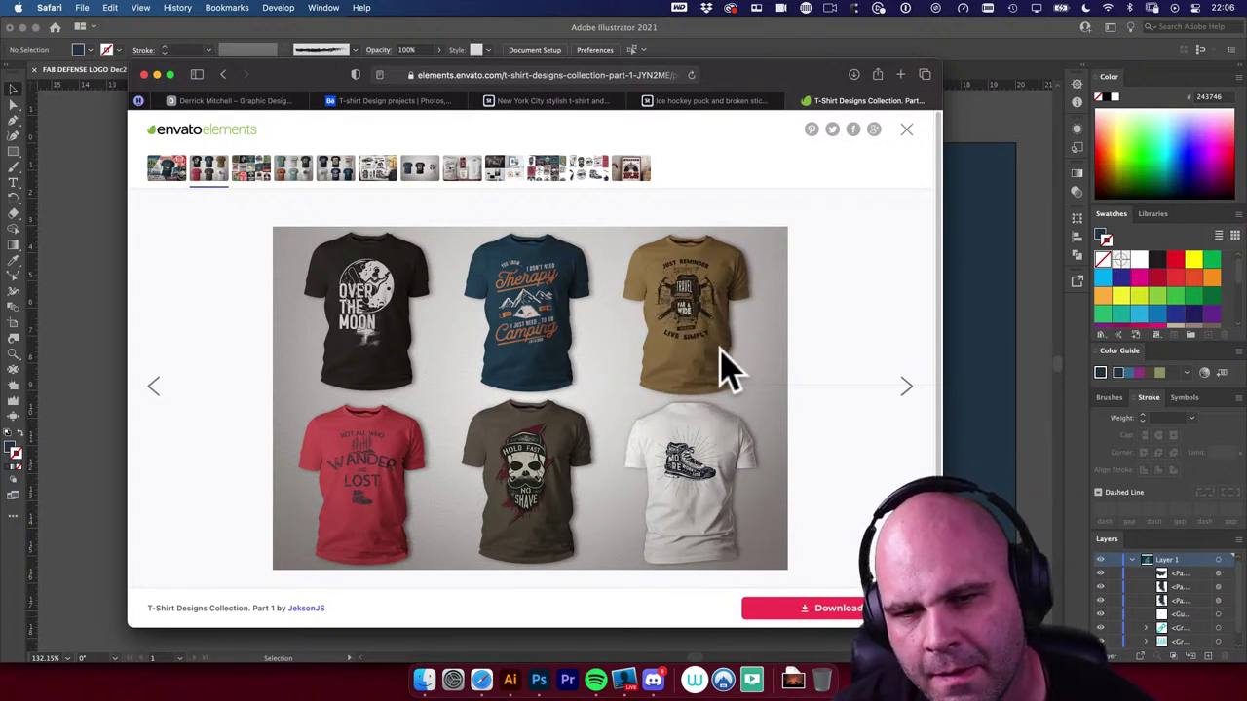
Step: Download the T-Shirt Designs Collection after adding it to the FAB Defense project
{"action": "left_click", "coordinate": [828, 610]}
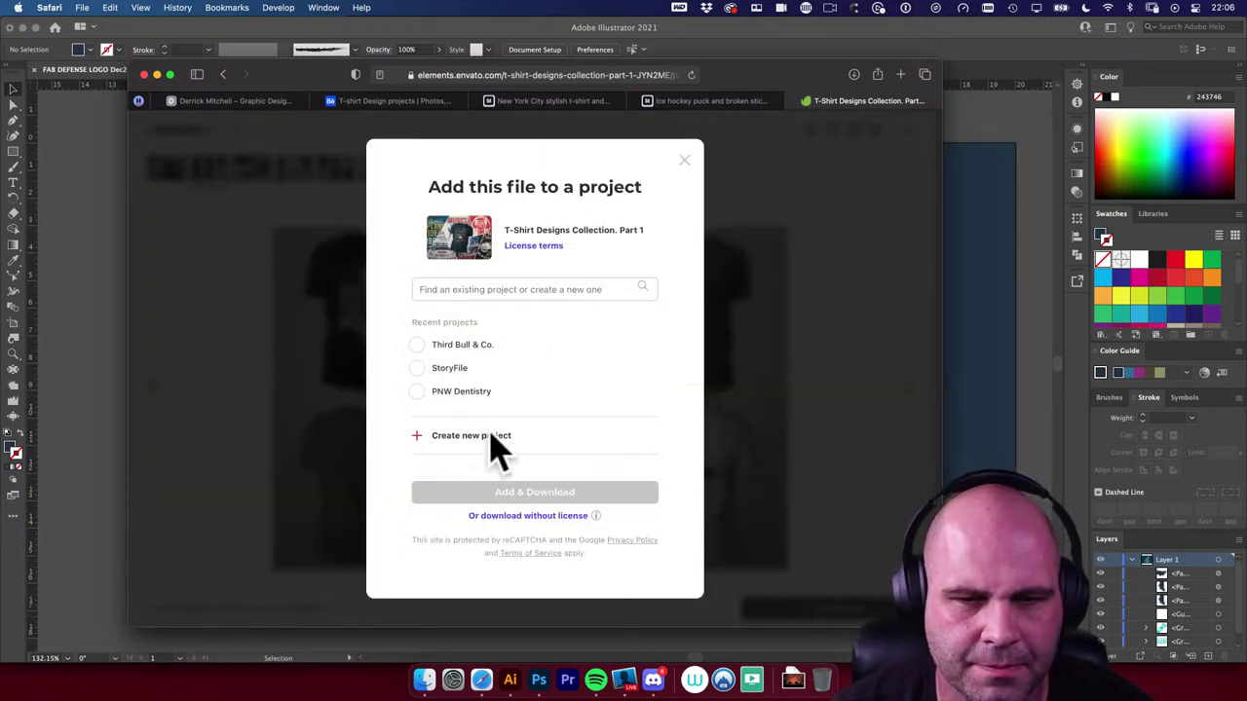
{"action": "left_click", "coordinate": [535, 292]}
{"action": "type", "text": "derr"}
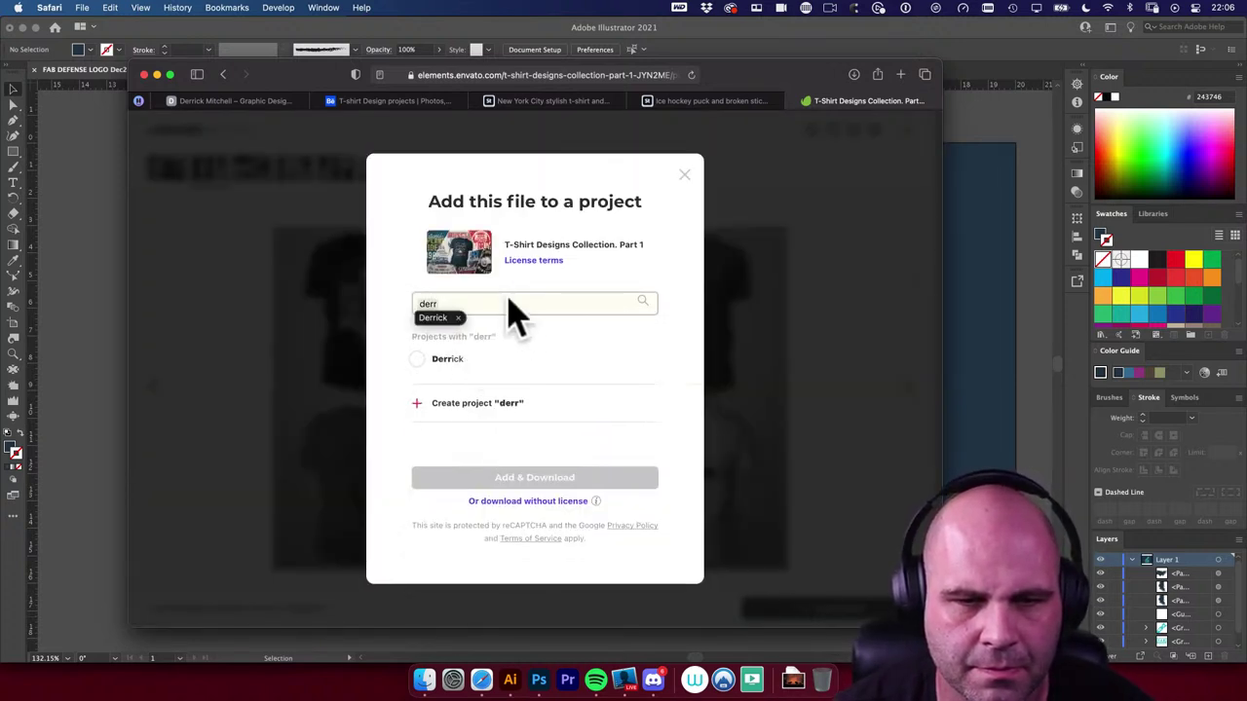
{"action": "left_click", "coordinate": [507, 295]}
{"action": "type", "text": "fa"}
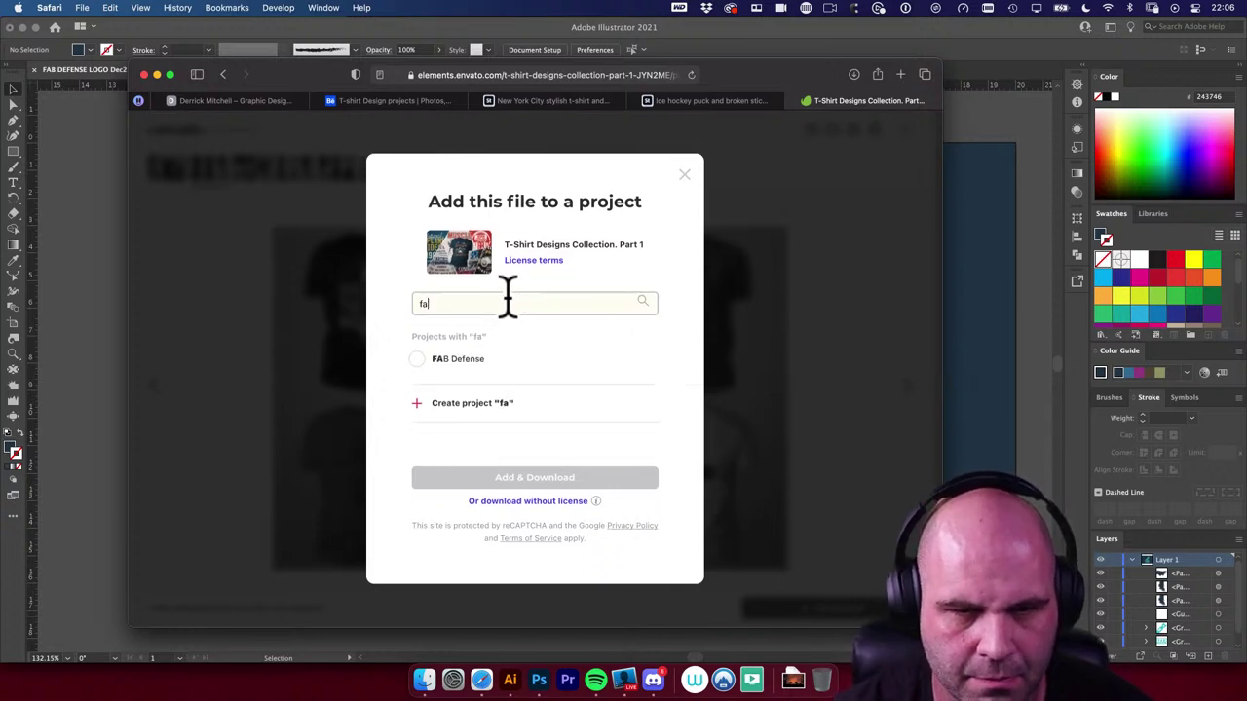
{"action": "left_click", "coordinate": [417, 360]}
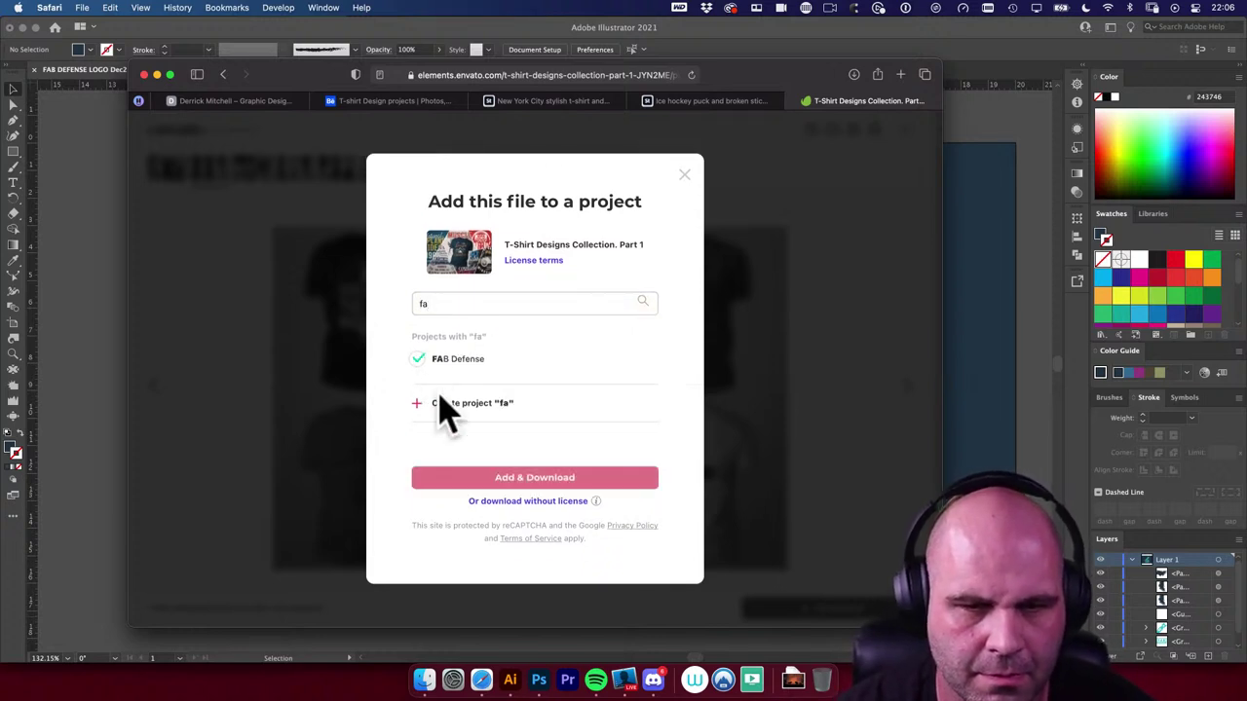
{"action": "left_click", "coordinate": [523, 479]}
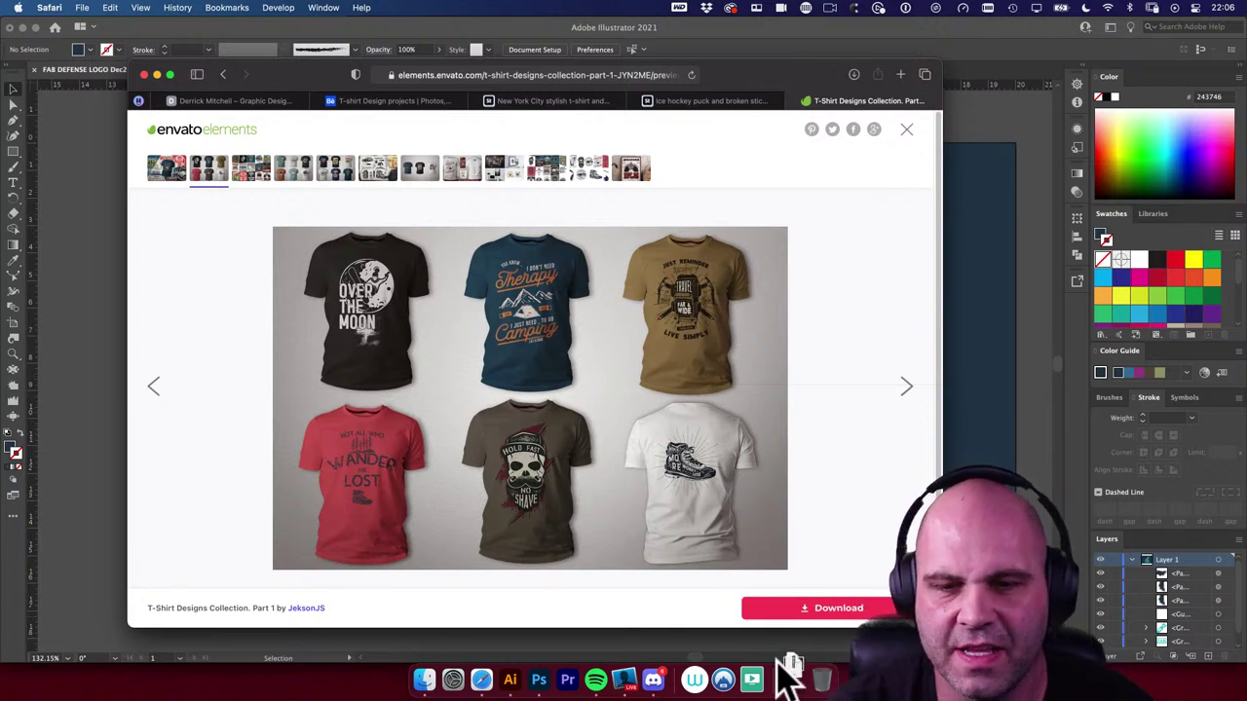
Step: Open the downloaded collection zip from Downloads so Archive Utility expands it
{"action": "left_click", "coordinate": [791, 671]}
{"action": "left_click", "coordinate": [802, 665]}
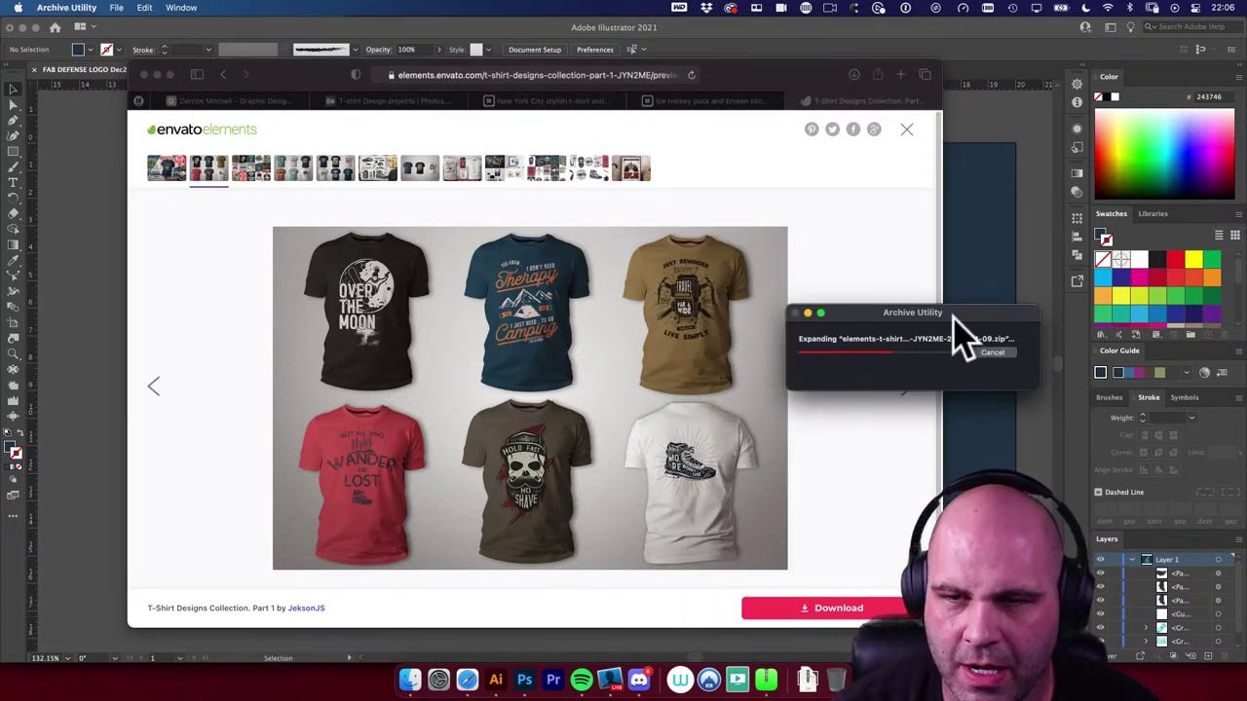
{"action": "left_click_drag", "start_coordinate": [956, 315], "coordinate": [958, 334]}
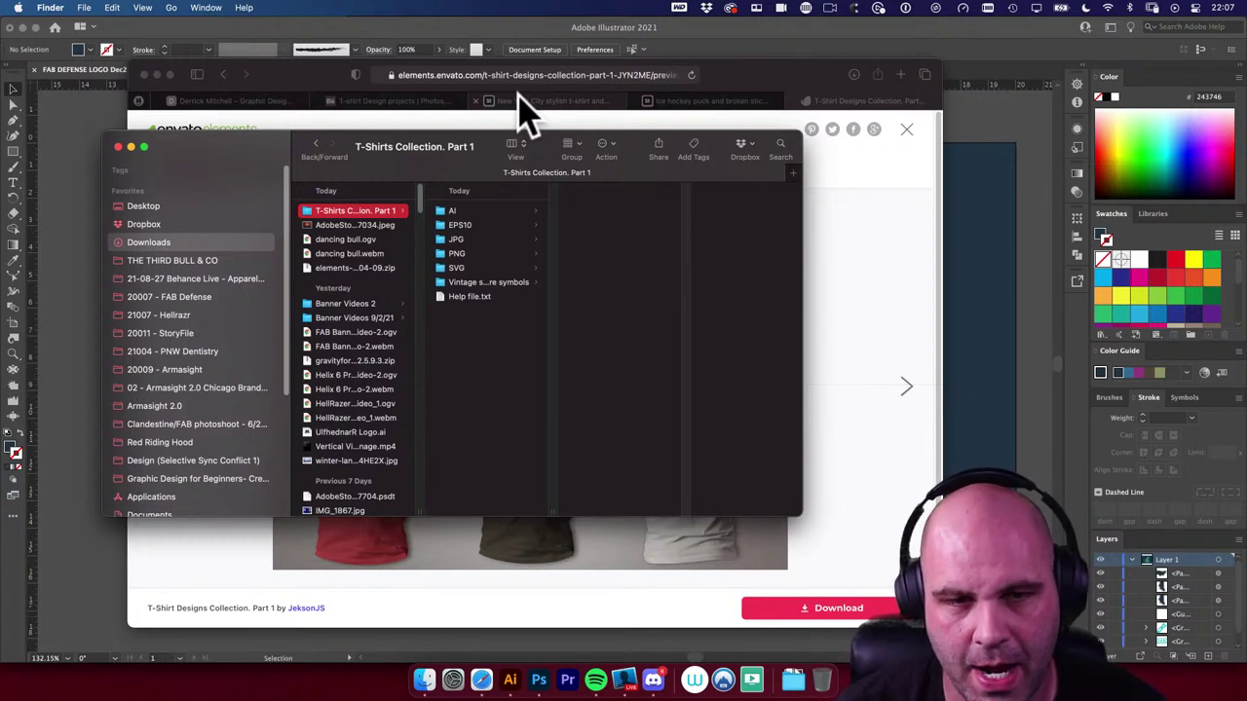
Step: Preview the Over the Moon, Camping Therapy and Travel Far and Wide designs in the AI folder
{"action": "left_click", "coordinate": [479, 211]}
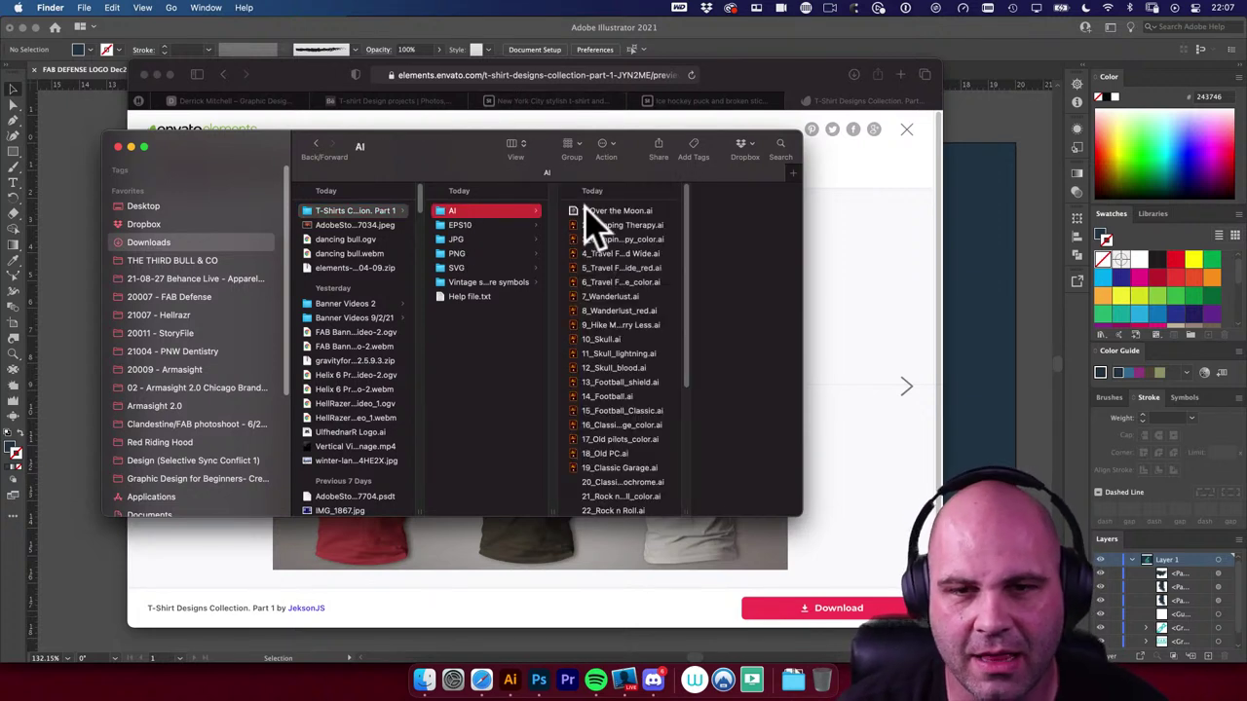
{"action": "left_click", "coordinate": [598, 225]}
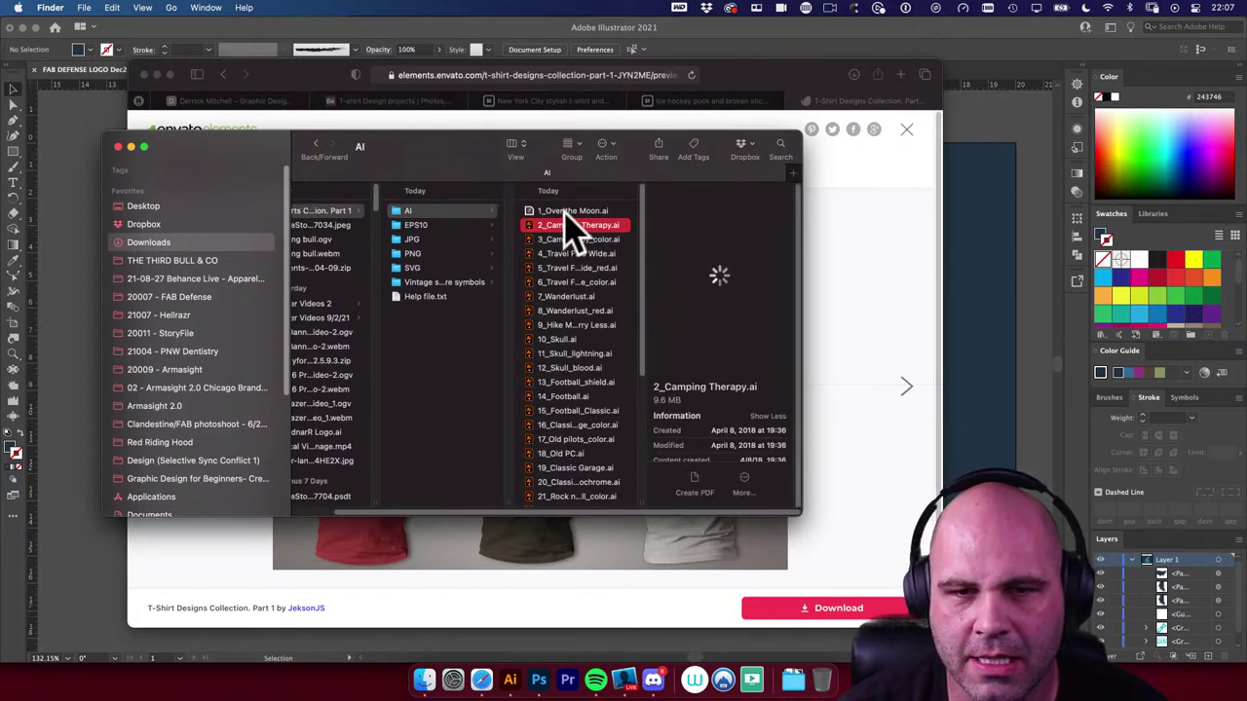
{"action": "left_click", "coordinate": [570, 210]}
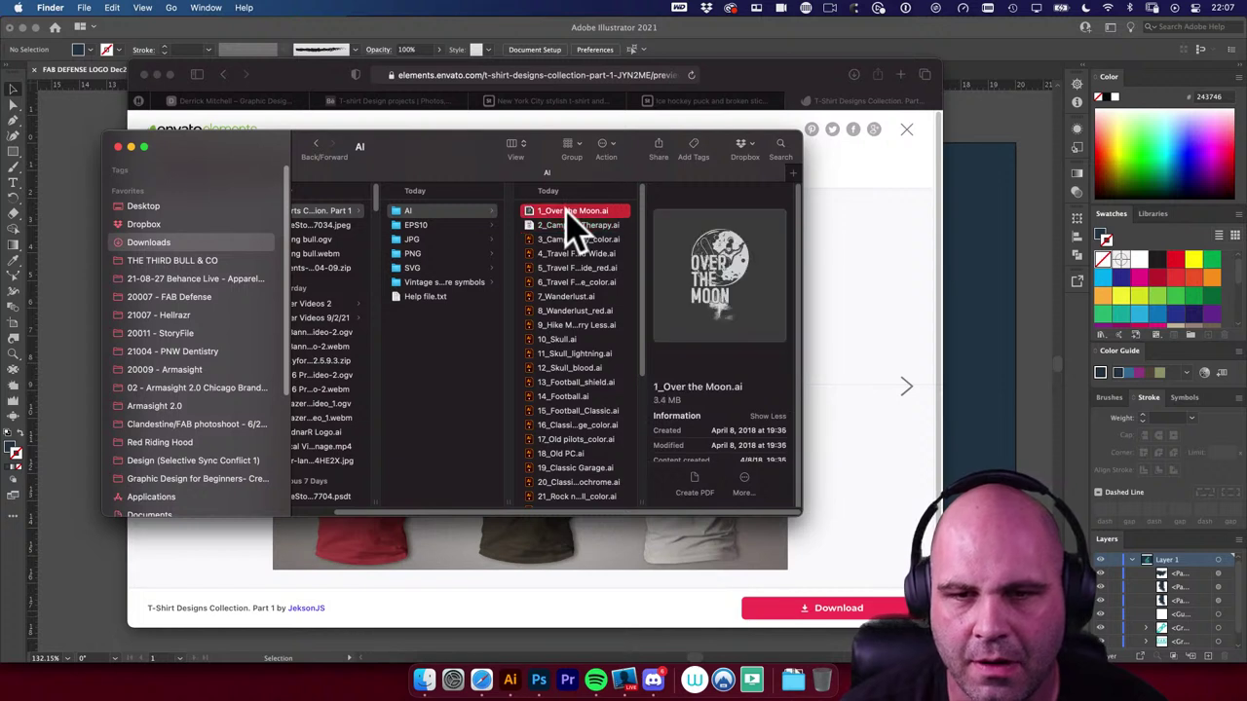
{"action": "key", "text": "Down"}
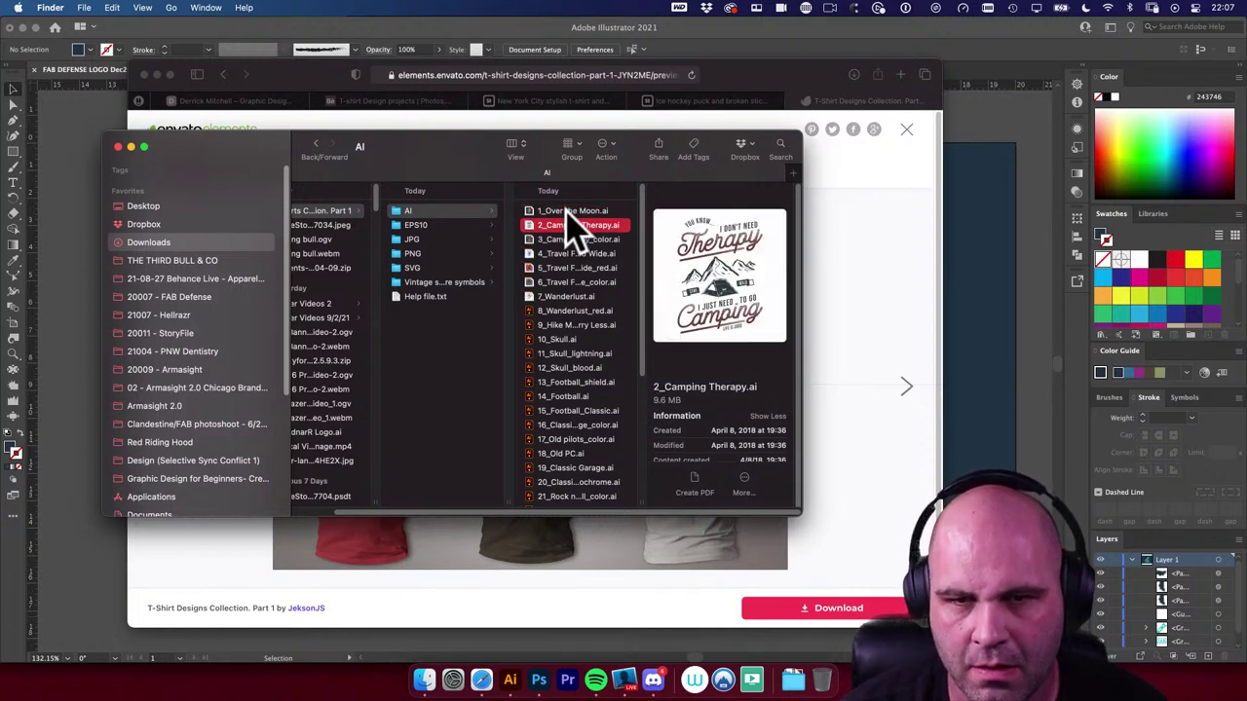
{"action": "key", "text": "Down"}
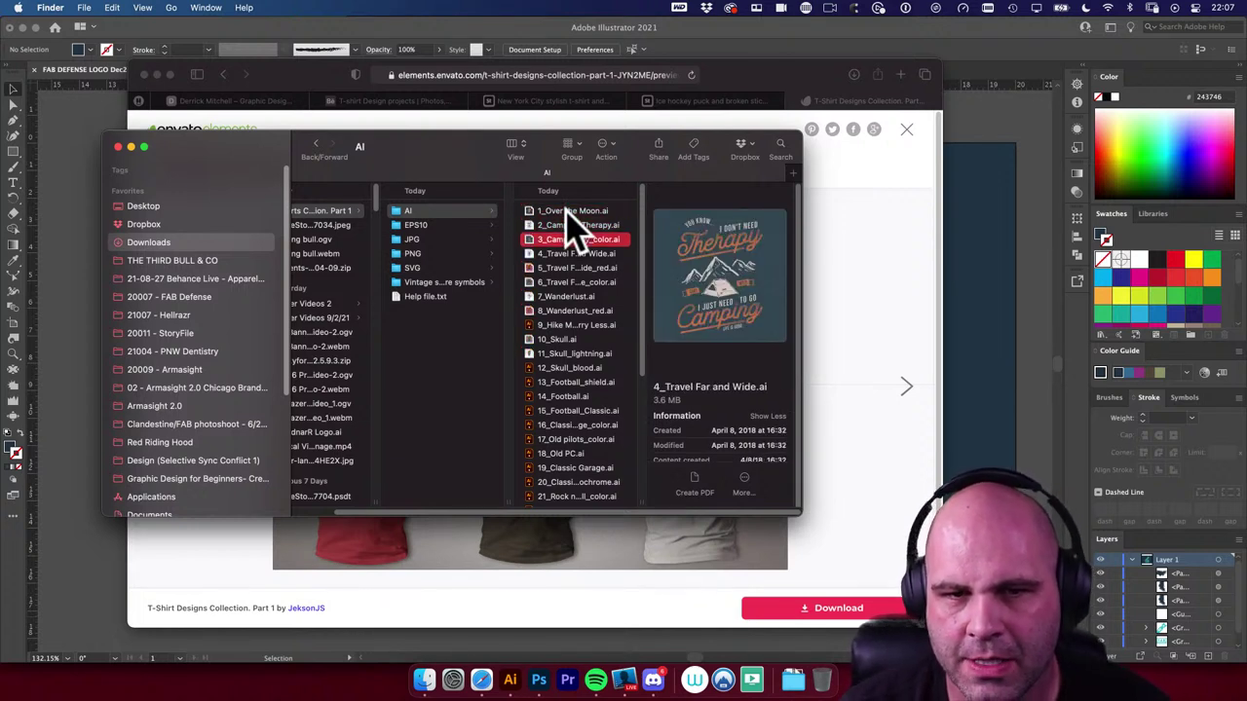
{"action": "key", "text": "Down"}
{"action": "key", "text": "Up"}
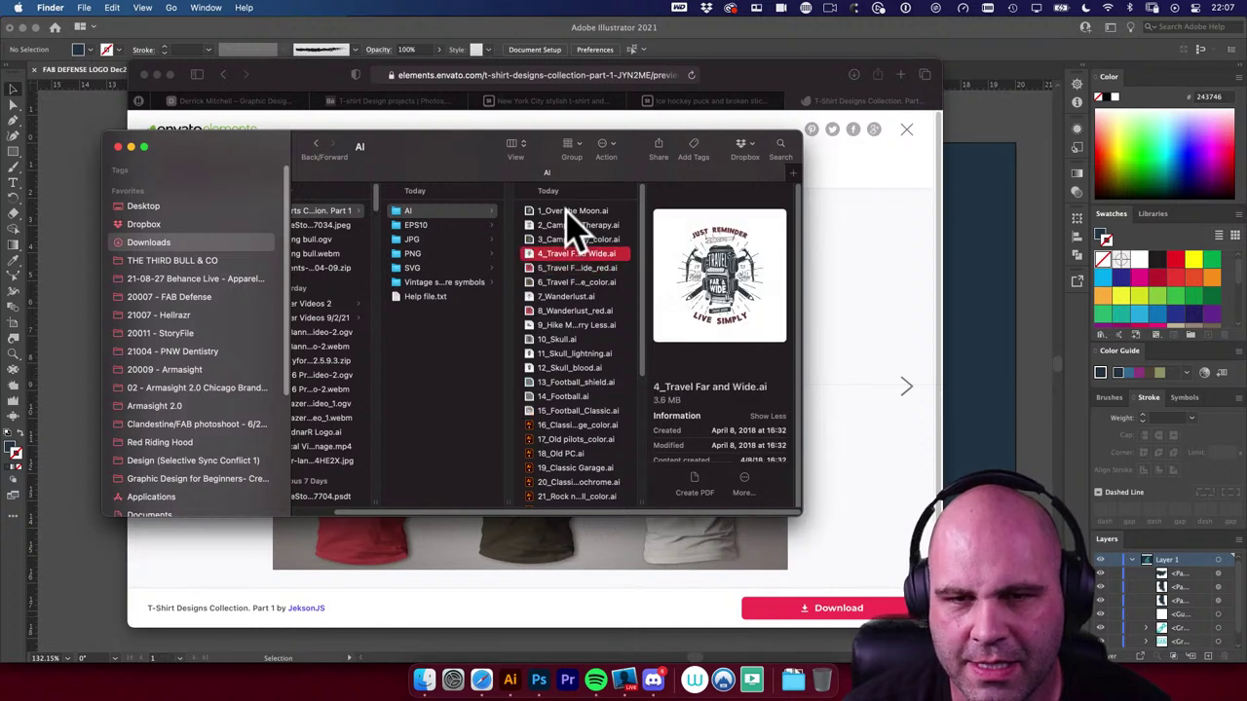
Step: Launch Adobe Bridge 2021 from Spotlight by searching 'bridge'
{"action": "key", "text": "super+space"}
{"action": "type", "text": "br"}
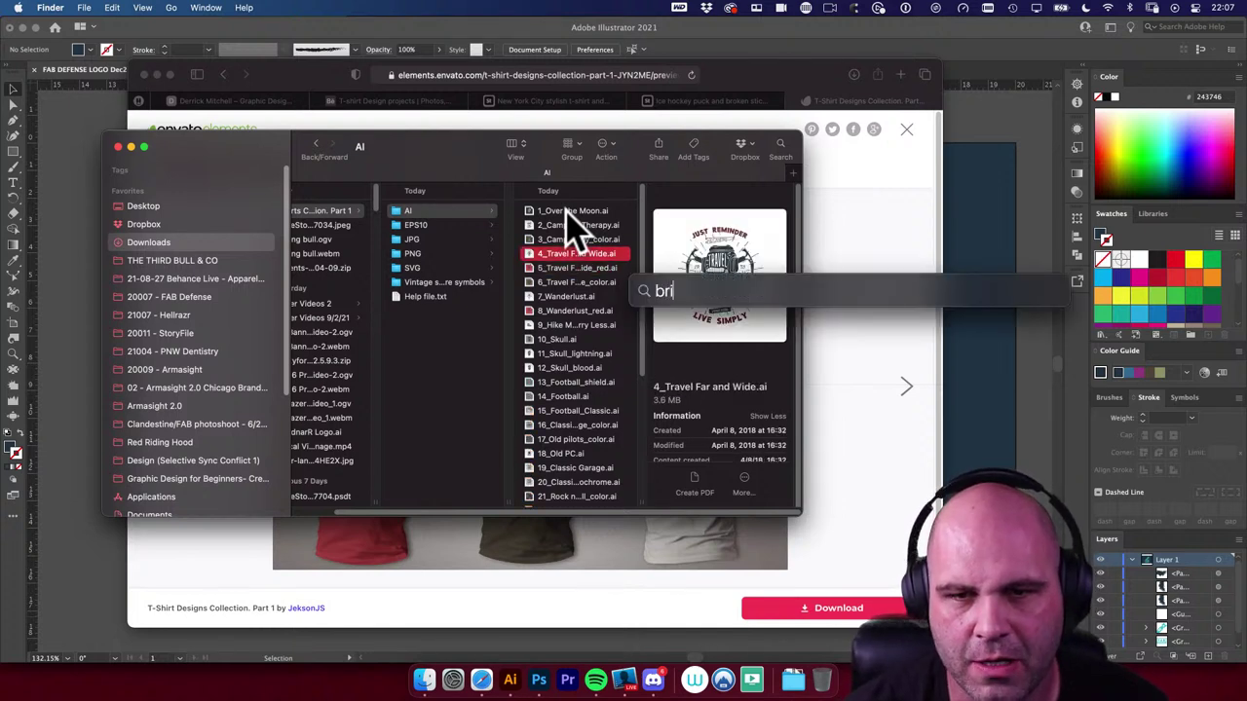
{"action": "type", "text": "idge"}
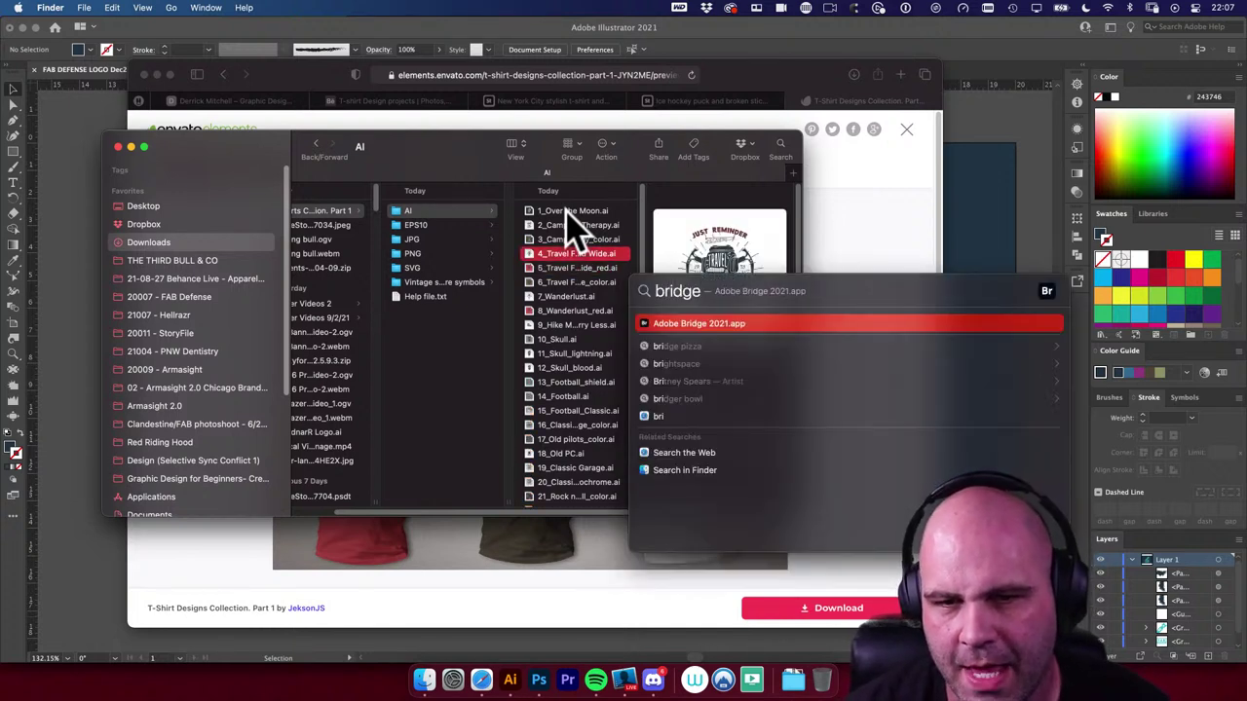
{"action": "key", "text": "Return"}
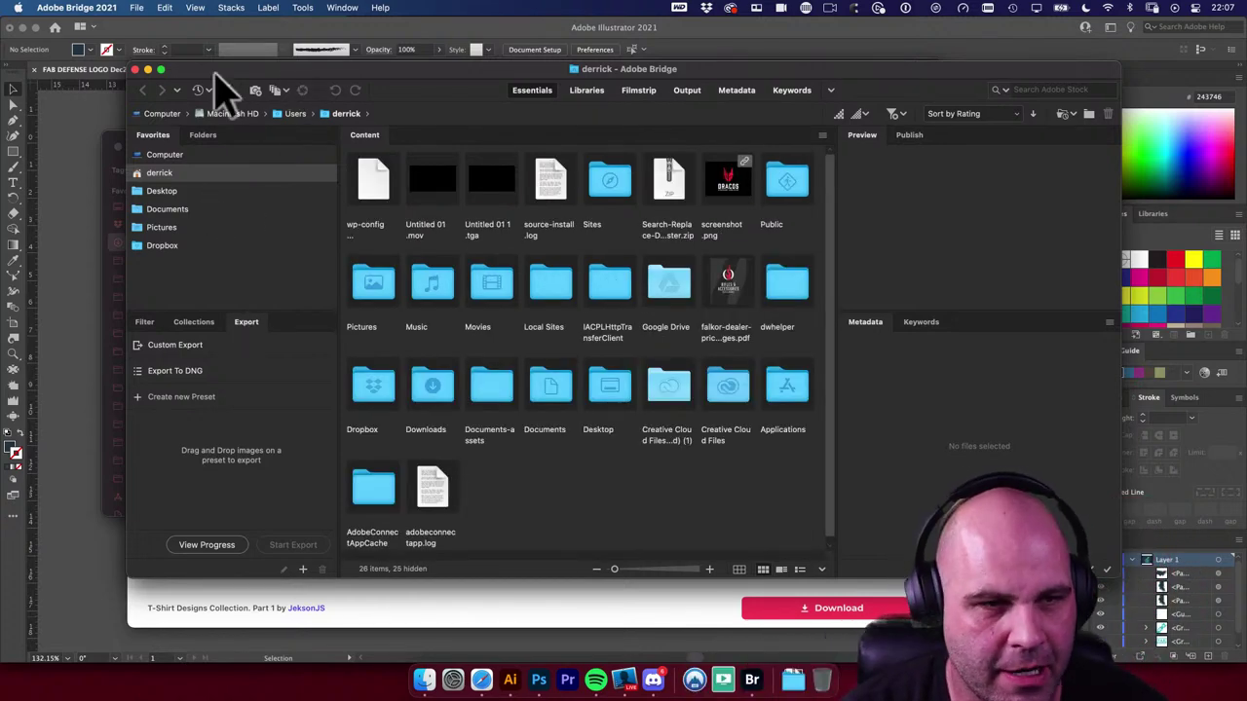
Step: Drag the collection's AI folder from Finder into Bridge and select 37_My Best Vacation
{"action": "left_click", "coordinate": [113, 141]}
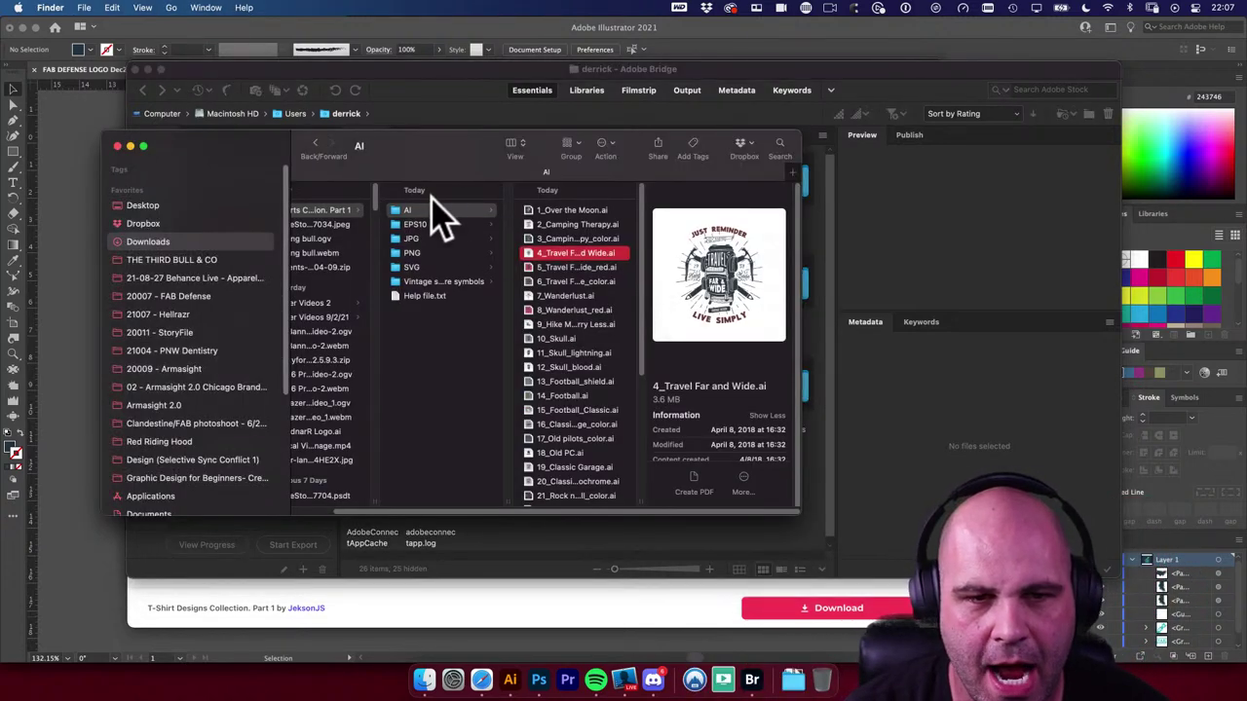
{"action": "scroll", "coordinate": [438, 214], "scroll_direction": "left", "scroll_amount": 2}
{"action": "left_click_drag", "start_coordinate": [435, 226], "coordinate": [752, 678]}
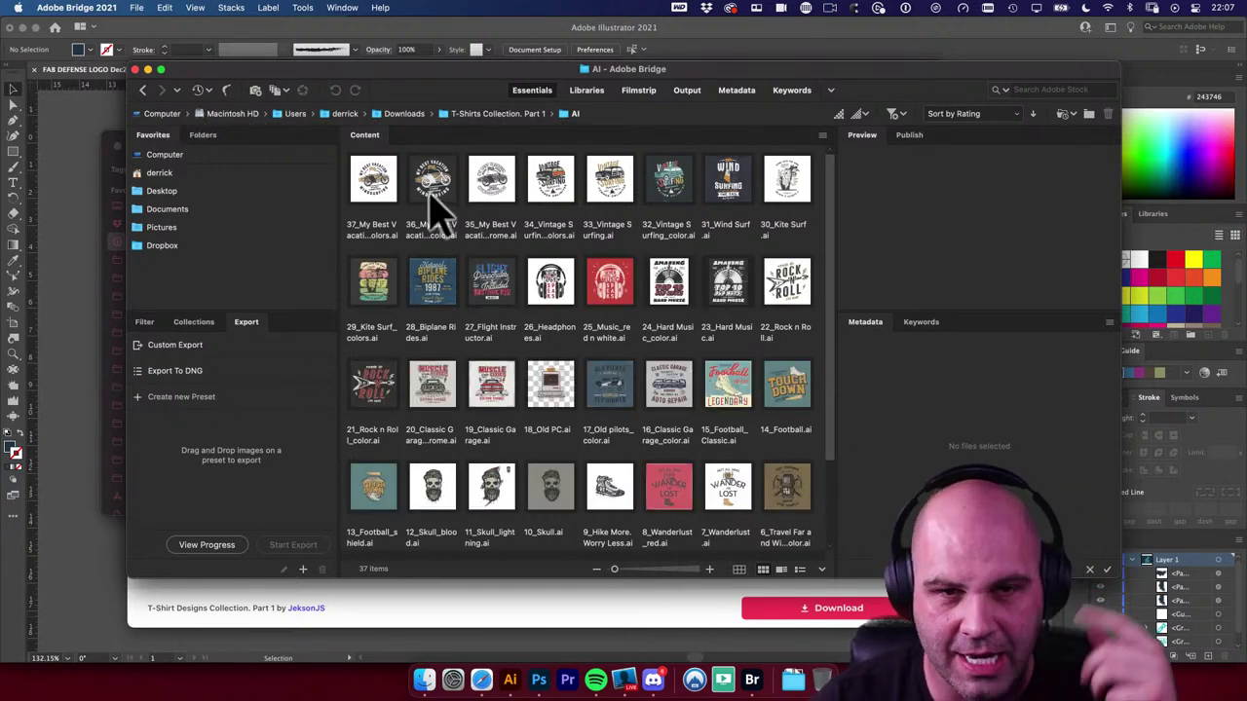
{"action": "left_click", "coordinate": [380, 173]}
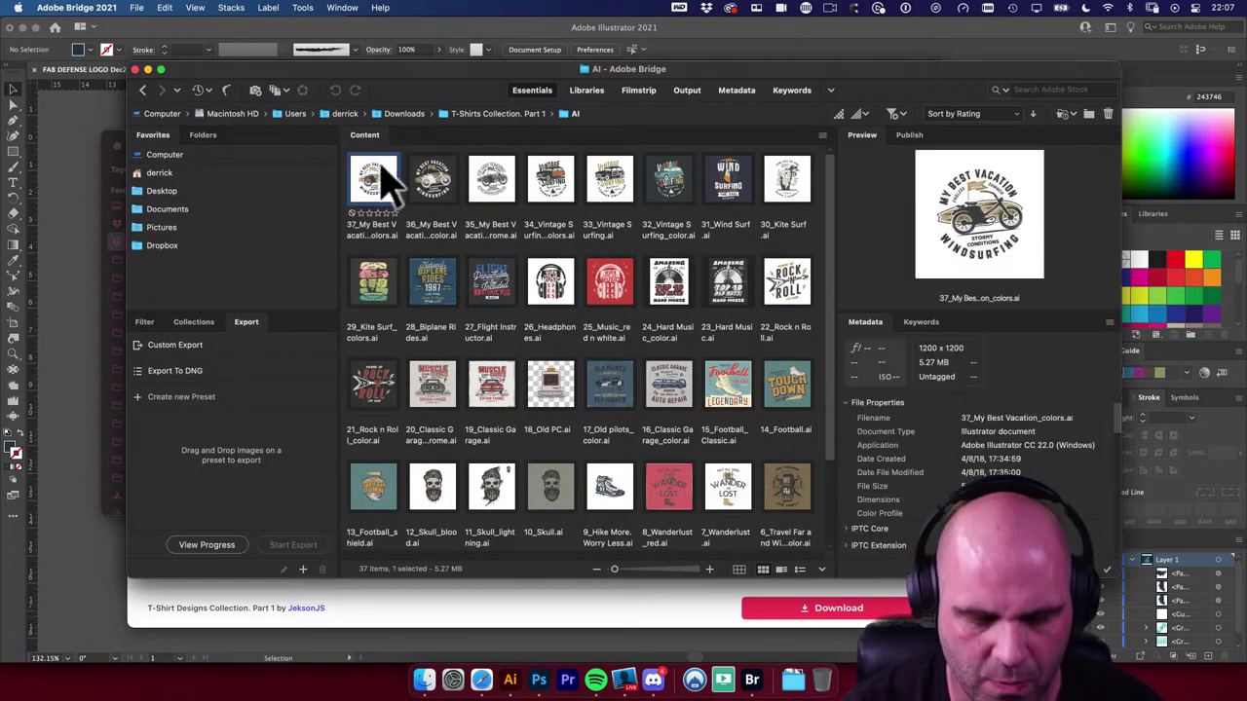
Step: Preview My Best Vacation and the surf logo designs full screen
{"action": "key", "text": "space"}
{"action": "key", "text": "Right"}
{"action": "key", "text": "Right"}
{"action": "key", "text": "Right"}
{"action": "key", "text": "Right"}
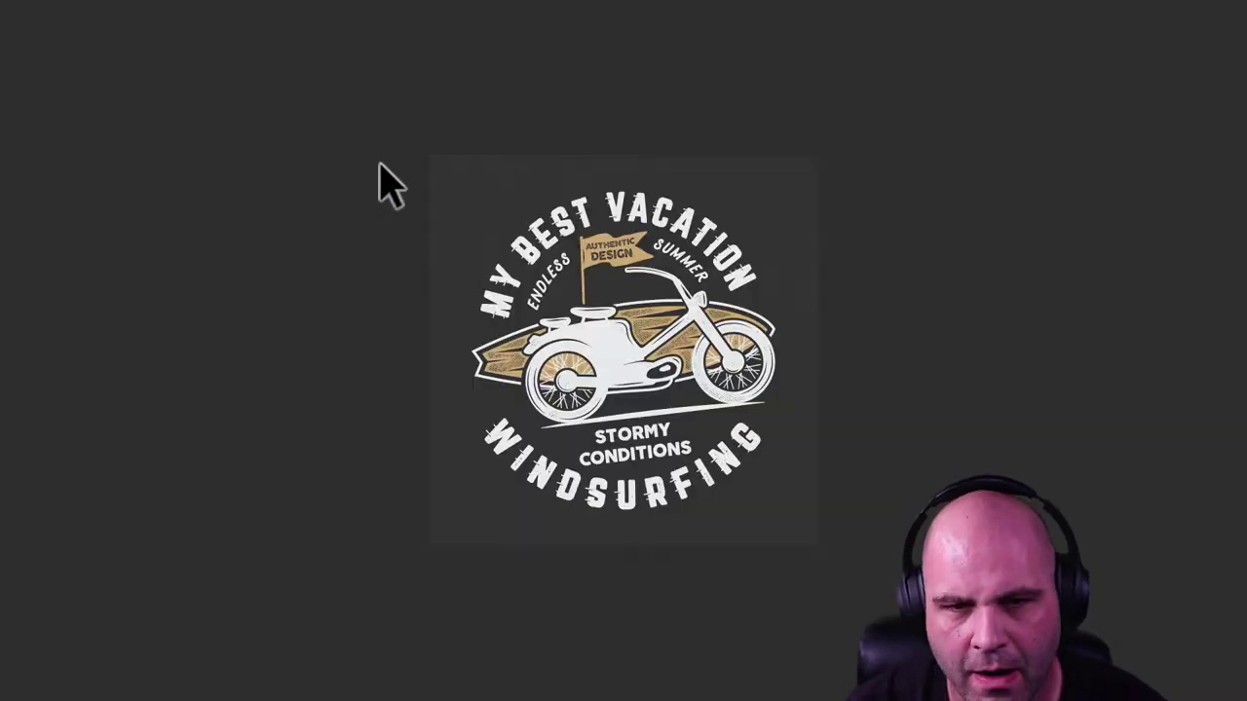
{"action": "key", "text": "Left"}
{"action": "key", "text": "Left"}
{"action": "key", "text": "Left"}
{"action": "key", "text": "Left"}
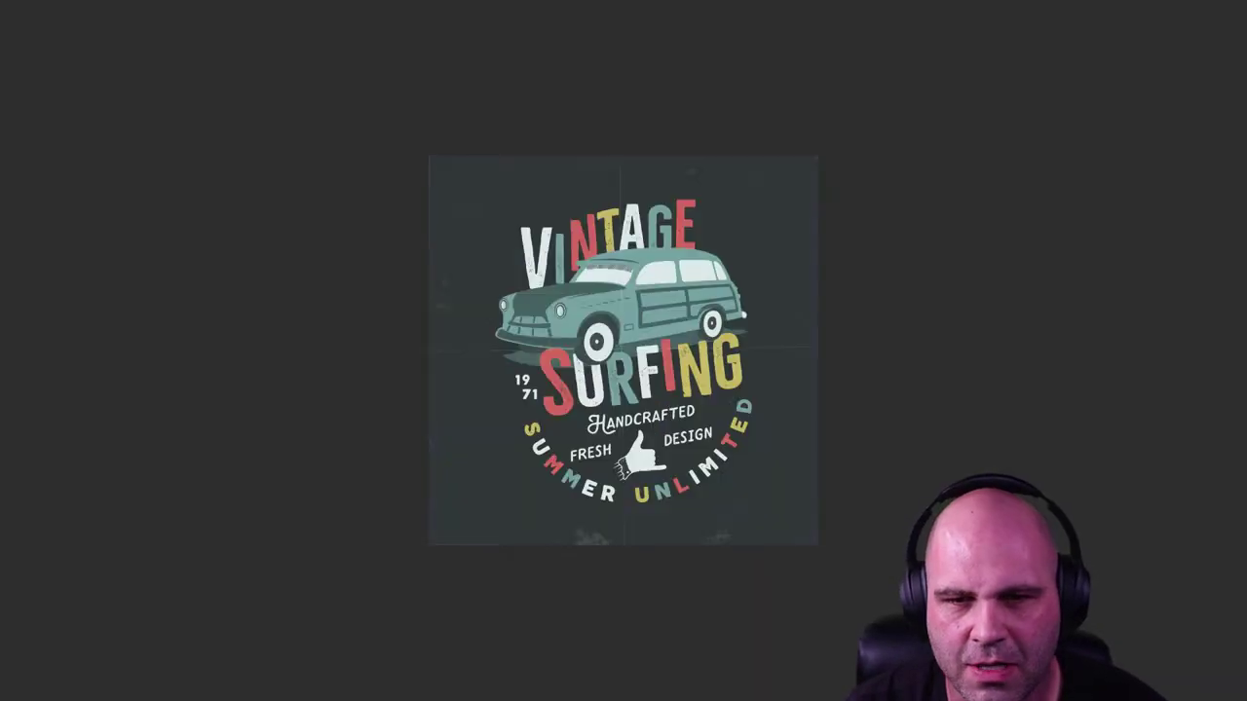
{"action": "key", "text": "Right"}
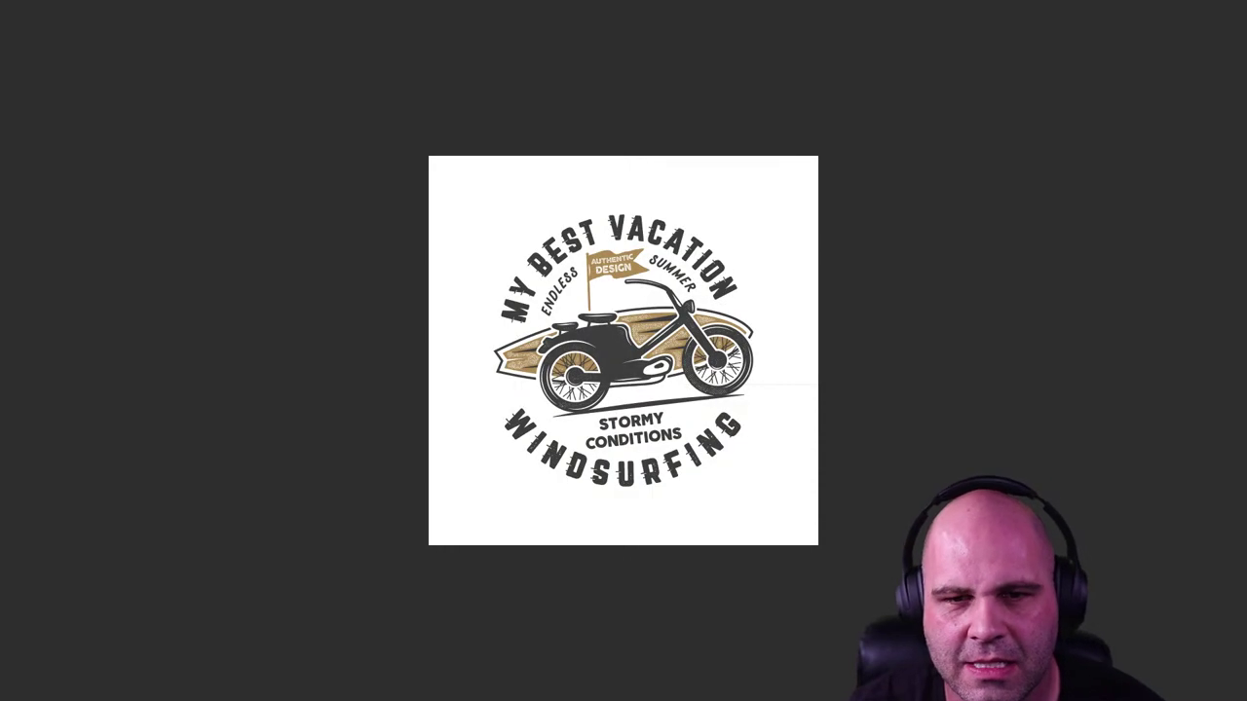
{"action": "key", "text": "space"}
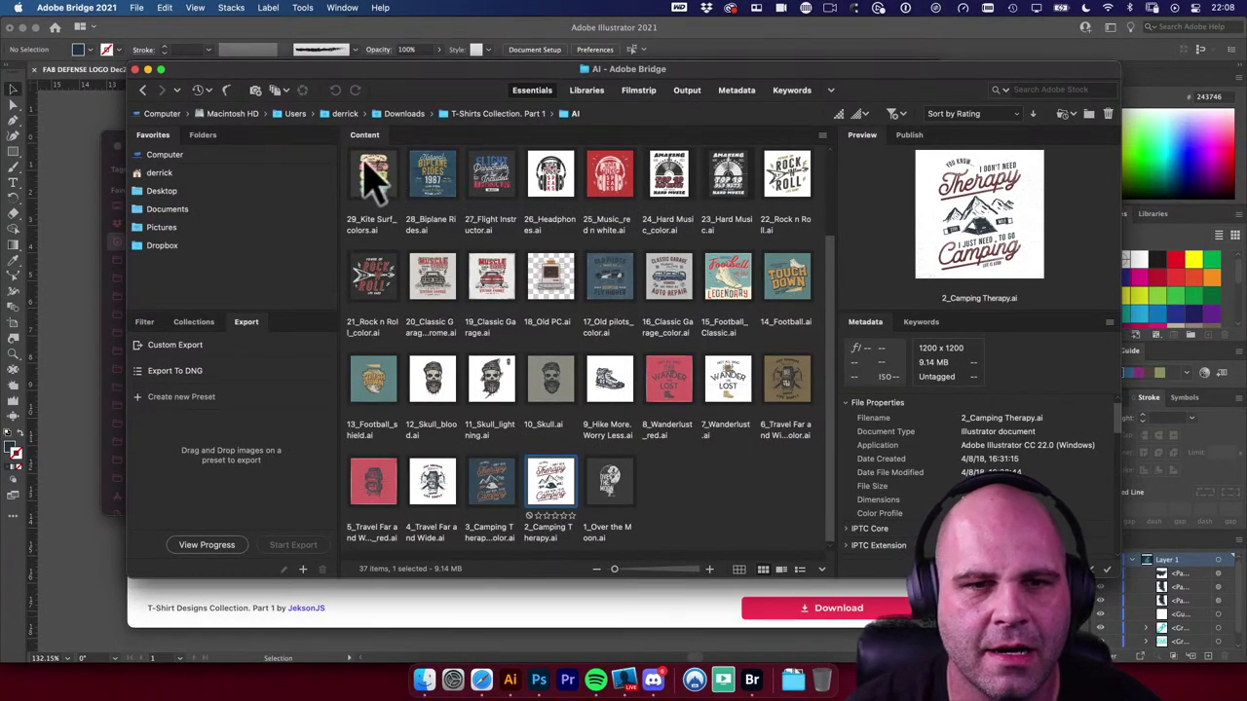
Step: Preview 29_Kite Surf and the biplane, parachute, music and Rock 'n' Roll designs full screen
{"action": "left_click", "coordinate": [374, 177]}
{"action": "key", "text": "space"}
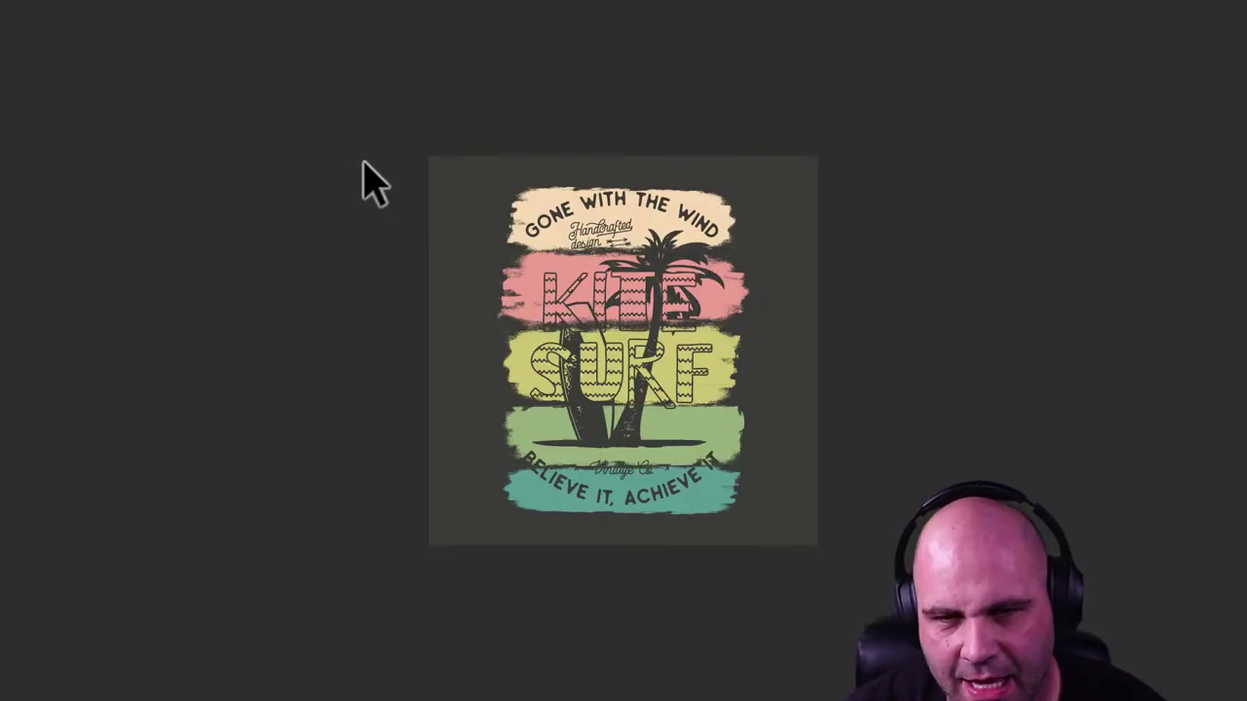
{"action": "key", "text": "Right"}
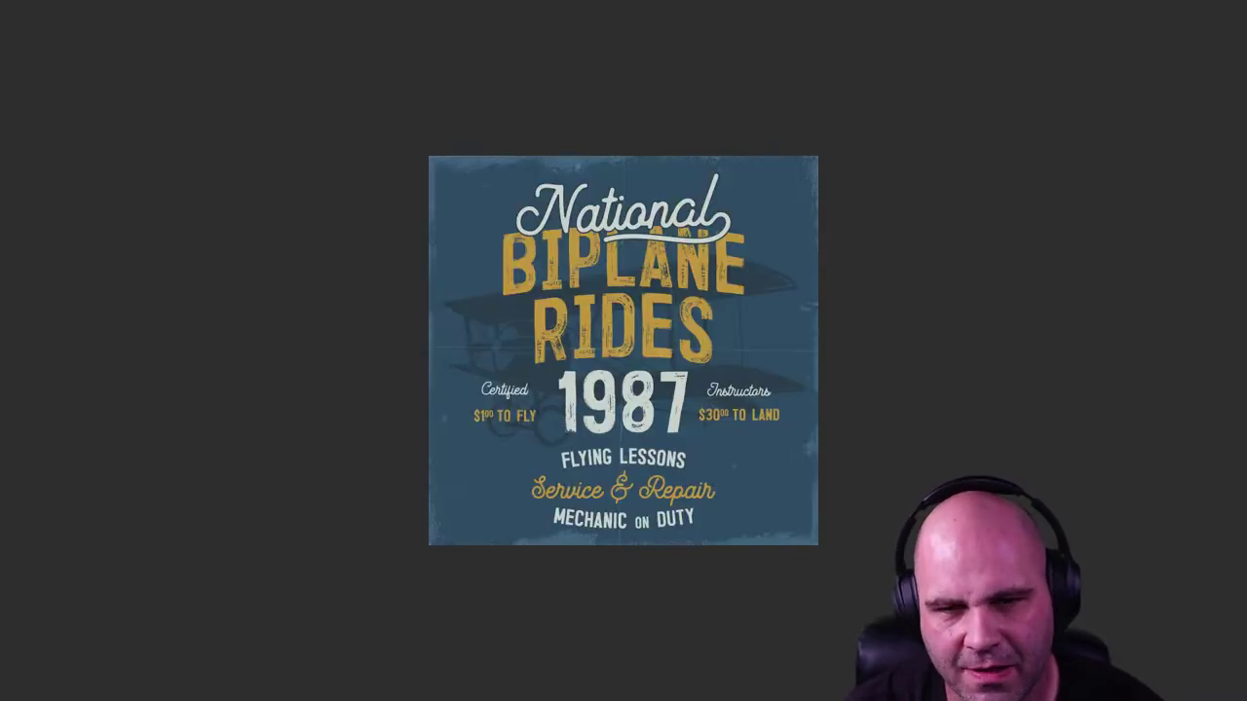
{"action": "key", "text": "Right"}
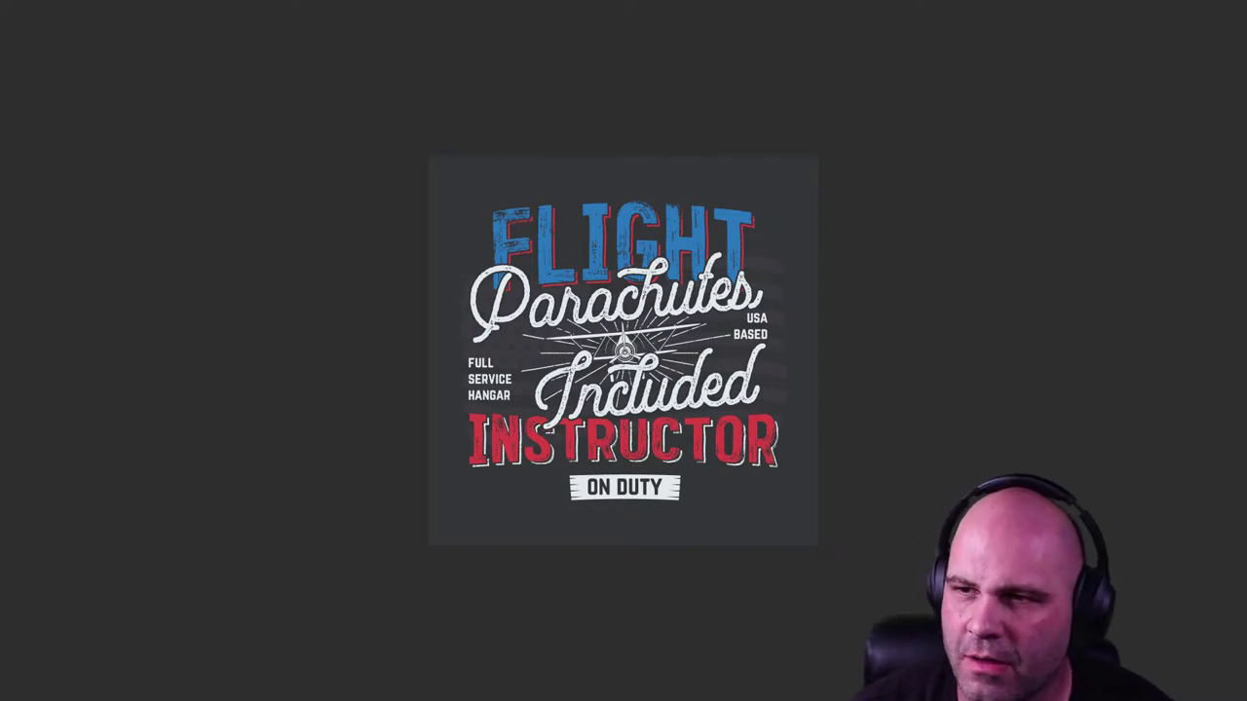
{"action": "key", "text": "Right"}
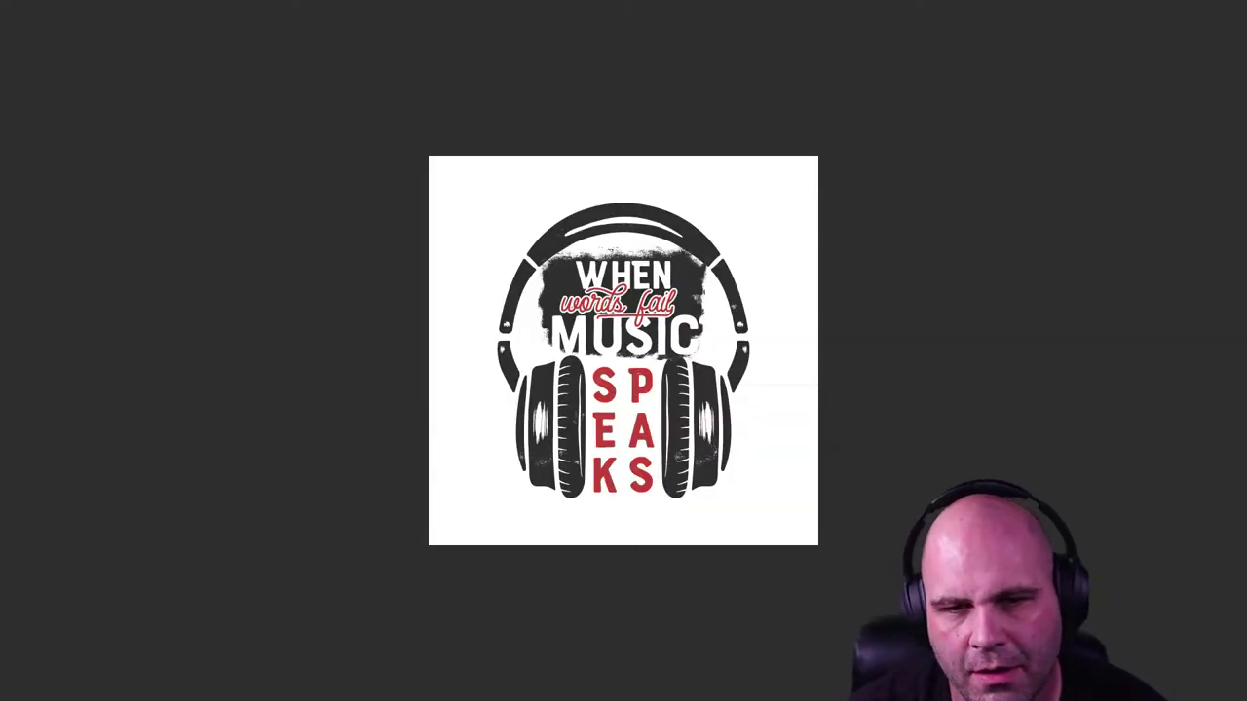
{"action": "key", "text": "Right"}
{"action": "key", "text": "Right"}
{"action": "key", "text": "Right"}
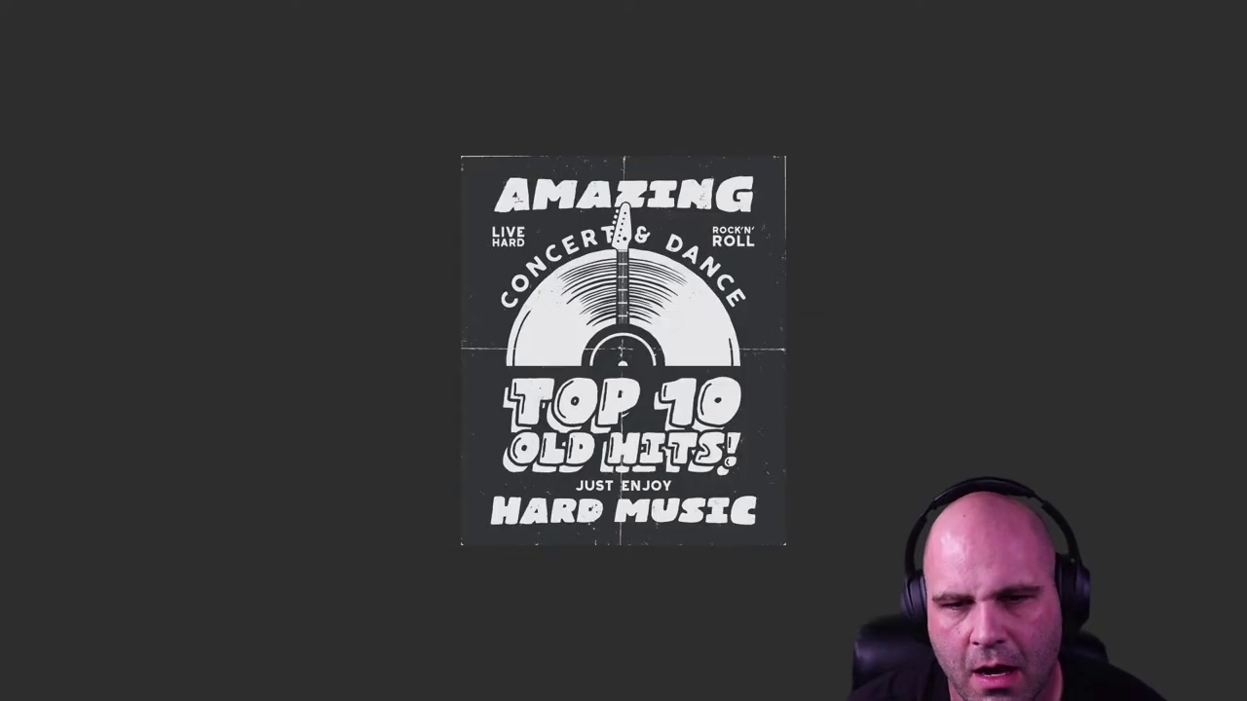
{"action": "key", "text": "Right"}
{"action": "key", "text": "Right"}
{"action": "key", "text": "Right"}
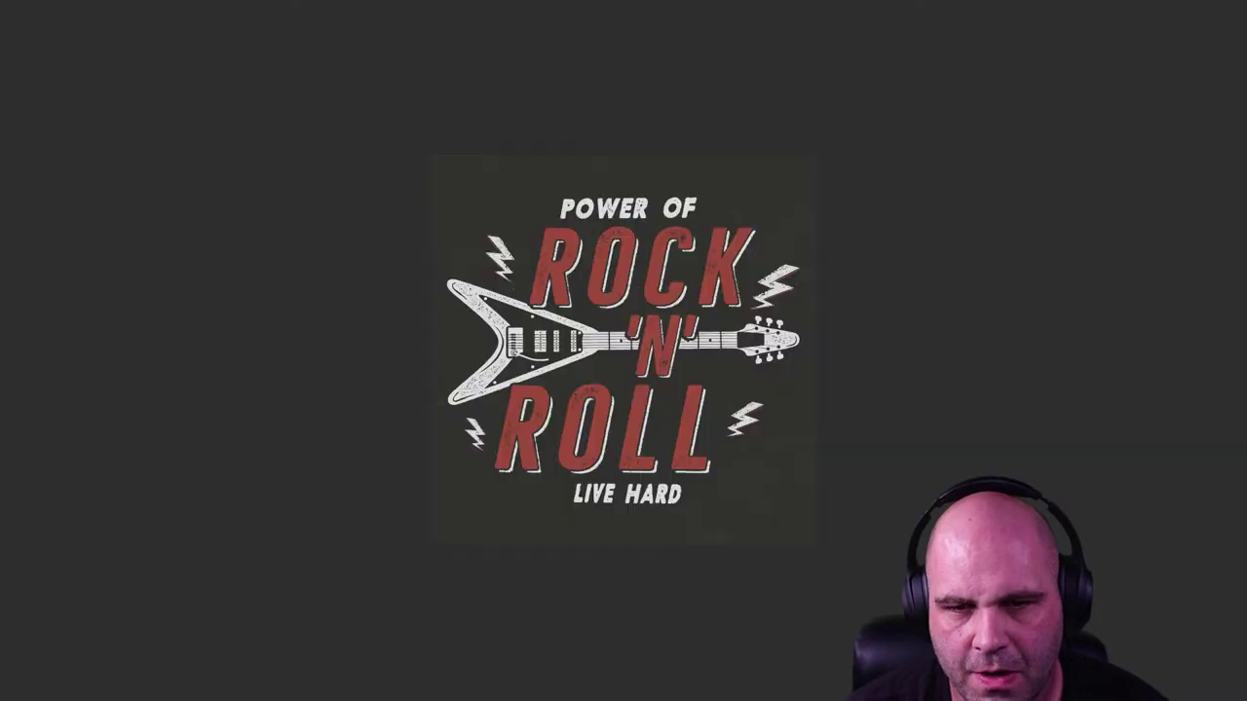
Step: Continue through Old Pilots, American Football and skull designs to the Travel Far & Wide badge
{"action": "key", "text": "Right"}
{"action": "key", "text": "Right"}
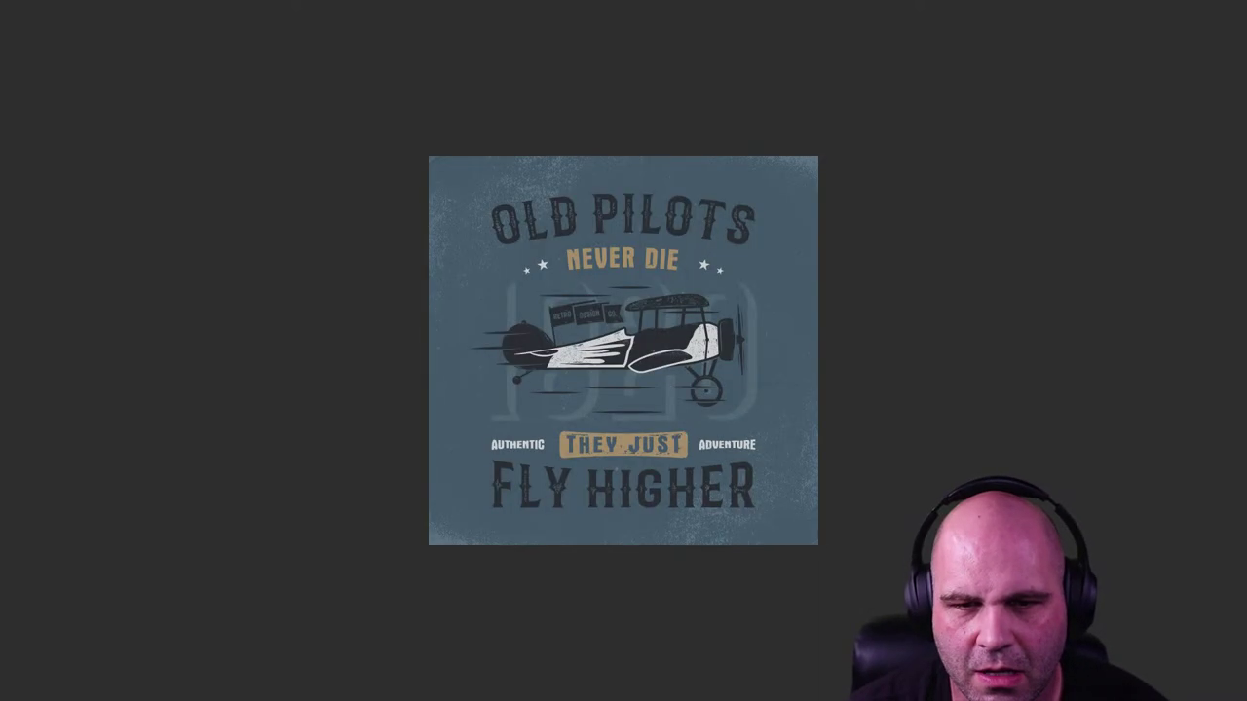
{"action": "key", "text": "Left"}
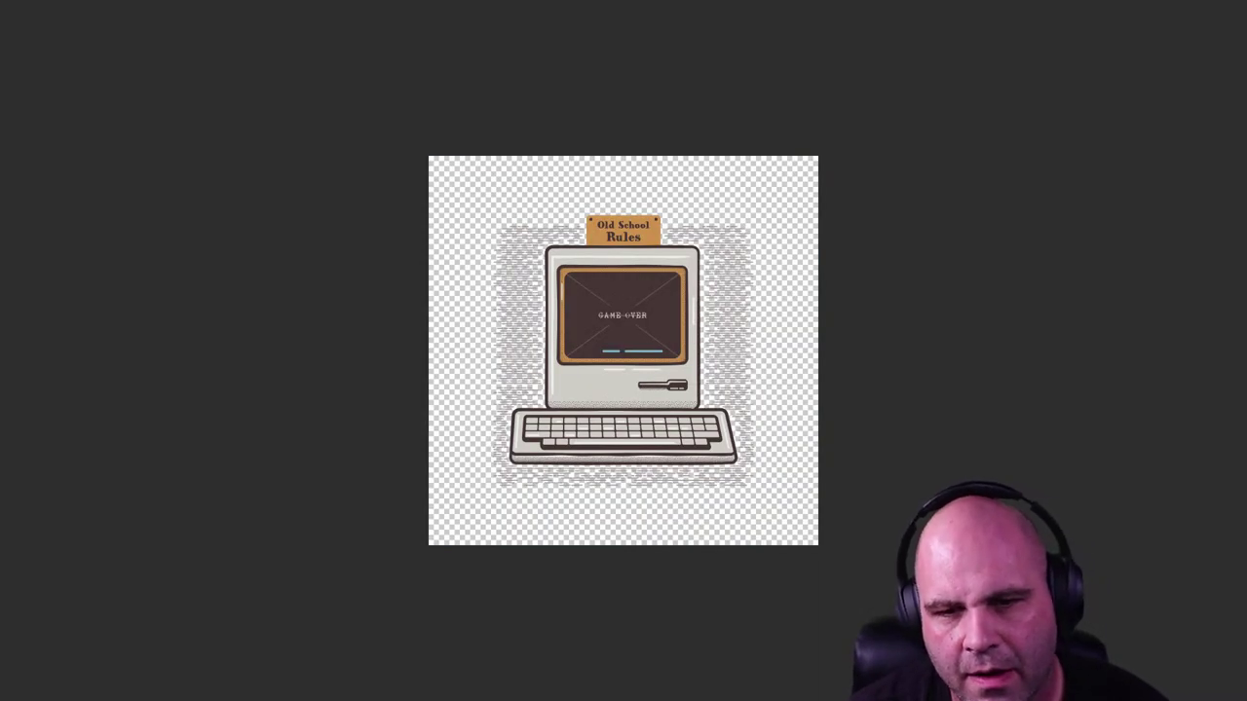
{"action": "key", "text": "Right"}
{"action": "key", "text": "Left"}
{"action": "key", "text": "Right"}
{"action": "key", "text": "Right"}
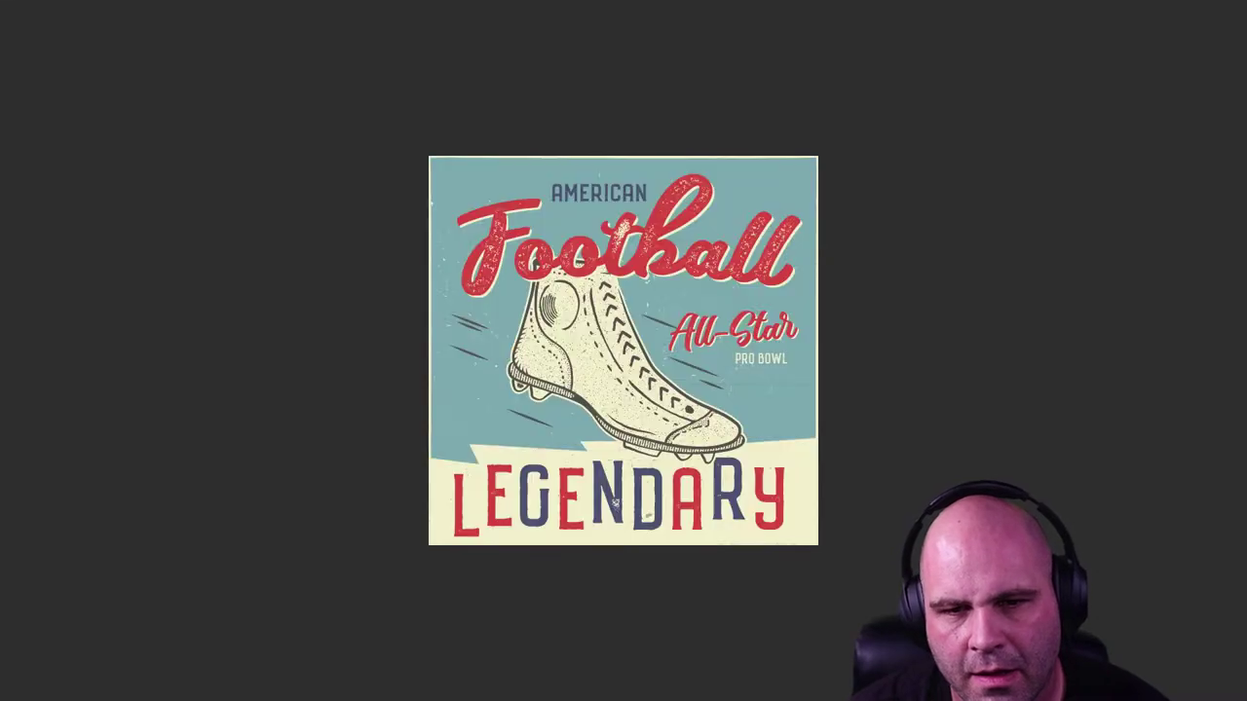
{"action": "key", "text": "Right"}
{"action": "key", "text": "Right"}
{"action": "key", "text": "Right"}
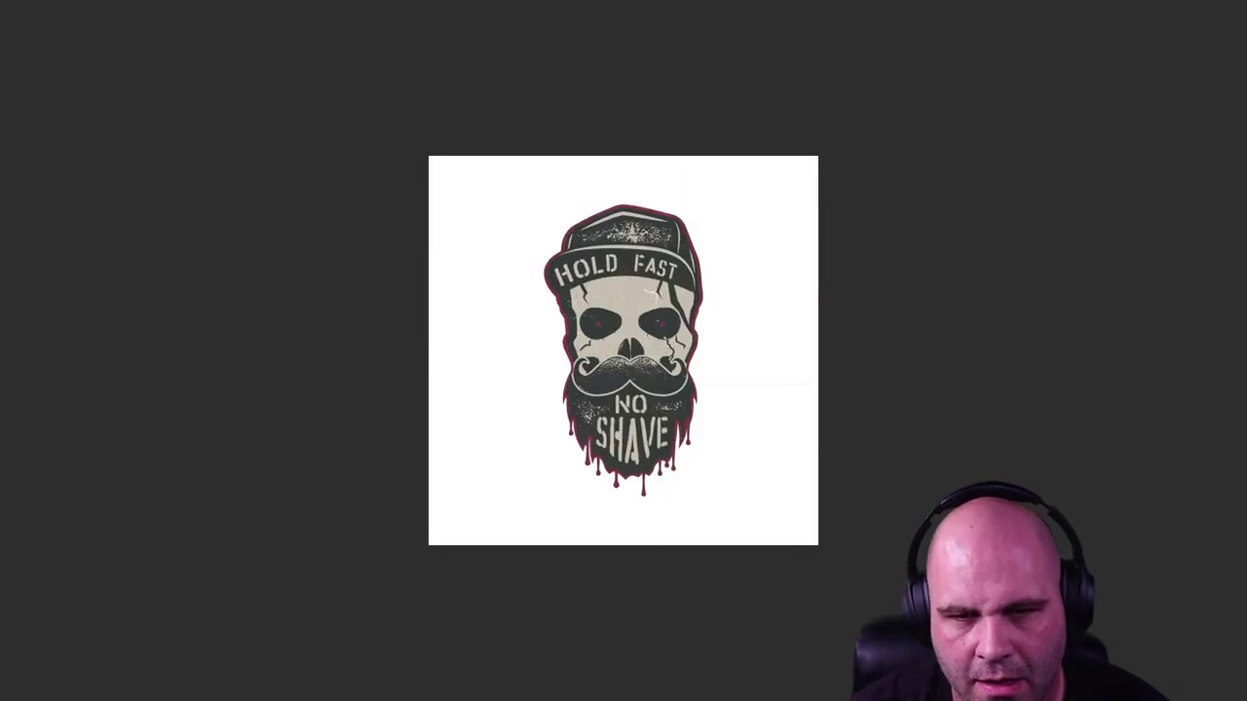
{"action": "key", "text": "Right"}
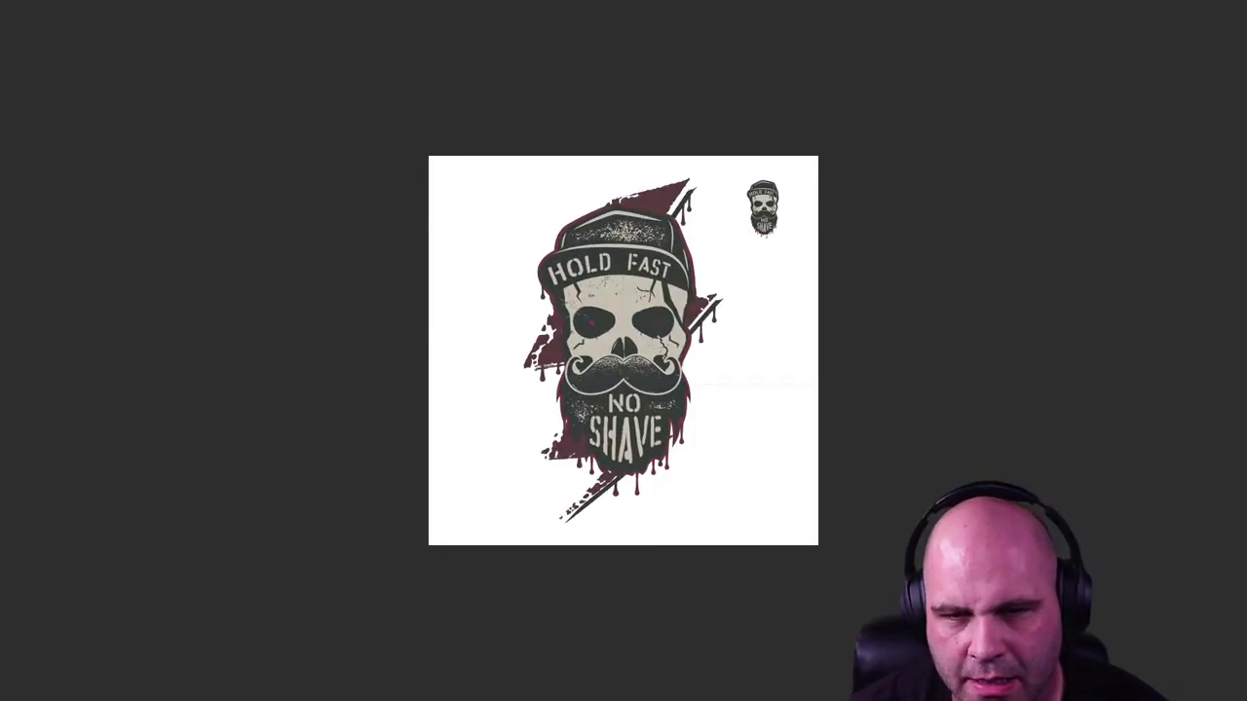
{"action": "key", "text": "Right"}
{"action": "key", "text": "Right"}
{"action": "key", "text": "Right"}
{"action": "key", "text": "Right"}
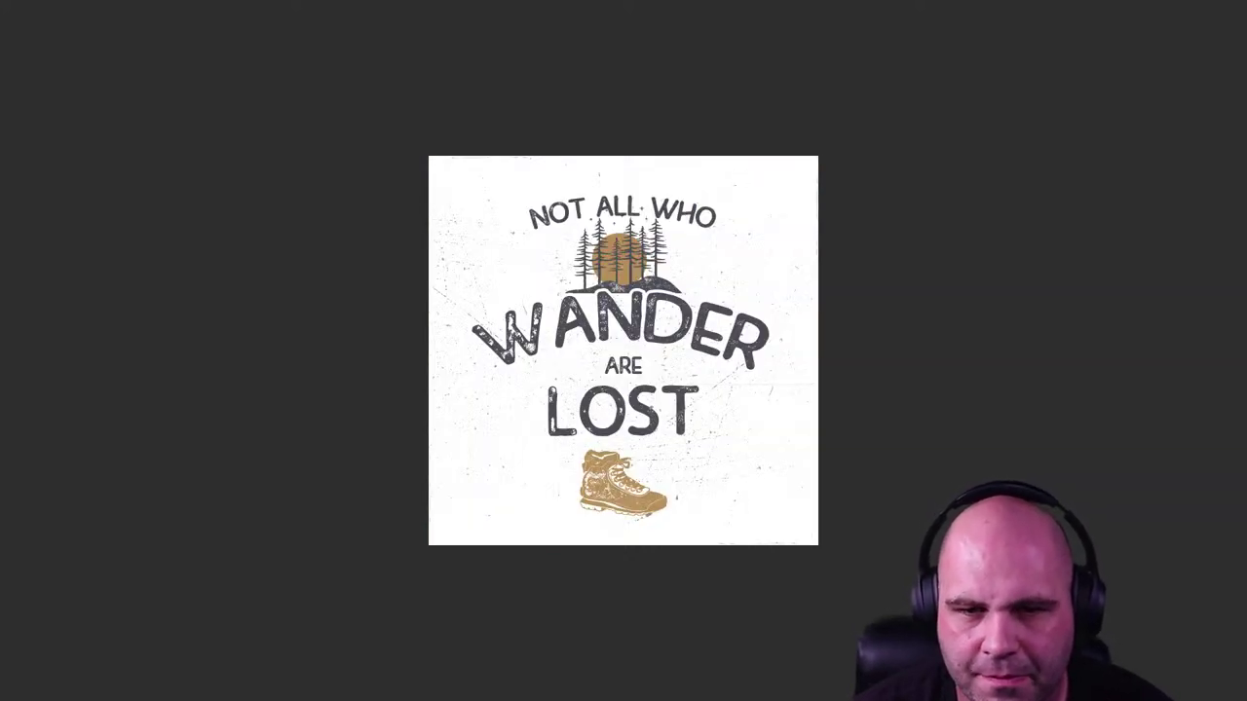
{"action": "key", "text": "Right"}
{"action": "key", "text": "Right"}
{"action": "key", "text": "Right"}
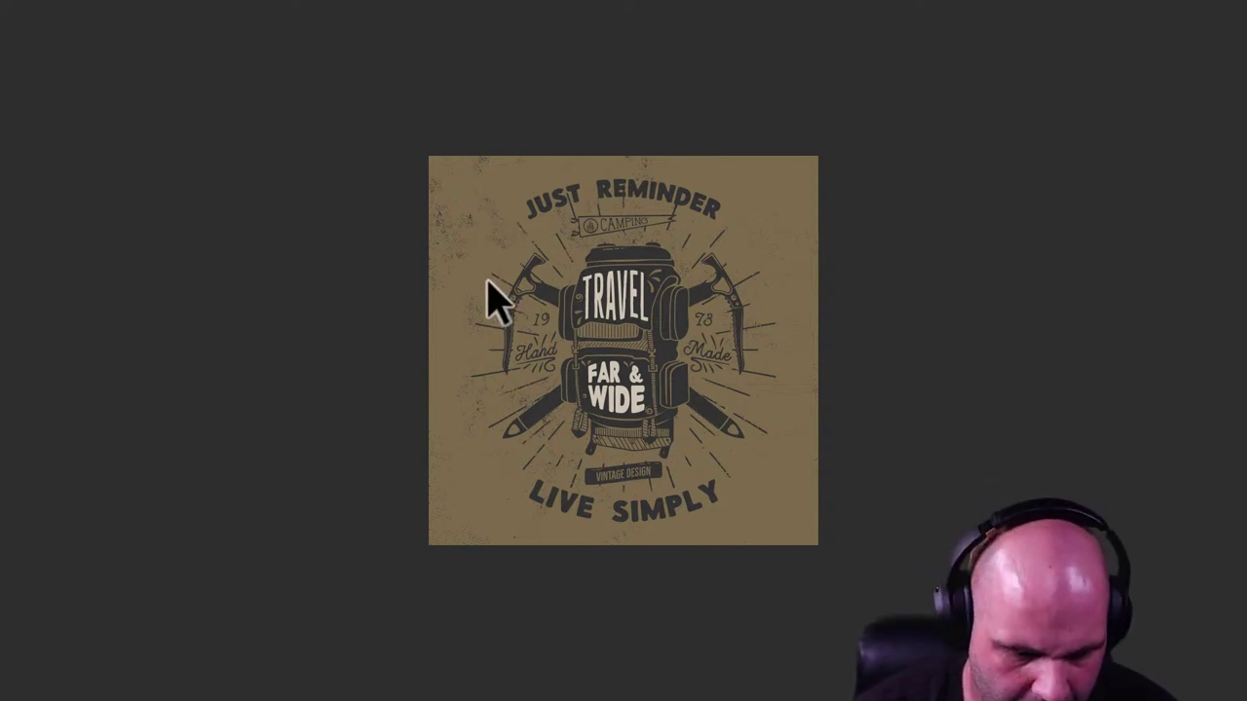
{"action": "key", "text": "space"}
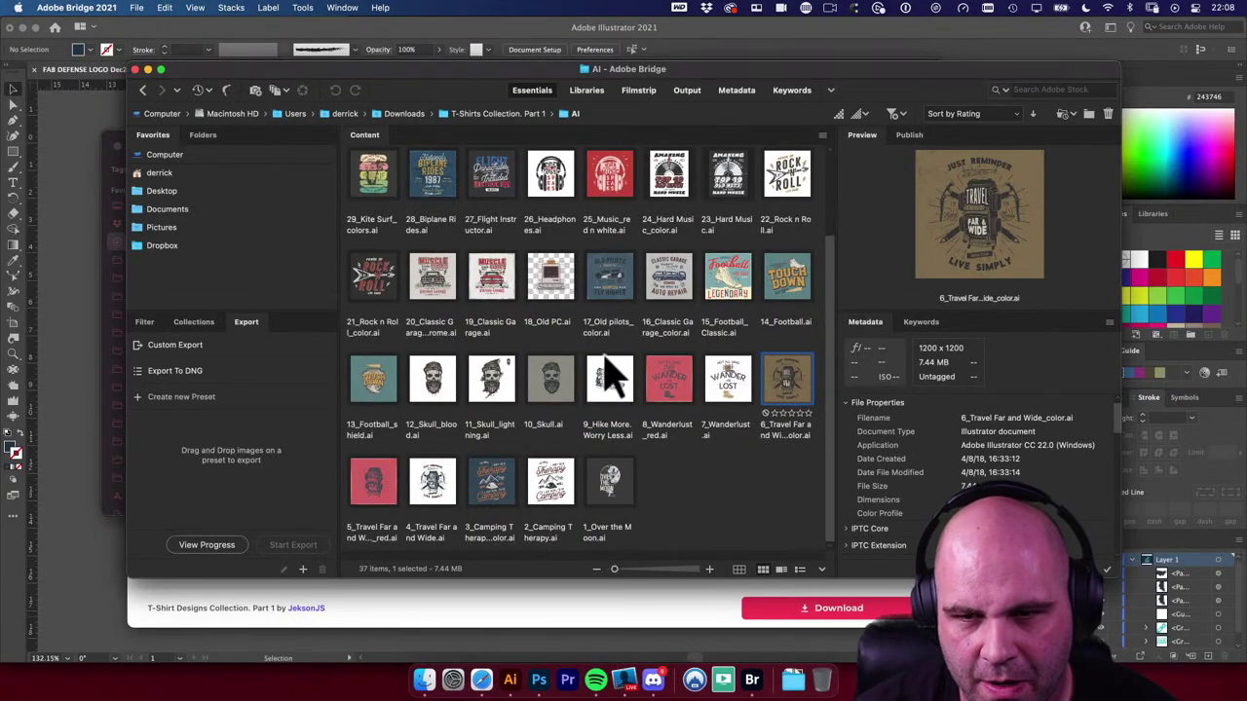
Step: Open 6_Travel Far and Wide_color.ai in Illustrator and inspect the backpack artwork
{"action": "double_click", "coordinate": [802, 395]}
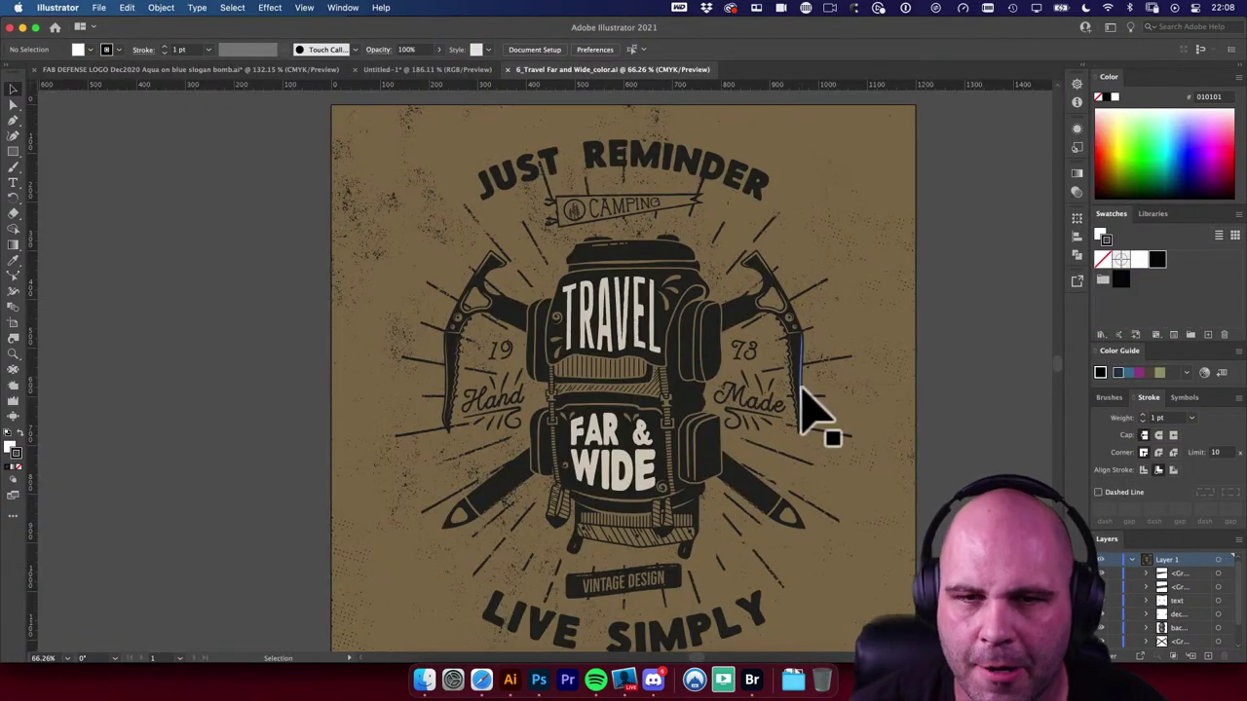
{"action": "left_click", "coordinate": [667, 368]}
{"action": "mouse_move", "coordinate": [542, 380]}
{"action": "left_mouse_down"}
{"action": "mouse_move", "coordinate": [531, 375]}
{"action": "mouse_move", "coordinate": [538, 361]}
{"action": "mouse_move", "coordinate": [556, 376]}
{"action": "left_mouse_up"}
{"action": "left_click", "coordinate": [736, 407]}
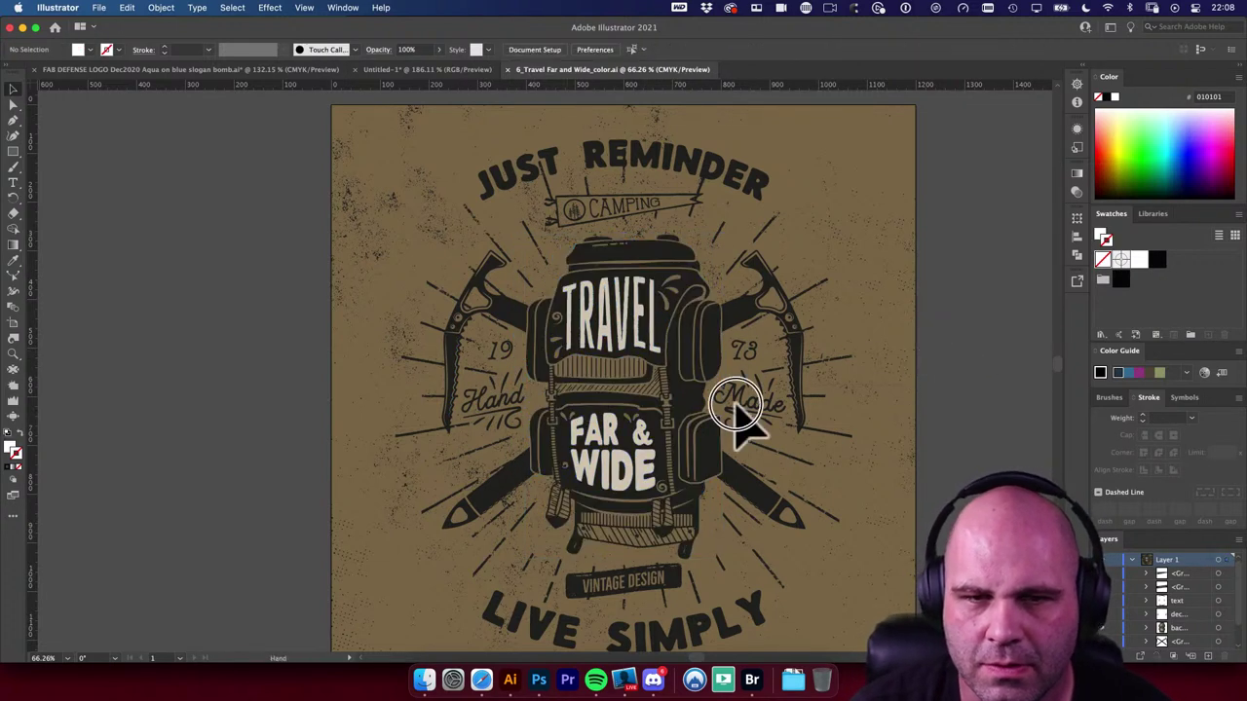
{"action": "scroll", "coordinate": [682, 418], "scroll_direction": "right", "scroll_amount": 5}
{"action": "scroll", "coordinate": [702, 345], "scroll_direction": "down", "scroll_amount": 1}
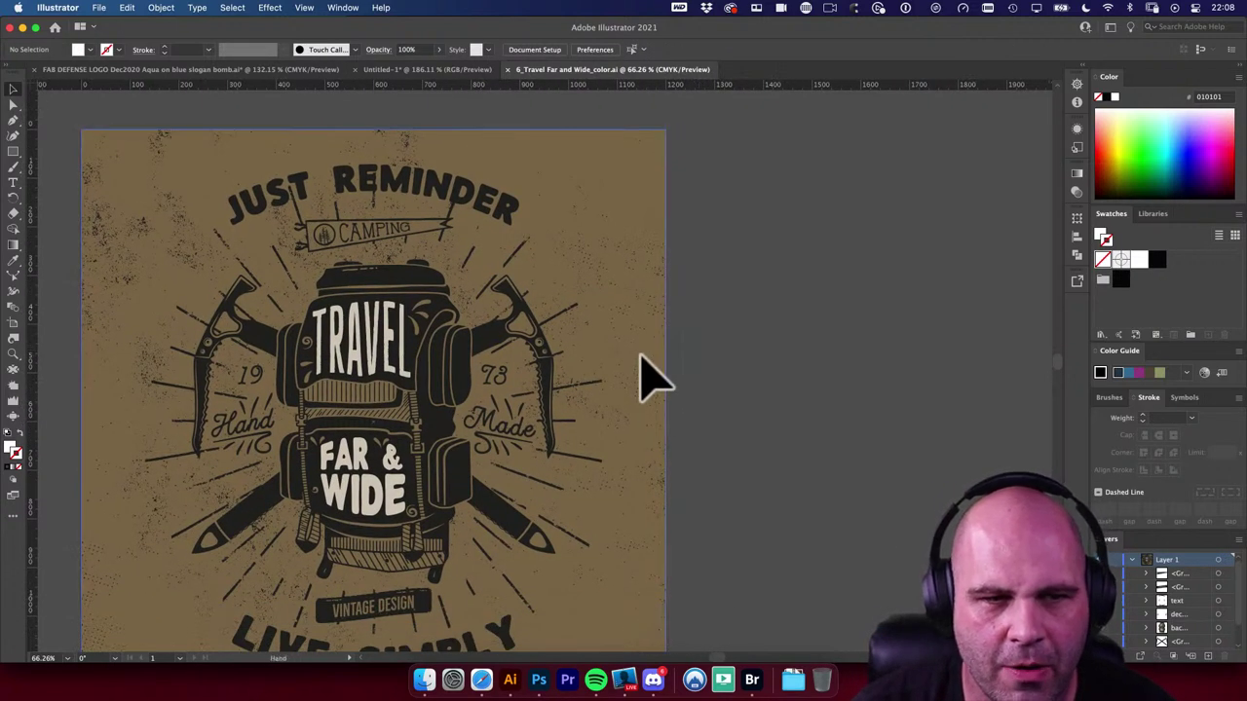
{"action": "scroll", "coordinate": [643, 375], "scroll_direction": "left", "scroll_amount": 3}
{"action": "scroll", "coordinate": [419, 273], "scroll_direction": "left", "scroll_amount": 1}
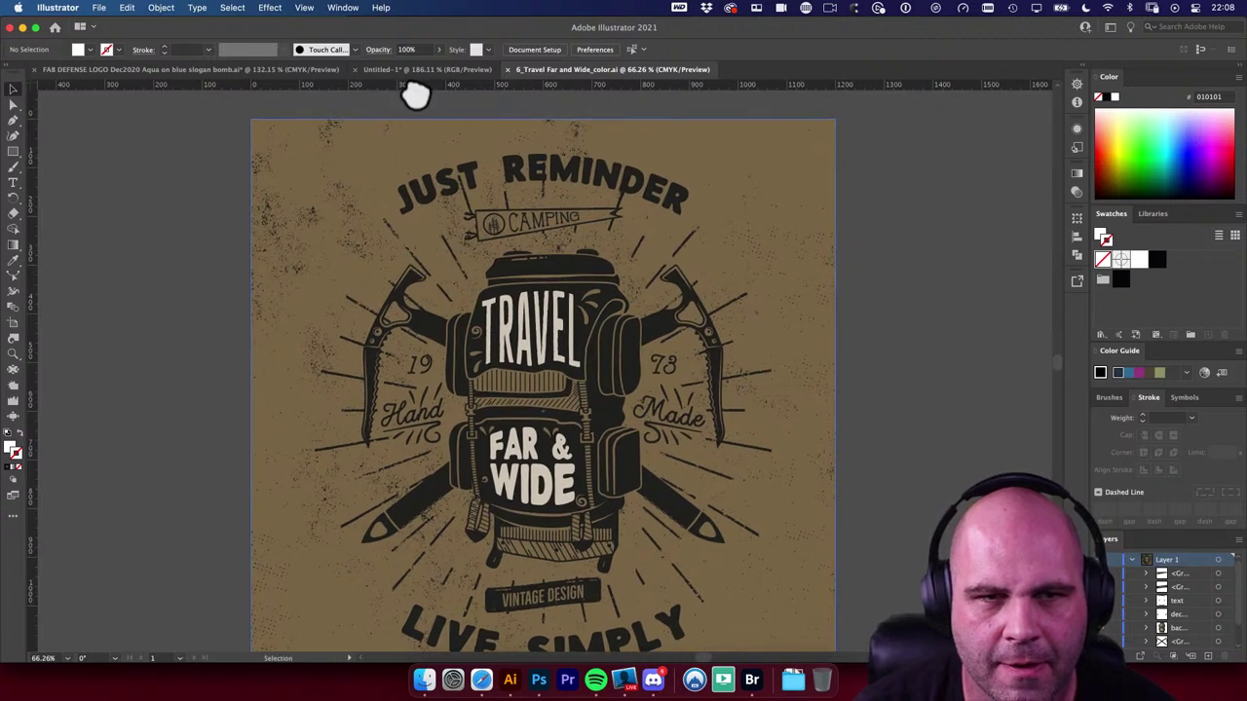
Step: Check the FAB DEFENSE LOGO and untitled documents, then return to the Travel Far and Wide document
{"action": "left_click", "coordinate": [255, 71]}
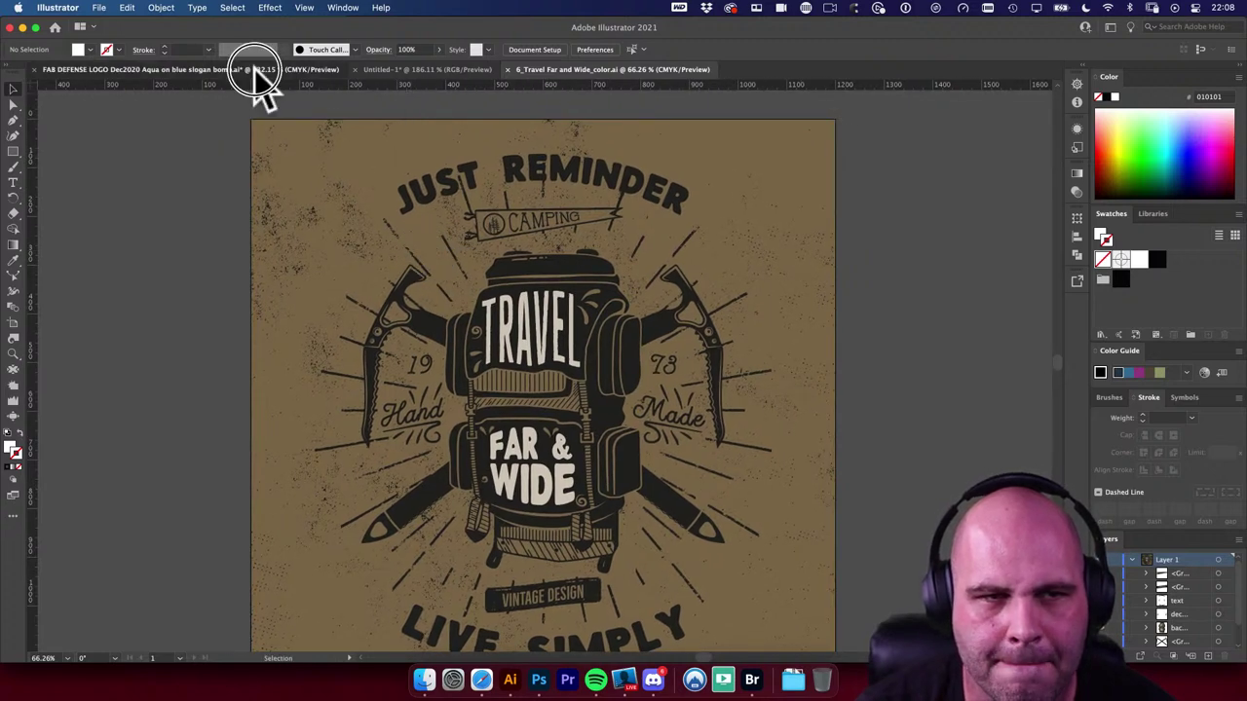
{"action": "left_click", "coordinate": [435, 71]}
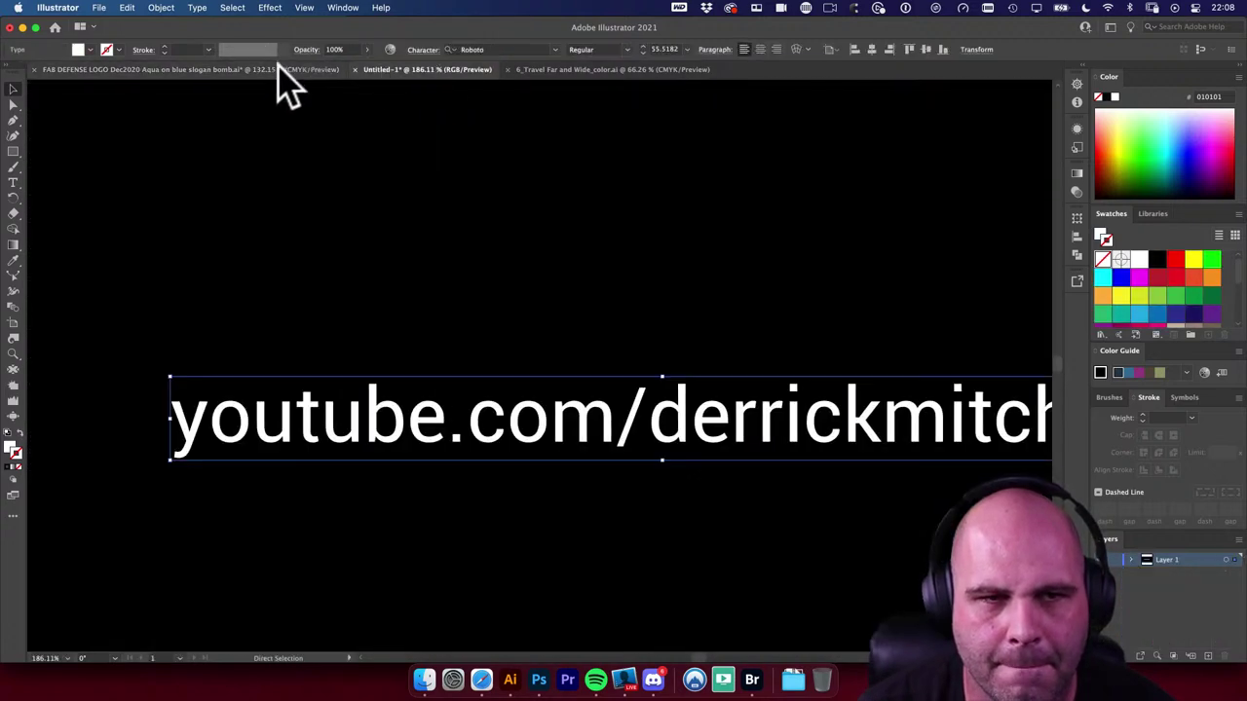
{"action": "scroll", "coordinate": [417, 244], "scroll_direction": "right", "scroll_amount": 2}
{"action": "scroll", "coordinate": [476, 272], "scroll_direction": "down", "scroll_amount": 2}
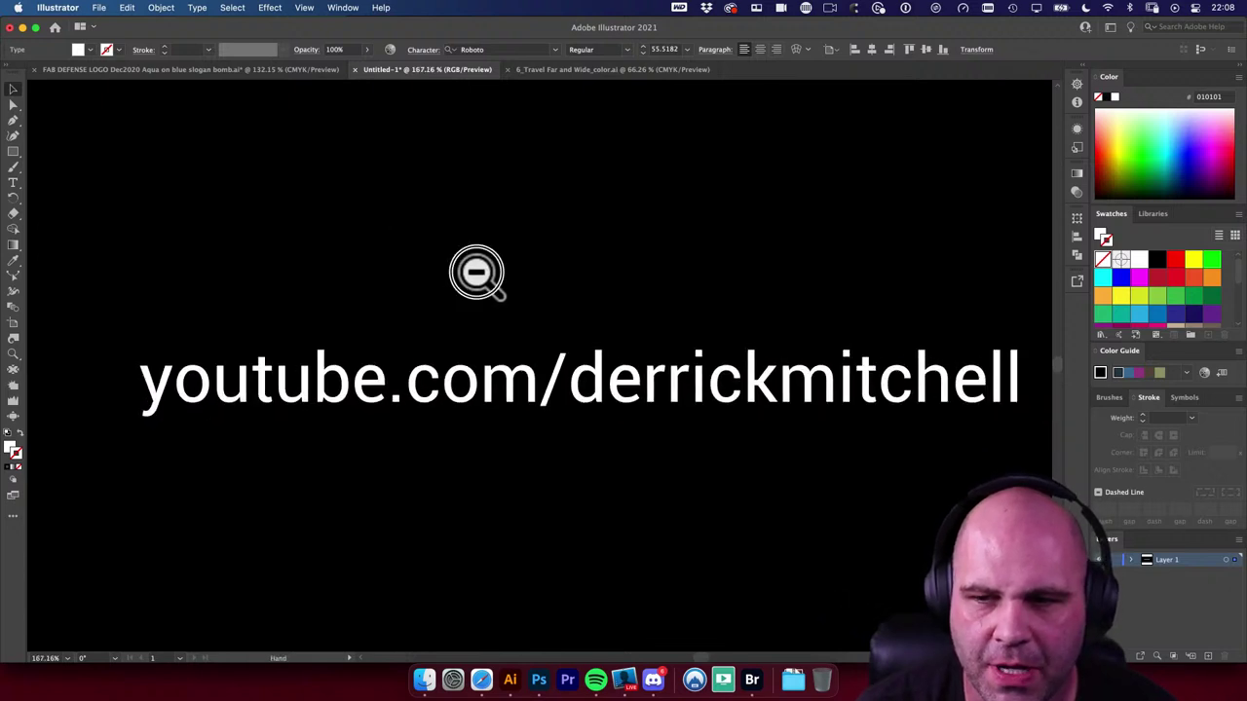
{"action": "left_click_drag", "start_coordinate": [476, 273], "coordinate": [448, 283]}
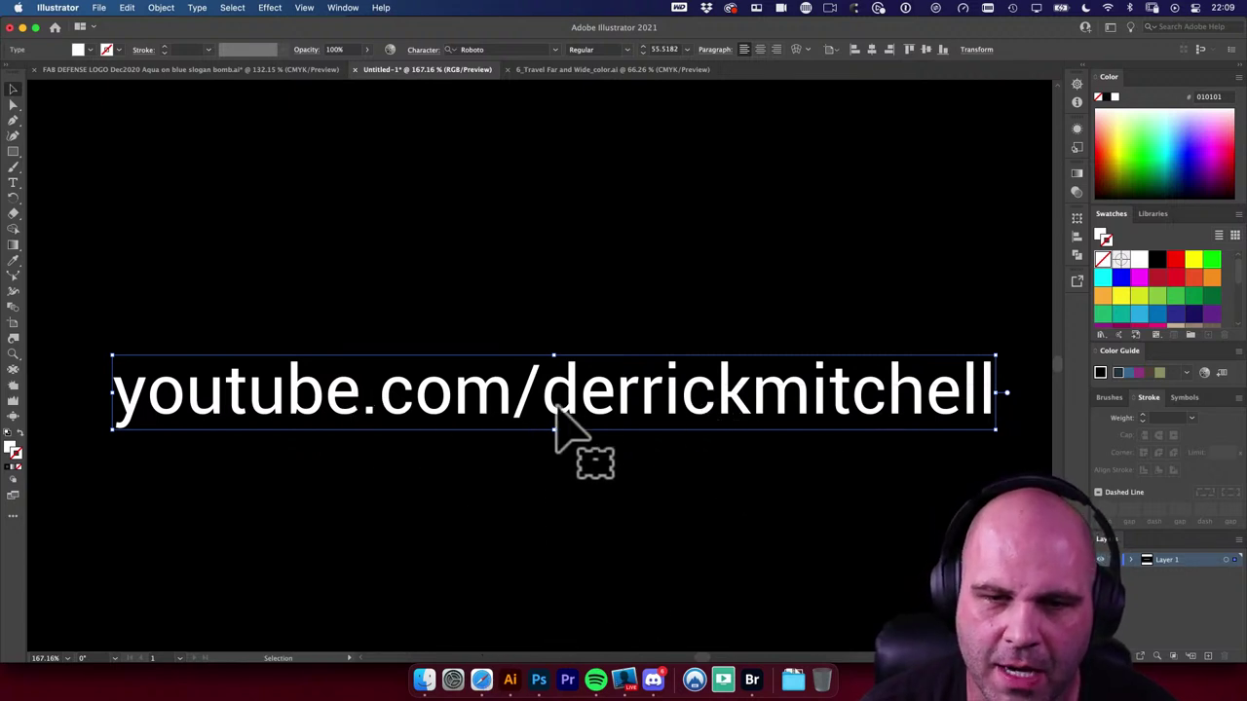
{"action": "left_click", "coordinate": [575, 70]}
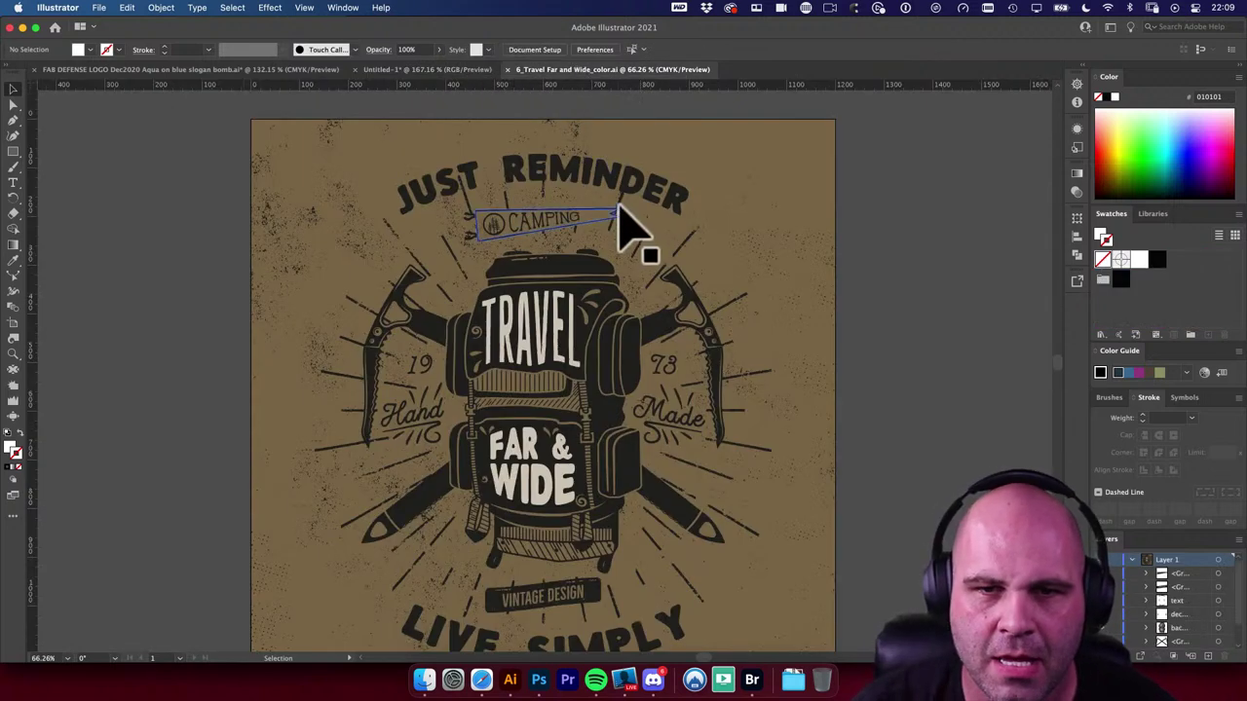
{"action": "left_click", "coordinate": [638, 205]}
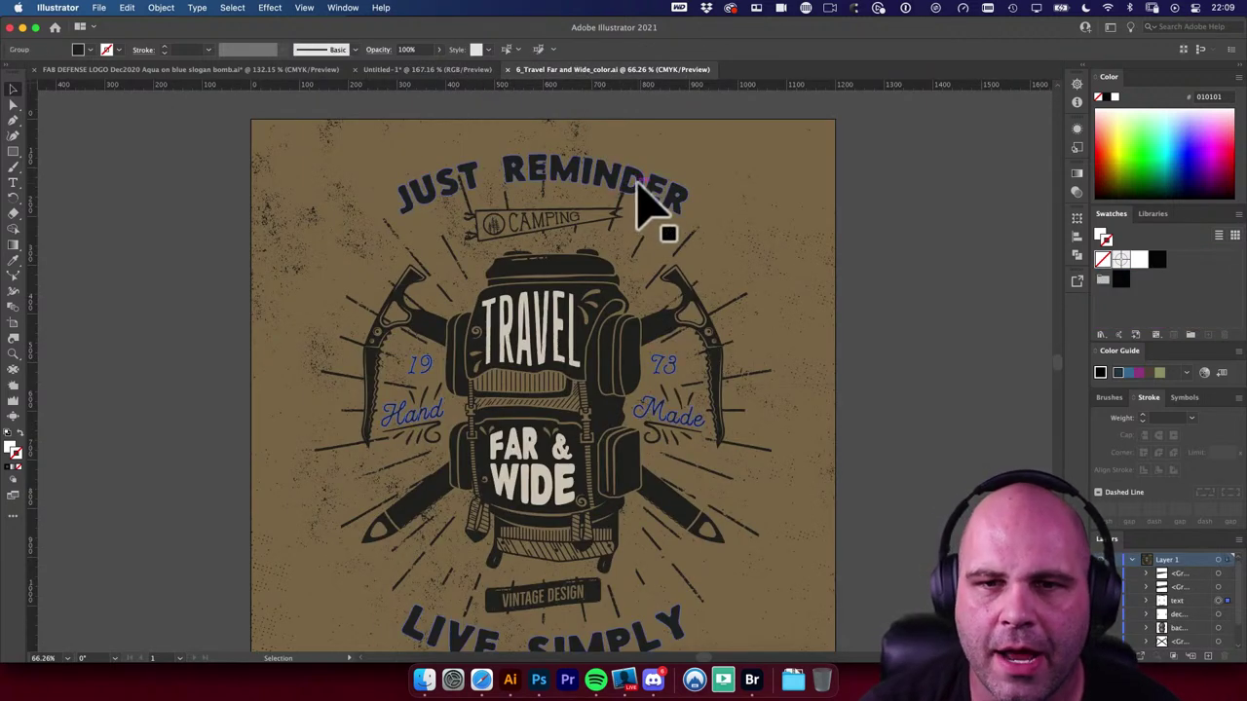
{"action": "left_click", "coordinate": [872, 284]}
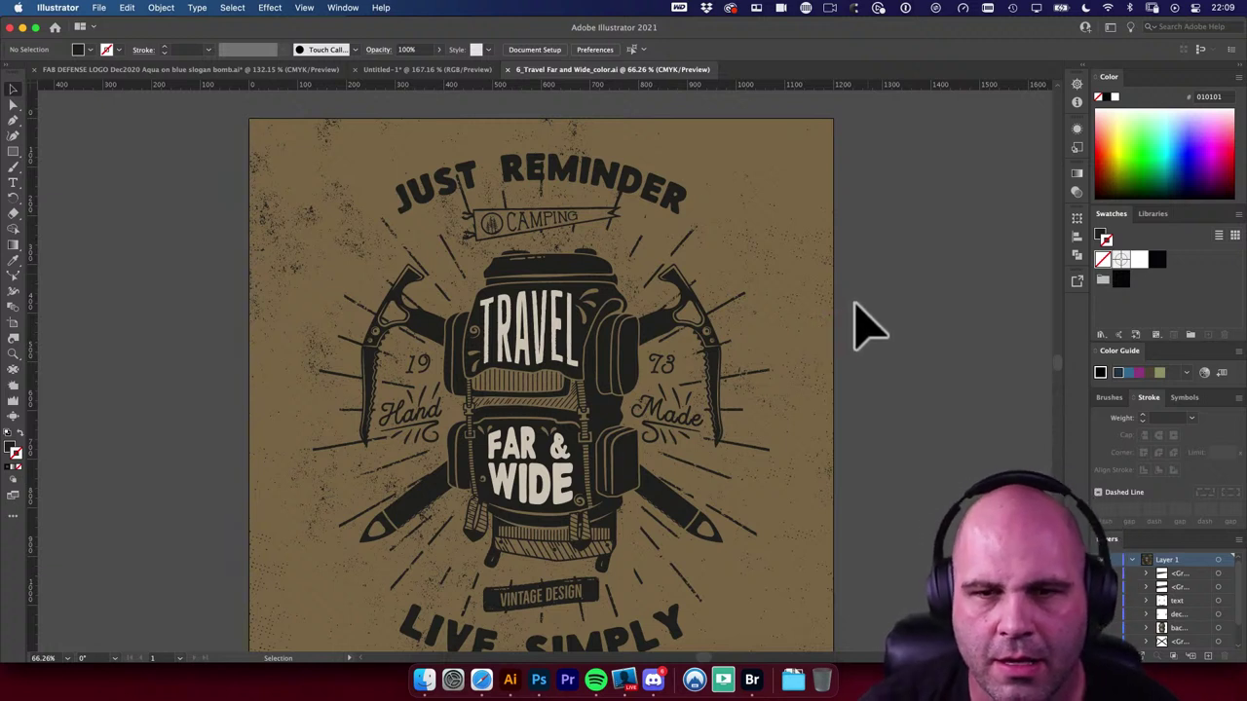
Step: Pan to the empty pasteboard right of the artboard and undo an initial copy attempt
{"action": "left_click_drag", "start_coordinate": [854, 313], "coordinate": [743, 309]}
{"action": "key", "text": "m"}
{"action": "mouse_move", "coordinate": [768, 188]}
{"action": "left_mouse_down"}
{"action": "mouse_move", "coordinate": [804, 224]}
{"action": "mouse_move", "coordinate": [846, 209]}
{"action": "left_mouse_up"}
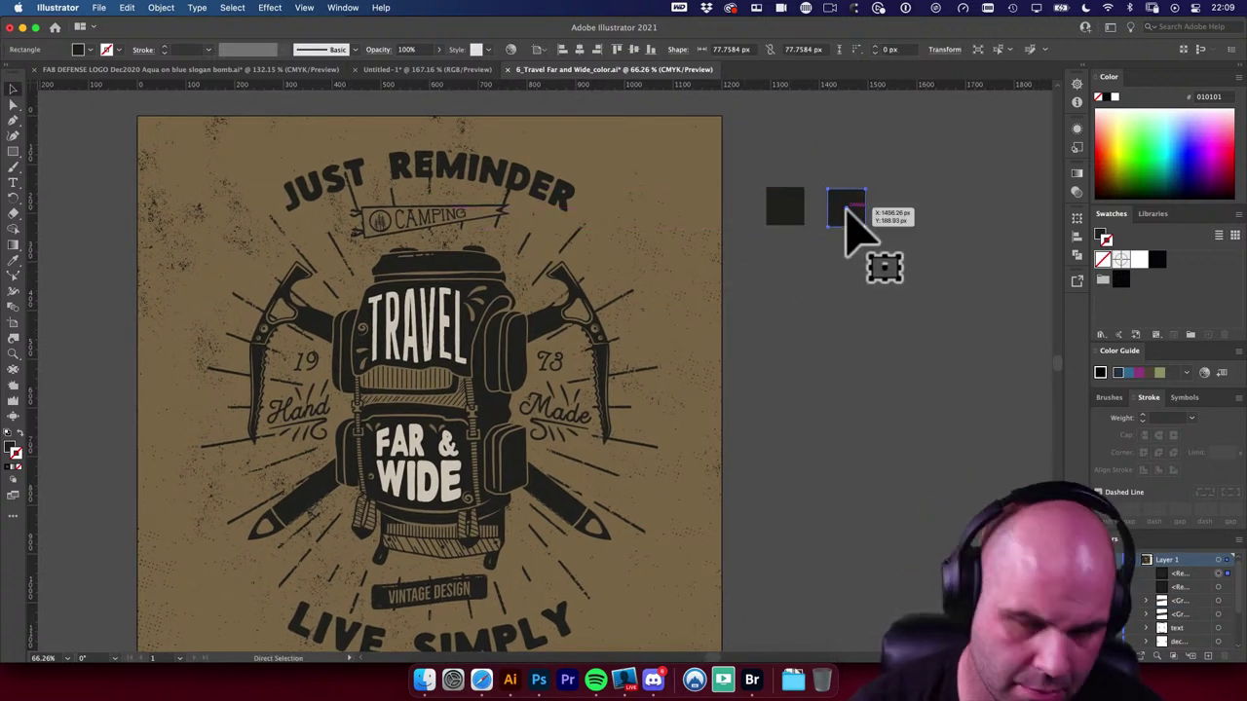
{"action": "key", "text": "super+d"}
{"action": "key", "text": "super+z"}
{"action": "key", "text": "super+z"}
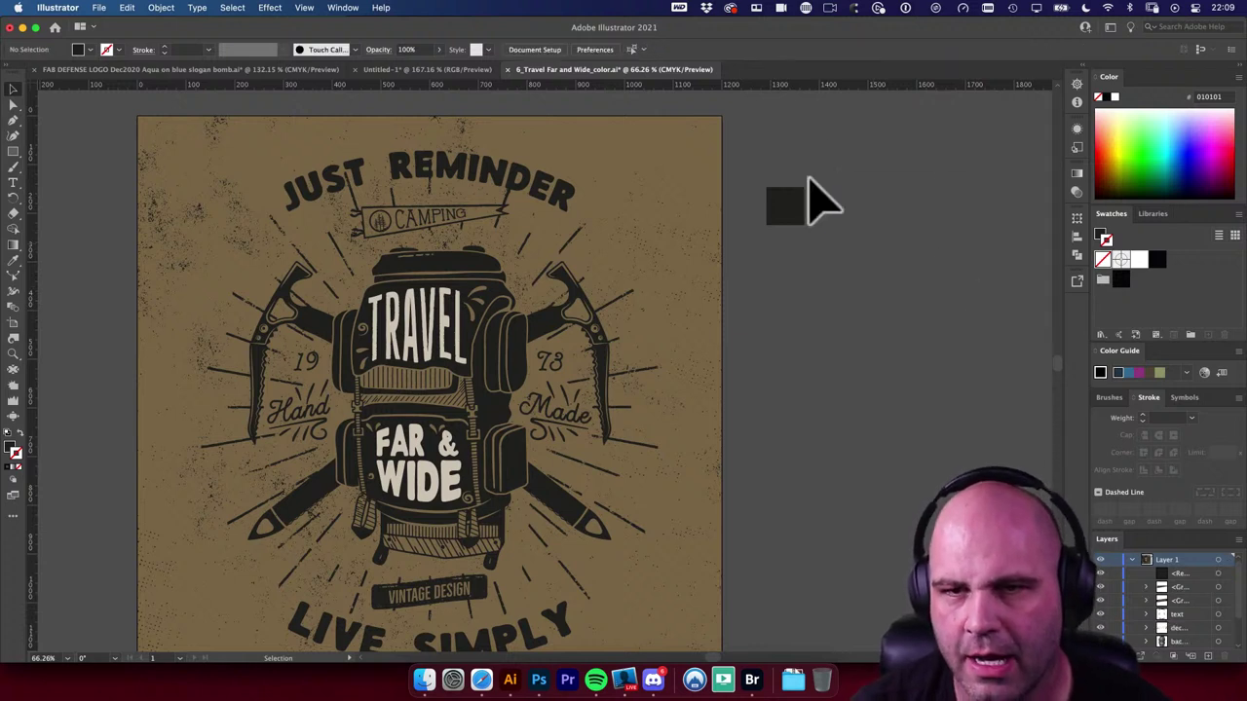
{"action": "key", "text": "m"}
{"action": "key", "text": "super+z"}
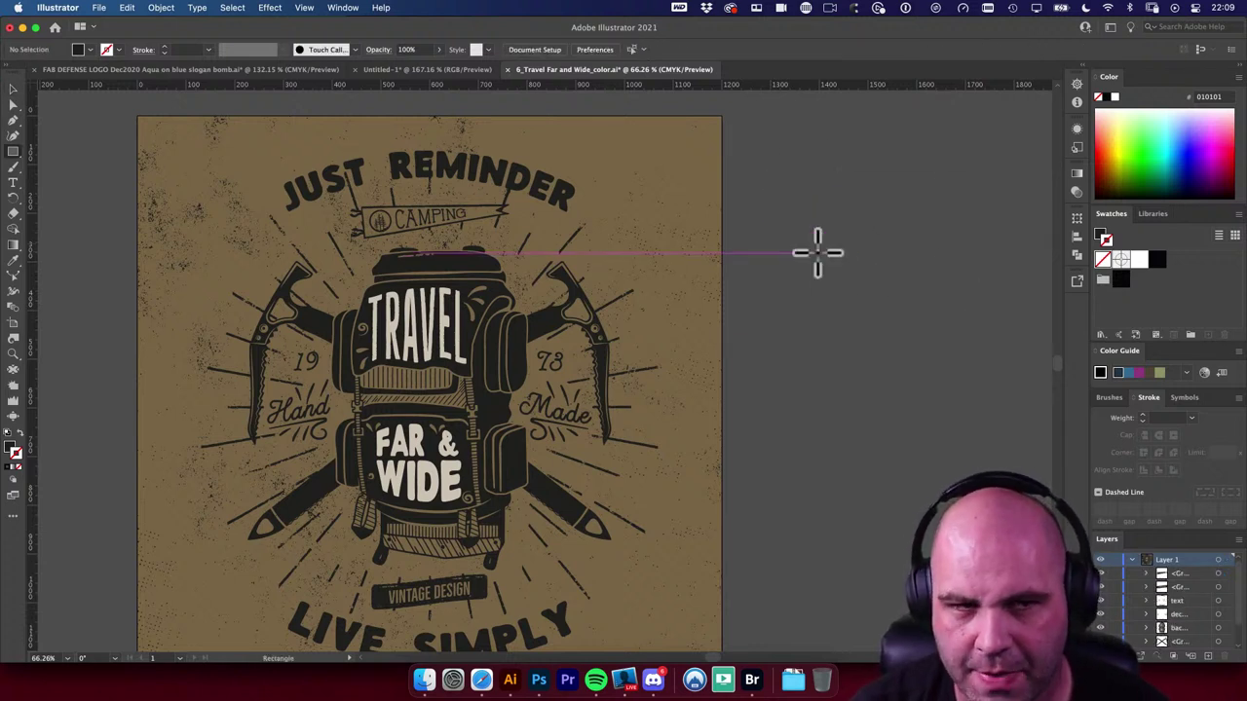
Step: Draw a 106.67 px square and duplicate it into a row of four squares
{"action": "left_click_drag", "start_coordinate": [753, 203], "coordinate": [807, 243]}
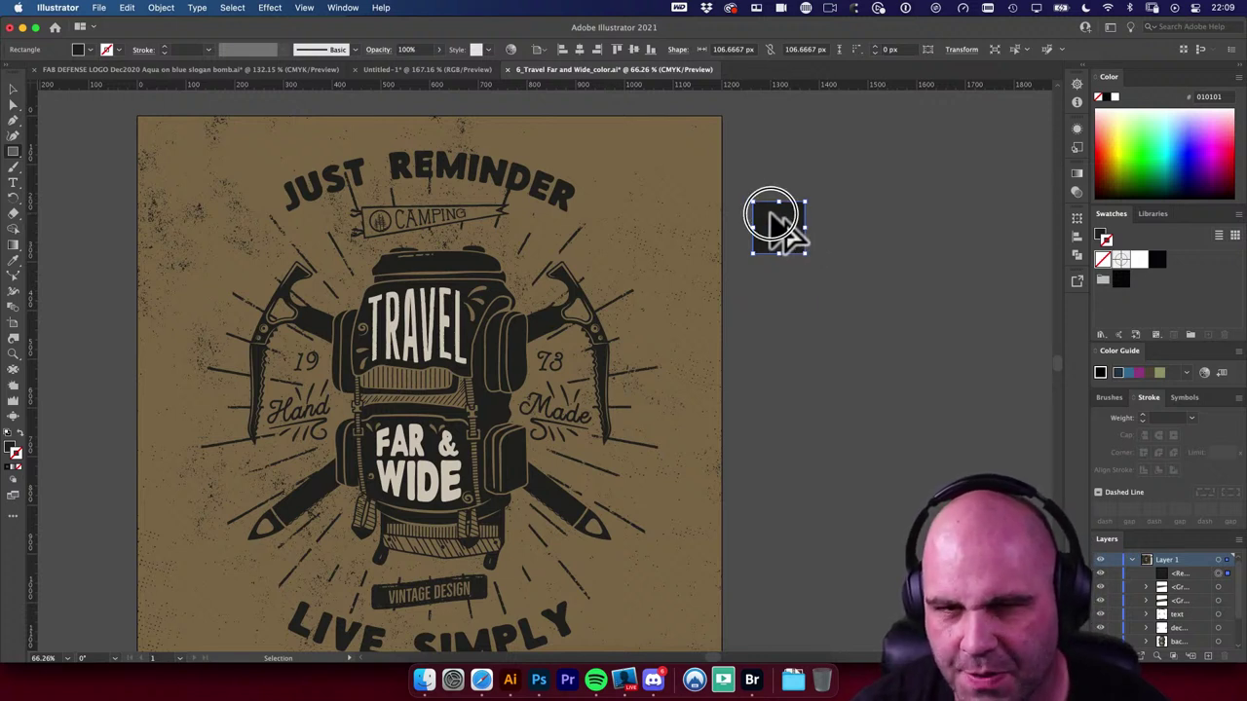
{"action": "left_click_drag", "start_coordinate": [771, 216], "coordinate": [746, 231]}
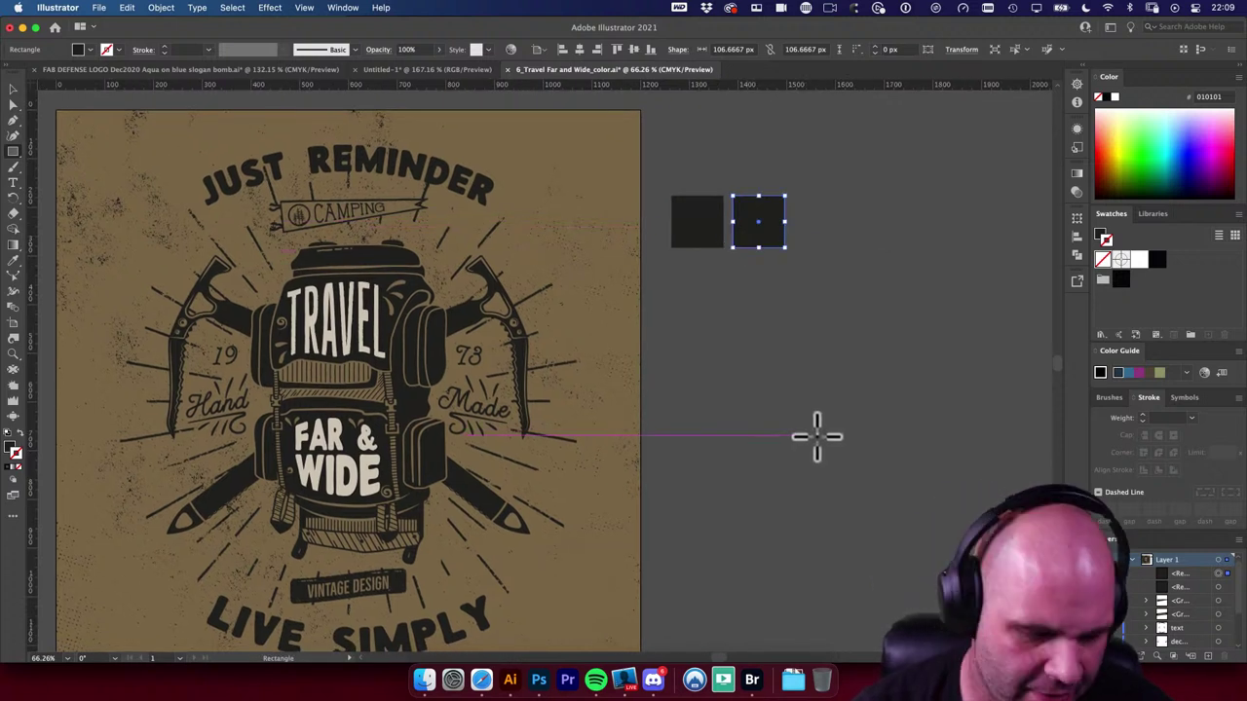
{"action": "key", "text": "super+d"}
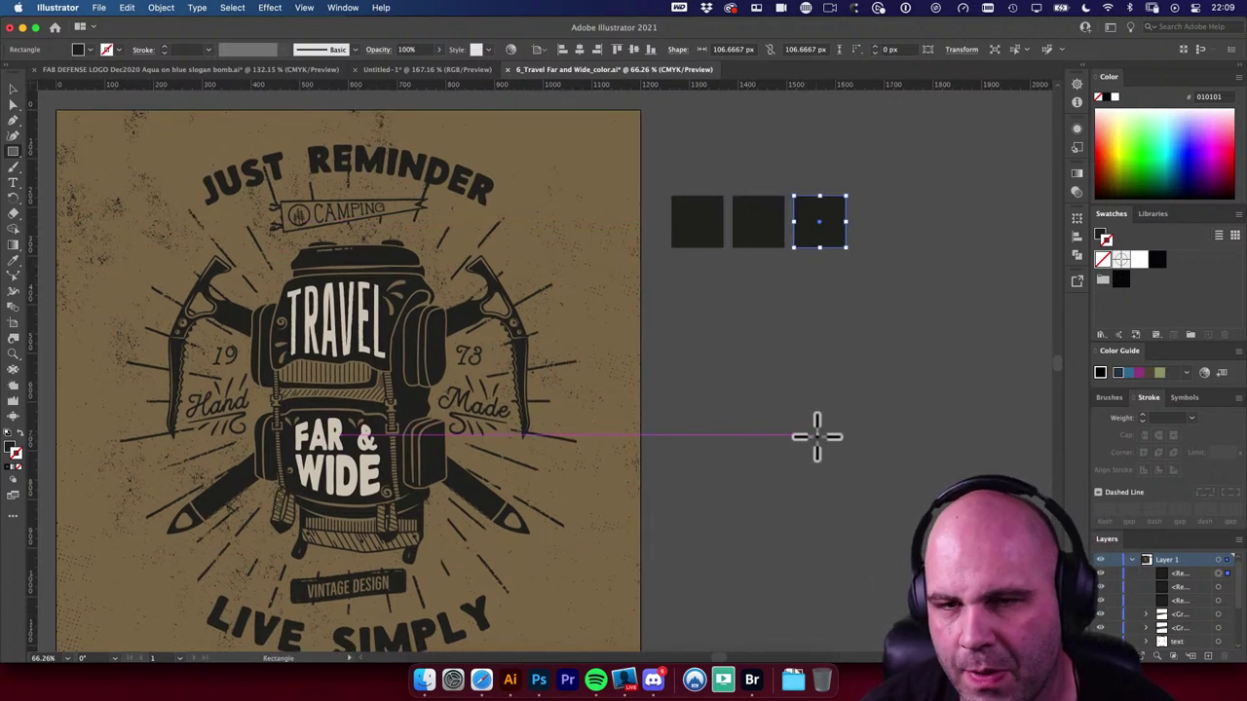
{"action": "key", "text": "super+d"}
{"action": "key", "text": "v"}
{"action": "key", "text": "super+shift+a"}
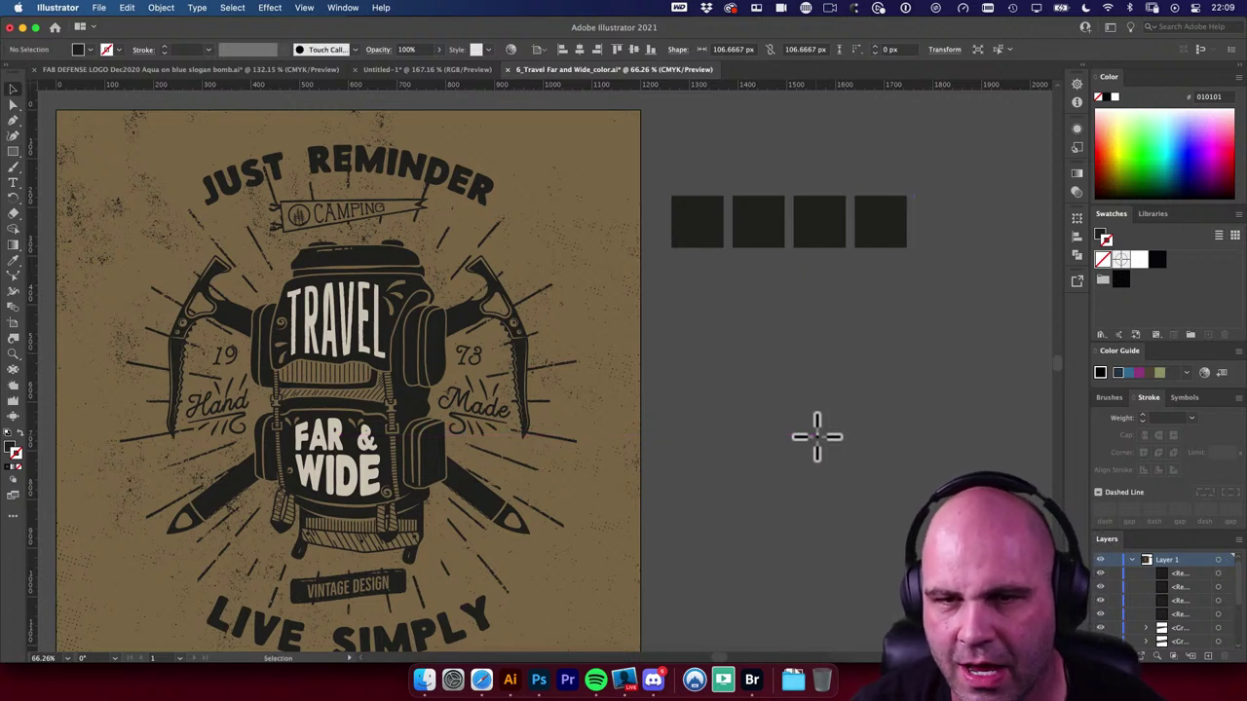
{"action": "left_click_drag", "start_coordinate": [678, 172], "coordinate": [950, 302]}
{"action": "scroll", "coordinate": [899, 418], "scroll_direction": "up", "scroll_amount": 2}
{"action": "left_click", "coordinate": [899, 418]}
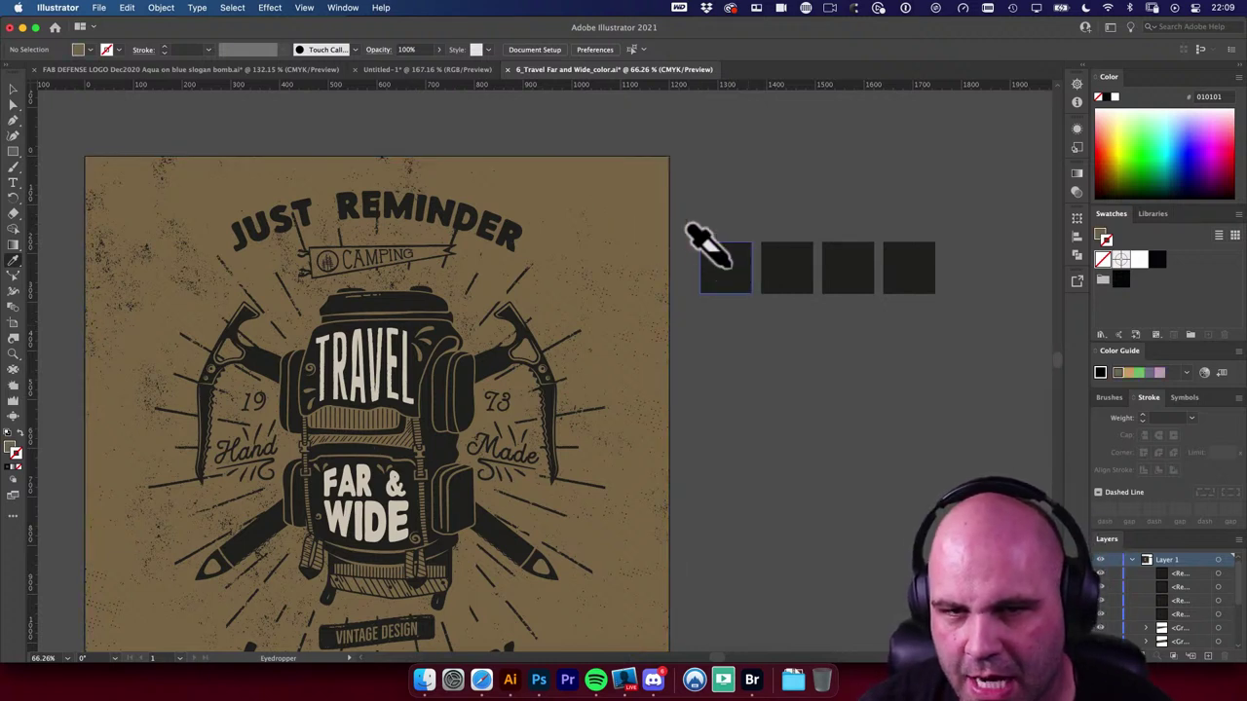
Step: Fill the squares with cream, tan and dark colours sampled from the travel artwork
{"action": "left_click", "coordinate": [729, 264], "text": "alt"}
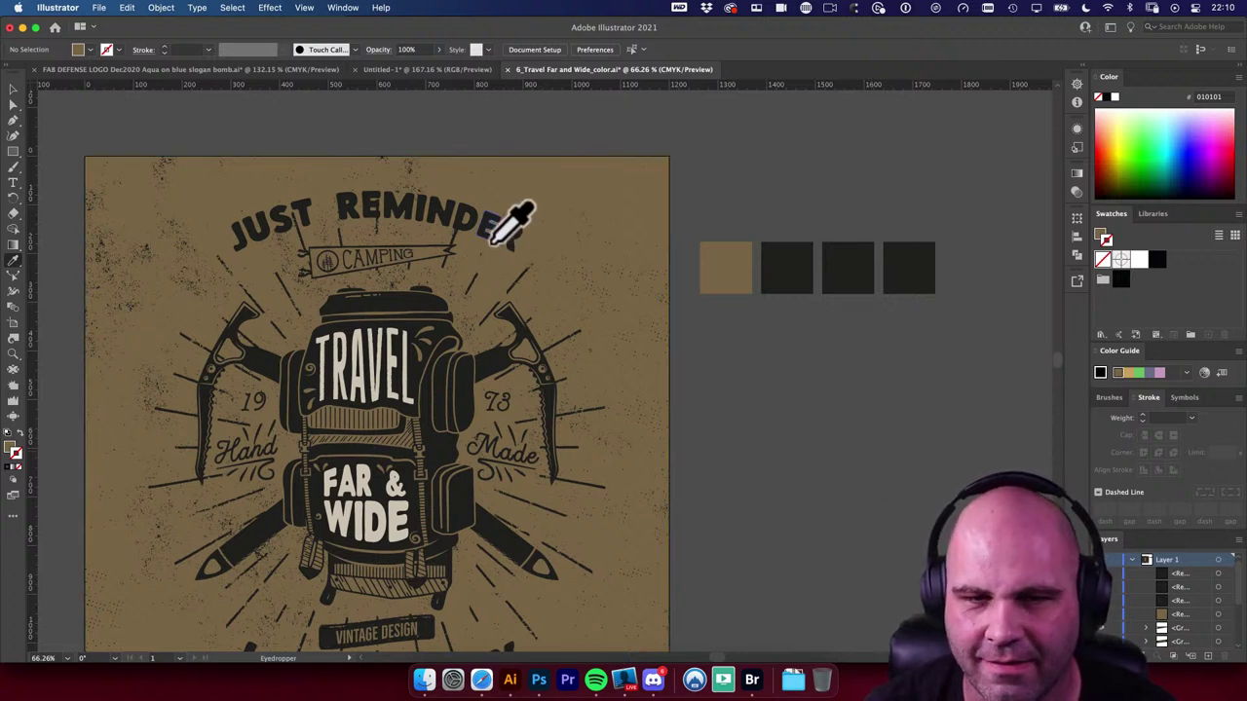
{"action": "left_click", "coordinate": [478, 214]}
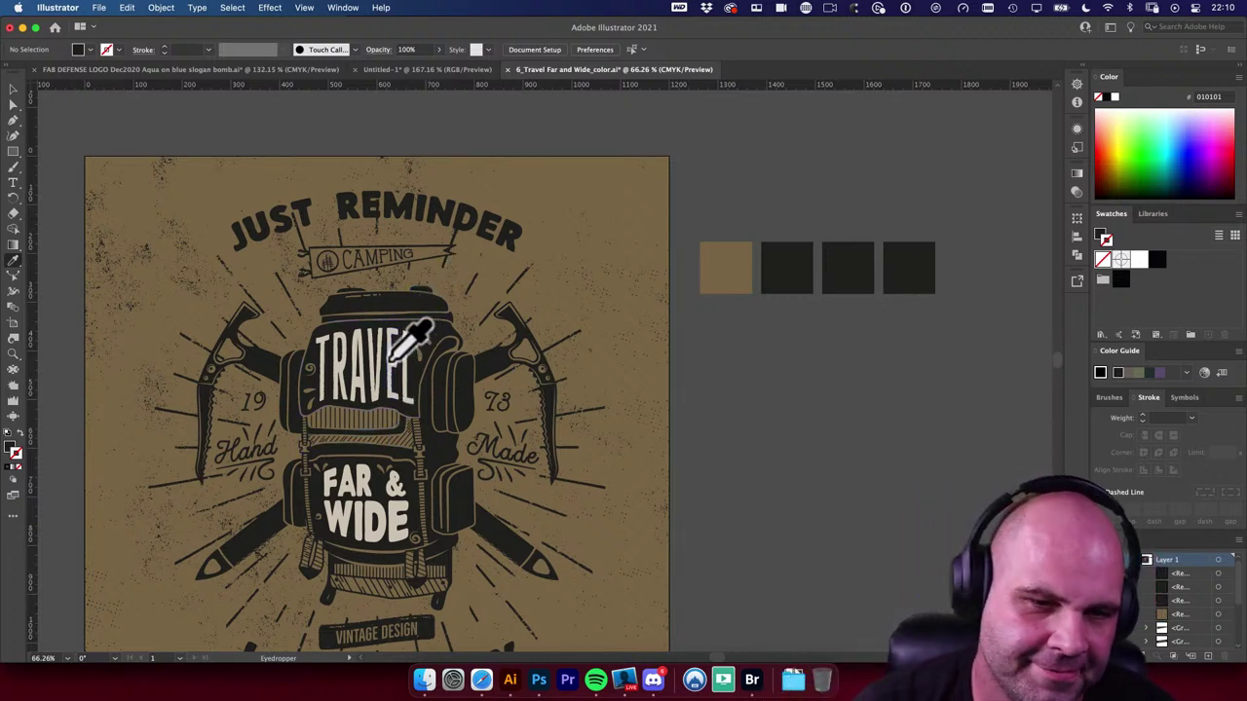
{"action": "left_click", "coordinate": [394, 362]}
{"action": "left_click", "coordinate": [729, 261], "text": "alt"}
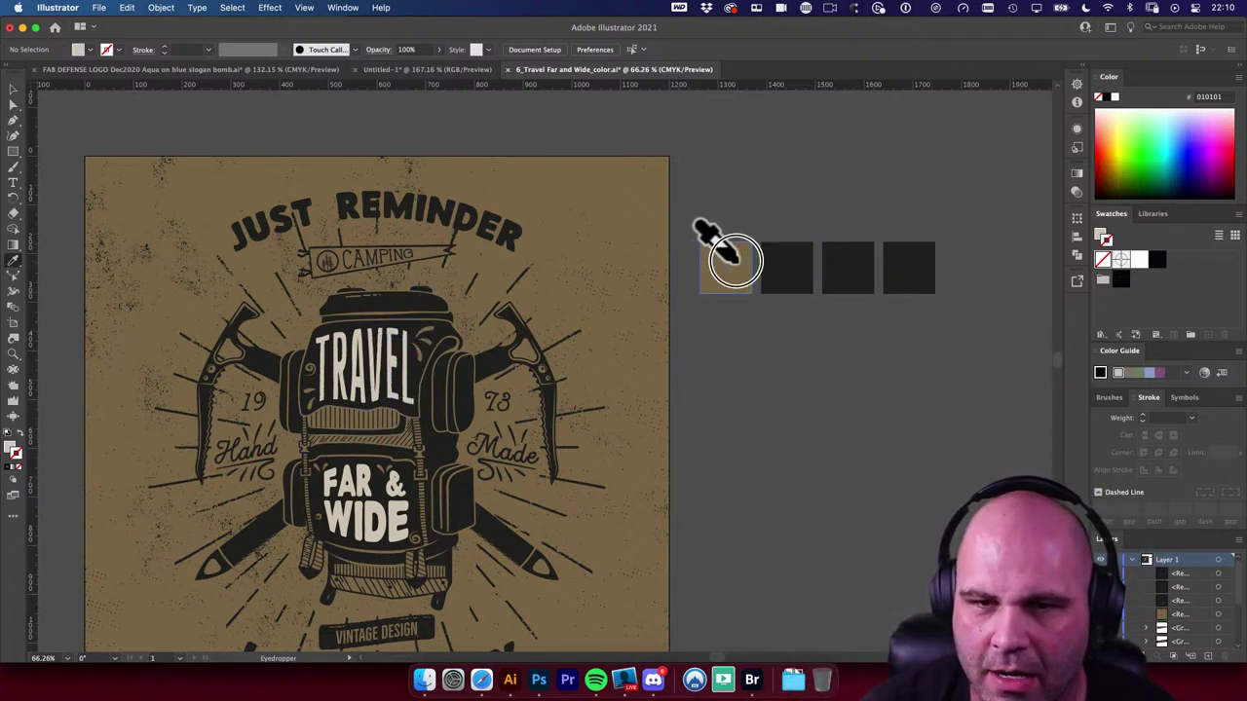
{"action": "left_click", "coordinate": [586, 187]}
{"action": "left_click", "coordinate": [782, 255], "text": "alt"}
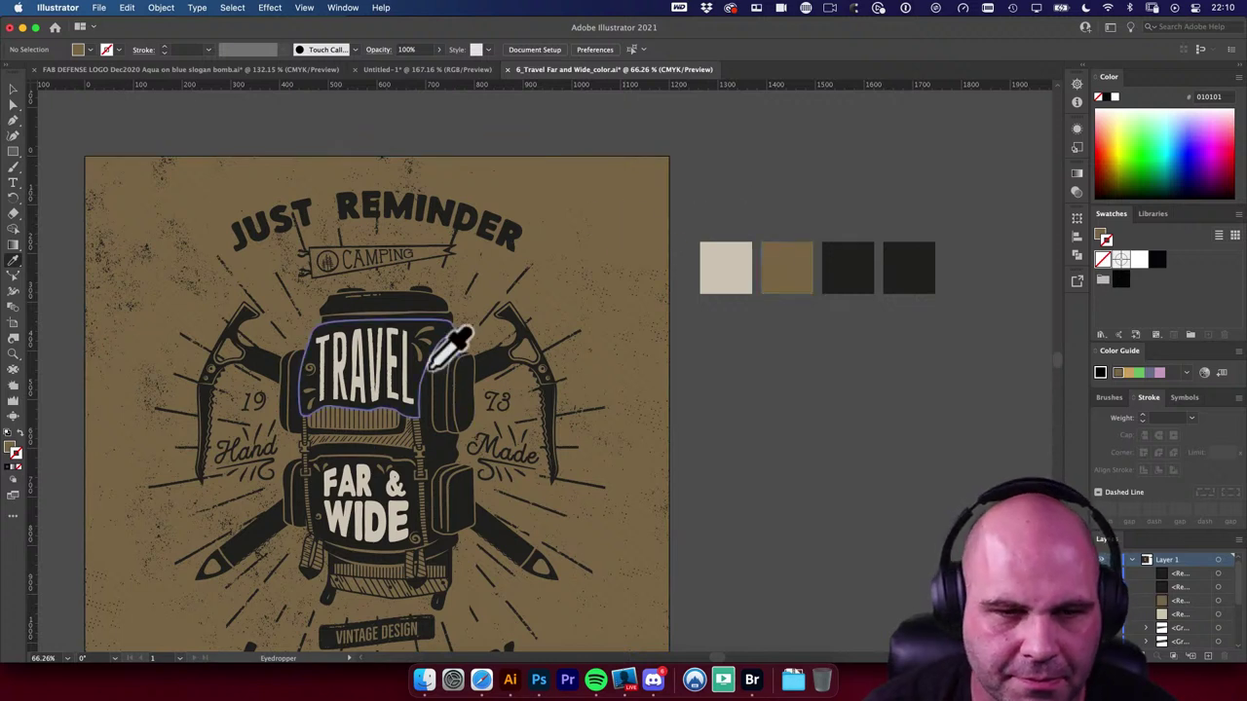
{"action": "left_click", "coordinate": [458, 388]}
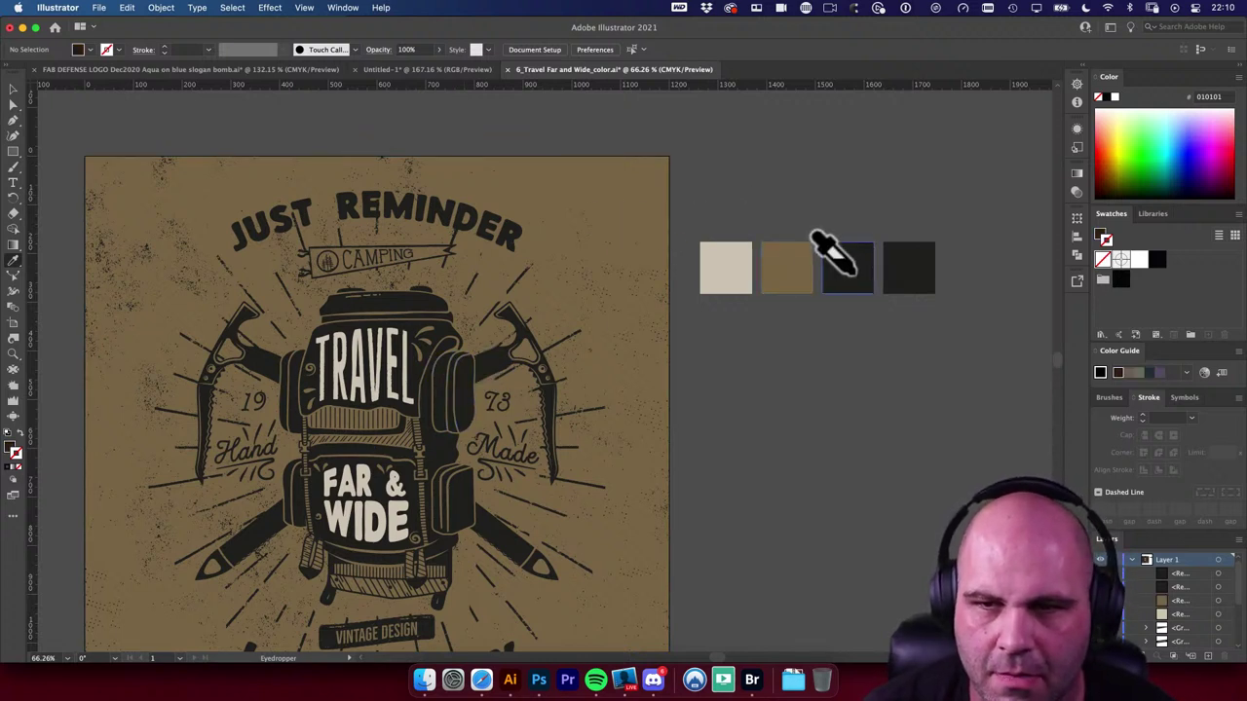
{"action": "scroll", "coordinate": [750, 331], "scroll_direction": "down", "scroll_amount": 2}
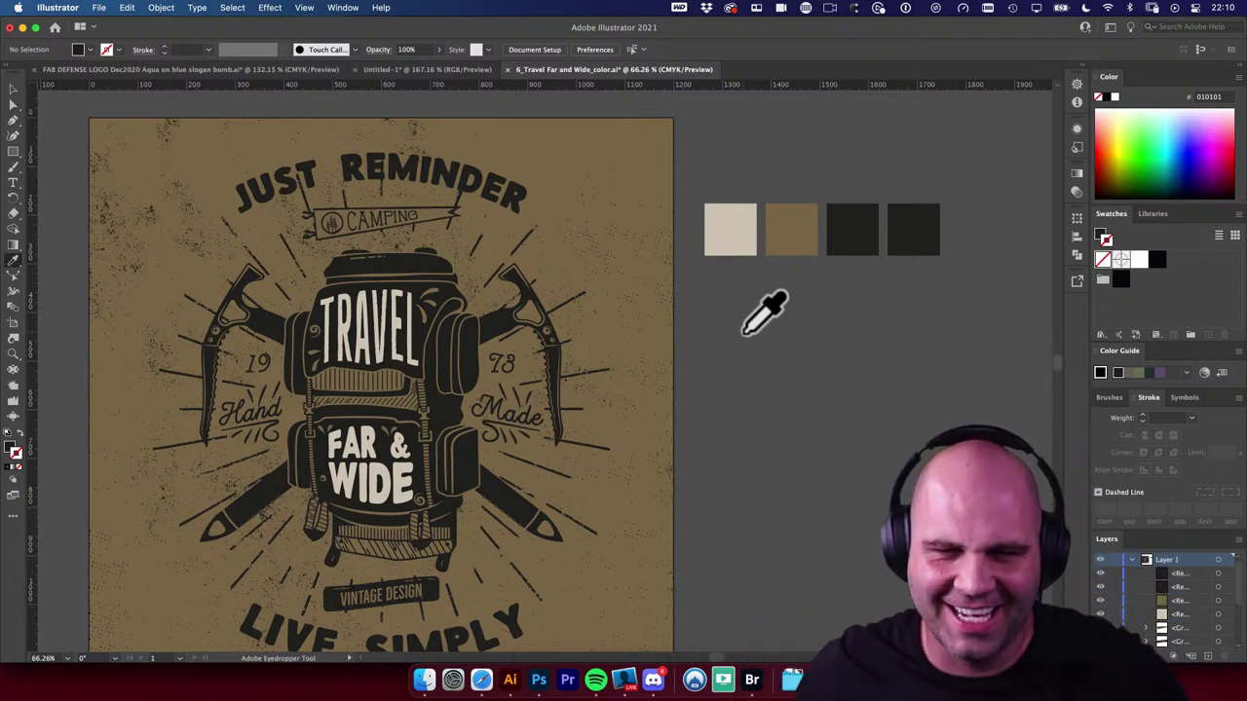
Step: Delete the extra fourth dark square, leaving three swatch squares
{"action": "key", "text": "v"}
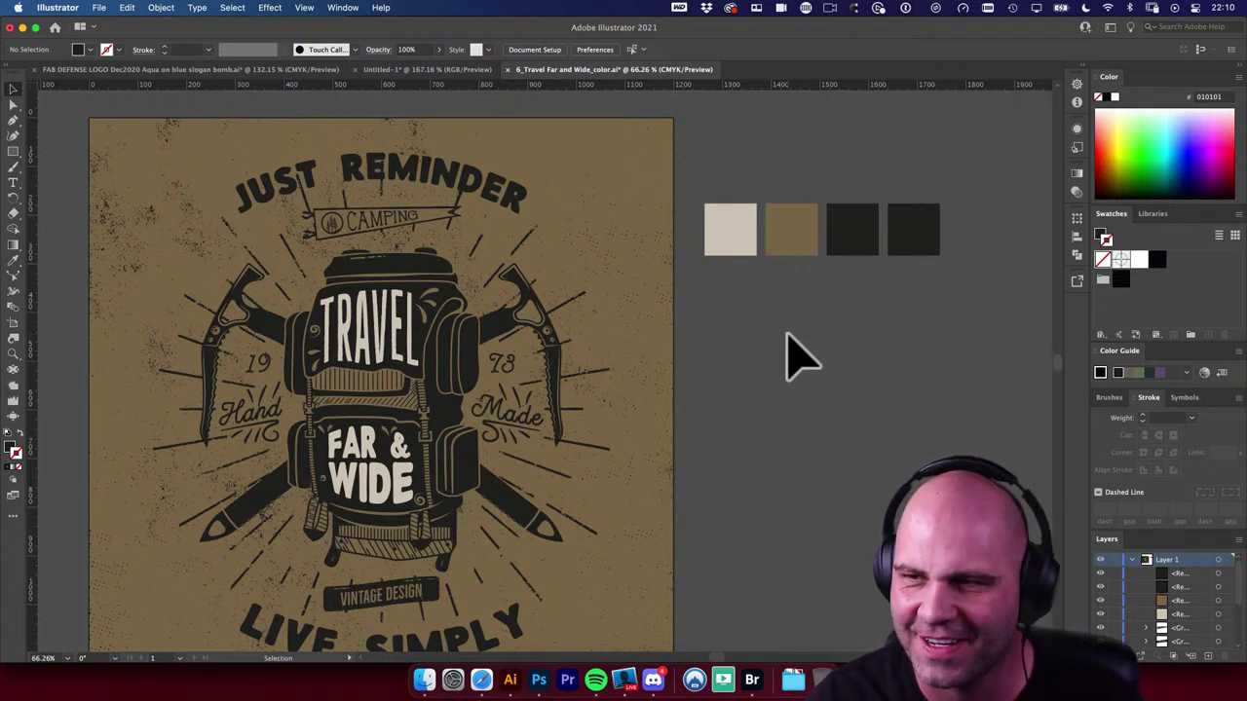
{"action": "left_click_drag", "start_coordinate": [933, 185], "coordinate": [946, 261]}
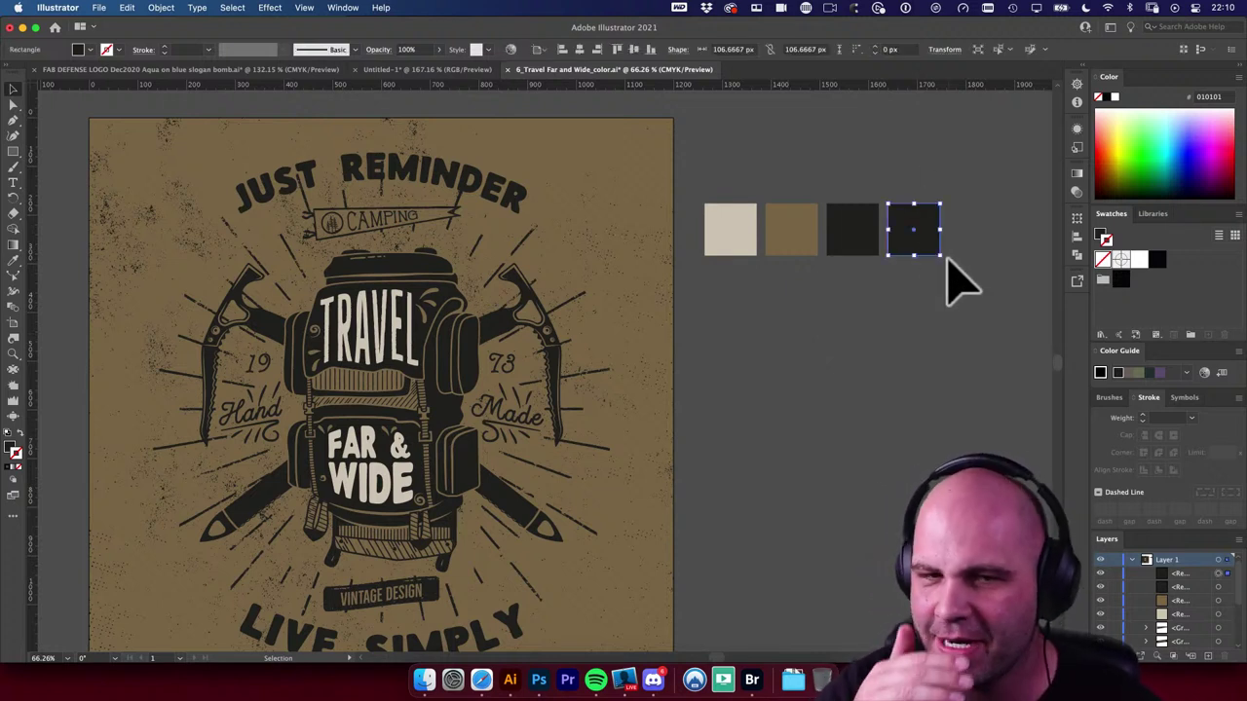
{"action": "key", "text": "BackSpace"}
{"action": "left_click_drag", "start_coordinate": [712, 173], "coordinate": [909, 331]}
{"action": "scroll", "coordinate": [875, 353], "scroll_direction": "up", "scroll_amount": 1}
{"action": "scroll", "coordinate": [875, 353], "scroll_direction": "right", "scroll_amount": 1}
{"action": "scroll", "coordinate": [875, 351], "scroll_direction": "down", "scroll_amount": 1}
{"action": "scroll", "coordinate": [875, 350], "scroll_direction": "left", "scroll_amount": 2}
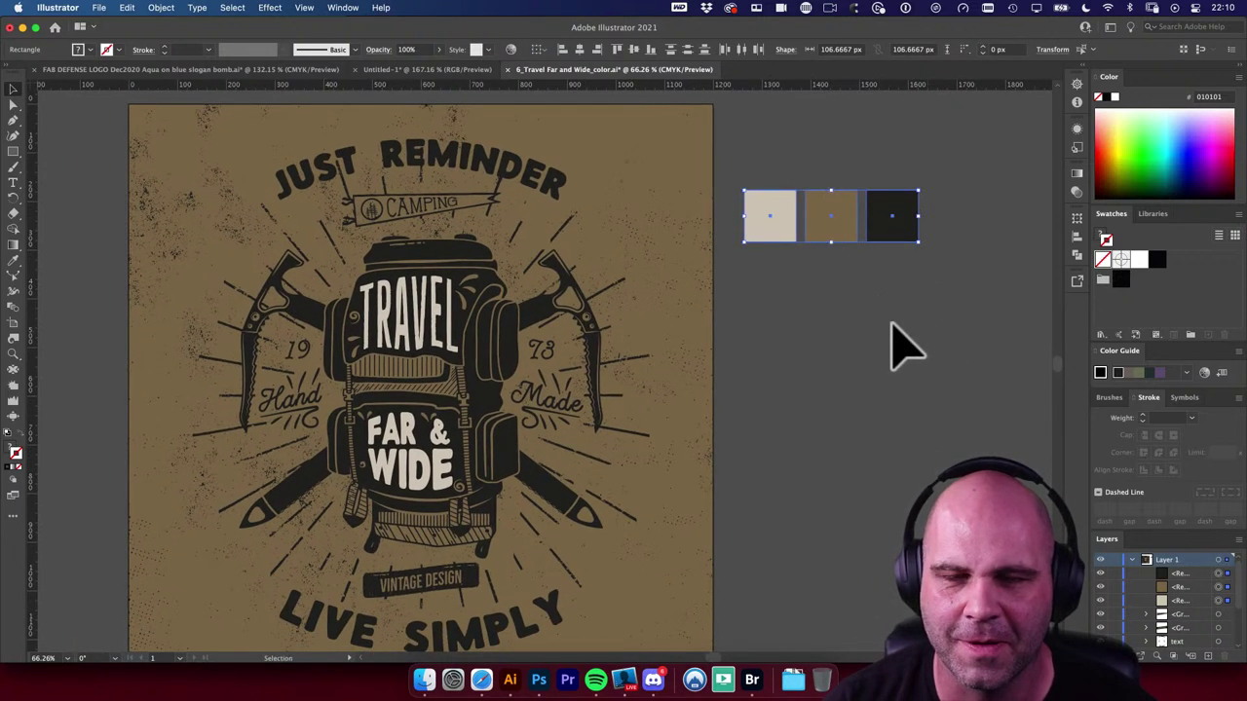
{"action": "left_click", "coordinate": [839, 351]}
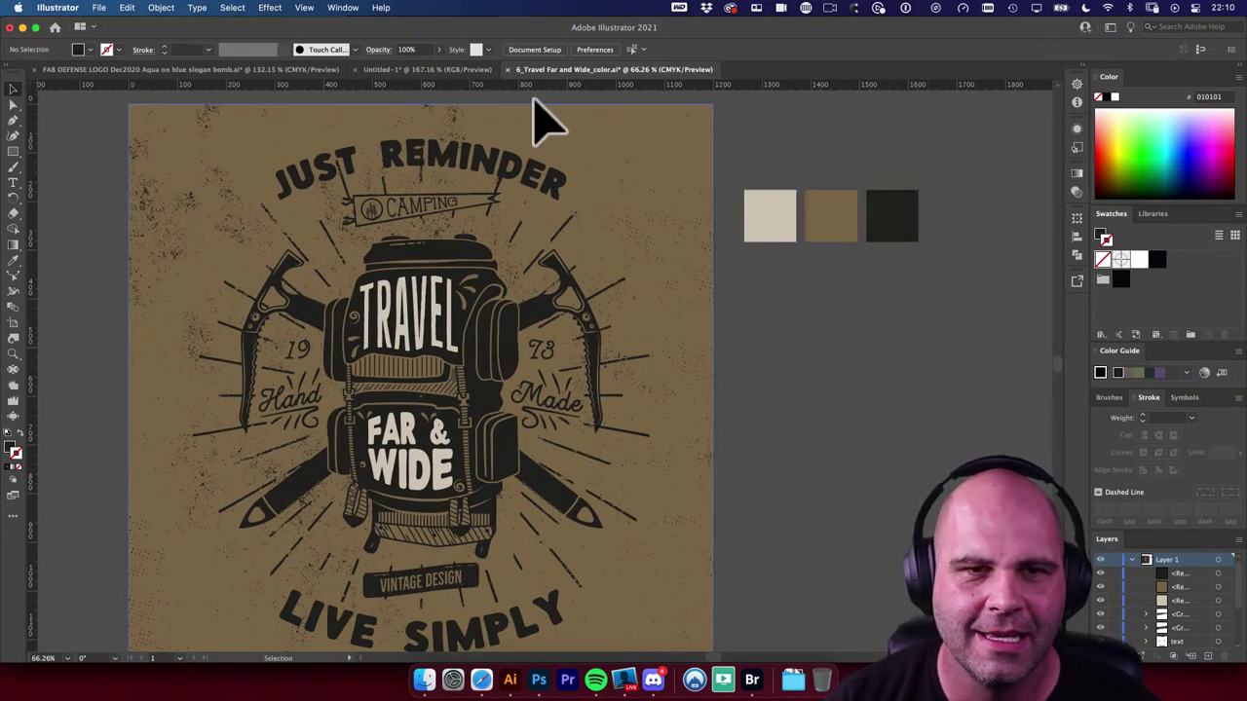
Step: Glance at Untitled-1, then show the FAB DEFENSE LOGO document and pan its artboard
{"action": "left_click", "coordinate": [440, 72]}
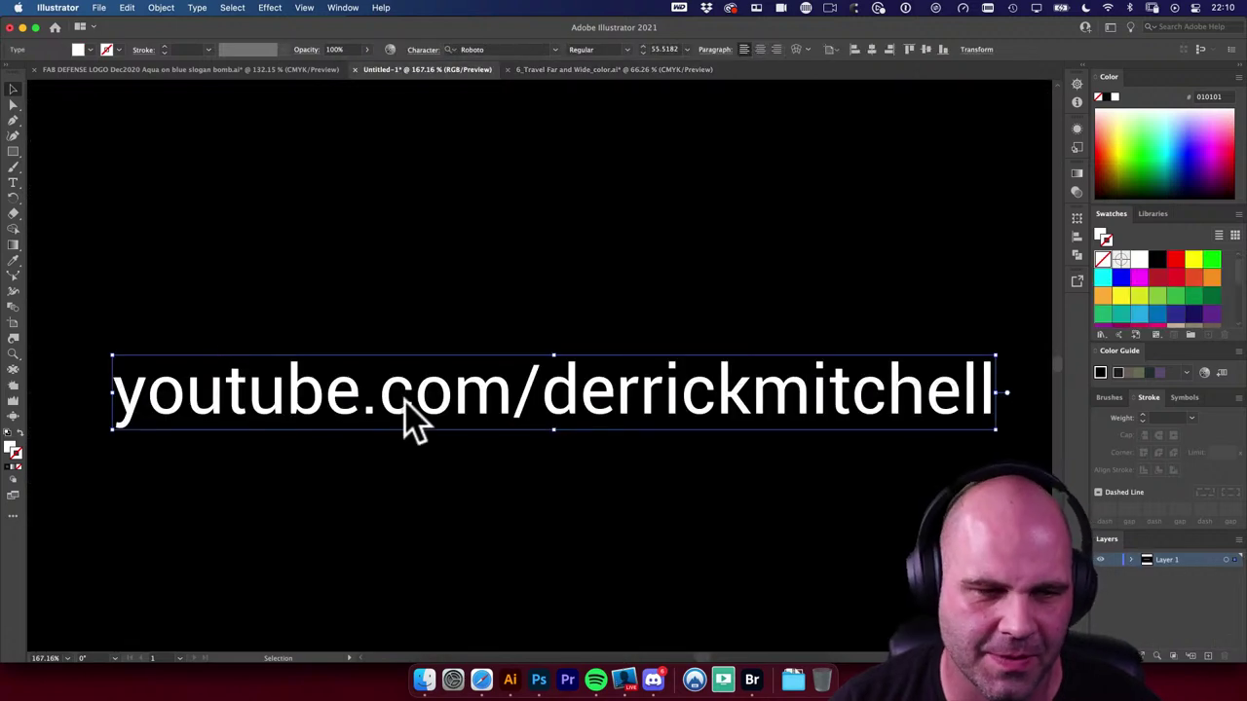
{"action": "left_click_drag", "start_coordinate": [488, 399], "coordinate": [470, 399]}
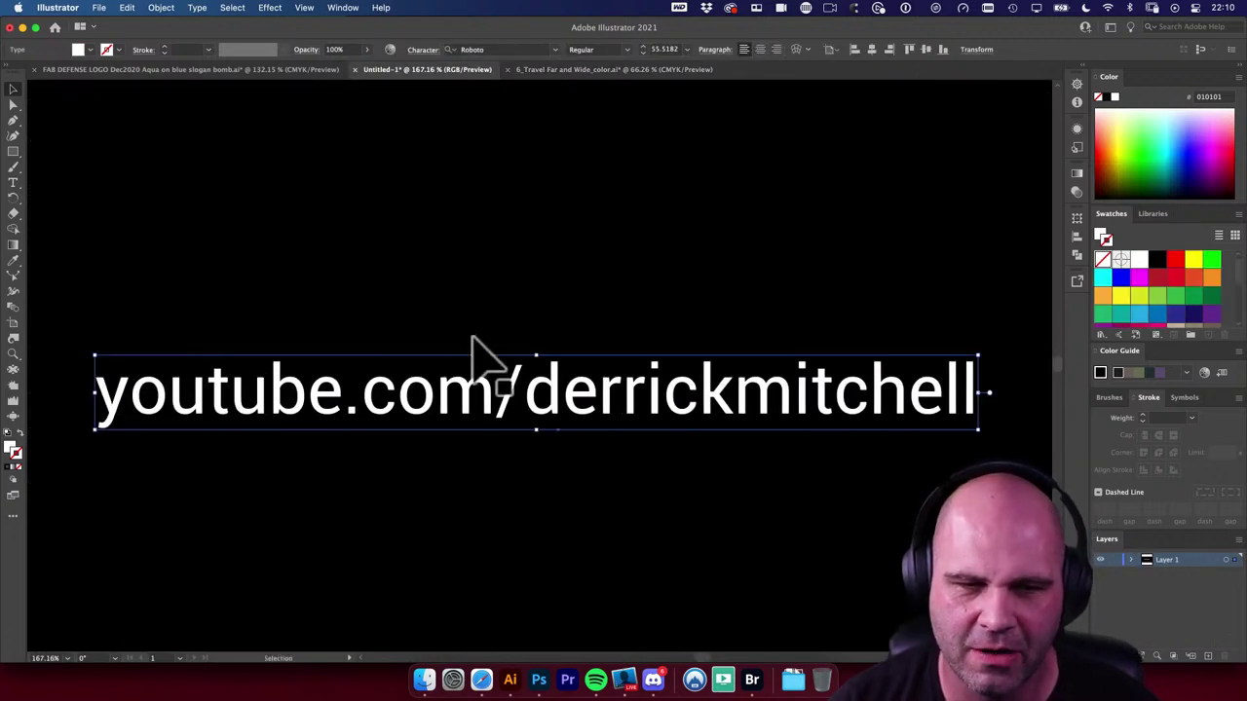
{"action": "left_click", "coordinate": [265, 73]}
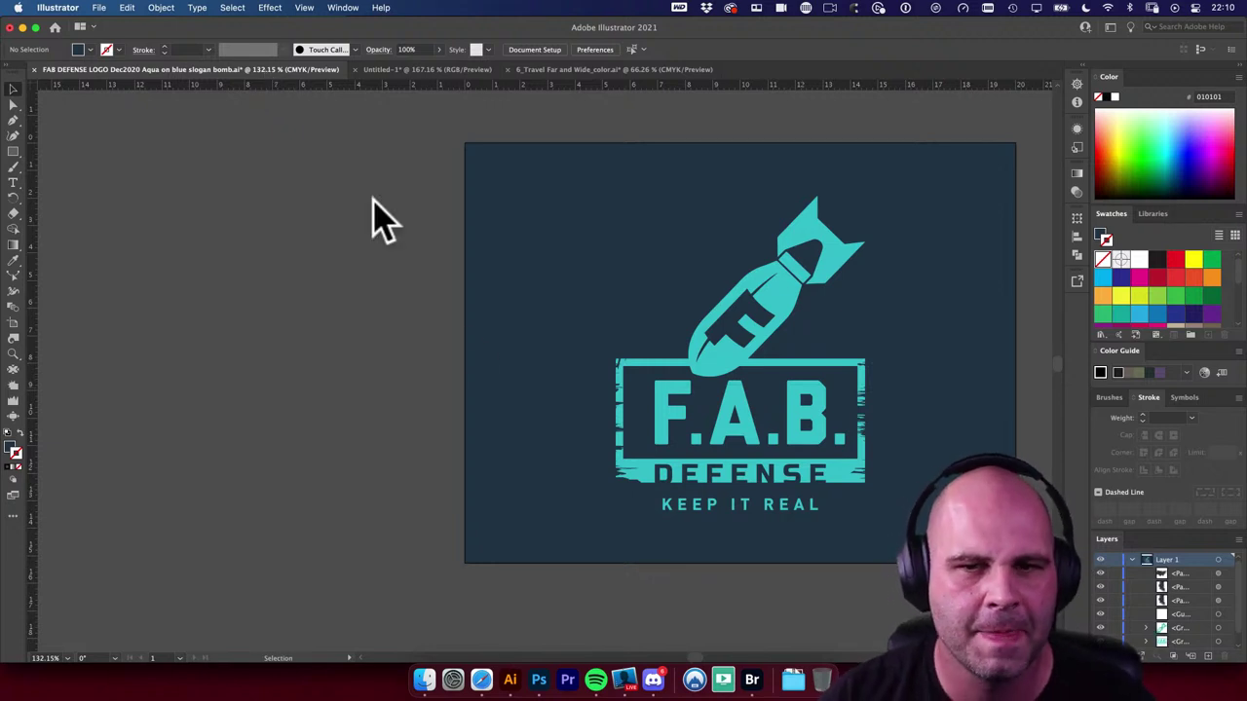
{"action": "left_click_drag", "start_coordinate": [453, 341], "coordinate": [159, 286]}
{"action": "left_click_drag", "start_coordinate": [492, 350], "coordinate": [480, 370]}
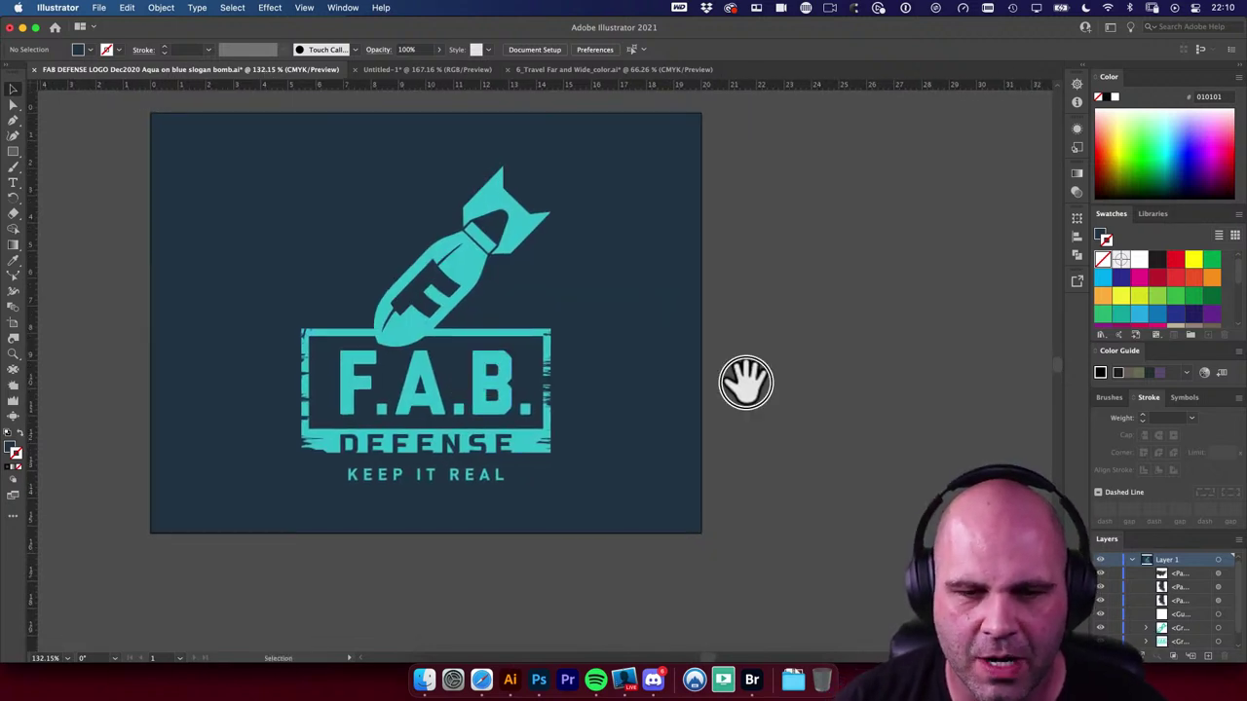
{"action": "left_click", "coordinate": [538, 680]}
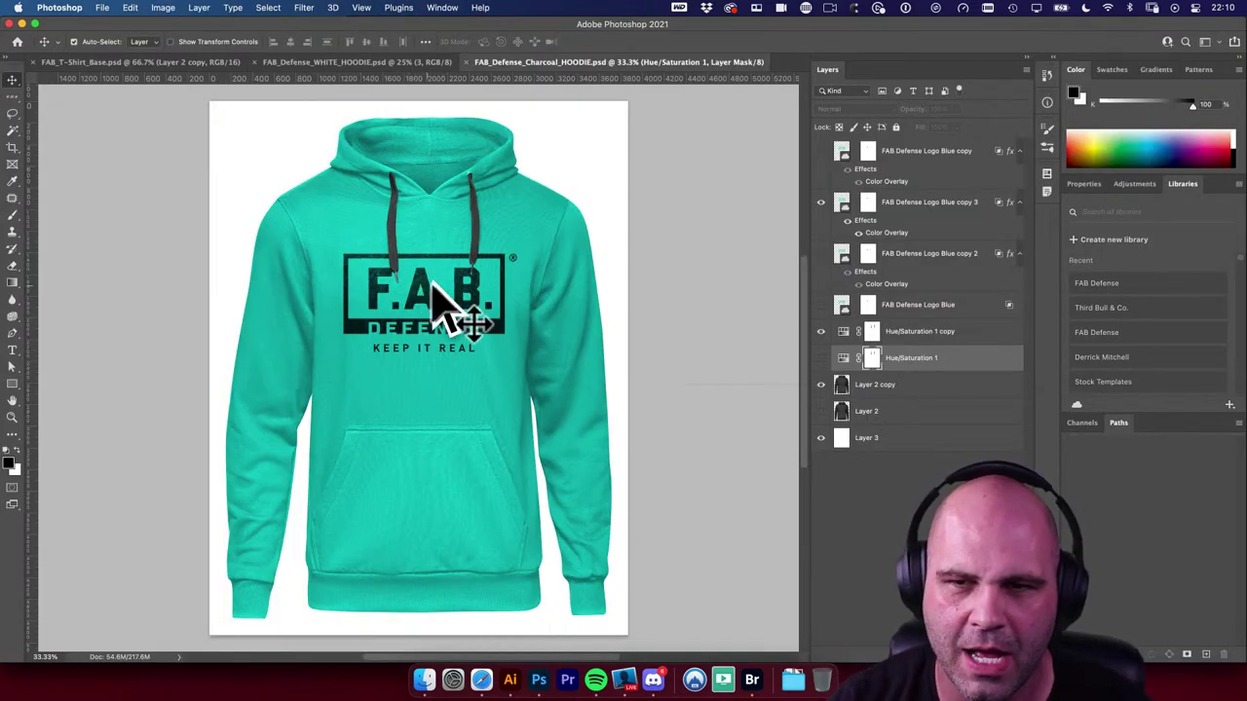
{"action": "left_click", "coordinate": [365, 63]}
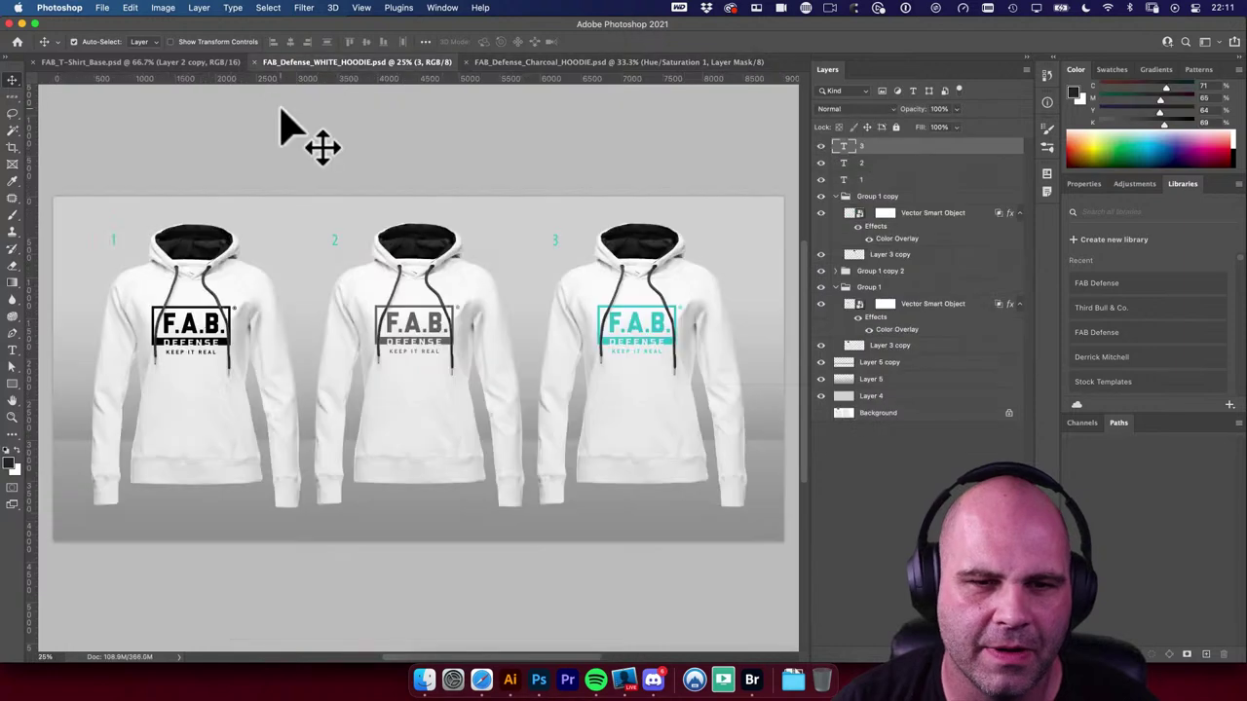
{"action": "left_click", "coordinate": [217, 62]}
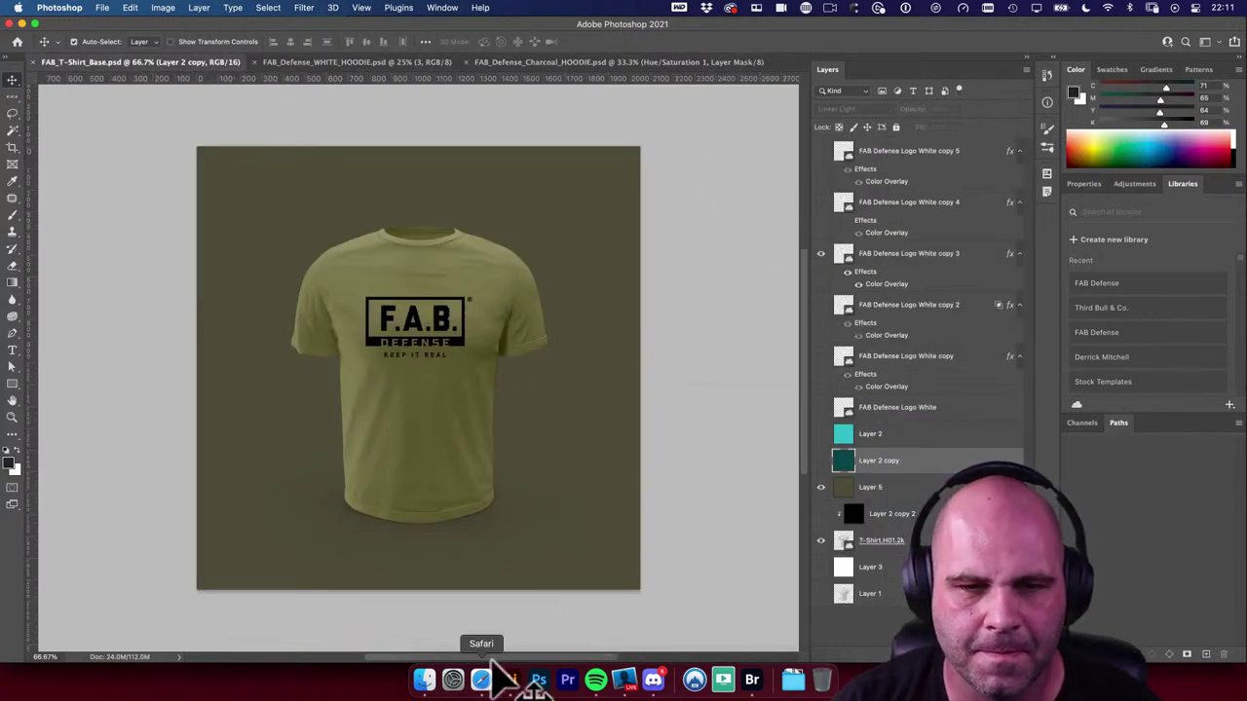
{"action": "left_click", "coordinate": [425, 680]}
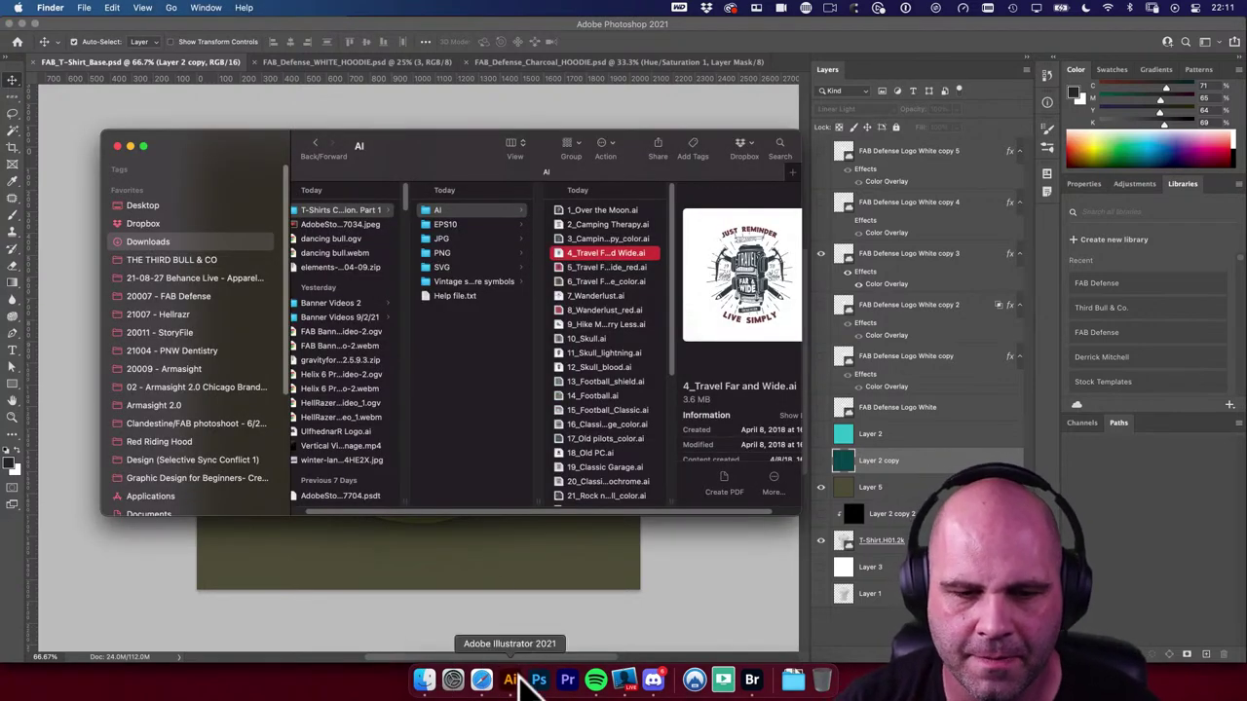
{"action": "left_click", "coordinate": [518, 681]}
Step: Select the logo's bomb and F.A.B. text group
{"action": "left_click", "coordinate": [485, 224]}
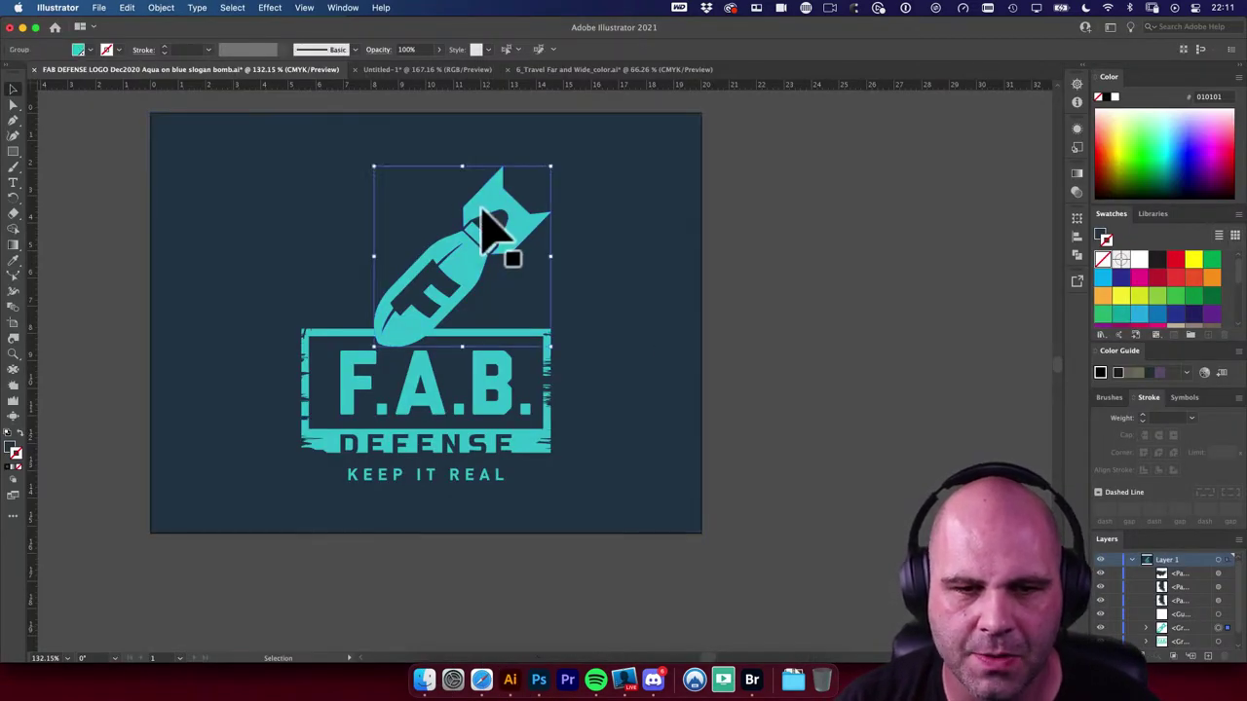
{"action": "left_click", "coordinate": [478, 401], "text": "shift"}
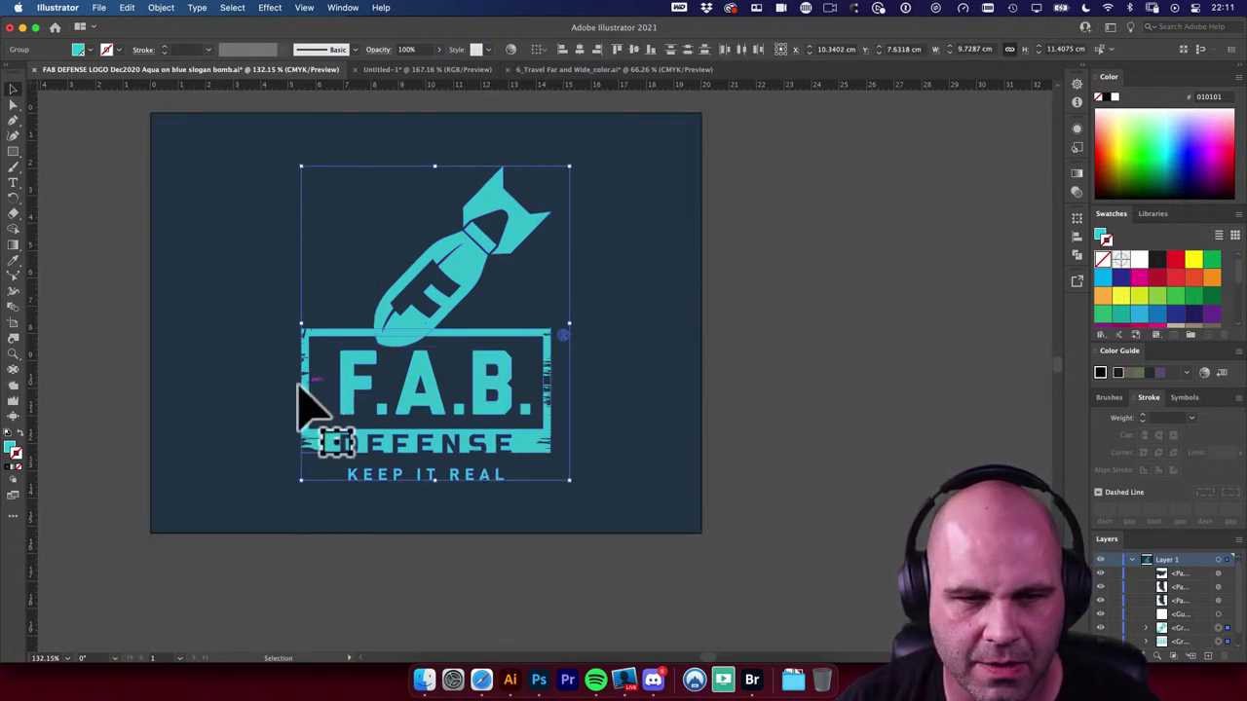
{"action": "key", "text": "a"}
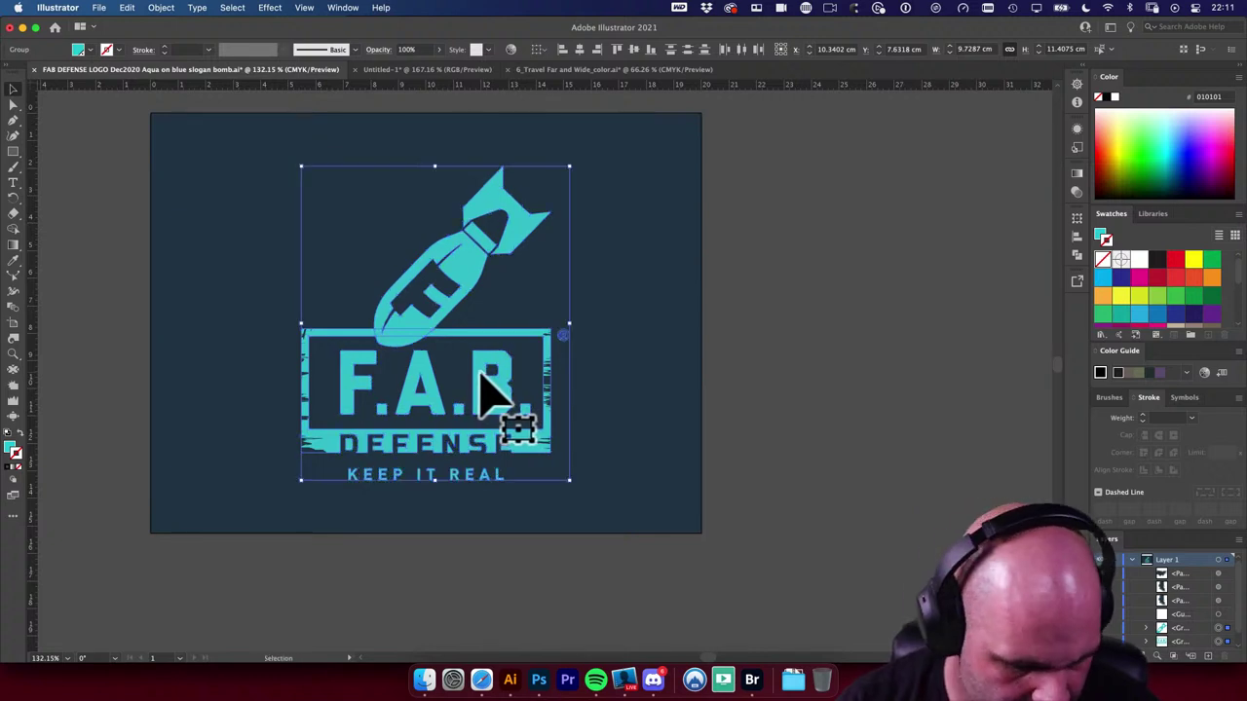
{"action": "key", "text": "super+o"}
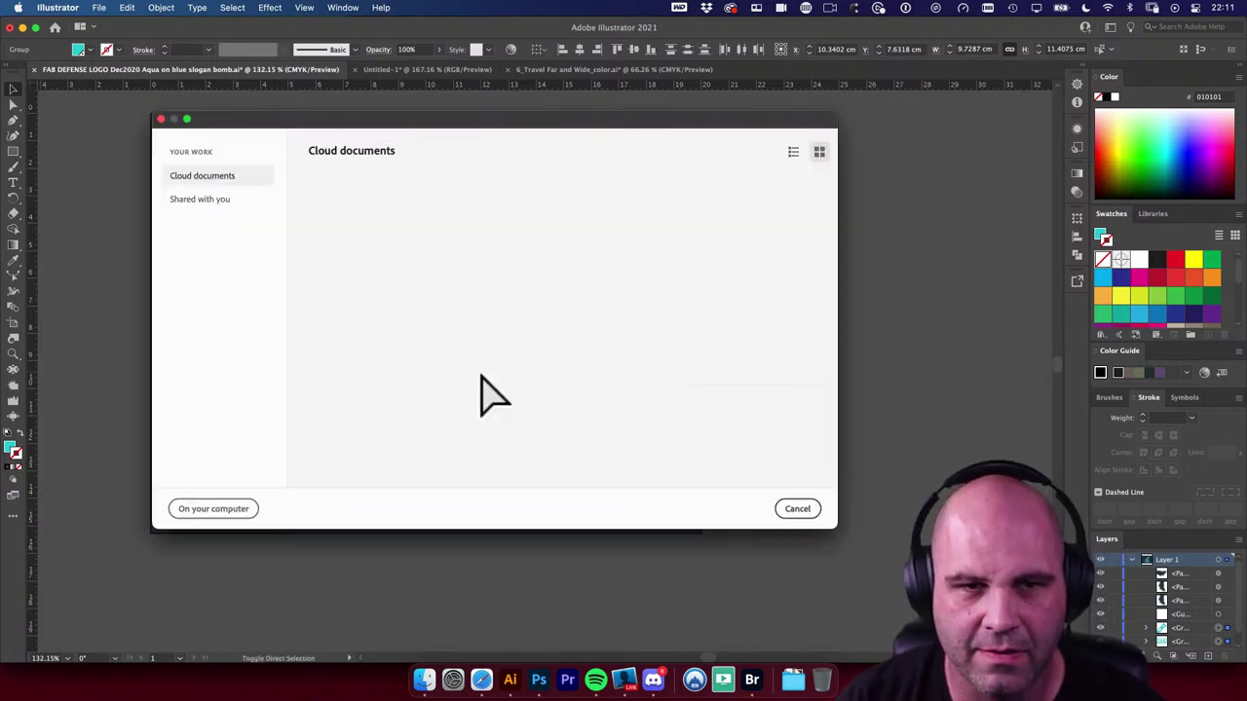
{"action": "left_click", "coordinate": [791, 510]}
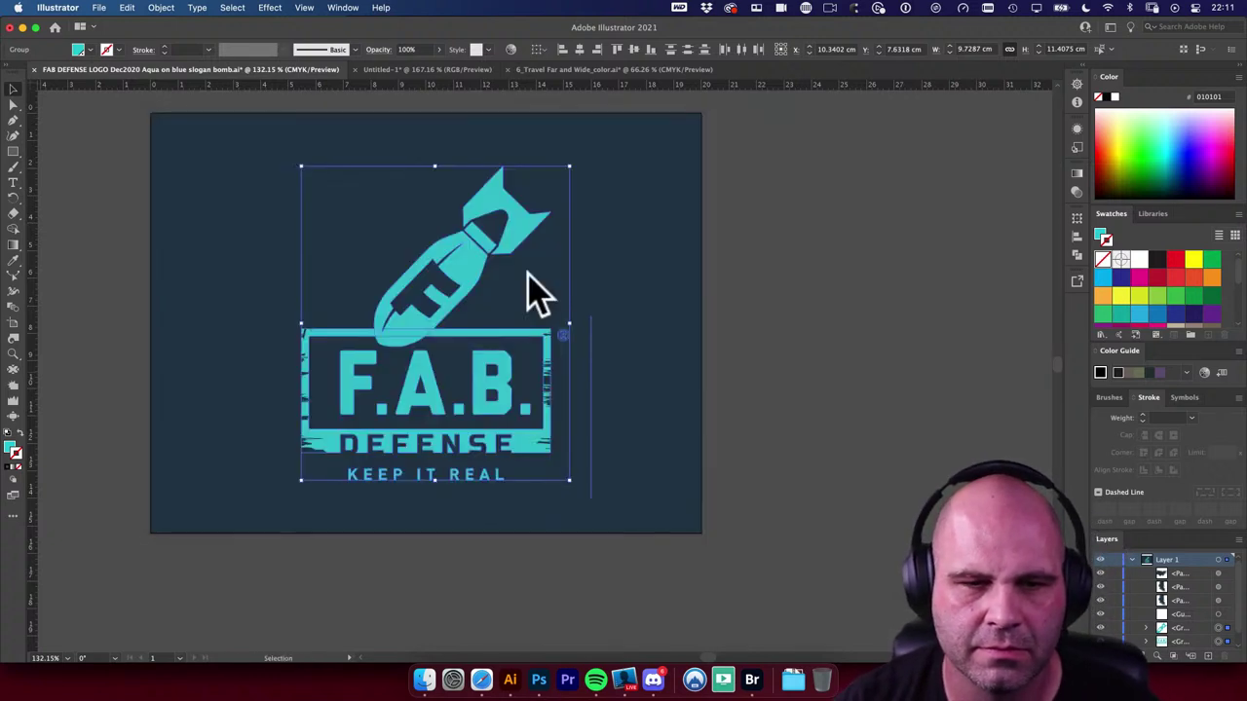
Step: Create a new document from the Print 11 x 8.5 in preset
{"action": "key", "text": "super+n"}
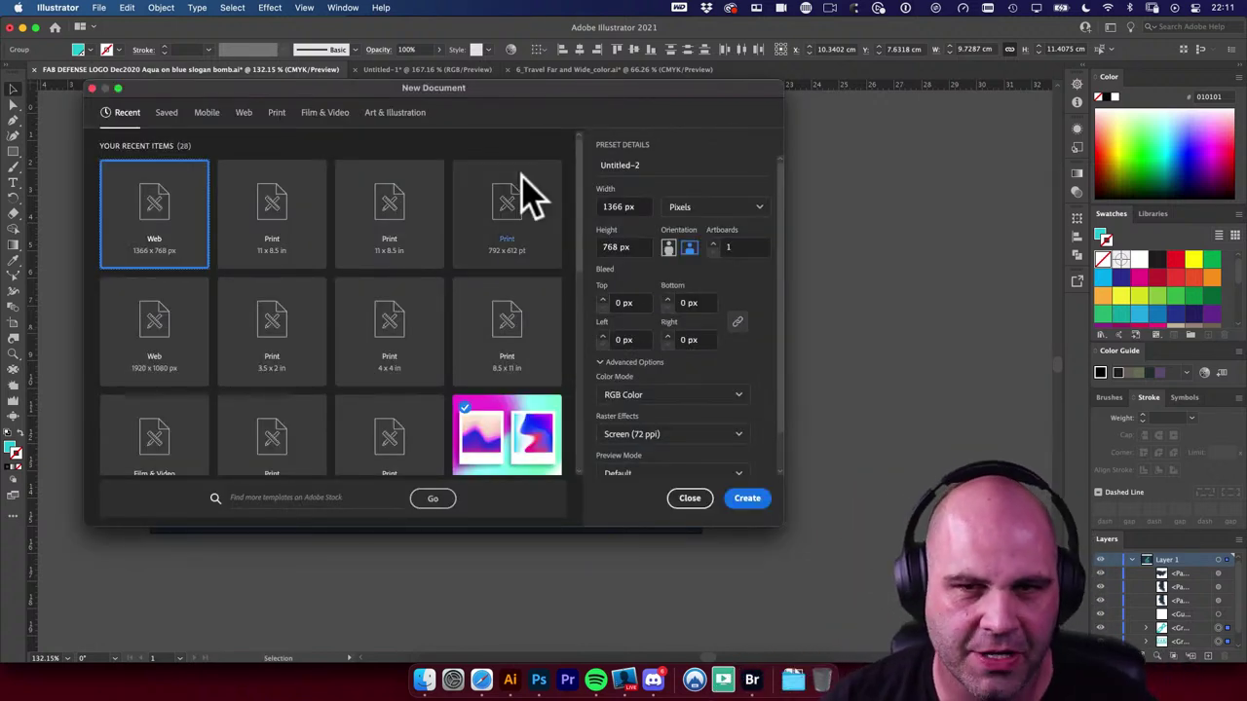
{"action": "left_click_drag", "start_coordinate": [532, 89], "coordinate": [624, 146]}
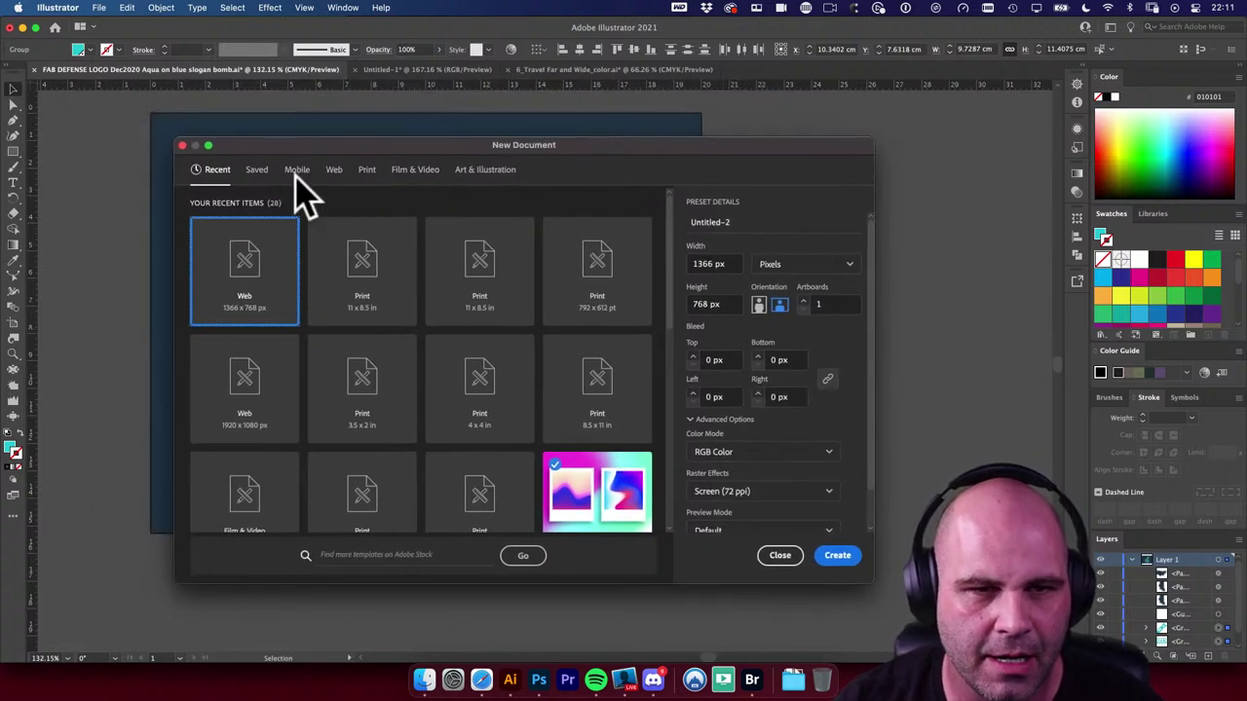
{"action": "left_click_drag", "start_coordinate": [315, 159], "coordinate": [306, 146]}
{"action": "left_click", "coordinate": [368, 261]}
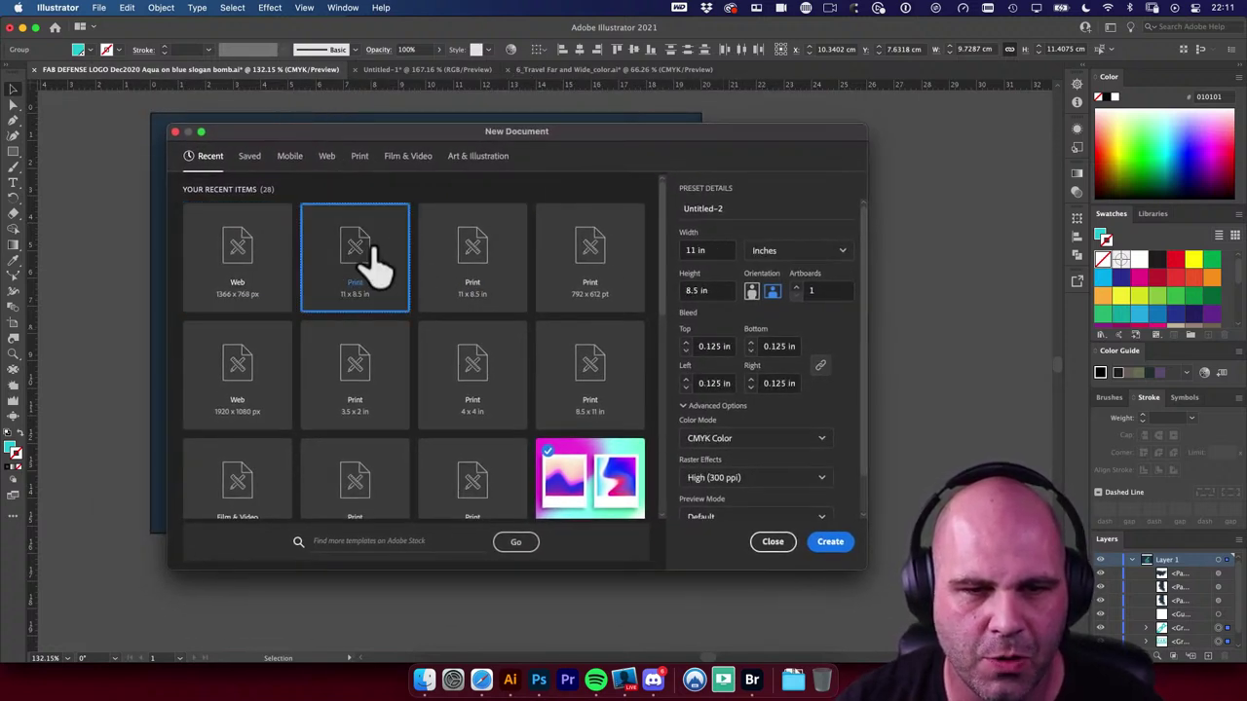
{"action": "left_click", "coordinate": [836, 546]}
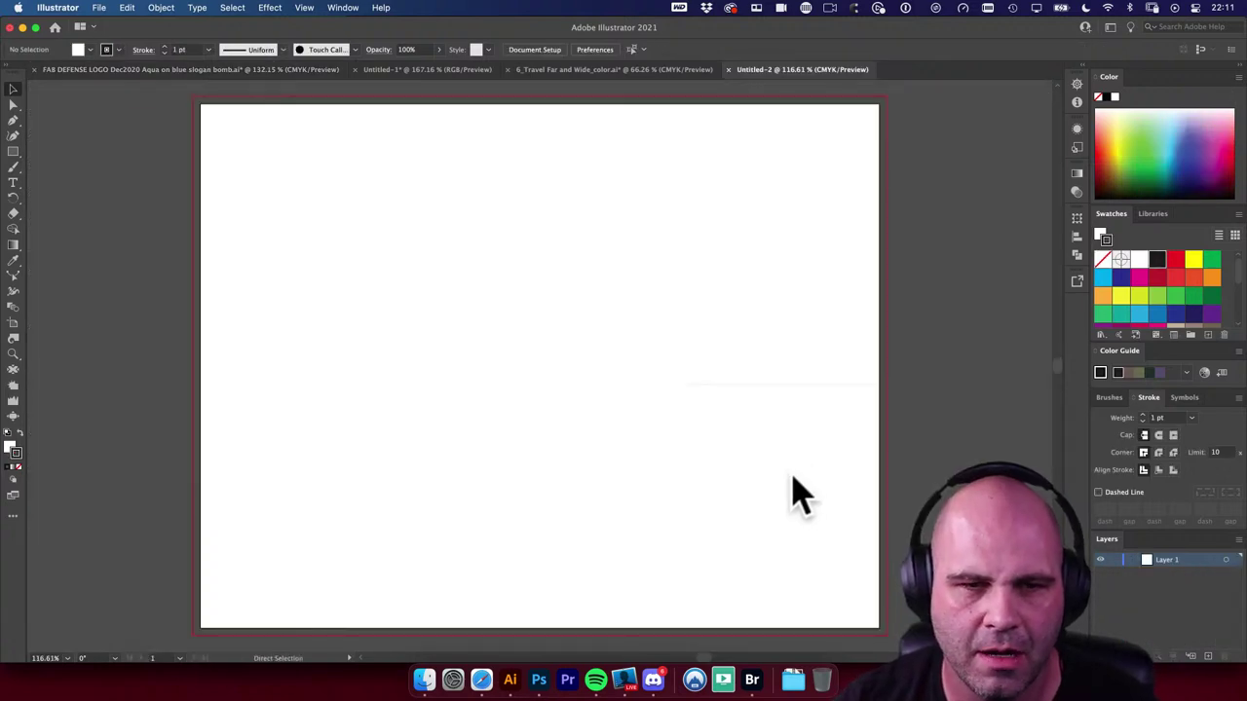
Step: Paste the FAB Defense logo into the new document
{"action": "key", "text": "super+v"}
{"action": "left_click", "coordinate": [770, 409]}
{"action": "left_click_drag", "start_coordinate": [779, 412], "coordinate": [779, 403]}
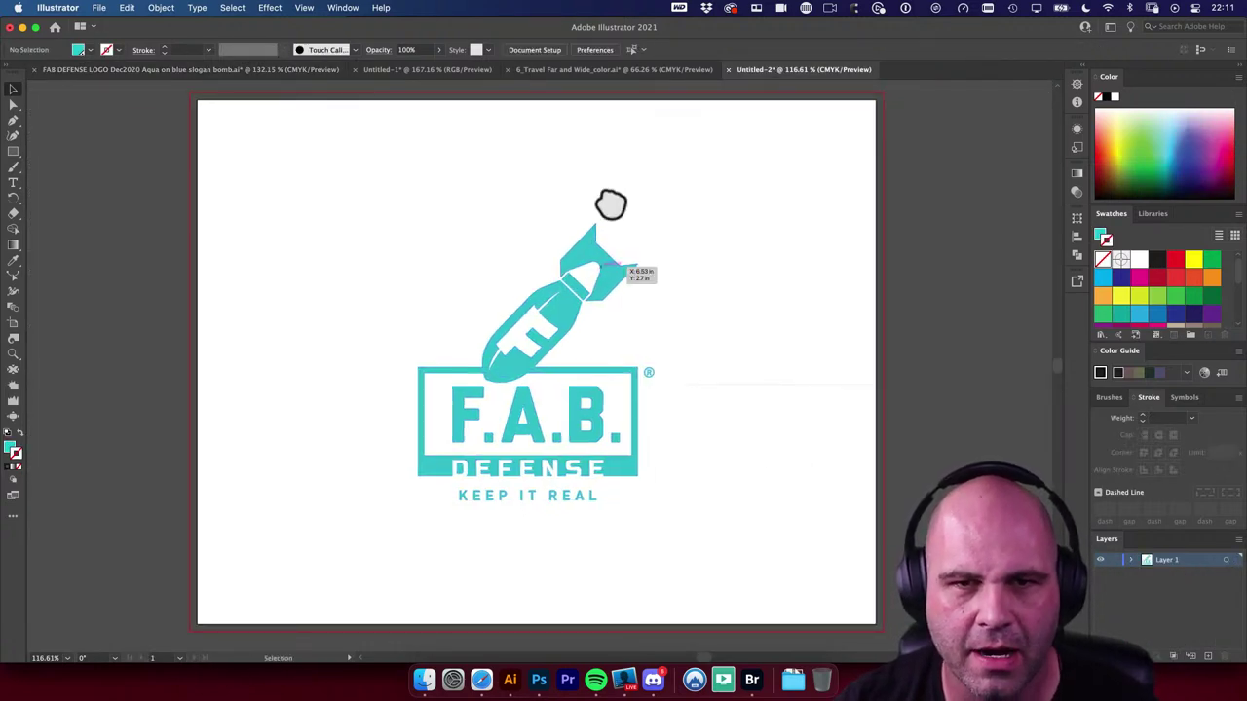
Step: Drag the three colour swatch squares from the Travel document into the new document
{"action": "left_click", "coordinate": [572, 70]}
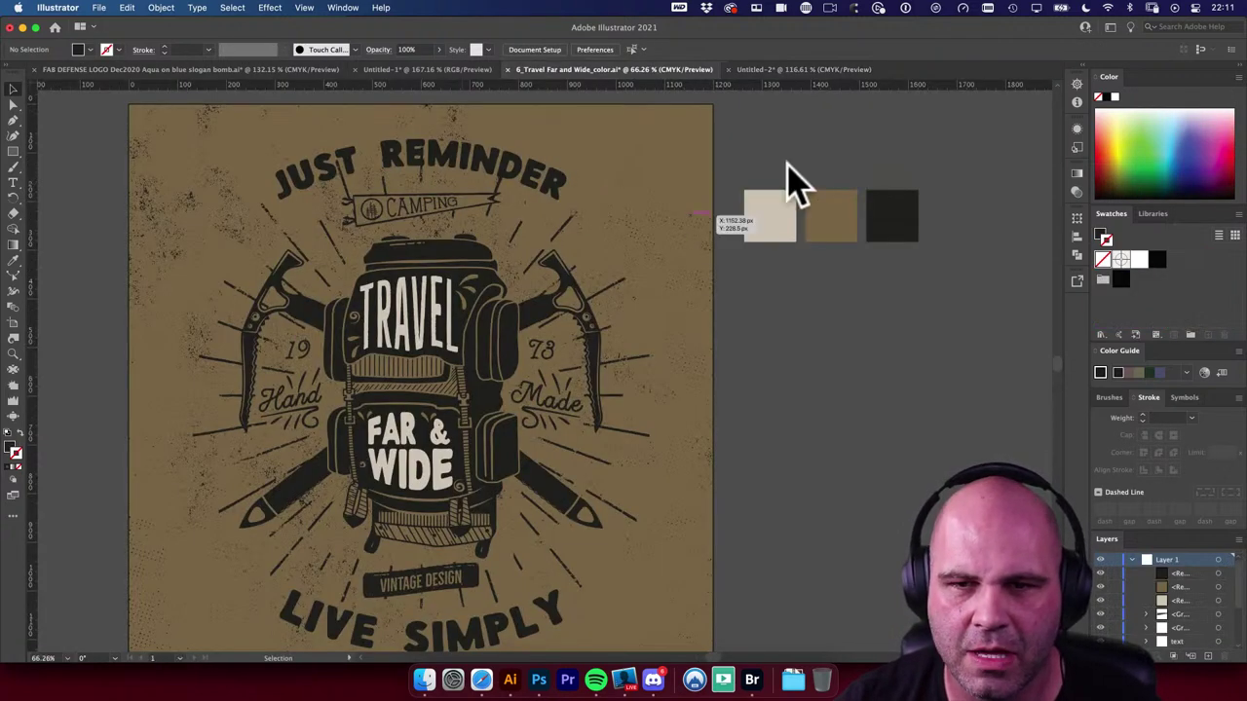
{"action": "left_click_drag", "start_coordinate": [794, 181], "coordinate": [919, 311]}
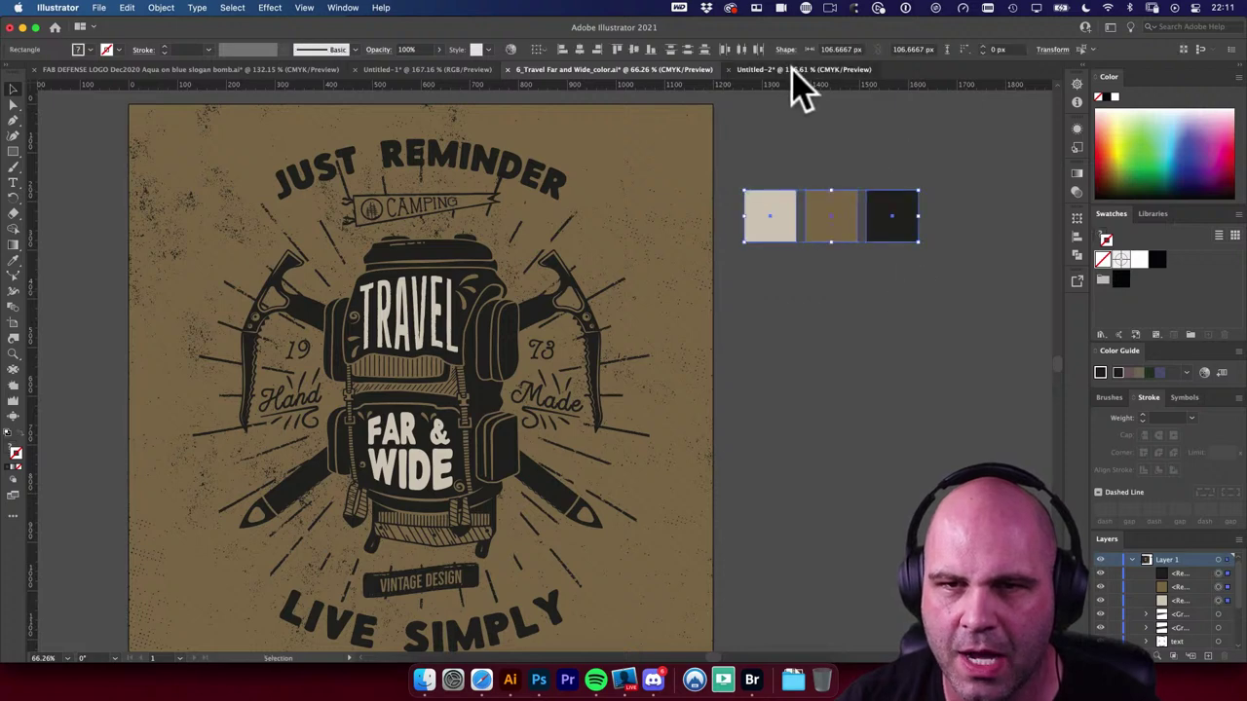
{"action": "left_click_drag", "start_coordinate": [799, 83], "coordinate": [892, 234]}
{"action": "left_click", "coordinate": [751, 403]}
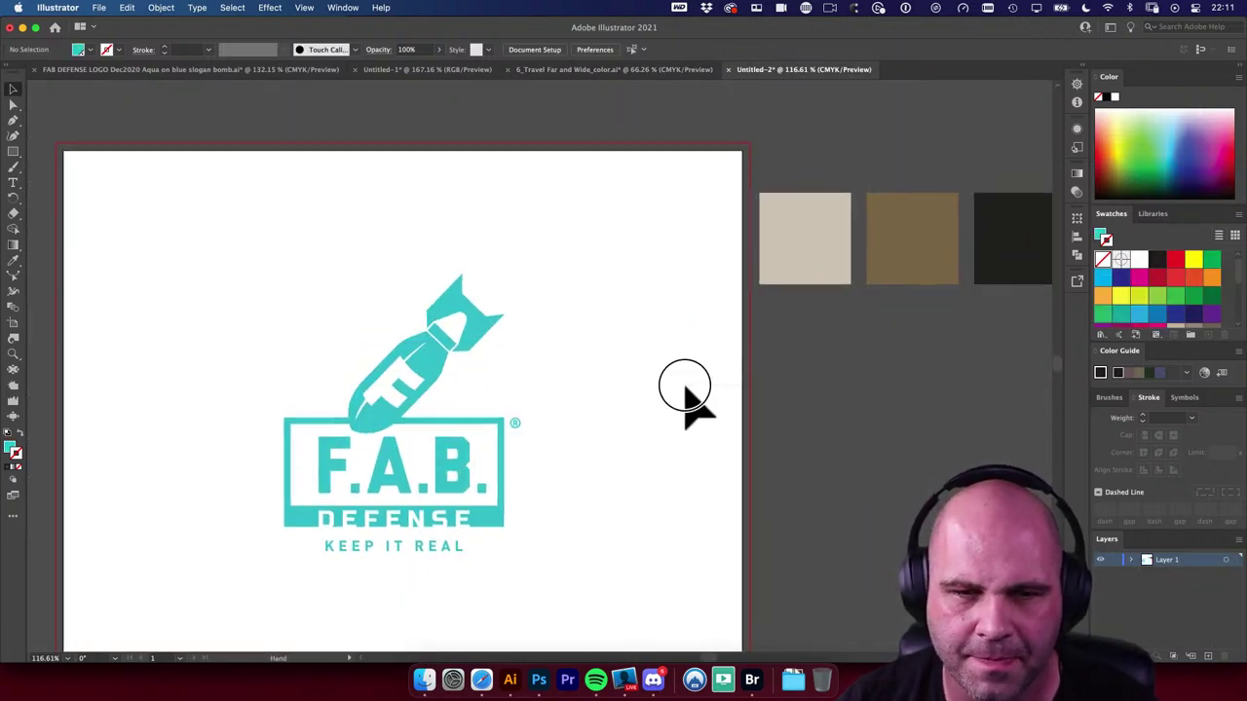
{"action": "left_click_drag", "start_coordinate": [685, 387], "coordinate": [639, 383]}
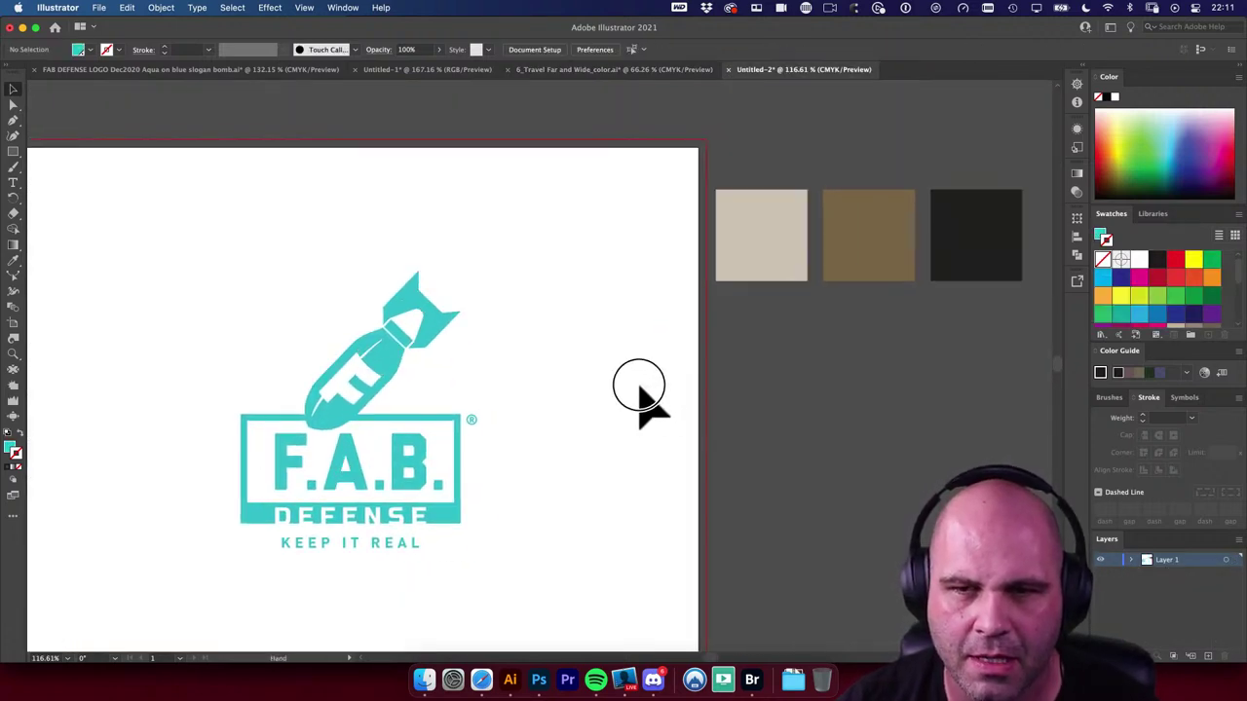
{"action": "left_click", "coordinate": [644, 69]}
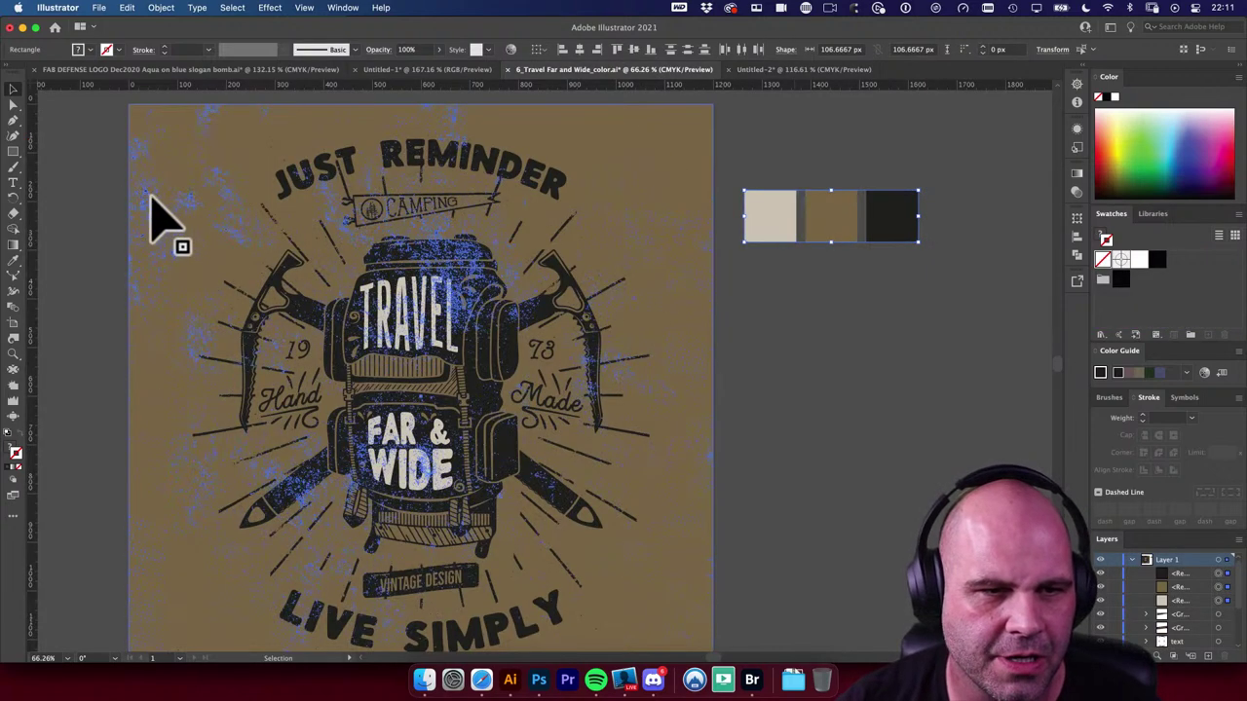
Step: Select the travel design's background texture and paste it into the FAB Defense document
{"action": "left_click", "coordinate": [152, 202]}
{"action": "double_click", "coordinate": [151, 202]}
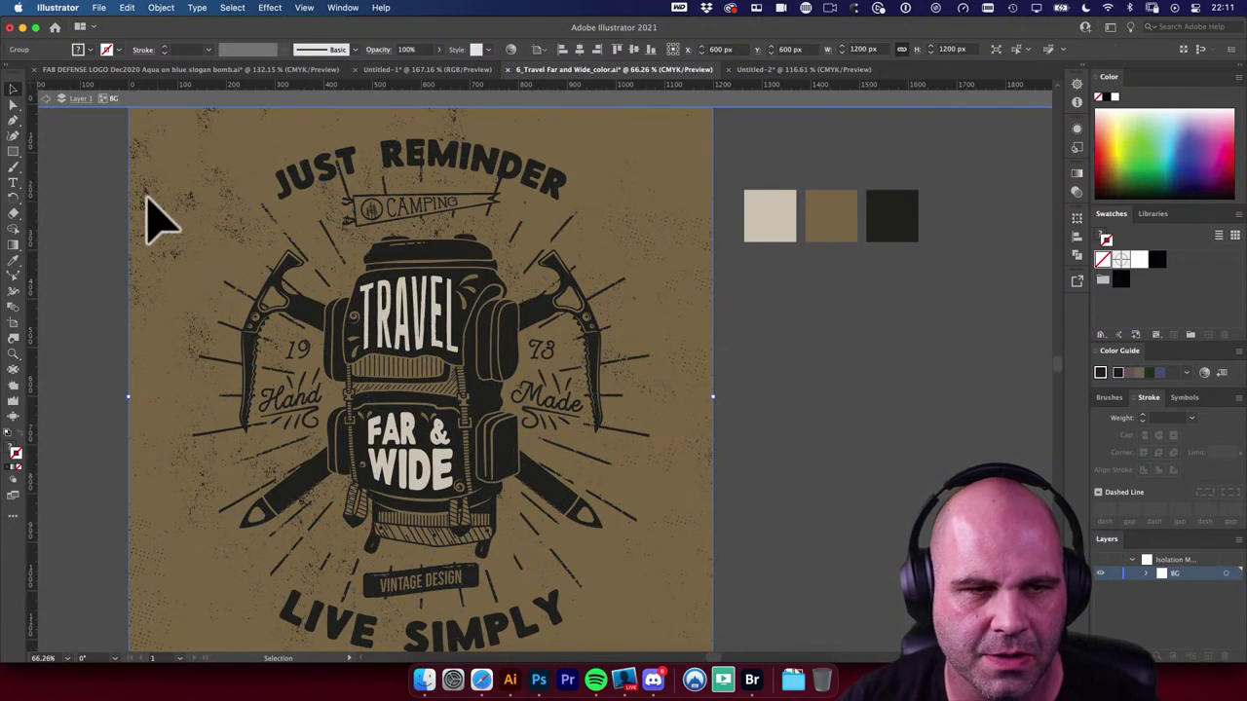
{"action": "left_click", "coordinate": [201, 236]}
{"action": "left_click", "coordinate": [152, 207]}
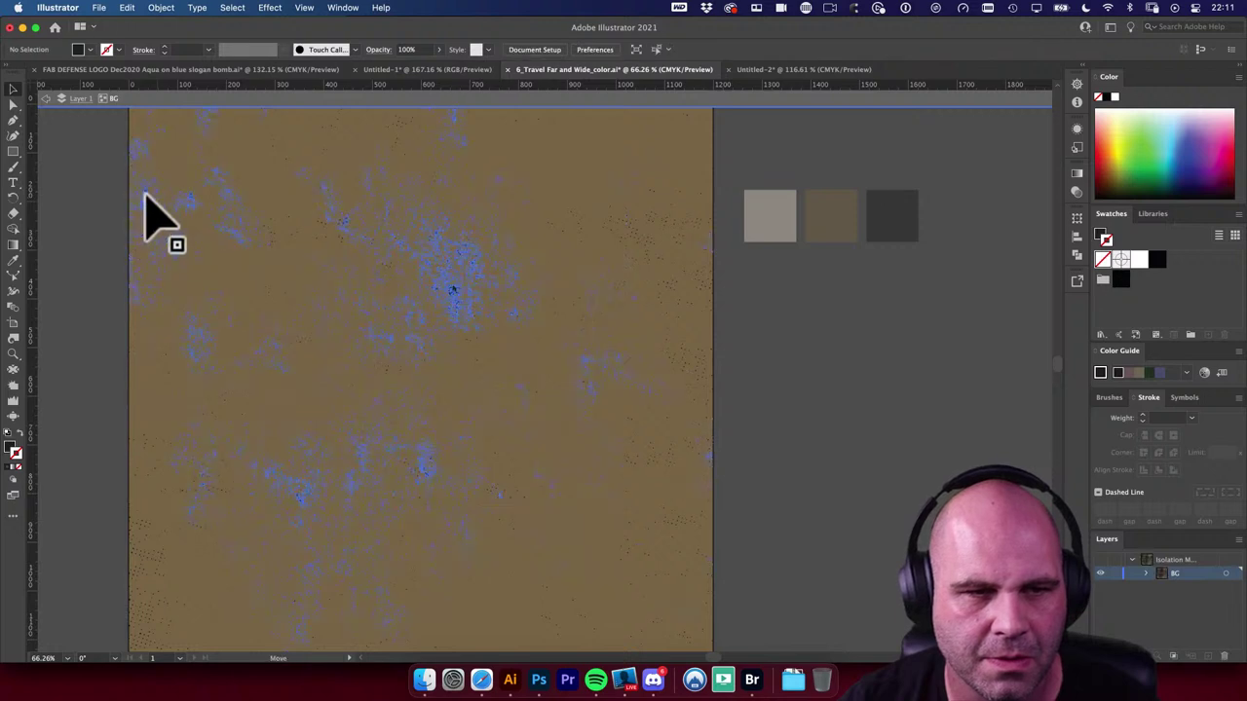
{"action": "mouse_move", "coordinate": [145, 193]}
{"action": "left_mouse_down"}
{"action": "mouse_move", "coordinate": [149, 218]}
{"action": "mouse_move", "coordinate": [149, 203]}
{"action": "left_mouse_up"}
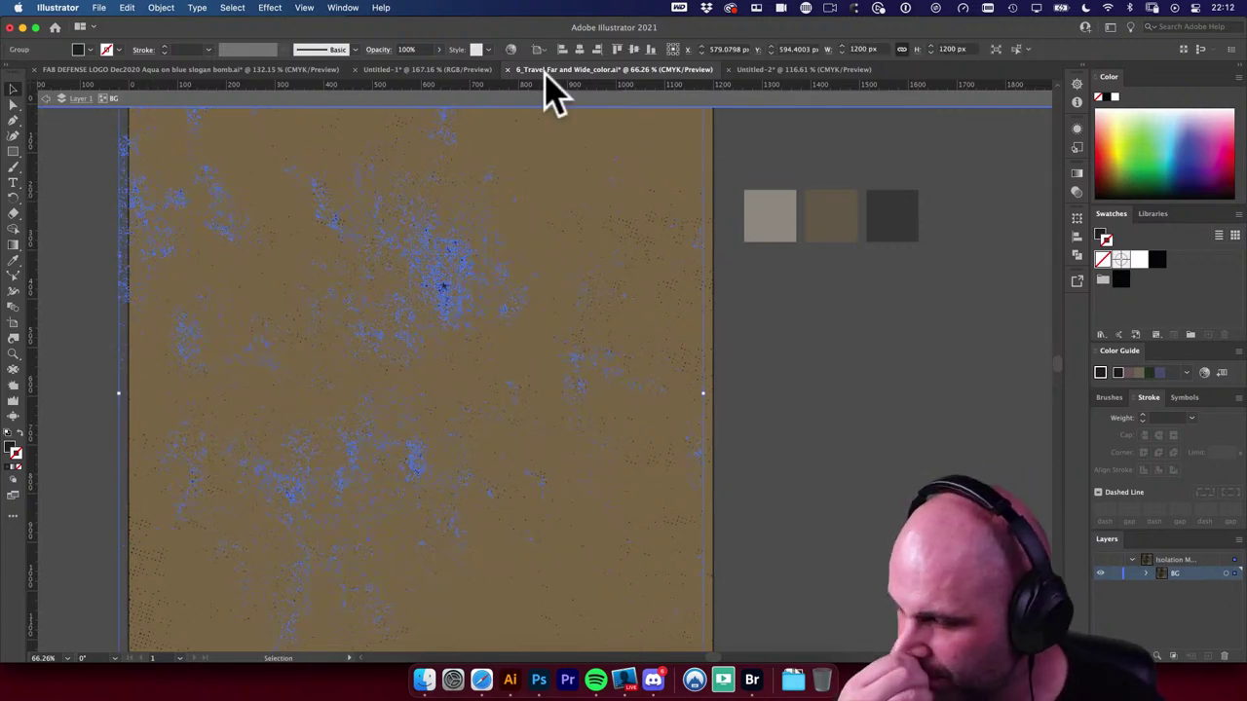
{"action": "key", "text": "super+shift+a"}
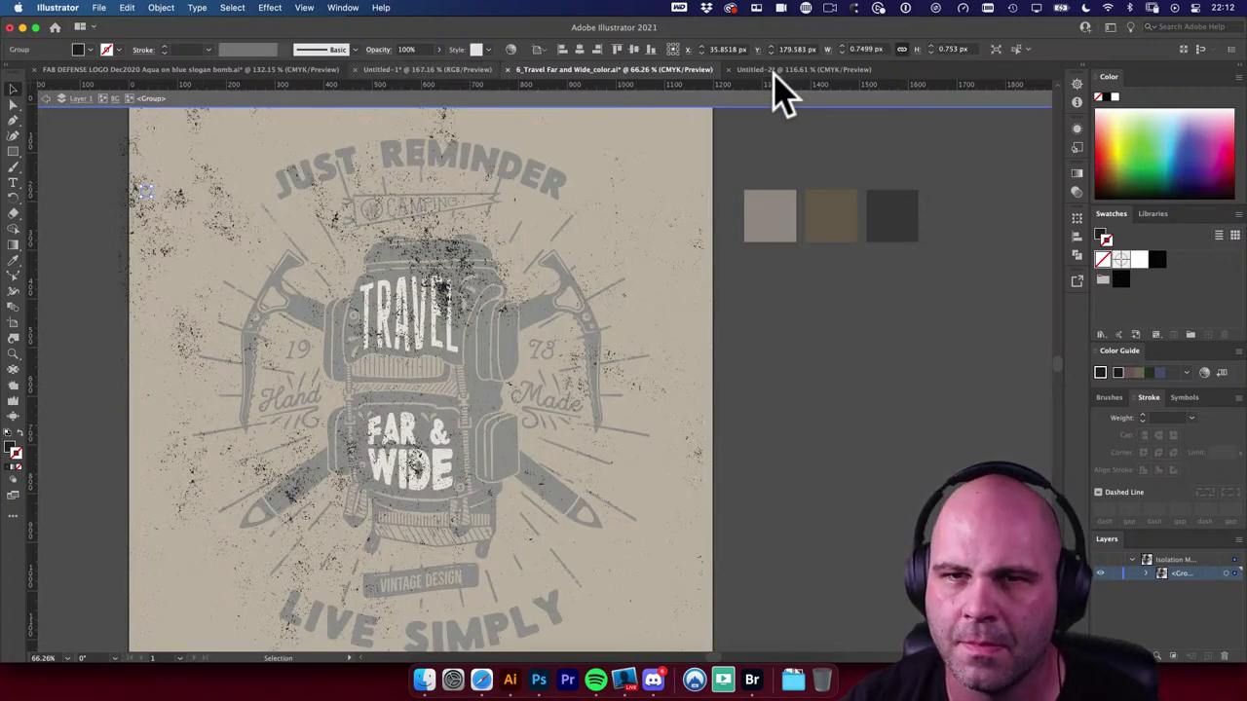
{"action": "left_click", "coordinate": [780, 70]}
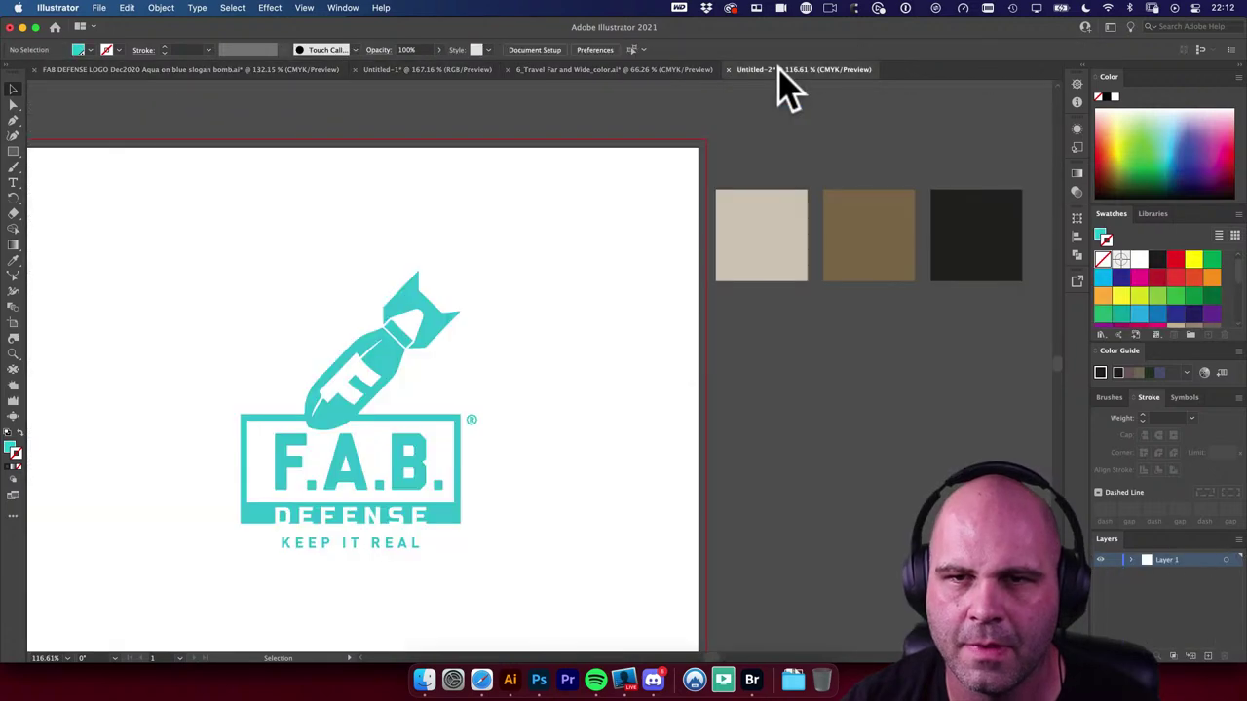
{"action": "key", "text": "super+v"}
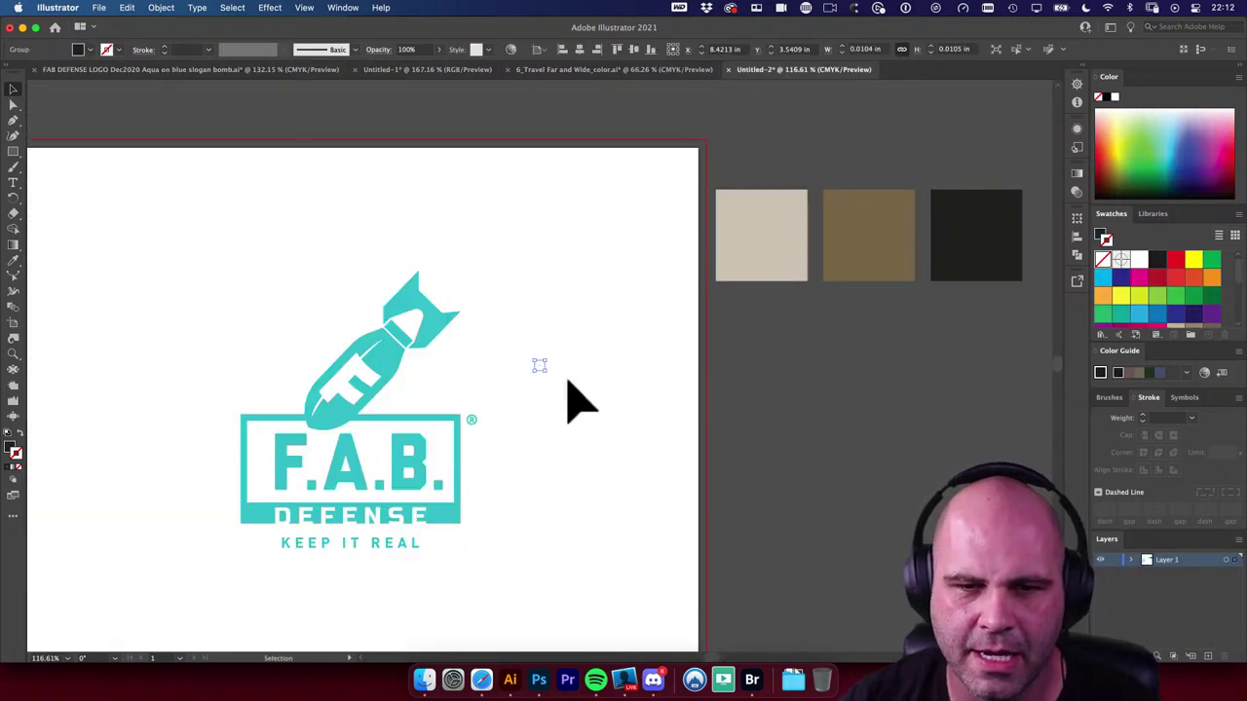
{"action": "left_click", "coordinate": [618, 453]}
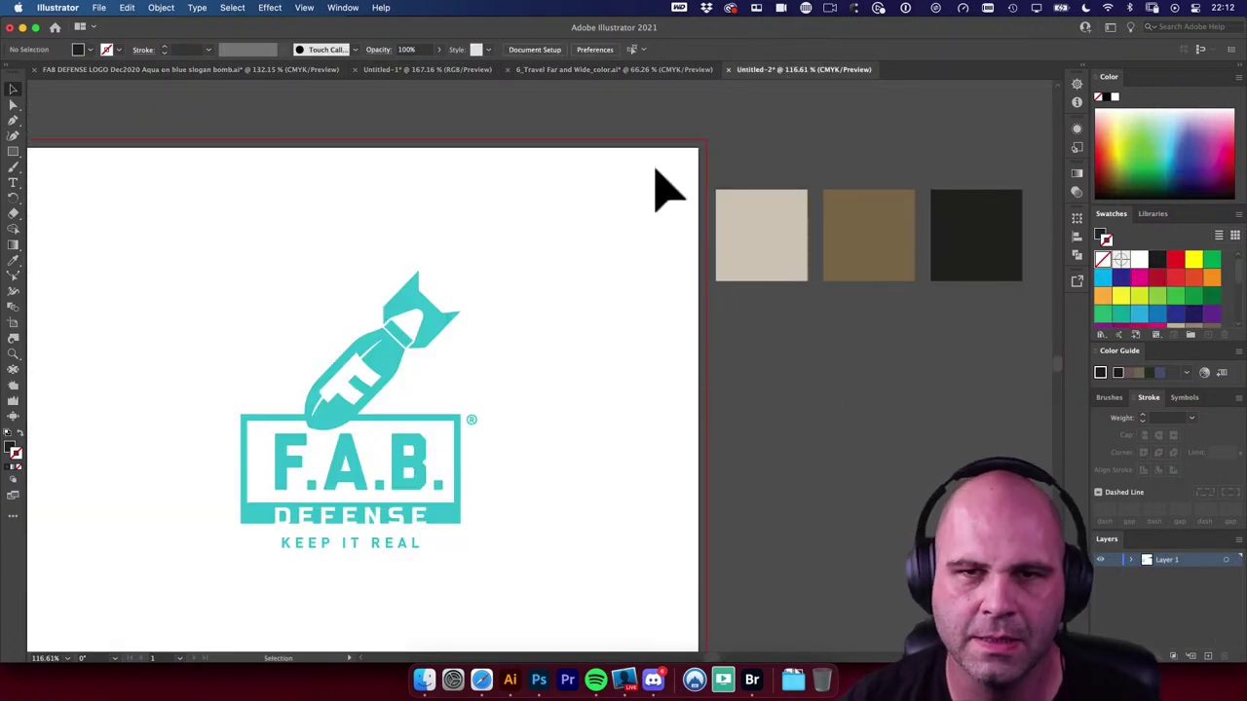
Step: Re-enter the travel group and select the textured background's individual parts
{"action": "left_click", "coordinate": [545, 70]}
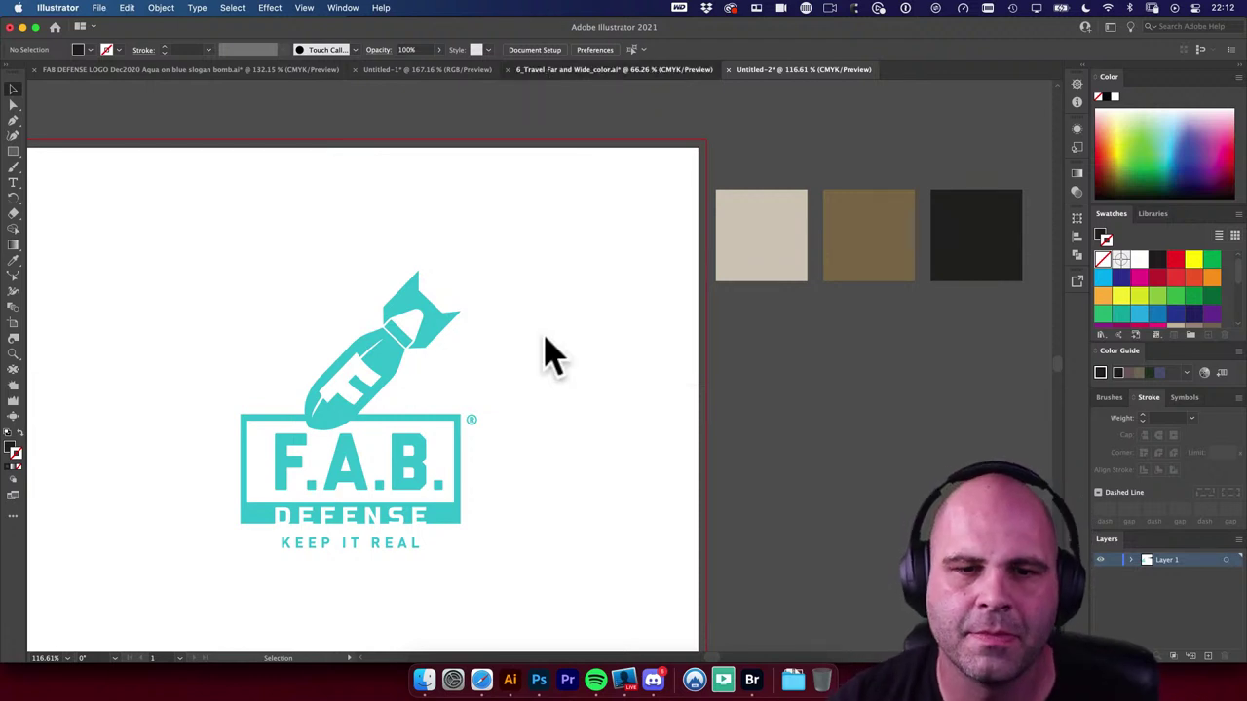
{"action": "left_click", "coordinate": [771, 384]}
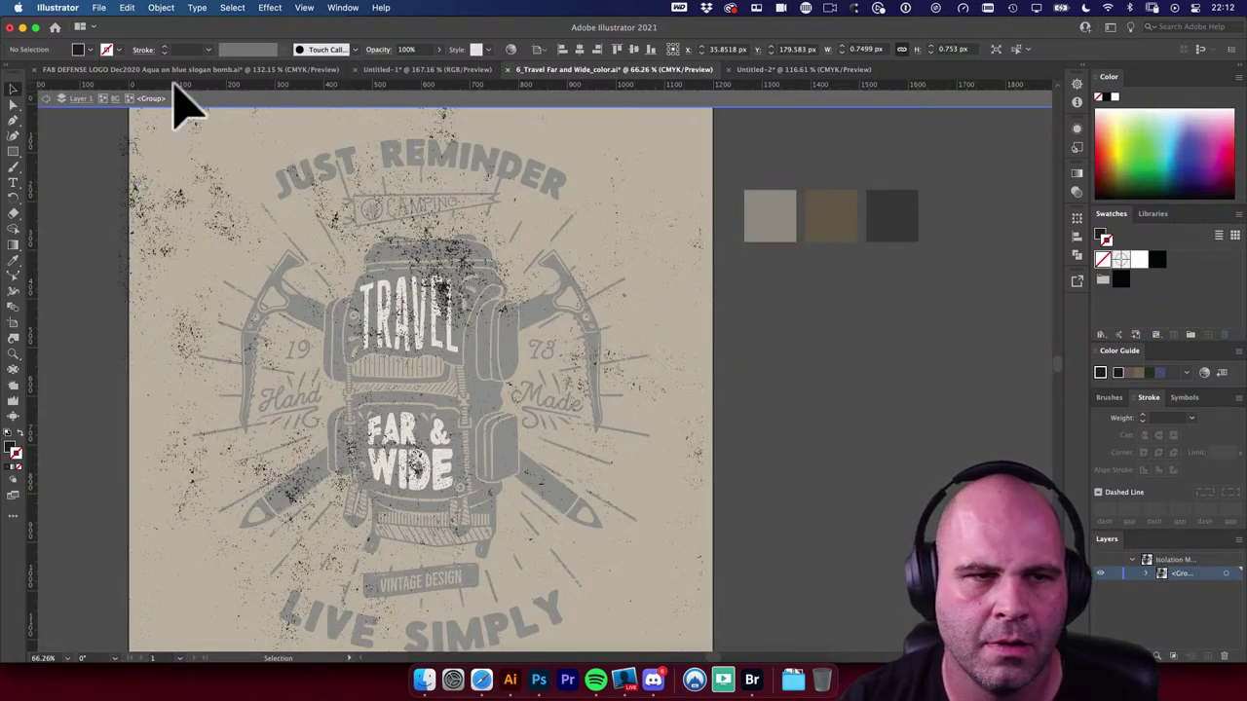
{"action": "double_click", "coordinate": [219, 200]}
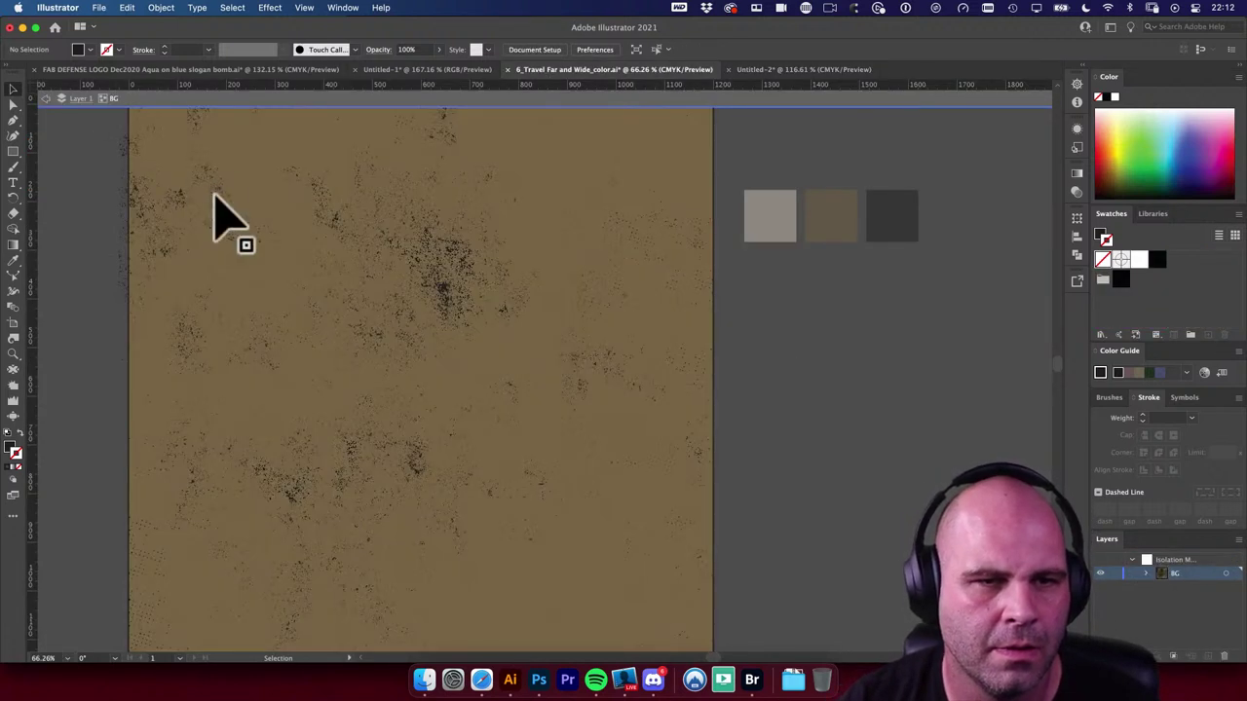
{"action": "left_click", "coordinate": [214, 192]}
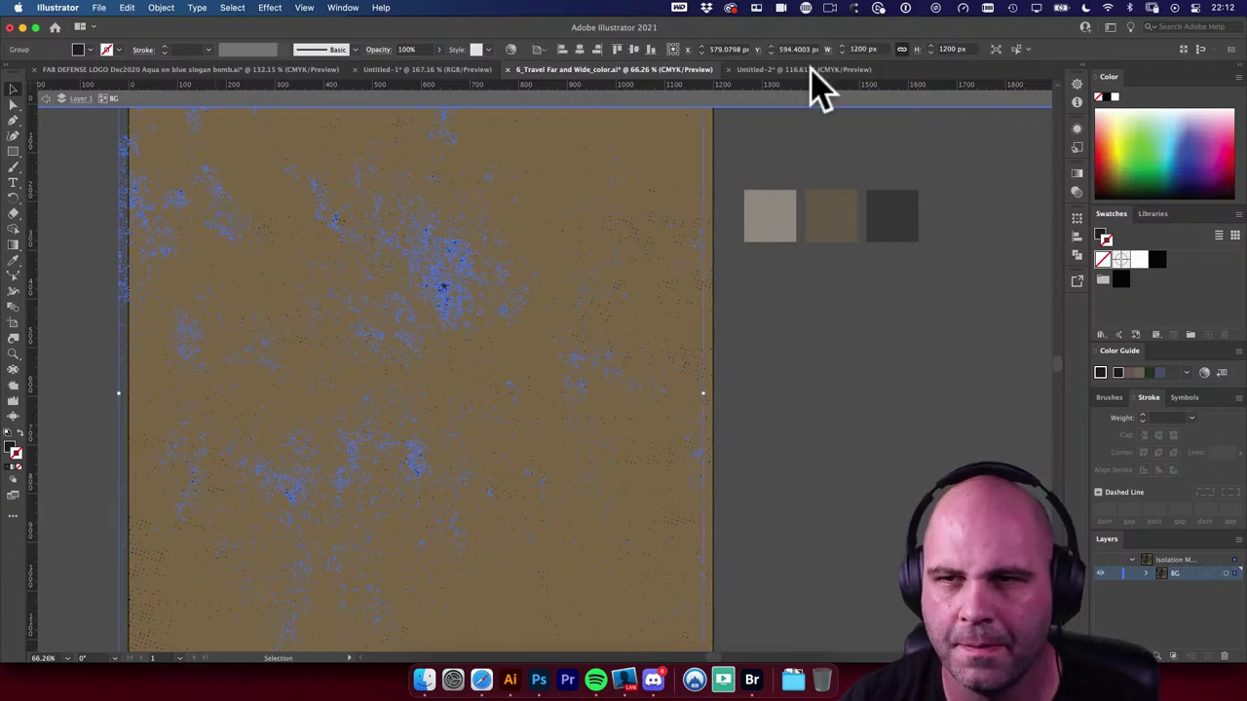
{"action": "key", "text": "a"}
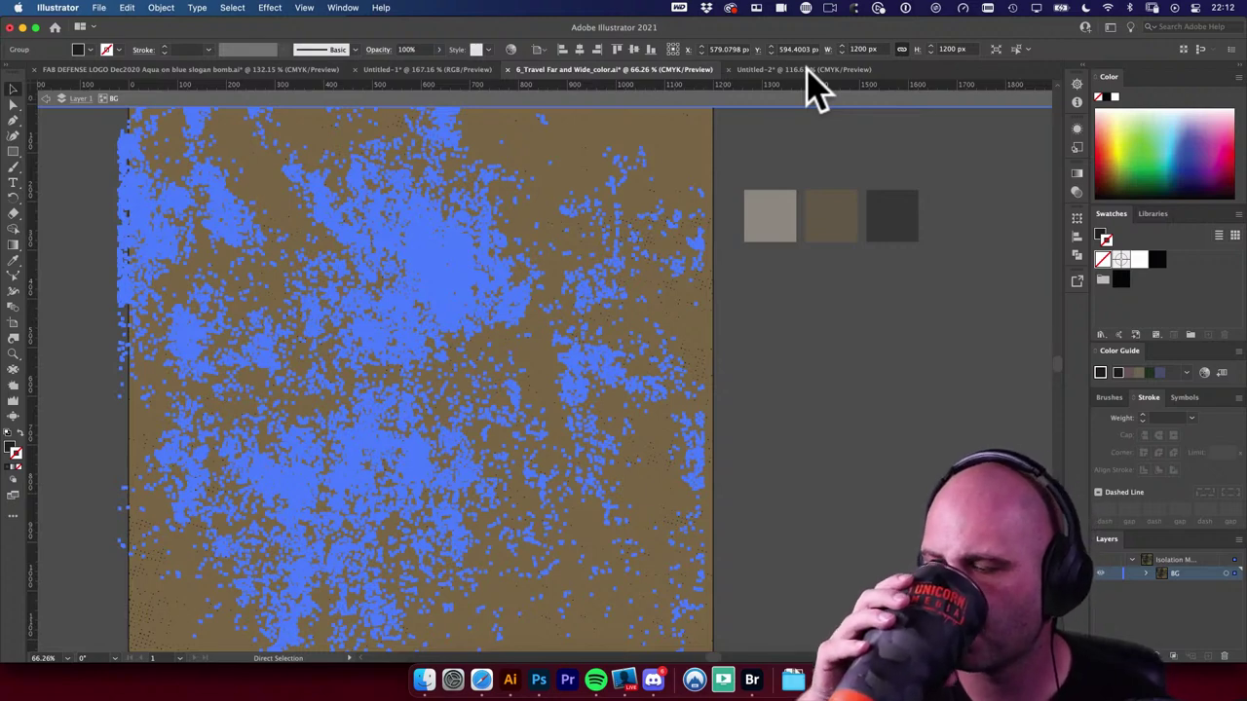
{"action": "left_click", "coordinate": [808, 70]}
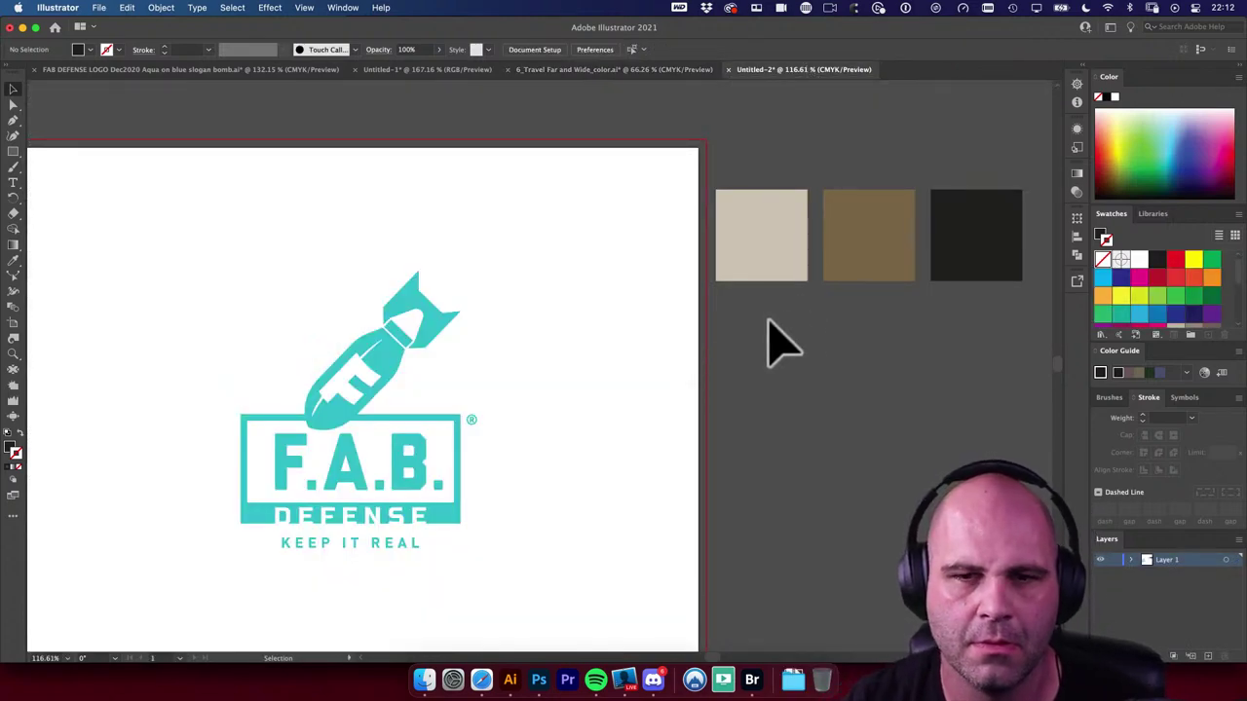
{"action": "left_click_drag", "start_coordinate": [601, 369], "coordinate": [611, 156]}
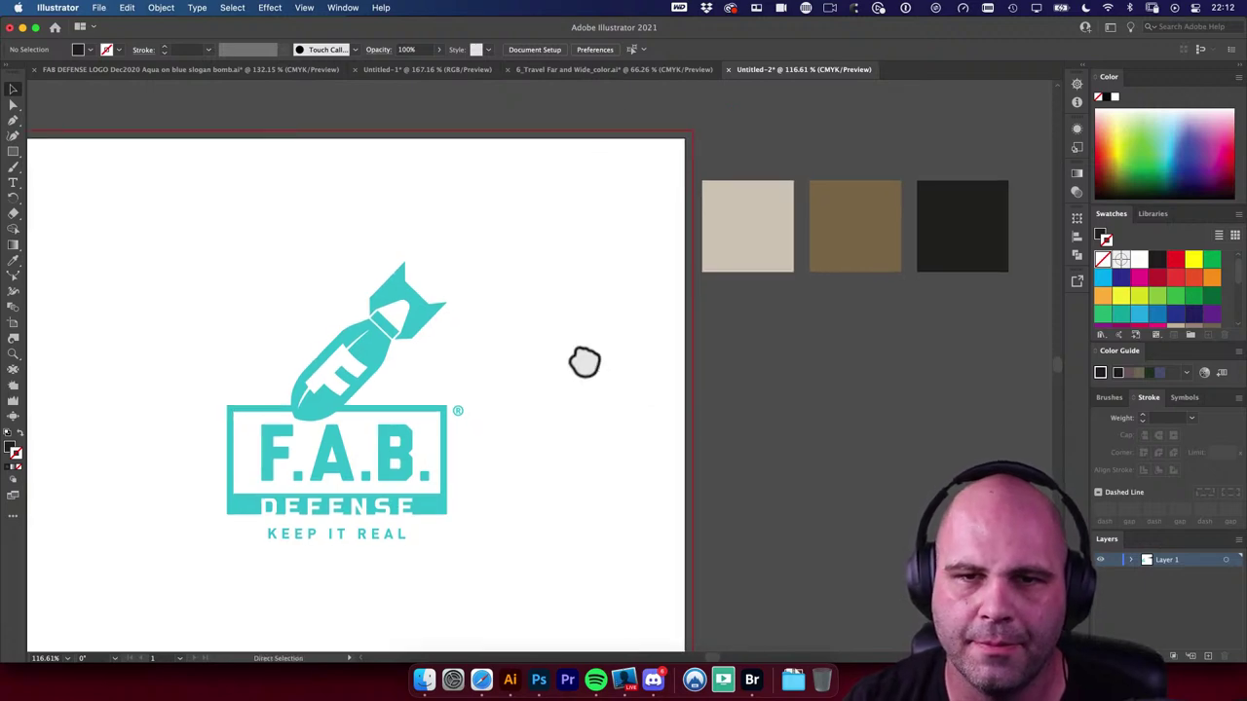
{"action": "key", "text": "super+v"}
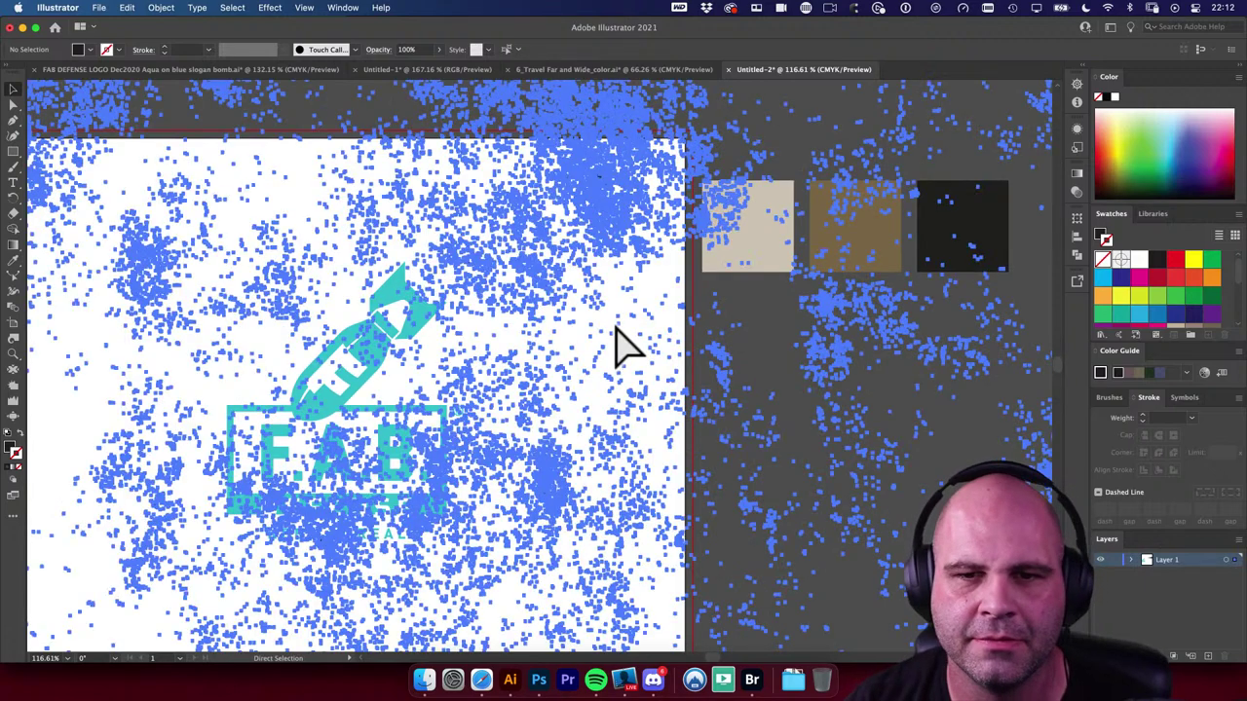
{"action": "left_click", "coordinate": [676, 311], "text": "alt+super"}
{"action": "key", "text": "super+z"}
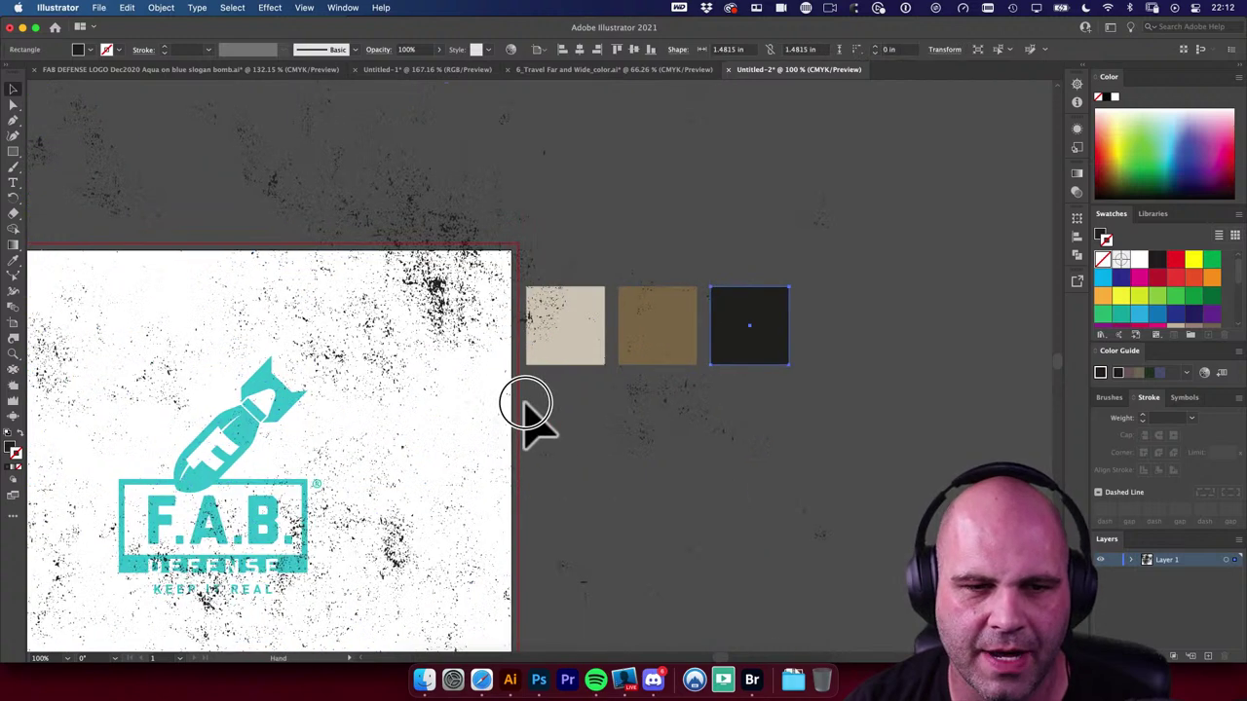
{"action": "left_click", "coordinate": [649, 380], "text": "alt+super"}
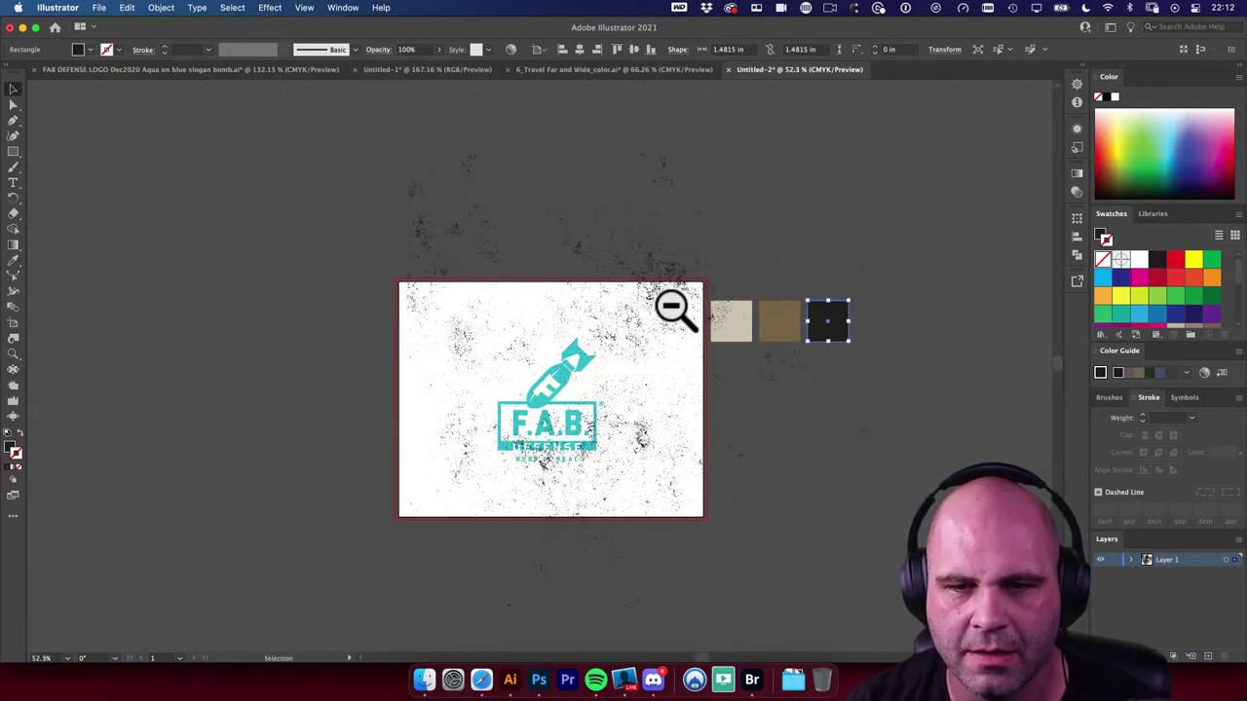
{"action": "left_click", "coordinate": [670, 309], "text": "shift"}
{"action": "left_click", "coordinate": [672, 312], "text": "shift"}
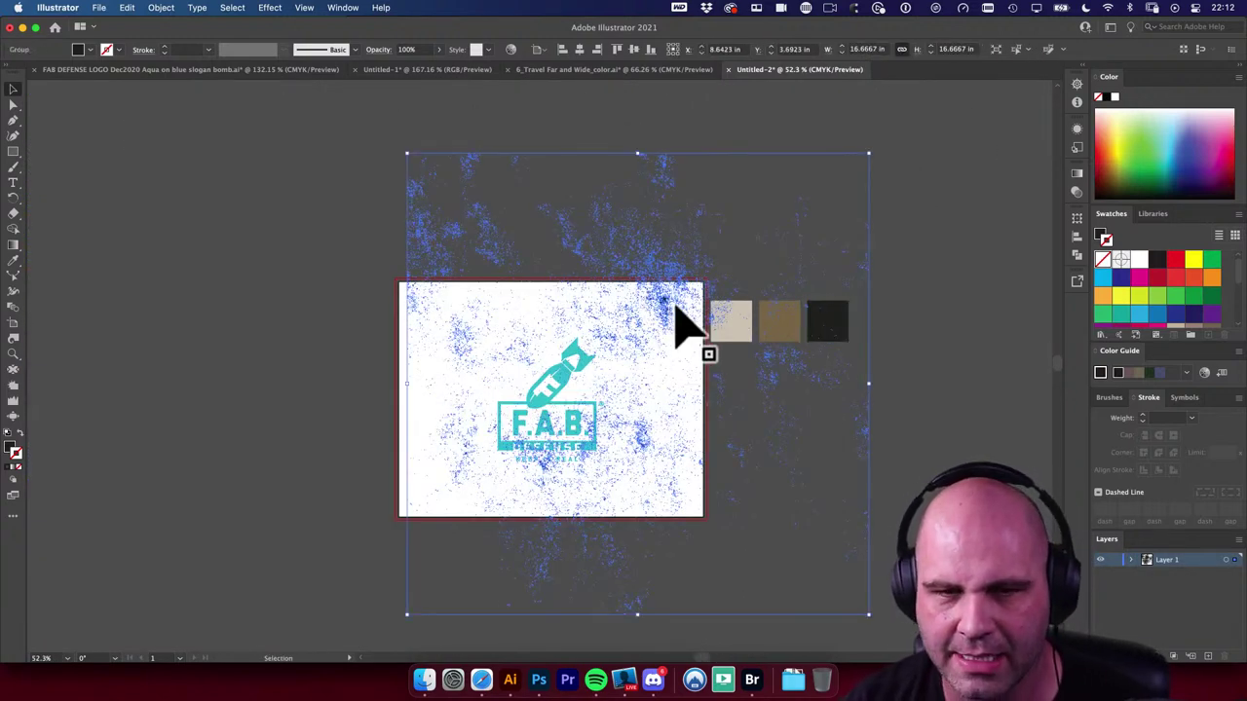
{"action": "key", "text": "Delete"}
{"action": "left_click_drag", "start_coordinate": [606, 401], "coordinate": [673, 432]}
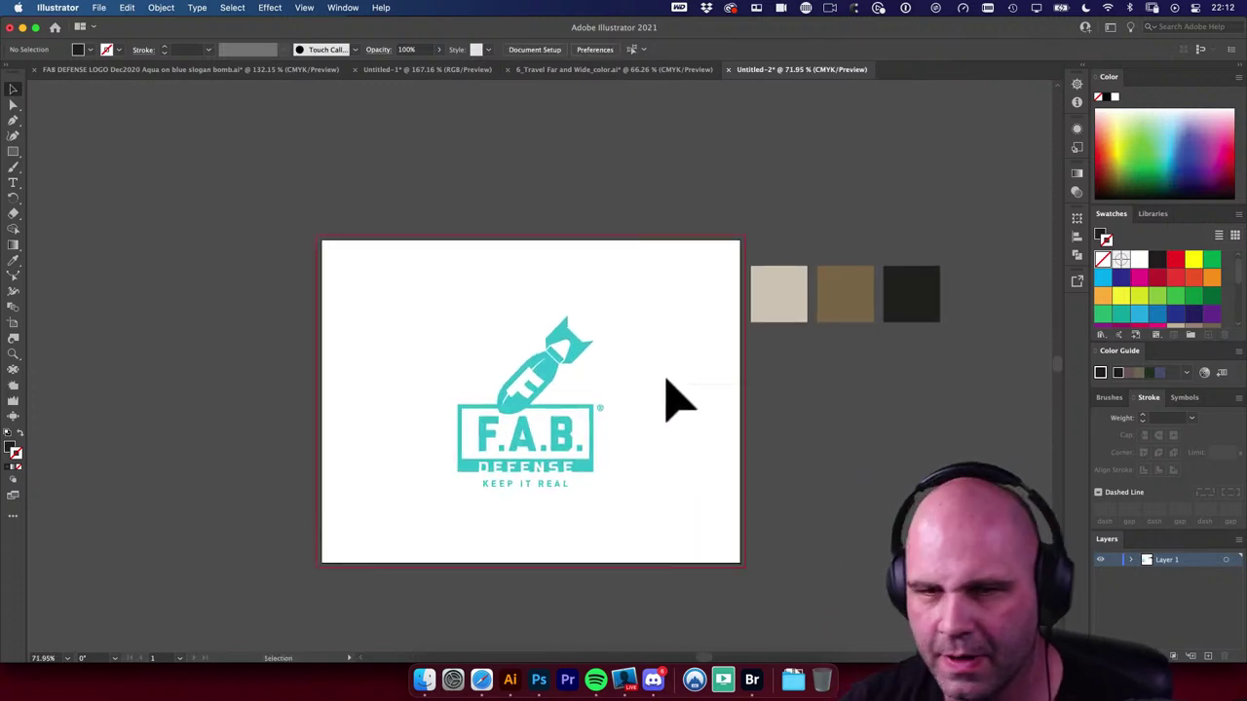
Step: Sample the beige swatch rectangle onto the FAB Defense logo group, replacing its aqua fill
{"action": "left_click", "coordinate": [552, 388]}
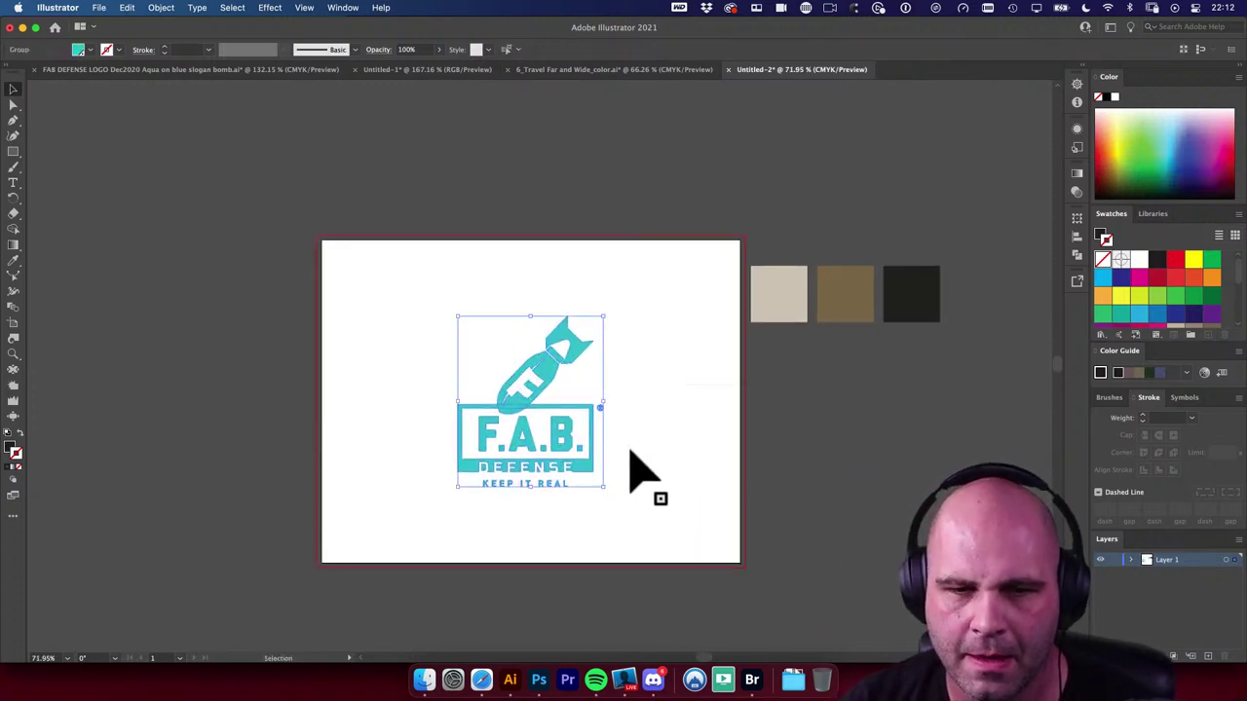
{"action": "left_click", "coordinate": [776, 288]}
{"action": "left_click", "coordinate": [545, 356]}
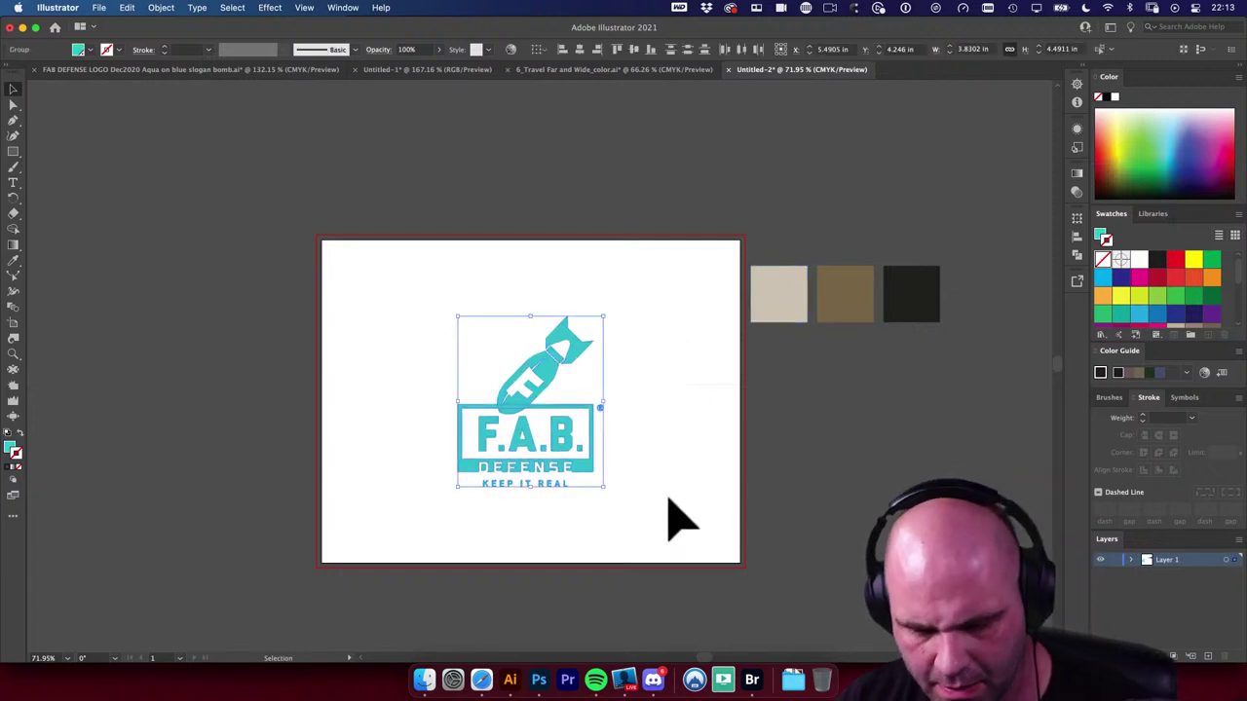
{"action": "key", "text": "i"}
{"action": "left_click", "coordinate": [784, 290]}
{"action": "key", "text": "v"}
{"action": "left_click", "coordinate": [675, 325]}
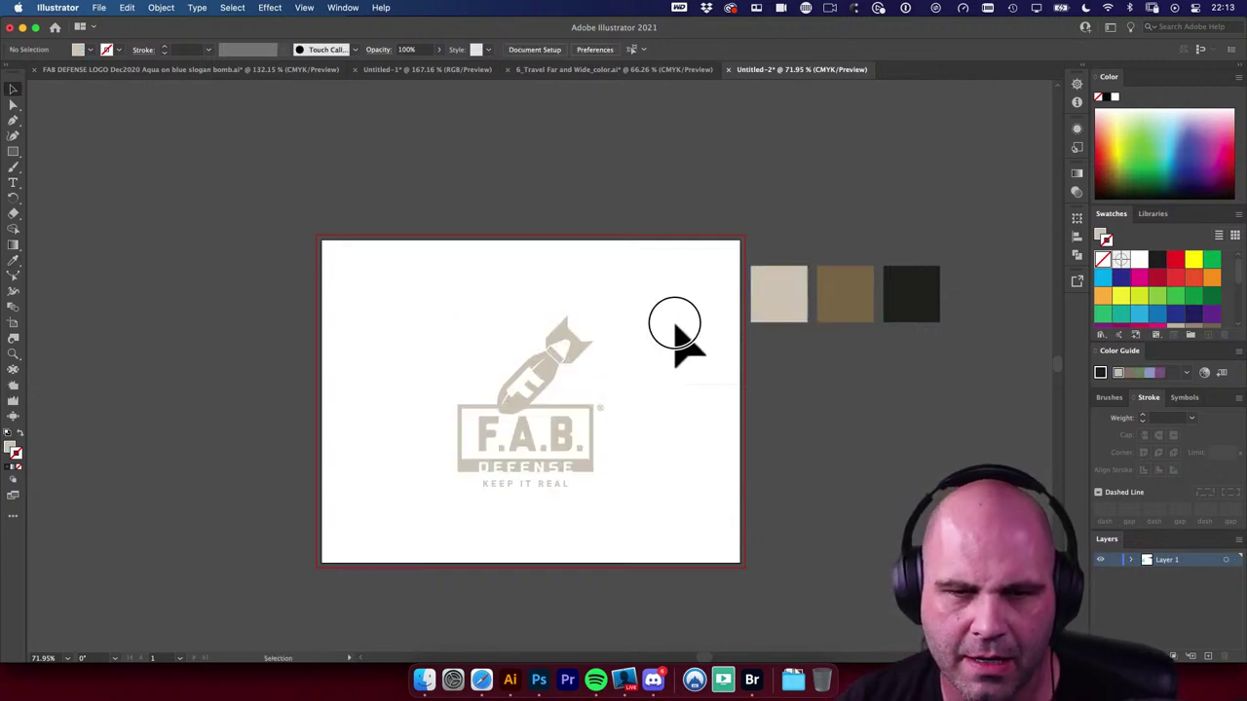
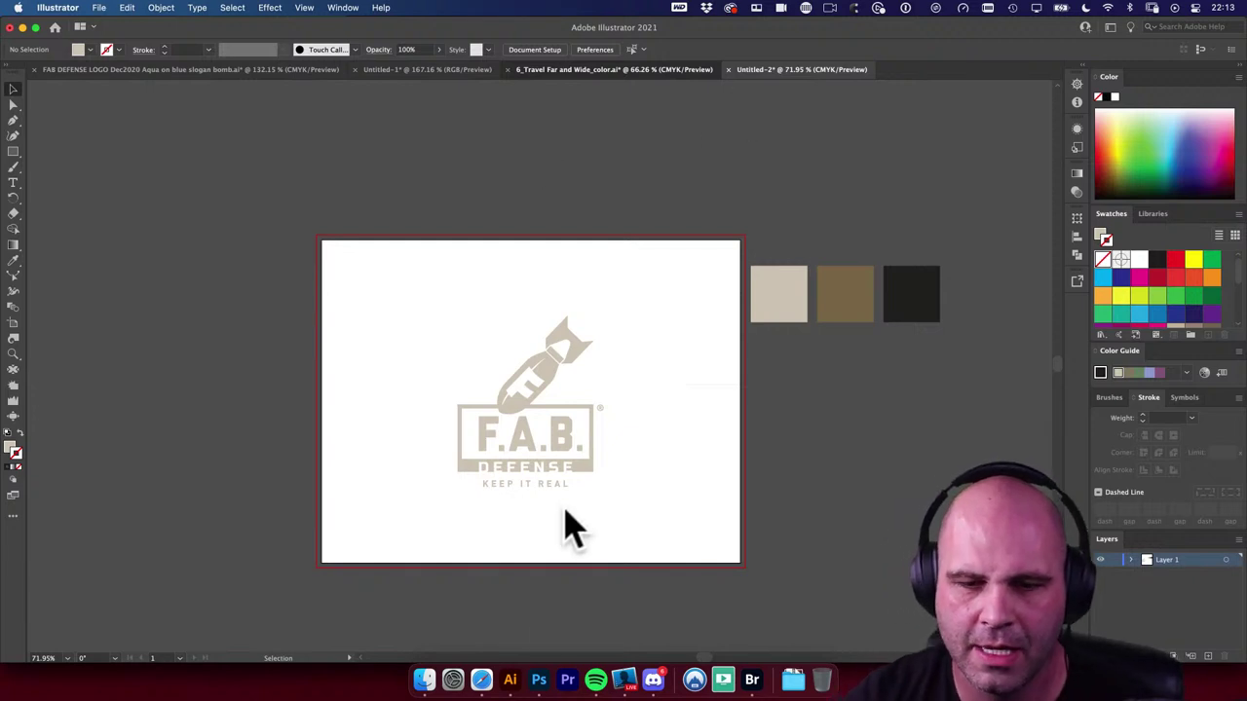
Step: Hide the 'FAB Defense Logo White copy 3' layer on the olive T-shirt mockup
{"action": "left_click", "coordinate": [538, 682]}
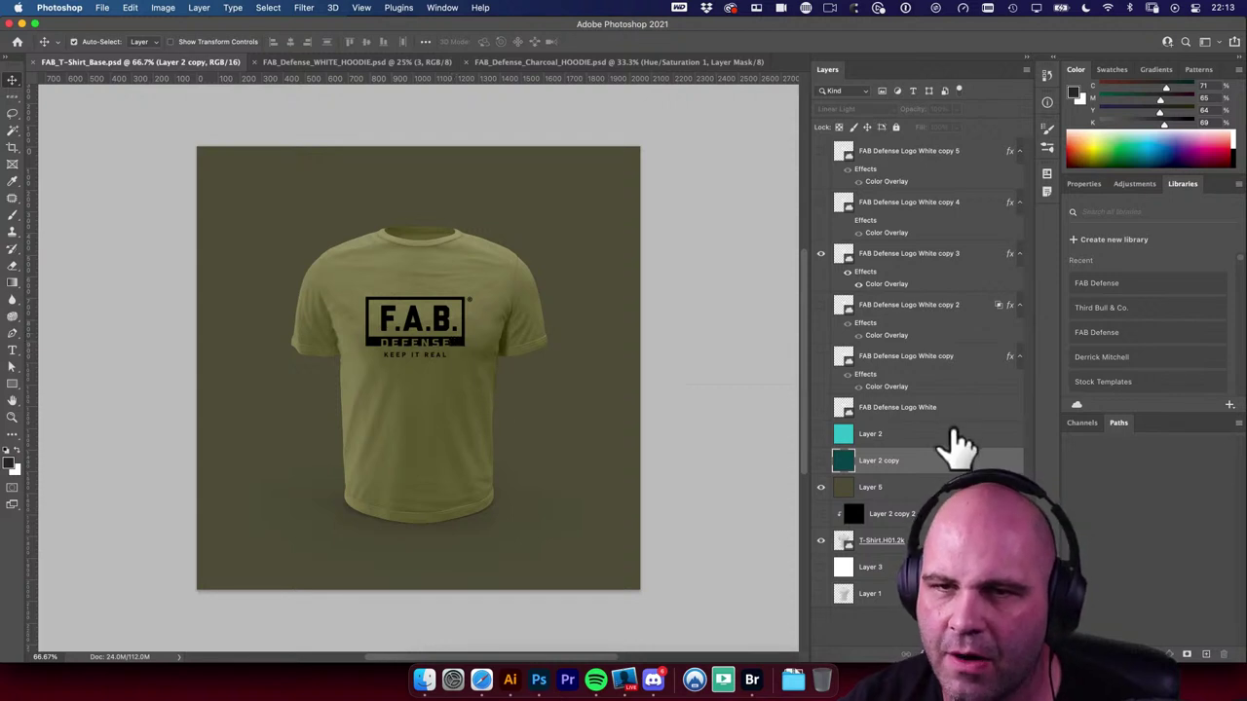
{"action": "left_click", "coordinate": [820, 253]}
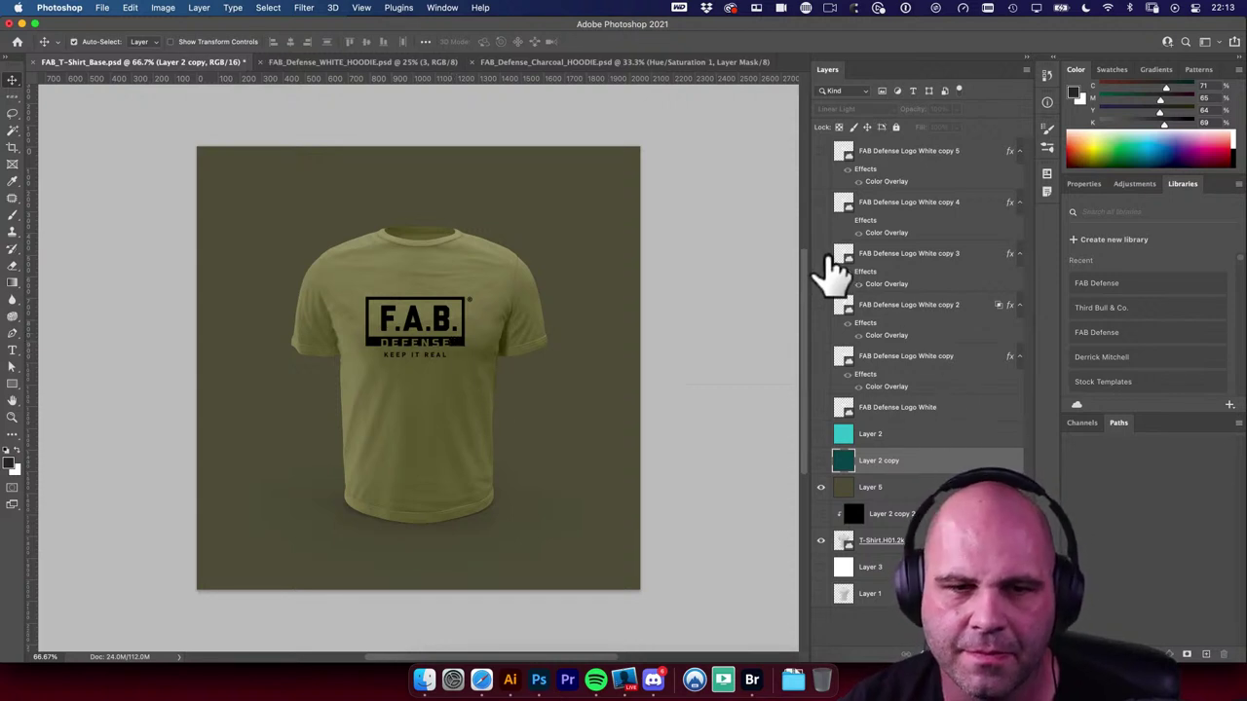
{"action": "scroll", "coordinate": [606, 306], "scroll_direction": "up", "scroll_amount": 3}
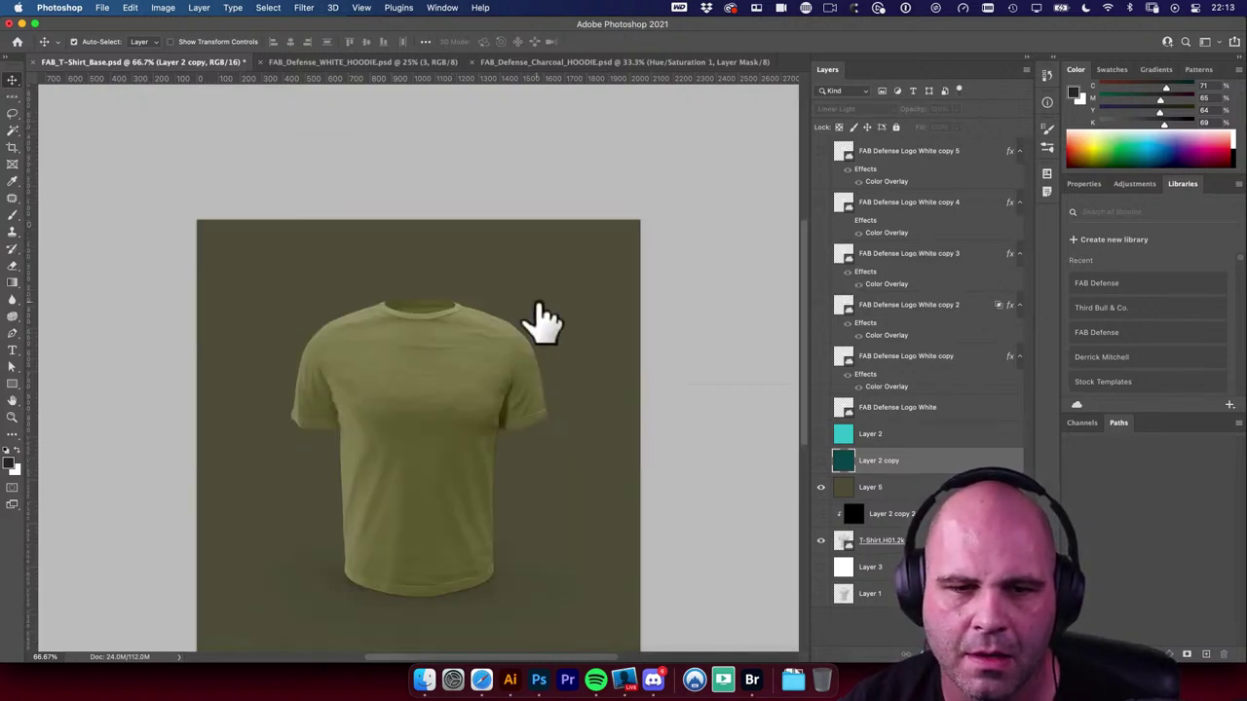
Step: Select the shirt's colour layer, glance at both hoodie mockups, and return to T-Shirt_Base
{"action": "left_click", "coordinate": [429, 373]}
{"action": "left_click", "coordinate": [521, 64]}
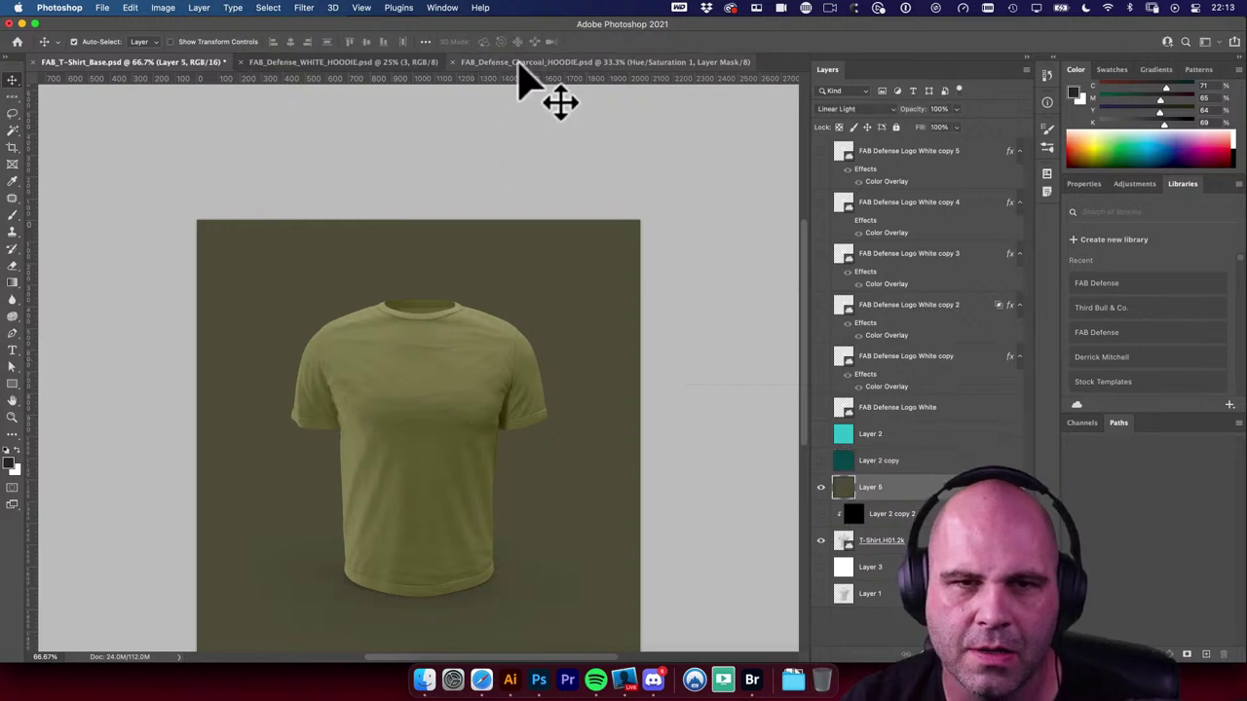
{"action": "left_click", "coordinate": [405, 64]}
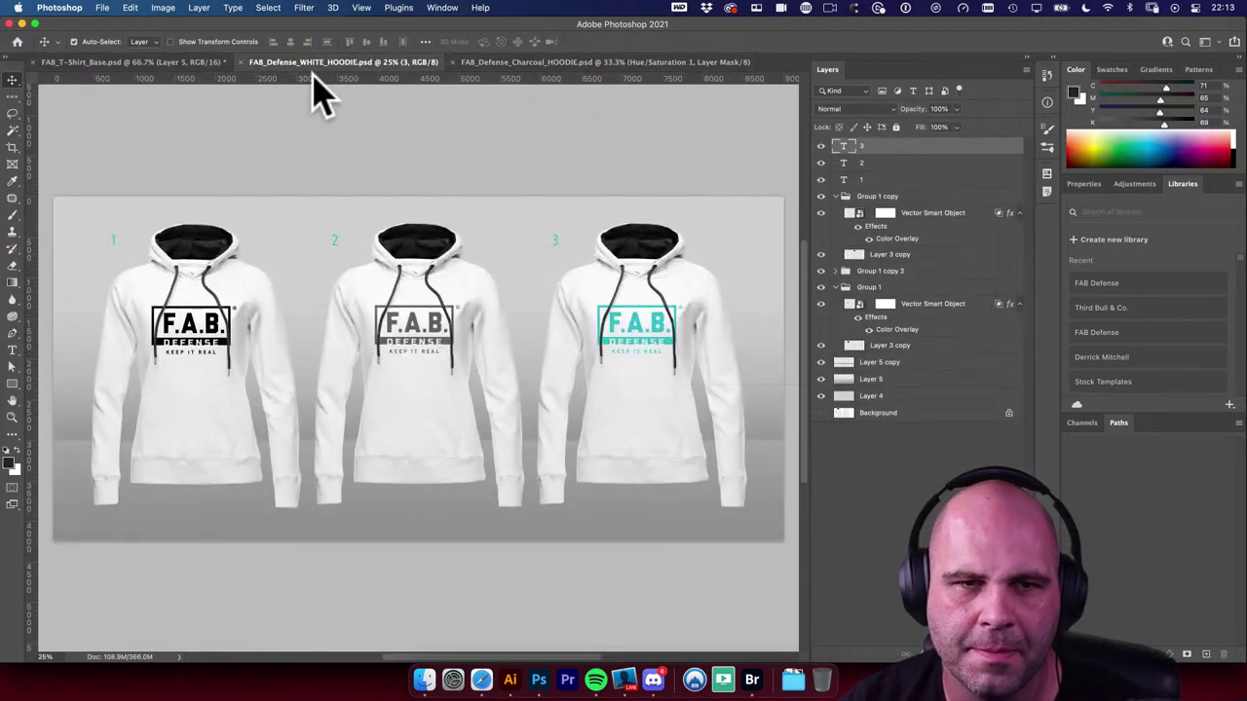
{"action": "left_click", "coordinate": [168, 62]}
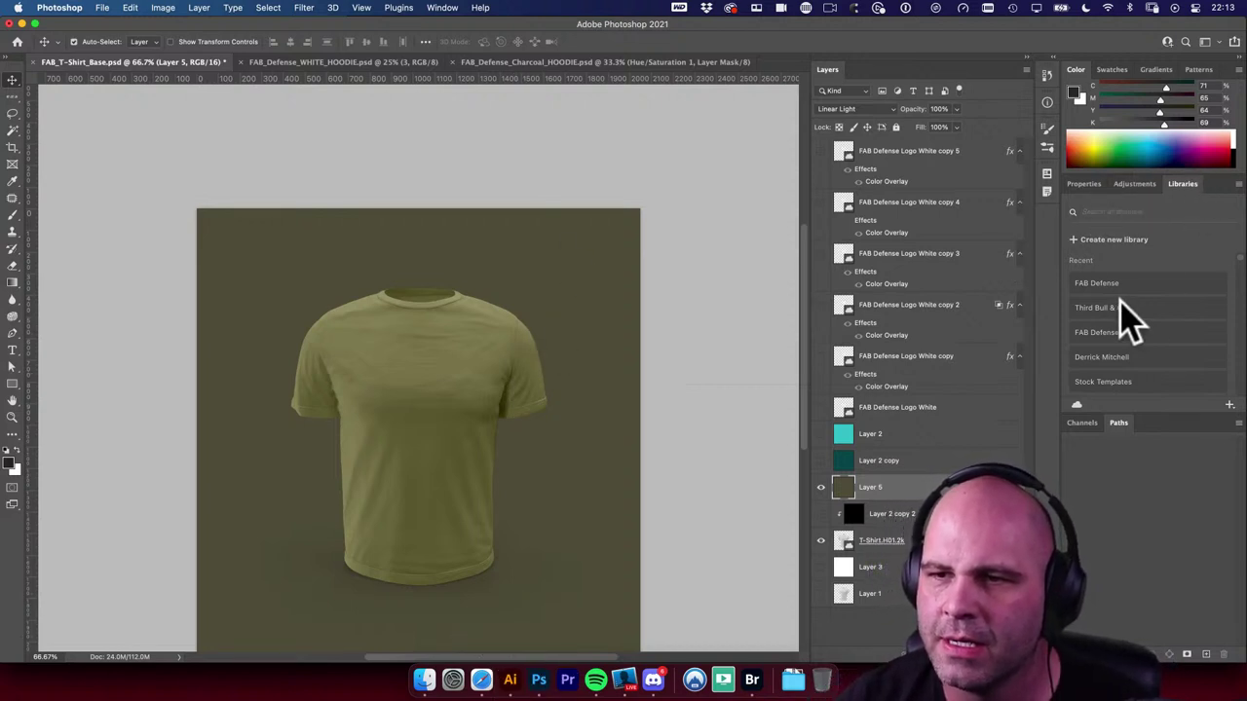
Step: Drag the FBOMB Logo from the FAB Defense library onto the shirt, scaled to about 40% and centred on the chest
{"action": "left_click", "coordinate": [1099, 282]}
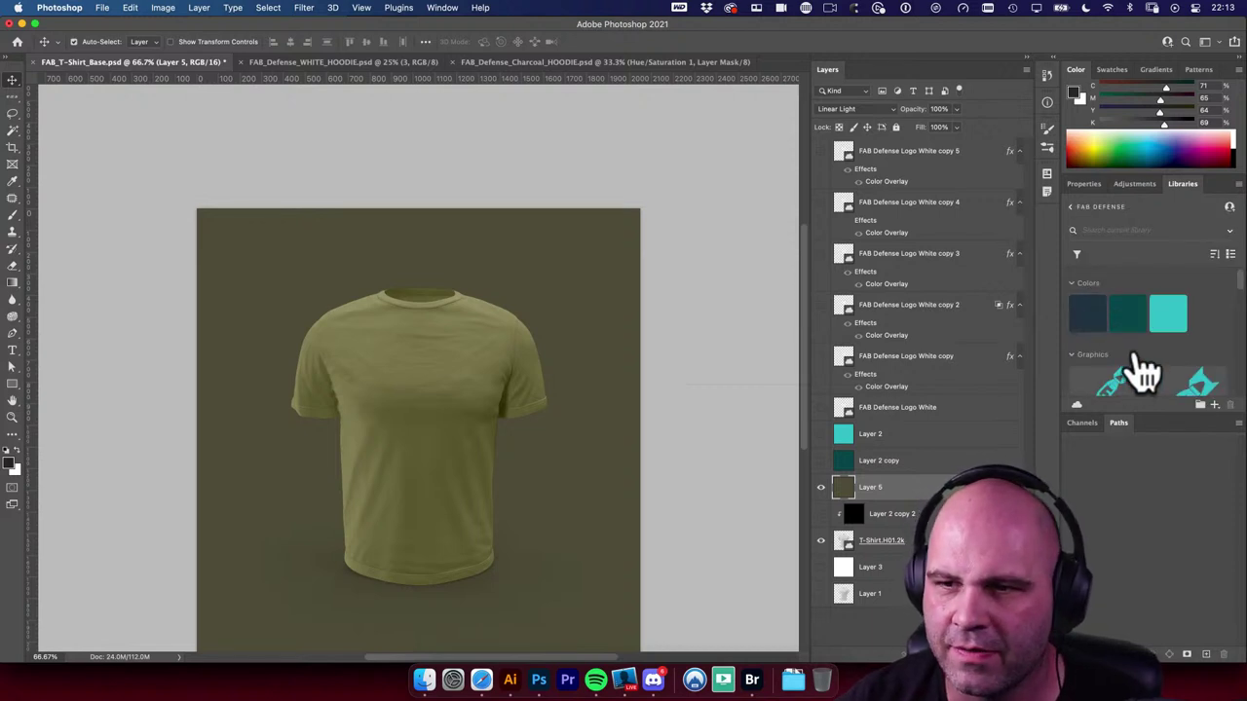
{"action": "scroll", "coordinate": [1139, 365], "scroll_direction": "down", "scroll_amount": 2}
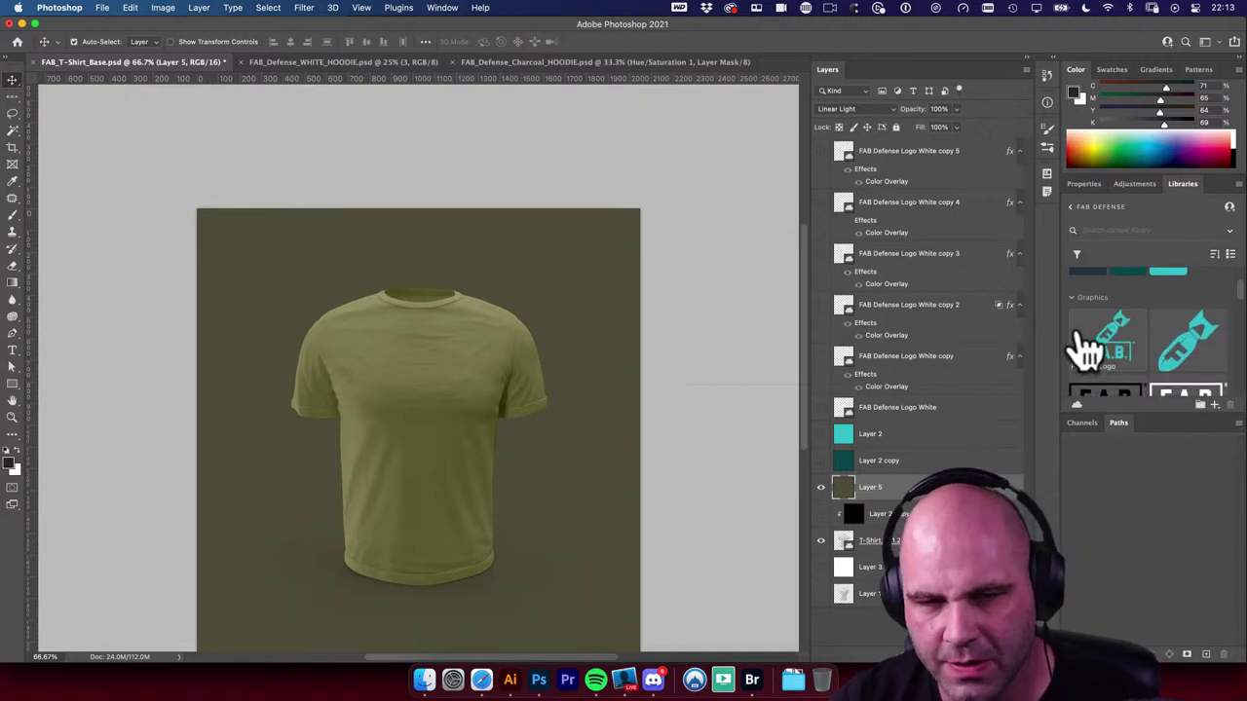
{"action": "scroll", "coordinate": [1086, 343], "scroll_direction": "down", "scroll_amount": 1}
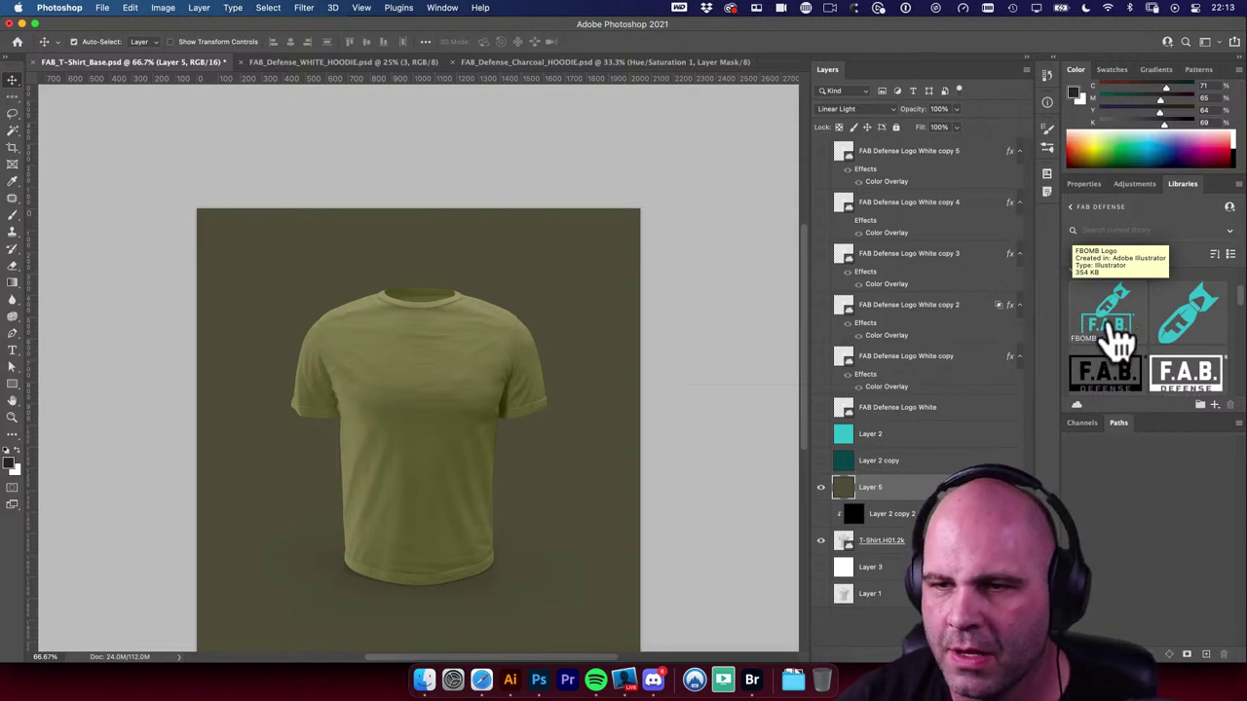
{"action": "left_click_drag", "start_coordinate": [1111, 331], "coordinate": [452, 395]}
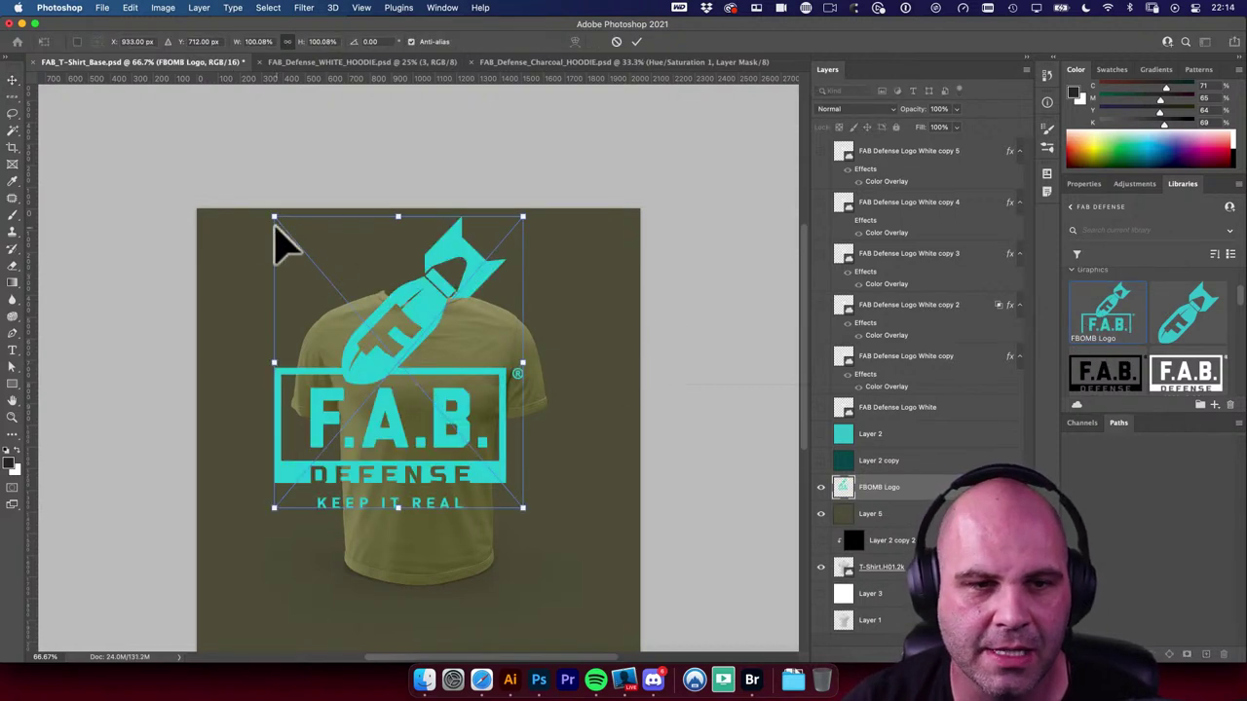
{"action": "left_click_drag", "start_coordinate": [274, 217], "coordinate": [387, 347]}
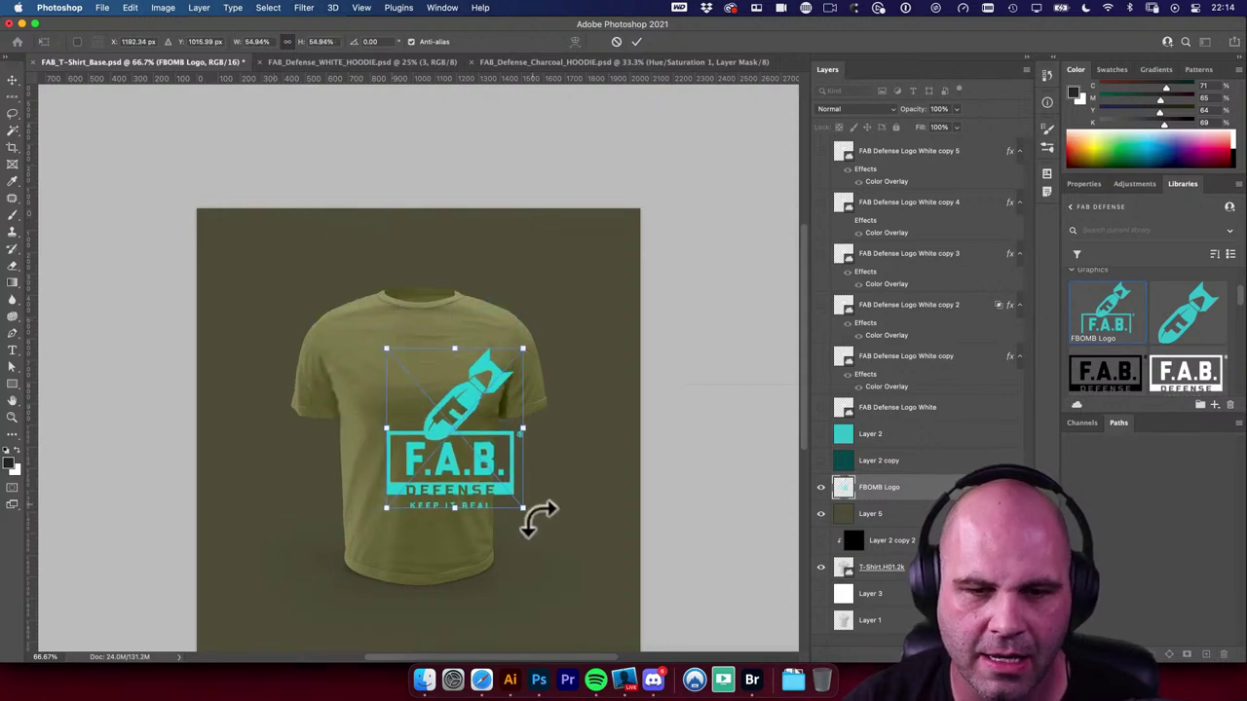
{"action": "left_click_drag", "start_coordinate": [526, 509], "coordinate": [446, 435]}
{"action": "key", "text": "Return"}
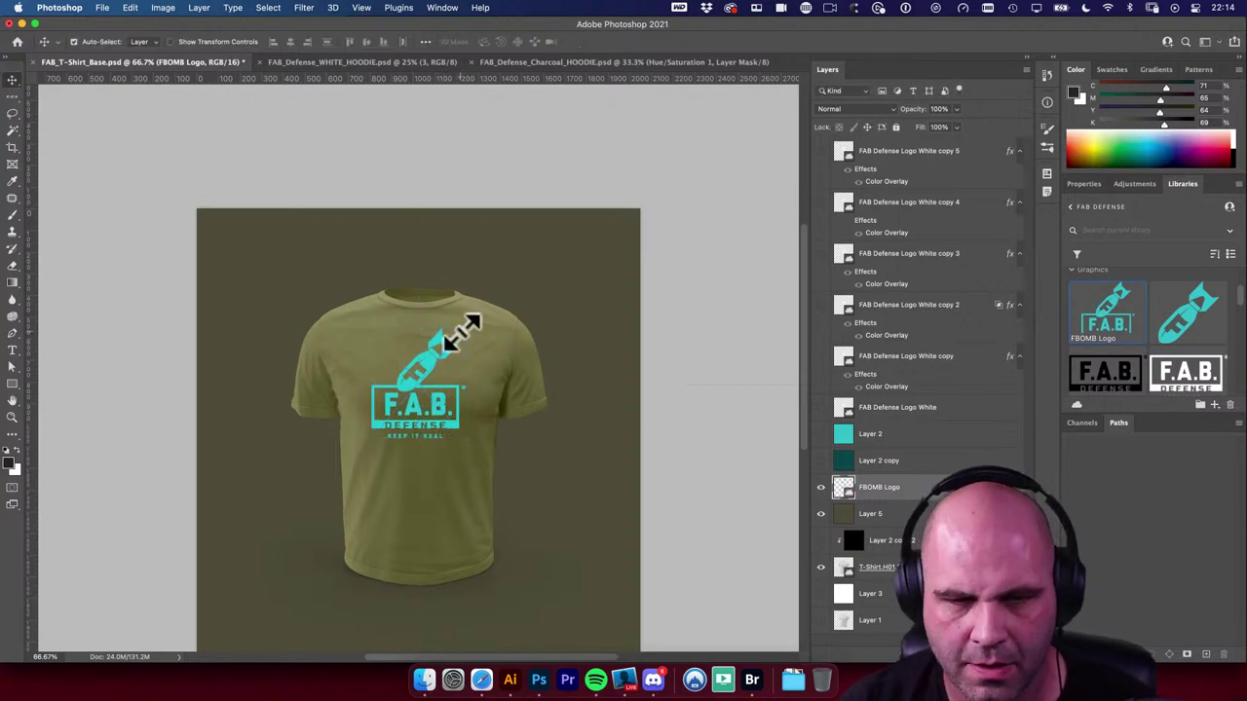
{"action": "scroll", "coordinate": [468, 409], "scroll_direction": "up", "scroll_amount": 5}
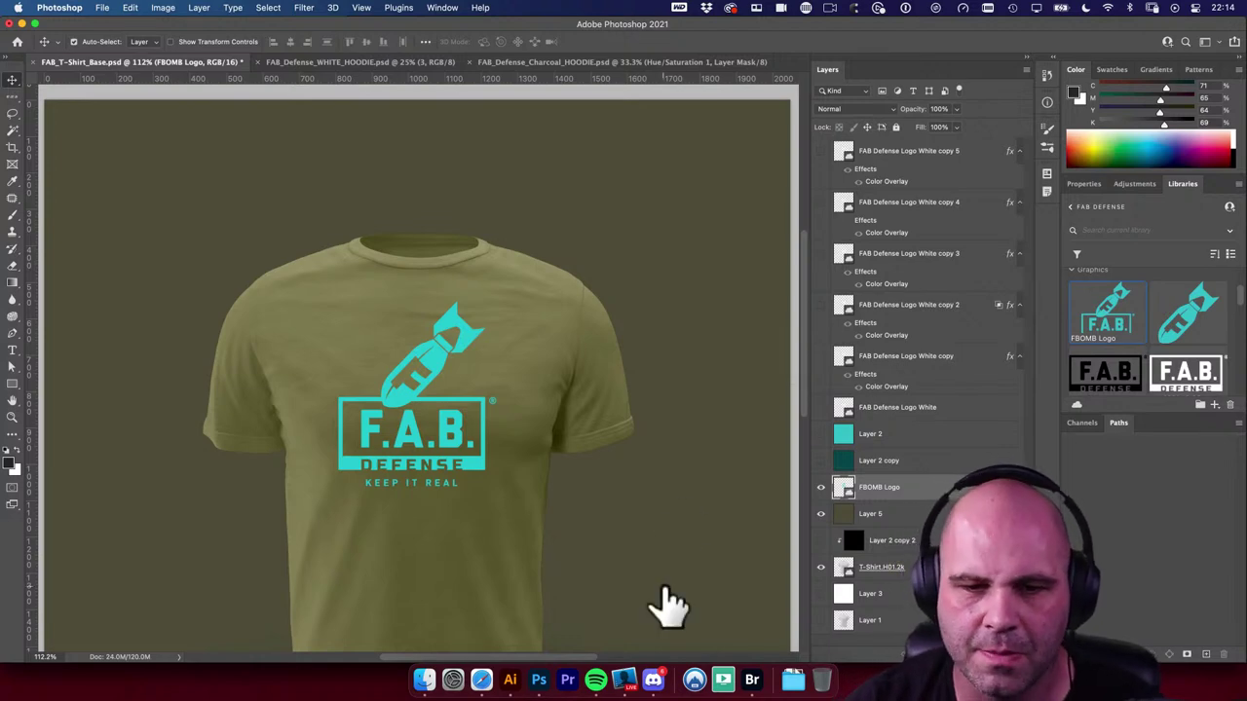
Step: In Illustrator, exit isolation and select the beige, brown and black swatch rectangles
{"action": "left_click", "coordinate": [511, 679]}
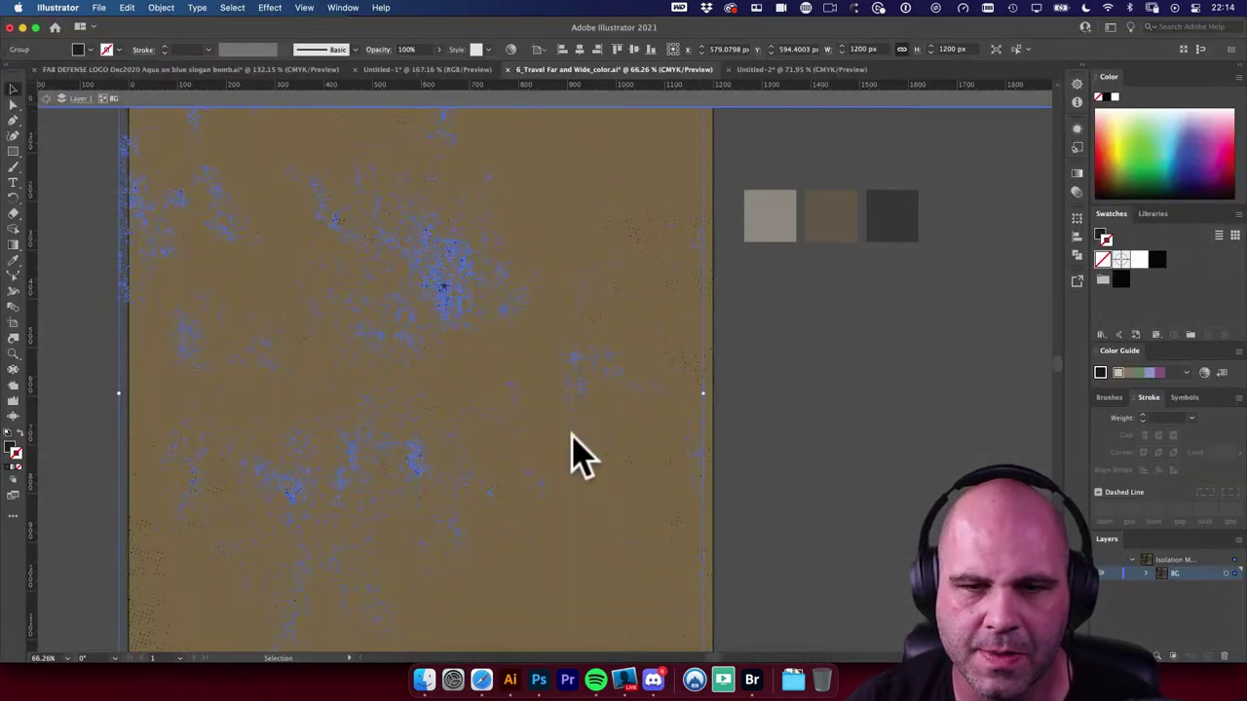
{"action": "left_click", "coordinate": [928, 256]}
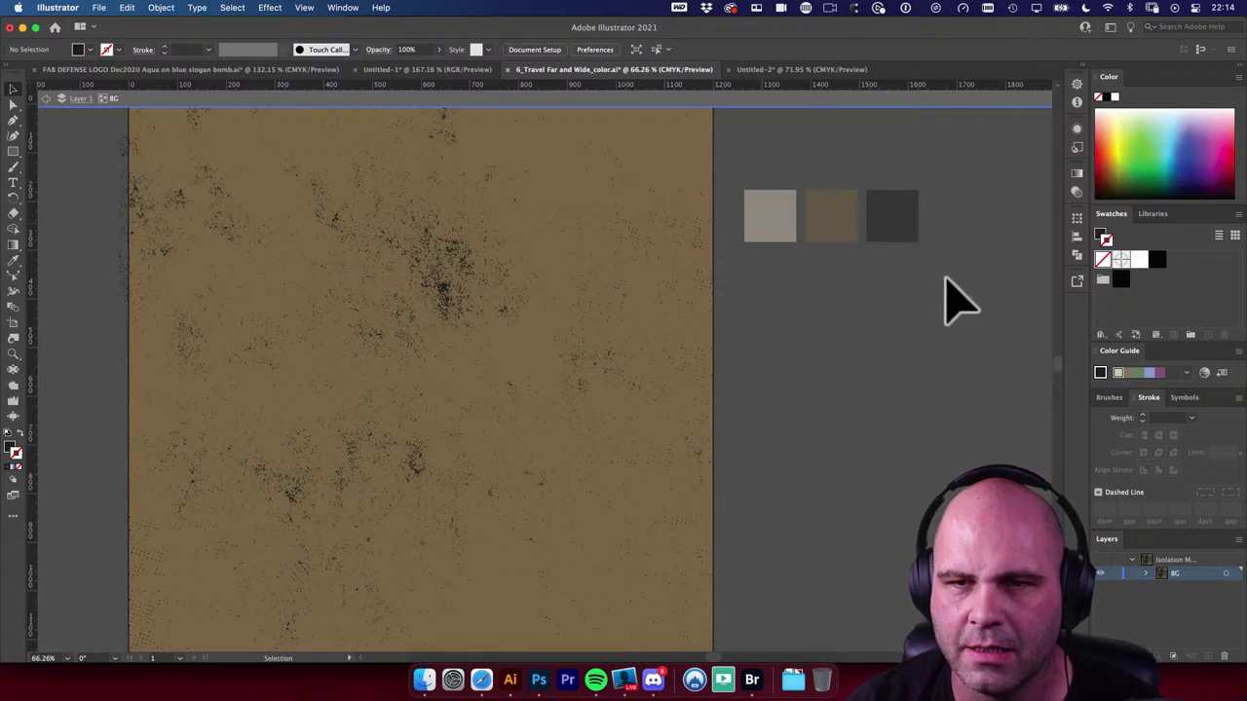
{"action": "double_click", "coordinate": [755, 164]}
{"action": "left_click_drag", "start_coordinate": [755, 164], "coordinate": [930, 293]}
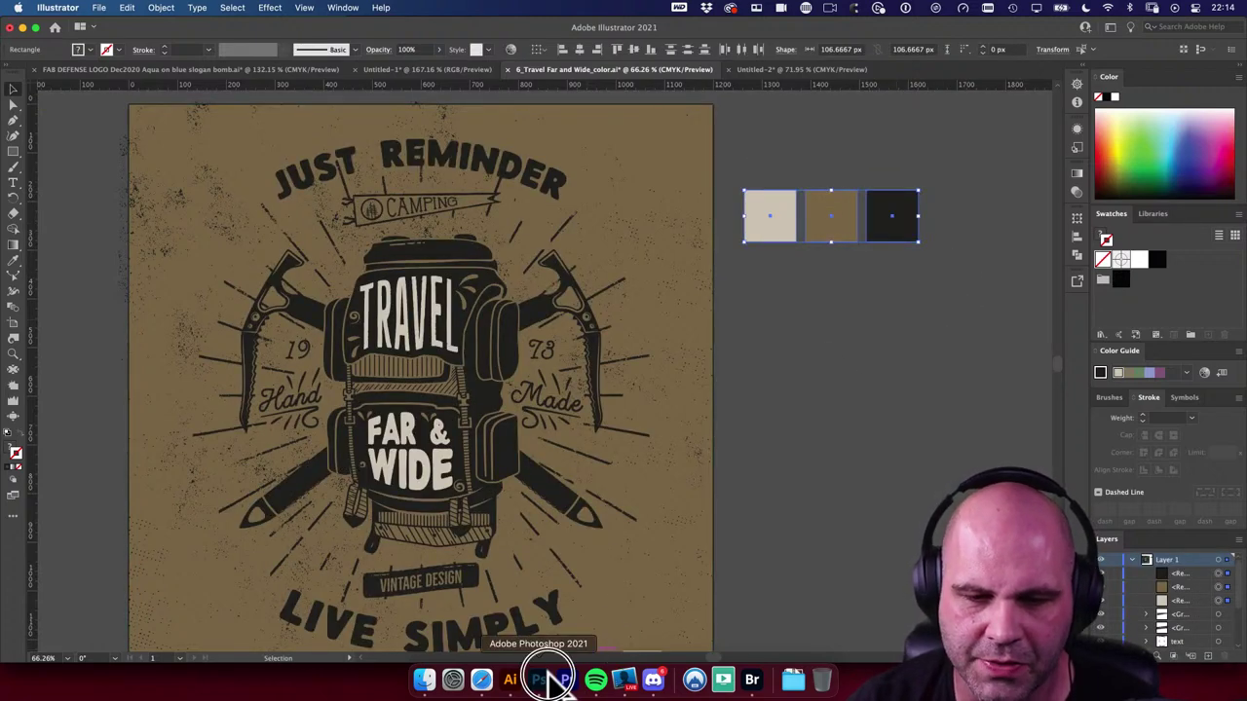
Step: Paste the swatches into the mockup as a Smart Object, scaled down at the top right
{"action": "left_click", "coordinate": [546, 679]}
{"action": "key", "text": "super+v"}
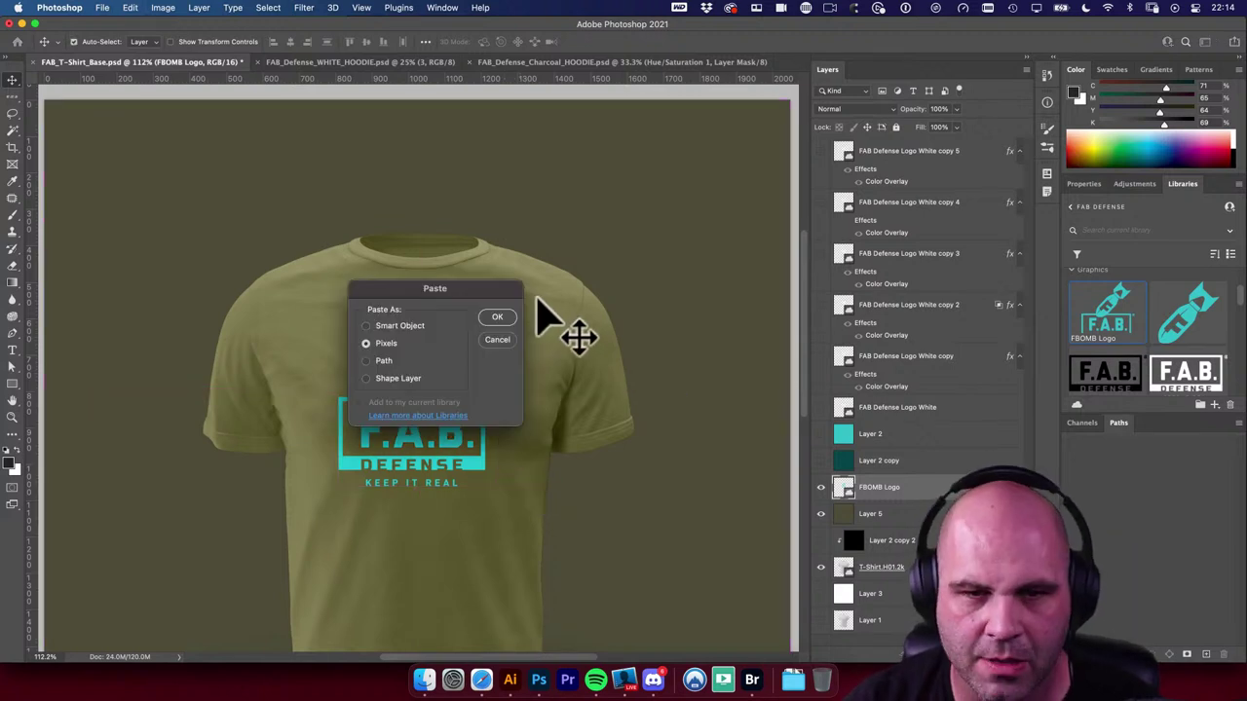
{"action": "left_click", "coordinate": [429, 326]}
{"action": "left_click", "coordinate": [497, 317]}
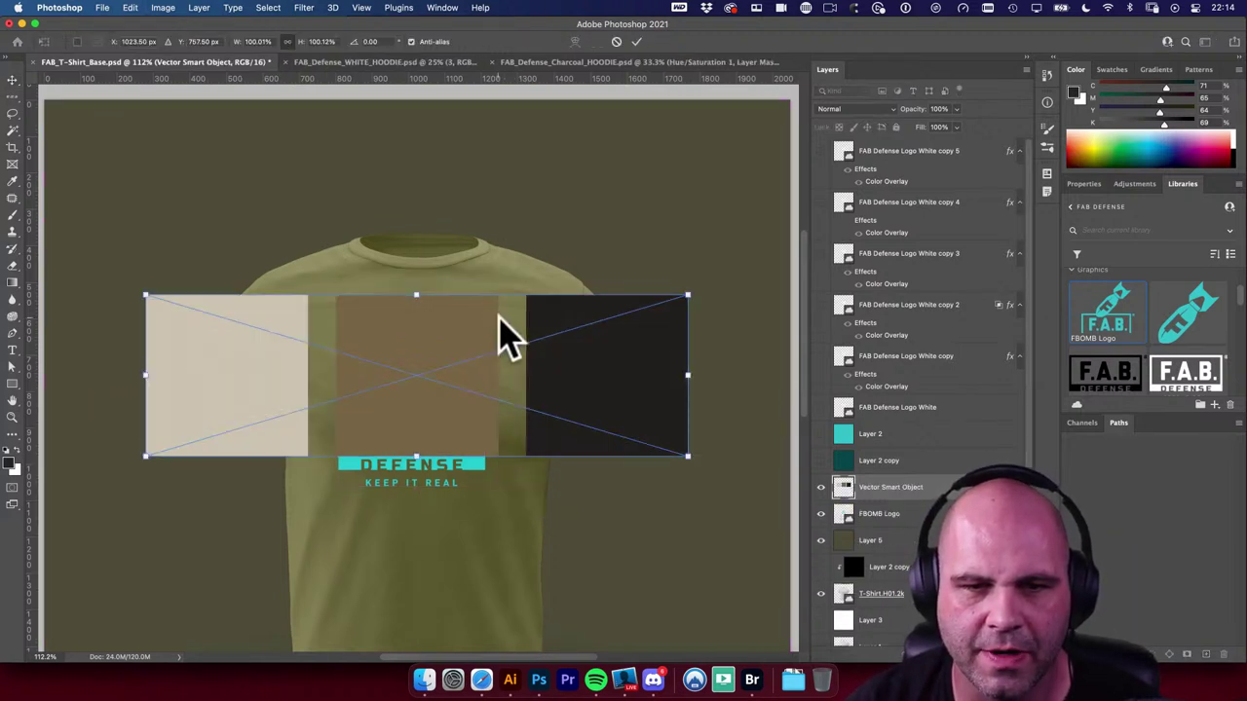
{"action": "left_click_drag", "start_coordinate": [506, 336], "coordinate": [542, 194]}
{"action": "left_click_drag", "start_coordinate": [264, 268], "coordinate": [556, 189]}
{"action": "key", "text": "Return"}
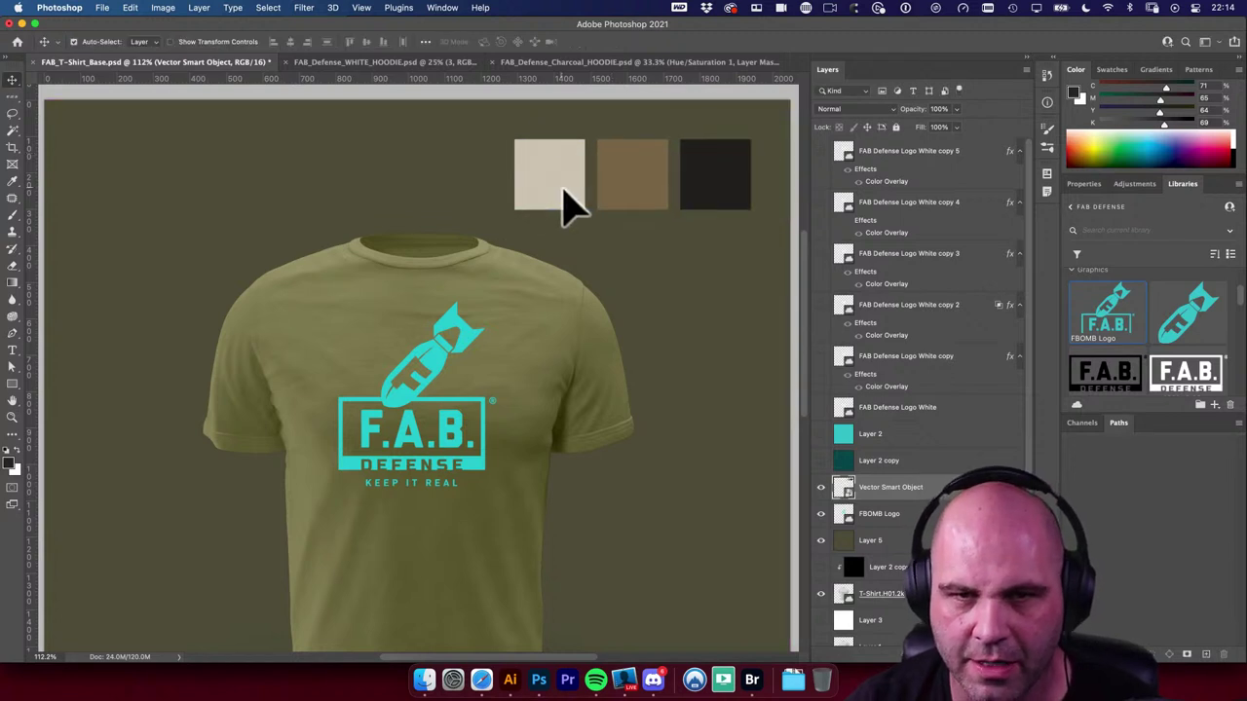
Step: Try a black fill sampled from the dark swatch on the shirt layer, undo it, and select FBOMB Logo
{"action": "left_click", "coordinate": [590, 229], "text": "alt"}
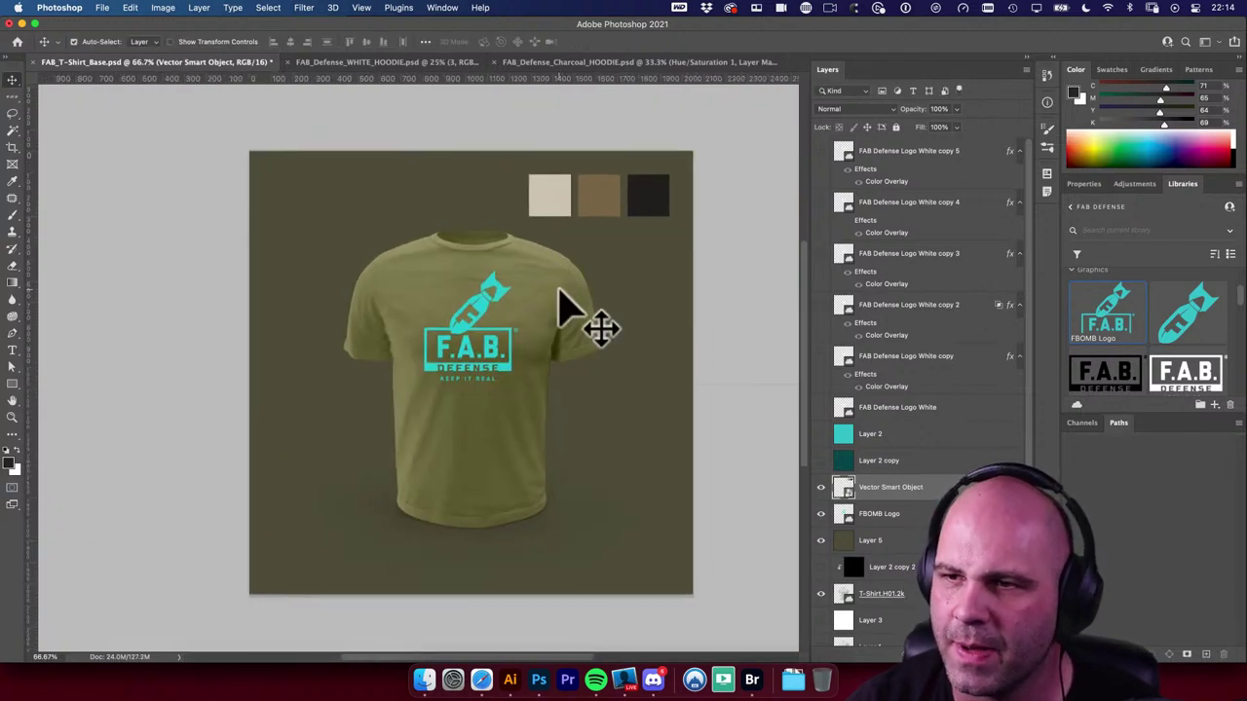
{"action": "left_click", "coordinate": [737, 250]}
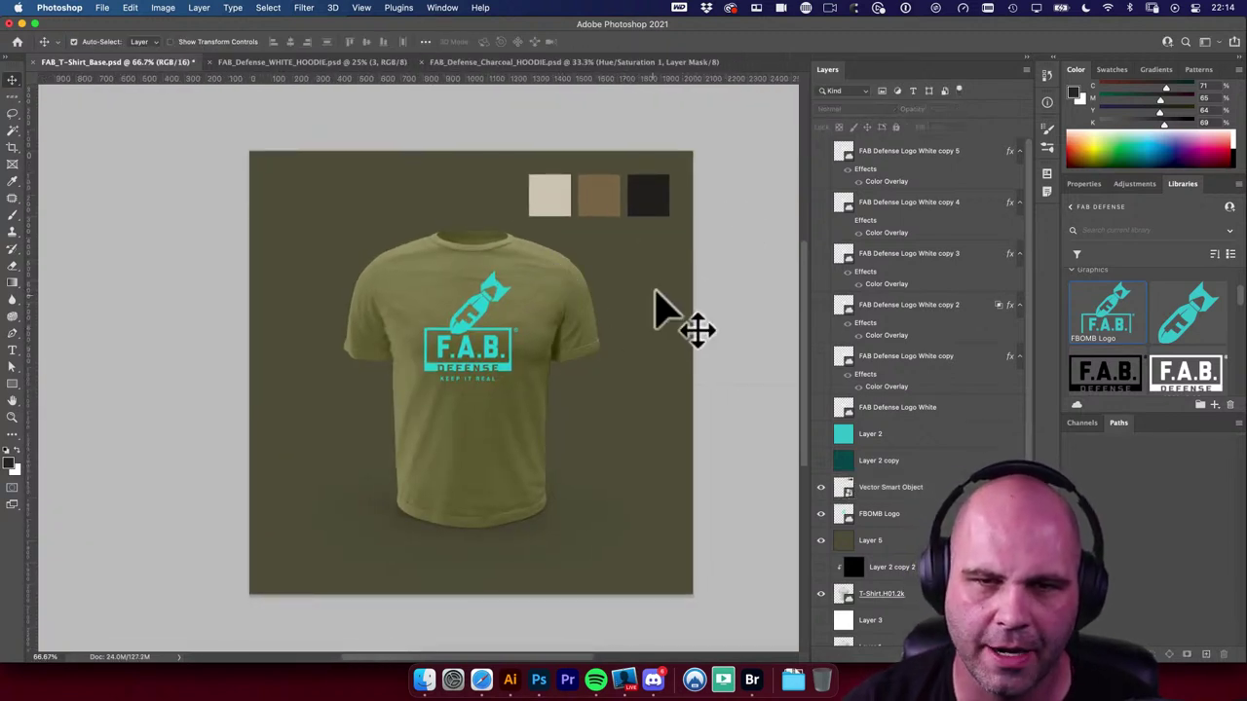
{"action": "left_click", "coordinate": [657, 311]}
{"action": "key", "text": "i"}
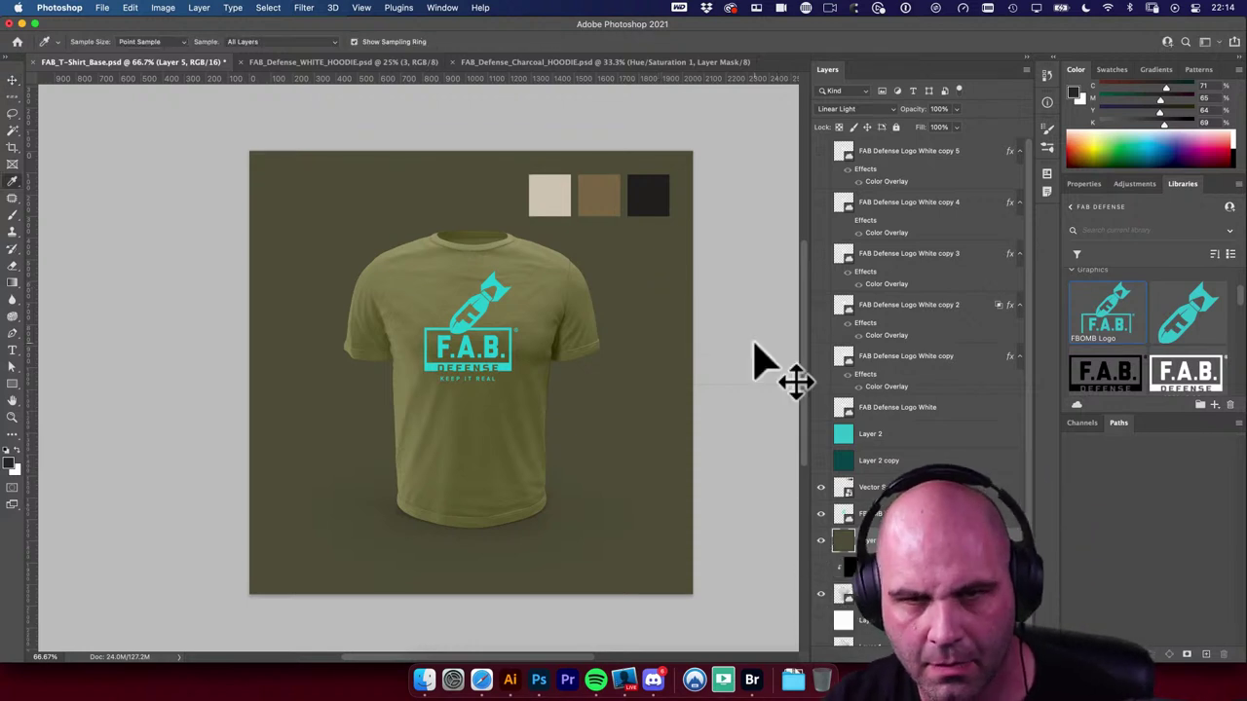
{"action": "left_click", "coordinate": [651, 198]}
{"action": "key", "text": "v"}
{"action": "key", "text": "alt+BackSpace"}
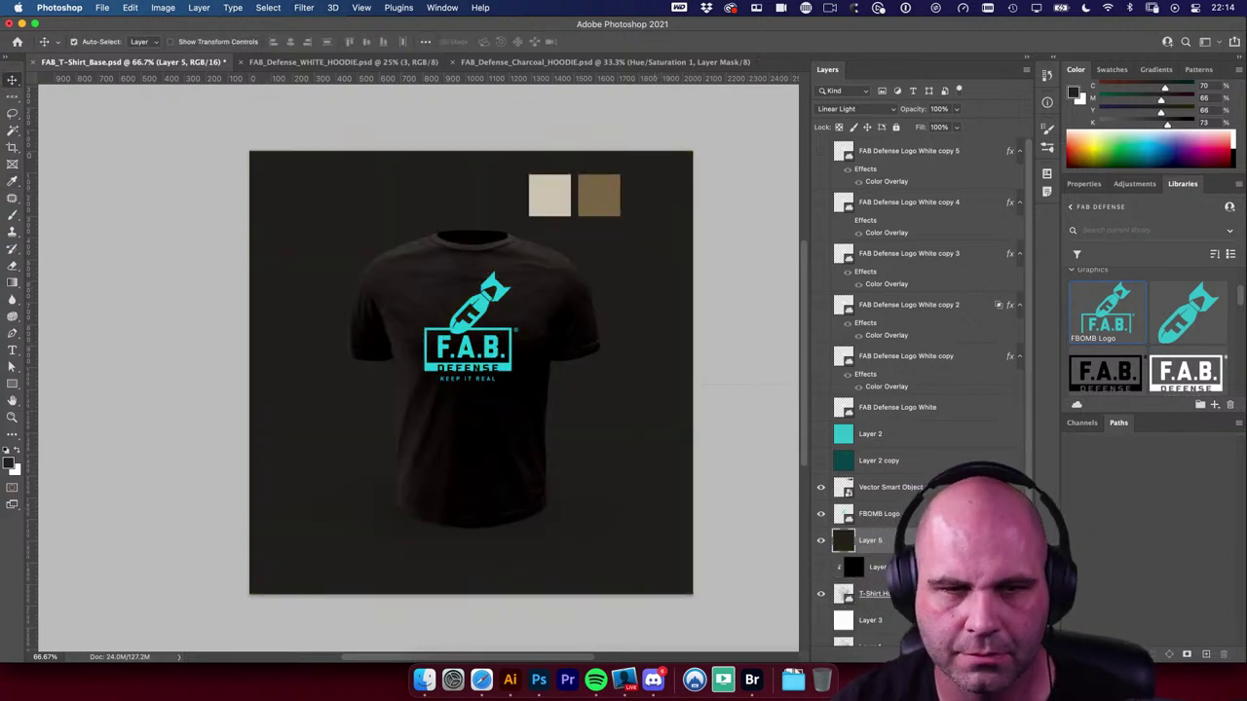
{"action": "key", "text": "super+z"}
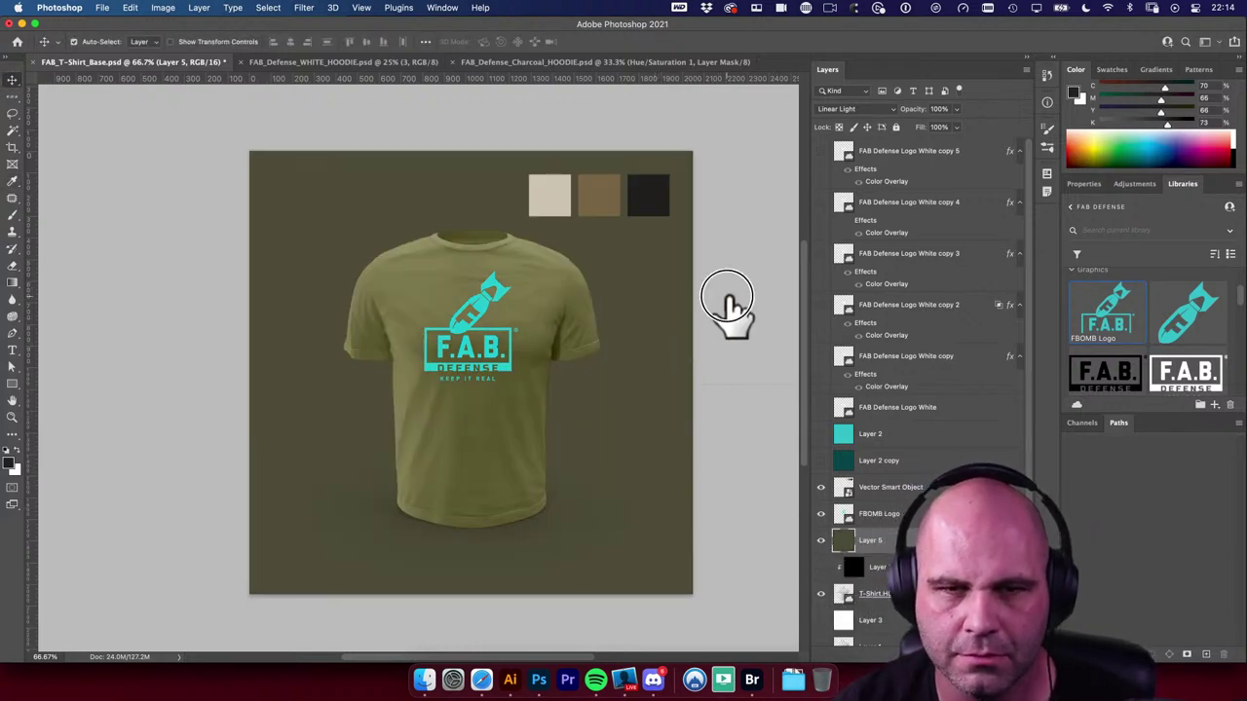
{"action": "left_click", "coordinate": [495, 331]}
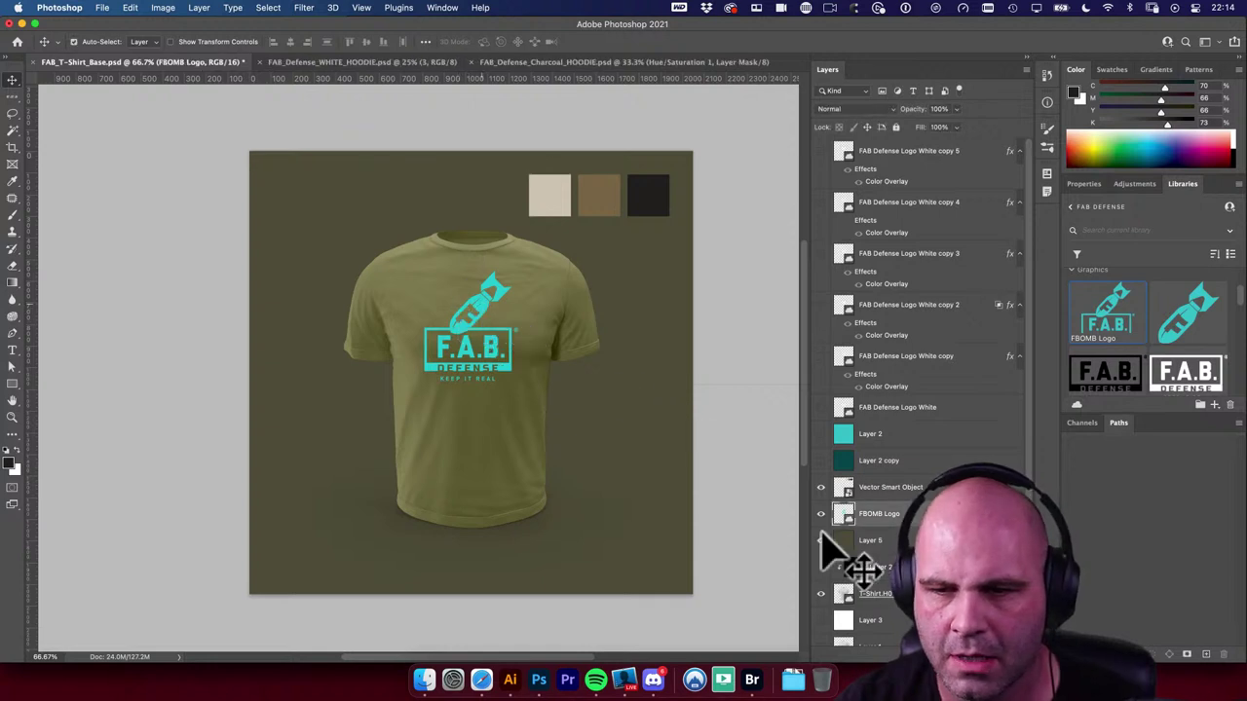
{"action": "left_click_drag", "start_coordinate": [826, 550], "coordinate": [828, 563]}
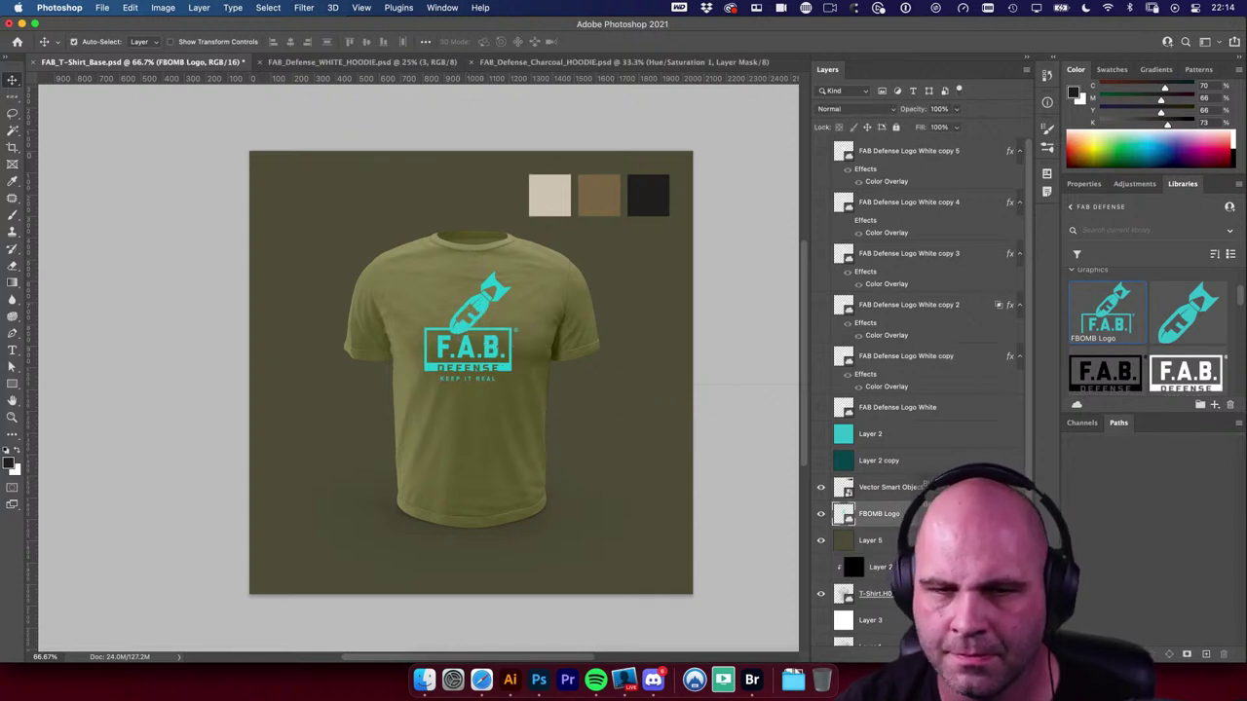
Step: Give the FBOMB logo a colour overlay sampled from the beige swatch
{"action": "left_click", "coordinate": [994, 324]}
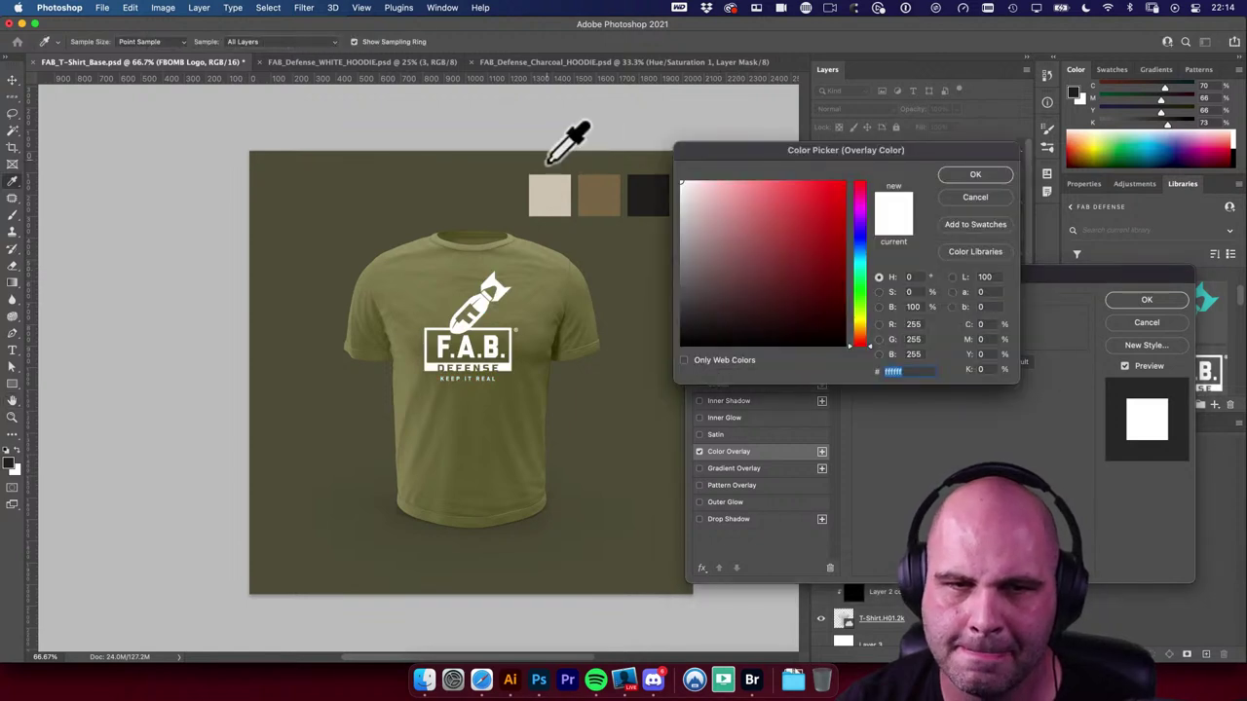
{"action": "mouse_move", "coordinate": [552, 194]}
{"action": "left_mouse_down"}
{"action": "mouse_move", "coordinate": [599, 192]}
{"action": "mouse_move", "coordinate": [551, 195]}
{"action": "left_mouse_up"}
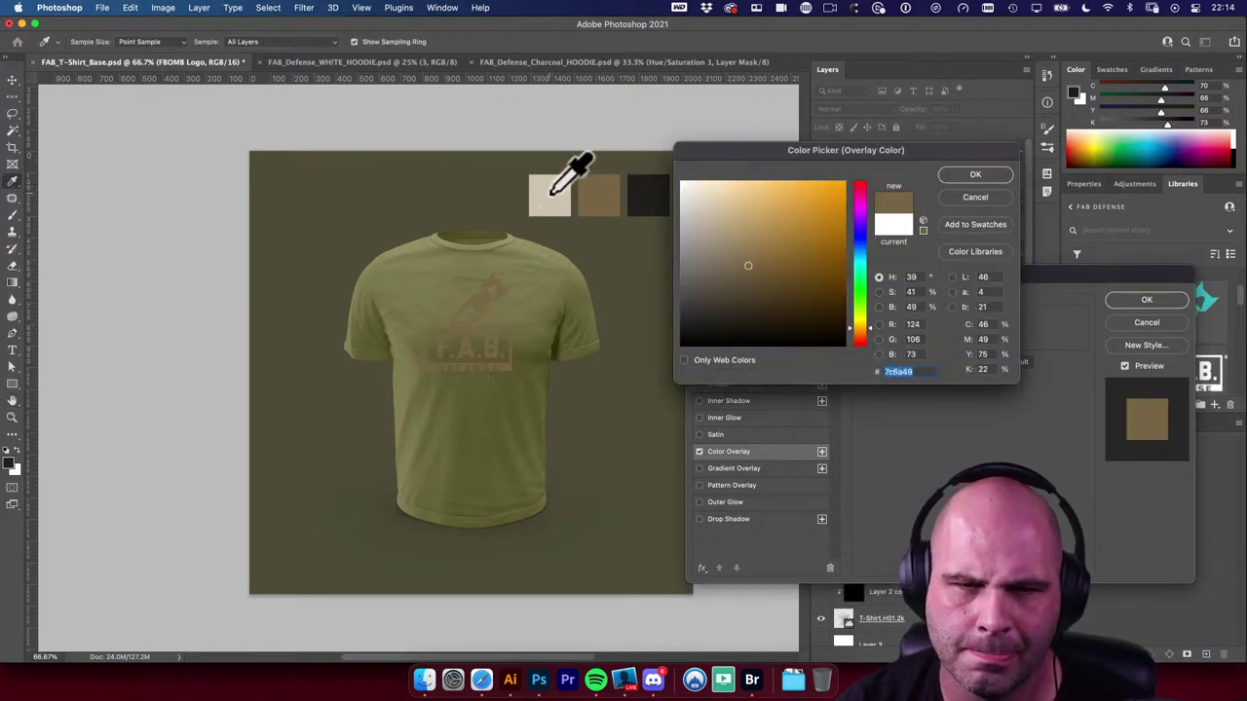
{"action": "left_click", "coordinate": [975, 174]}
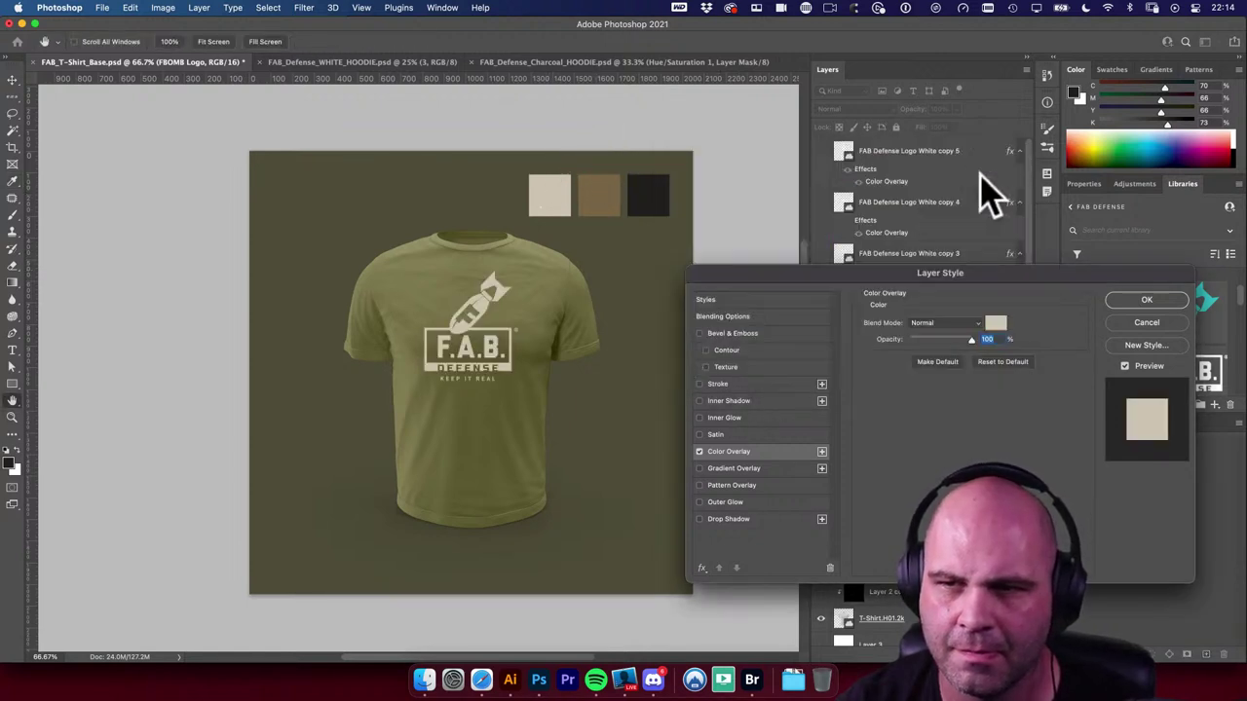
{"action": "left_click", "coordinate": [1146, 300]}
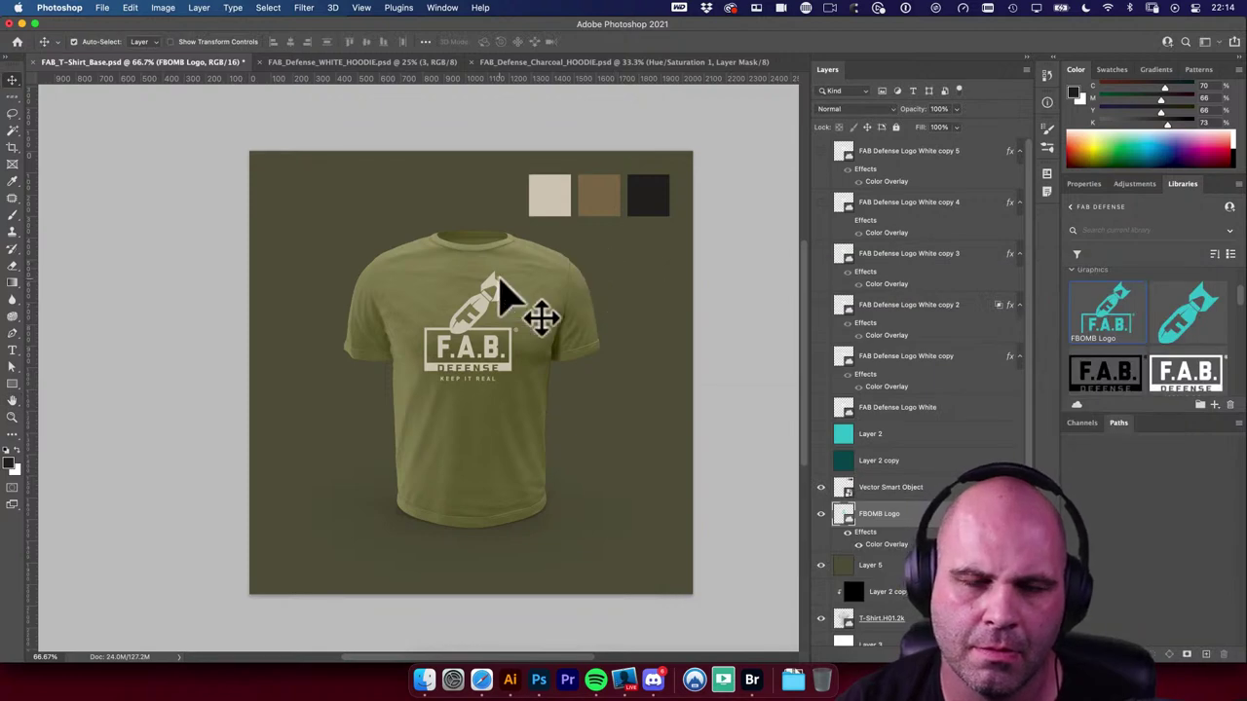
Step: Zoom in to inspect the logo, then bring up the Travel artwork in Illustrator
{"action": "left_click_drag", "start_coordinate": [443, 346], "coordinate": [523, 381]}
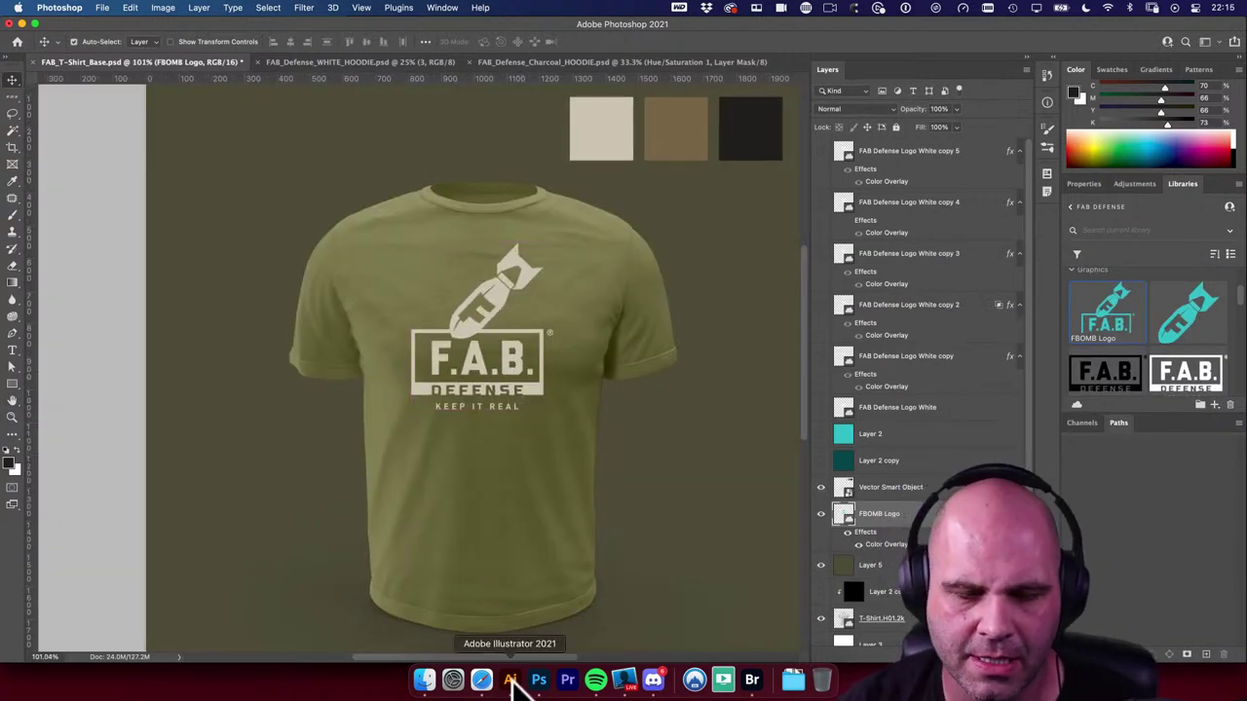
{"action": "key", "text": "super"}
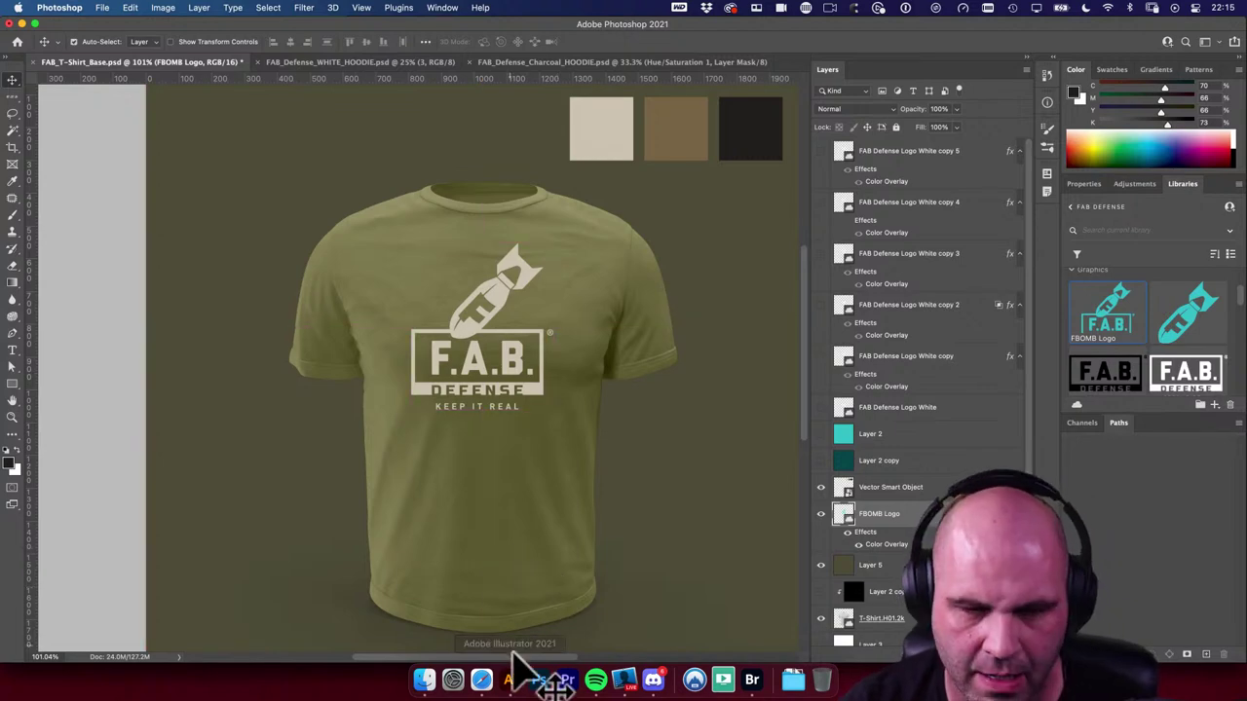
{"action": "left_click", "coordinate": [509, 680]}
Step: Try pasting the whole Travel artwork group into the mockup, then cancel the placement
{"action": "left_click", "coordinate": [690, 297]}
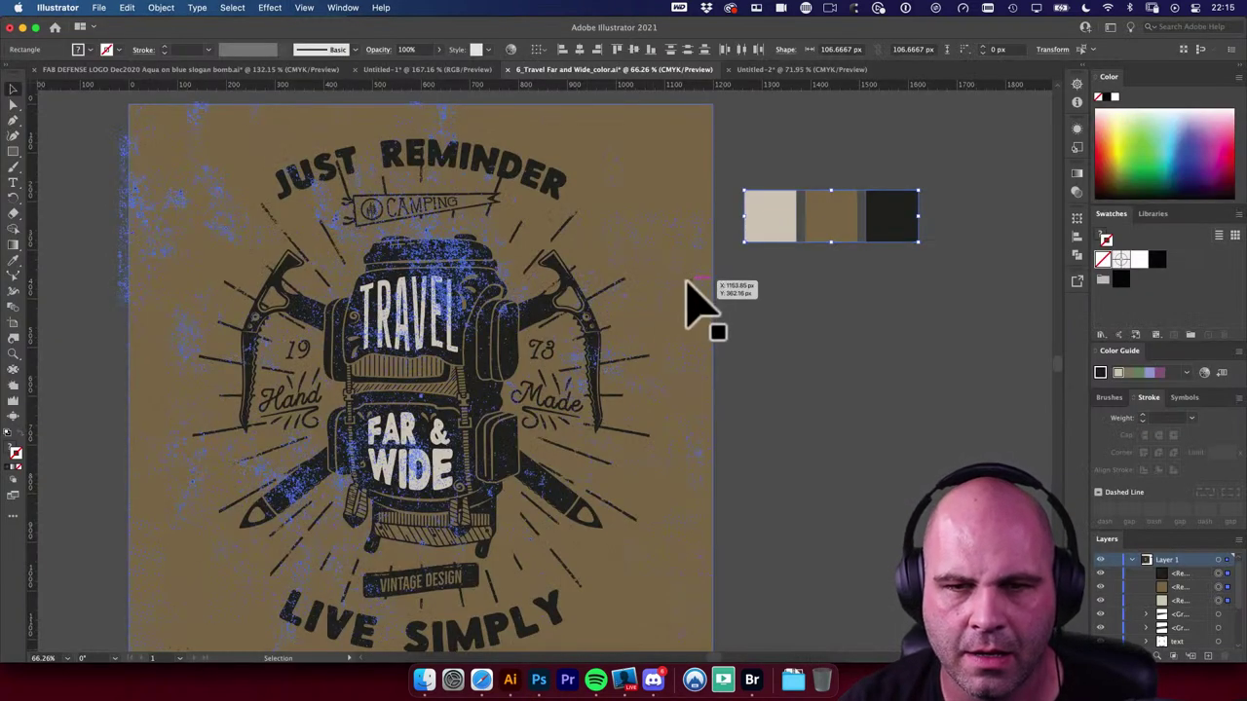
{"action": "left_click", "coordinate": [539, 679]}
{"action": "key", "text": "super+v"}
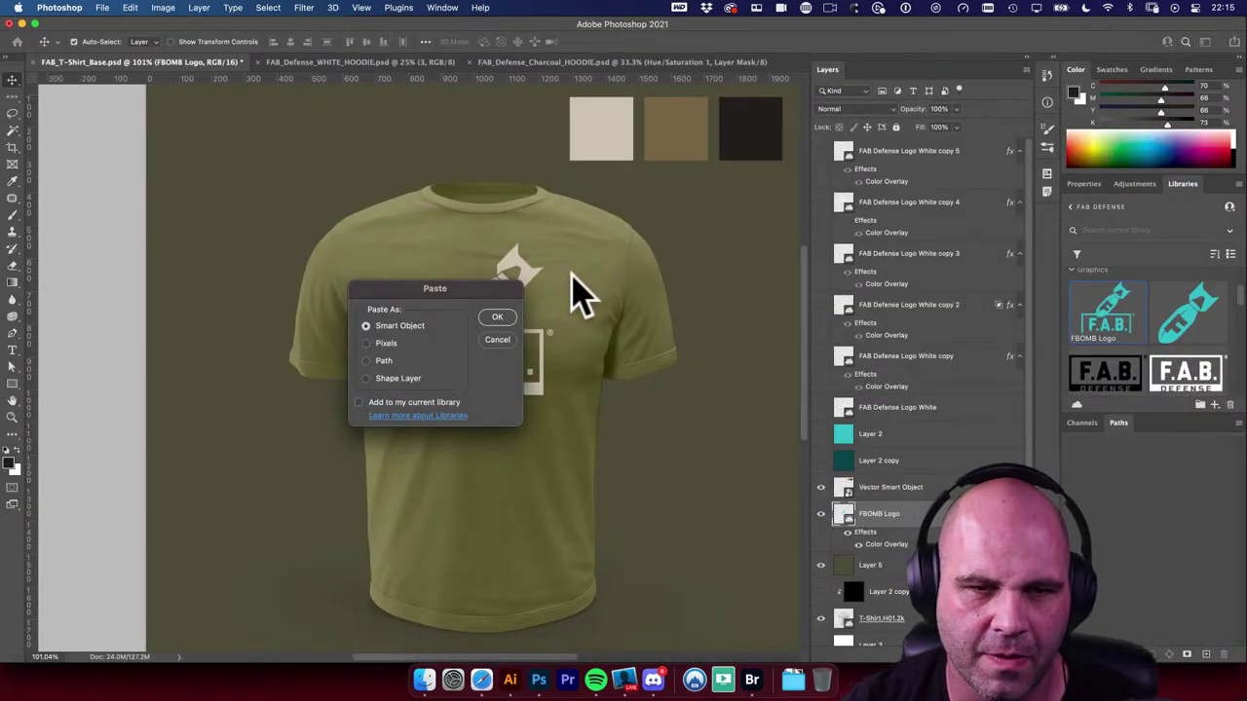
{"action": "key", "text": "Return"}
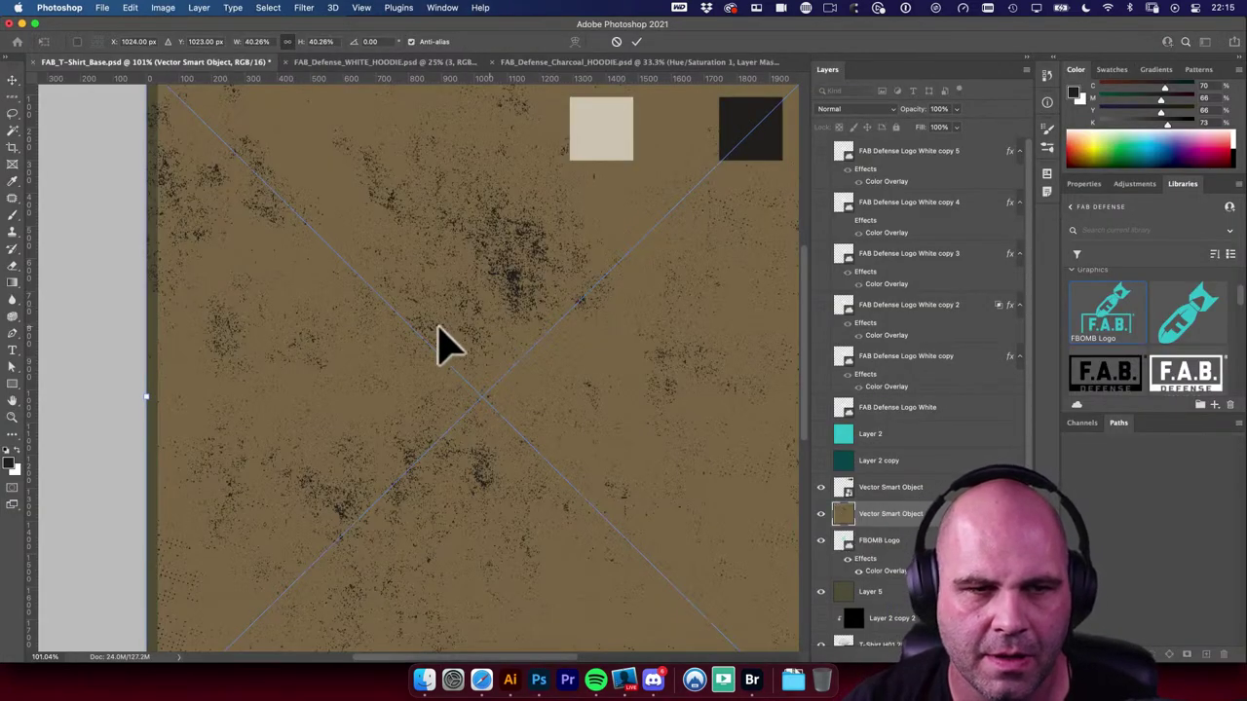
{"action": "key", "text": "Escape"}
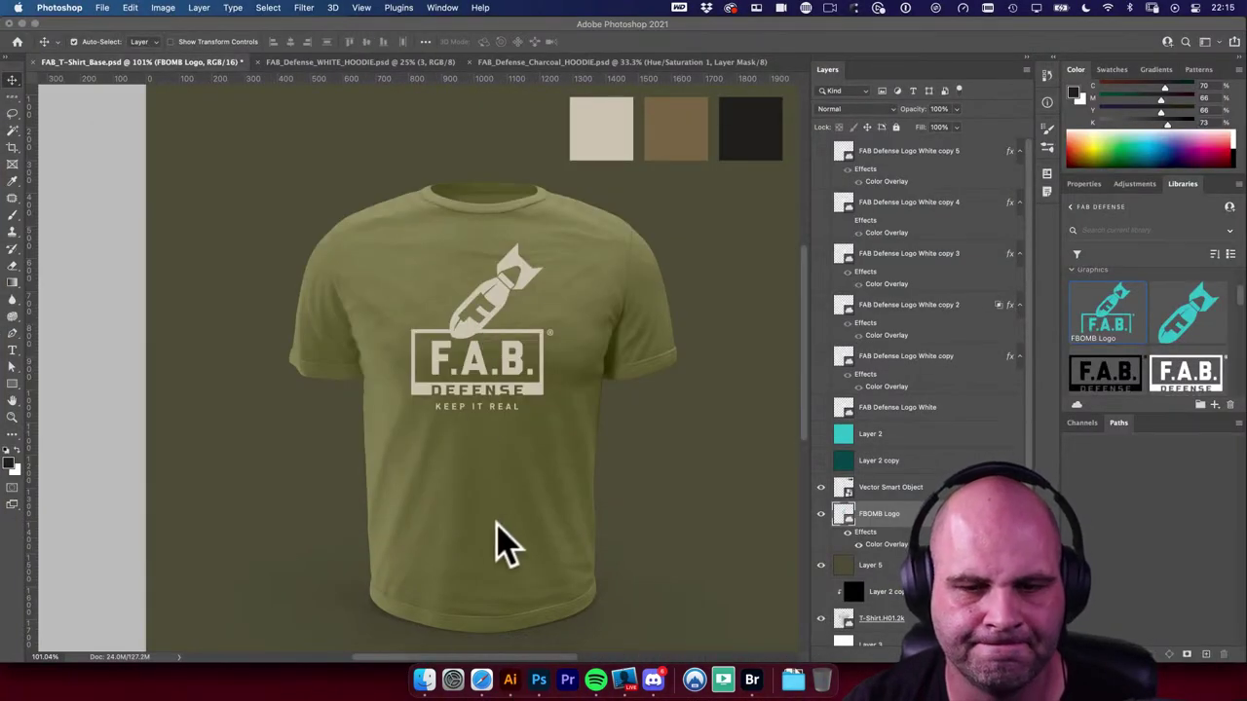
Step: Enter the BG group's isolation mode in Illustrator and explore its sub-groups, then exit
{"action": "left_click", "coordinate": [509, 679]}
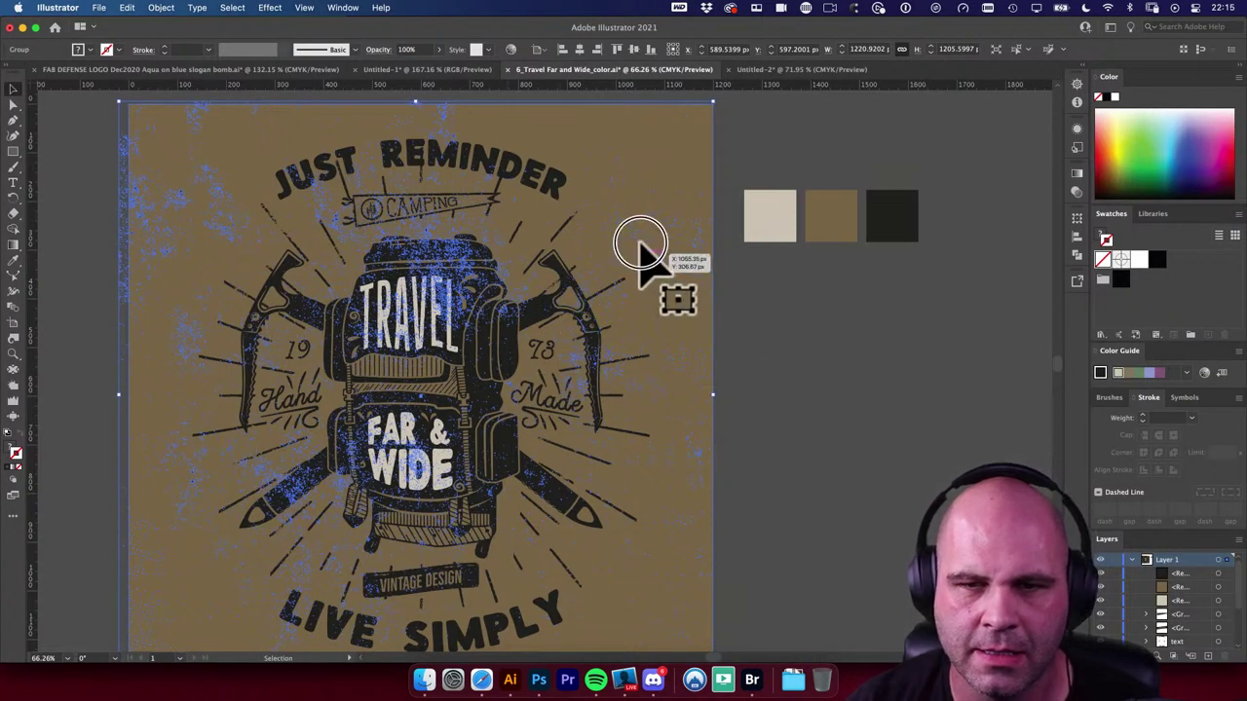
{"action": "double_click", "coordinate": [634, 264]}
{"action": "key", "text": "super+shift+a"}
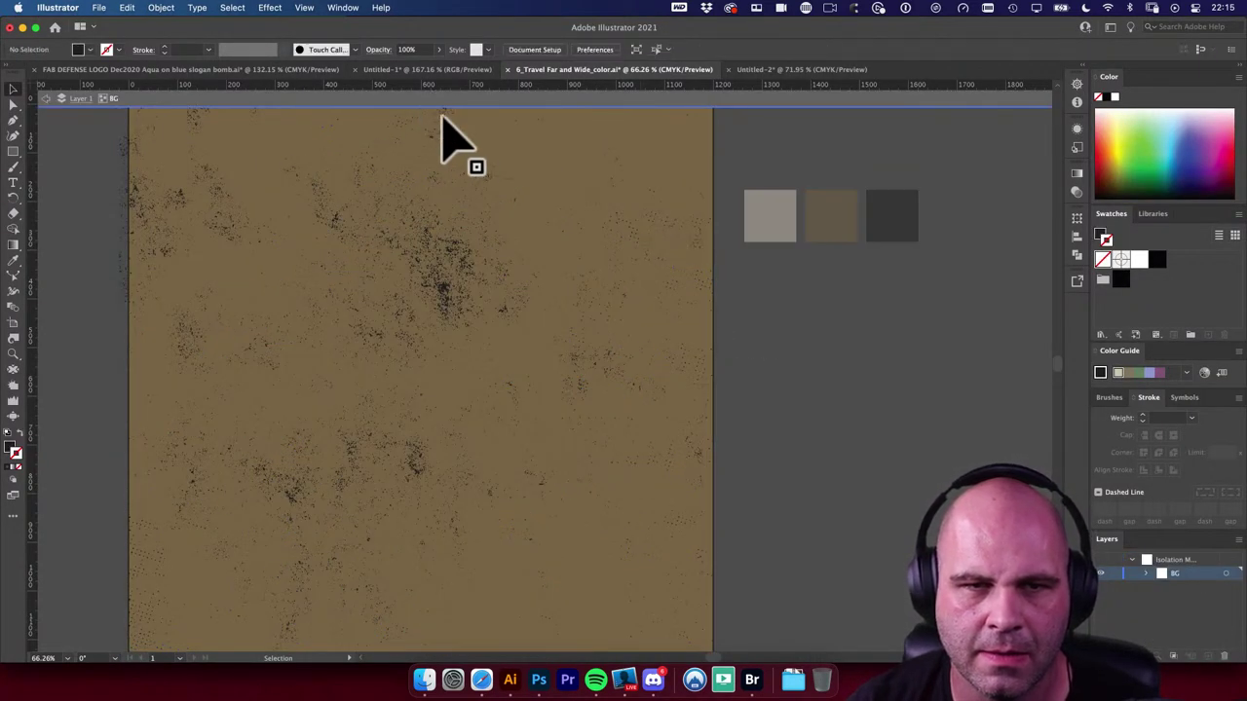
{"action": "left_click", "coordinate": [443, 118]}
{"action": "double_click", "coordinate": [443, 126]}
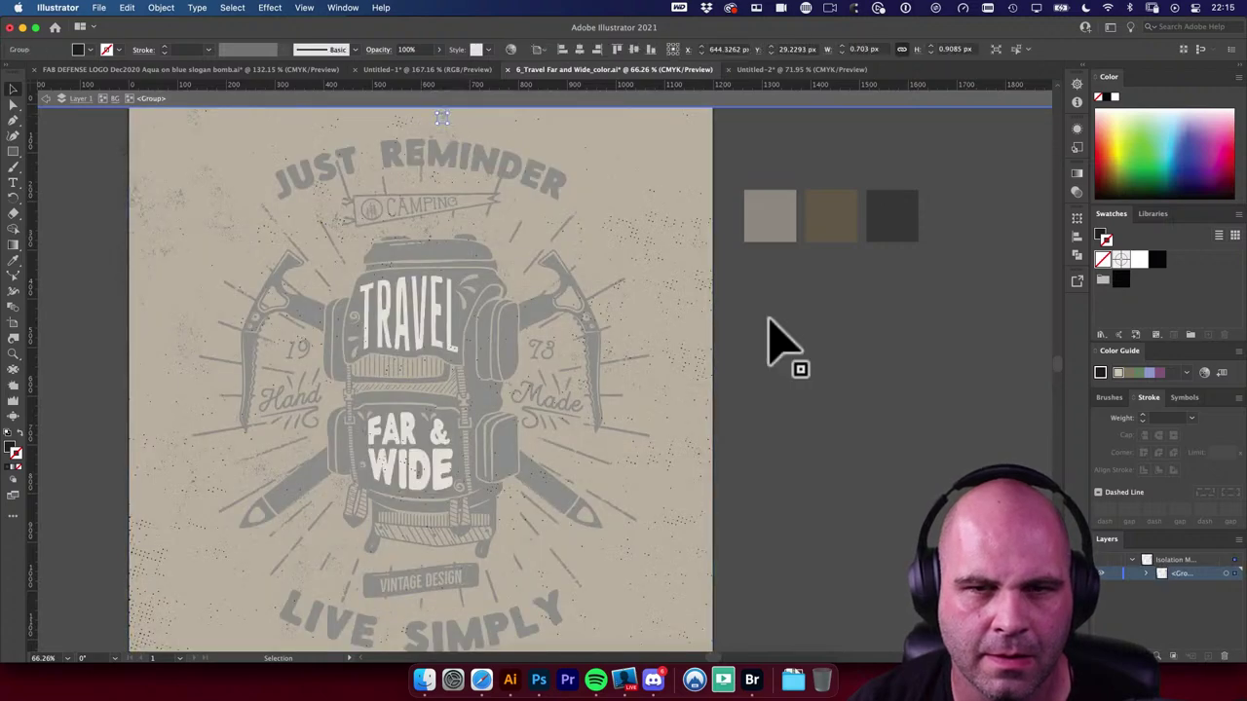
{"action": "double_click", "coordinate": [818, 359]}
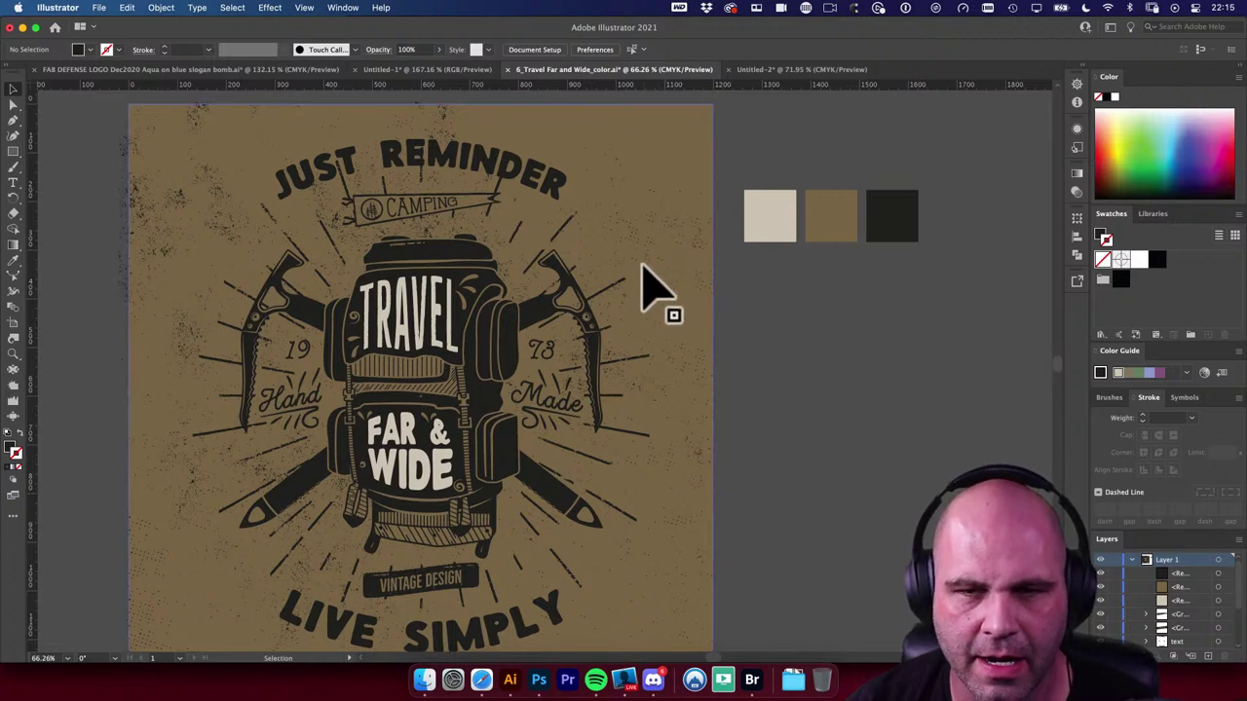
Step: Copy the 1200 px background object into the mockup, then cancel the solid brown placement
{"action": "left_click", "coordinate": [643, 288]}
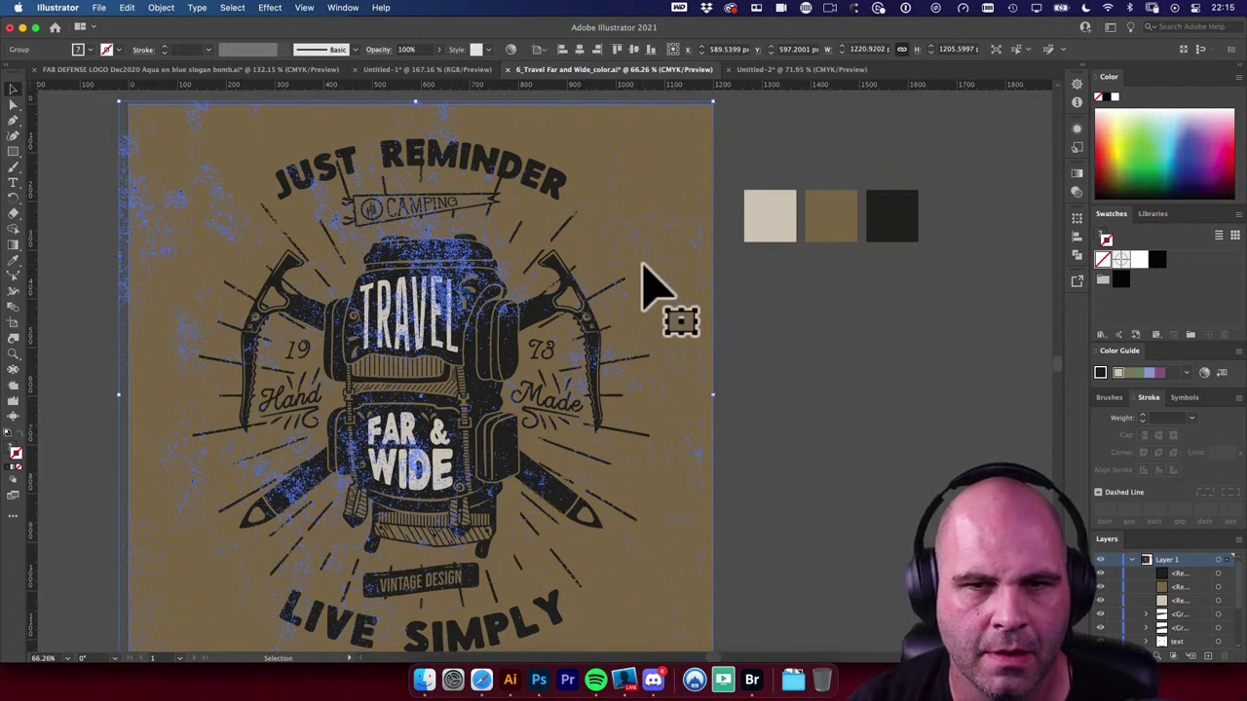
{"action": "double_click", "coordinate": [643, 288]}
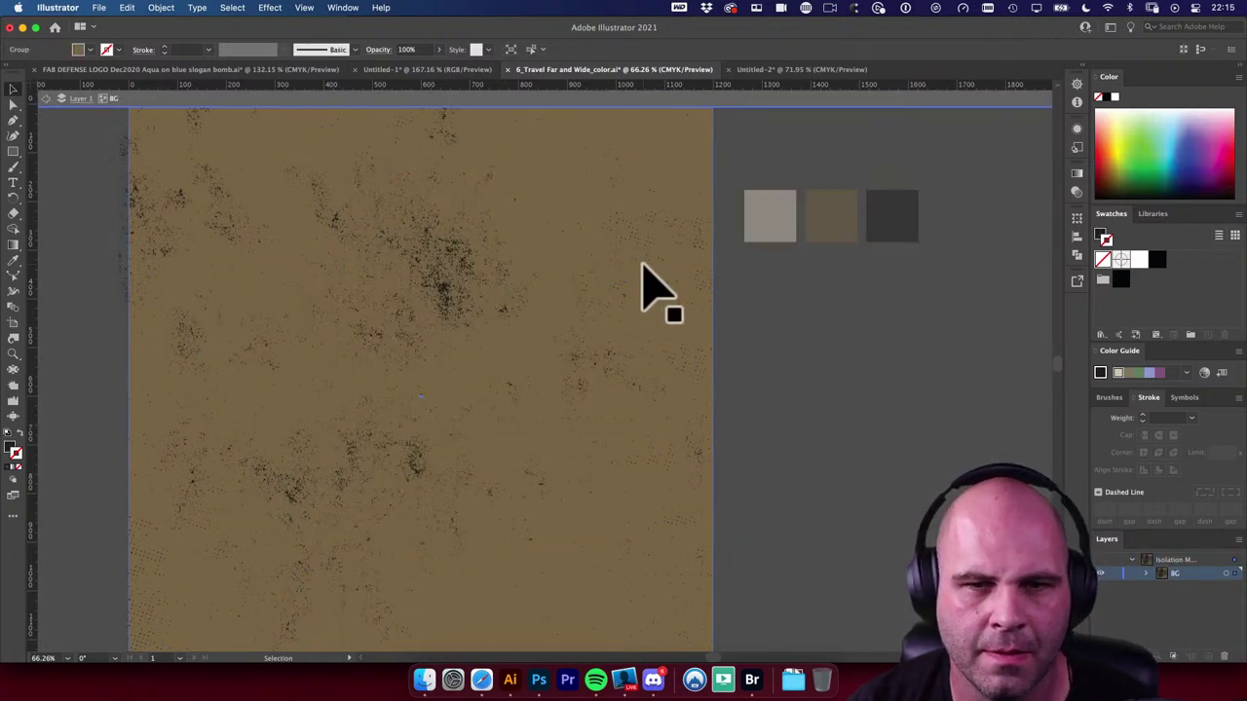
{"action": "key", "text": "a"}
{"action": "left_click", "coordinate": [503, 312]}
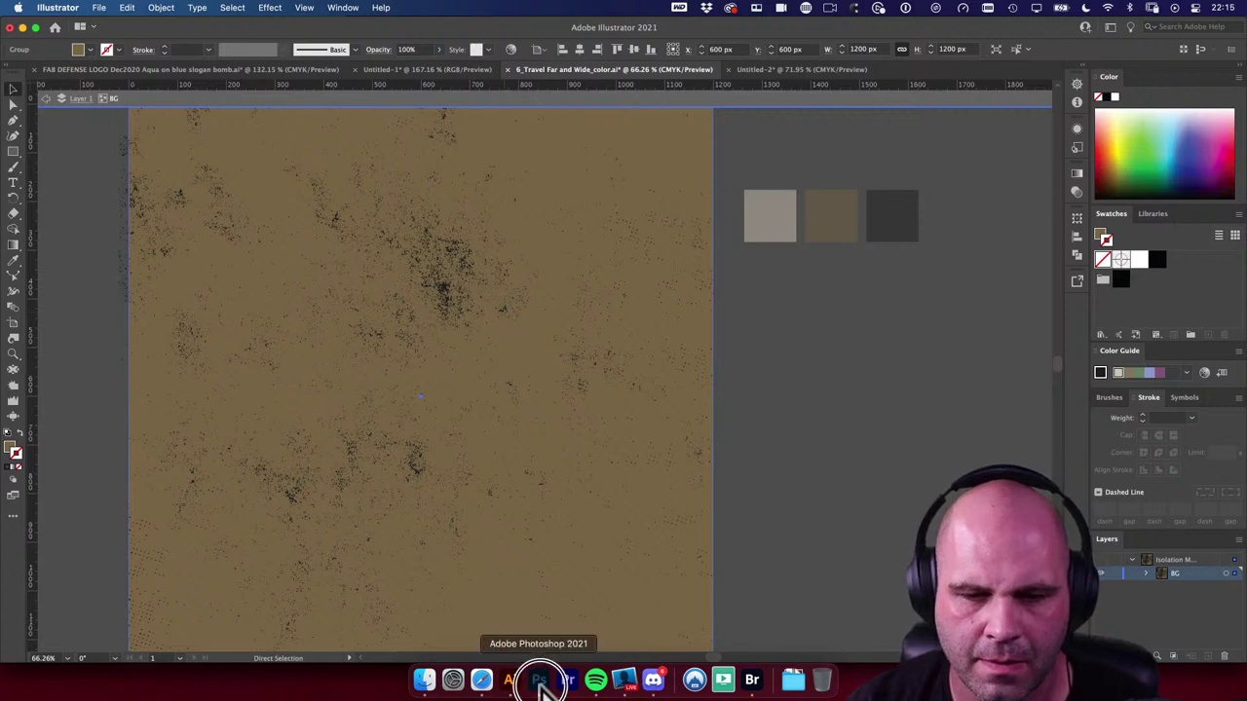
{"action": "left_click", "coordinate": [538, 680]}
{"action": "key", "text": "super+v"}
{"action": "left_click", "coordinate": [495, 321]}
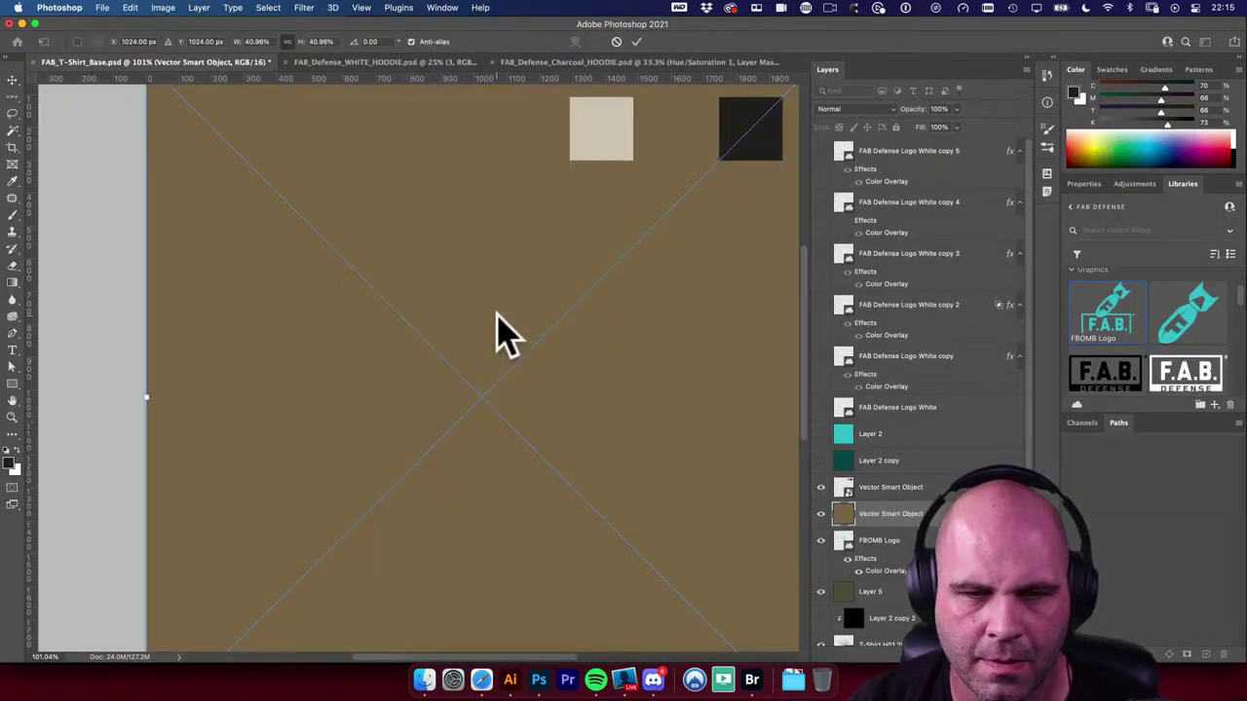
{"action": "left_click_drag", "start_coordinate": [559, 340], "coordinate": [529, 331]}
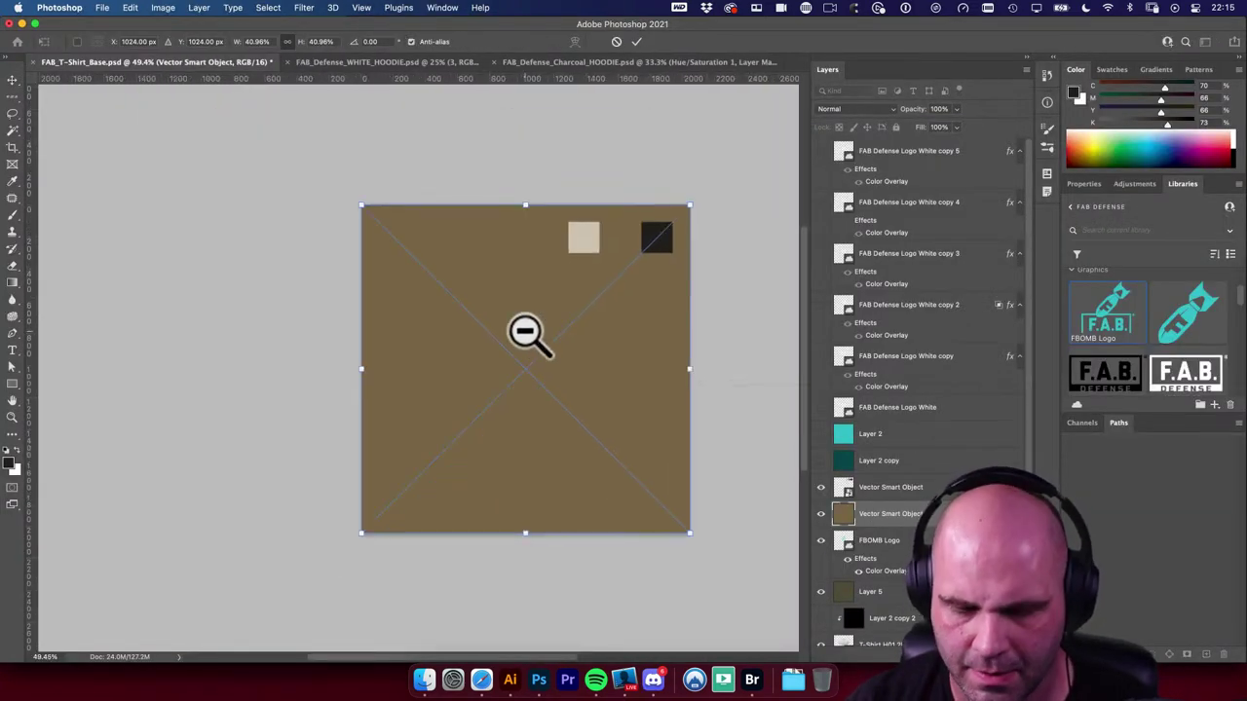
{"action": "key", "text": "Escape"}
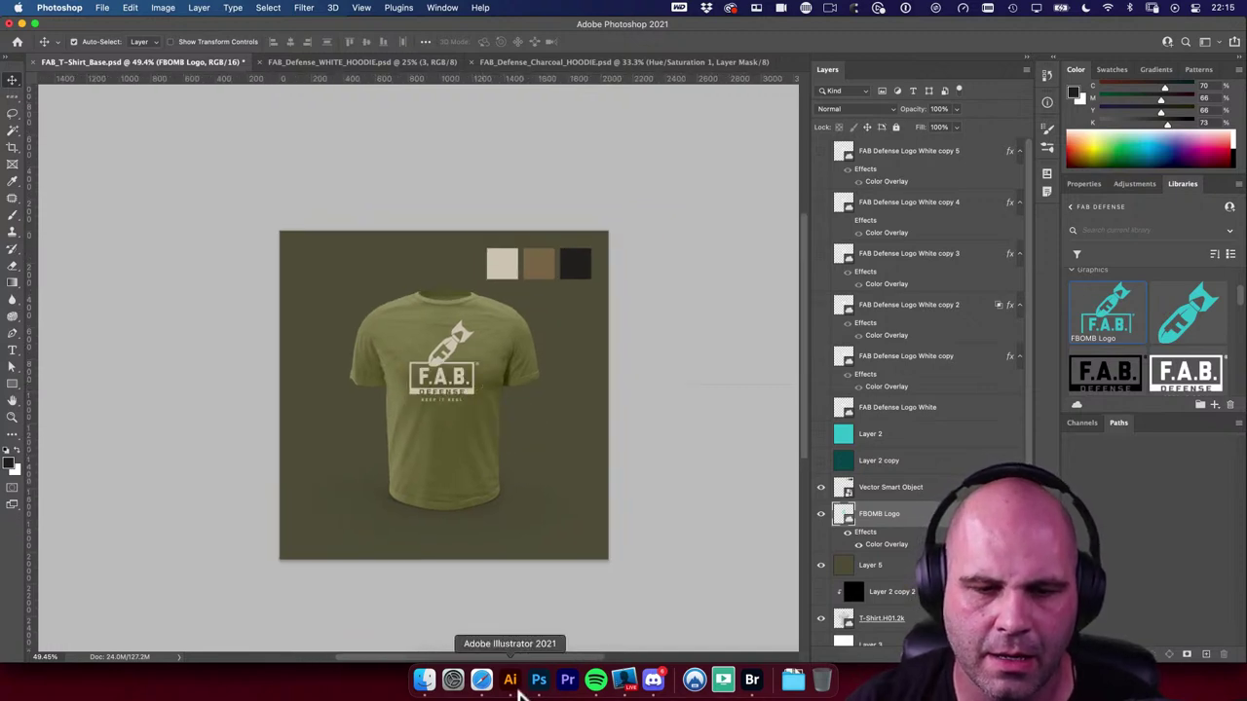
Step: Isolate and copy only the grunge speckle texture group from the textured background
{"action": "left_click", "coordinate": [509, 680]}
{"action": "key", "text": "v"}
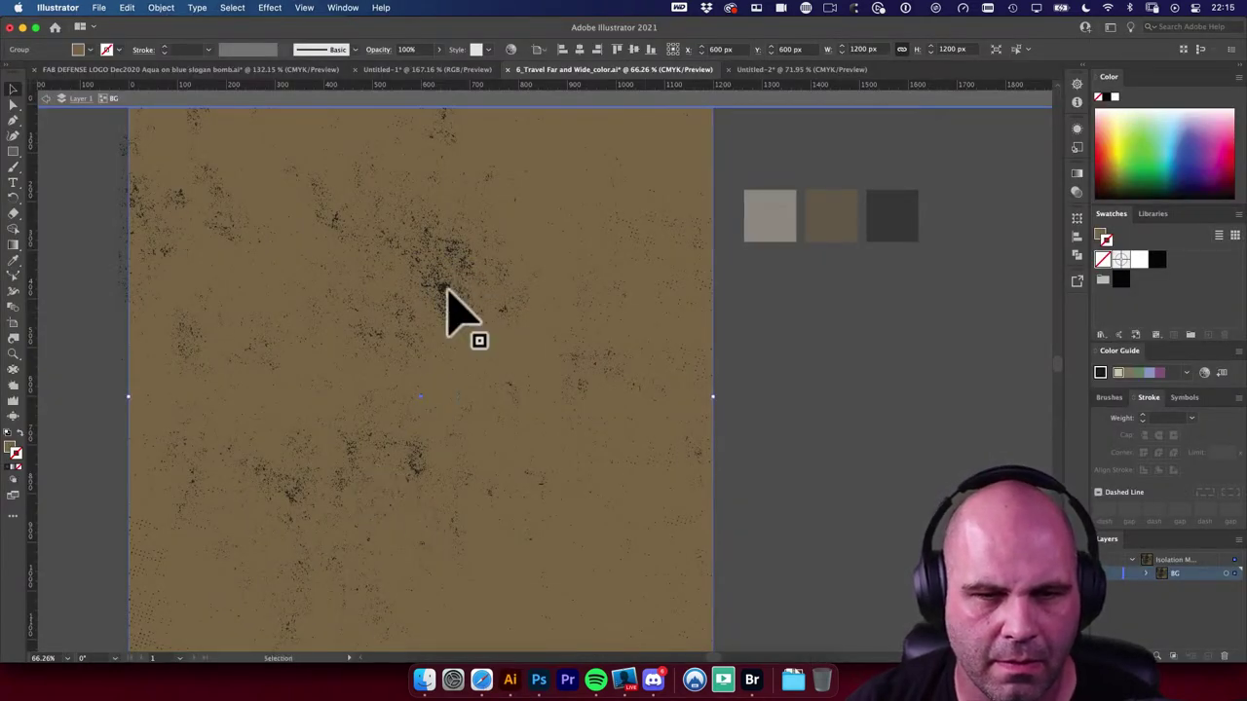
{"action": "left_click", "coordinate": [446, 288]}
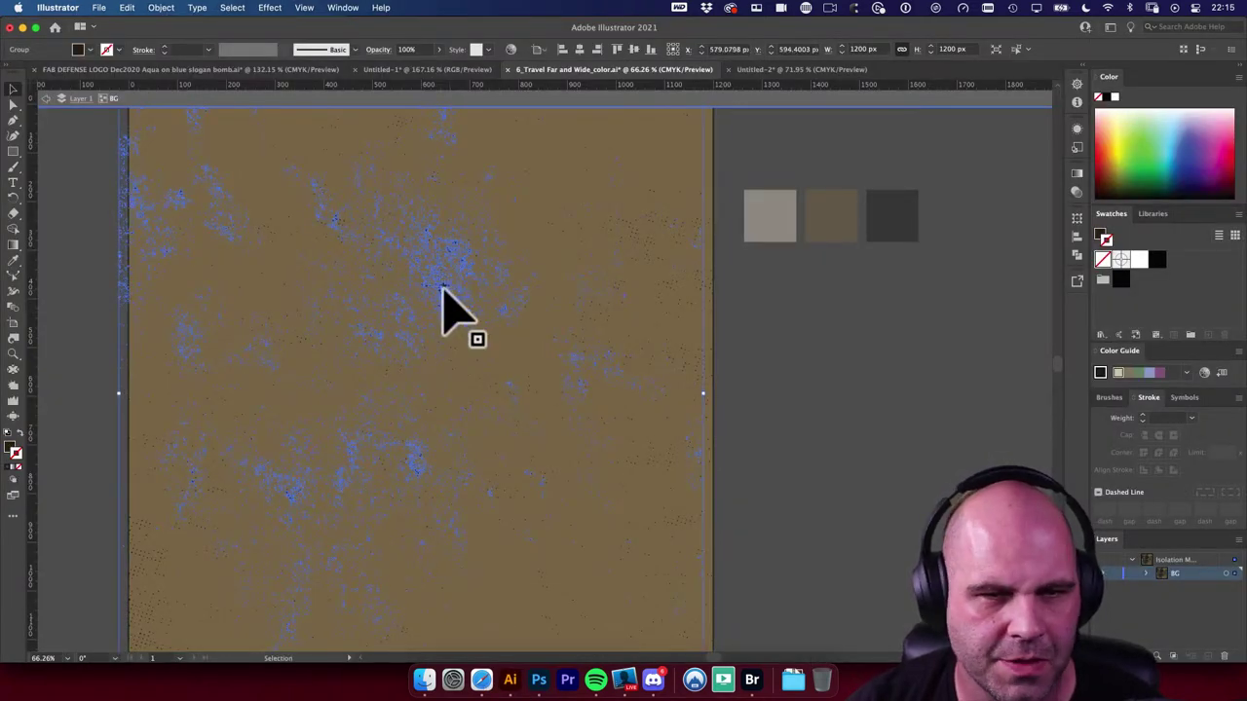
{"action": "left_click_drag", "start_coordinate": [480, 331], "coordinate": [479, 335]}
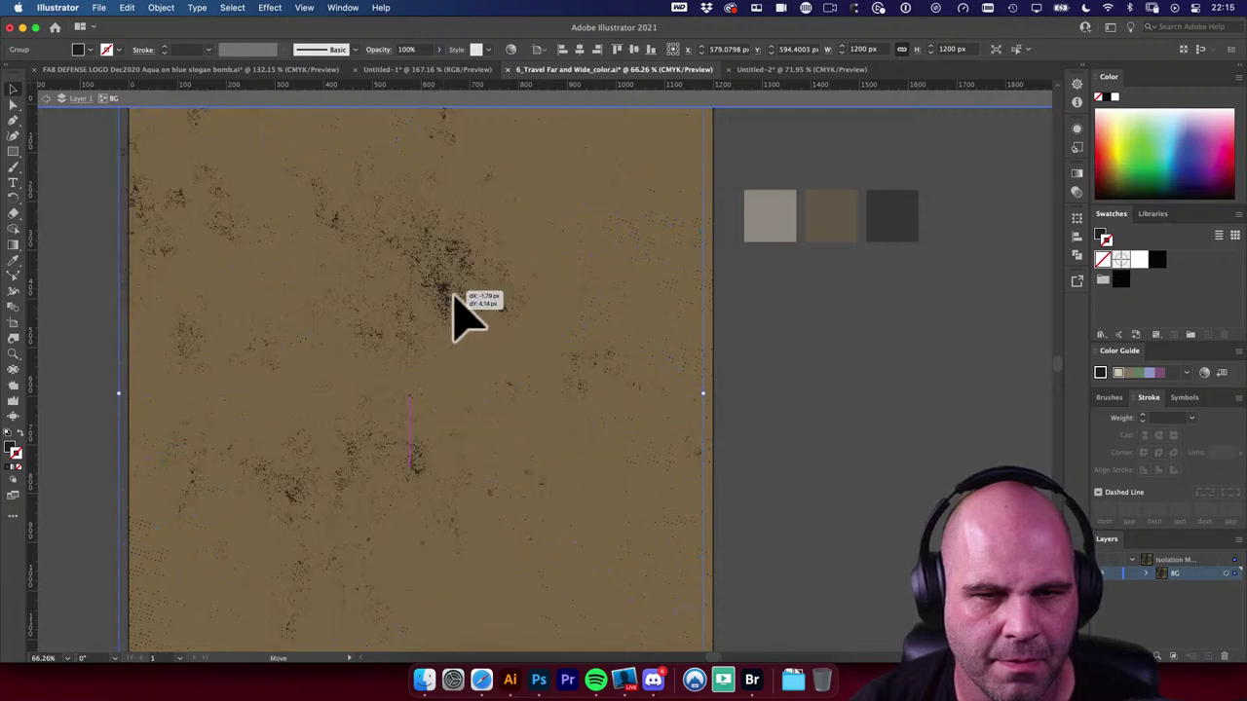
{"action": "left_click_drag", "start_coordinate": [447, 288], "coordinate": [446, 289]}
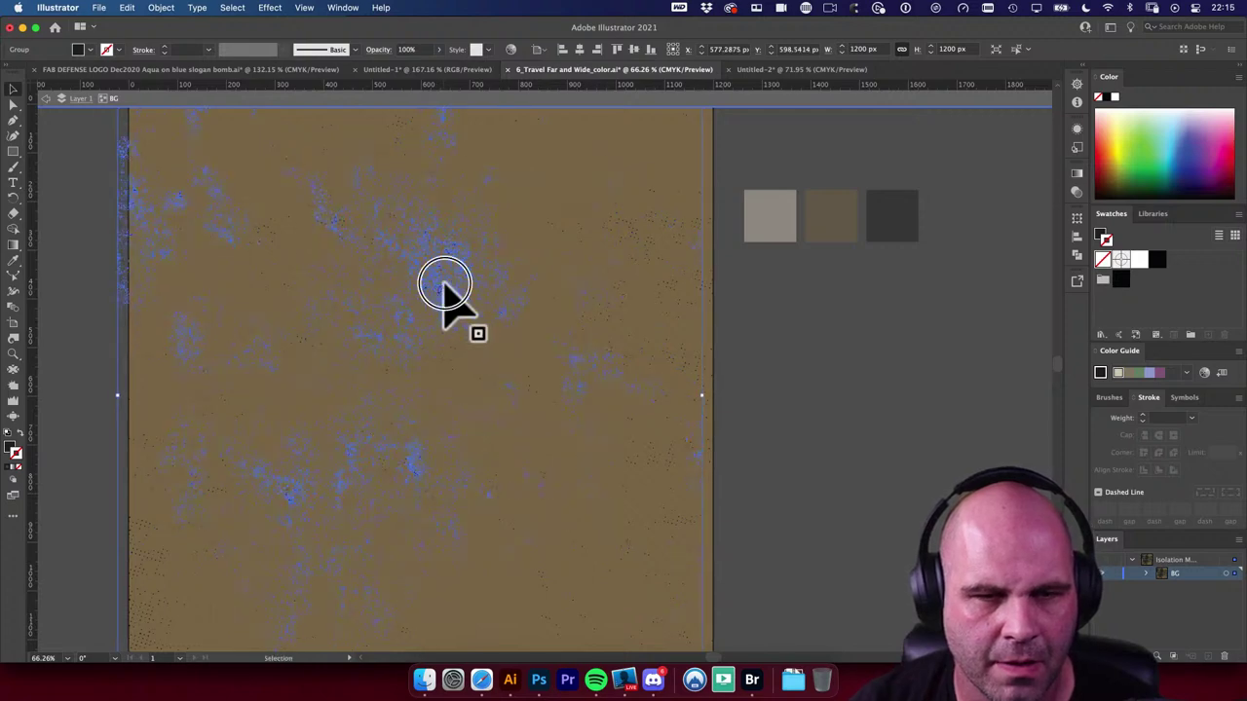
{"action": "double_click", "coordinate": [448, 292]}
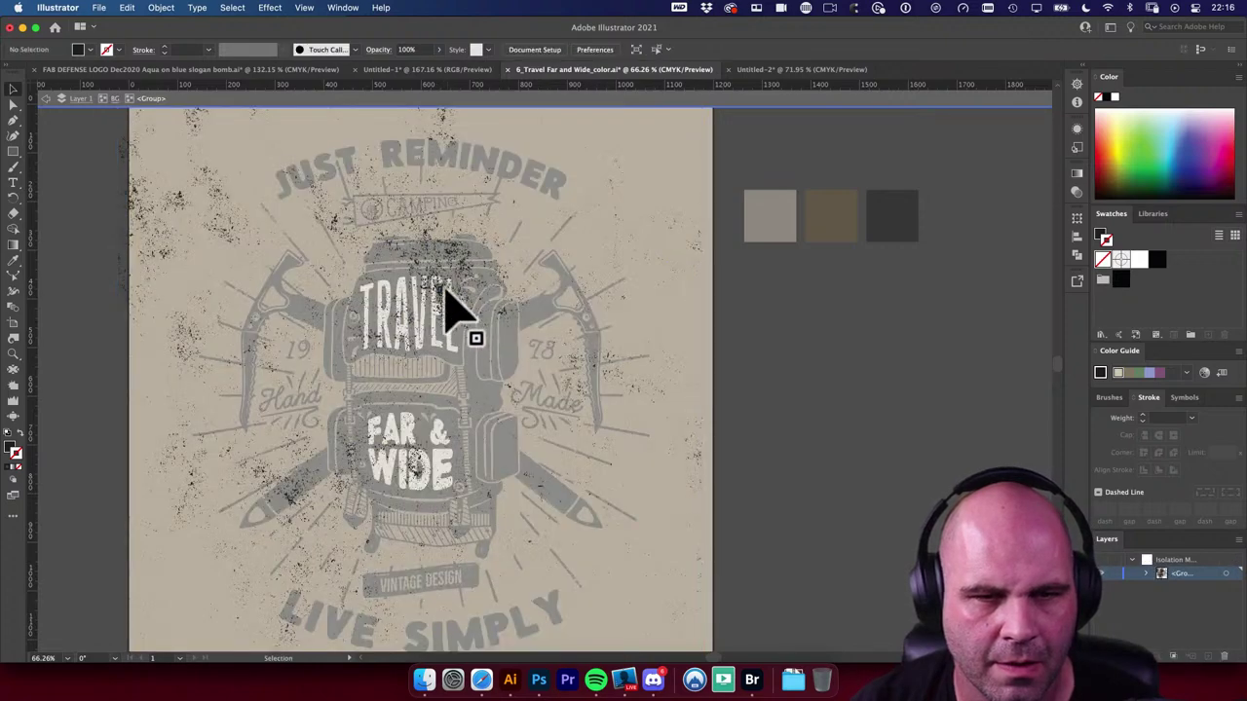
{"action": "left_click", "coordinate": [445, 290]}
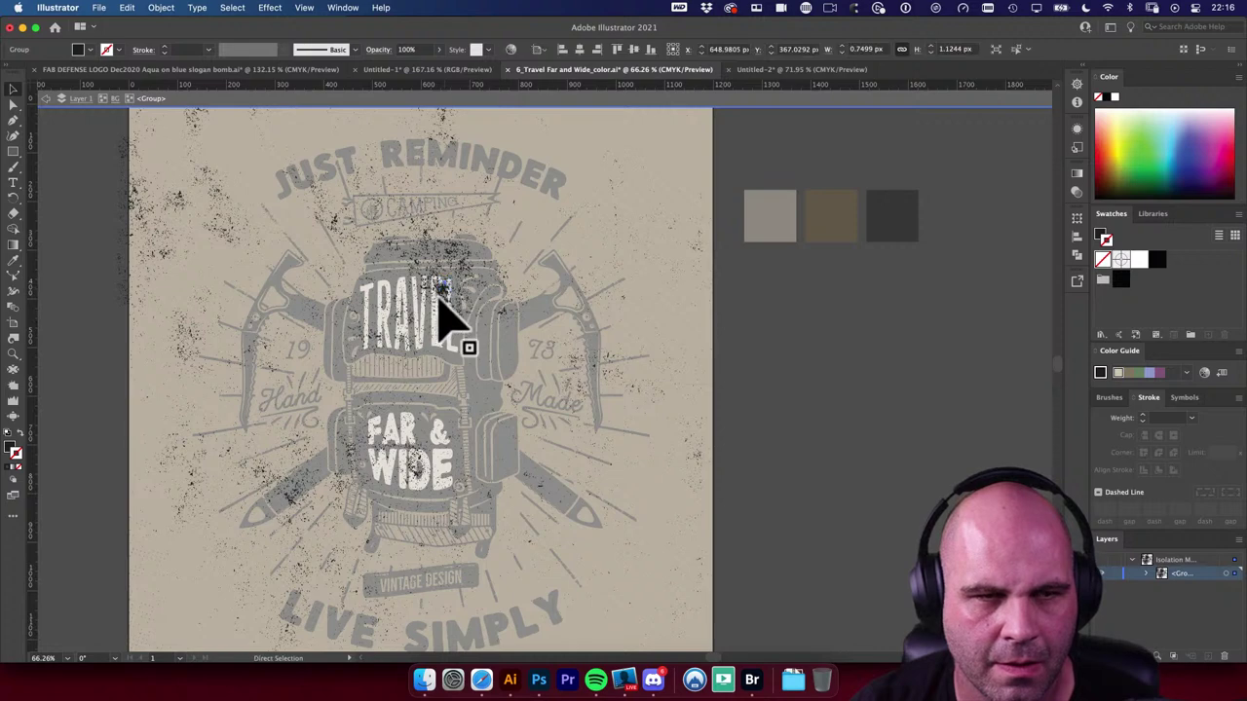
{"action": "key", "text": "v"}
{"action": "left_click", "coordinate": [443, 291]}
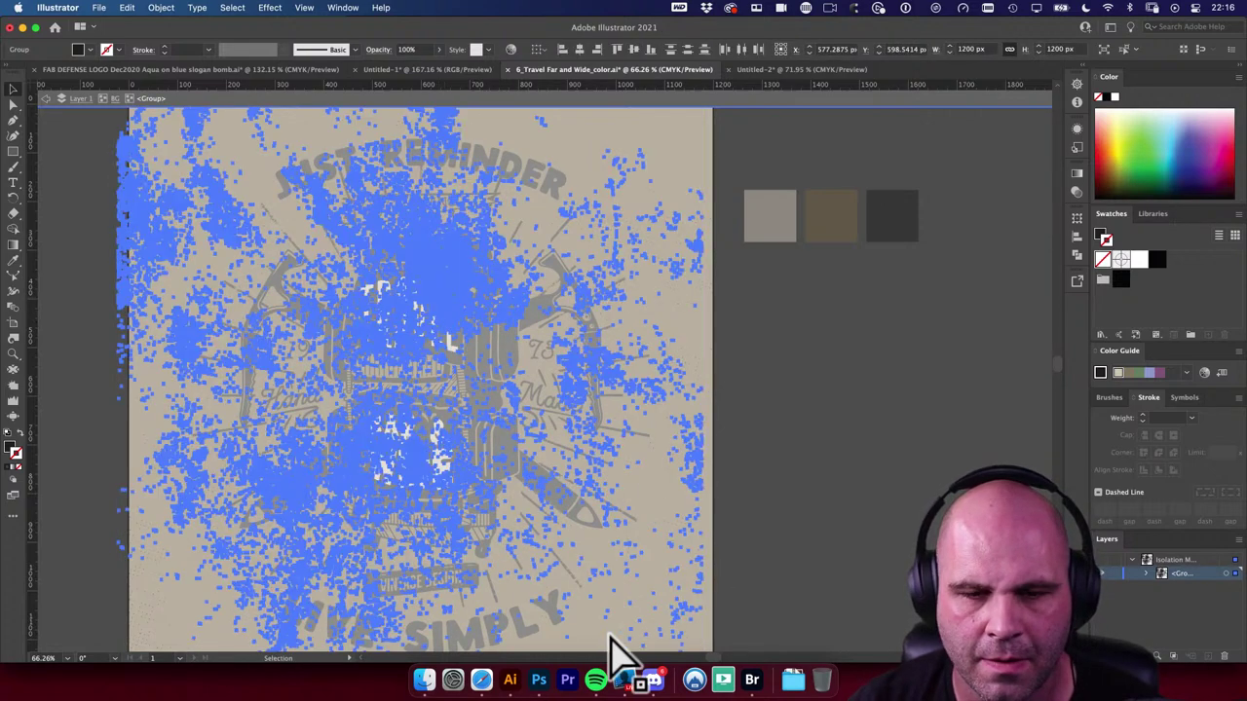
{"action": "left_click", "coordinate": [539, 685]}
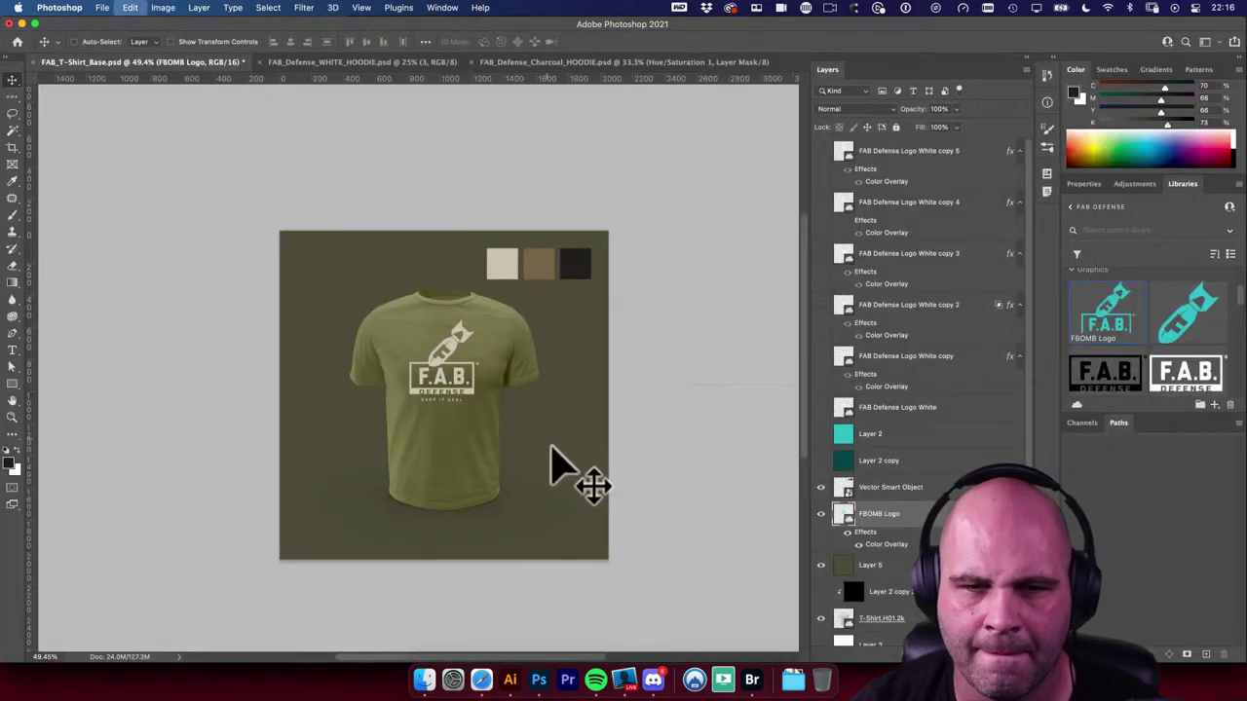
Step: Paste the grunge texture into the mockup as a Smart Object and fit the view
{"action": "key", "text": "super+v"}
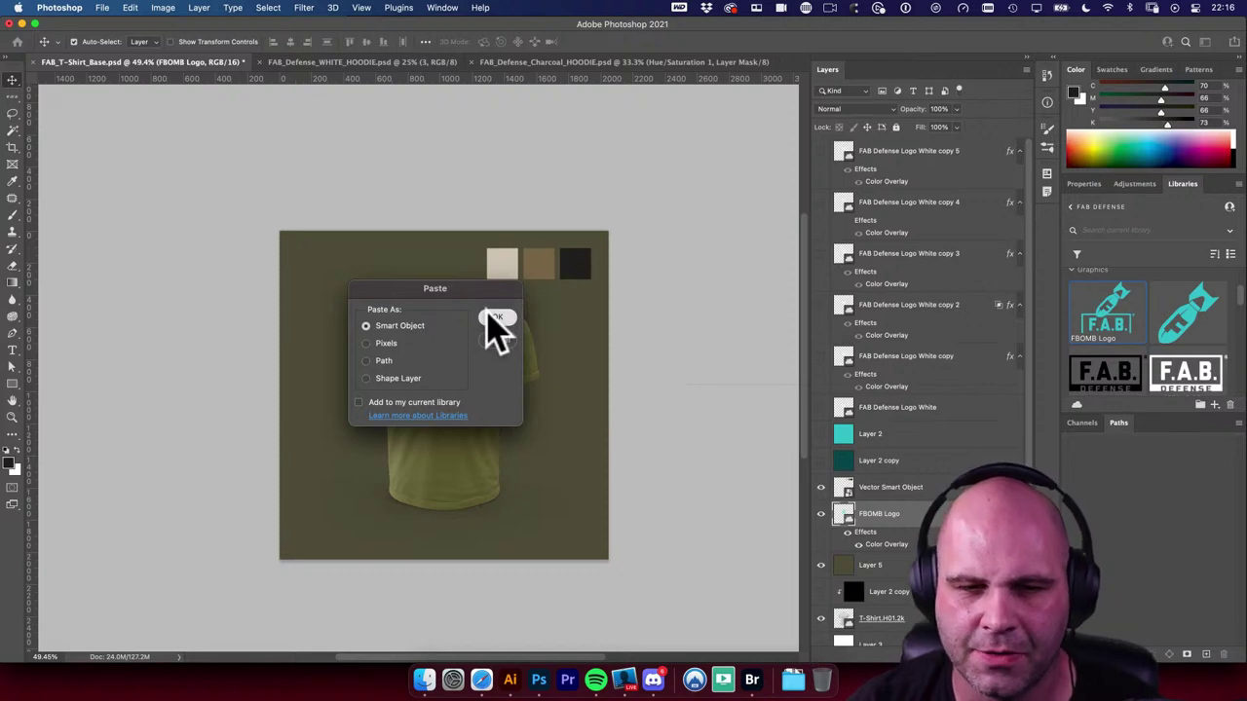
{"action": "left_click", "coordinate": [497, 319]}
{"action": "left_click", "coordinate": [501, 397]}
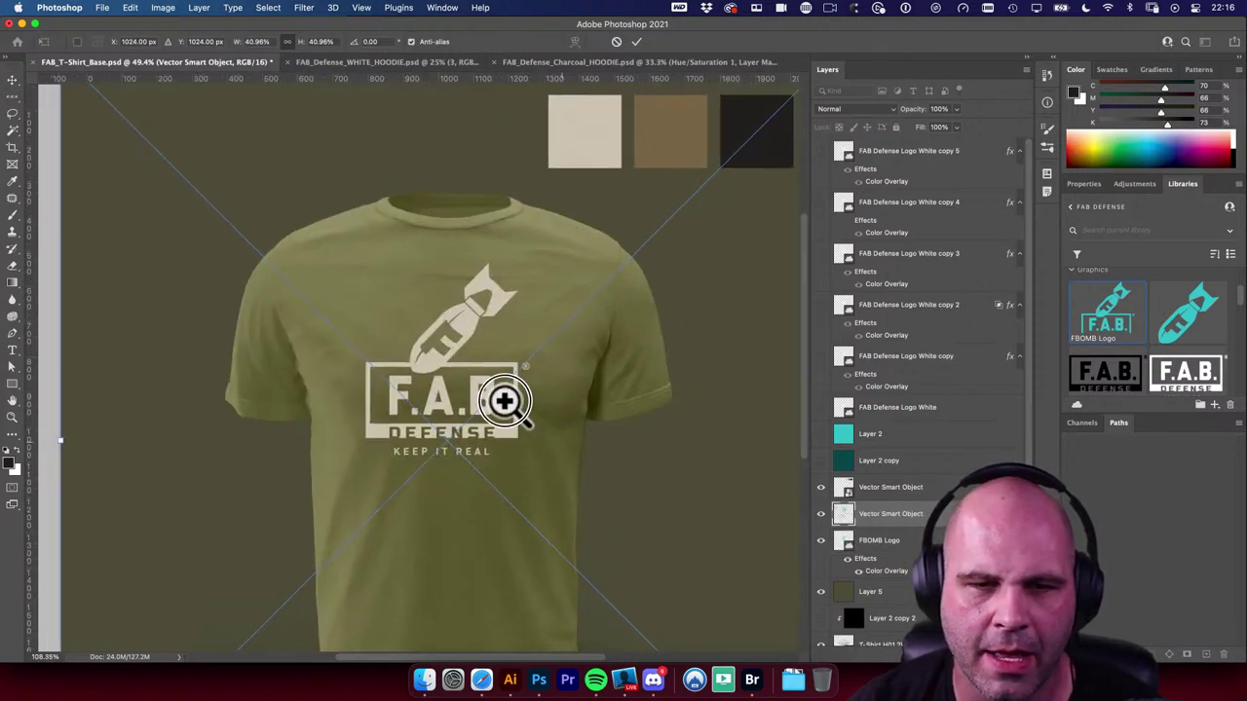
{"action": "key", "text": "super+0"}
{"action": "left_click_drag", "start_coordinate": [844, 513], "coordinate": [857, 501]}
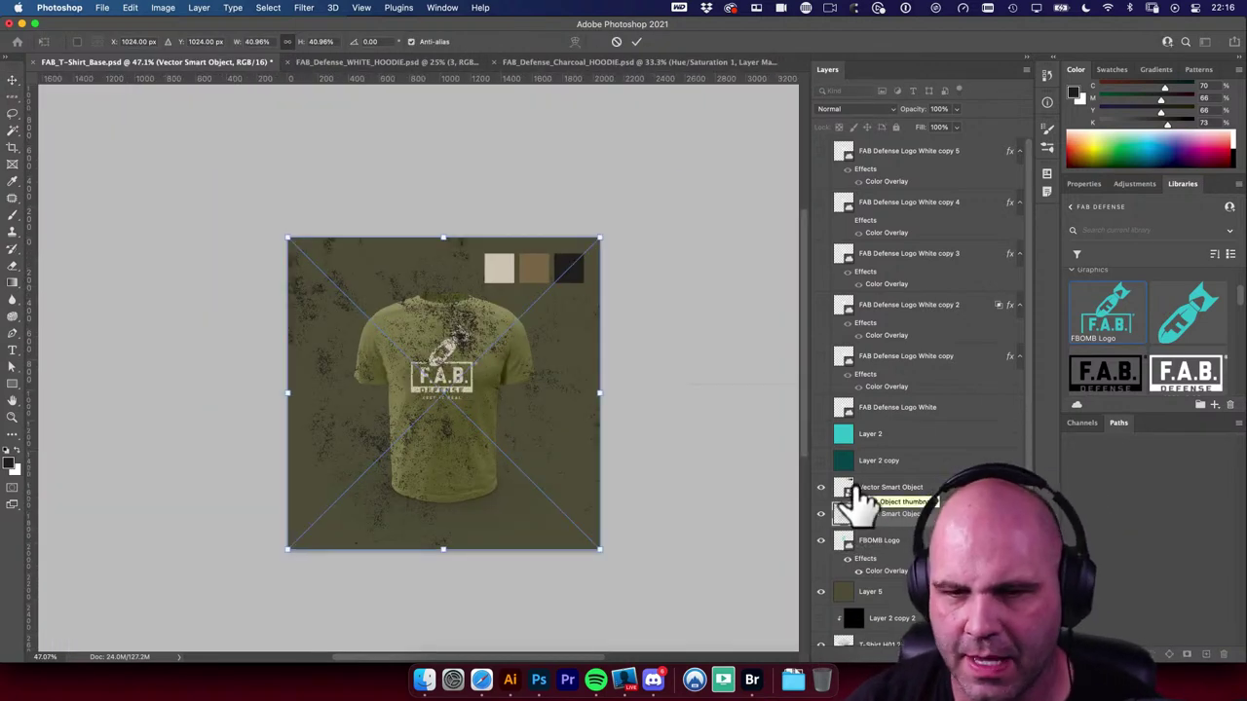
Step: Rename the pasted layer 'Texture', hide it, and zoom into the shirt logo
{"action": "double_click", "coordinate": [867, 514]}
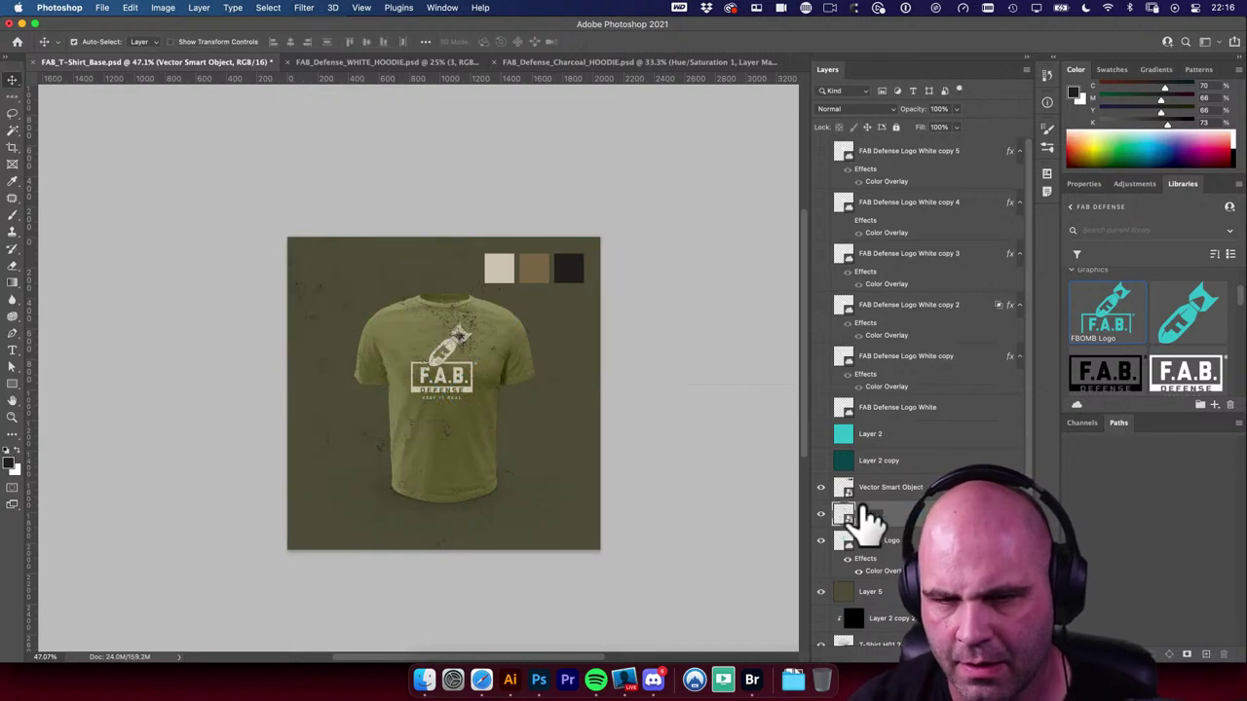
{"action": "type", "text": "Texture"}
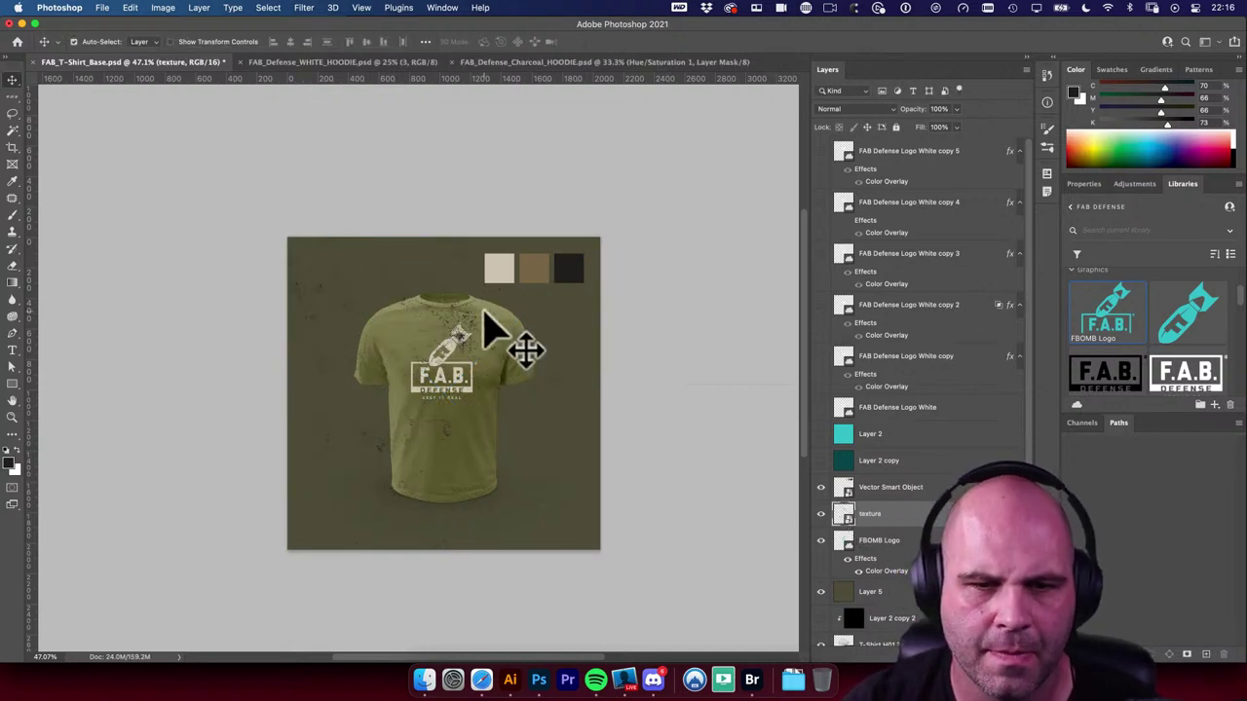
{"action": "left_click", "coordinate": [821, 513]}
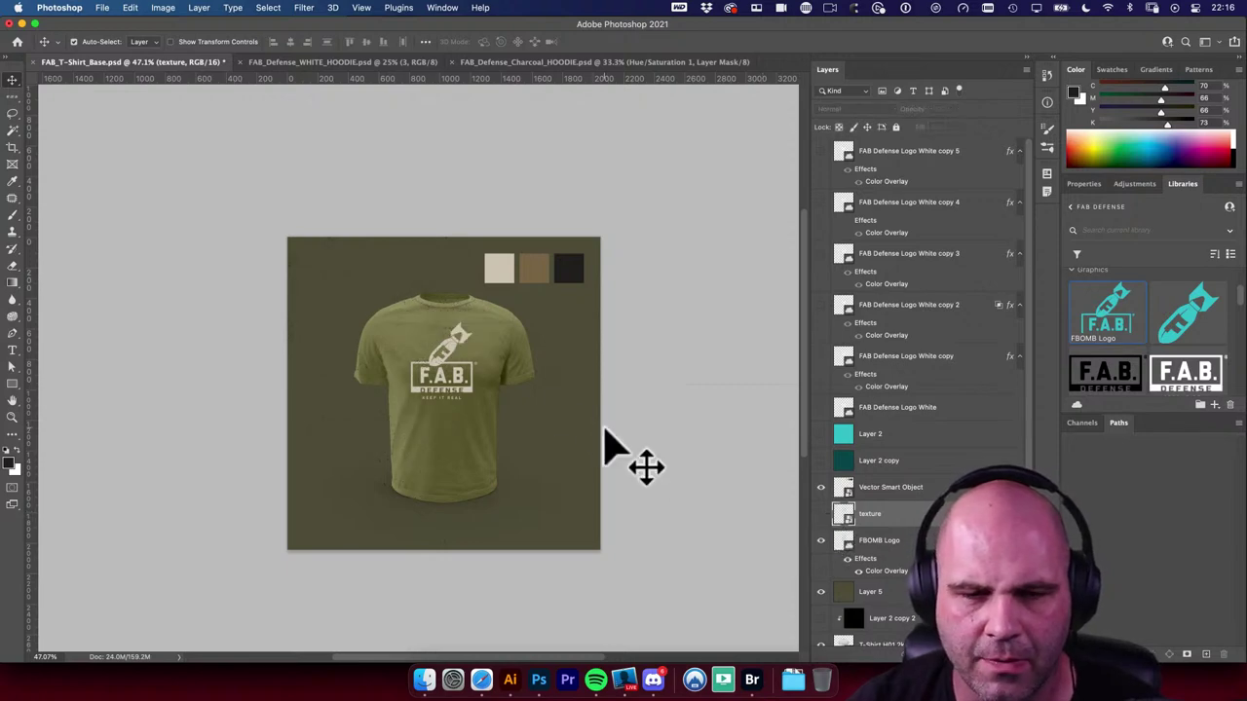
{"action": "left_click_drag", "start_coordinate": [431, 357], "coordinate": [526, 346]}
Step: Set the FBOMB Logo's Blend If Underlying Layer black slider to 60 so fabric shading shows through
{"action": "left_click", "coordinate": [531, 350]}
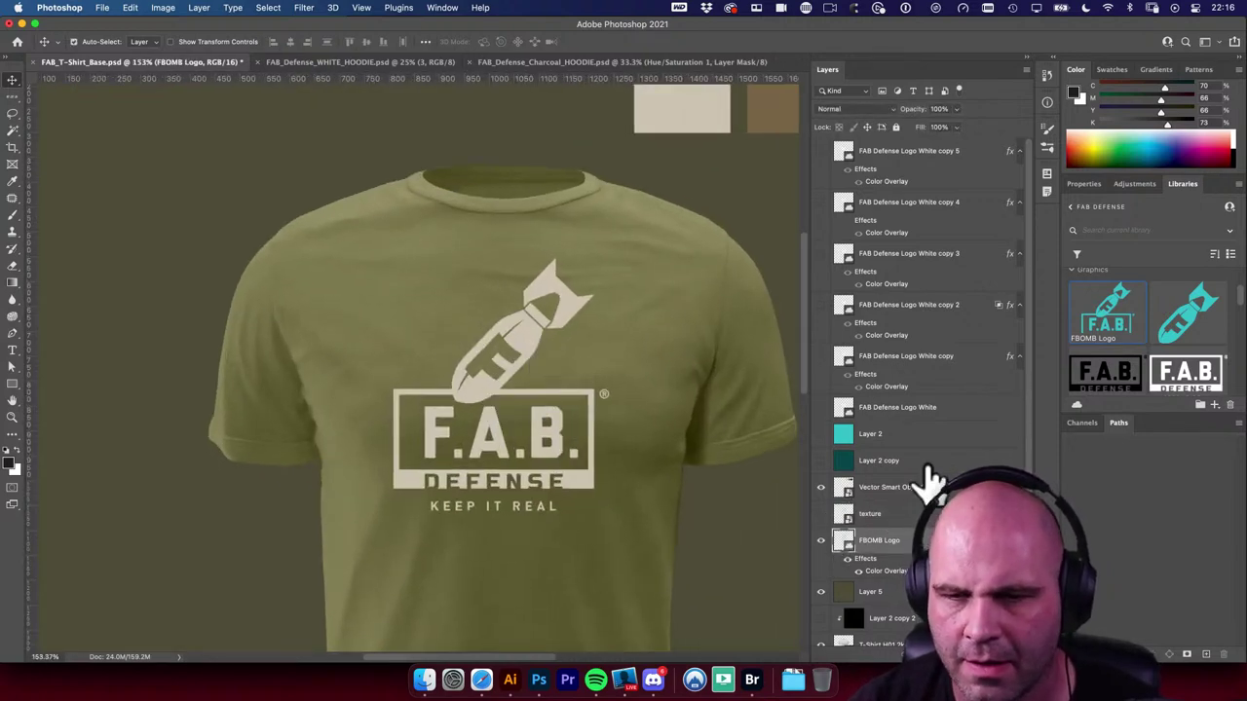
{"action": "double_click", "coordinate": [928, 470]}
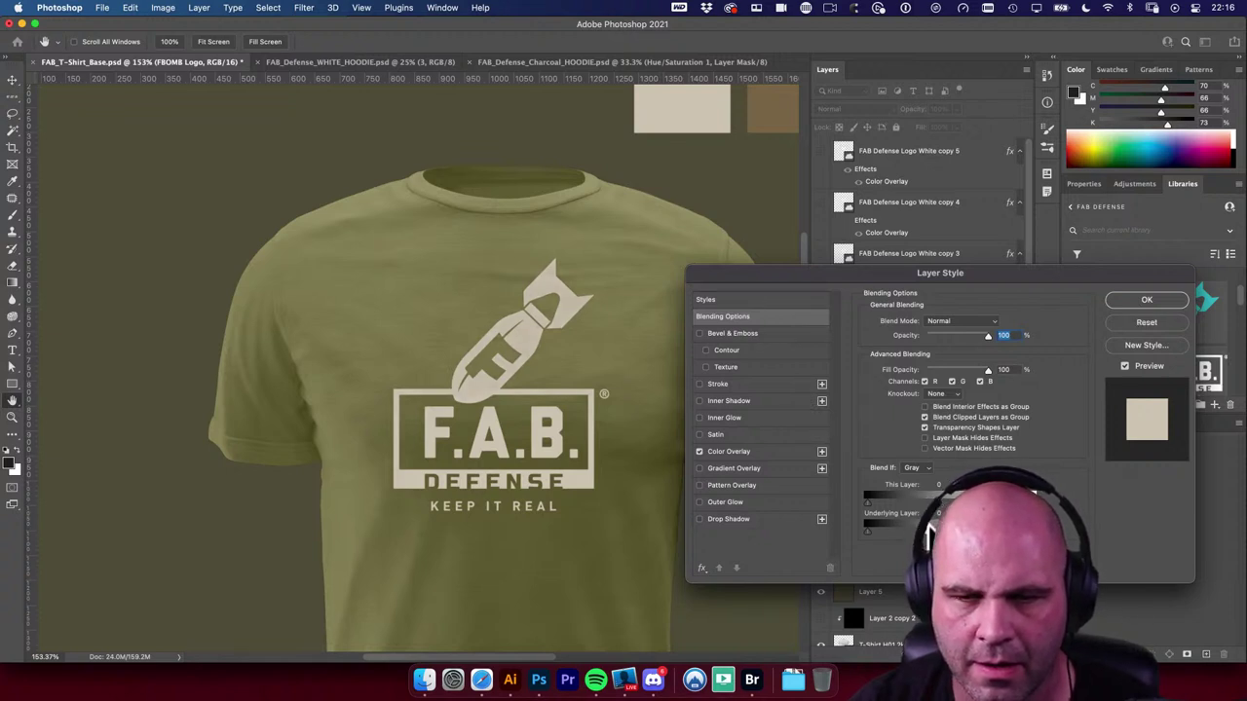
{"action": "left_click_drag", "start_coordinate": [869, 531], "coordinate": [949, 529]}
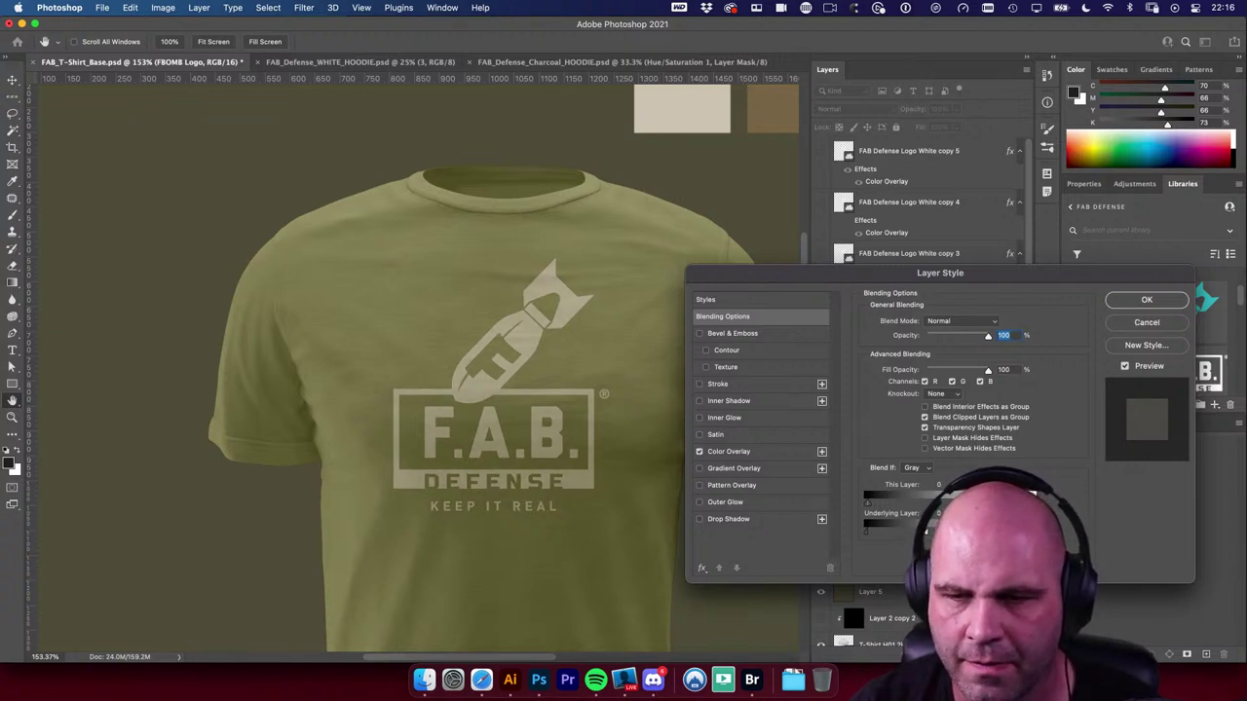
{"action": "left_click_drag", "start_coordinate": [867, 529], "coordinate": [904, 533]}
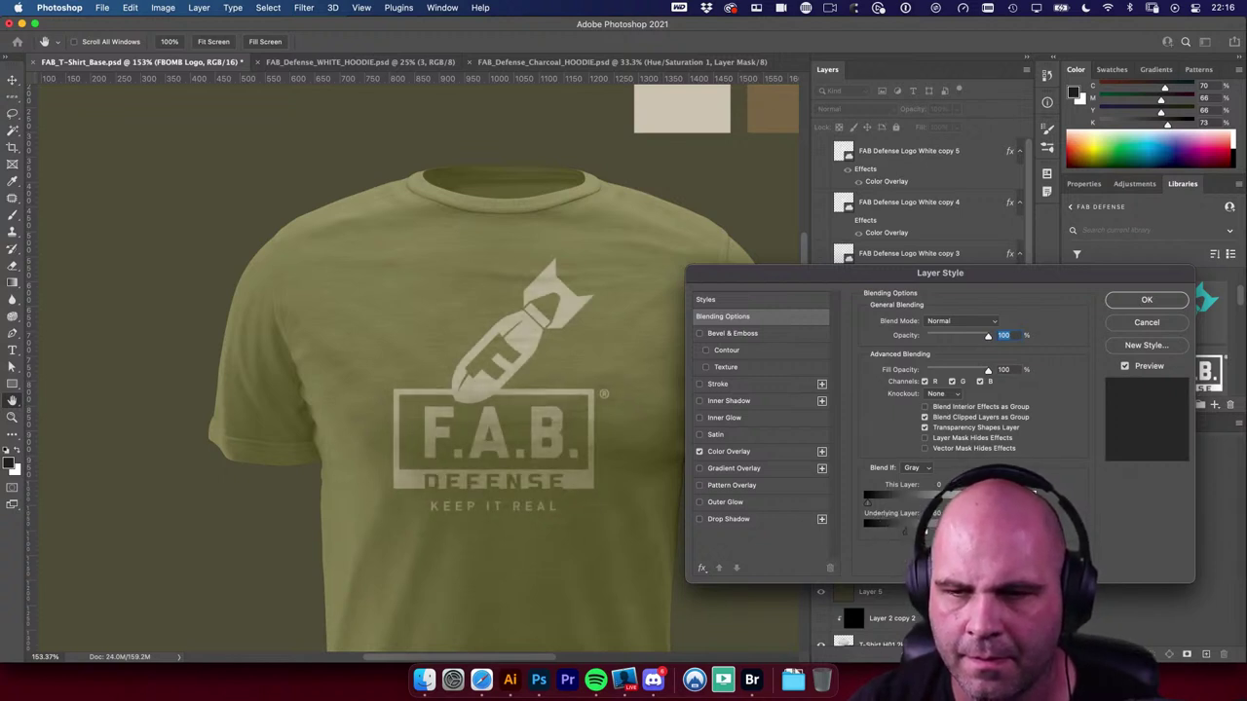
{"action": "left_click", "coordinate": [1120, 302]}
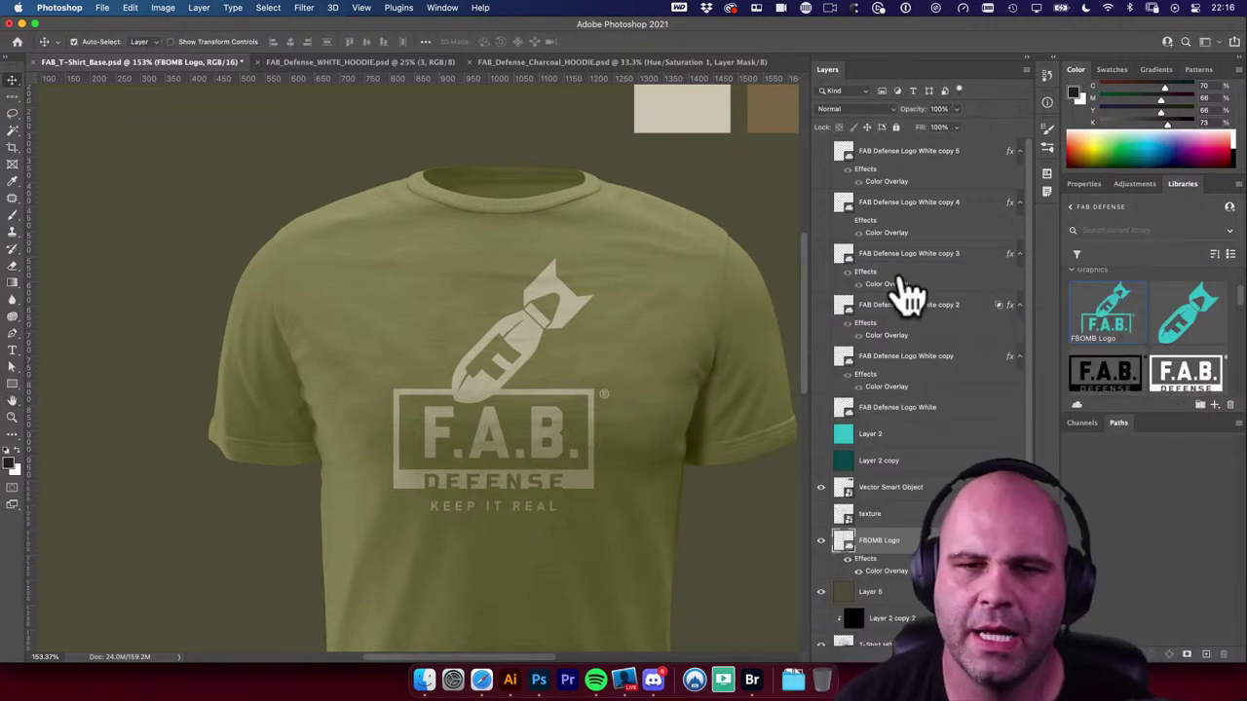
{"action": "scroll", "coordinate": [729, 278], "scroll_direction": "down", "scroll_amount": 5}
Step: Check and delete the olive Layer 5, then select Layer 3 beneath the T-Shirt.H01.2k layer
{"action": "scroll", "coordinate": [546, 327], "scroll_direction": "down", "scroll_amount": 2}
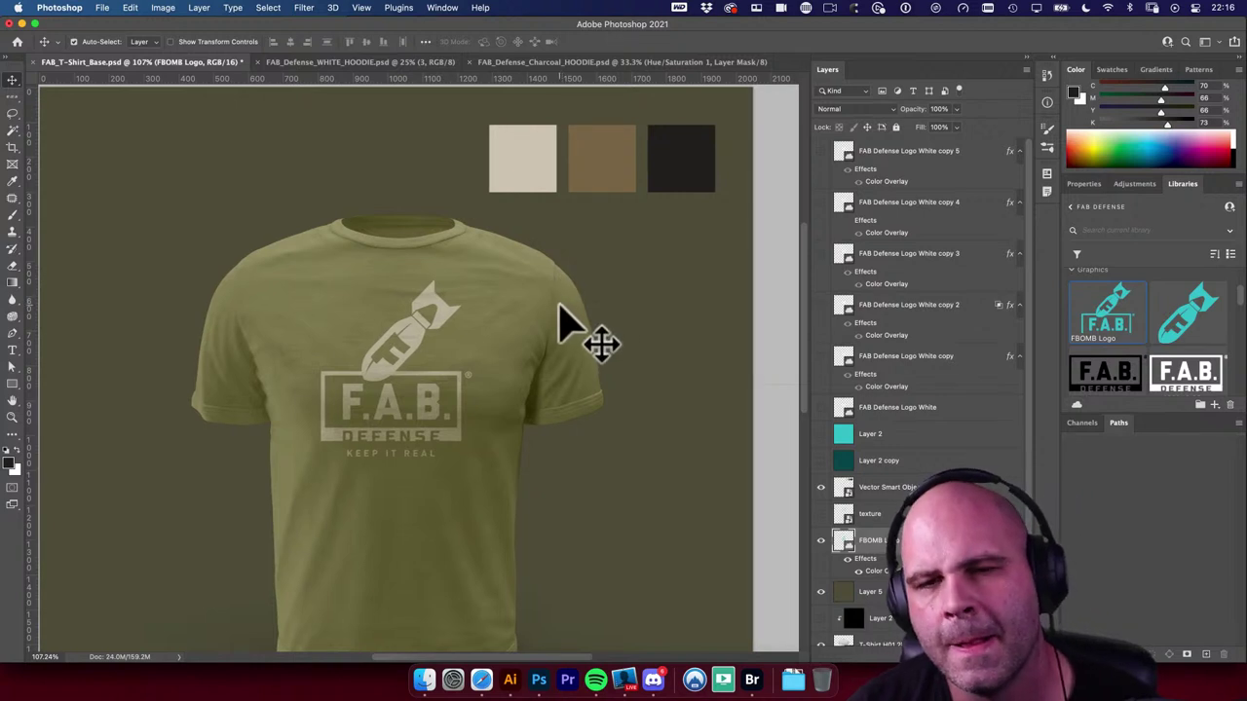
{"action": "left_click_drag", "start_coordinate": [530, 304], "coordinate": [495, 332]}
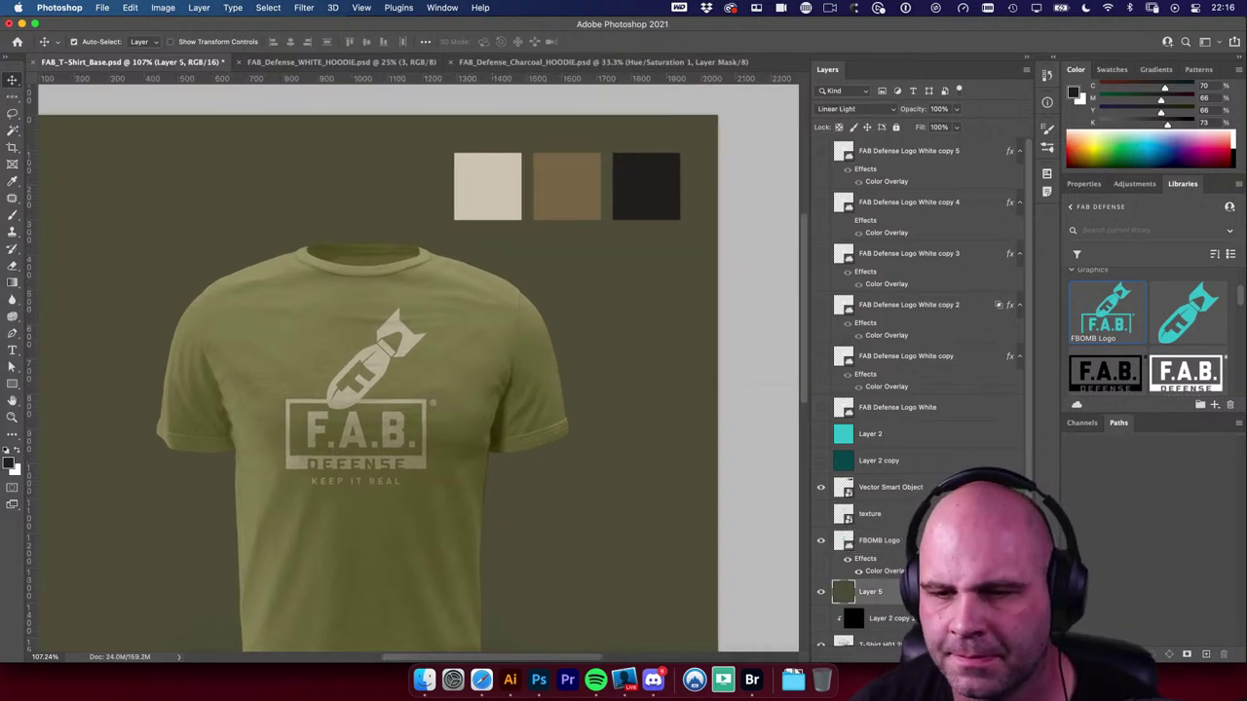
{"action": "scroll", "coordinate": [877, 575], "scroll_direction": "down", "scroll_amount": 1}
{"action": "left_click", "coordinate": [822, 536]}
{"action": "left_click", "coordinate": [821, 536]}
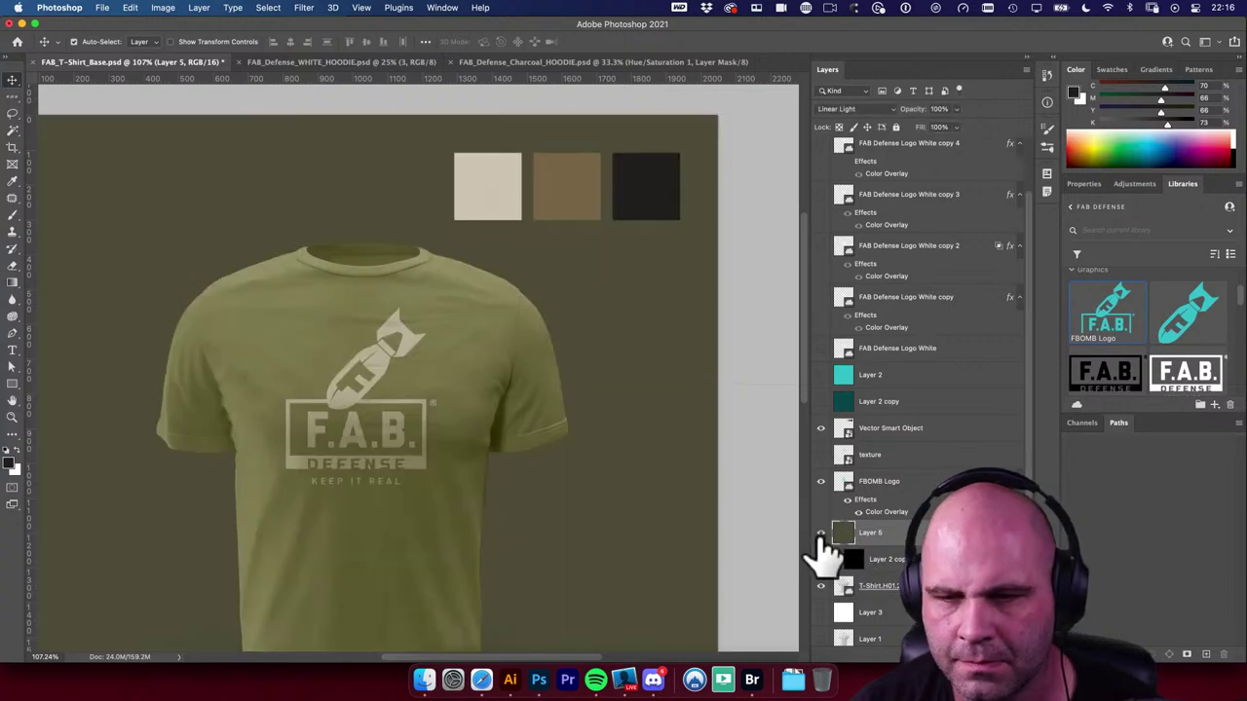
{"action": "scroll", "coordinate": [920, 389], "scroll_direction": "down", "scroll_amount": 1}
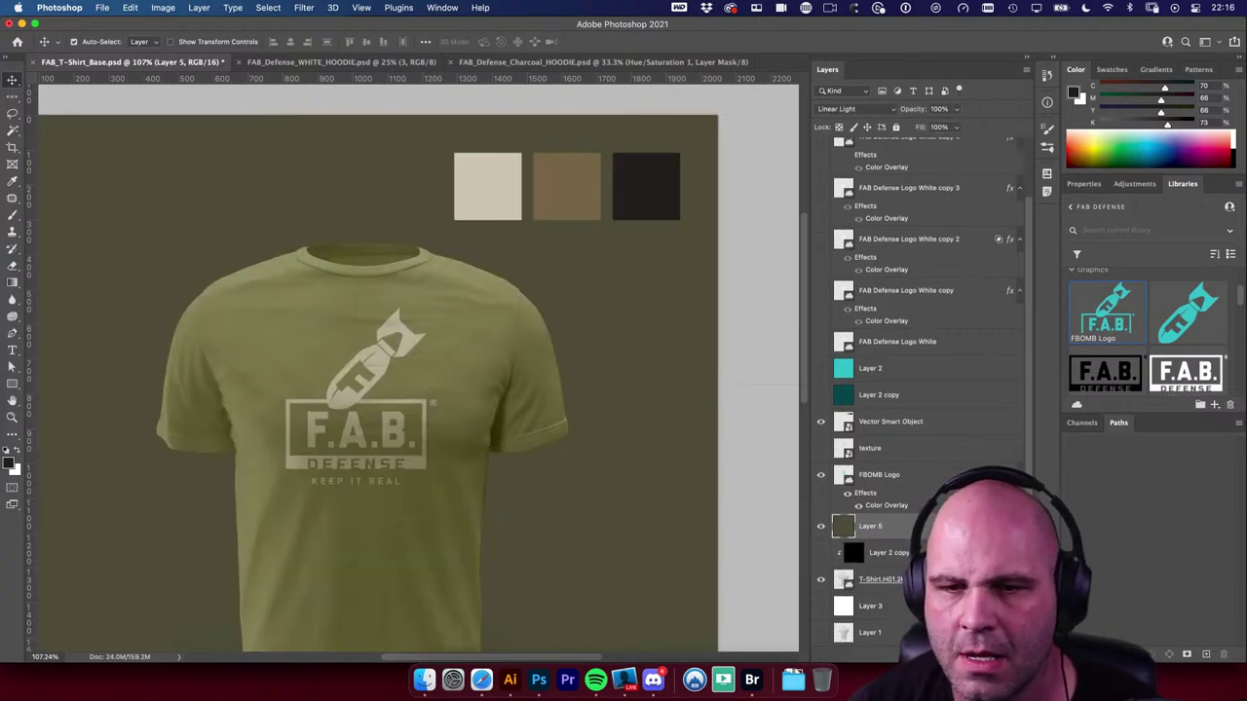
{"action": "left_click_drag", "start_coordinate": [911, 534], "coordinate": [826, 502]}
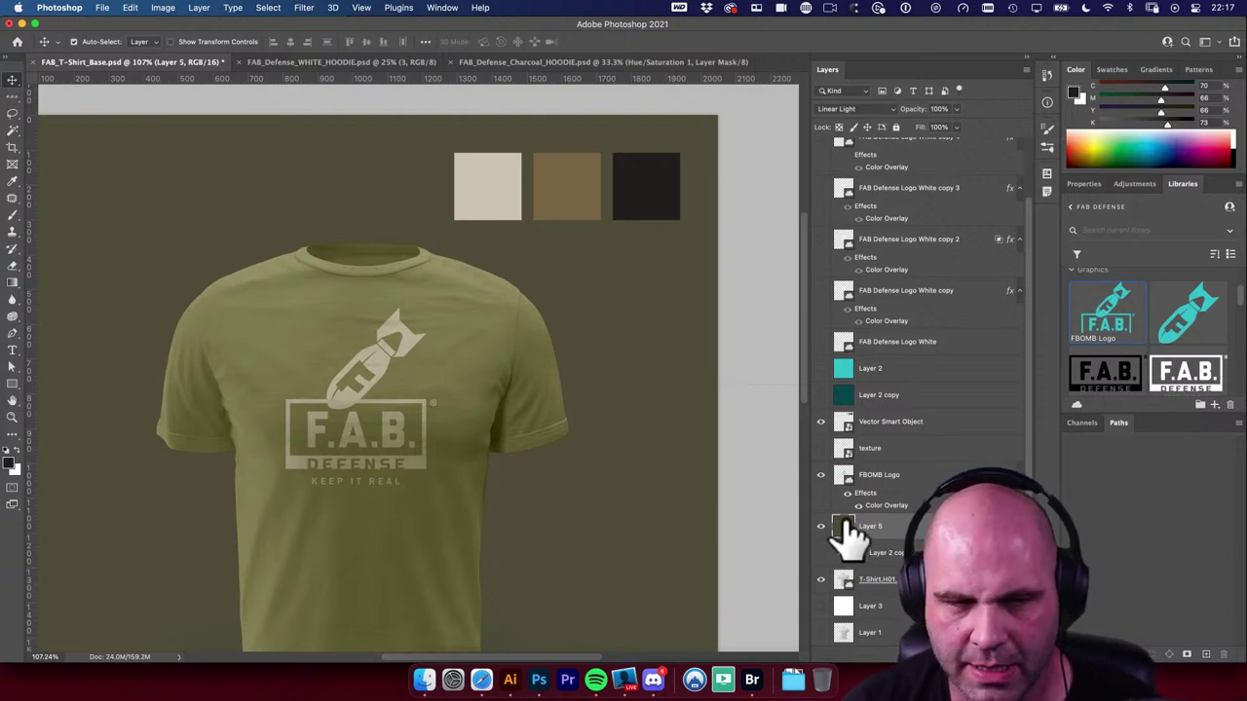
{"action": "key", "text": "BackSpace"}
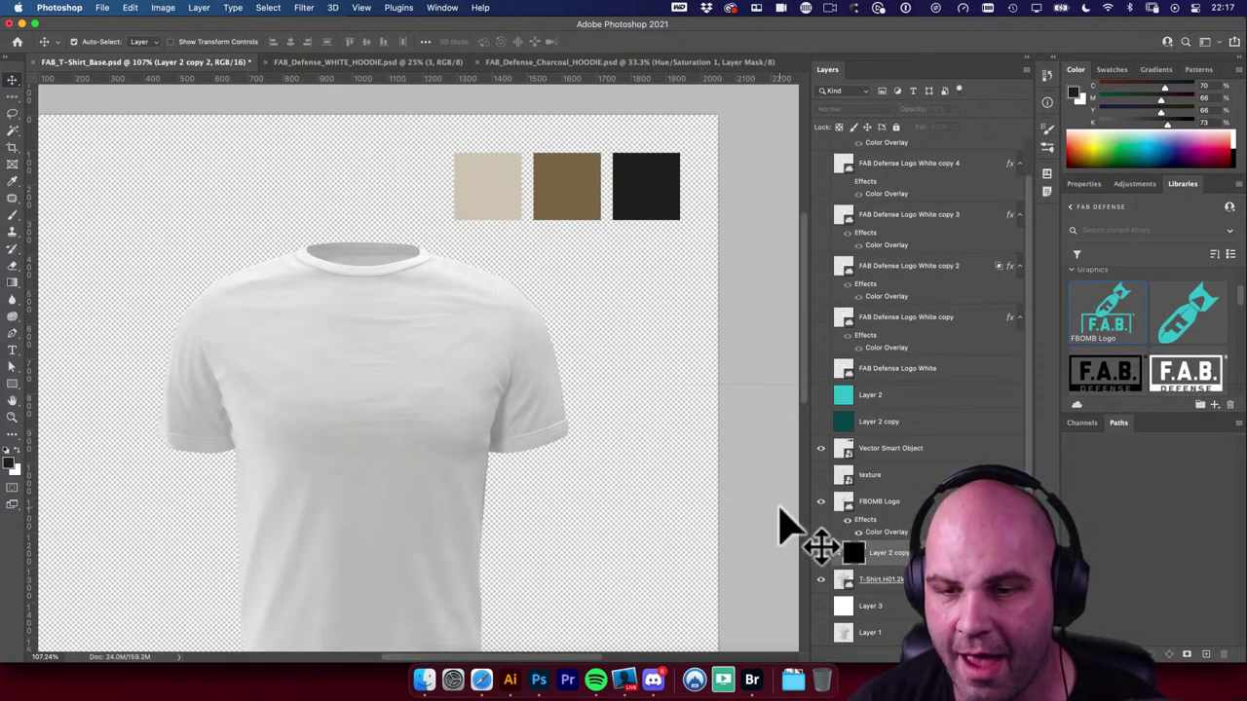
{"action": "left_click_drag", "start_coordinate": [779, 508], "coordinate": [836, 544]}
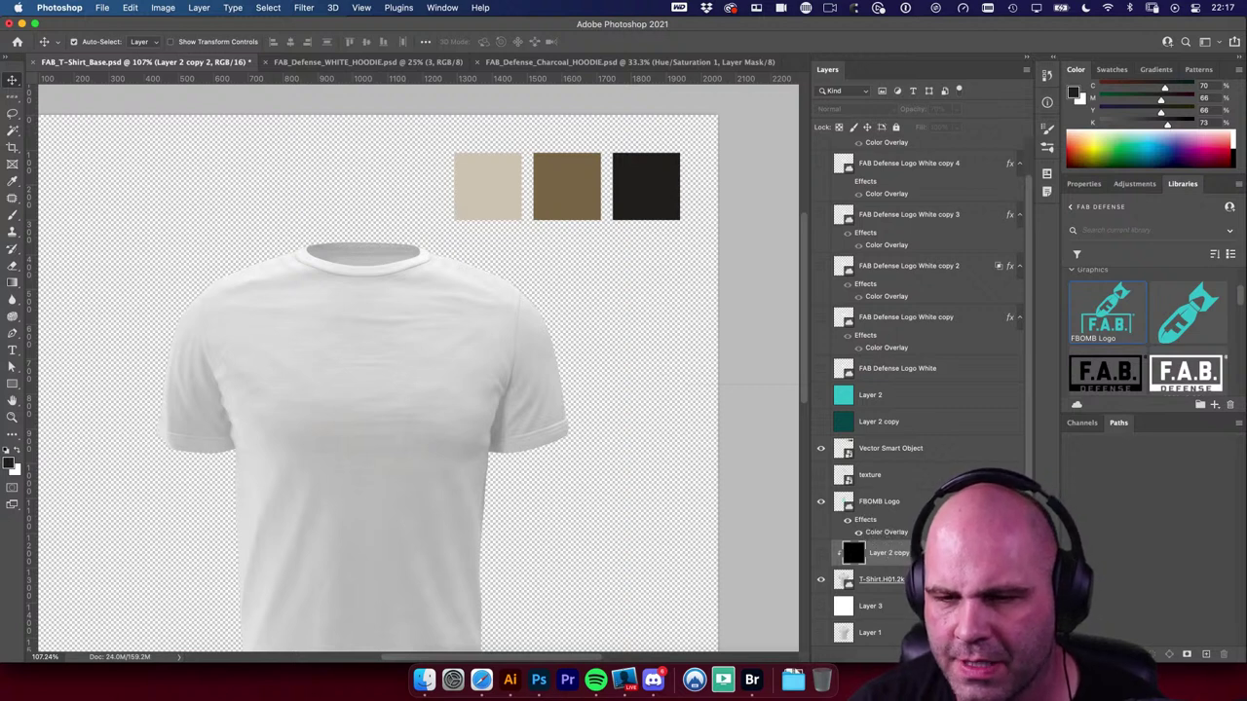
{"action": "left_click", "coordinate": [843, 579]}
{"action": "left_click", "coordinate": [996, 647], "text": "super"}
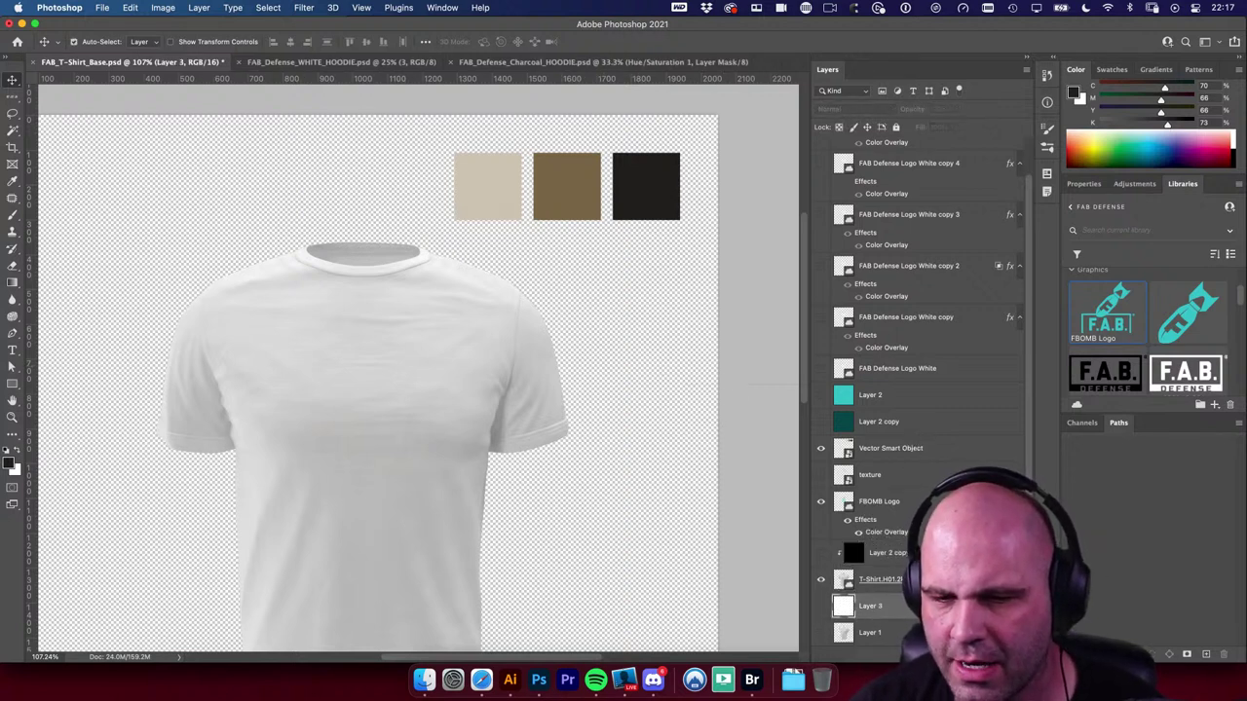
Step: Add a Solid Color fill layer using the brown swatch colour #7c6a49
{"action": "left_click", "coordinate": [967, 654]}
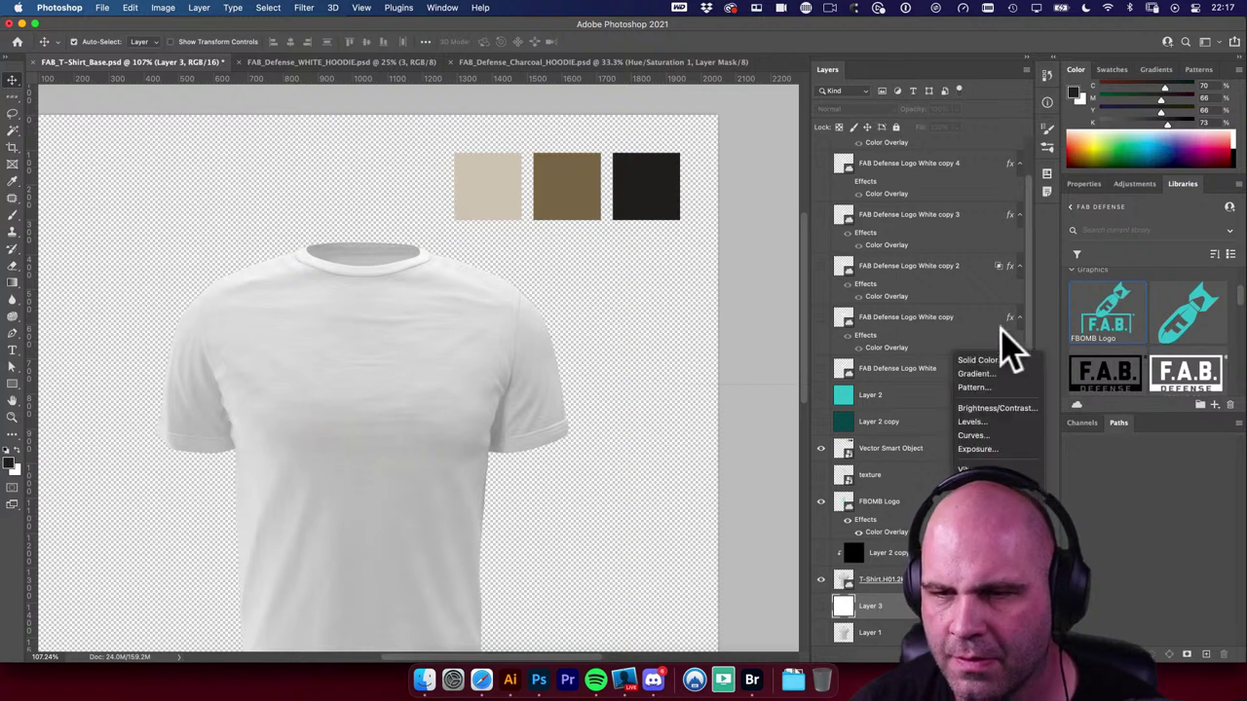
{"action": "left_click", "coordinate": [993, 360]}
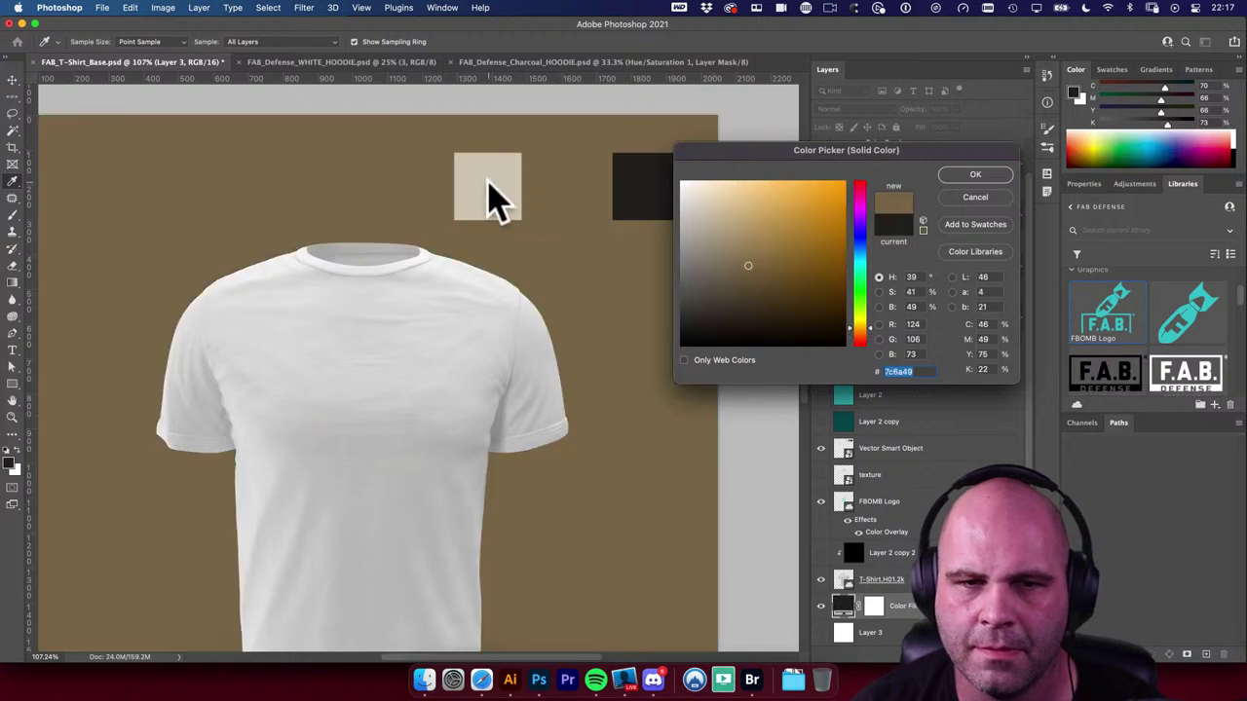
{"action": "left_click", "coordinate": [656, 180]}
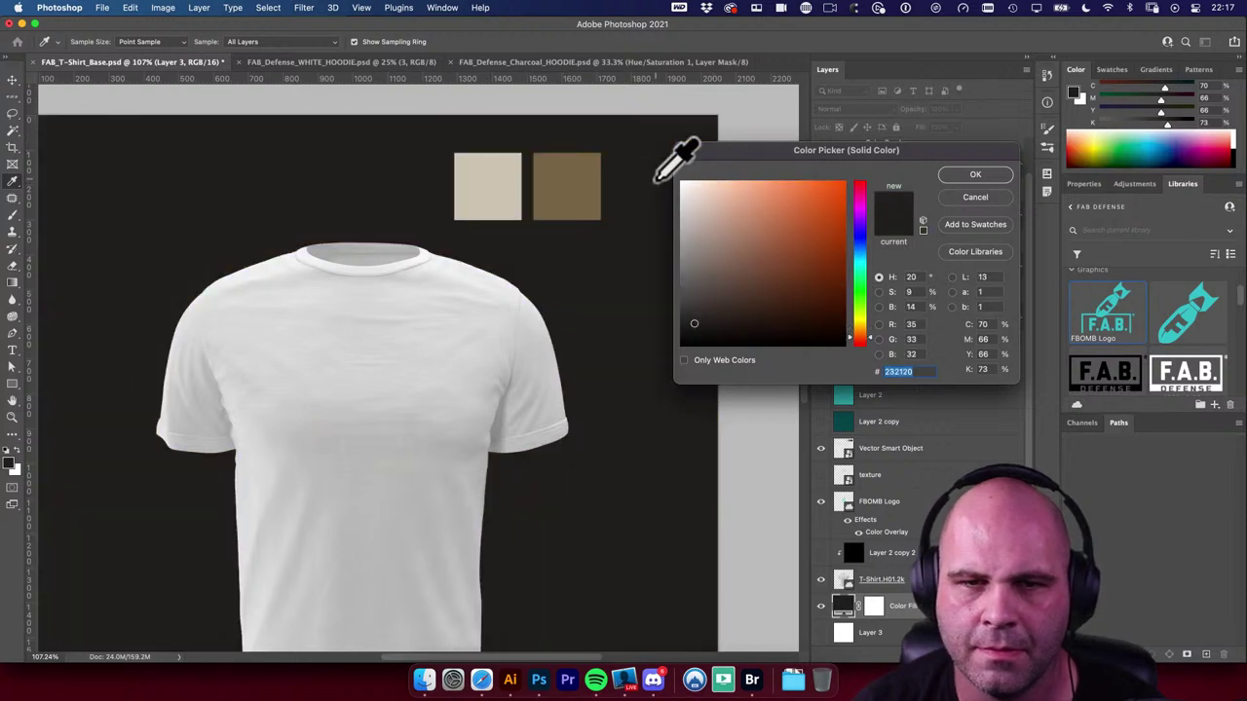
{"action": "left_click", "coordinate": [575, 194]}
{"action": "left_click", "coordinate": [635, 193]}
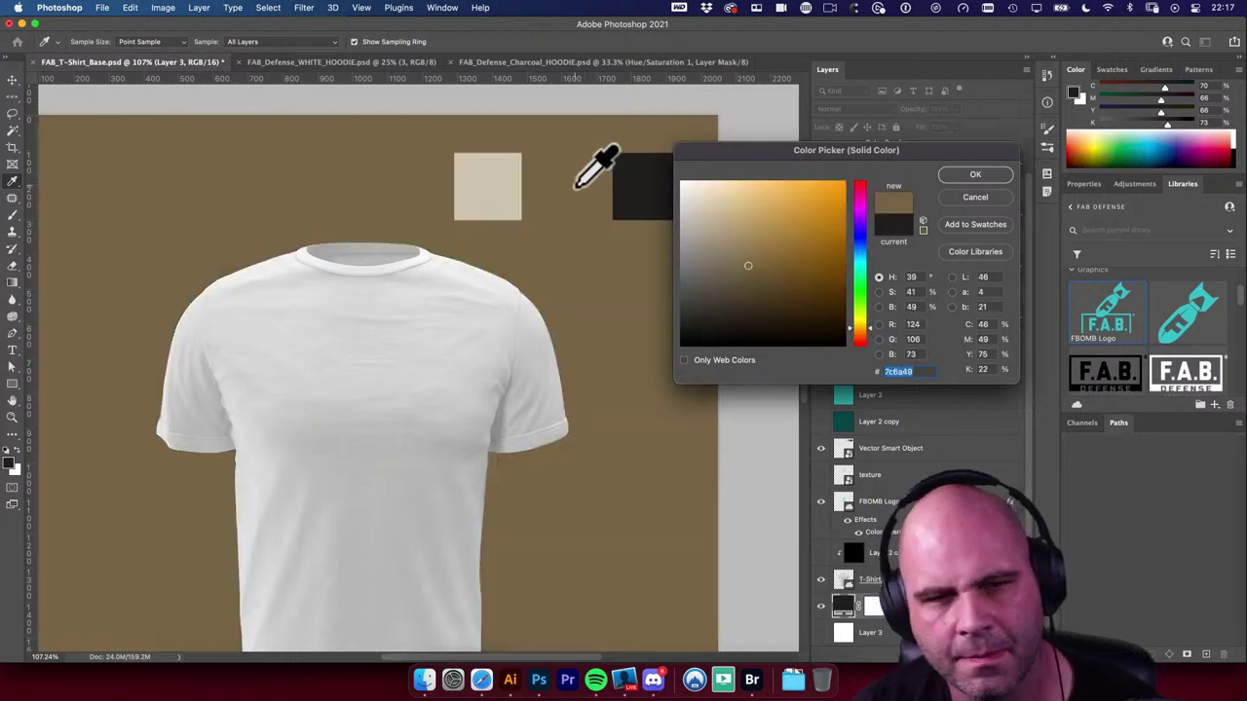
{"action": "left_click", "coordinate": [587, 183]}
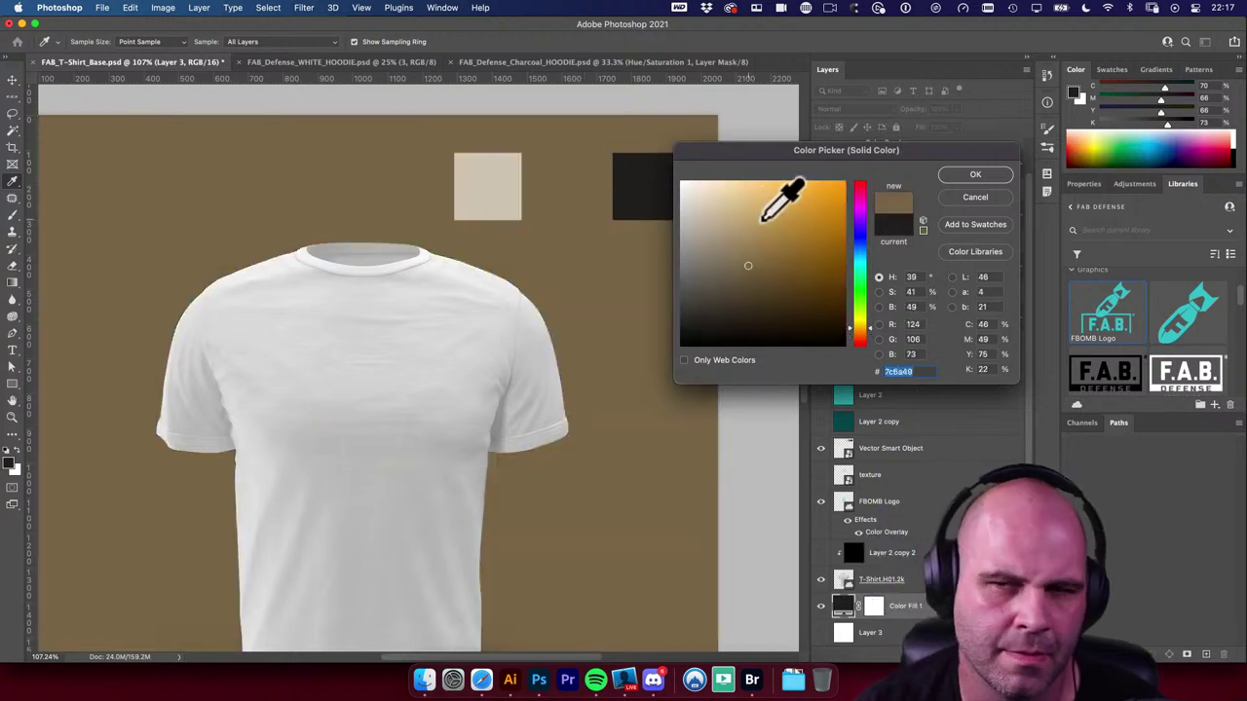
{"action": "left_click", "coordinate": [974, 175]}
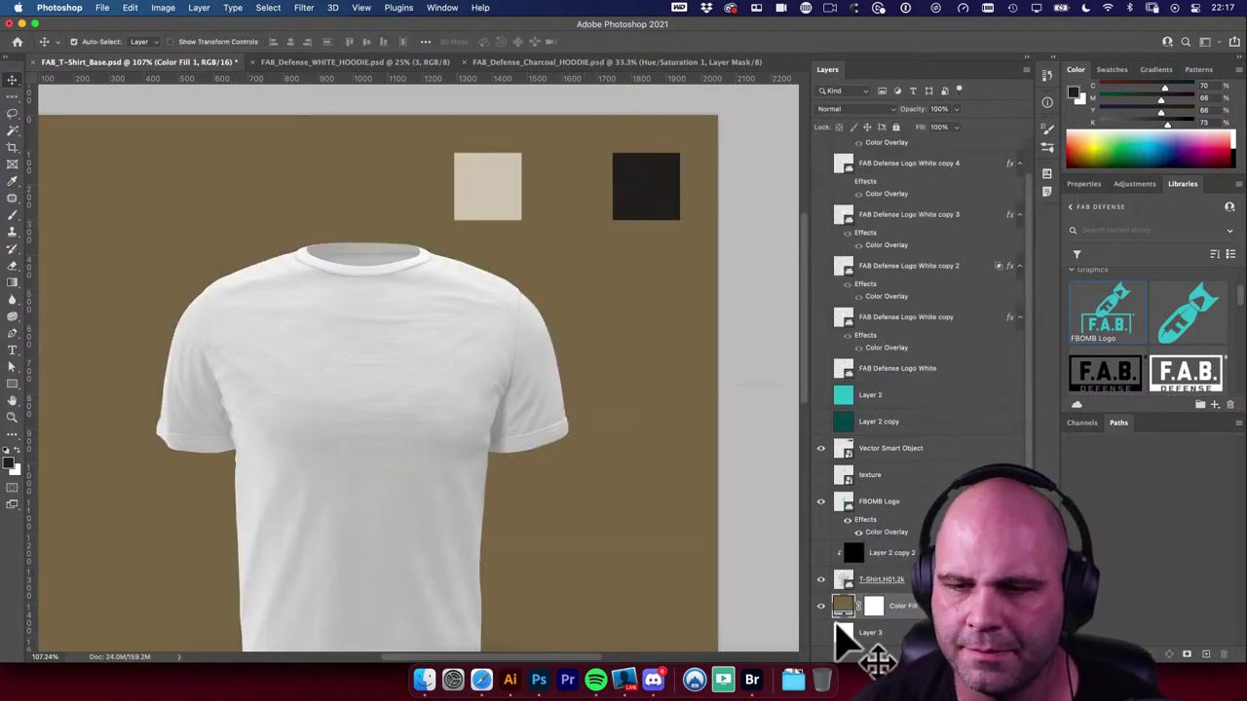
Step: Delete the dark shirt-tint layer Layer 2 copy 2
{"action": "left_click", "coordinate": [880, 554]}
{"action": "left_click", "coordinate": [821, 554]}
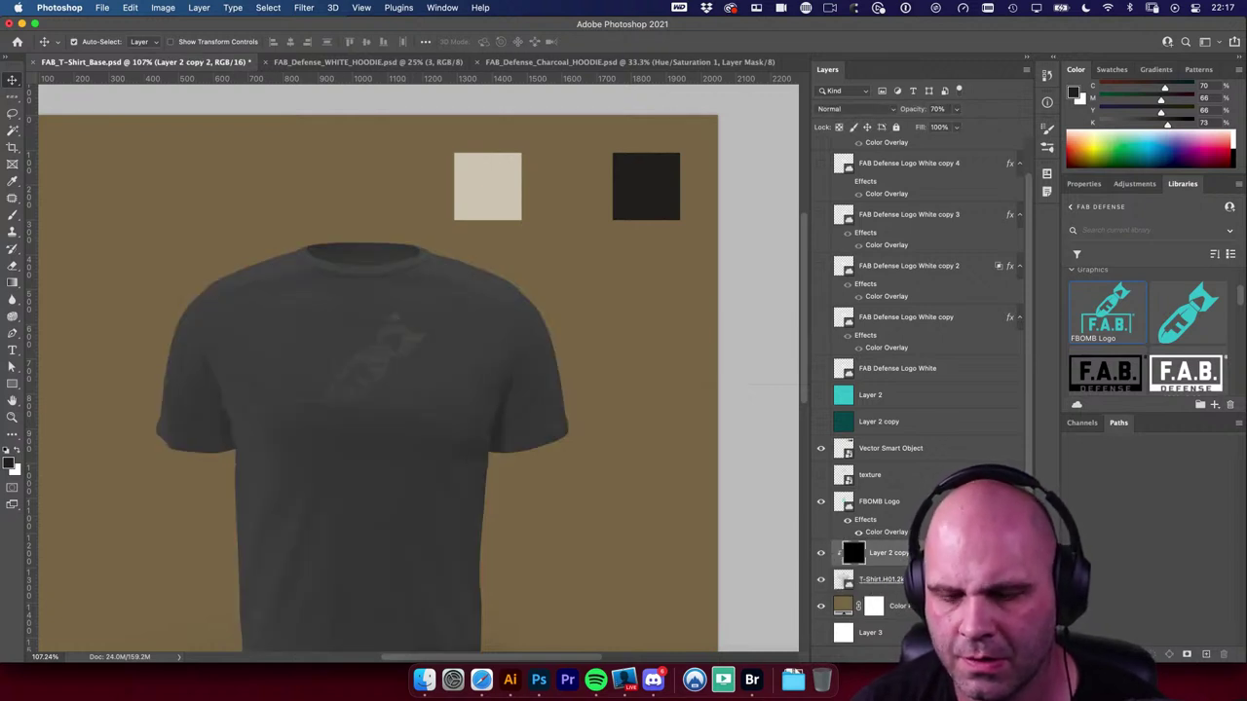
{"action": "key", "text": "BackSpace"}
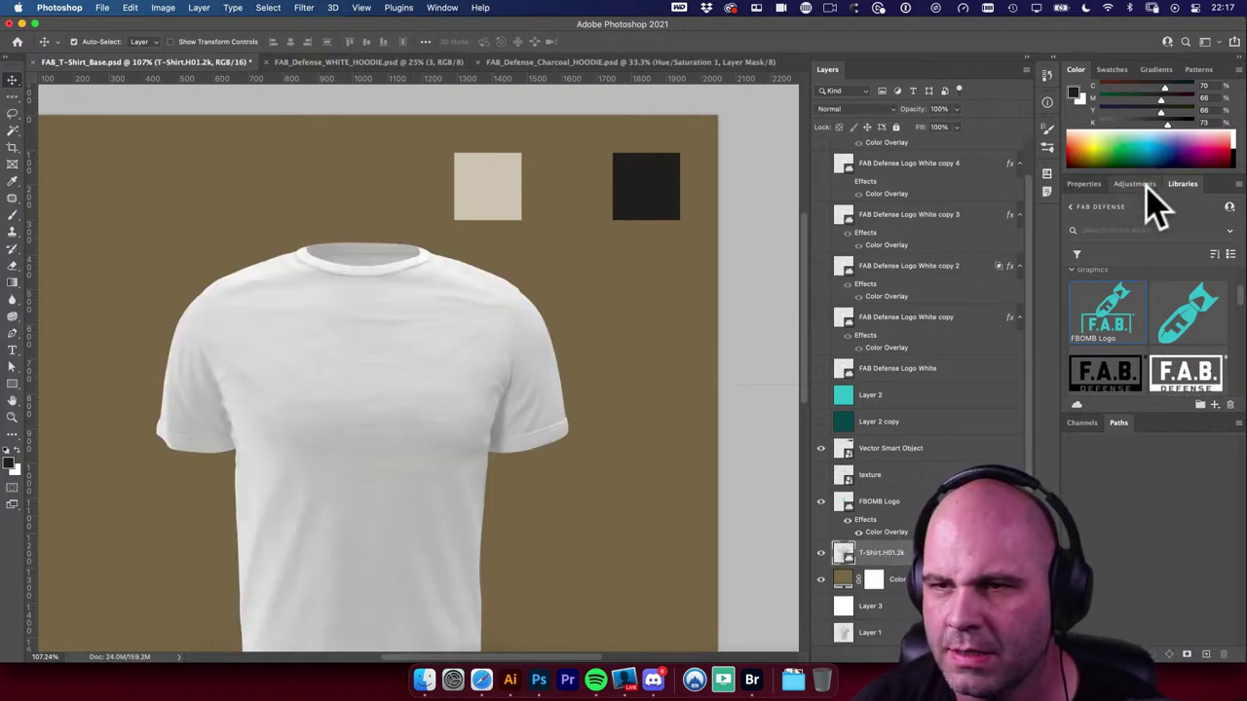
Step: Add a Hue/Saturation adjustment layer on the T-shirt with Colorize enabled
{"action": "left_click", "coordinate": [1135, 184]}
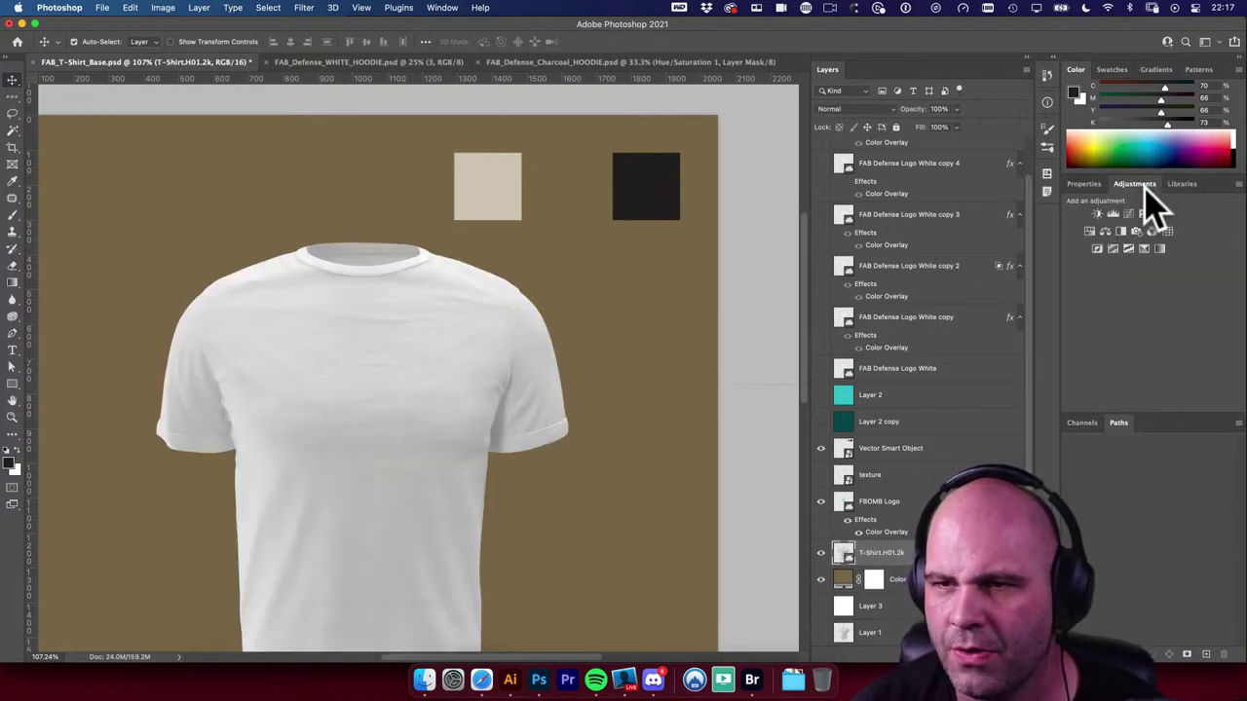
{"action": "left_click", "coordinate": [1089, 232], "text": "alt"}
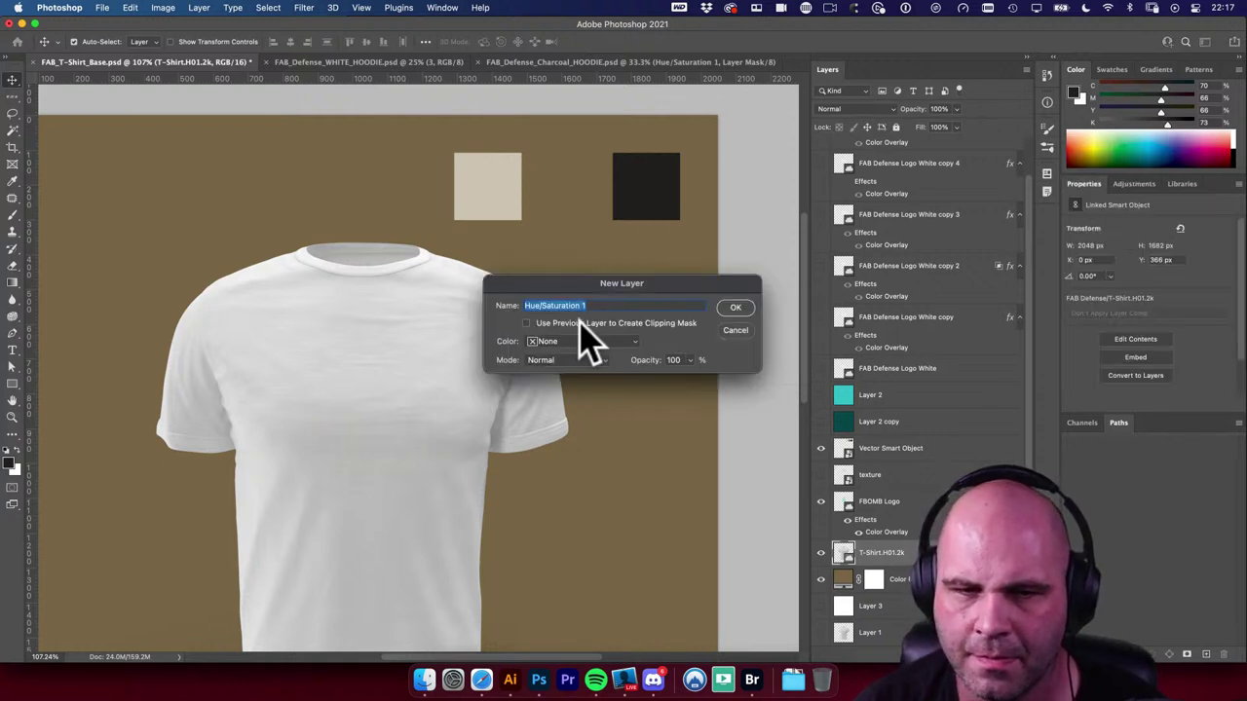
{"action": "left_click", "coordinate": [738, 310]}
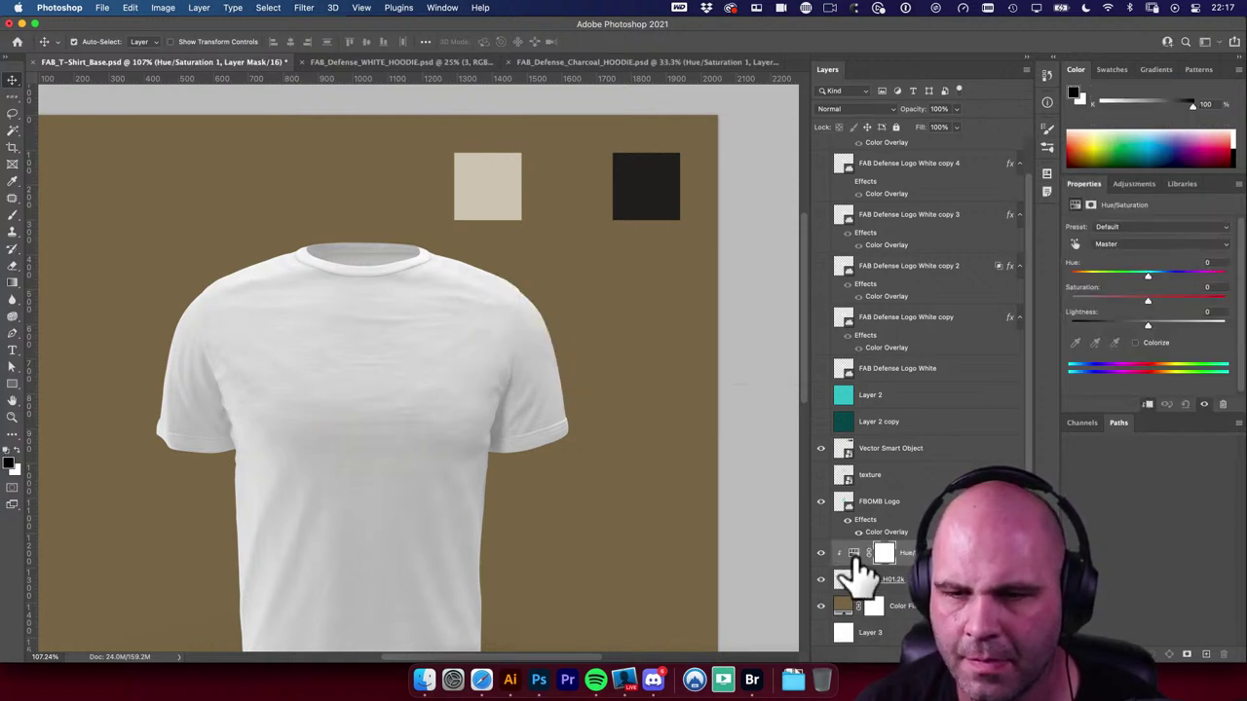
{"action": "left_click", "coordinate": [1134, 343]}
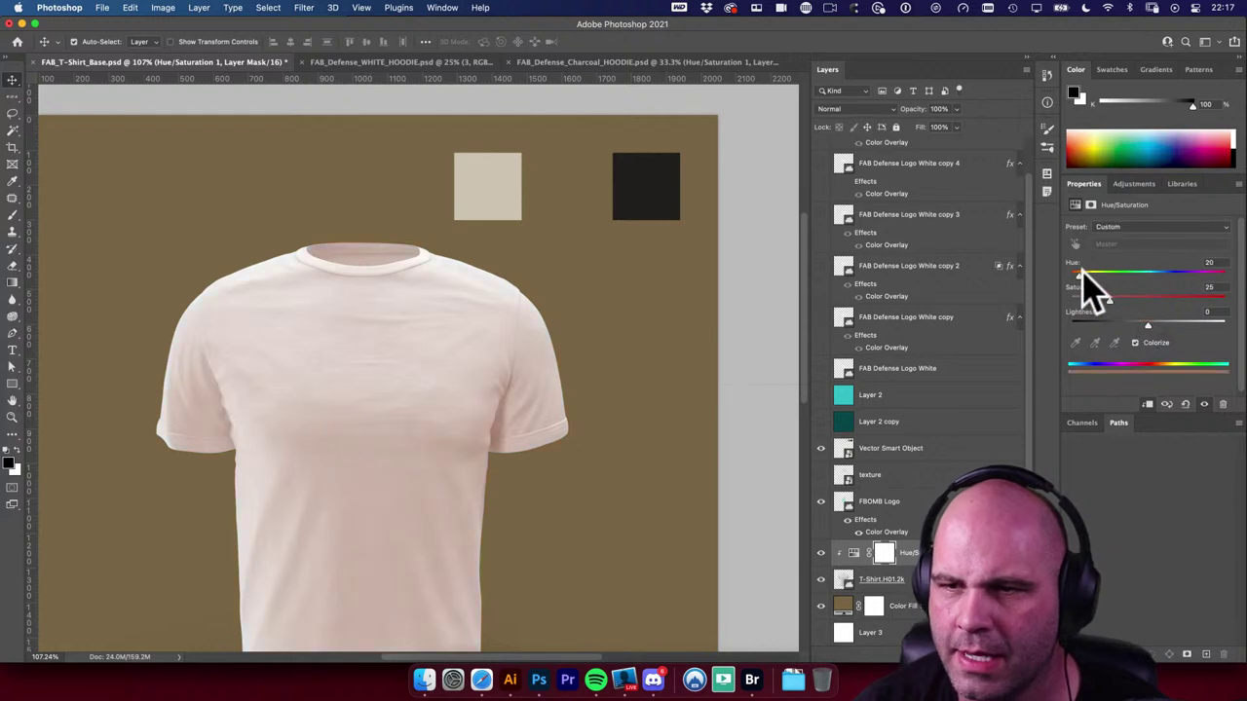
Step: Tune the colorize values to Hue 61, Saturation 21, Lightness -67 for dark olive
{"action": "left_click_drag", "start_coordinate": [1082, 274], "coordinate": [1159, 286]}
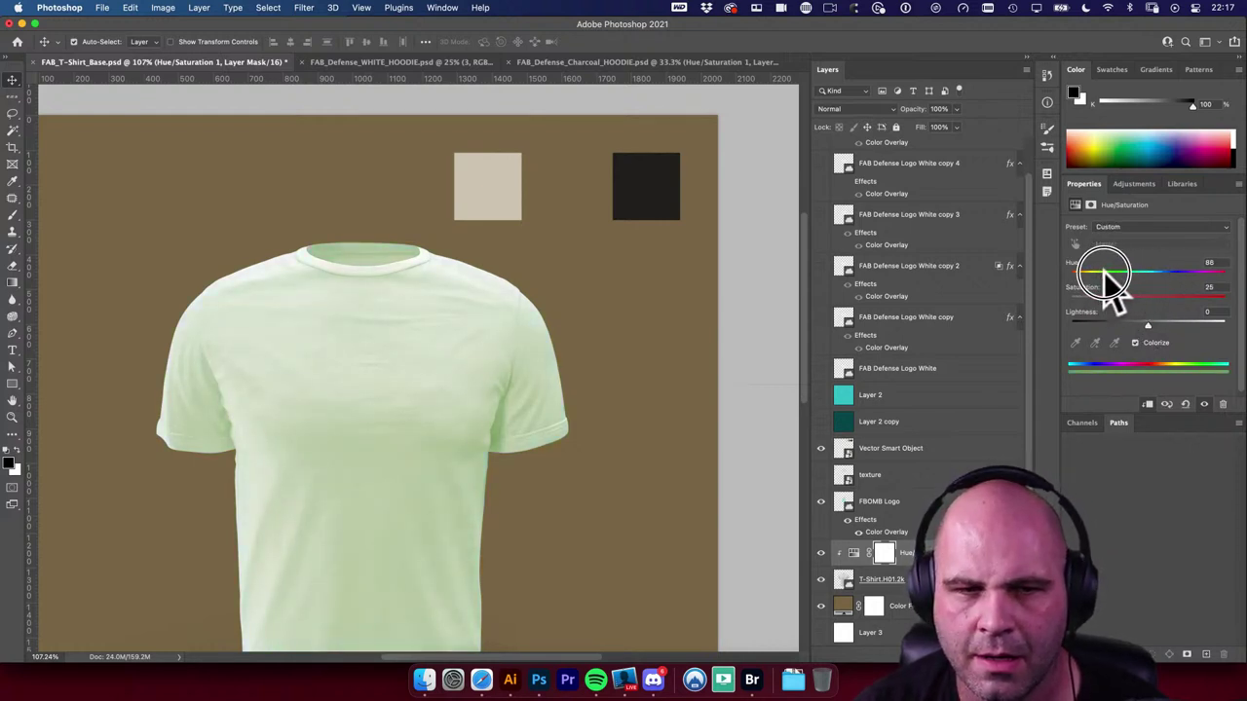
{"action": "left_click_drag", "start_coordinate": [1110, 296], "coordinate": [1091, 331]}
{"action": "left_click_drag", "start_coordinate": [1153, 299], "coordinate": [1105, 296]}
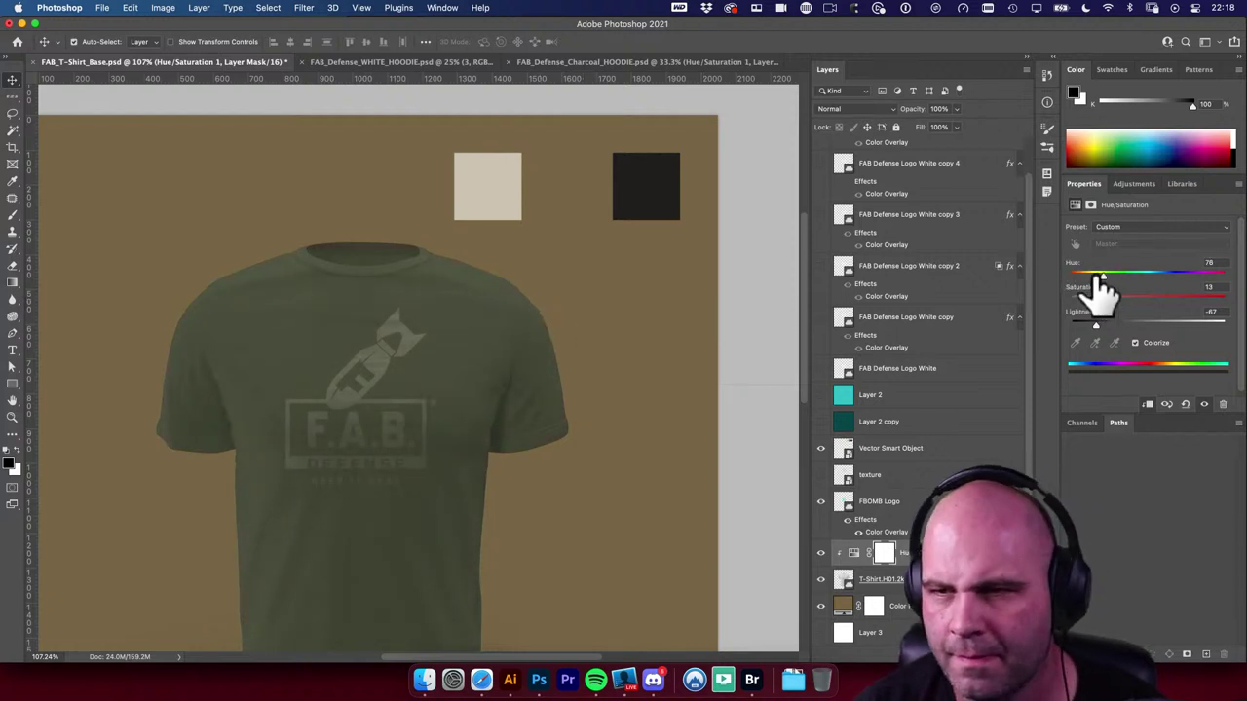
{"action": "left_click_drag", "start_coordinate": [1122, 277], "coordinate": [1099, 281]}
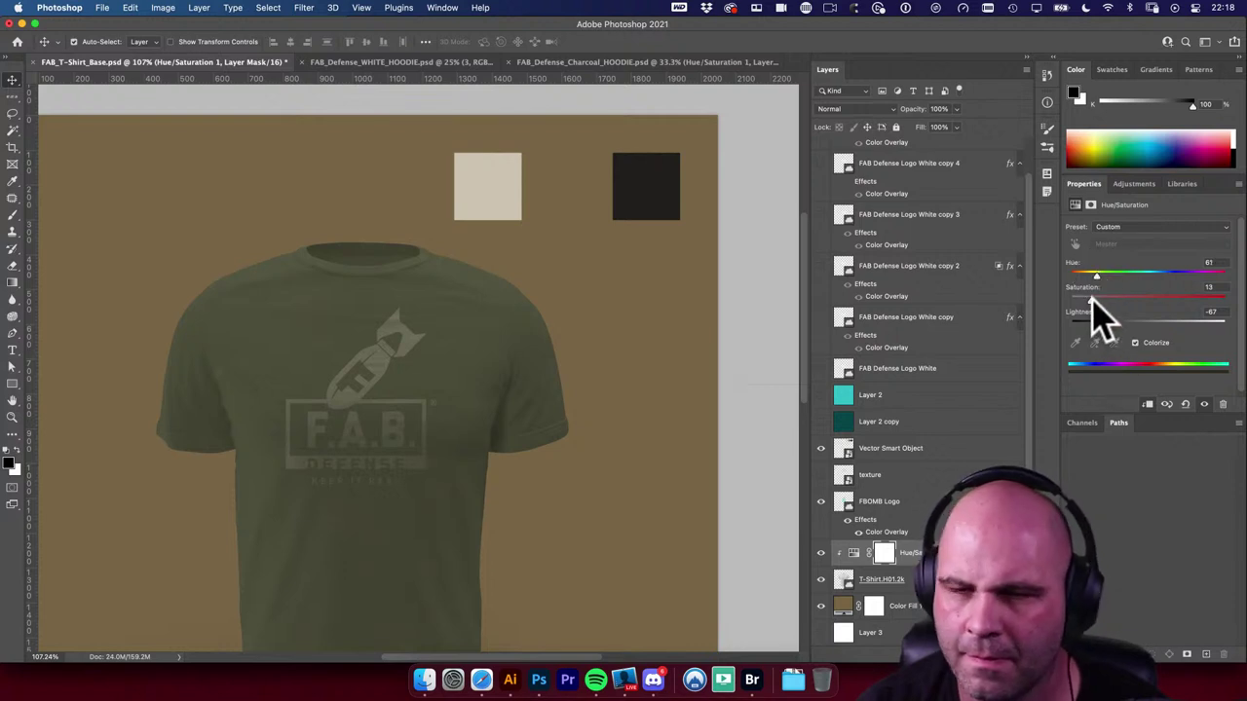
{"action": "left_click_drag", "start_coordinate": [1092, 300], "coordinate": [1105, 305]}
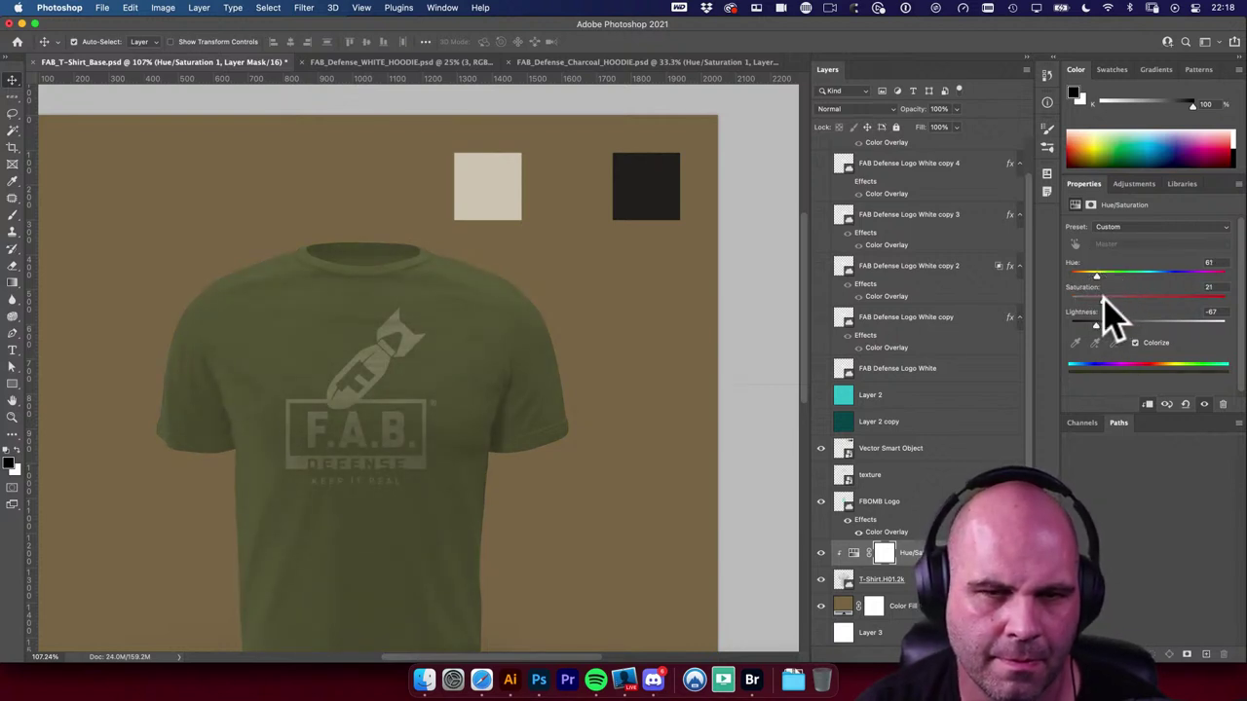
Step: Fill the backdrop Color Fill layer with the olive green sampled from the shirt
{"action": "left_click", "coordinate": [688, 373]}
{"action": "scroll", "coordinate": [623, 378], "scroll_direction": "down", "scroll_amount": 2}
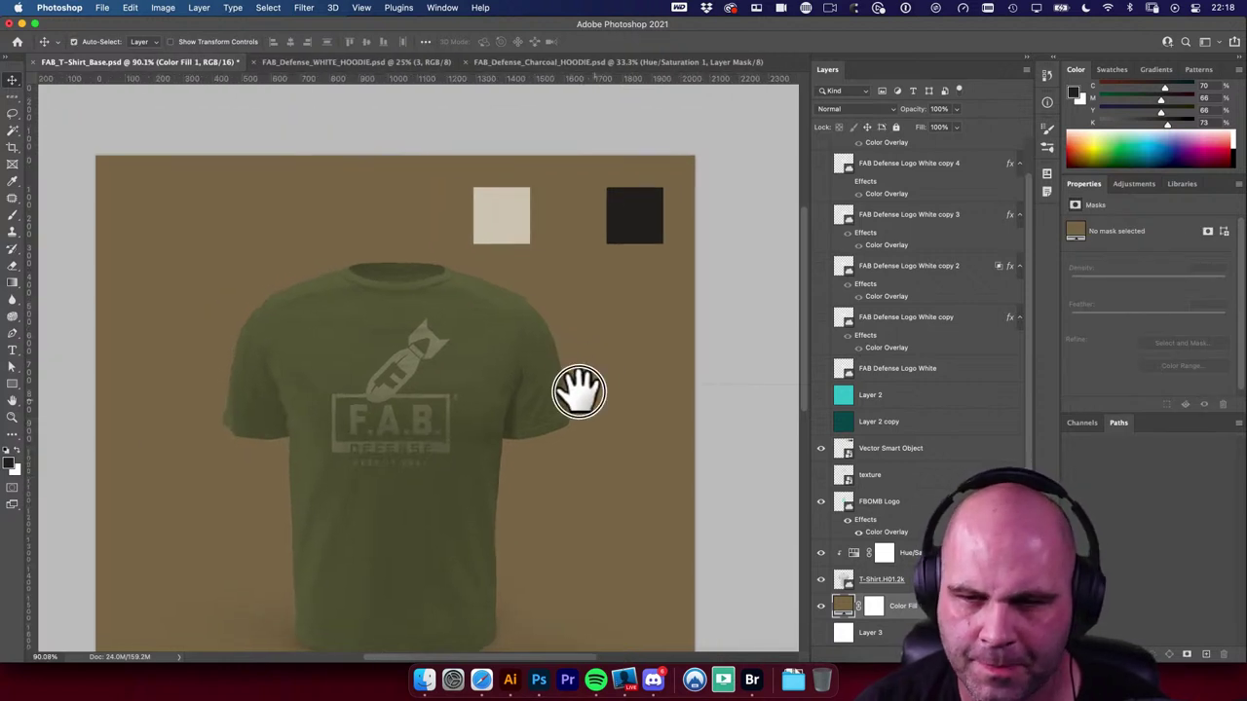
{"action": "scroll", "coordinate": [579, 391], "scroll_direction": "right", "scroll_amount": 2}
{"action": "key", "text": "i"}
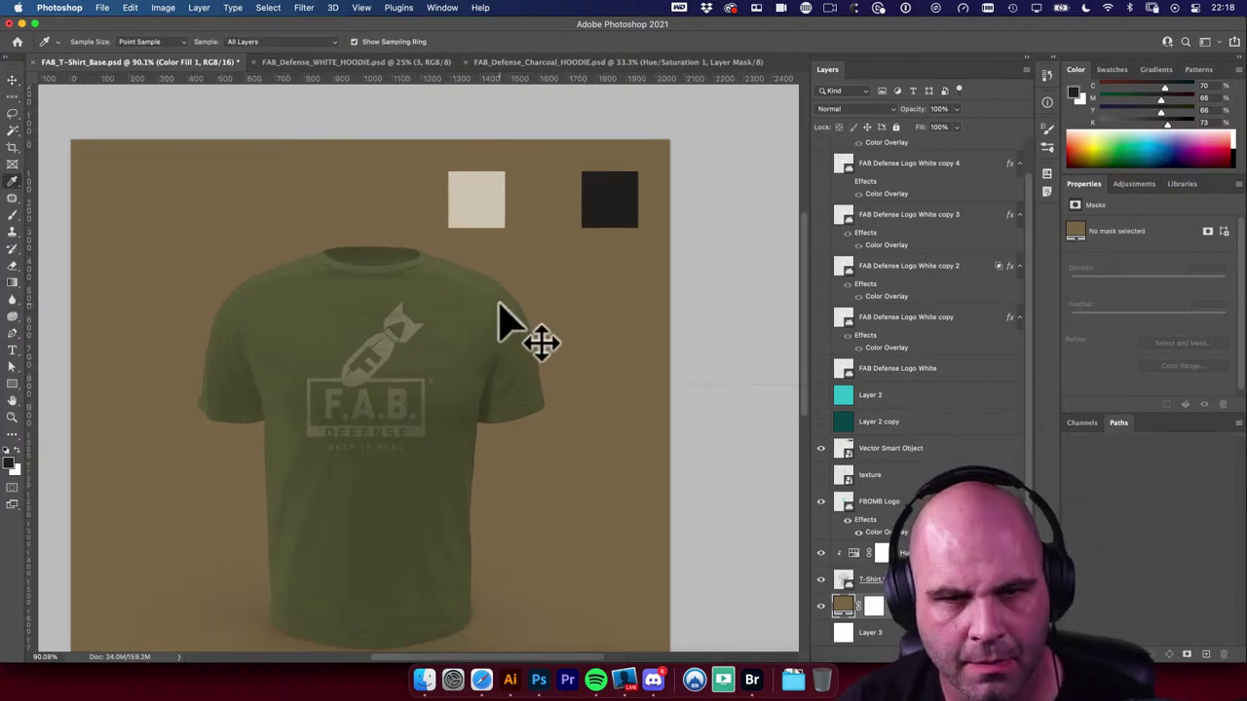
{"action": "left_click", "coordinate": [500, 308]}
{"action": "key", "text": "alt+BackSpace"}
{"action": "key", "text": "v"}
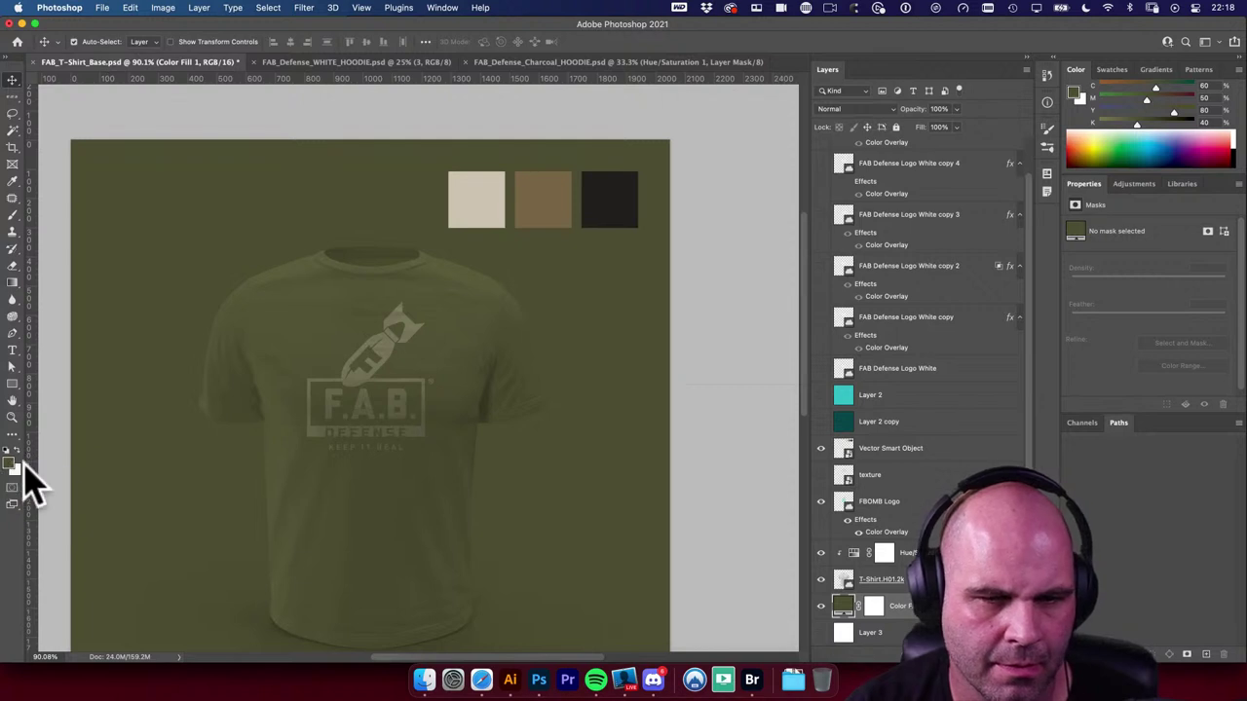
Step: Add a new layer and draw a black-to-transparent gradient up across the lower background
{"action": "scroll", "coordinate": [347, 403], "scroll_direction": "down", "scroll_amount": 3}
{"action": "key", "text": "super+shift+alt+n"}
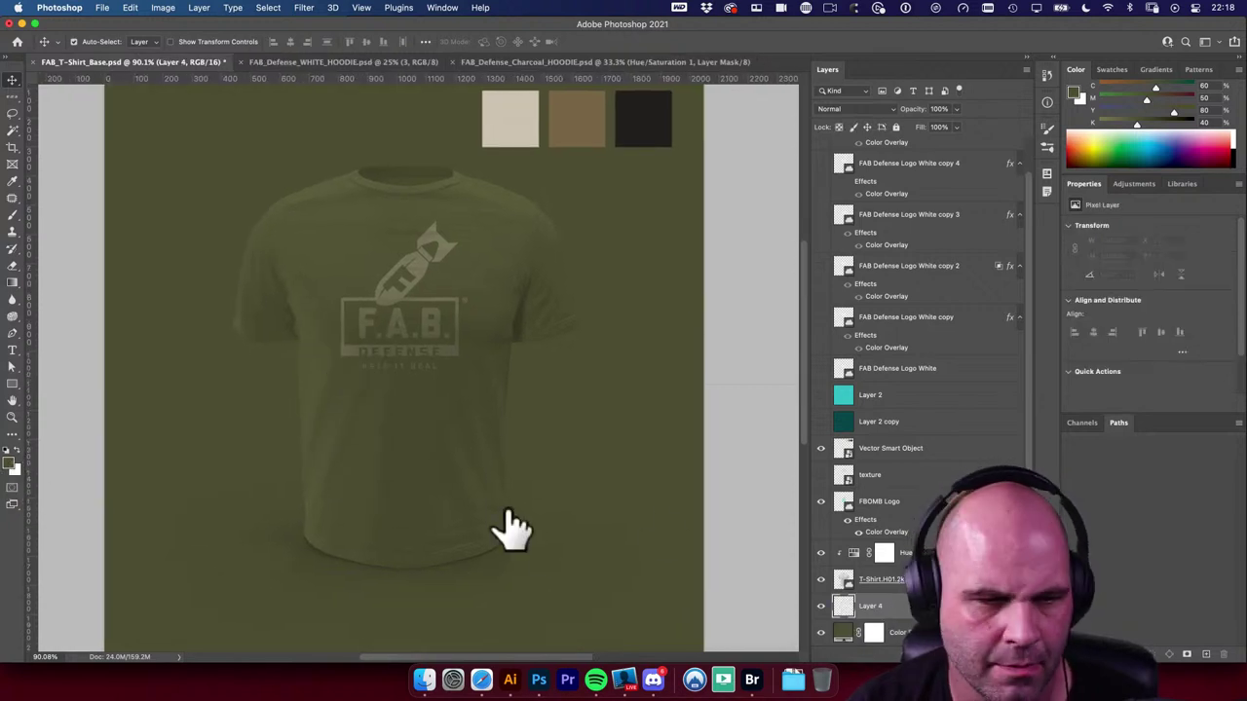
{"action": "left_click", "coordinate": [14, 461]}
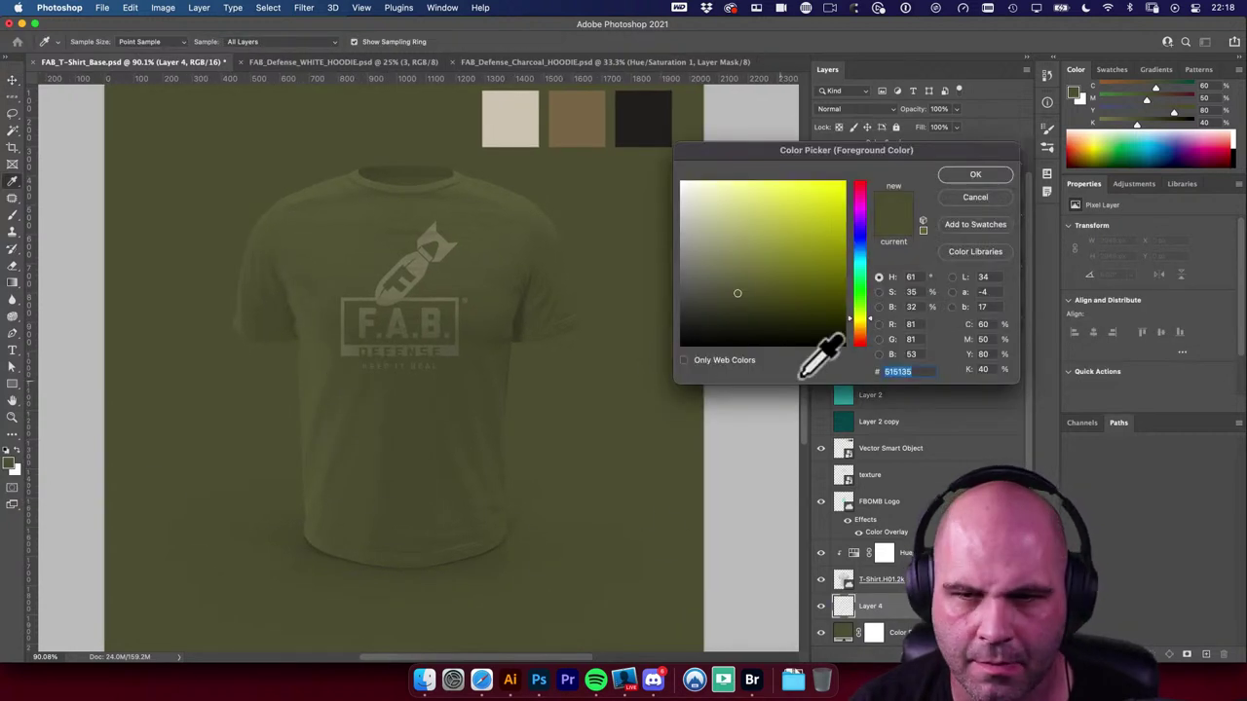
{"action": "left_click", "coordinate": [744, 309]}
{"action": "left_click", "coordinate": [974, 175]}
{"action": "key", "text": "g"}
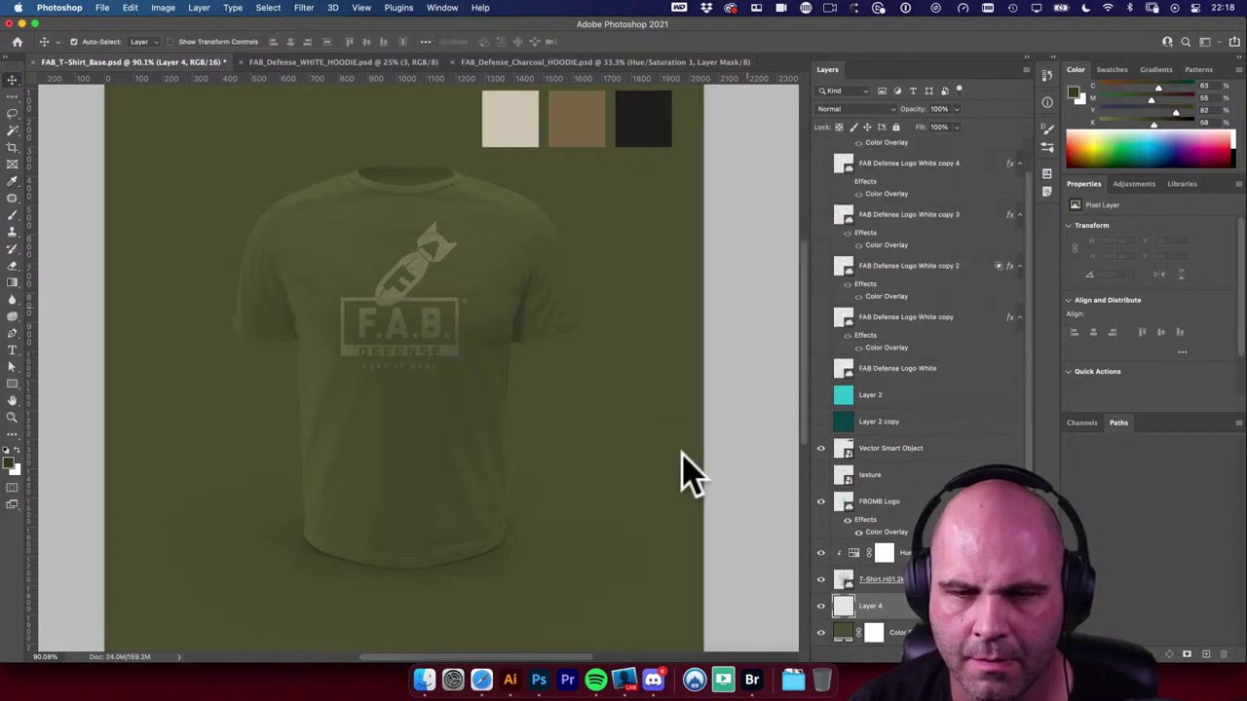
{"action": "key", "text": "d"}
{"action": "scroll", "coordinate": [559, 439], "scroll_direction": "down", "scroll_amount": 5}
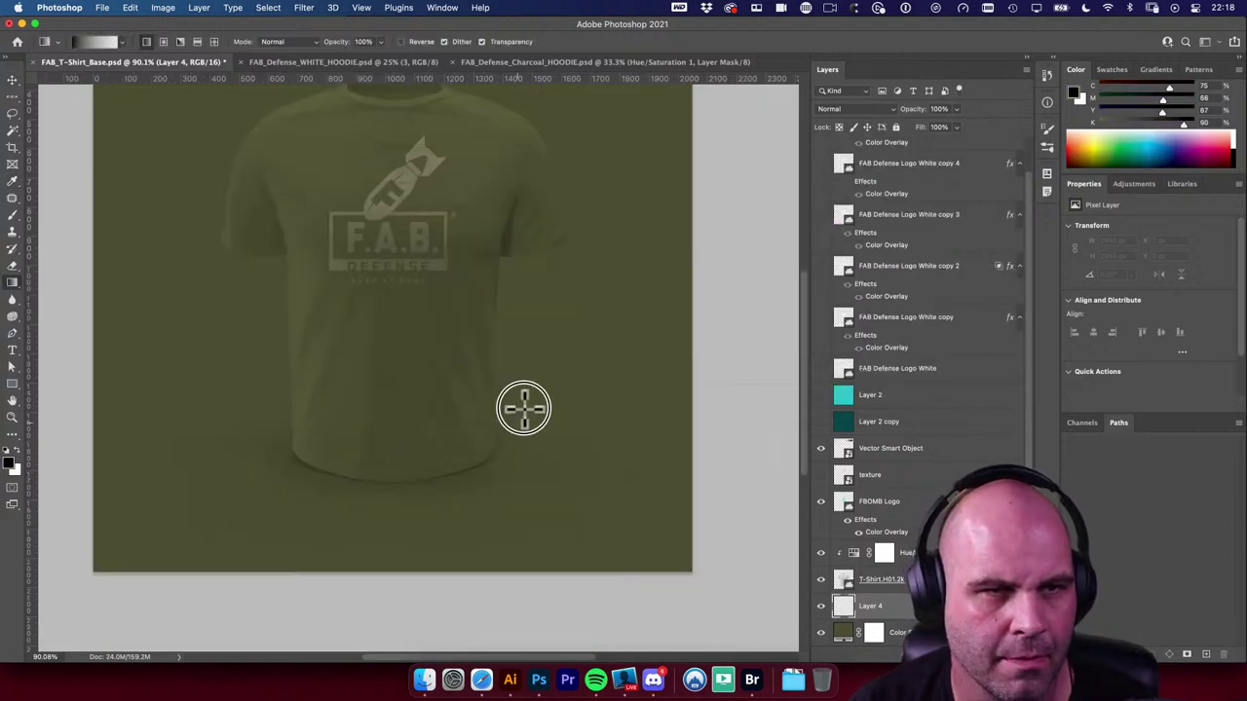
{"action": "left_click_drag", "start_coordinate": [568, 606], "coordinate": [538, 230]}
Step: Set the gradient layer to Multiply at 20% opacity
{"action": "key", "text": "v"}
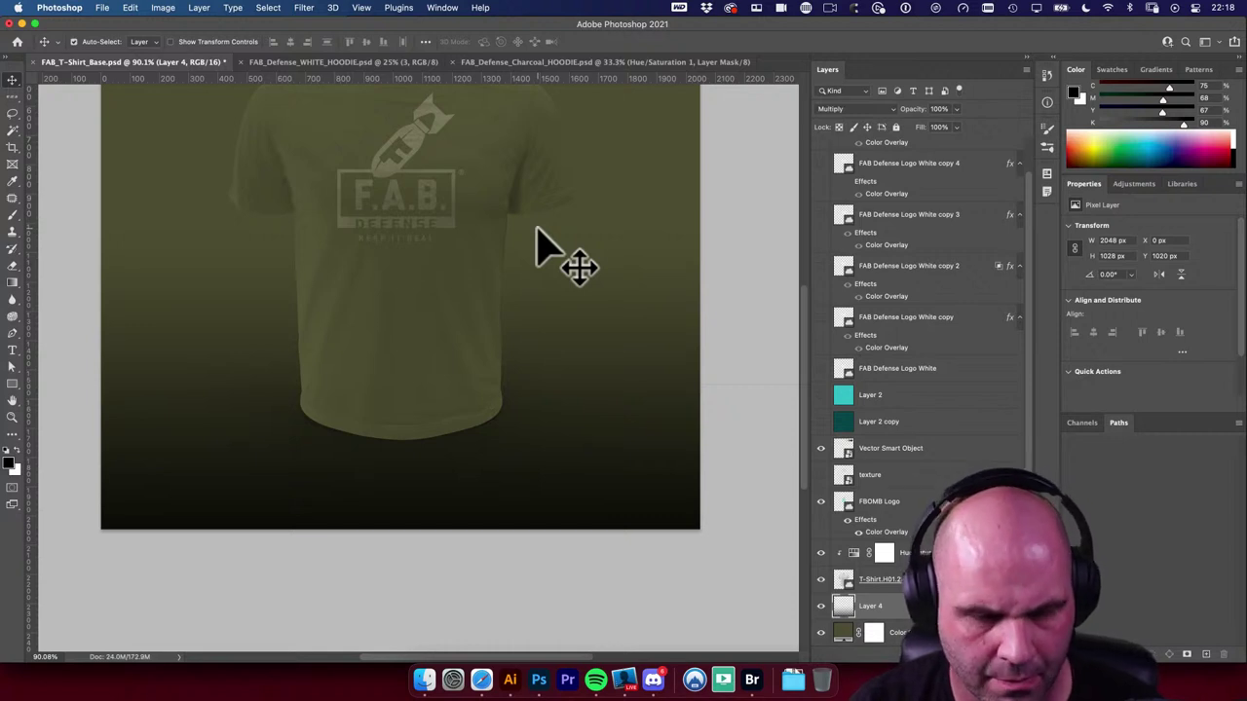
{"action": "key", "text": "3"}
{"action": "left_click_drag", "start_coordinate": [487, 244], "coordinate": [474, 306]}
{"action": "key", "text": "2"}
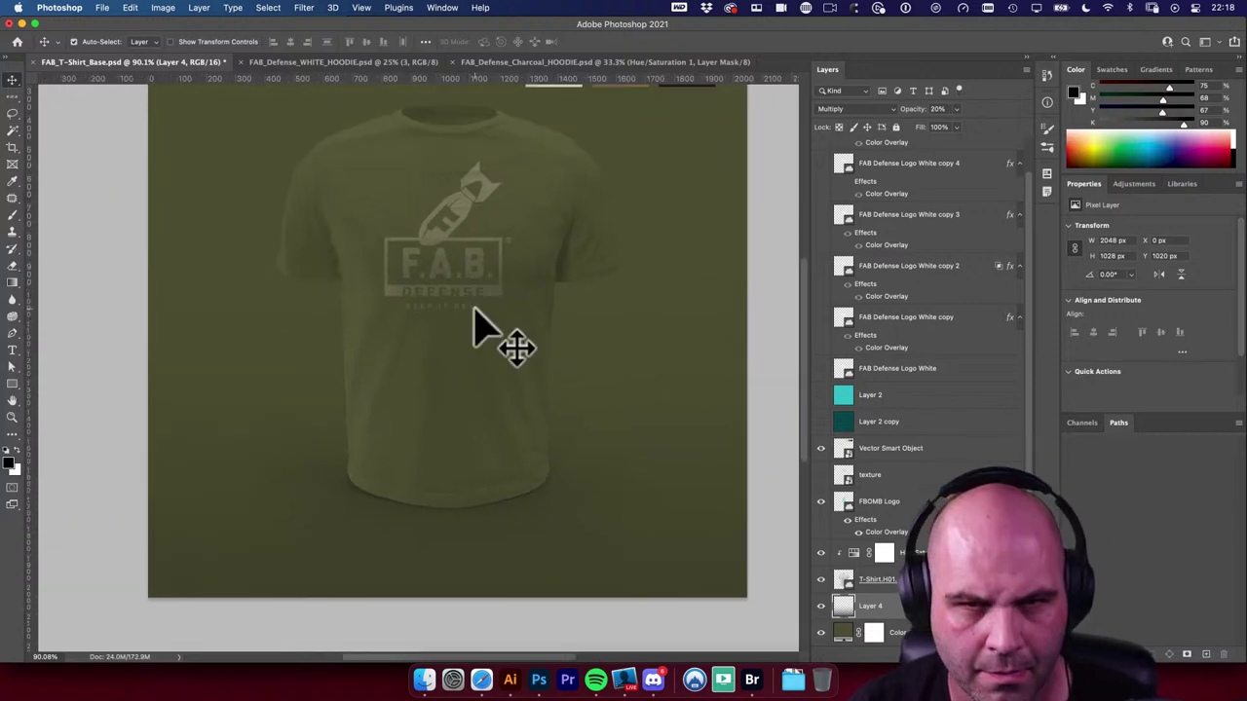
{"action": "scroll", "coordinate": [516, 346], "scroll_direction": "down", "scroll_amount": 4}
{"action": "scroll", "coordinate": [565, 354], "scroll_direction": "up", "scroll_amount": 6}
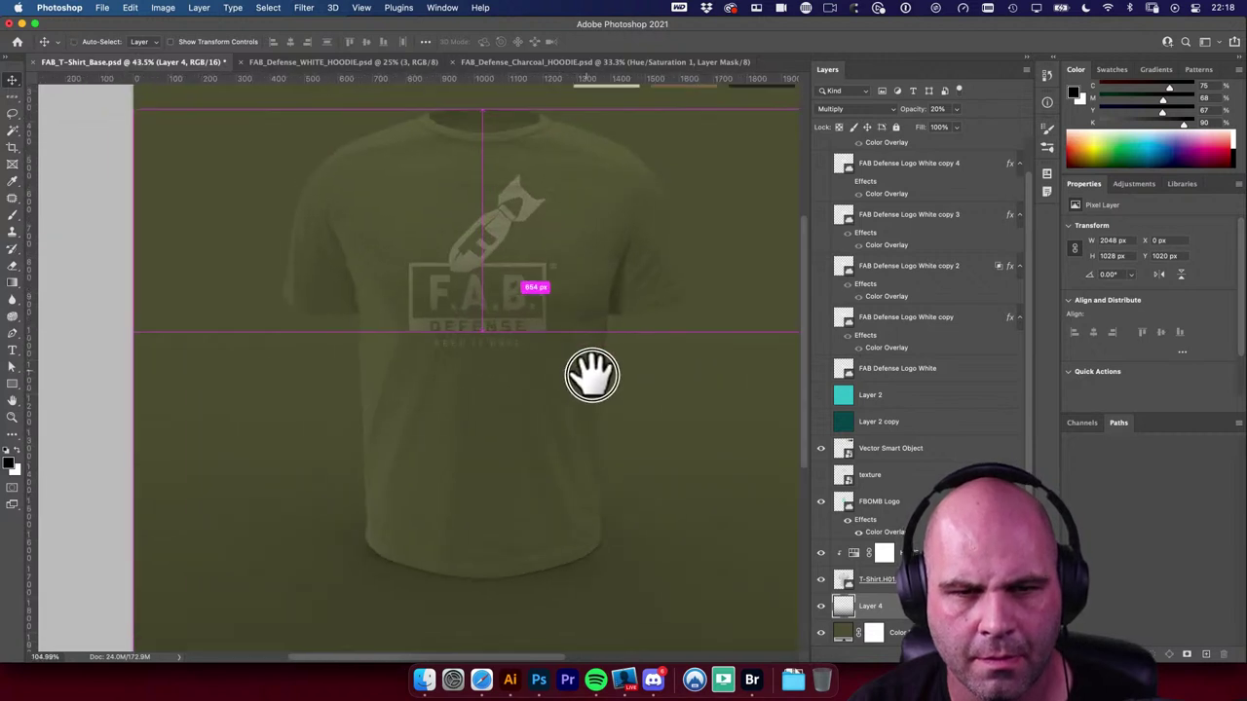
{"action": "scroll", "coordinate": [565, 380], "scroll_direction": "down", "scroll_amount": 3}
{"action": "scroll", "coordinate": [545, 376], "scroll_direction": "up", "scroll_amount": 4}
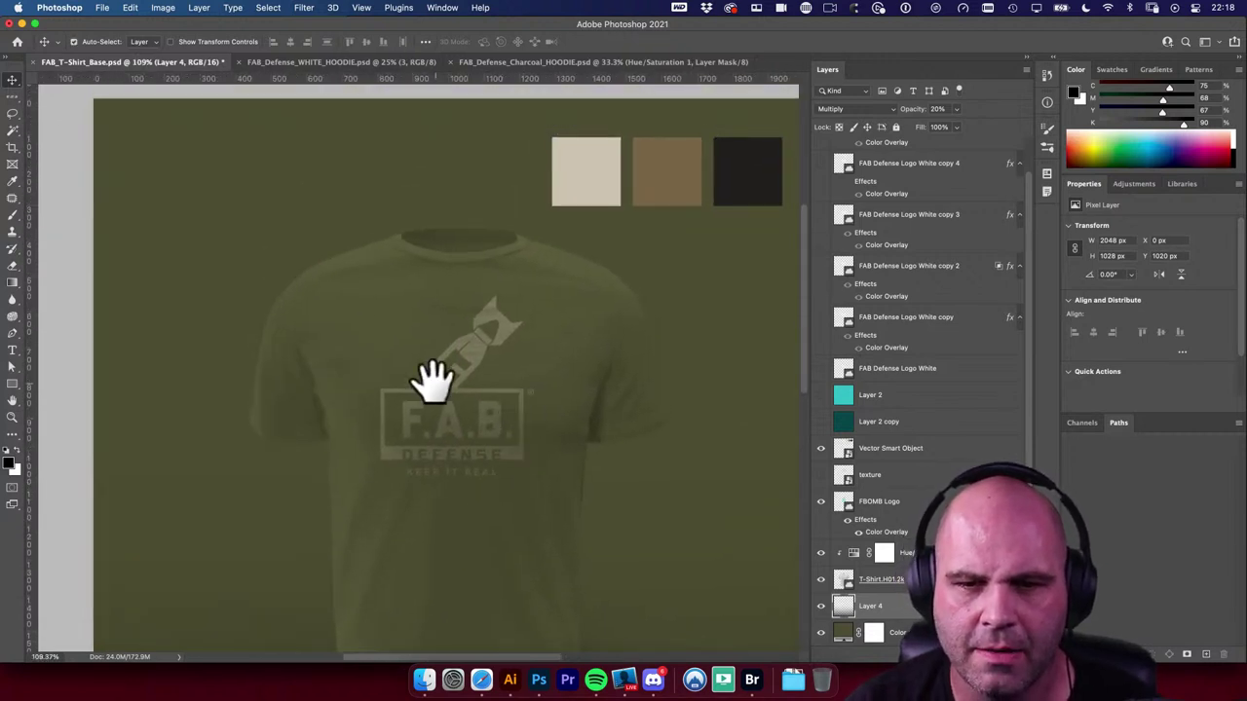
Step: Add a layer mask to the FBOMB Logo layer
{"action": "left_click", "coordinate": [846, 592]}
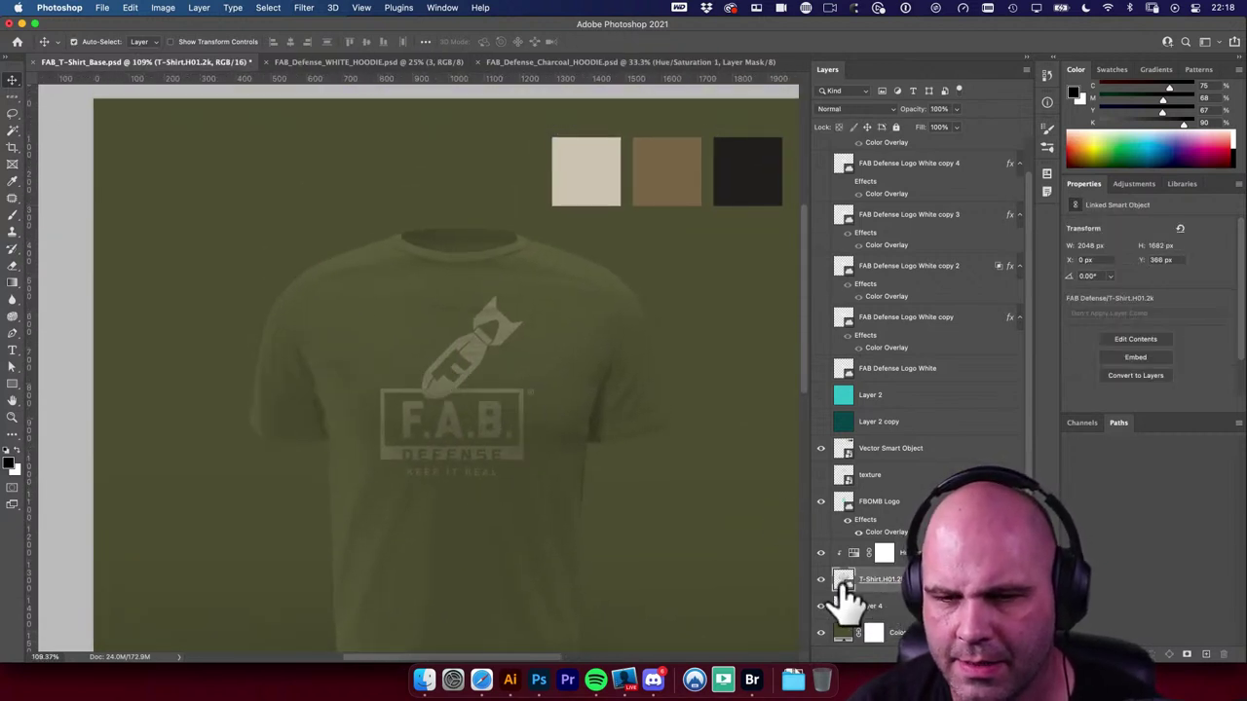
{"action": "left_click", "coordinate": [879, 500]}
{"action": "left_click", "coordinate": [820, 501]}
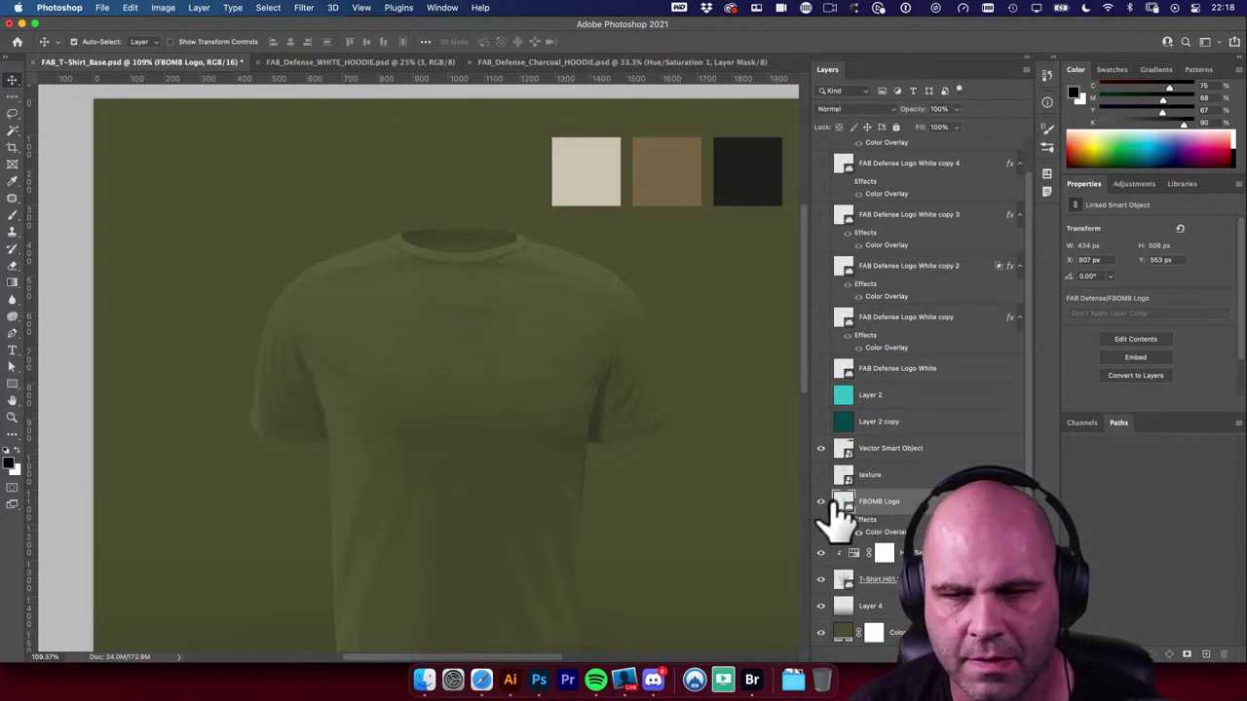
{"action": "left_click", "coordinate": [820, 500]}
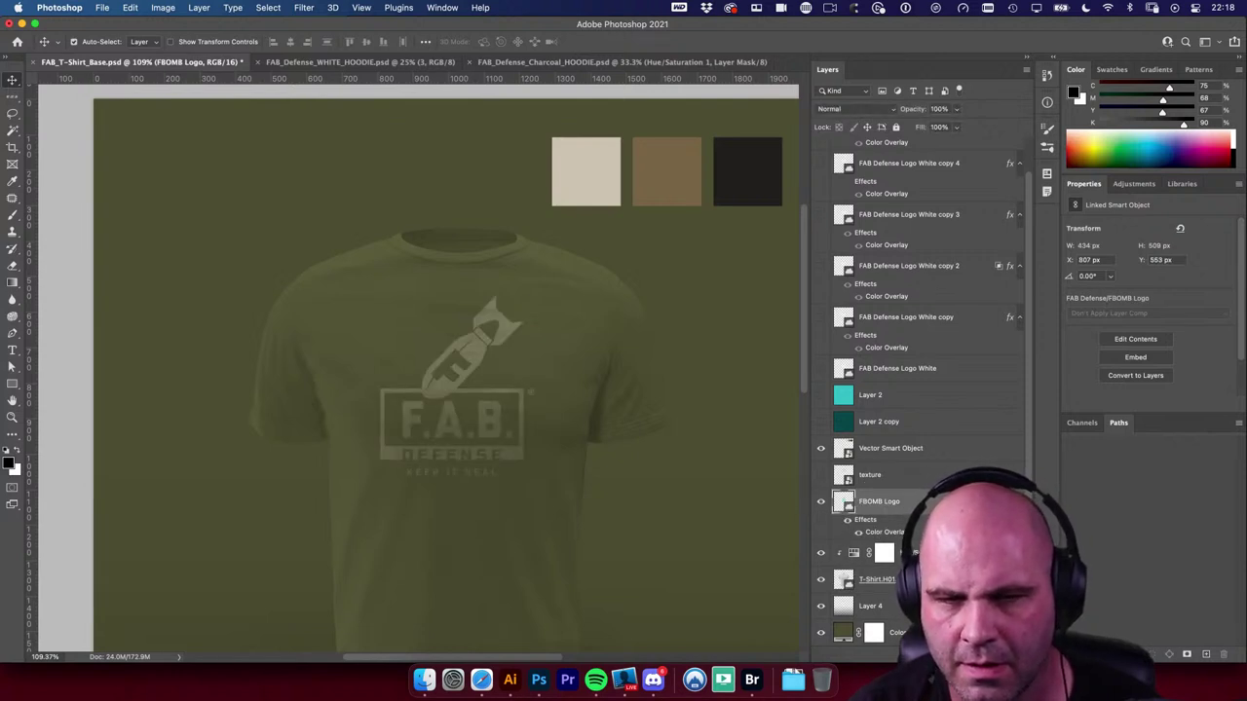
{"action": "left_click", "coordinate": [1150, 654]}
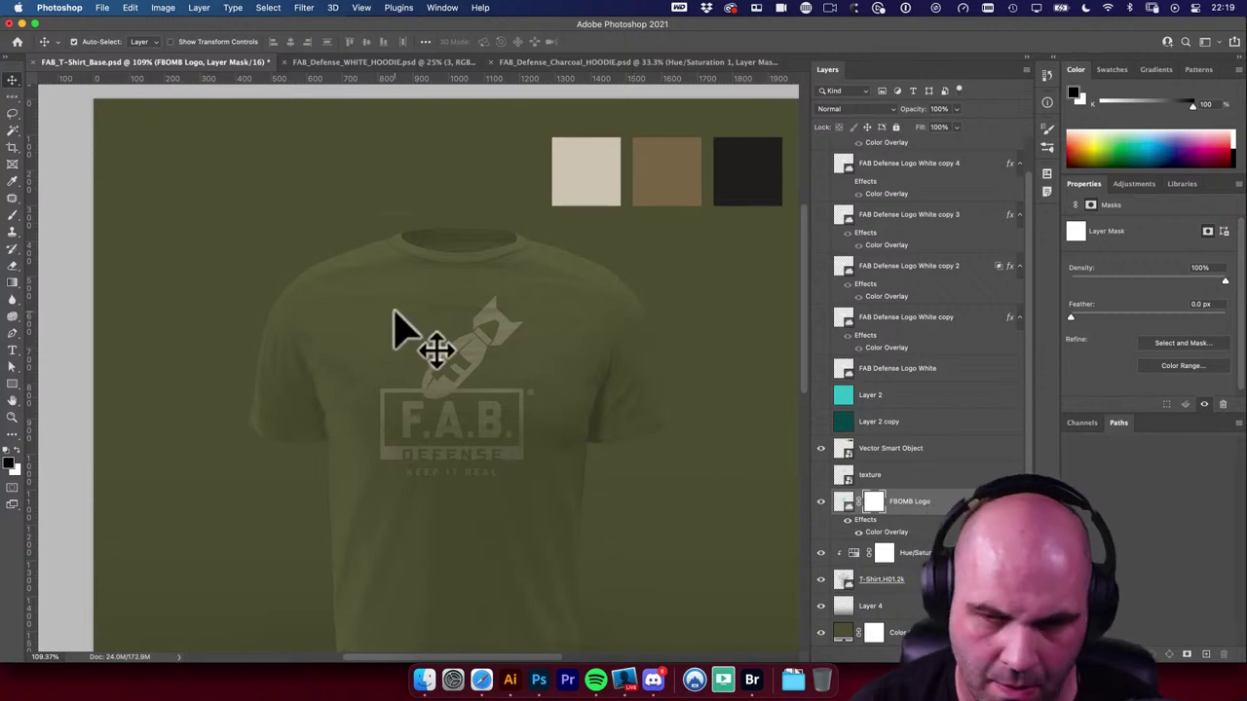
Step: Texture the logo's mask with the Halftone Supply 4 brush preset
{"action": "key", "text": "b"}
{"action": "left_click", "coordinate": [81, 43]}
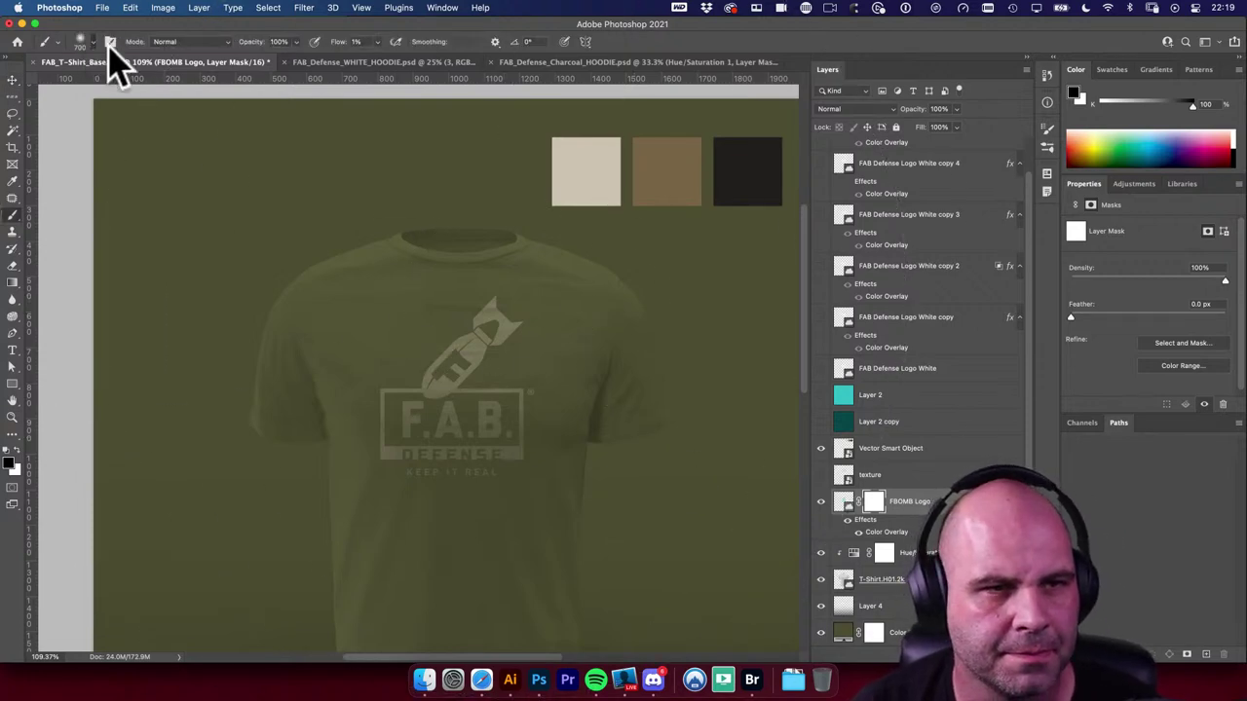
{"action": "scroll", "coordinate": [356, 258], "scroll_direction": "down", "scroll_amount": 15}
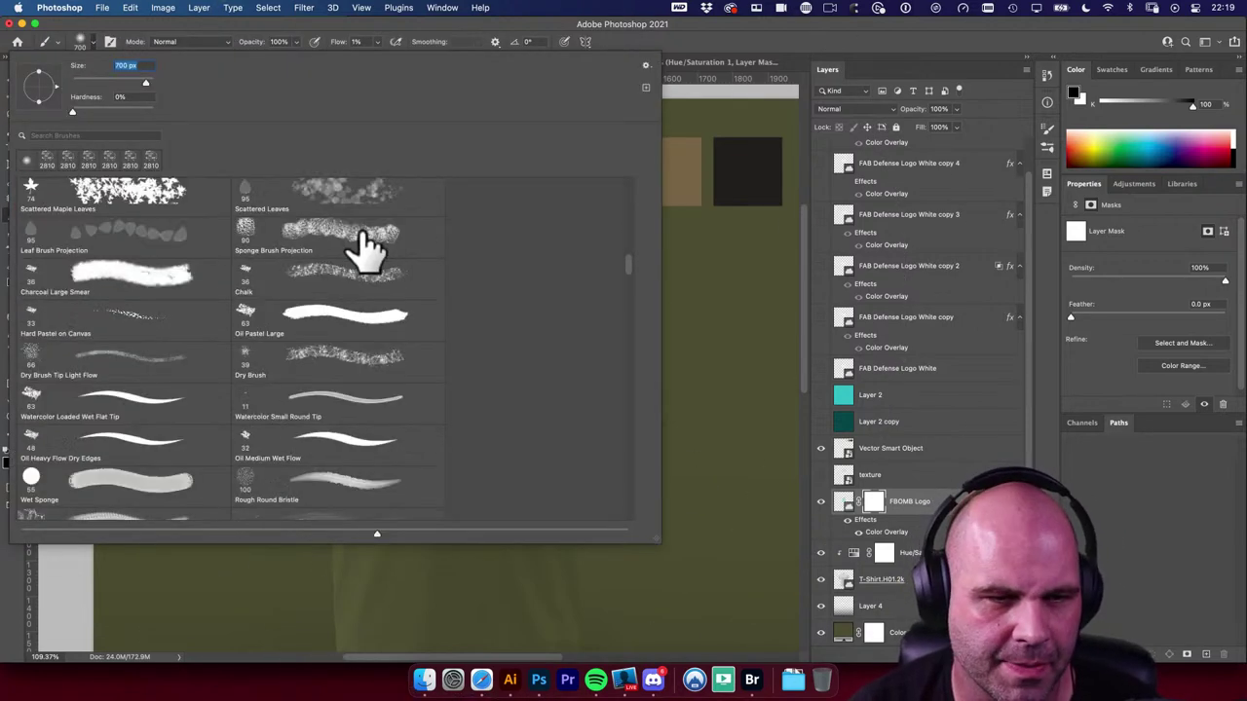
{"action": "scroll", "coordinate": [364, 236], "scroll_direction": "down", "scroll_amount": 10}
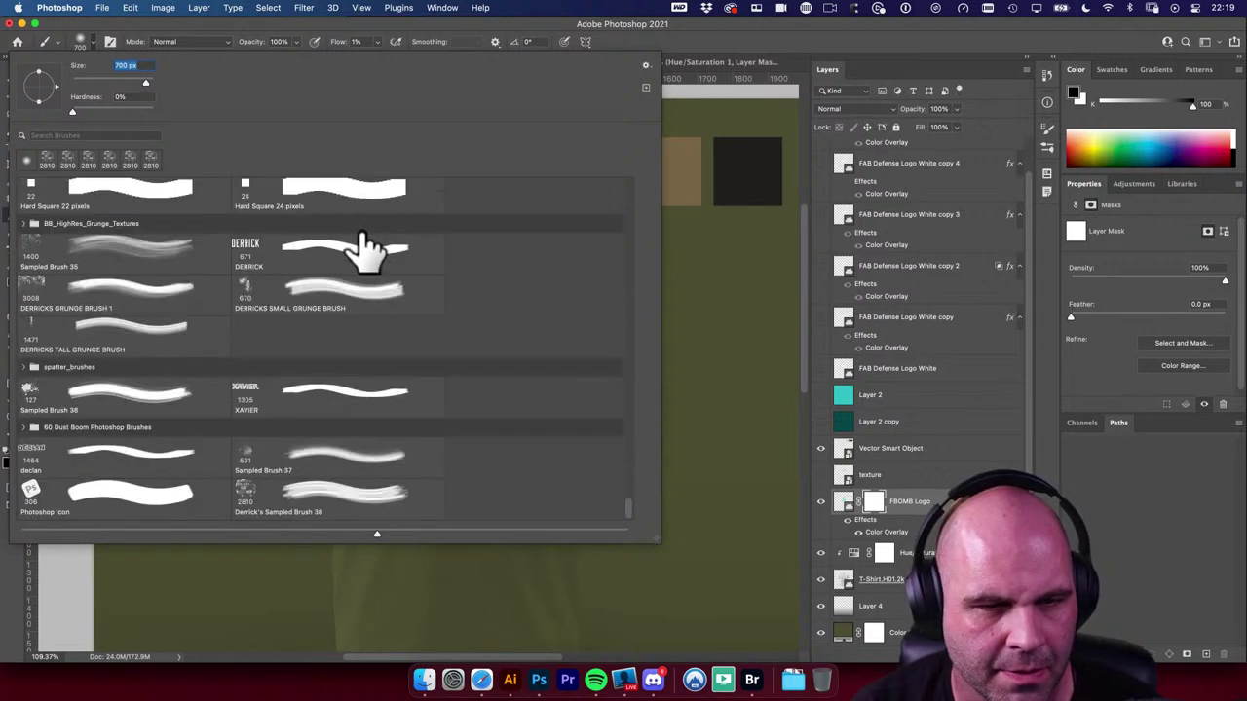
{"action": "scroll", "coordinate": [336, 271], "scroll_direction": "up", "scroll_amount": 5}
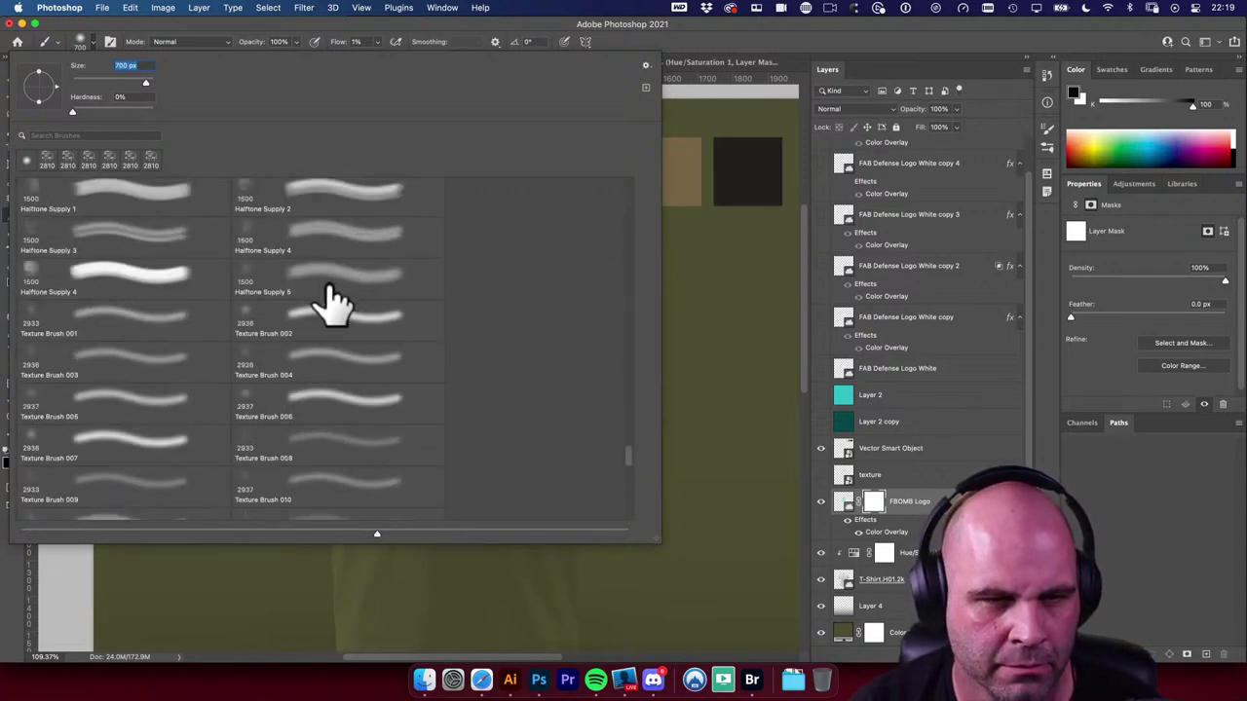
{"action": "left_click", "coordinate": [331, 248]}
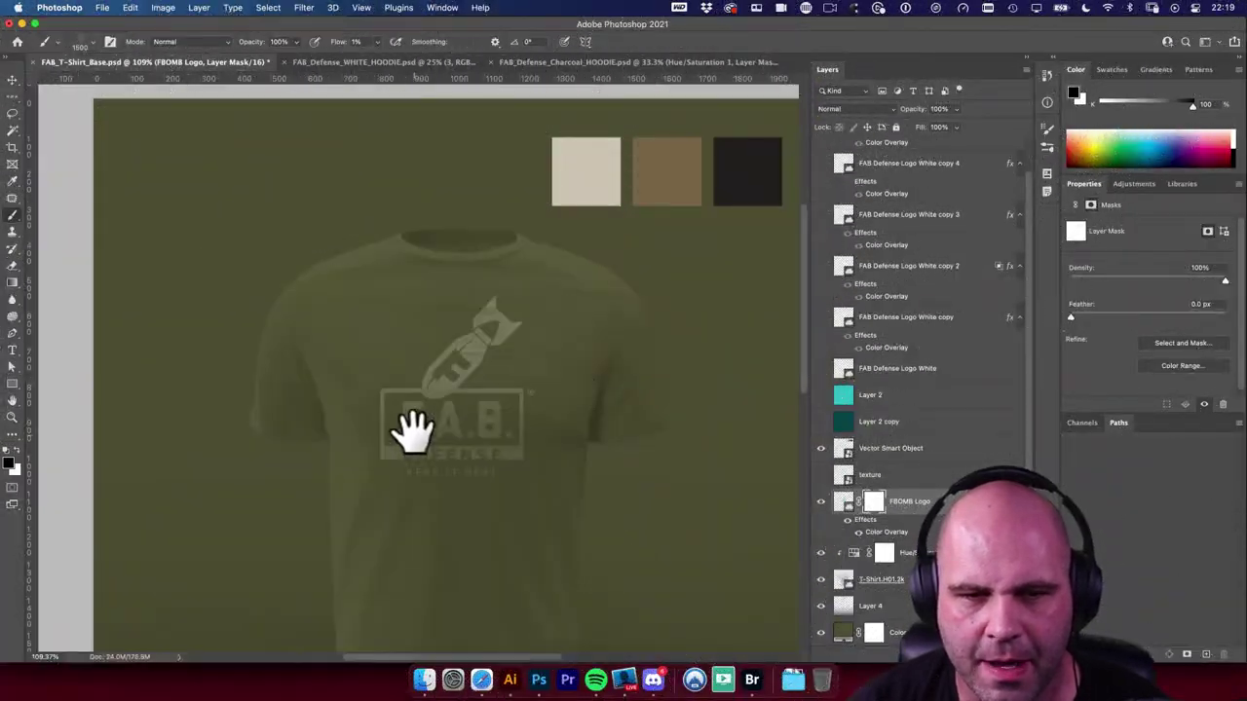
{"action": "scroll", "coordinate": [409, 432], "scroll_direction": "up", "scroll_amount": 5}
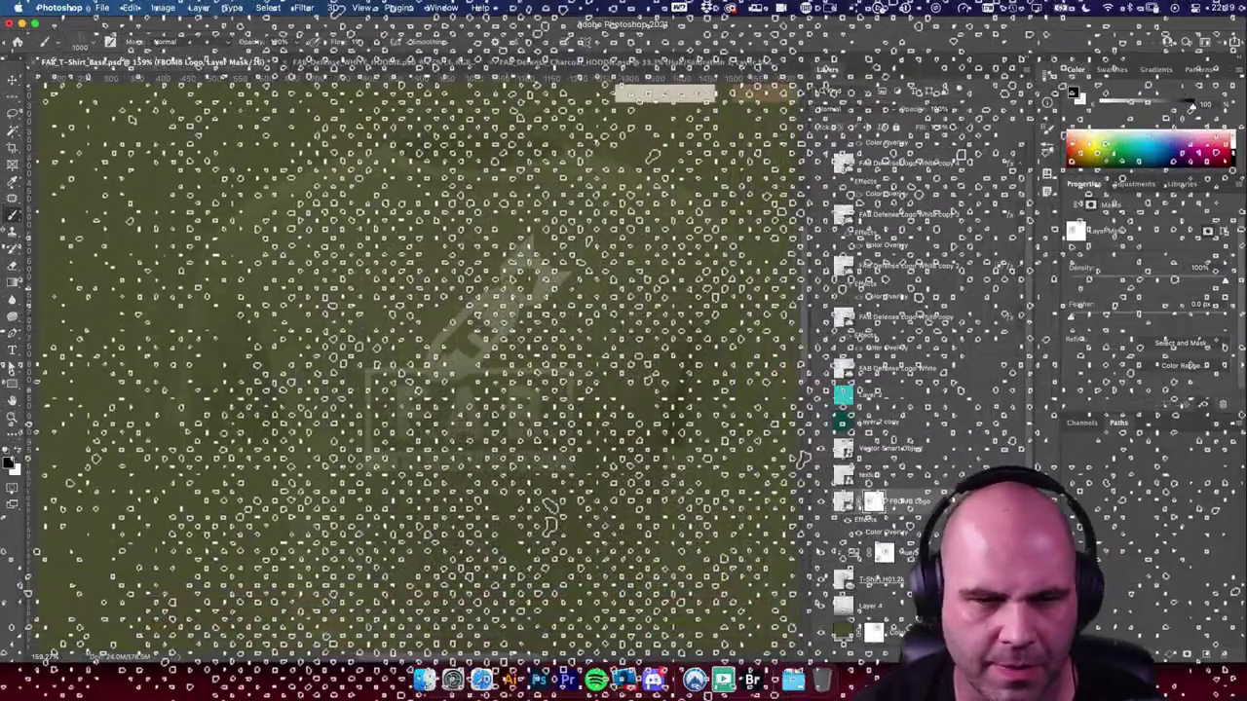
{"action": "scroll", "coordinate": [571, 446], "scroll_direction": "up", "scroll_amount": 10}
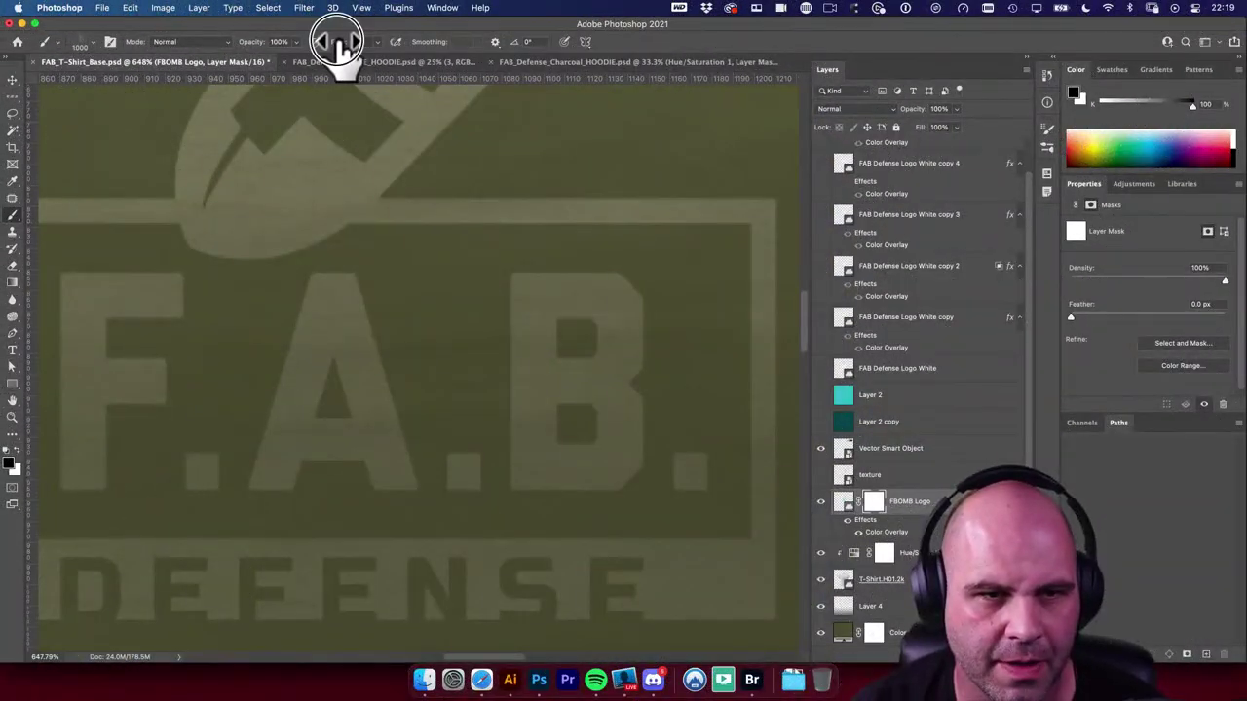
{"action": "scroll", "coordinate": [478, 361], "scroll_direction": "down", "scroll_amount": 6}
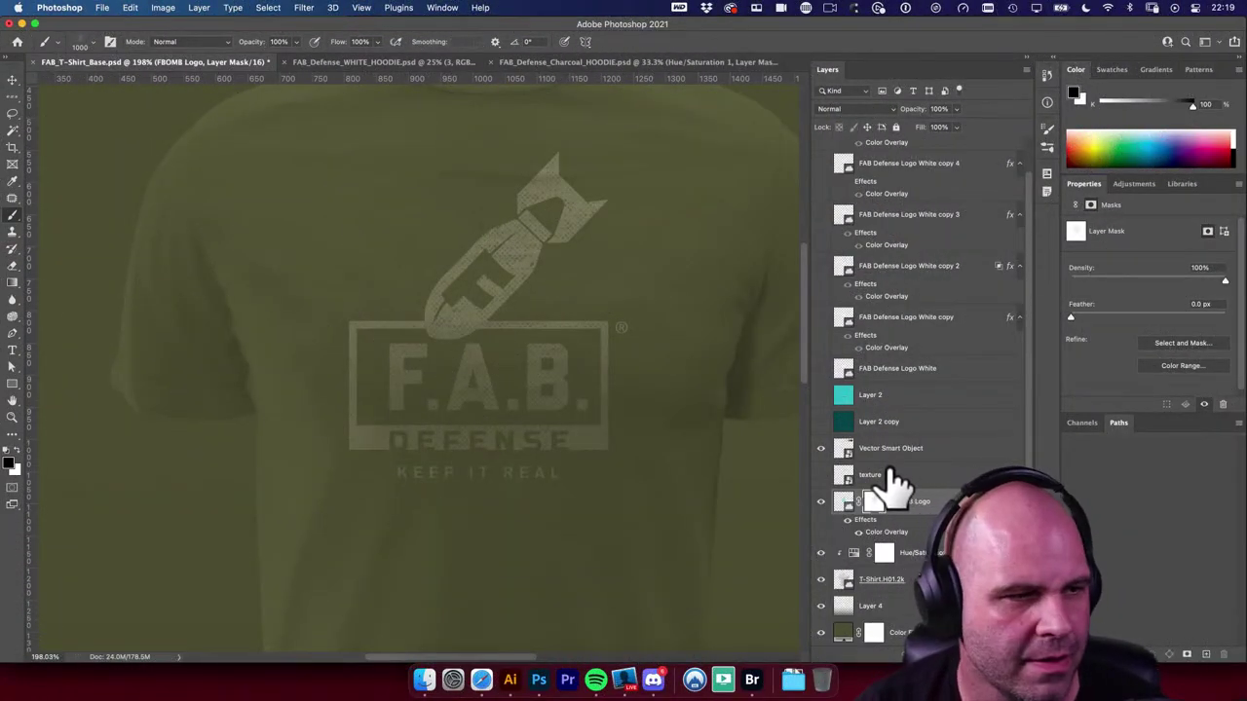
Step: Preview the dotted texture and zoom out to view the whole shirt
{"action": "left_click", "coordinate": [820, 475]}
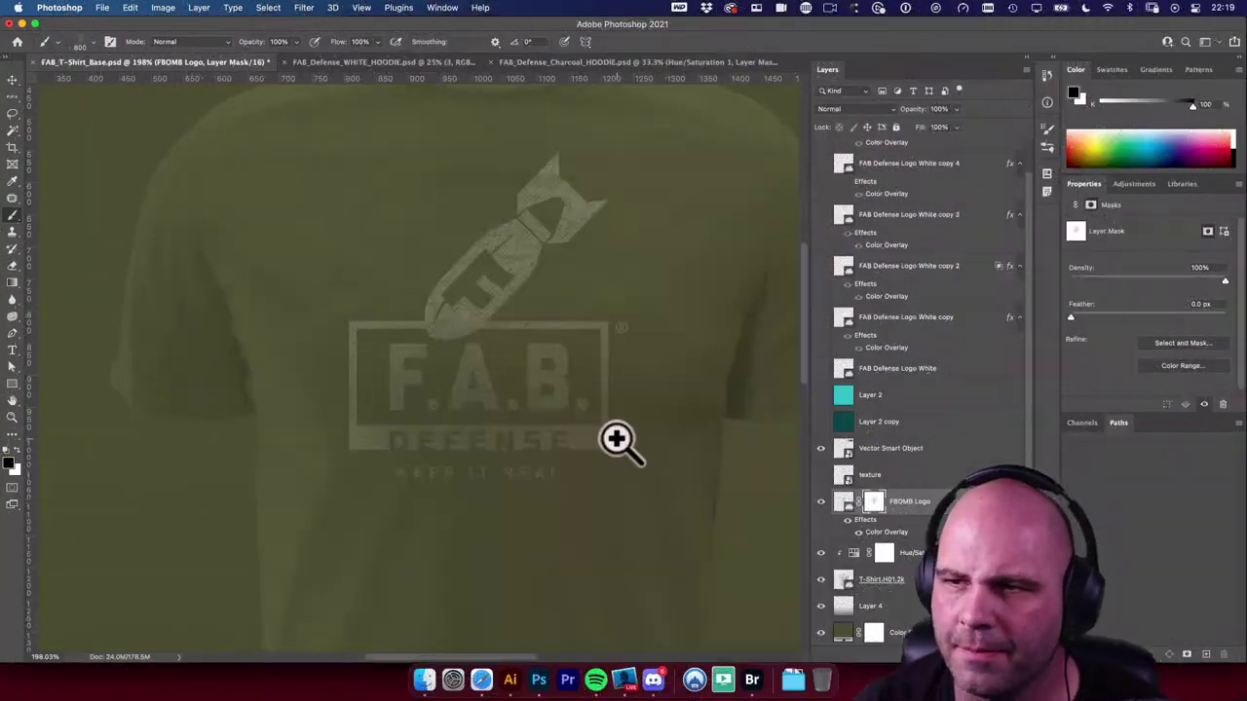
{"action": "left_click", "coordinate": [620, 439], "text": "alt"}
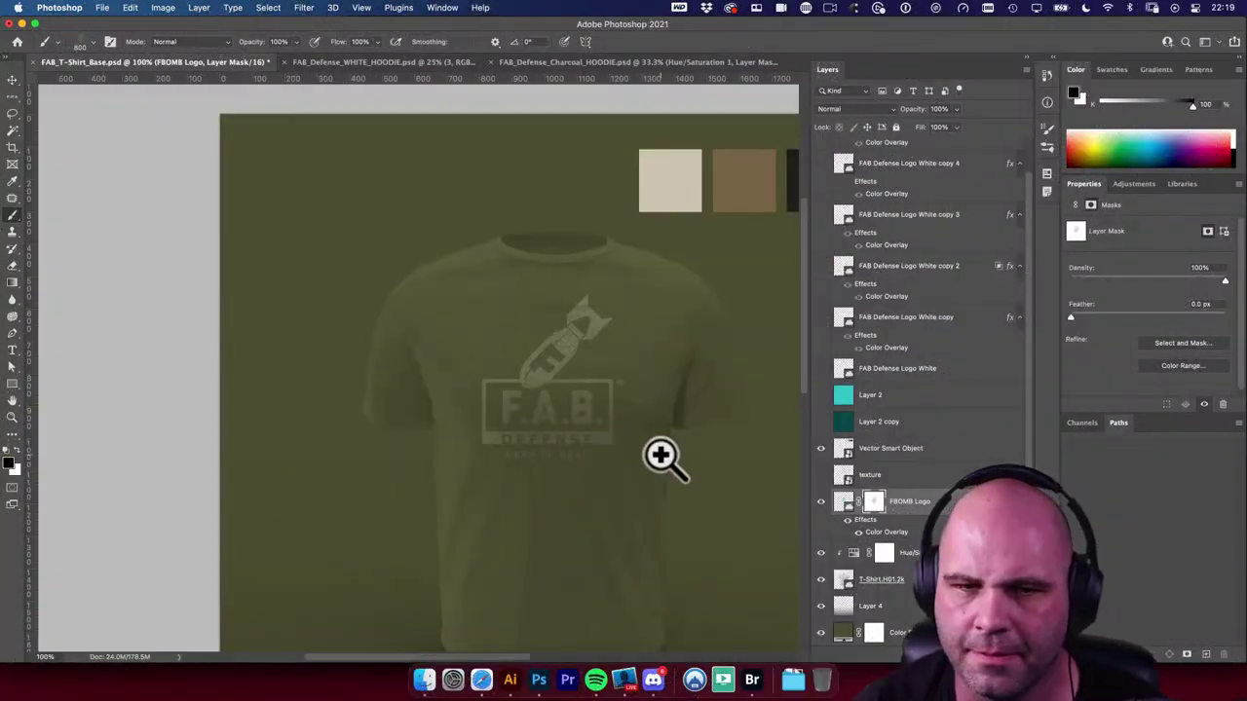
{"action": "mouse_move", "coordinate": [668, 458]}
{"action": "left_mouse_down"}
{"action": "mouse_move", "coordinate": [529, 412]}
{"action": "mouse_move", "coordinate": [552, 422]}
{"action": "mouse_move", "coordinate": [537, 415]}
{"action": "mouse_move", "coordinate": [557, 456]}
{"action": "mouse_move", "coordinate": [504, 438]}
{"action": "mouse_move", "coordinate": [497, 375]}
{"action": "mouse_move", "coordinate": [529, 399]}
{"action": "left_mouse_up"}
{"action": "key", "text": "v"}
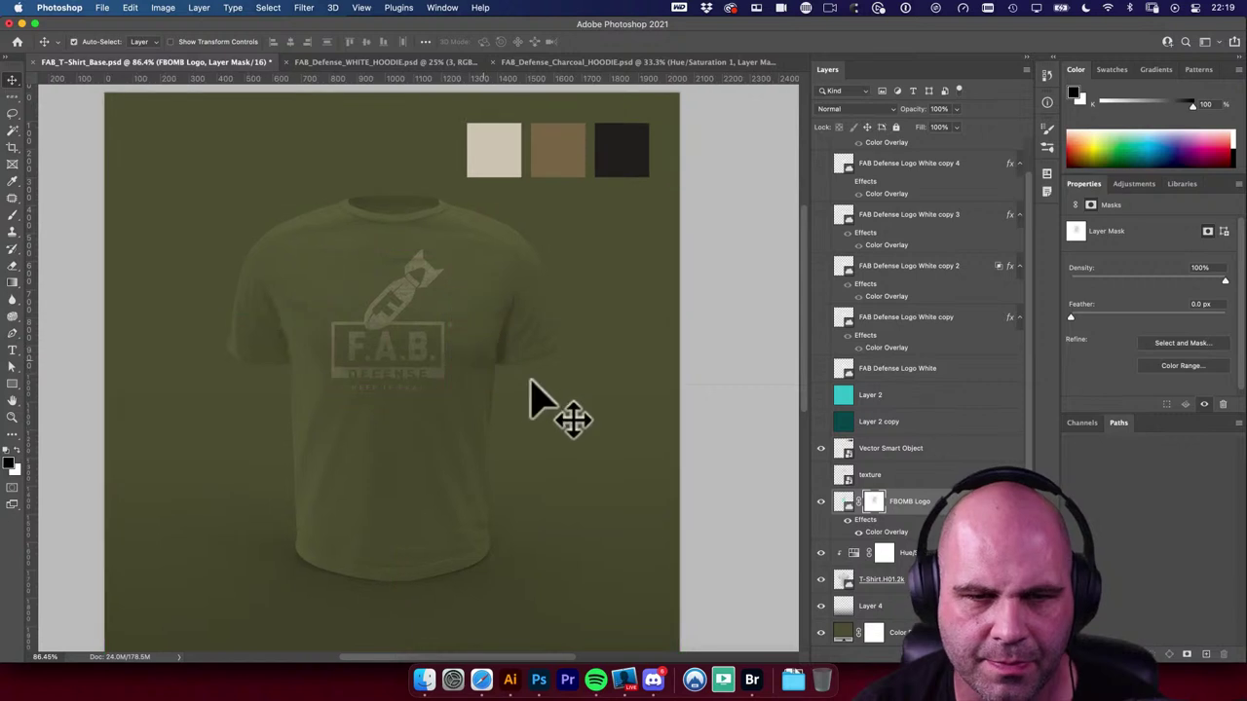
{"action": "left_click", "coordinate": [557, 185]}
{"action": "left_click_drag", "start_coordinate": [558, 171], "coordinate": [566, 159]}
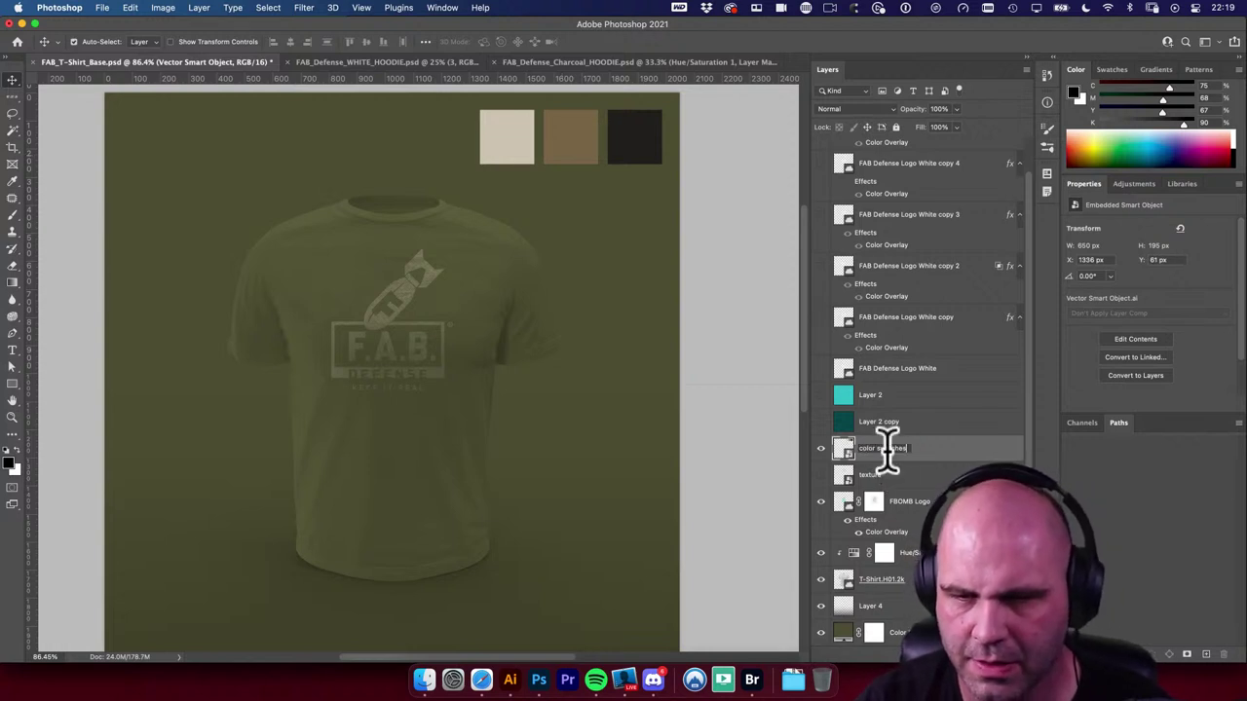
{"action": "key", "text": "Return"}
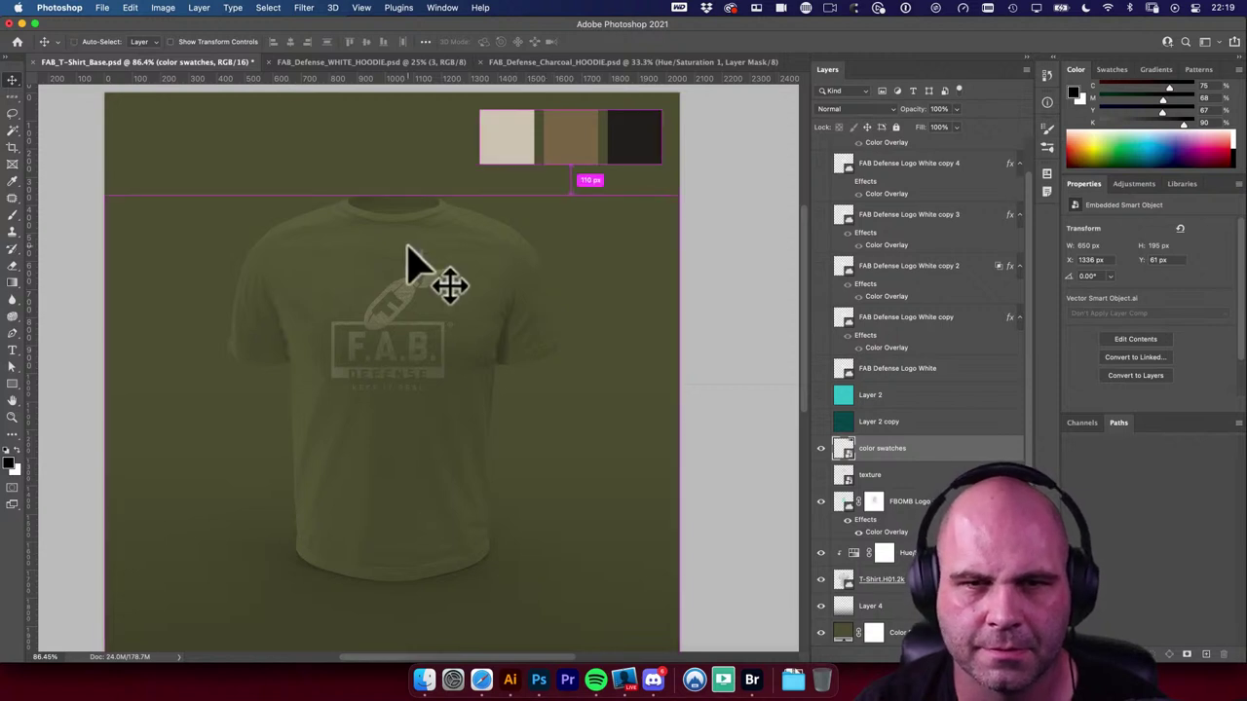
{"action": "key", "text": "super+s"}
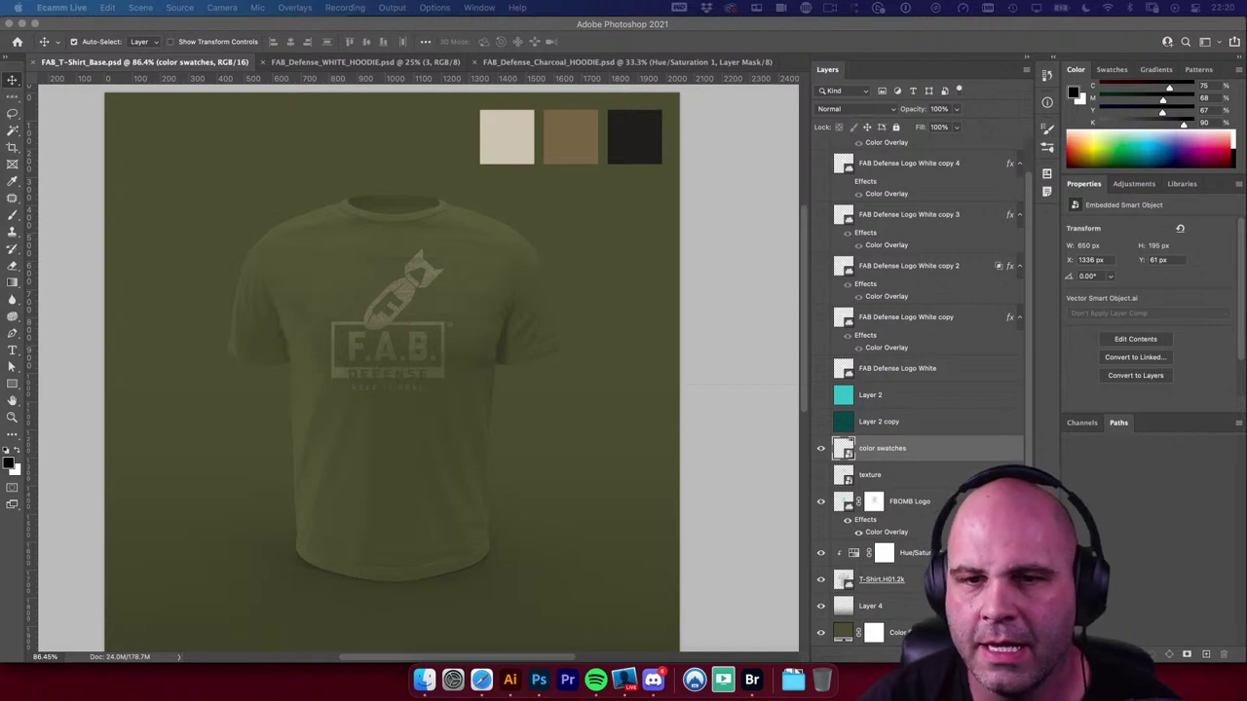
{"action": "left_click", "coordinate": [730, 326]}
{"action": "left_click", "coordinate": [751, 321]}
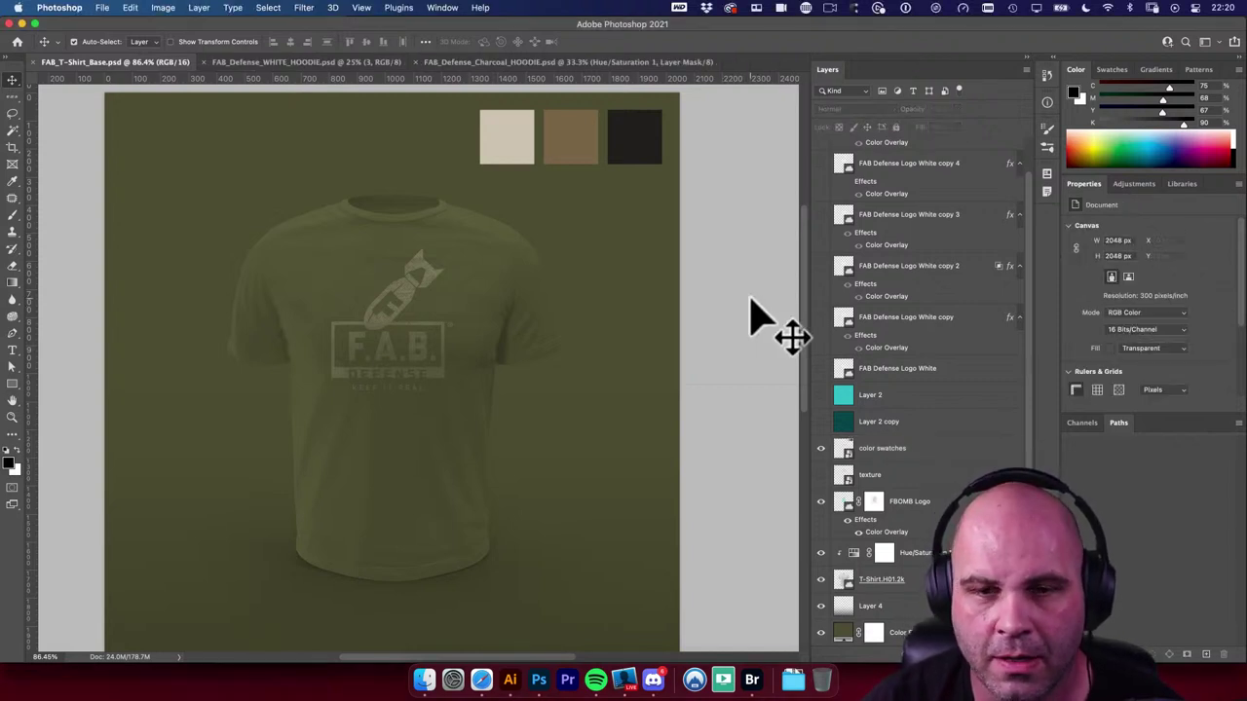
{"action": "scroll", "coordinate": [750, 312], "scroll_direction": "right", "scroll_amount": 2}
{"action": "scroll", "coordinate": [750, 317], "scroll_direction": "right", "scroll_amount": 1}
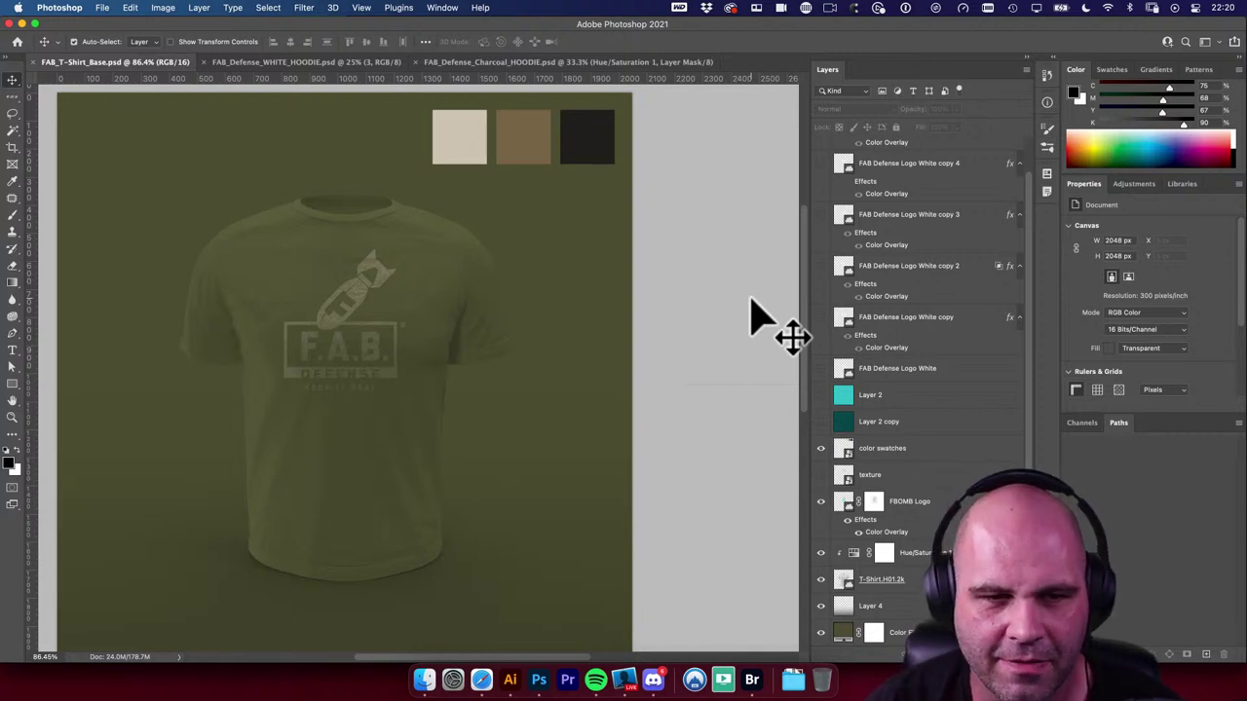
{"action": "scroll", "coordinate": [721, 346], "scroll_direction": "left", "scroll_amount": 1}
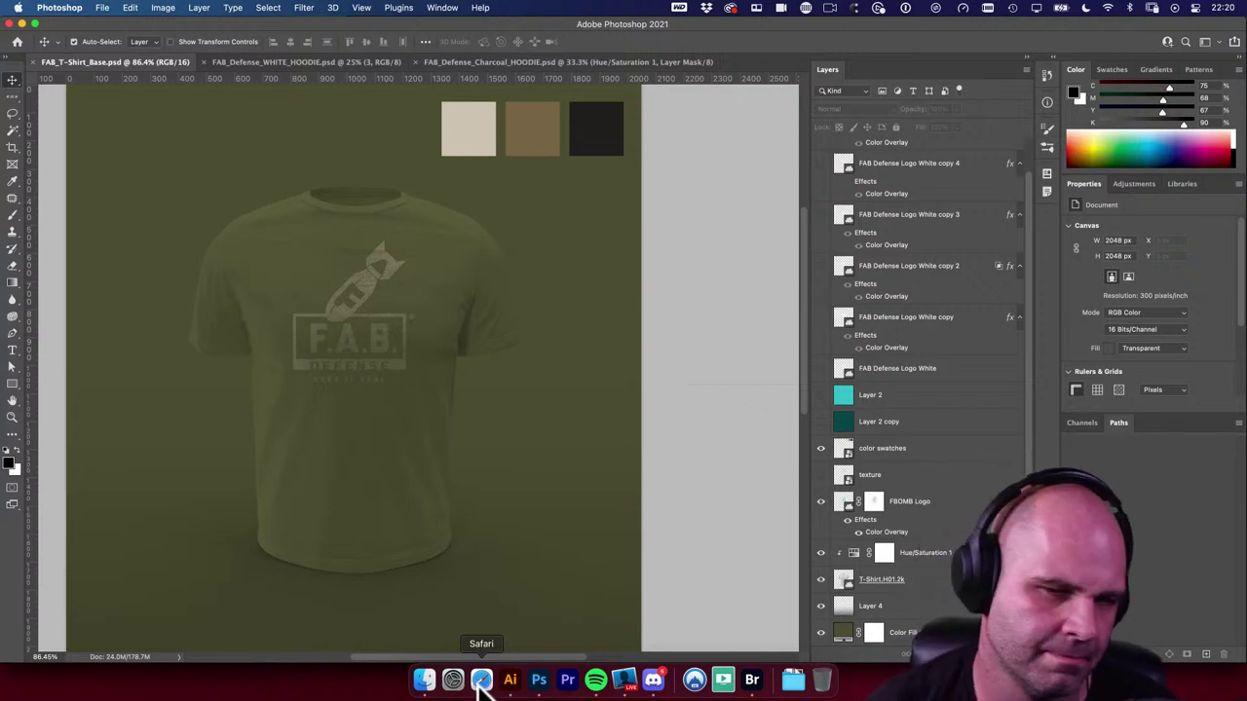
Step: Browse the T-Shirts Collection AI folder in Adobe Bridge and select 13_Football_shield
{"action": "left_click", "coordinate": [482, 681]}
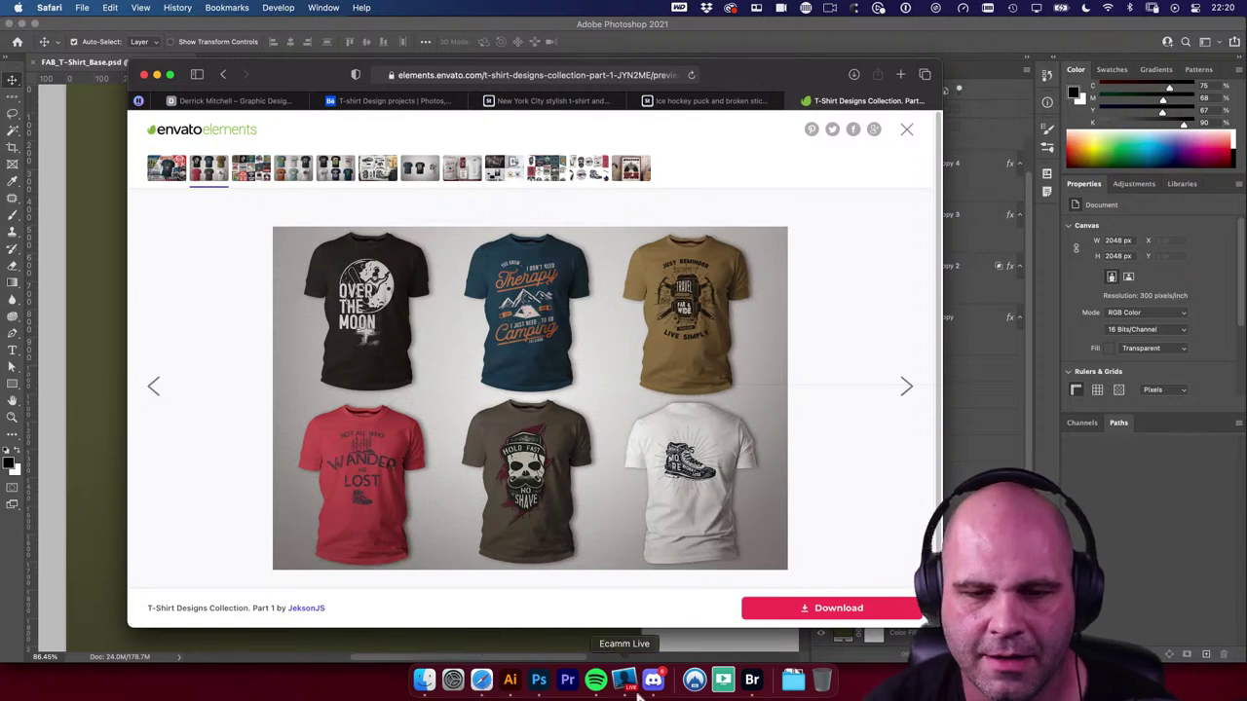
{"action": "left_click", "coordinate": [424, 679]}
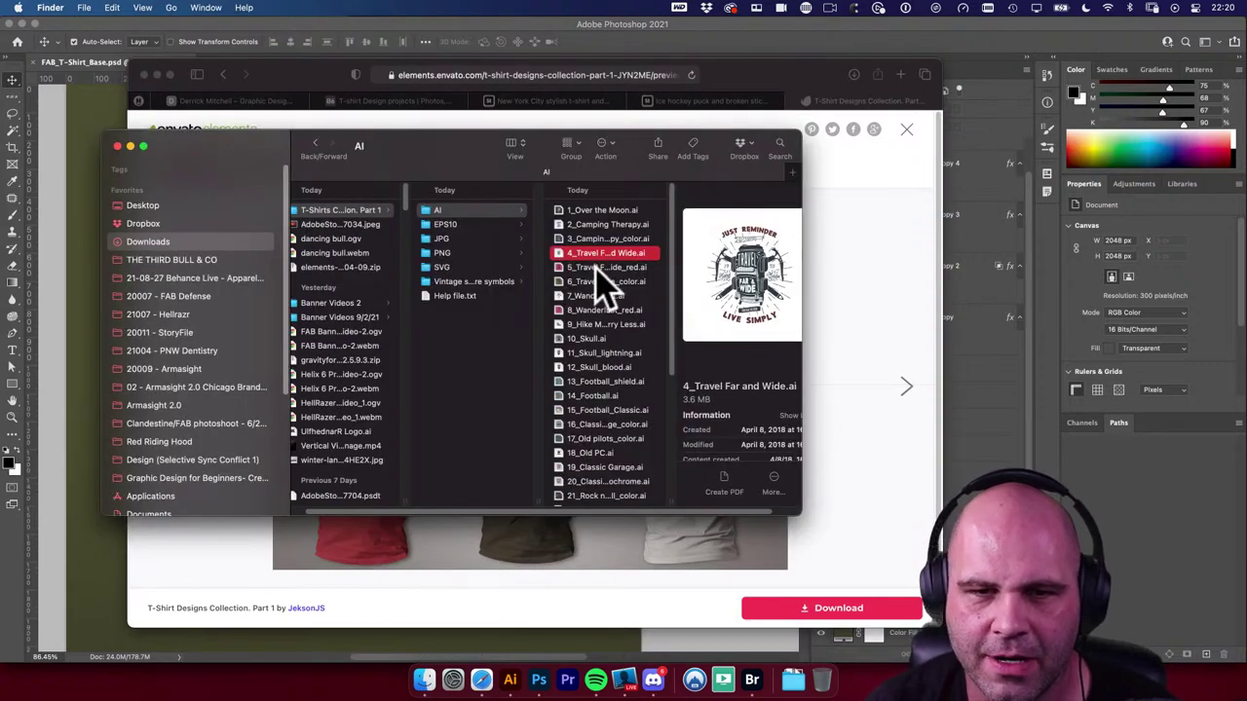
{"action": "left_click", "coordinate": [751, 679]}
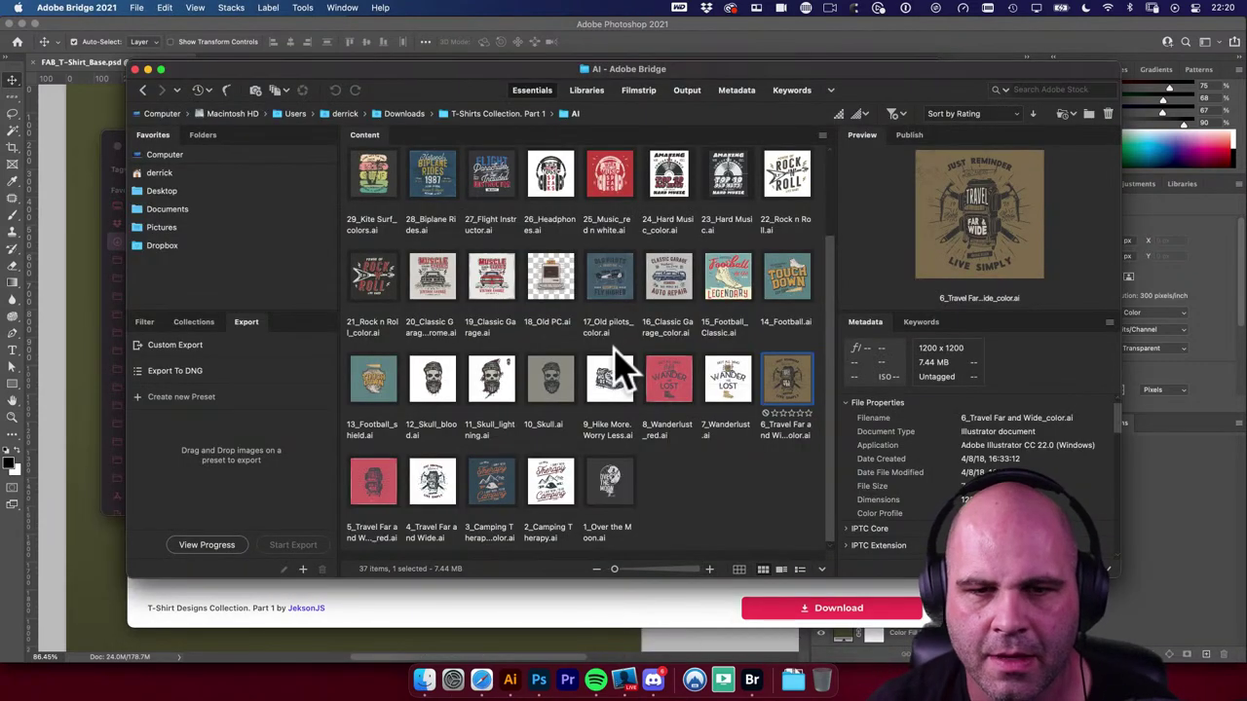
{"action": "left_click", "coordinate": [387, 389]}
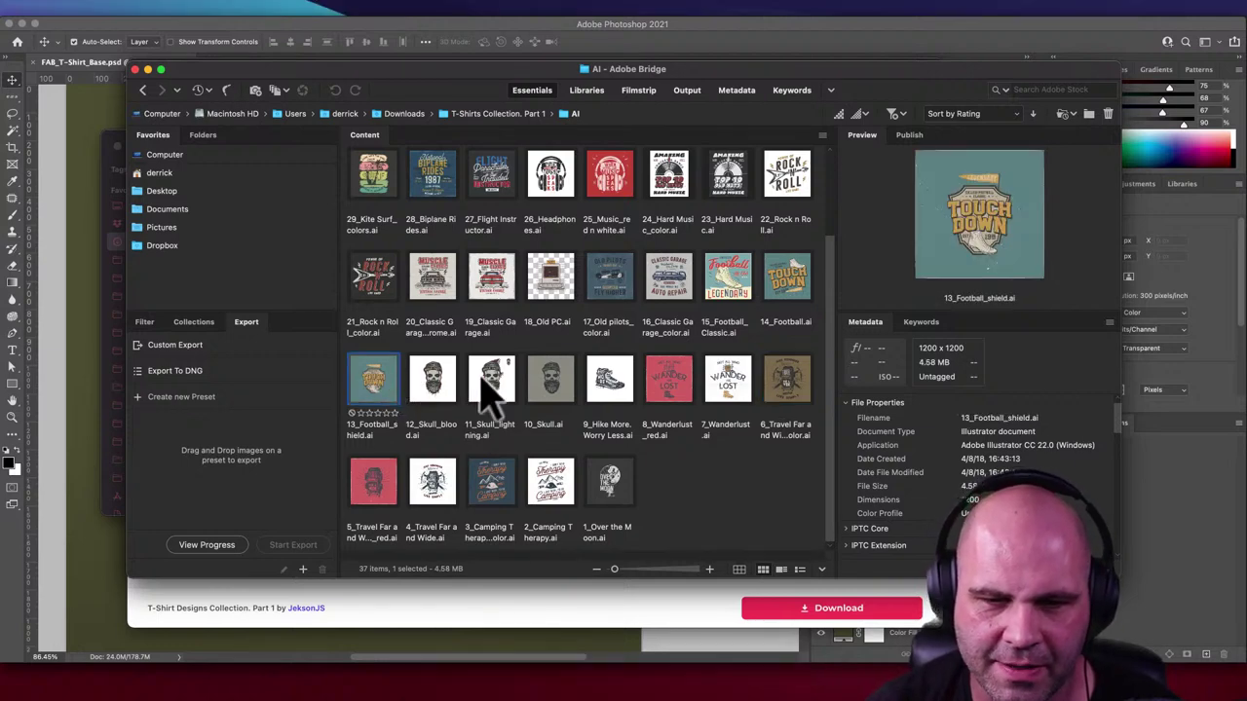
Step: Preview the designs full-screen through Hold Fast No Shave to the lightning skull, then exit
{"action": "key", "text": "space"}
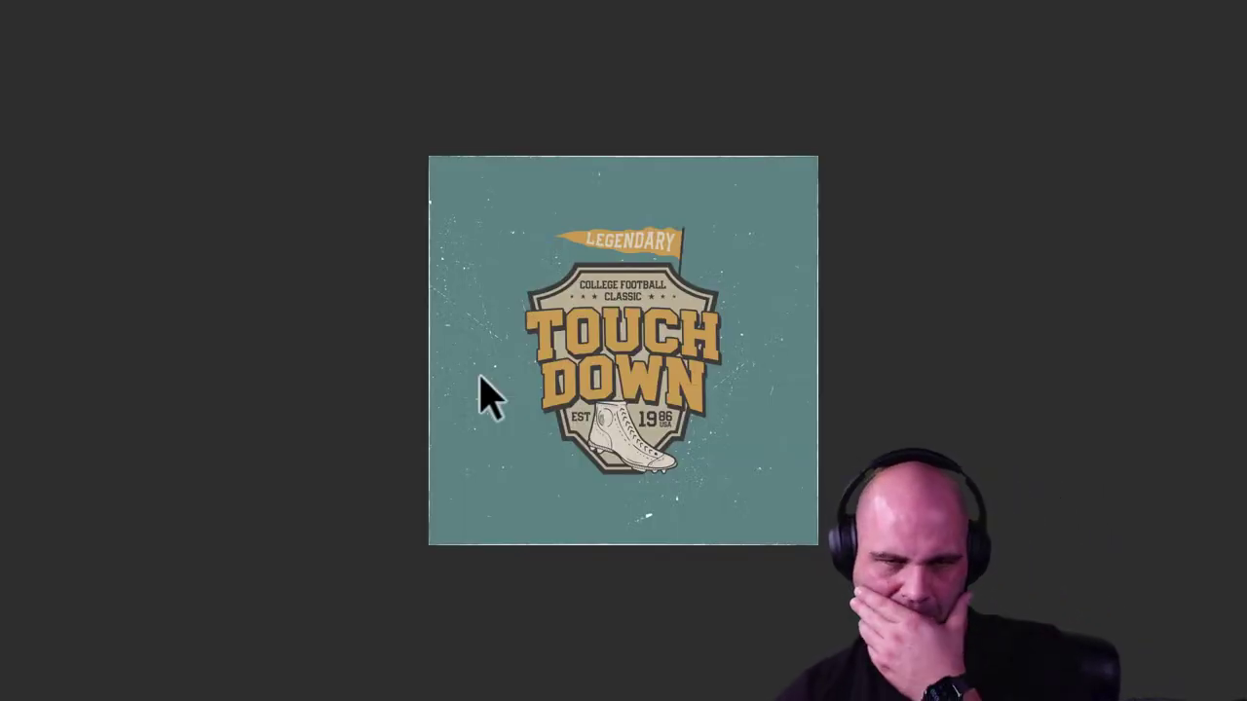
{"action": "key", "text": "Right"}
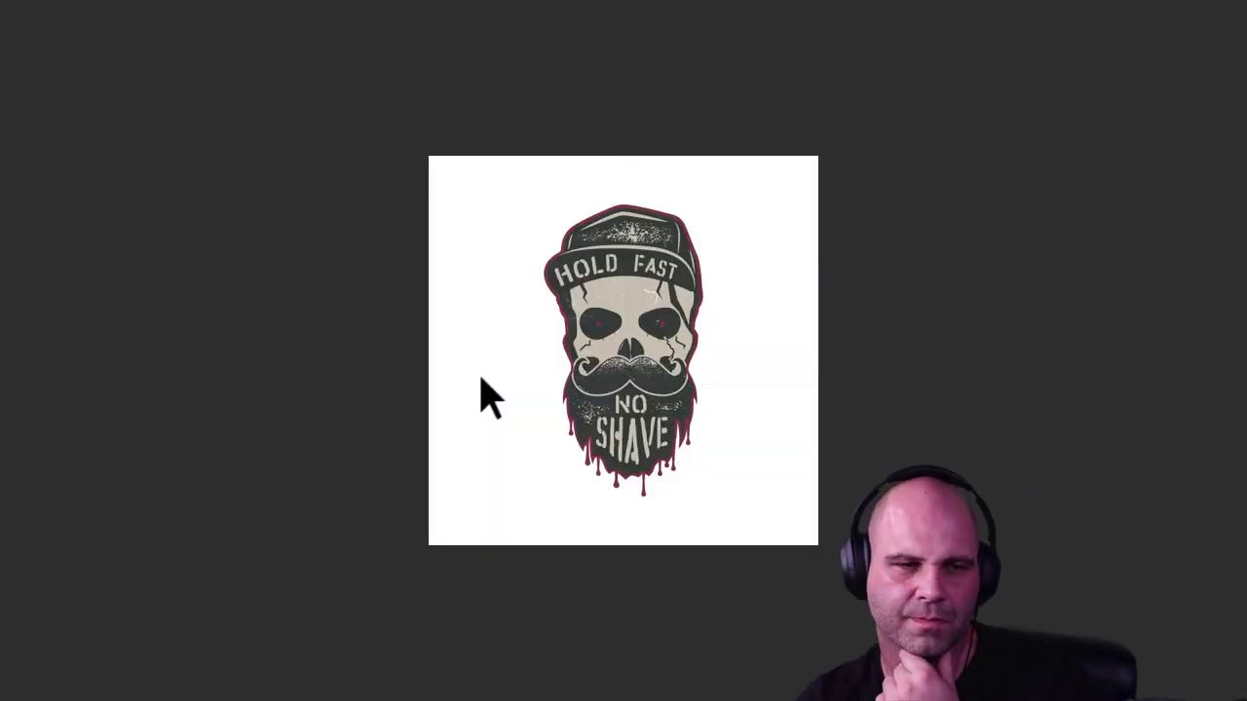
{"action": "key", "text": "Right"}
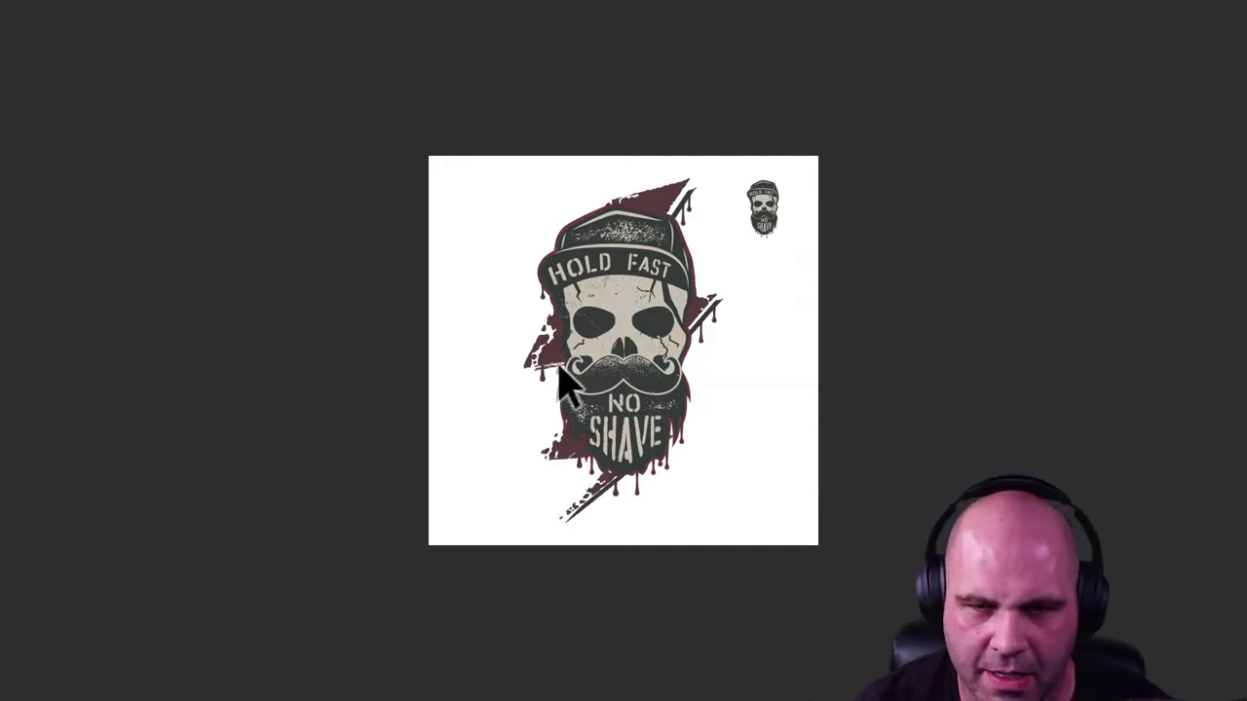
{"action": "scroll", "coordinate": [563, 385], "scroll_direction": "up", "scroll_amount": 2}
{"action": "scroll", "coordinate": [563, 385], "scroll_direction": "down", "scroll_amount": 2}
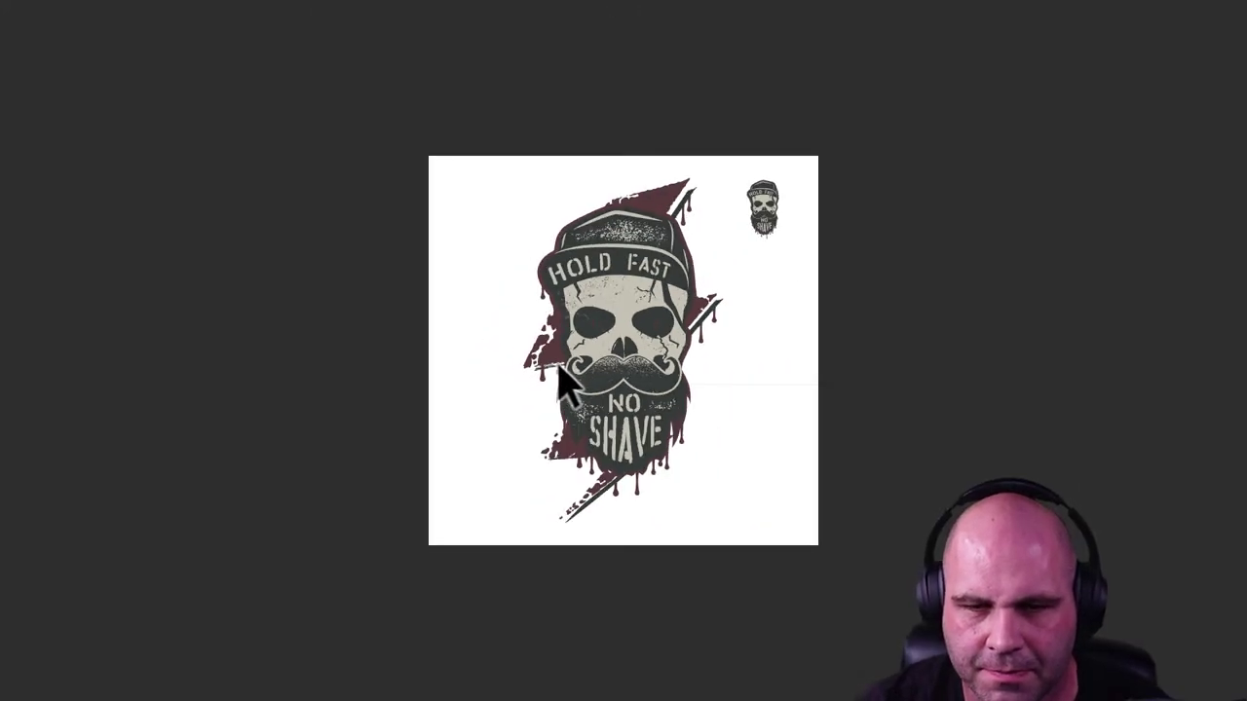
{"action": "scroll", "coordinate": [563, 380], "scroll_direction": "up", "scroll_amount": 2}
{"action": "scroll", "coordinate": [563, 375], "scroll_direction": "down", "scroll_amount": 2}
{"action": "key", "text": "space"}
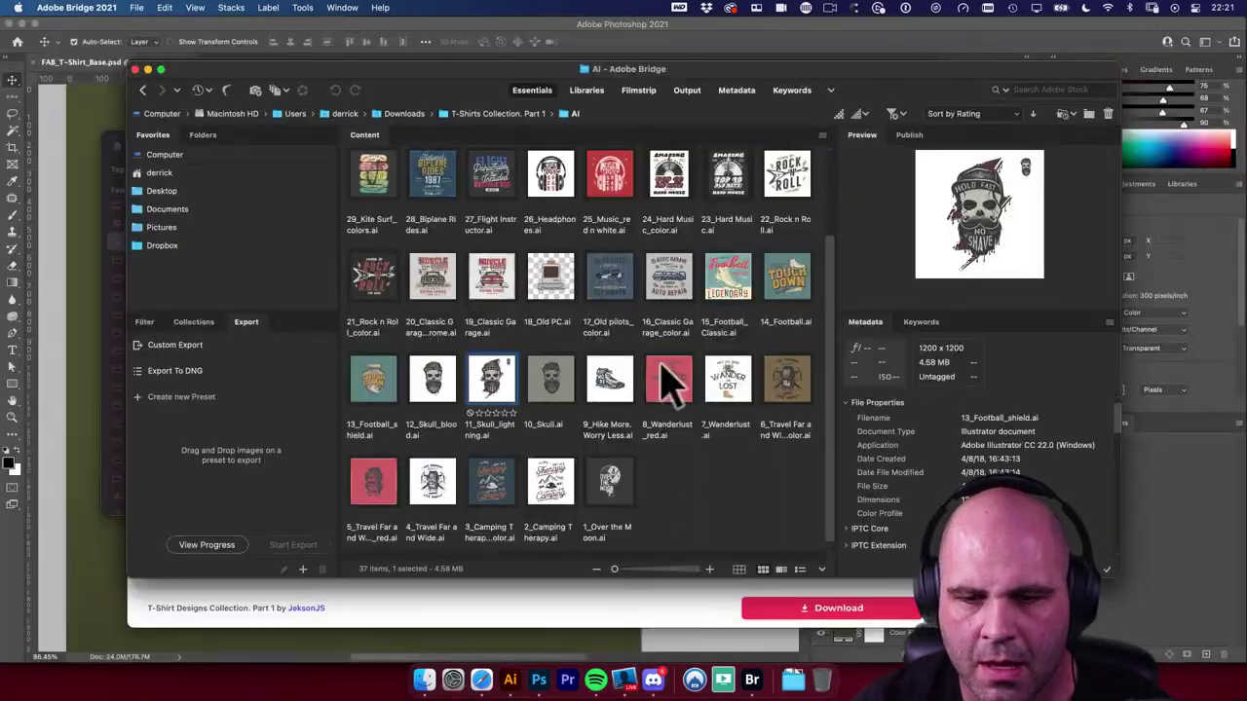
Step: Open 11_Skull_lightning.ai in Illustrator, copy its red lightning bolt, and return to Photoshop
{"action": "double_click", "coordinate": [496, 389]}
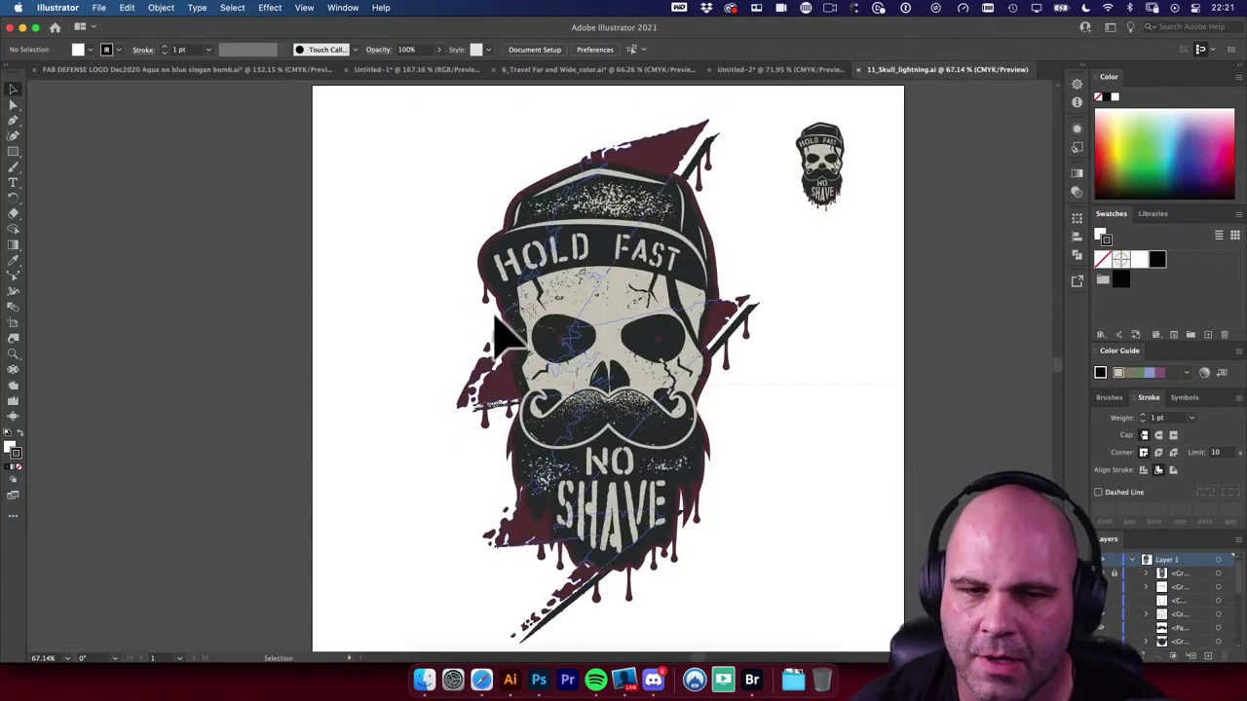
{"action": "left_click", "coordinate": [498, 383]}
{"action": "left_click_drag", "start_coordinate": [498, 400], "coordinate": [214, 348]}
{"action": "key", "text": "super+z"}
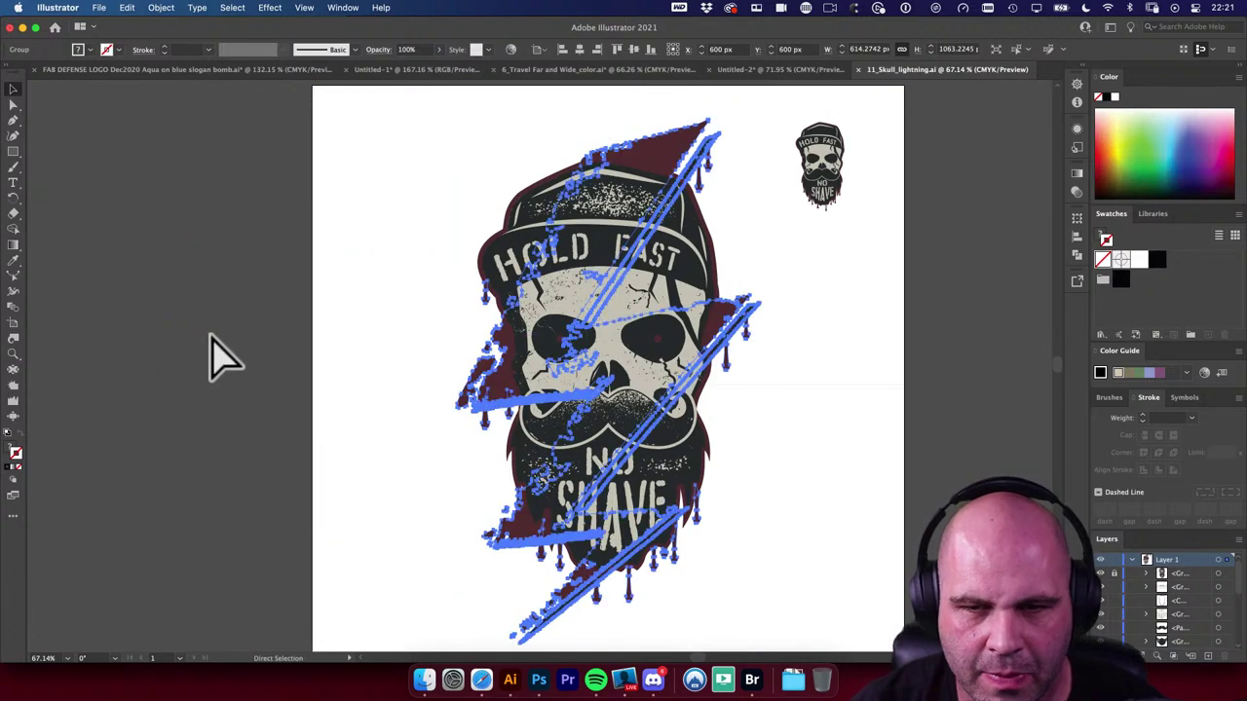
{"action": "left_click", "coordinate": [538, 679]}
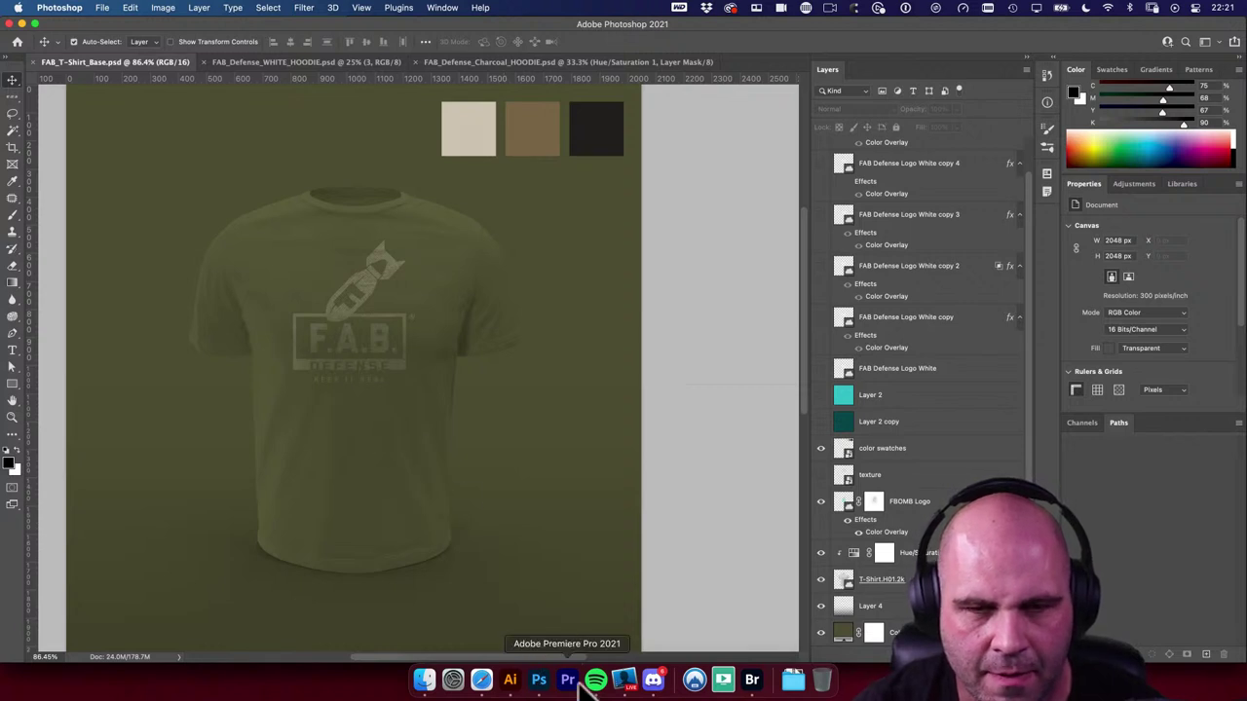
Step: Paste the bolt as a Smart Object, scale it to 459×794 px, and place it below FBOMB Logo
{"action": "key", "text": "super+v"}
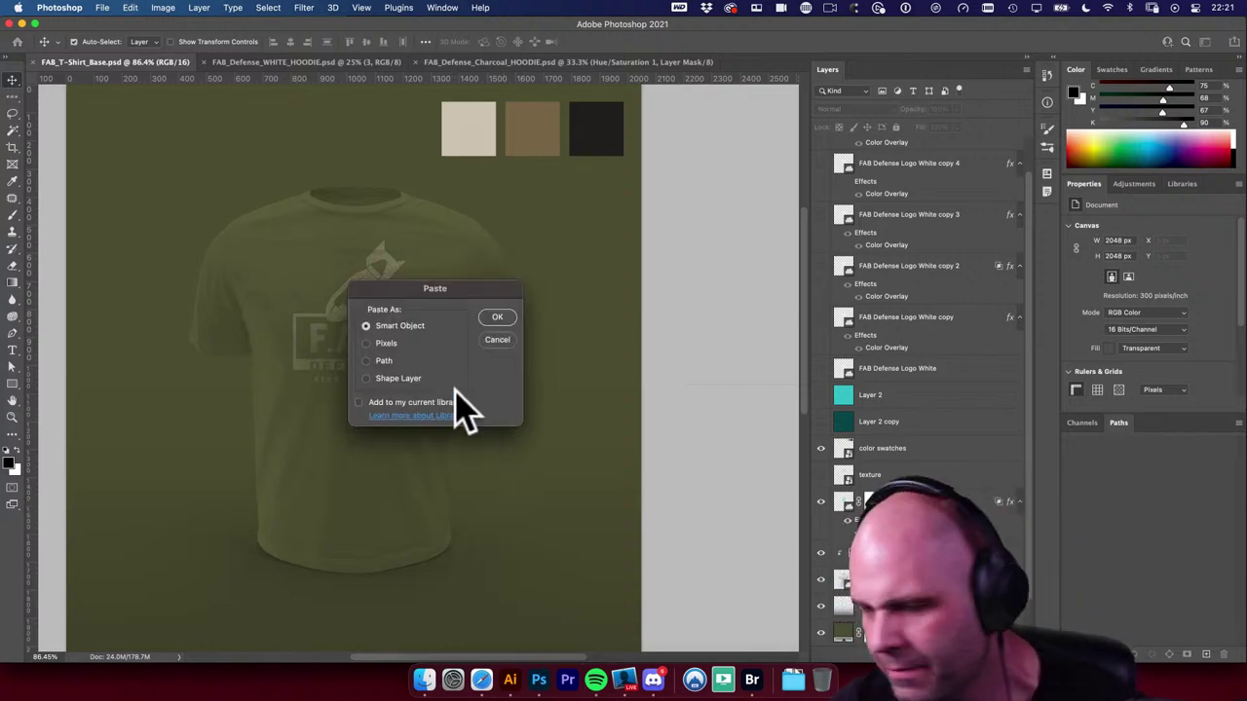
{"action": "left_click", "coordinate": [497, 317]}
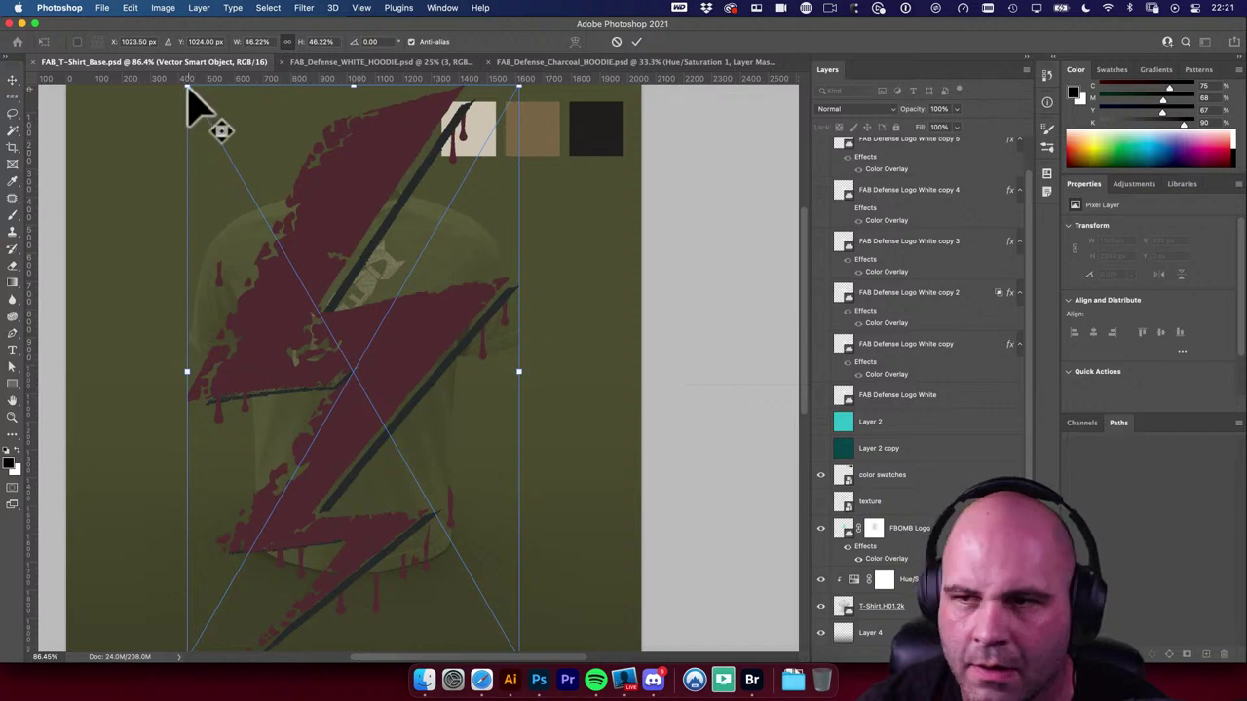
{"action": "left_click_drag", "start_coordinate": [188, 86], "coordinate": [315, 201]}
{"action": "key", "text": "Return"}
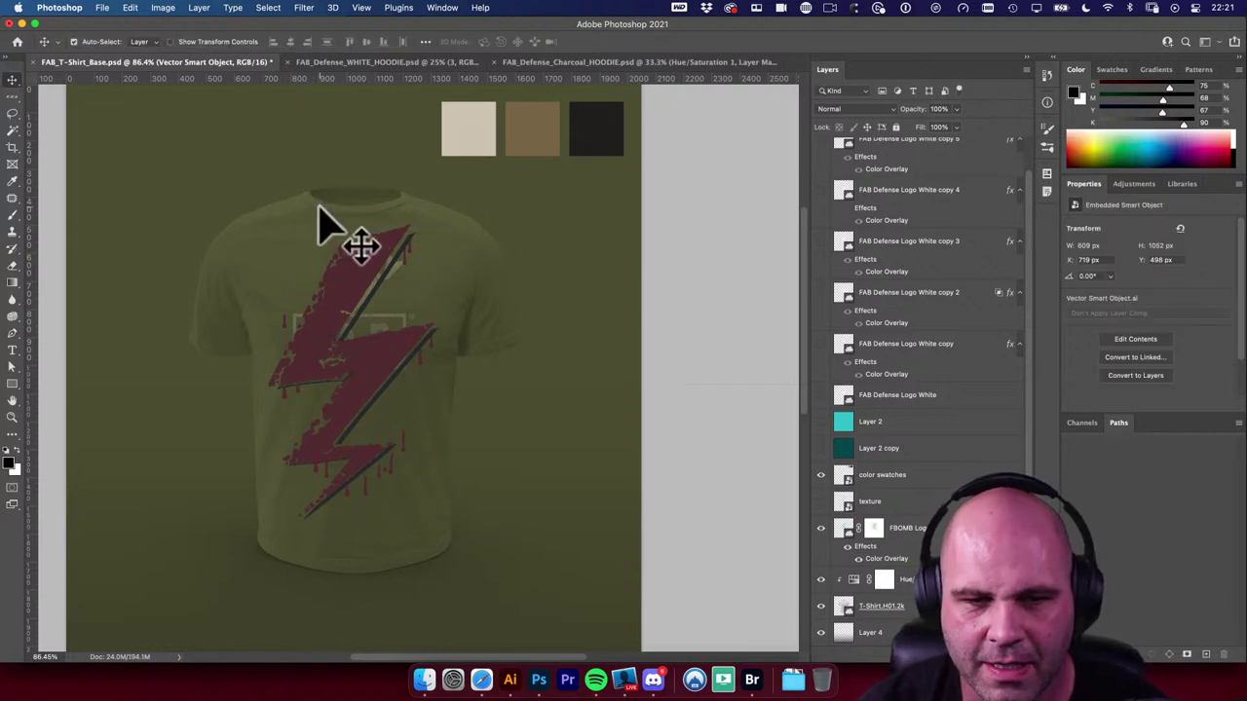
{"action": "key", "text": "ctrl+t"}
{"action": "left_click_drag", "start_coordinate": [275, 531], "coordinate": [370, 412]}
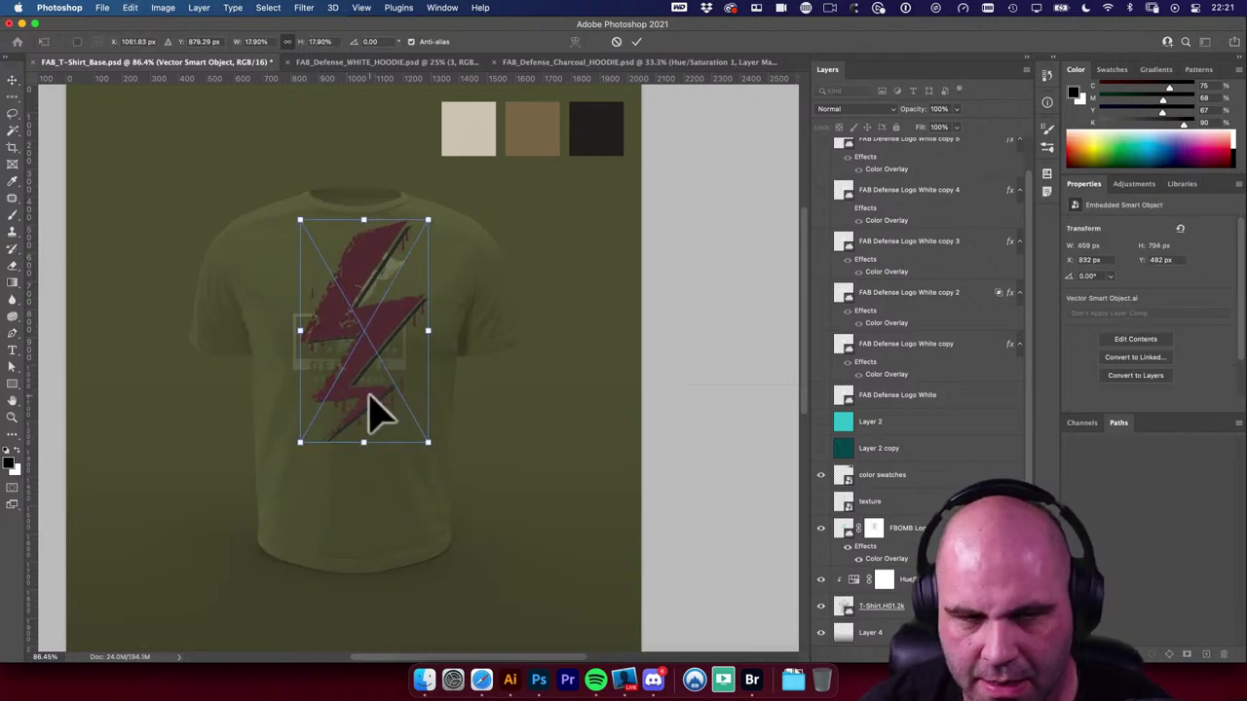
{"action": "key", "text": "Return"}
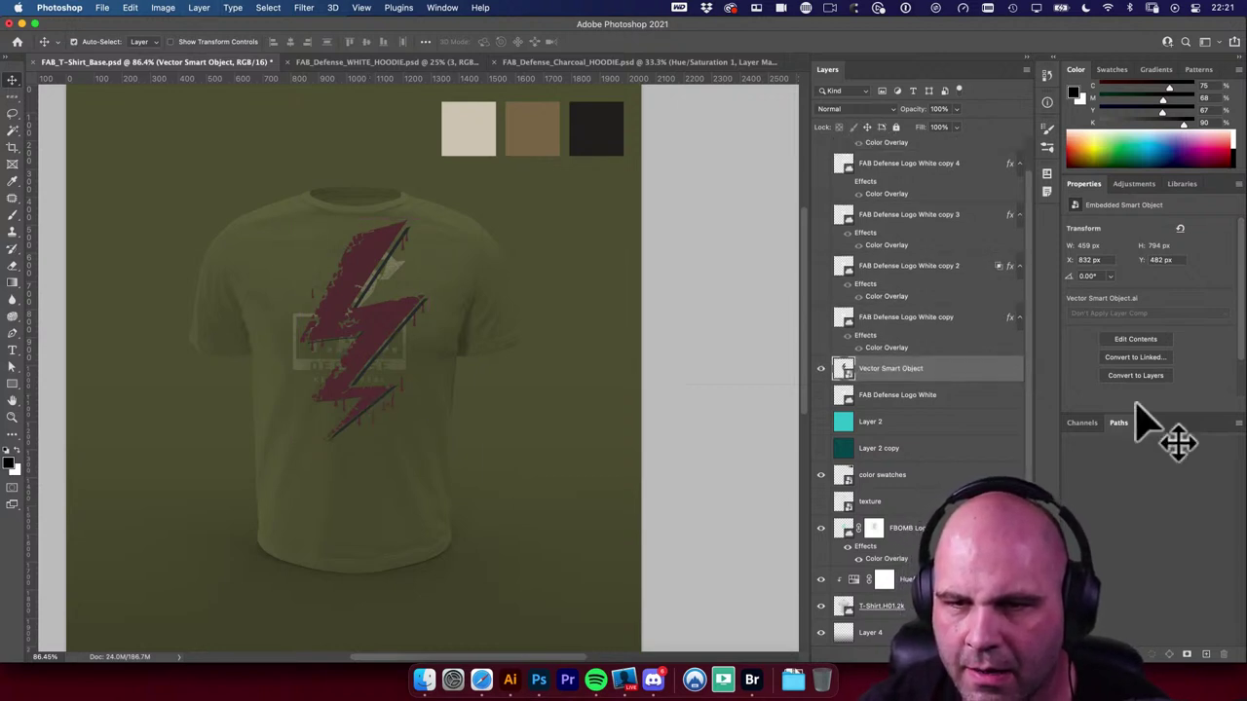
{"action": "left_click_drag", "start_coordinate": [971, 368], "coordinate": [960, 556]}
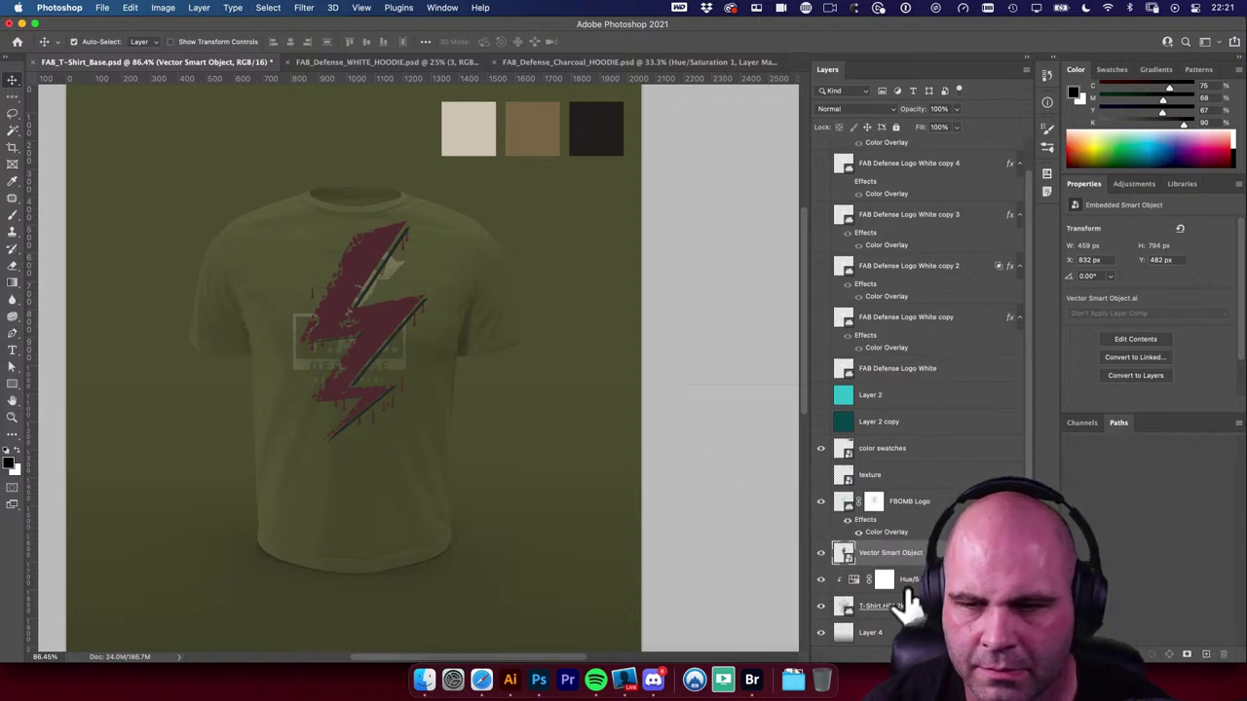
Step: Mask the bolt layer with the F.A.B. logo selection and invert the mask
{"action": "left_click", "coordinate": [844, 501], "text": "super"}
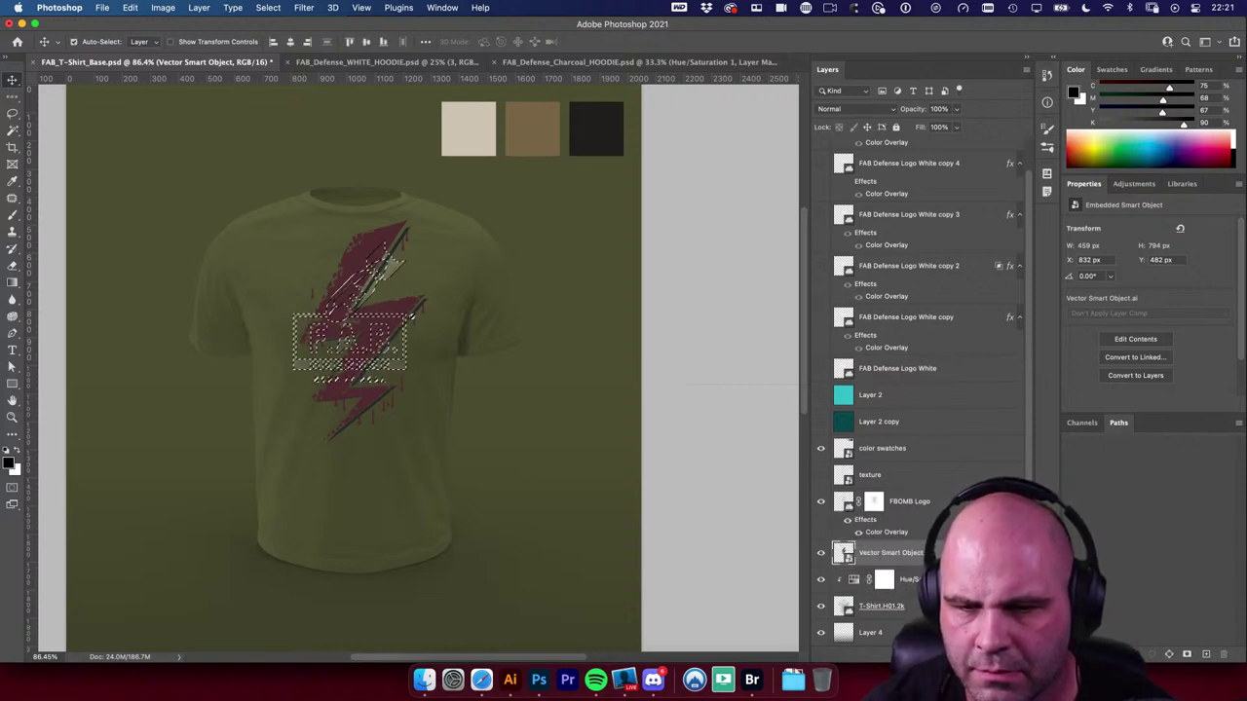
{"action": "left_click", "coordinate": [1131, 653]}
{"action": "key", "text": "super+i"}
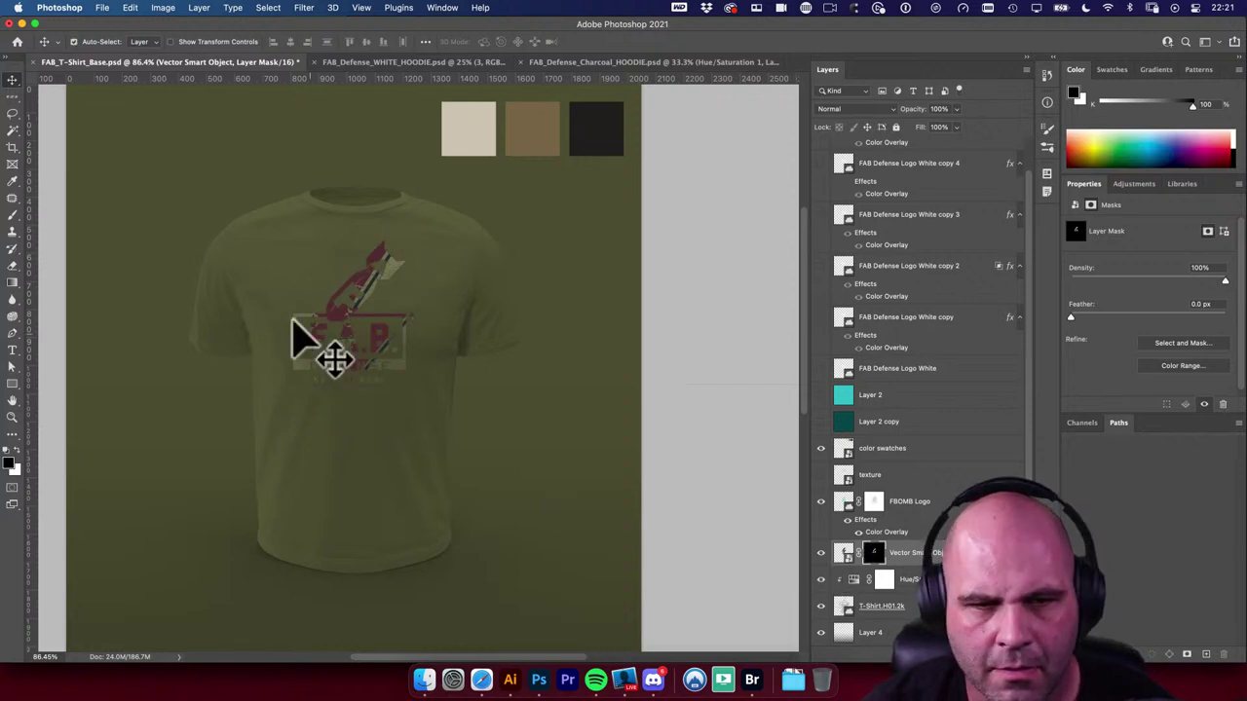
{"action": "key", "text": "super+space"}
{"action": "left_click_drag", "start_coordinate": [419, 385], "coordinate": [531, 502]}
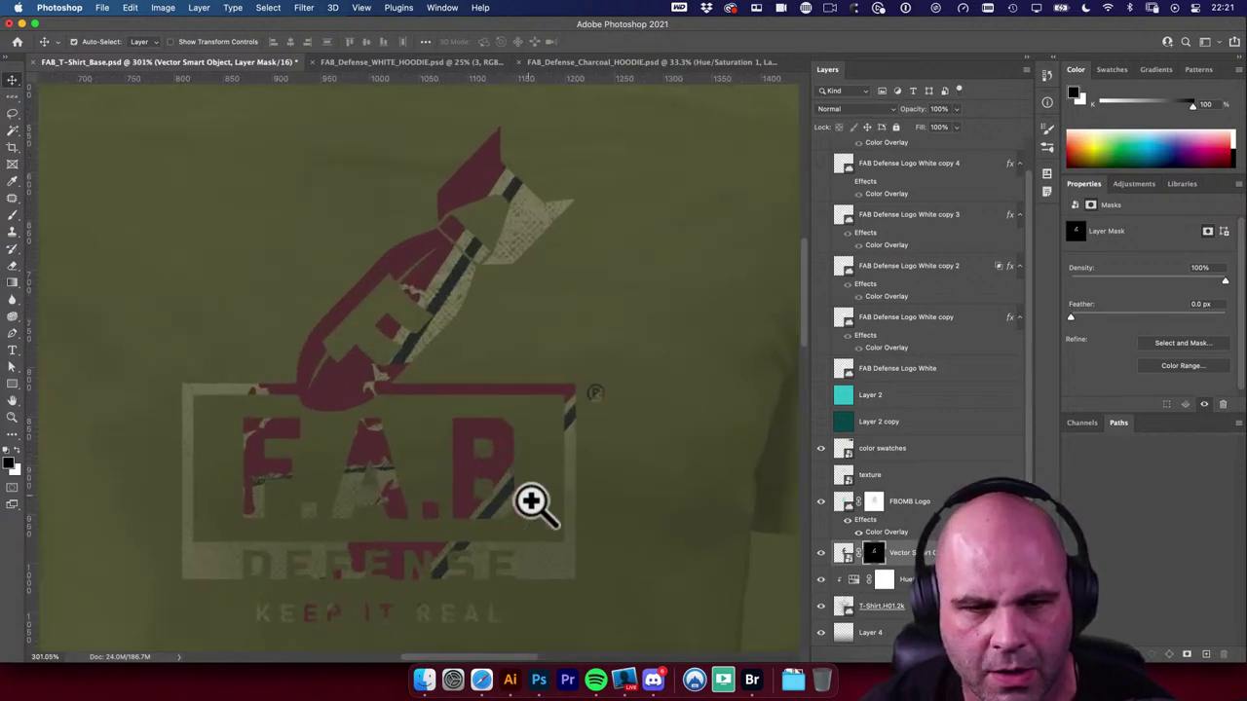
{"action": "left_click_drag", "start_coordinate": [682, 589], "coordinate": [682, 516]}
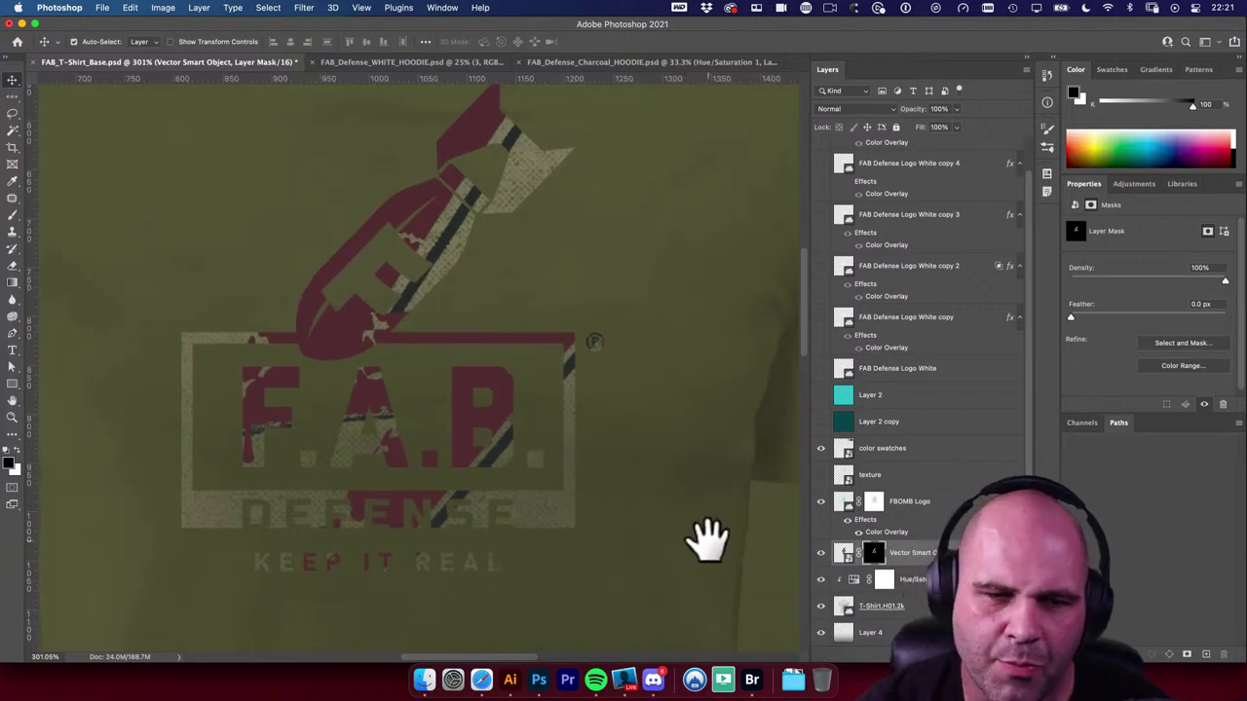
{"action": "left_click_drag", "start_coordinate": [718, 557], "coordinate": [704, 501]}
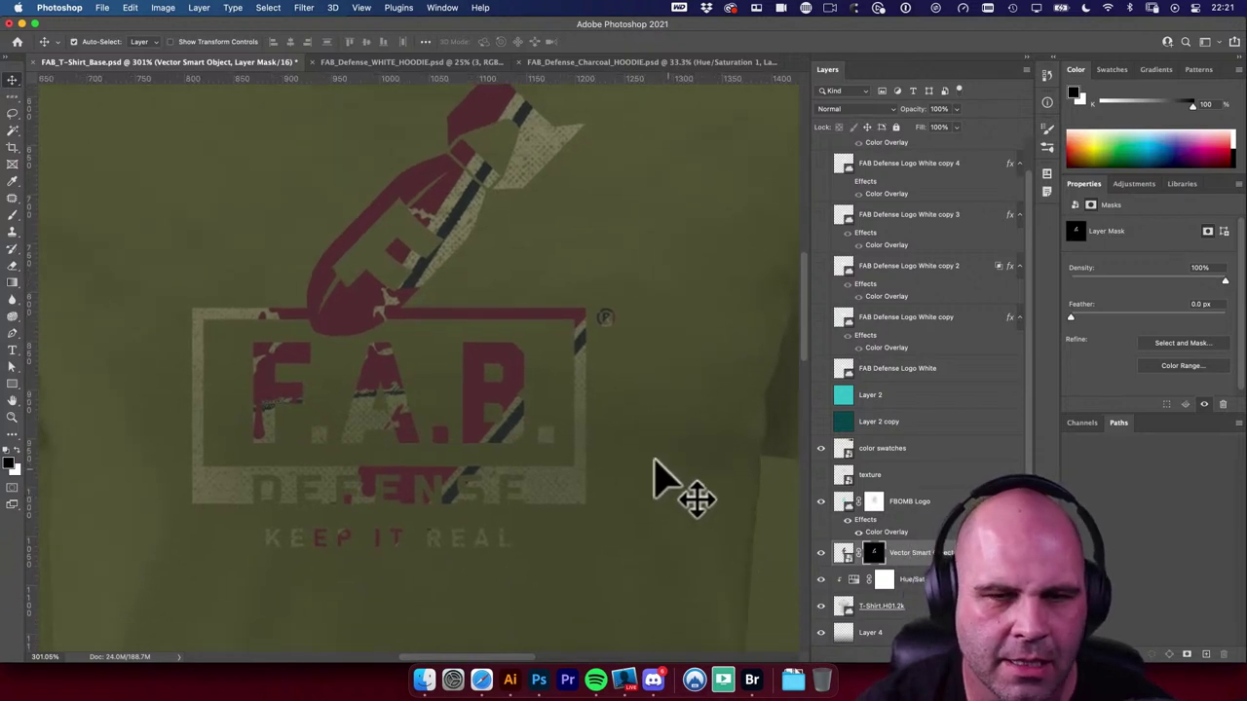
{"action": "left_click_drag", "start_coordinate": [430, 288], "coordinate": [385, 350]}
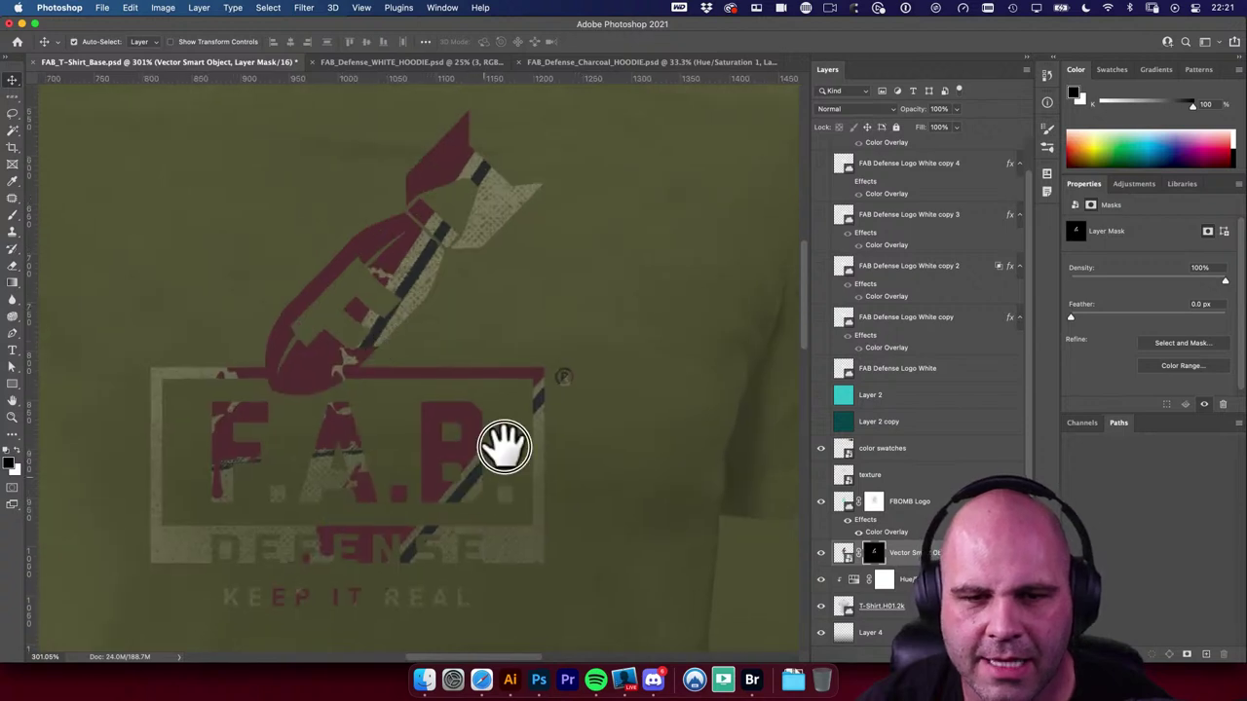
{"action": "scroll", "coordinate": [523, 403], "scroll_direction": "down", "scroll_amount": 3}
{"action": "scroll", "coordinate": [523, 404], "scroll_direction": "left", "scroll_amount": 2}
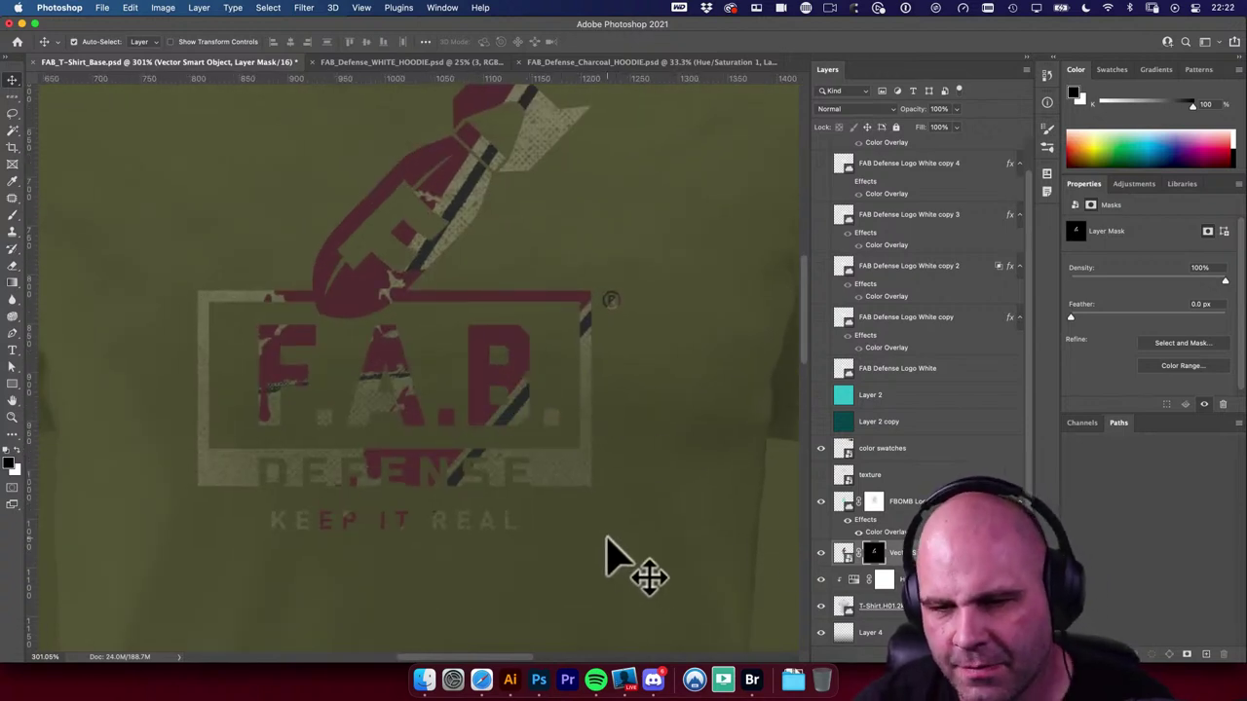
Step: Delete the bolt's mask, move the Color Overlay to FBOMB Logo, and re-mask to the logo selection
{"action": "left_click", "coordinate": [874, 563], "text": "super"}
{"action": "key", "text": "Delete"}
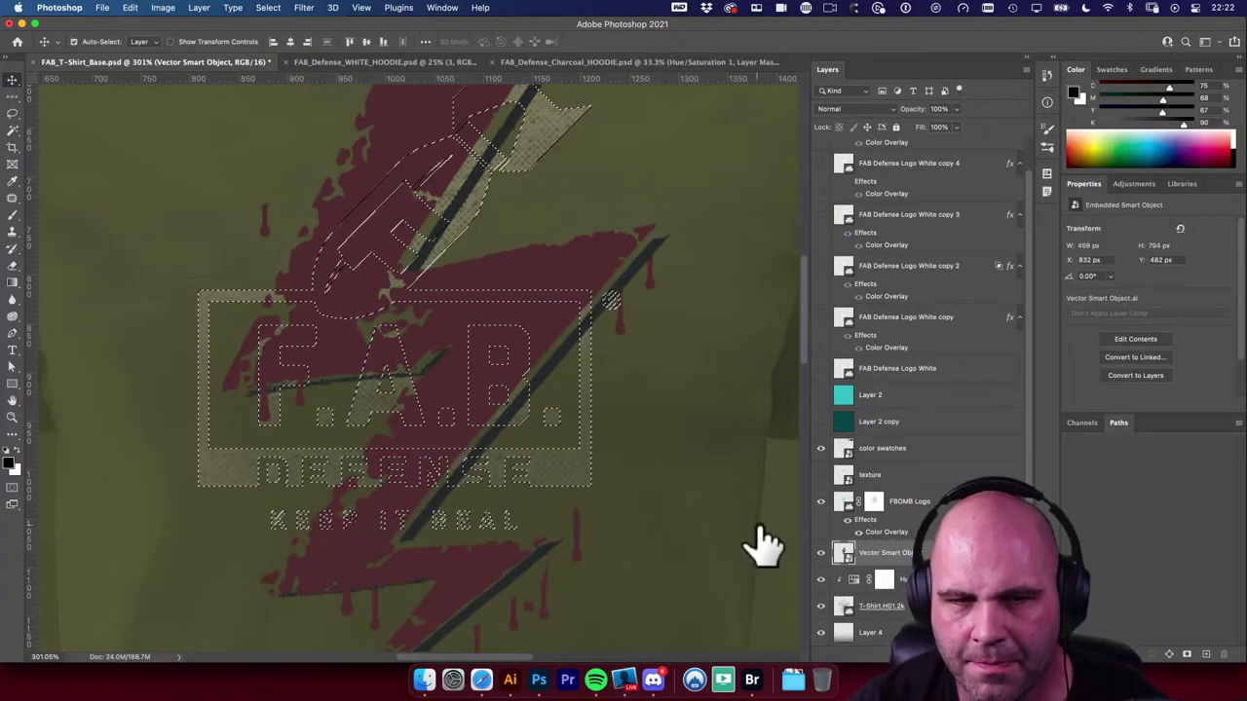
{"action": "key", "text": "super+d"}
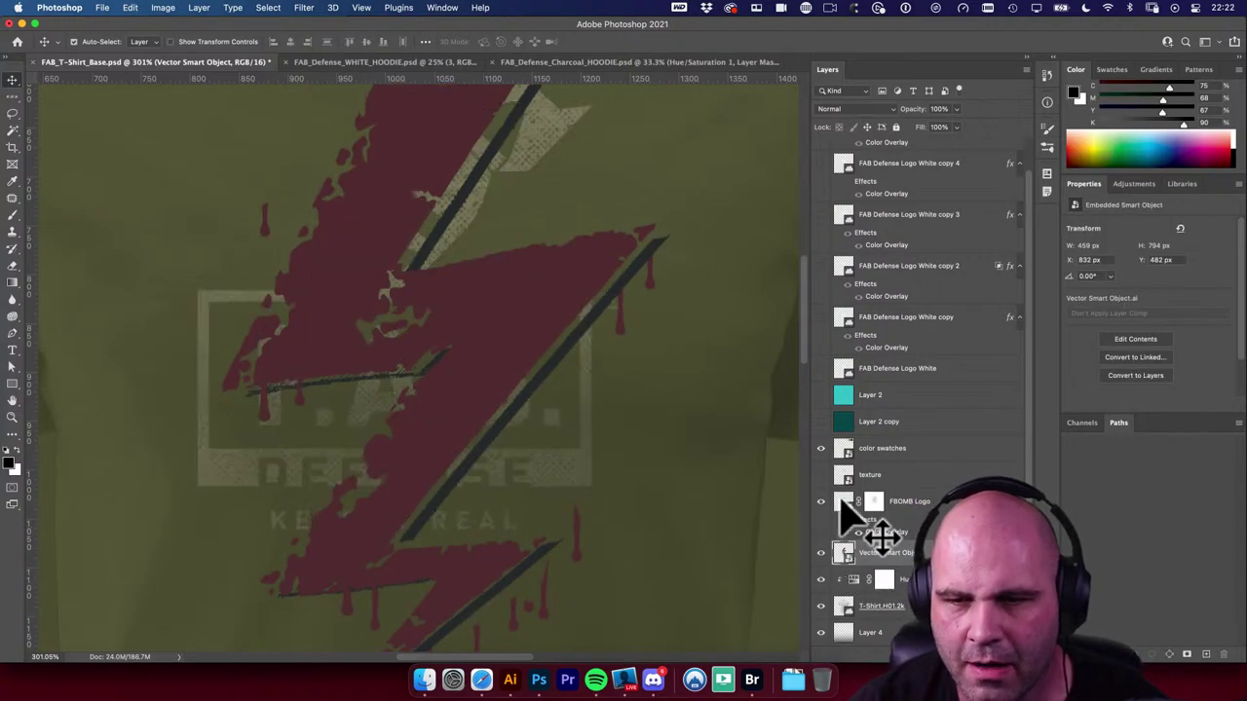
{"action": "left_click_drag", "start_coordinate": [846, 513], "coordinate": [846, 508]}
{"action": "left_click", "coordinate": [507, 326]}
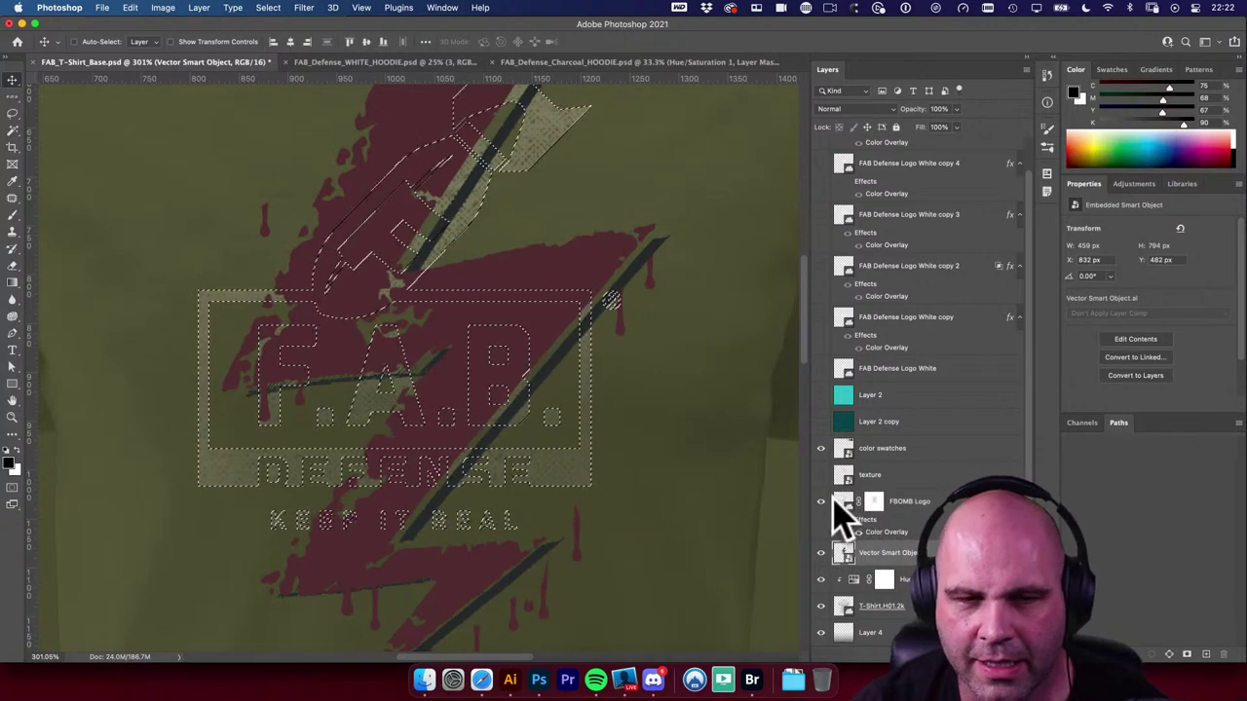
{"action": "left_click_drag", "start_coordinate": [843, 511], "coordinate": [466, 347]}
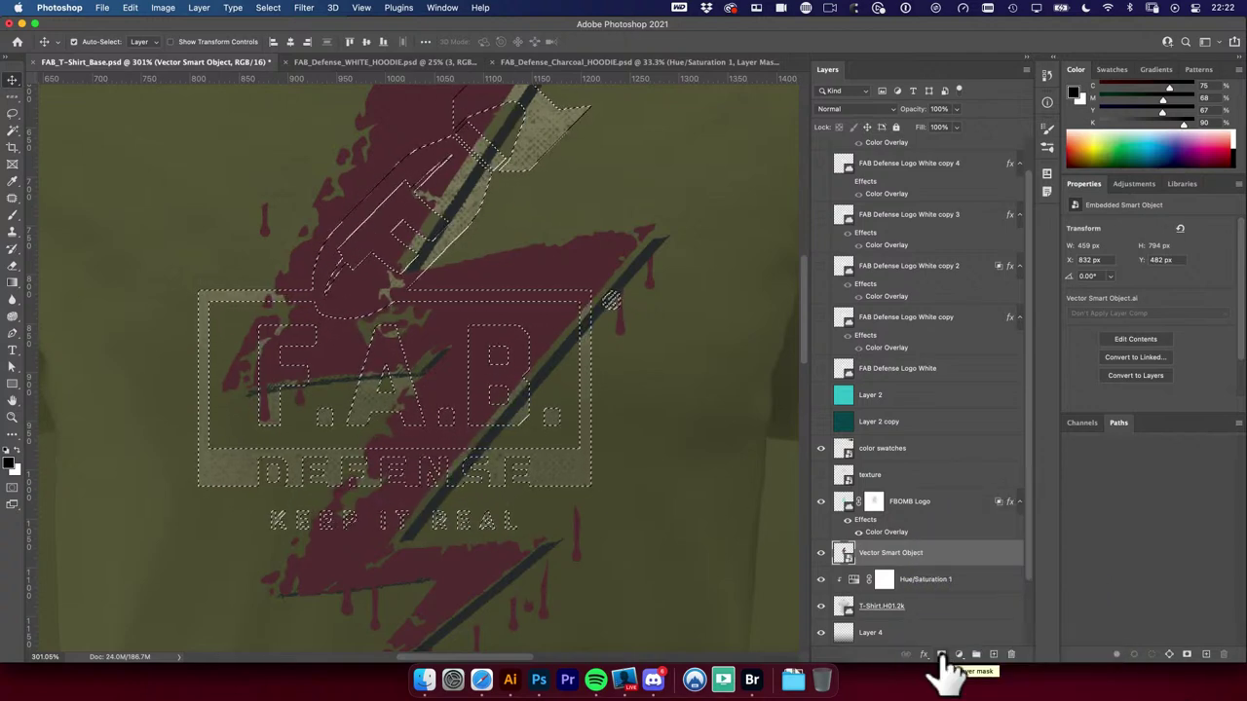
{"action": "left_click", "coordinate": [941, 655]}
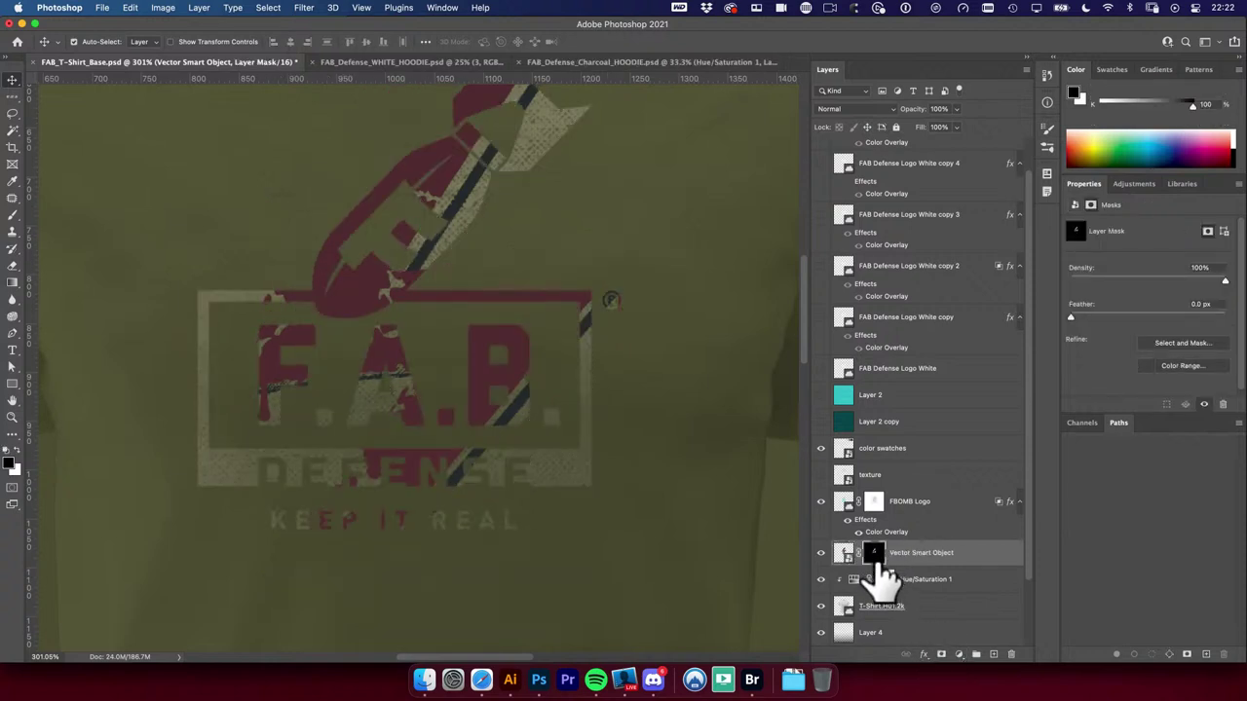
{"action": "left_click_drag", "start_coordinate": [882, 574], "coordinate": [823, 570]}
{"action": "left_click", "coordinate": [974, 507]}
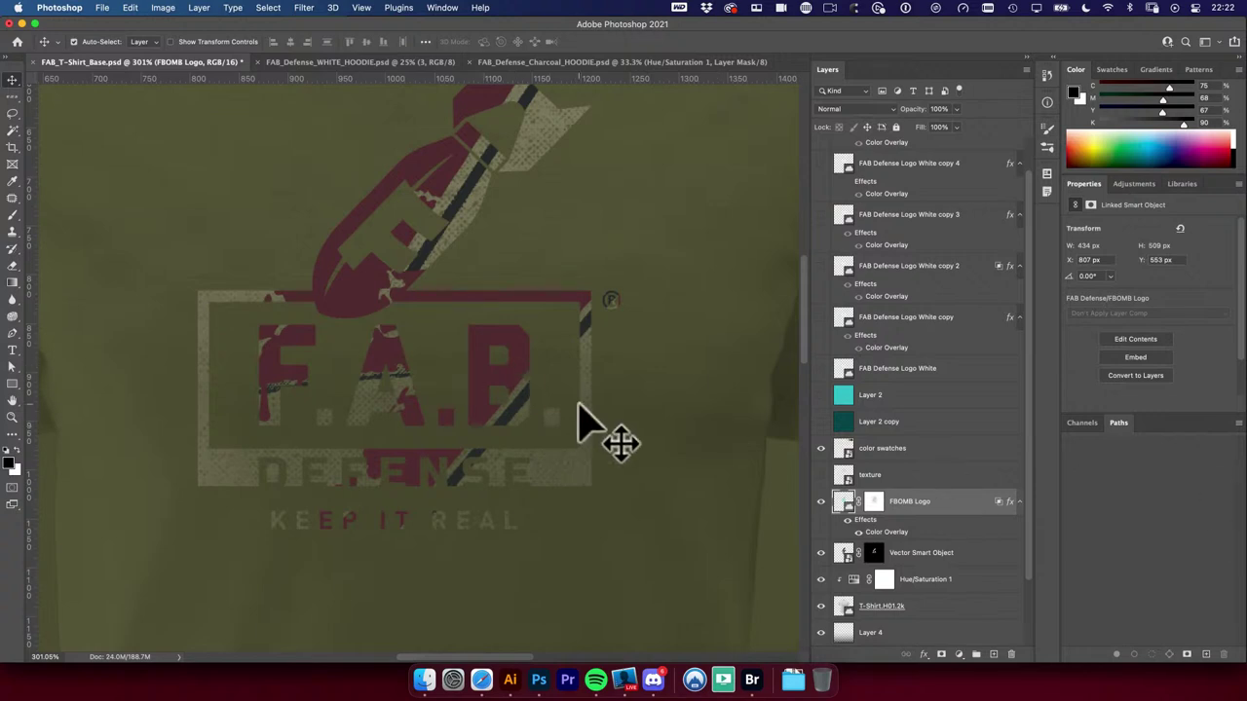
{"action": "left_click", "coordinate": [844, 552]}
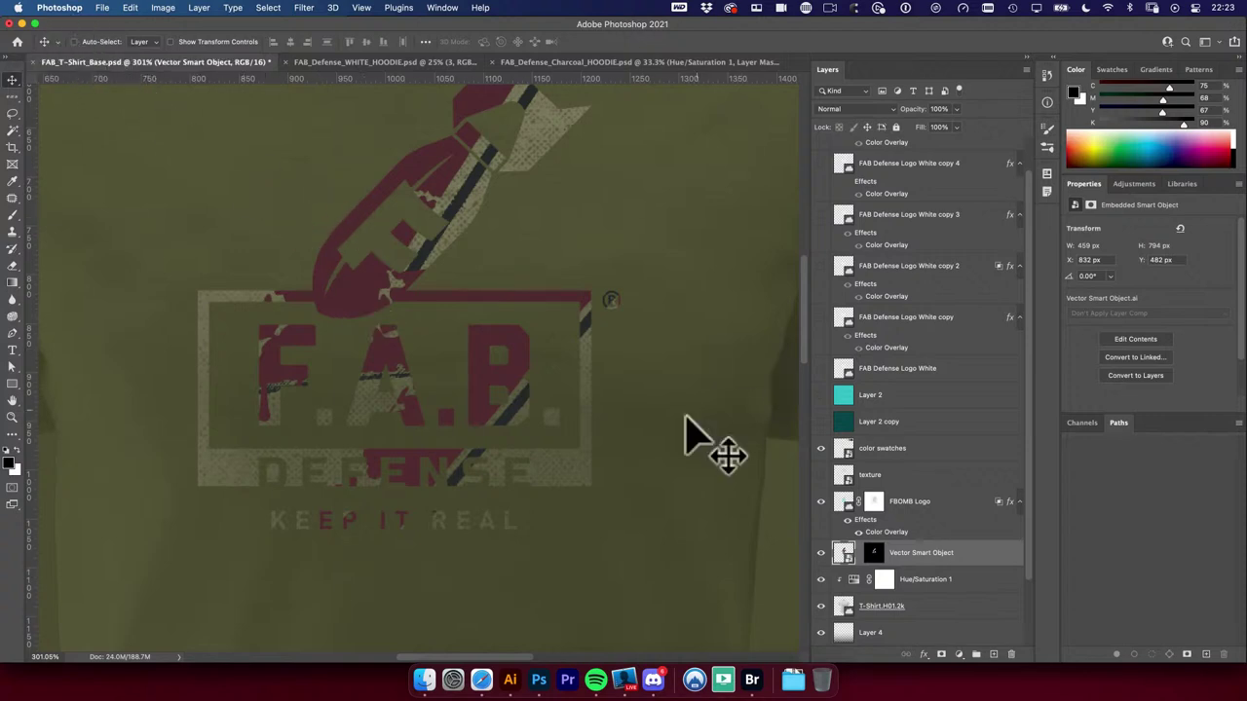
{"action": "left_click", "coordinate": [123, 347]}
{"action": "mouse_move", "coordinate": [122, 347]}
{"action": "left_mouse_down"}
{"action": "mouse_move", "coordinate": [152, 406]}
{"action": "mouse_move", "coordinate": [267, 418]}
{"action": "mouse_move", "coordinate": [295, 347]}
{"action": "mouse_move", "coordinate": [168, 297]}
{"action": "mouse_move", "coordinate": [56, 334]}
{"action": "mouse_move", "coordinate": [130, 340]}
{"action": "left_mouse_up"}
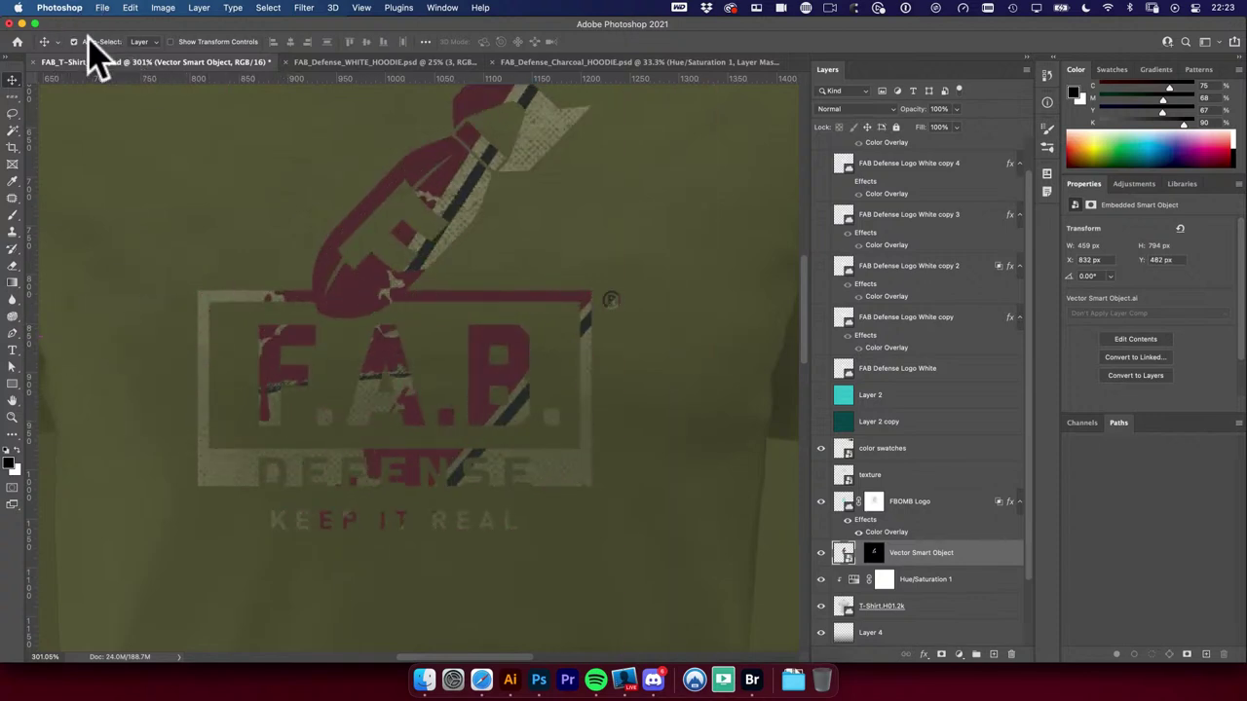
{"action": "left_click", "coordinate": [256, 293]}
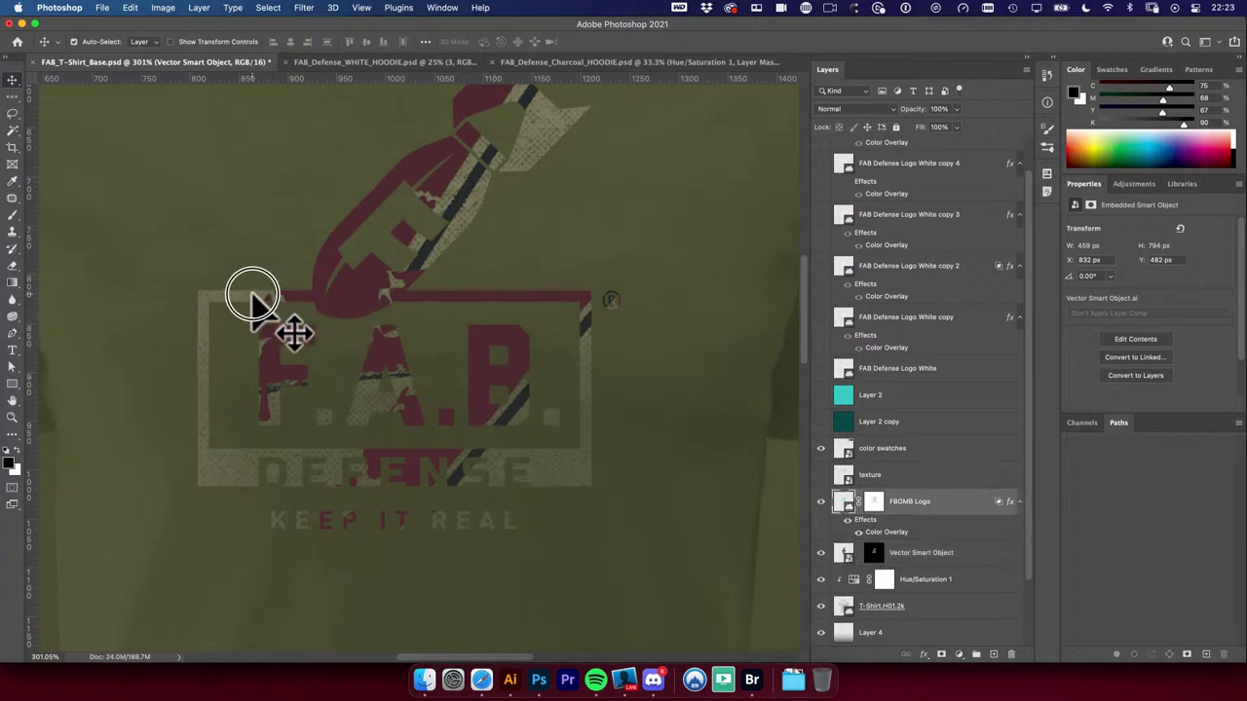
{"action": "left_click", "coordinate": [536, 346]}
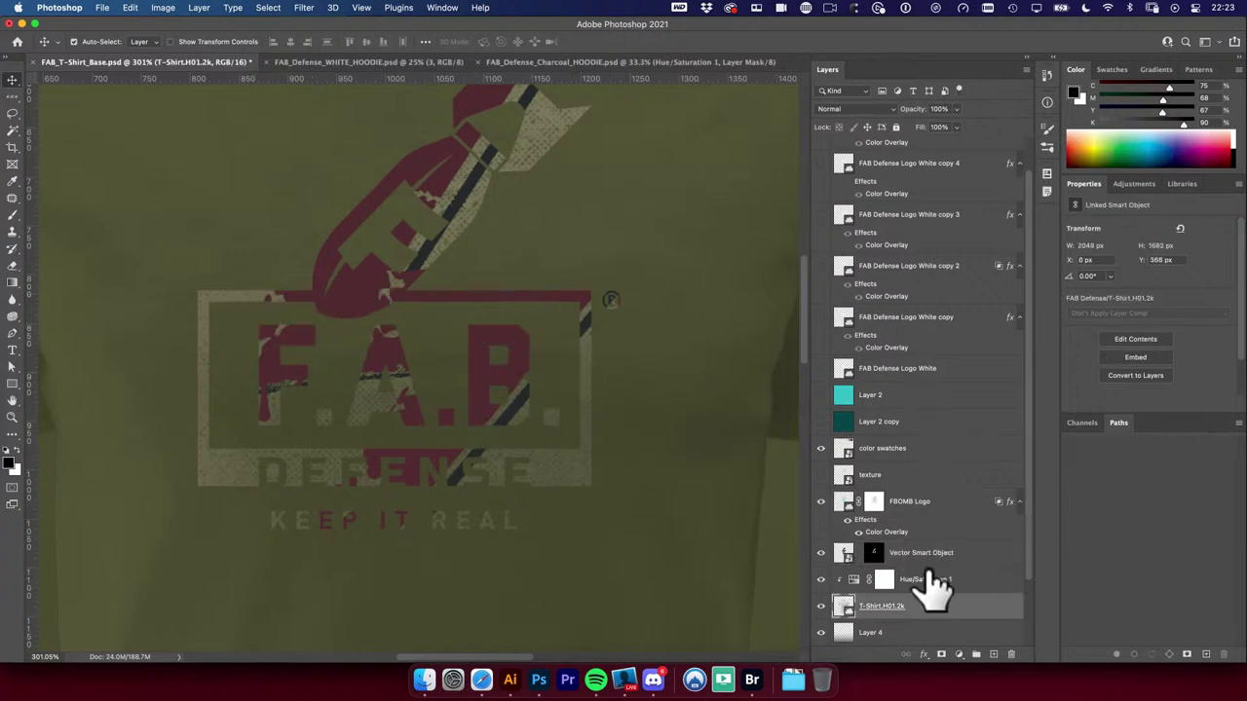
{"action": "left_click", "coordinate": [600, 232]}
{"action": "left_click", "coordinate": [447, 158]}
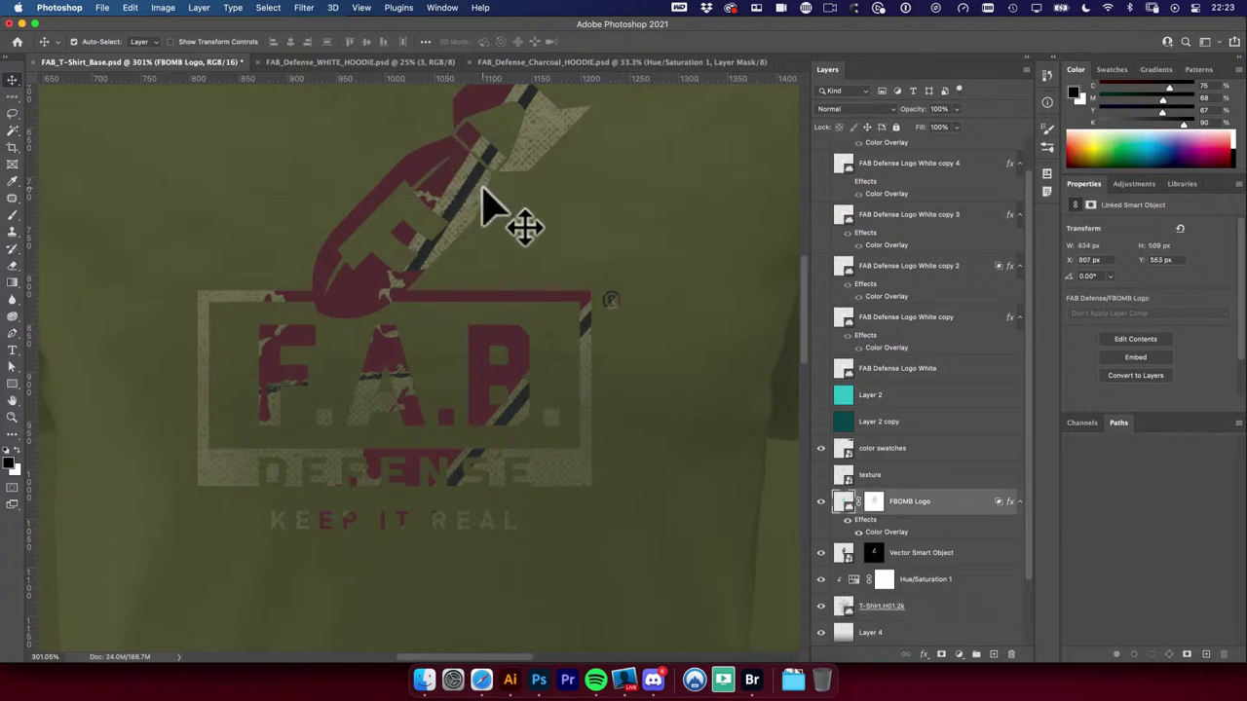
{"action": "left_click", "coordinate": [844, 563]}
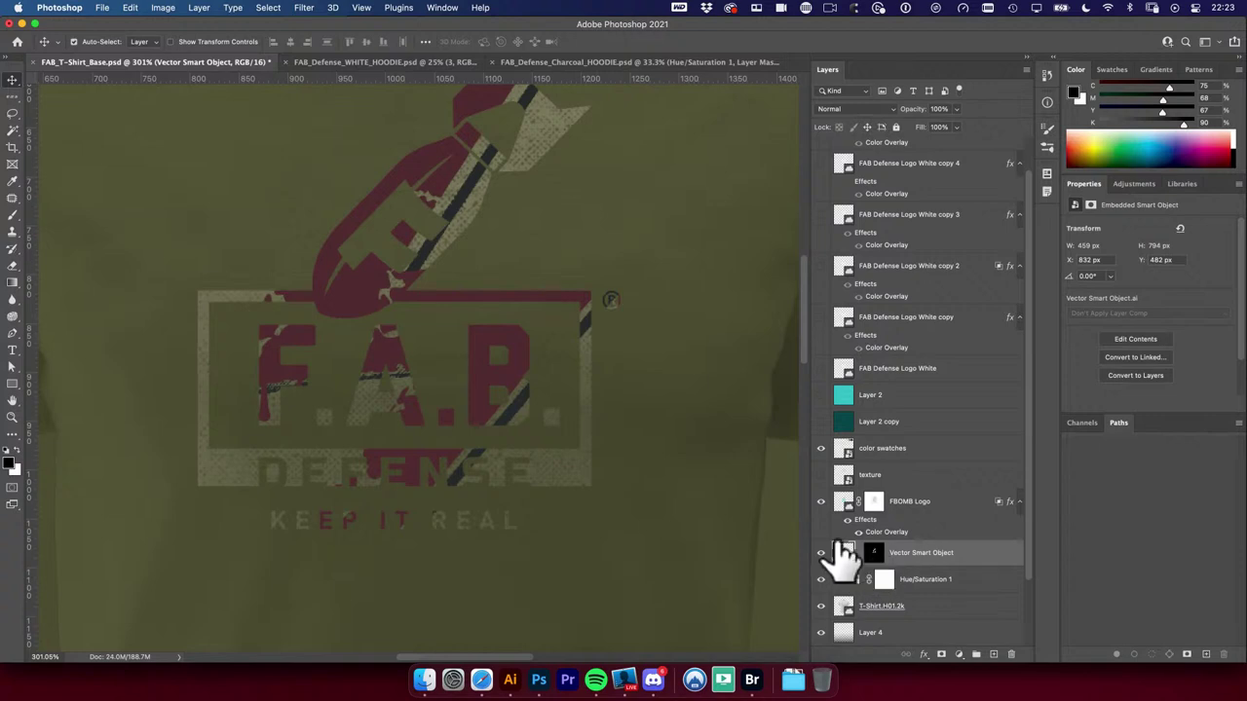
{"action": "key", "text": "super"}
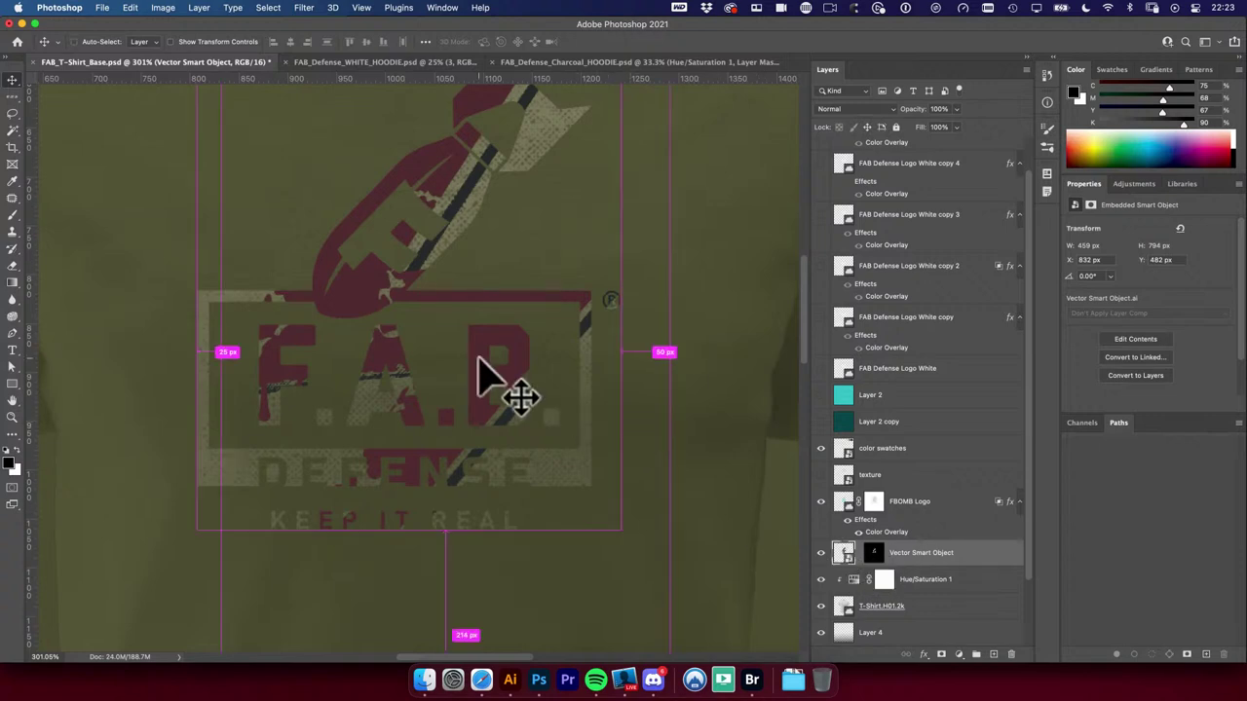
Step: Move the texture left and up inside the F.A.B. logo
{"action": "left_click", "coordinate": [245, 379]}
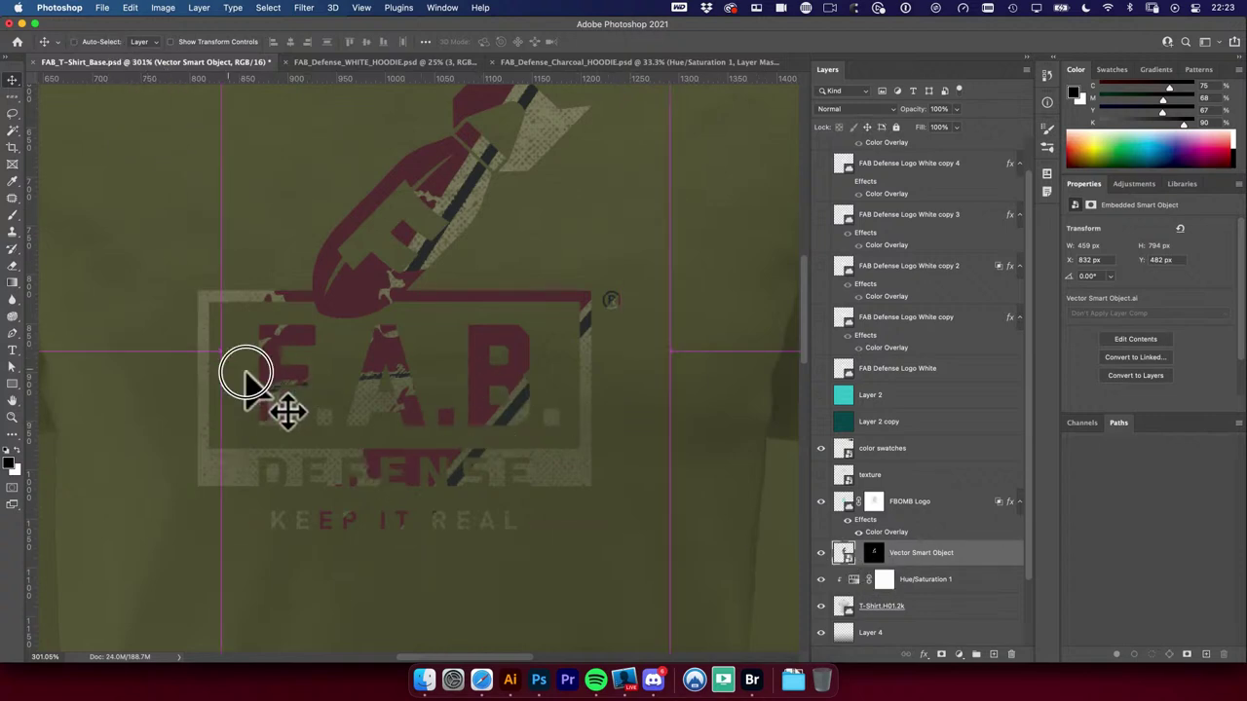
{"action": "mouse_move", "coordinate": [245, 379]}
{"action": "left_mouse_down"}
{"action": "mouse_move", "coordinate": [354, 382]}
{"action": "mouse_move", "coordinate": [213, 346]}
{"action": "mouse_move", "coordinate": [254, 361]}
{"action": "left_mouse_up"}
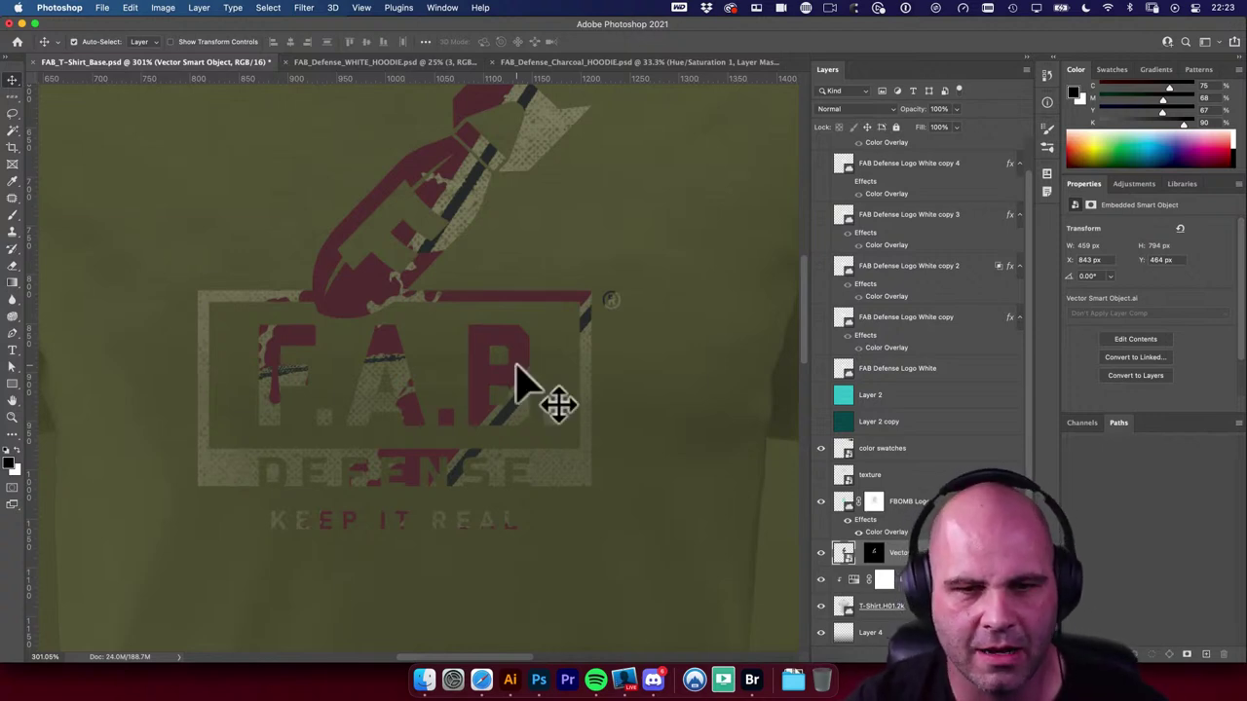
{"action": "left_click_drag", "start_coordinate": [423, 348], "coordinate": [463, 211]}
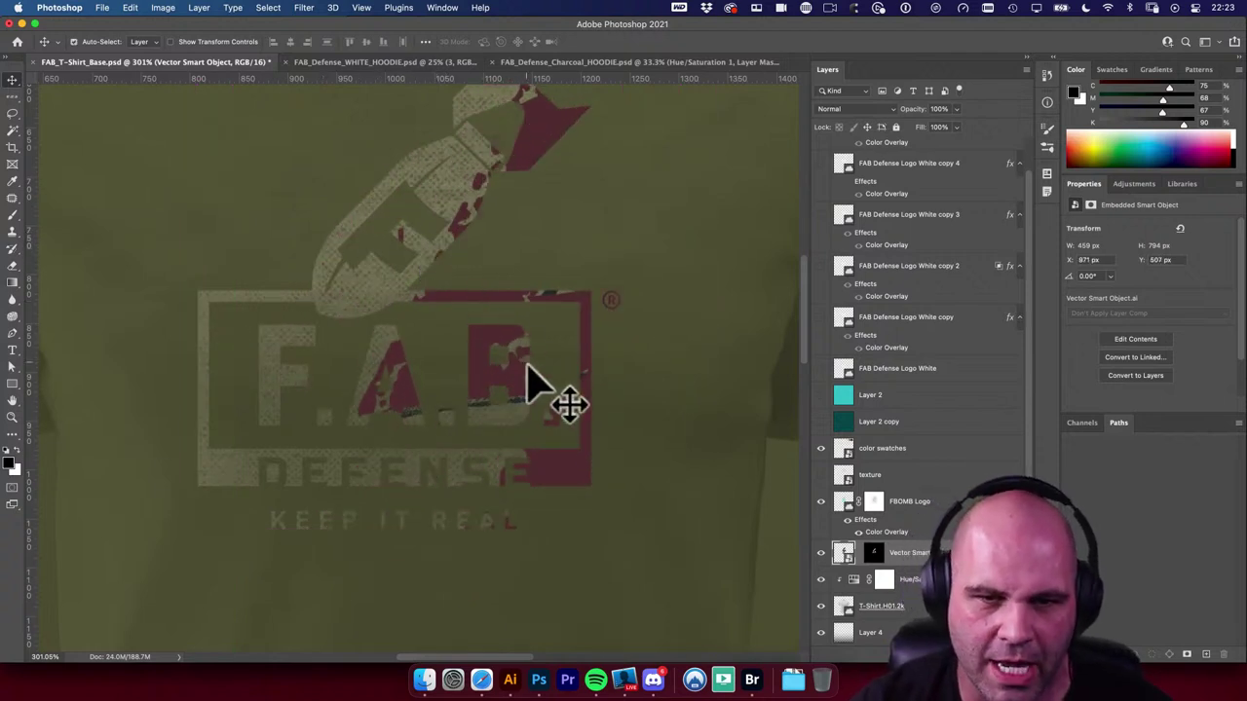
{"action": "scroll", "coordinate": [530, 385], "scroll_direction": "down", "scroll_amount": 6}
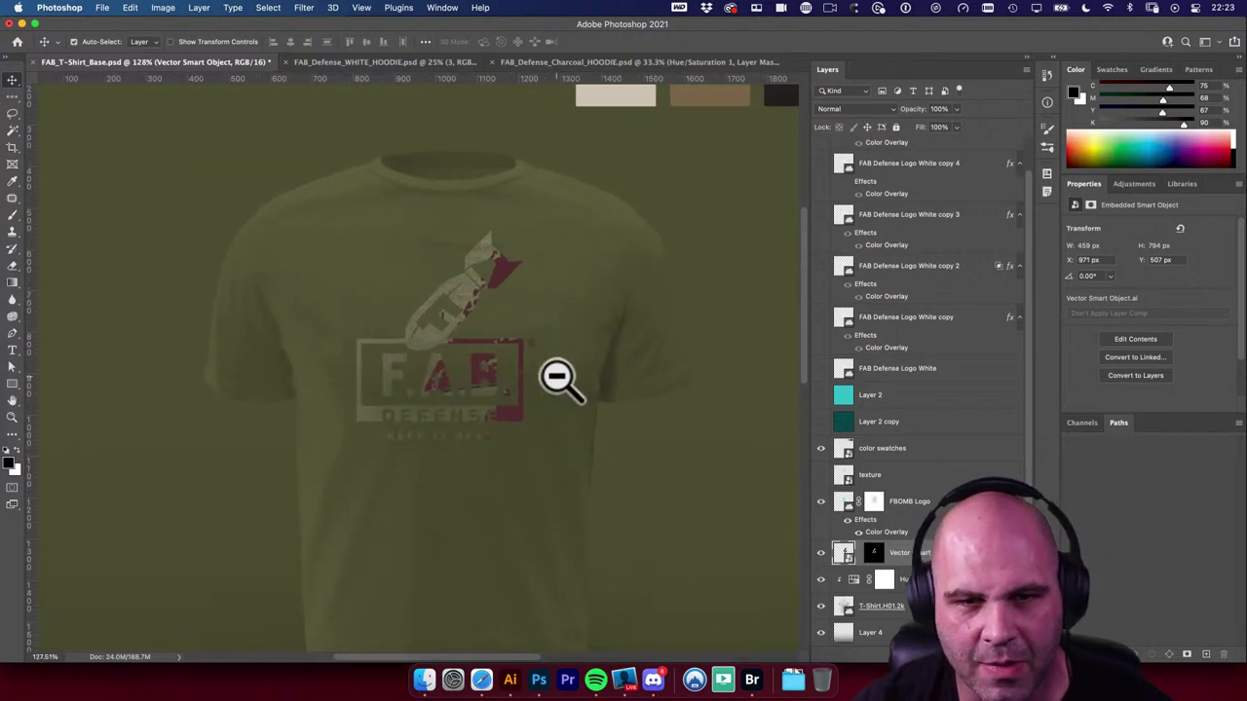
Step: Rotate the texture to 125.23°, enlarge and reposition it over the logo
{"action": "key", "text": "super+t"}
{"action": "left_click_drag", "start_coordinate": [654, 273], "coordinate": [670, 322]}
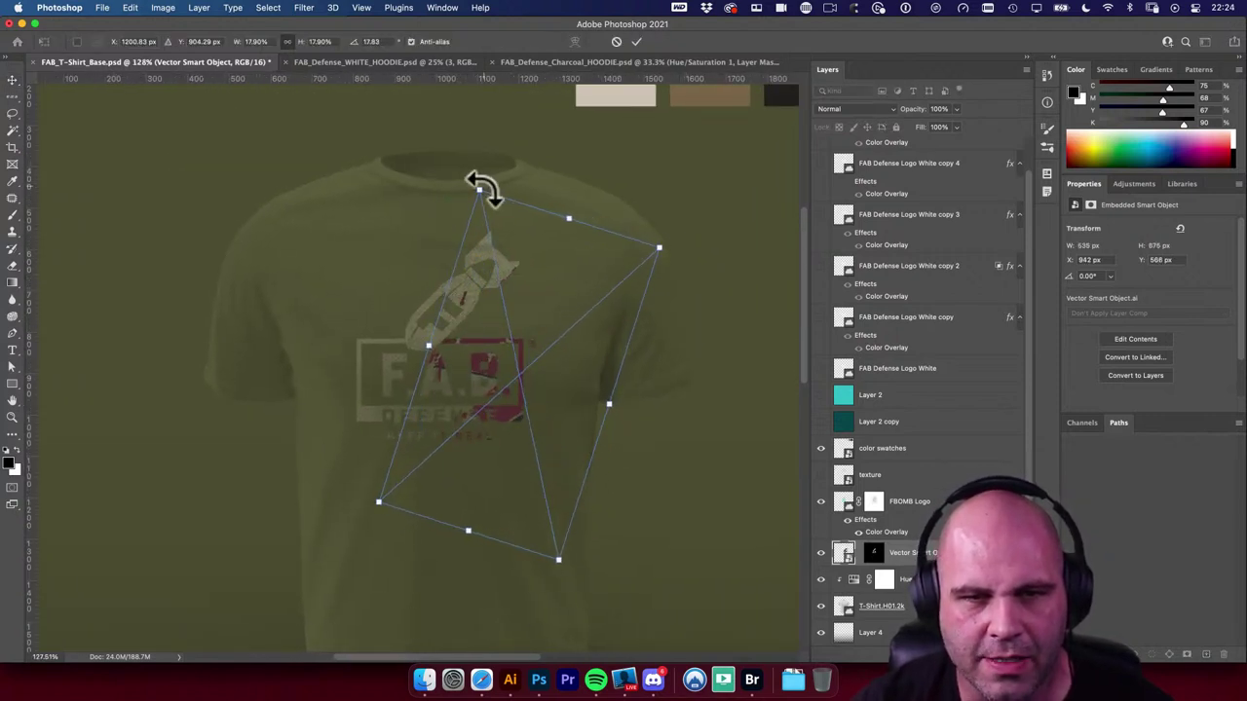
{"action": "left_click_drag", "start_coordinate": [483, 188], "coordinate": [358, 216]}
{"action": "left_click_drag", "start_coordinate": [305, 335], "coordinate": [253, 353]}
{"action": "left_click_drag", "start_coordinate": [412, 376], "coordinate": [467, 324]}
{"action": "key", "text": "Return"}
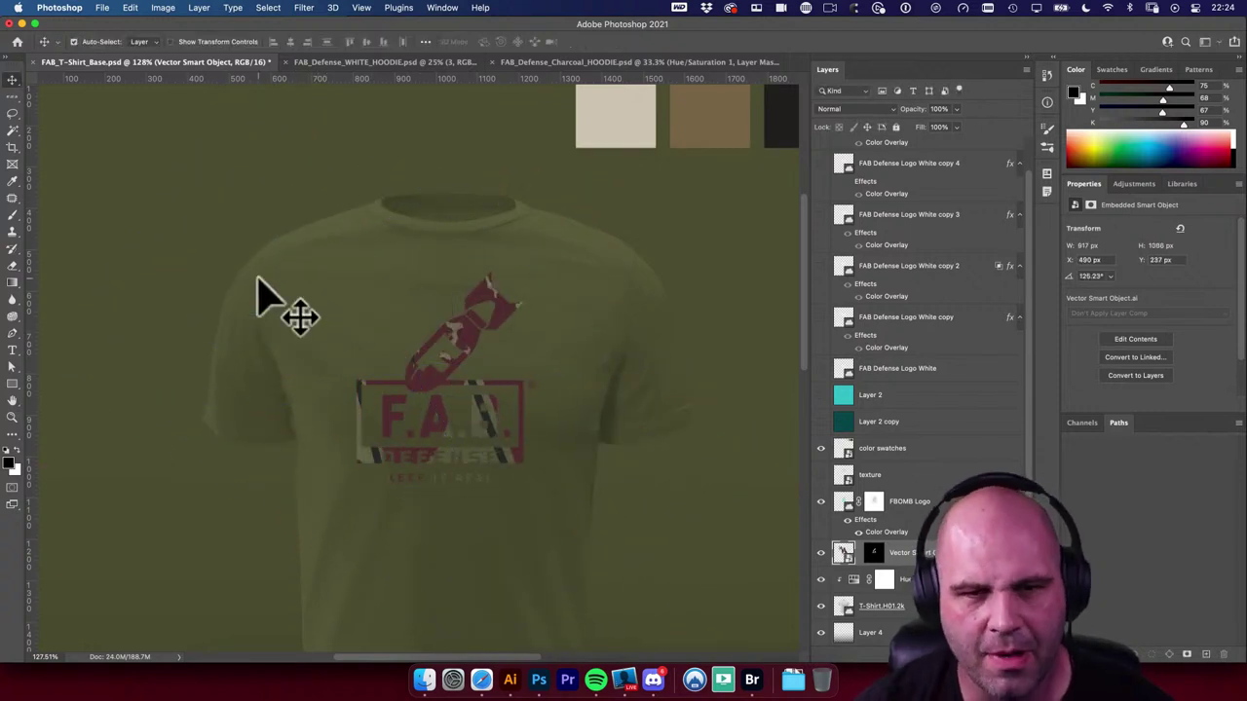
{"action": "left_click_drag", "start_coordinate": [501, 432], "coordinate": [618, 513]}
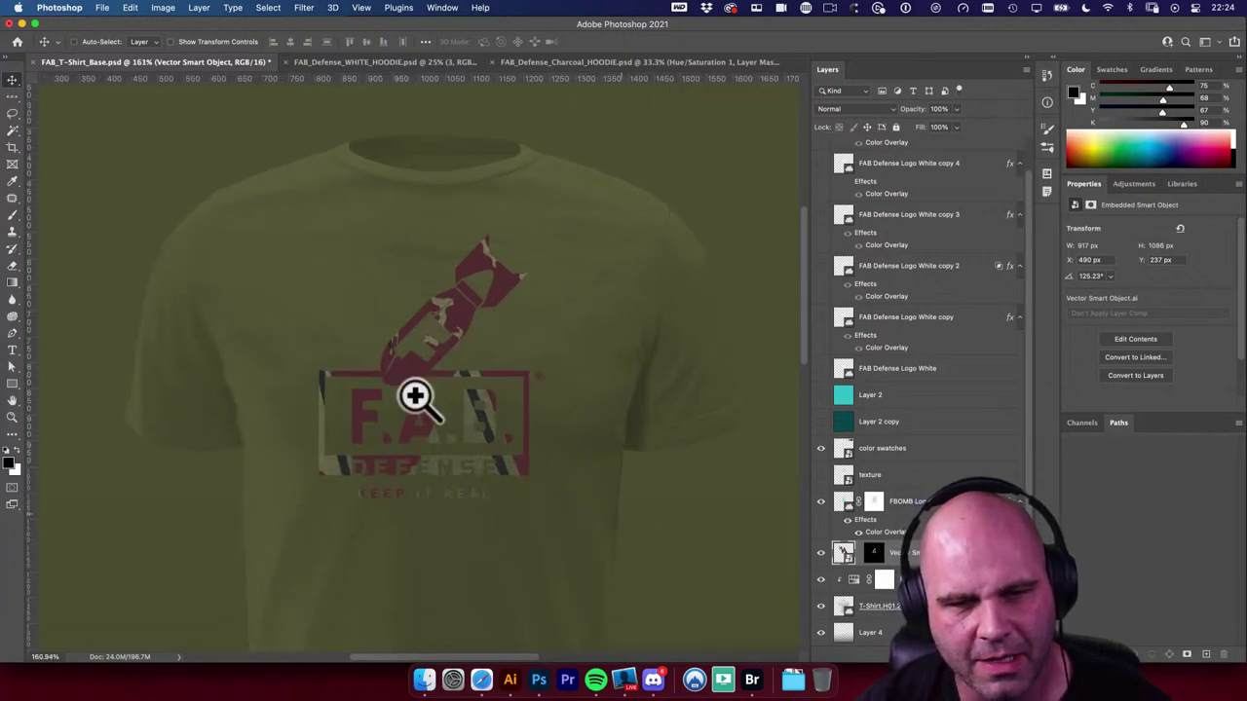
{"action": "left_click_drag", "start_coordinate": [416, 397], "coordinate": [482, 451]}
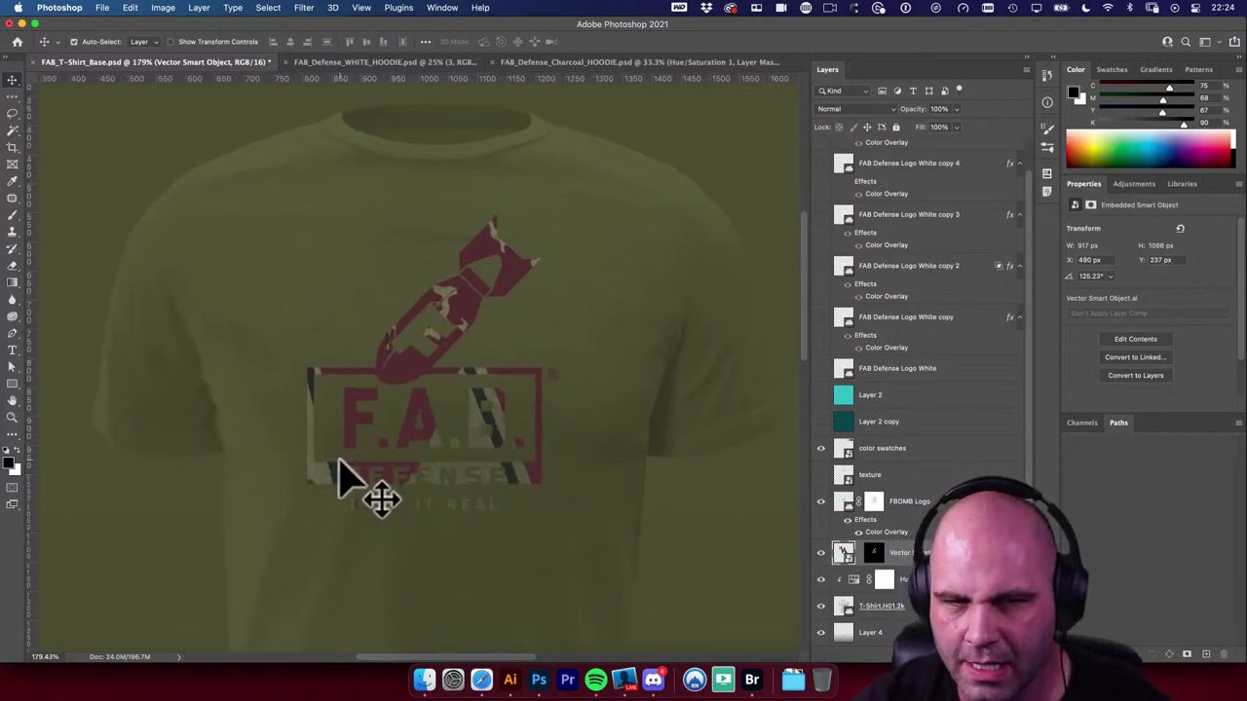
Step: In Illustrator, drag the lightning bolt off the skull artwork to the left
{"action": "left_click", "coordinate": [510, 679]}
{"action": "left_click_drag", "start_coordinate": [454, 404], "coordinate": [127, 390]}
{"action": "left_click_drag", "start_coordinate": [380, 380], "coordinate": [300, 360]}
Step: Delete all dark stripe shapes sharing the bolt shadow's fill and stroke
{"action": "key", "text": "super+shift+a"}
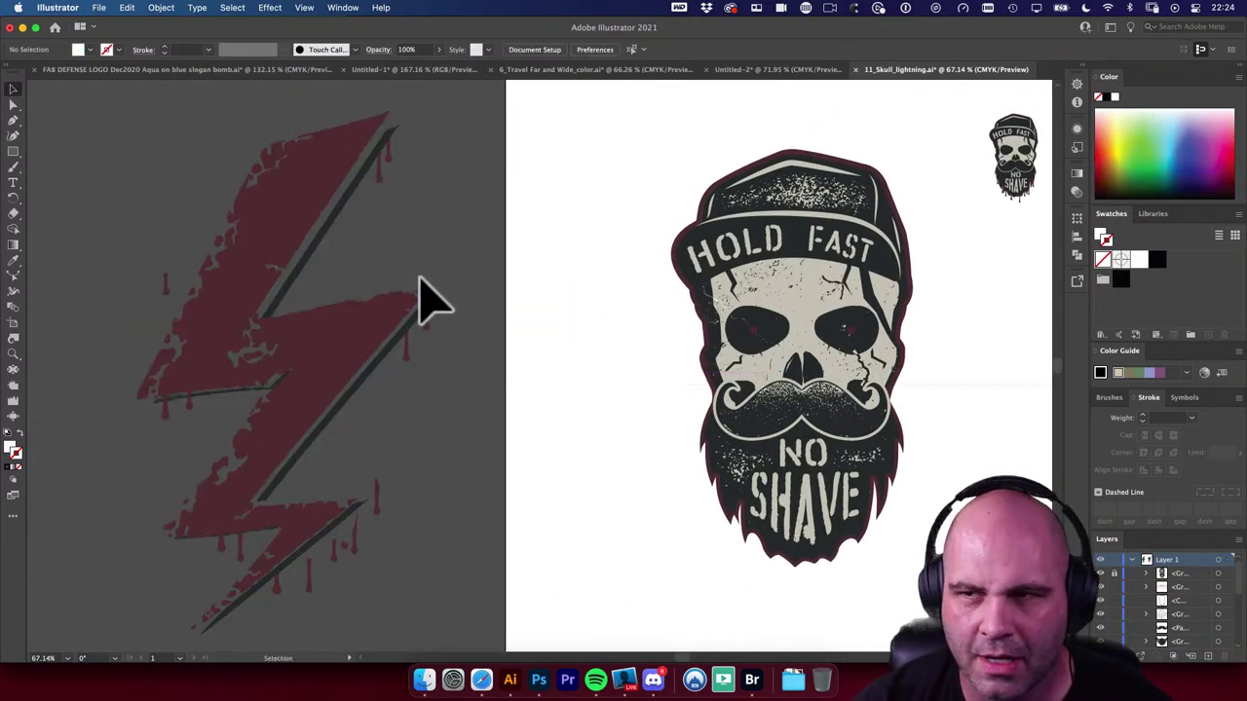
{"action": "key", "text": "a"}
{"action": "left_click", "coordinate": [341, 214]}
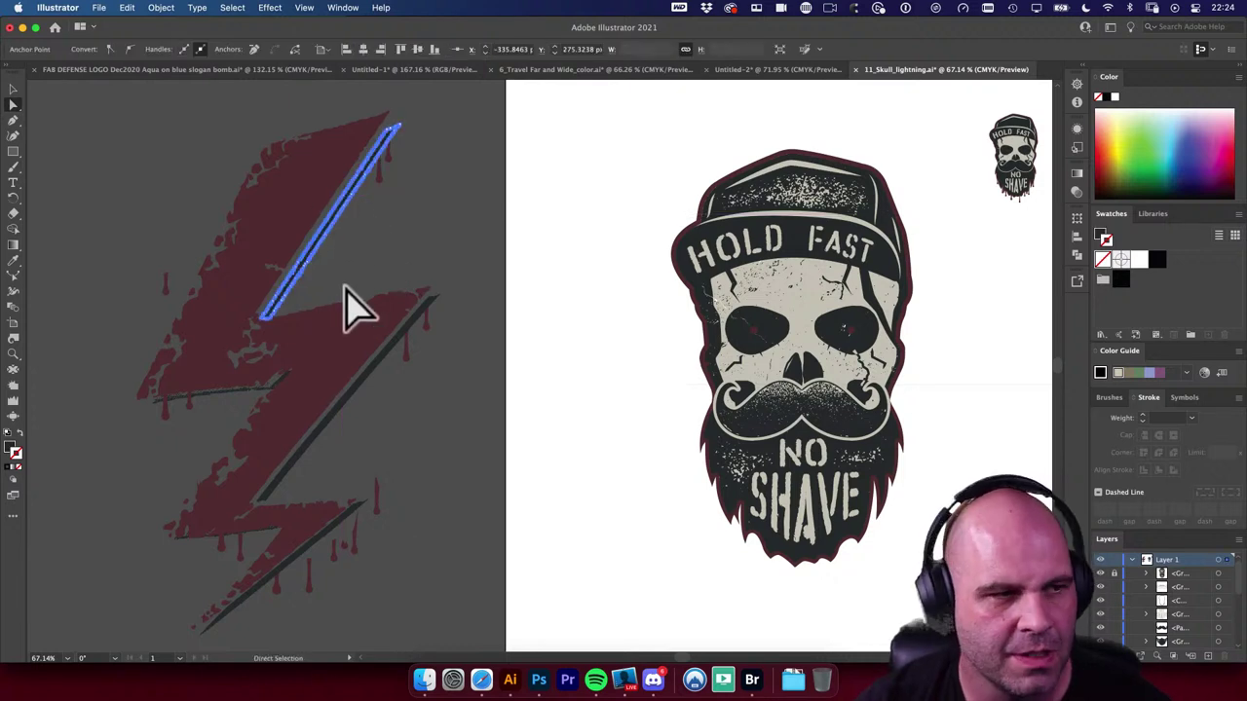
{"action": "left_click", "coordinate": [232, 8]}
{"action": "mouse_move", "coordinate": [238, 142]}
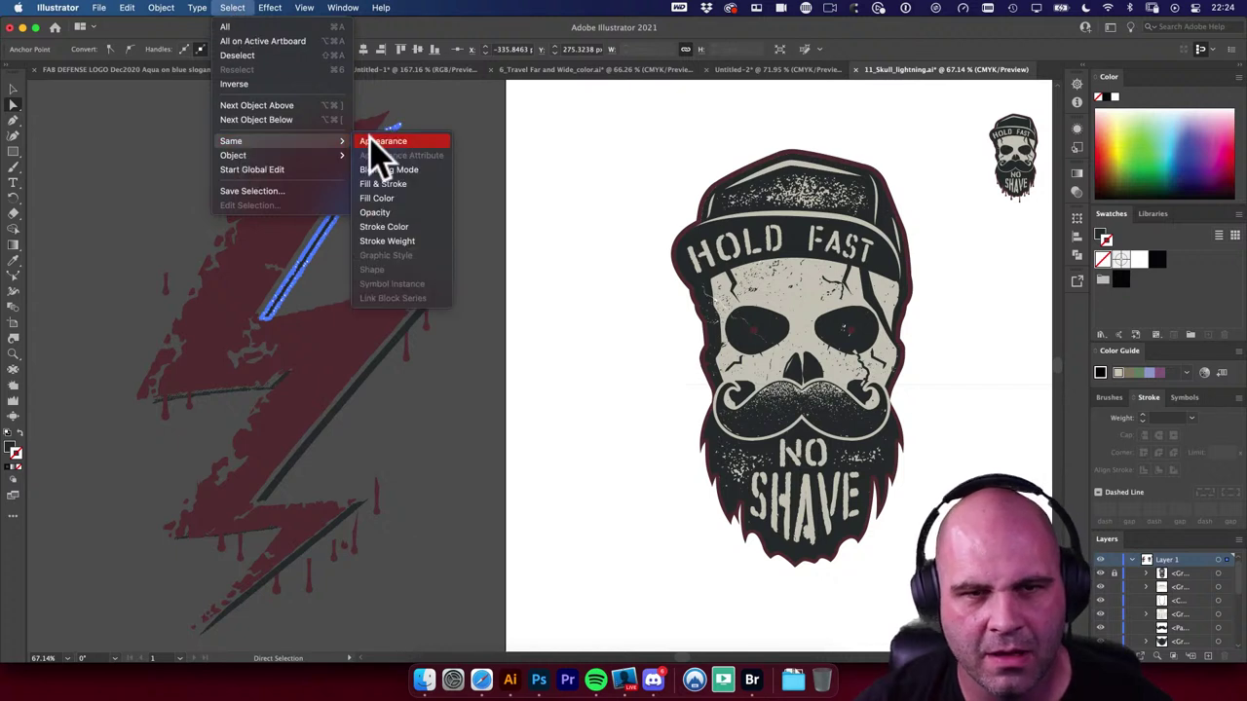
{"action": "left_click", "coordinate": [390, 199]}
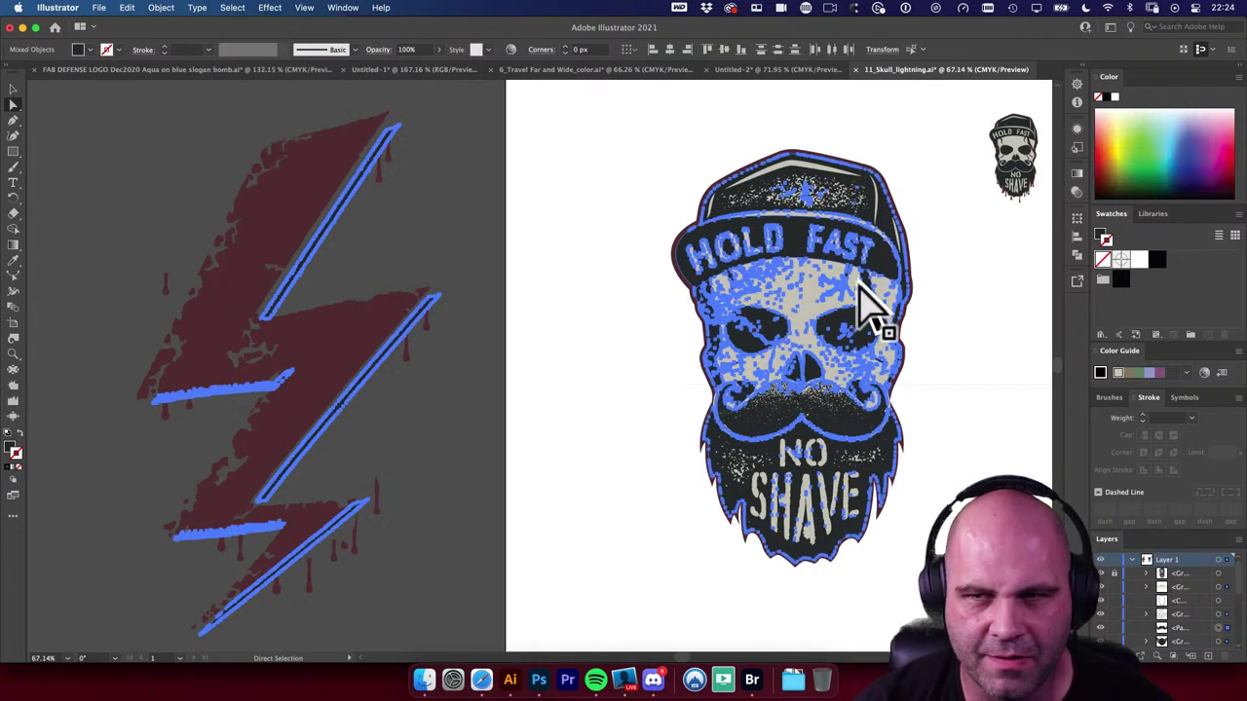
{"action": "key", "text": "Delete"}
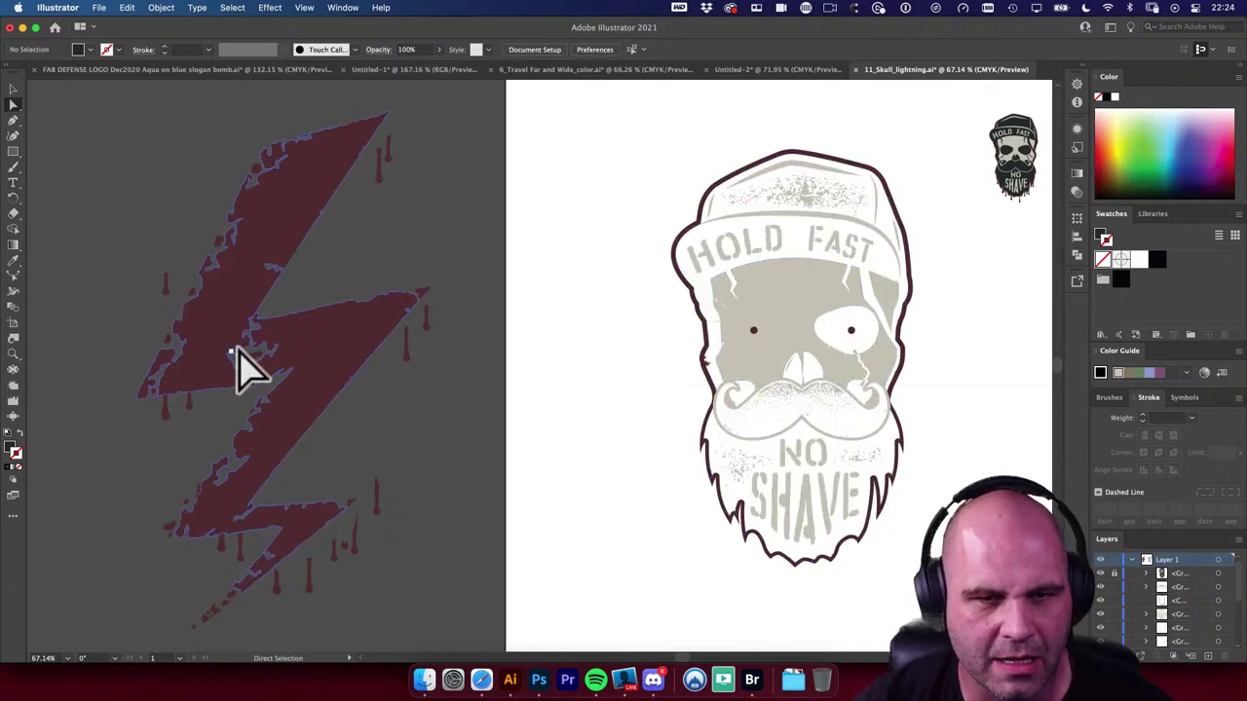
Step: Select and copy the whole plain red bolt, then return to Photoshop
{"action": "key", "text": "v"}
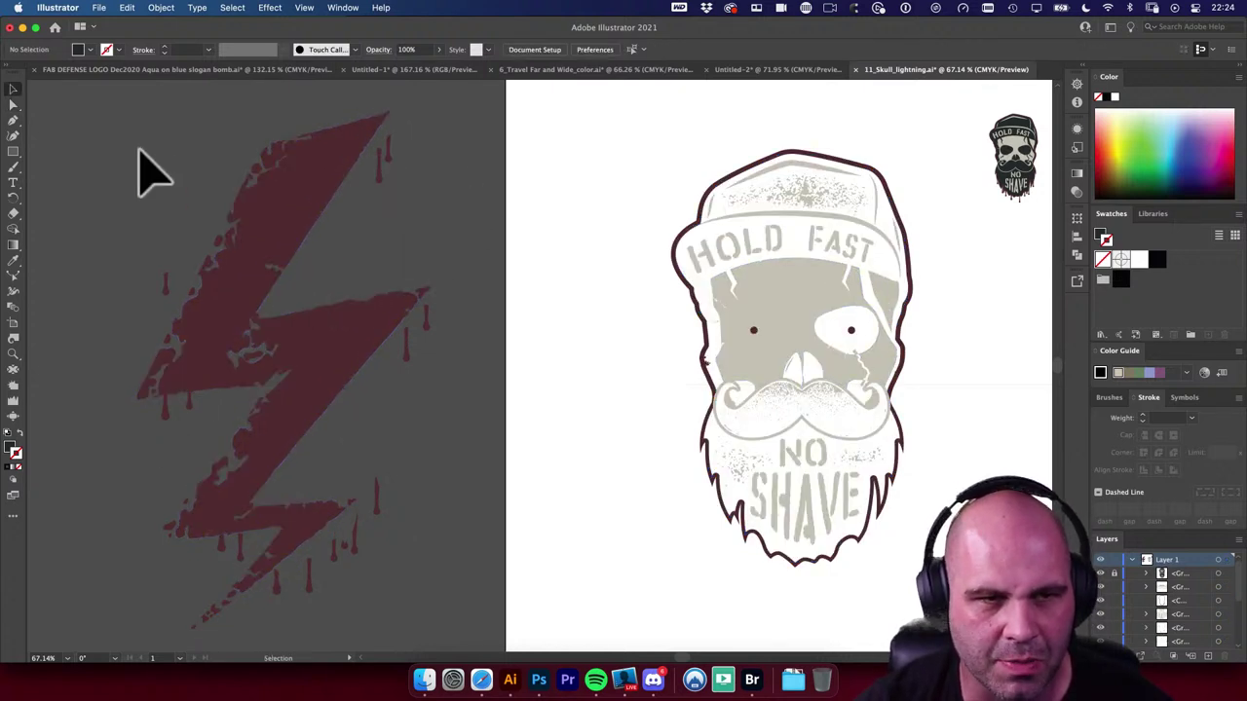
{"action": "key", "text": "super+a"}
{"action": "key", "text": "a"}
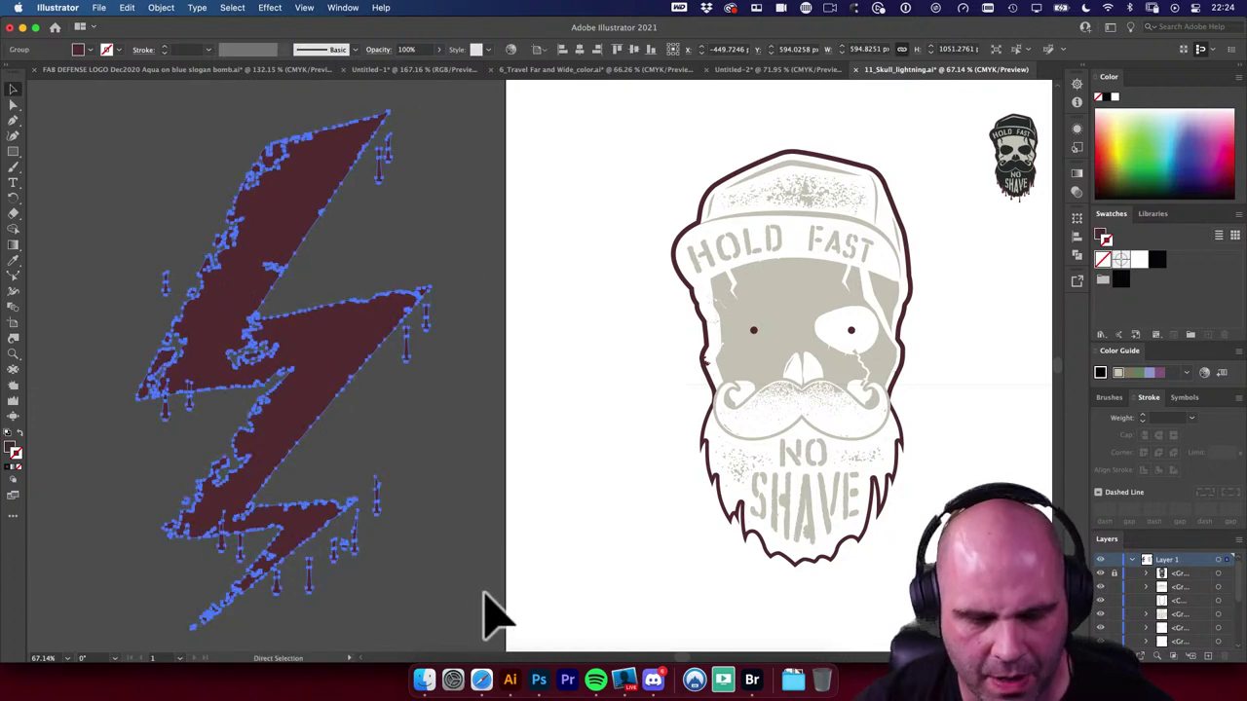
{"action": "key", "text": "v"}
{"action": "left_click", "coordinate": [538, 679]}
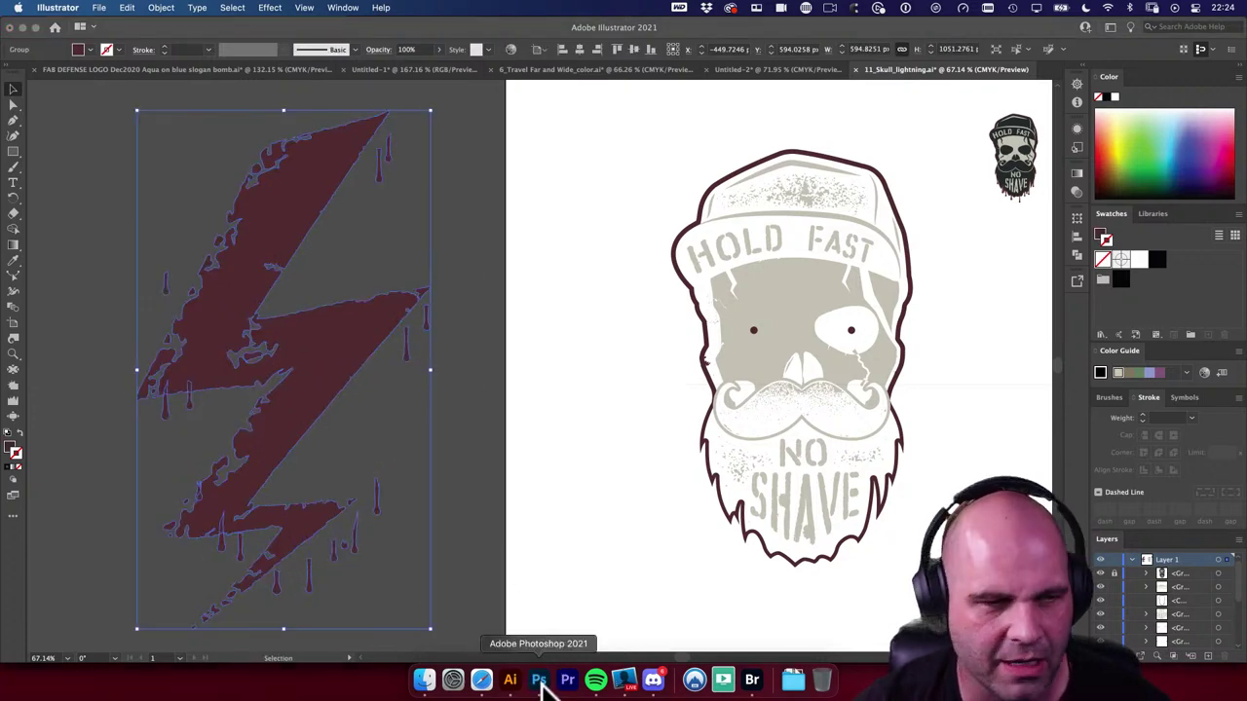
Step: Paste the plain red bolt as a Smart Object and give it the texture layer's logo mask
{"action": "key", "text": "super+v"}
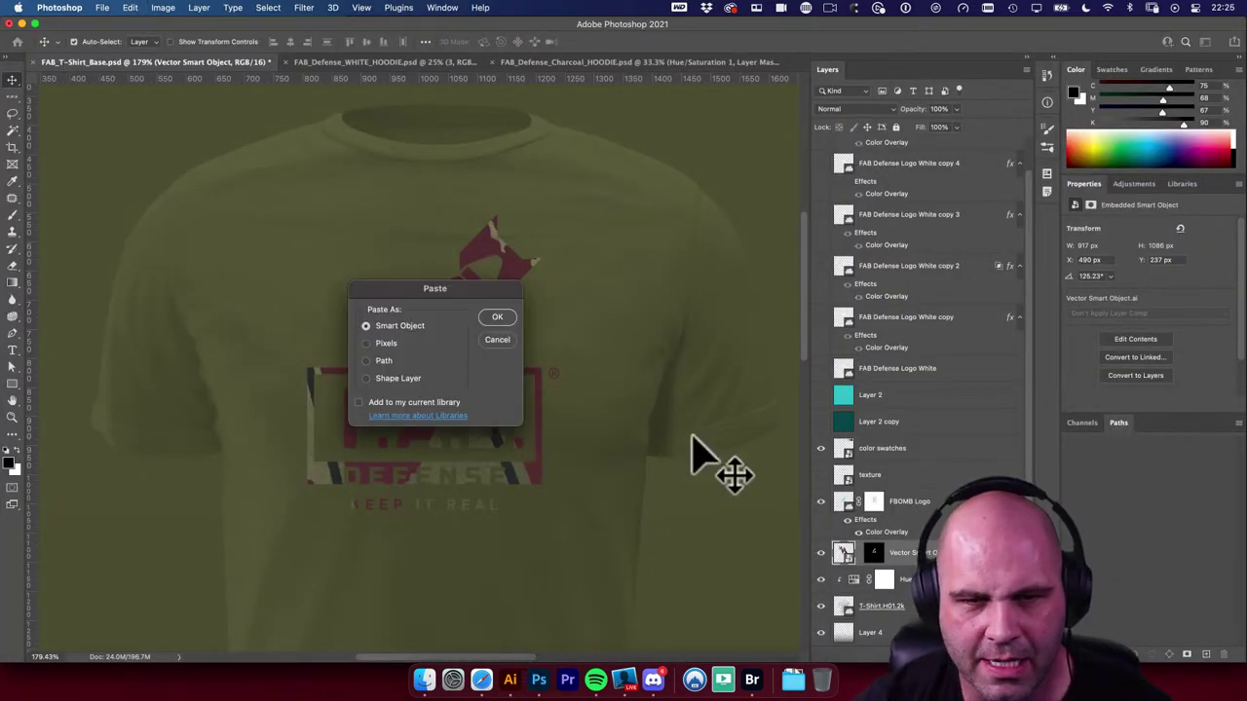
{"action": "left_click", "coordinate": [502, 325]}
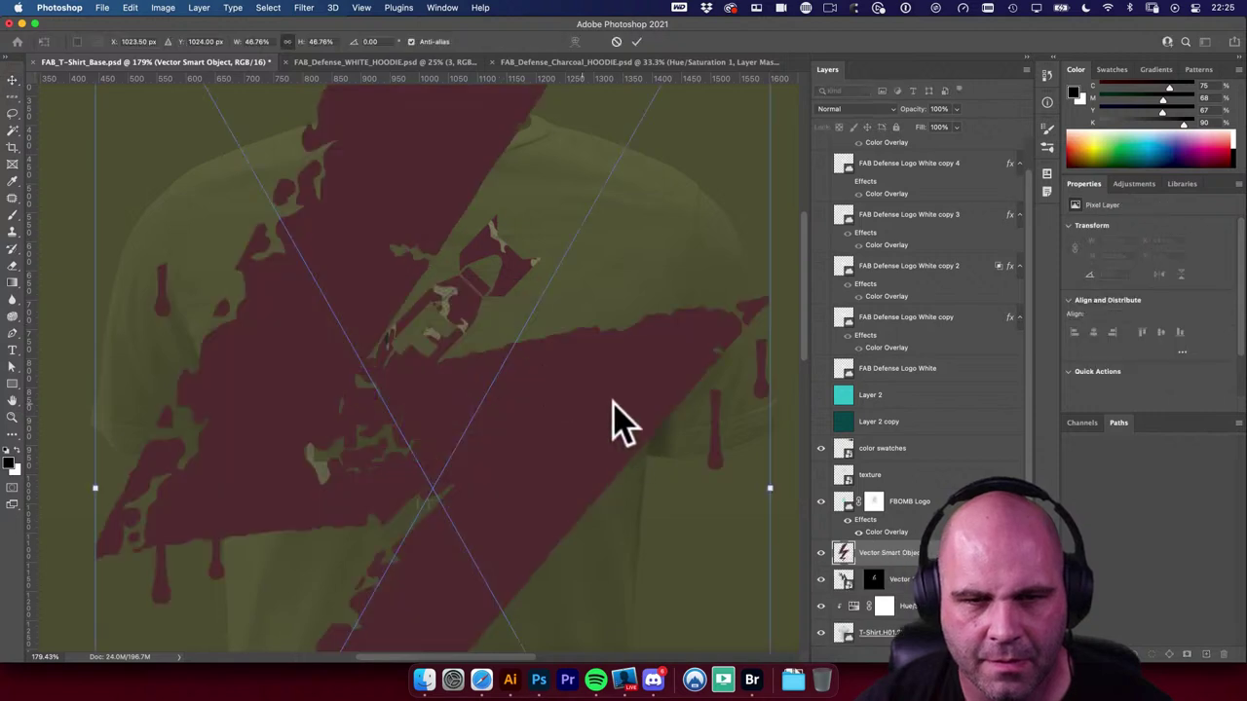
{"action": "scroll", "coordinate": [584, 409], "scroll_direction": "down", "scroll_amount": 2}
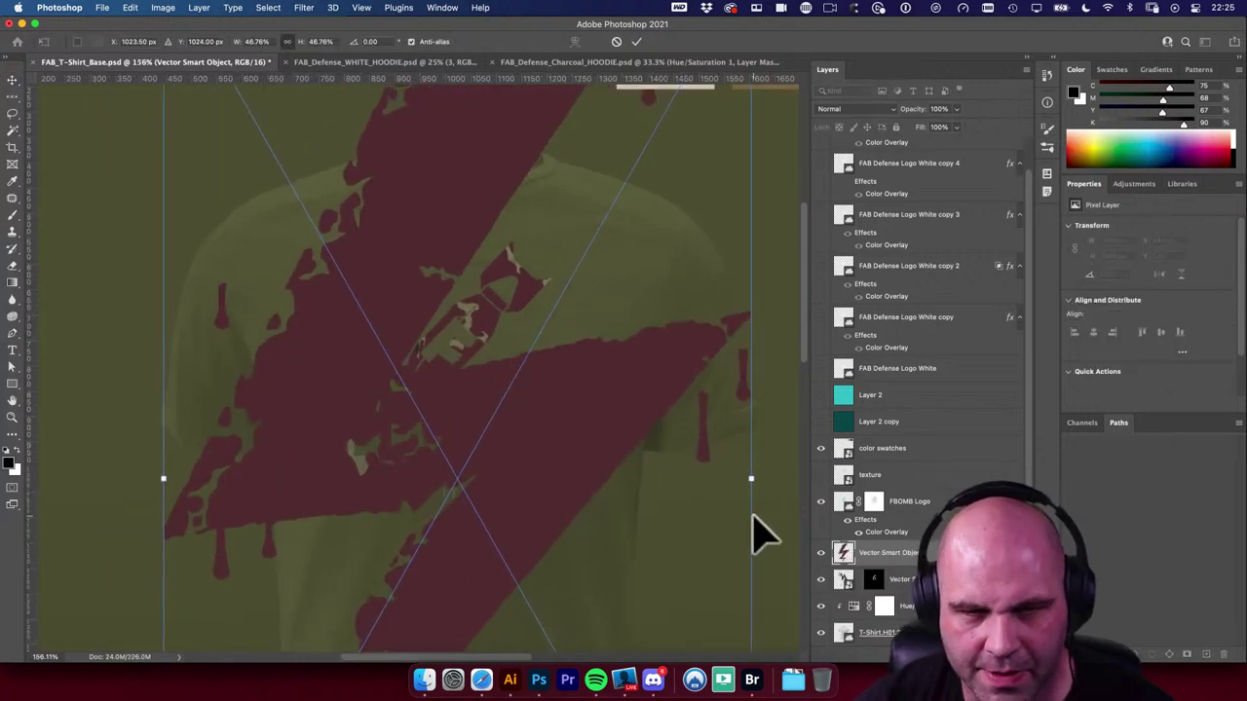
{"action": "key", "text": "Return"}
{"action": "left_click", "coordinate": [876, 581]}
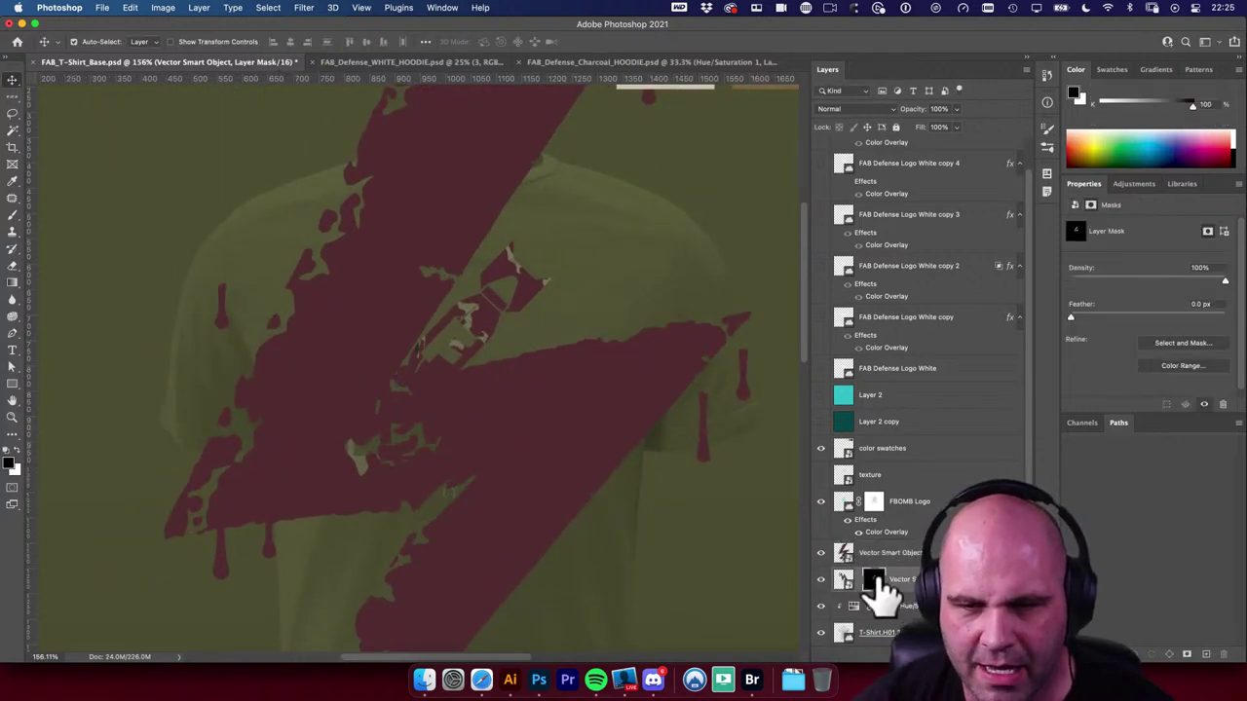
{"action": "left_click_drag", "start_coordinate": [877, 581], "coordinate": [886, 557]}
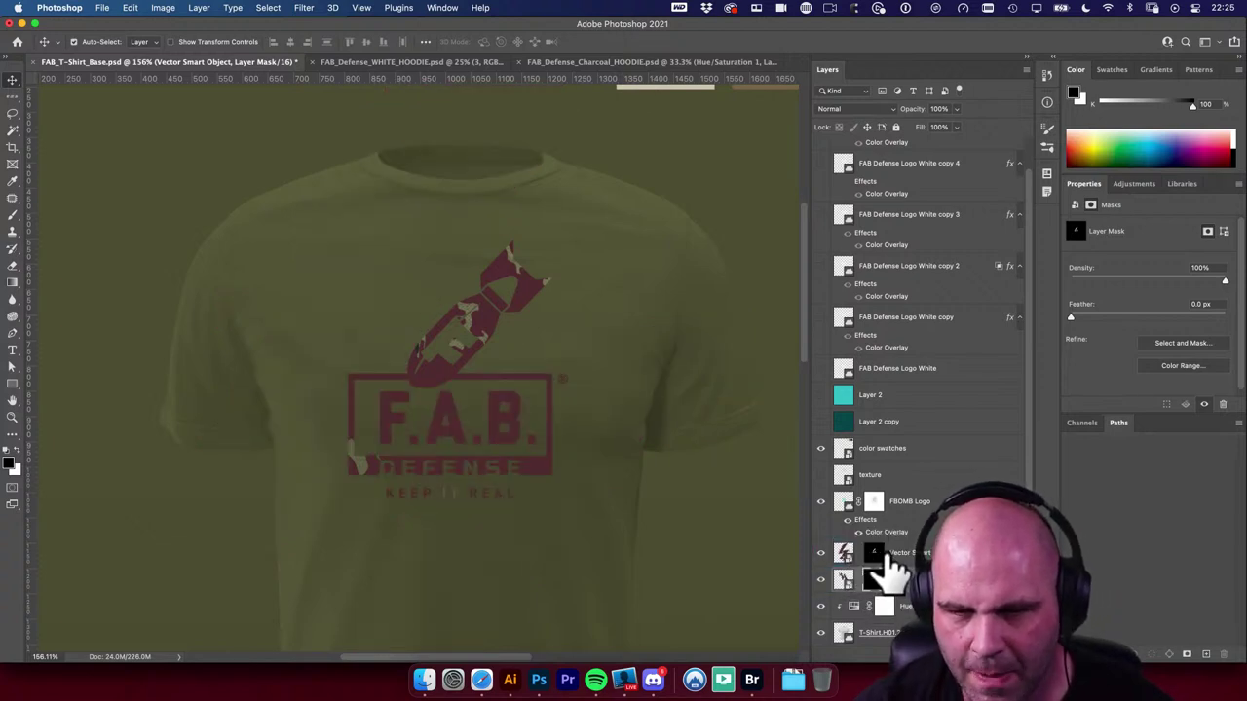
{"action": "left_click", "coordinate": [821, 581]}
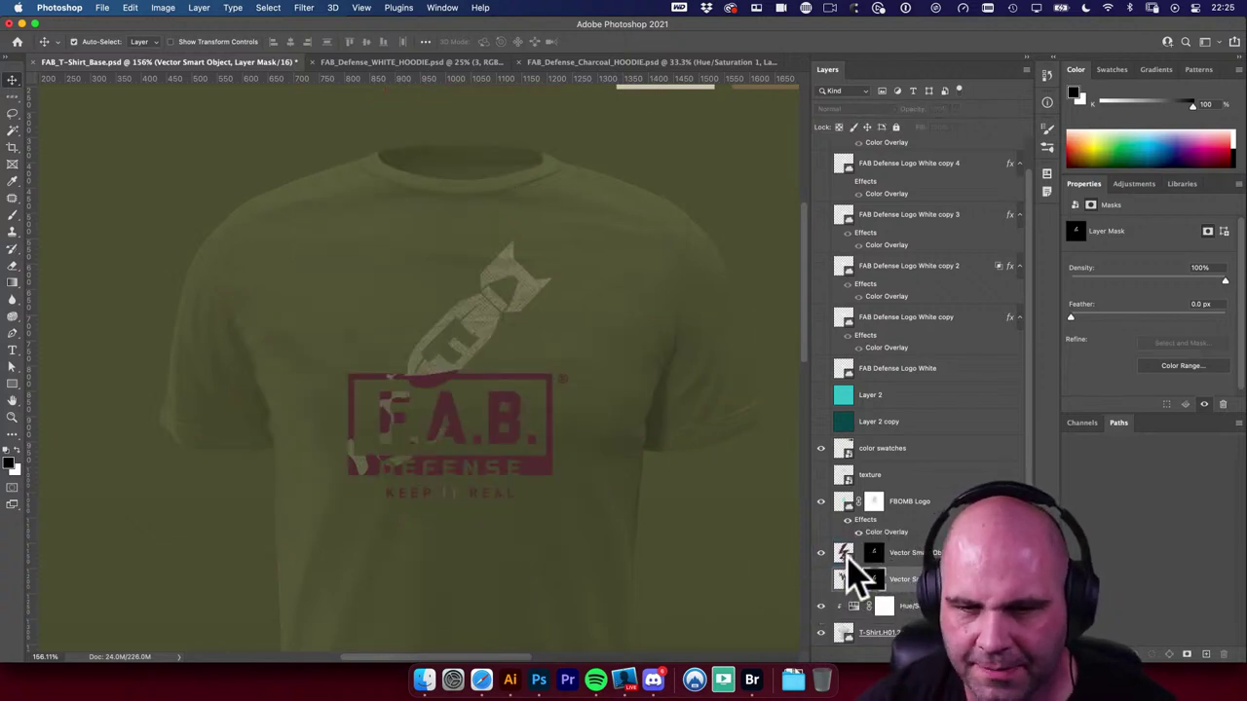
Step: Offset the red logo copy up-right of the light logo and rotate it 12.21°
{"action": "left_click", "coordinate": [843, 552]}
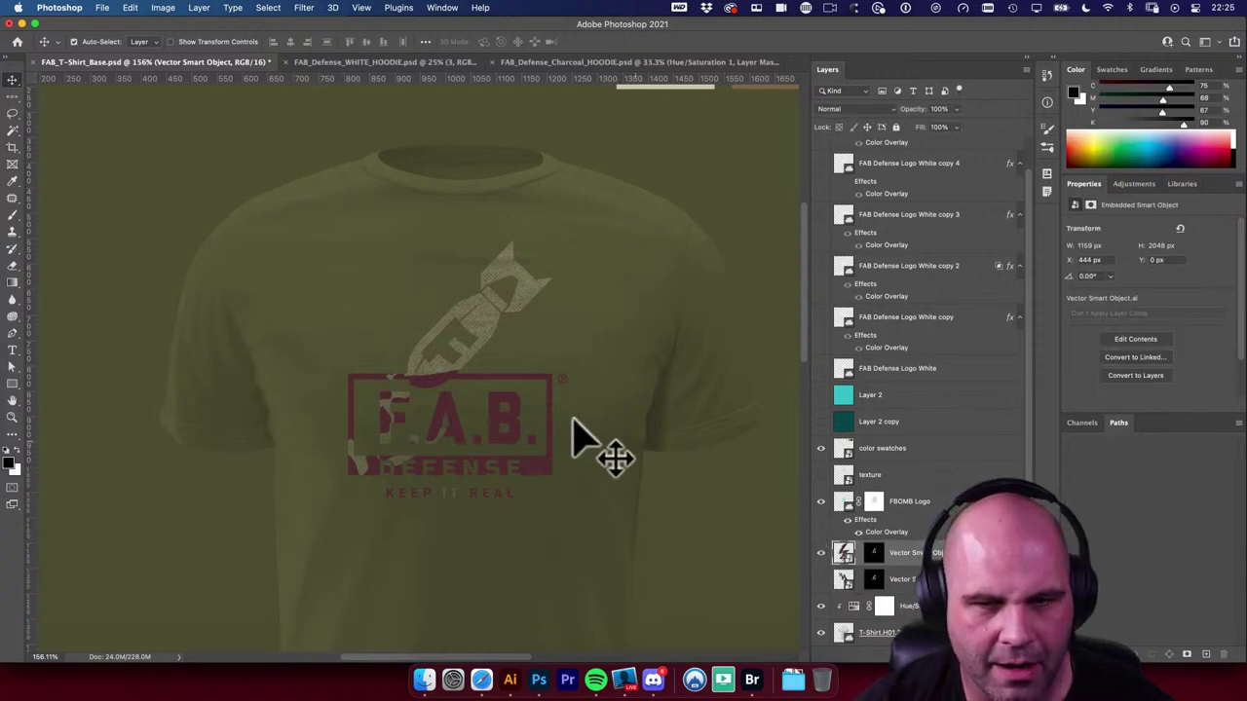
{"action": "left_click_drag", "start_coordinate": [585, 440], "coordinate": [536, 521]}
{"action": "left_click_drag", "start_coordinate": [426, 419], "coordinate": [438, 341]}
{"action": "key", "text": "ctrl+t"}
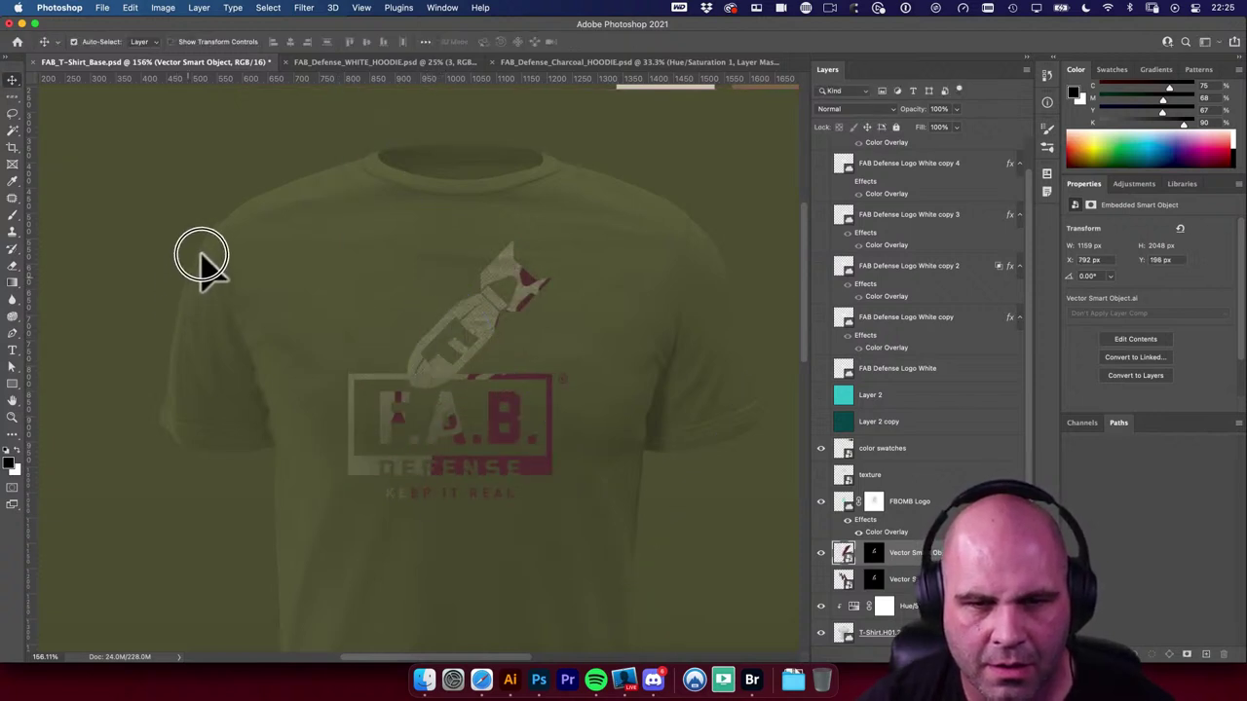
{"action": "left_click_drag", "start_coordinate": [301, 306], "coordinate": [331, 256]}
{"action": "left_click_drag", "start_coordinate": [505, 443], "coordinate": [443, 419]}
{"action": "key", "text": "Return"}
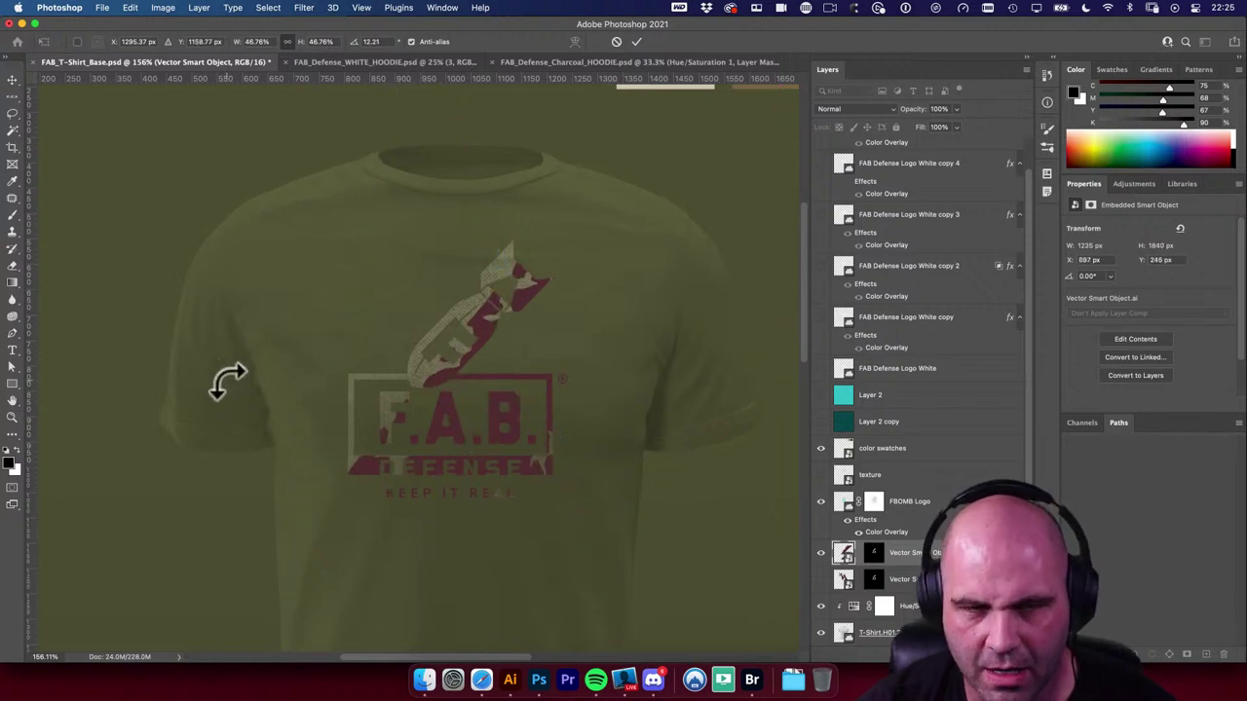
{"action": "scroll", "coordinate": [660, 565], "scroll_direction": "down", "scroll_amount": 5}
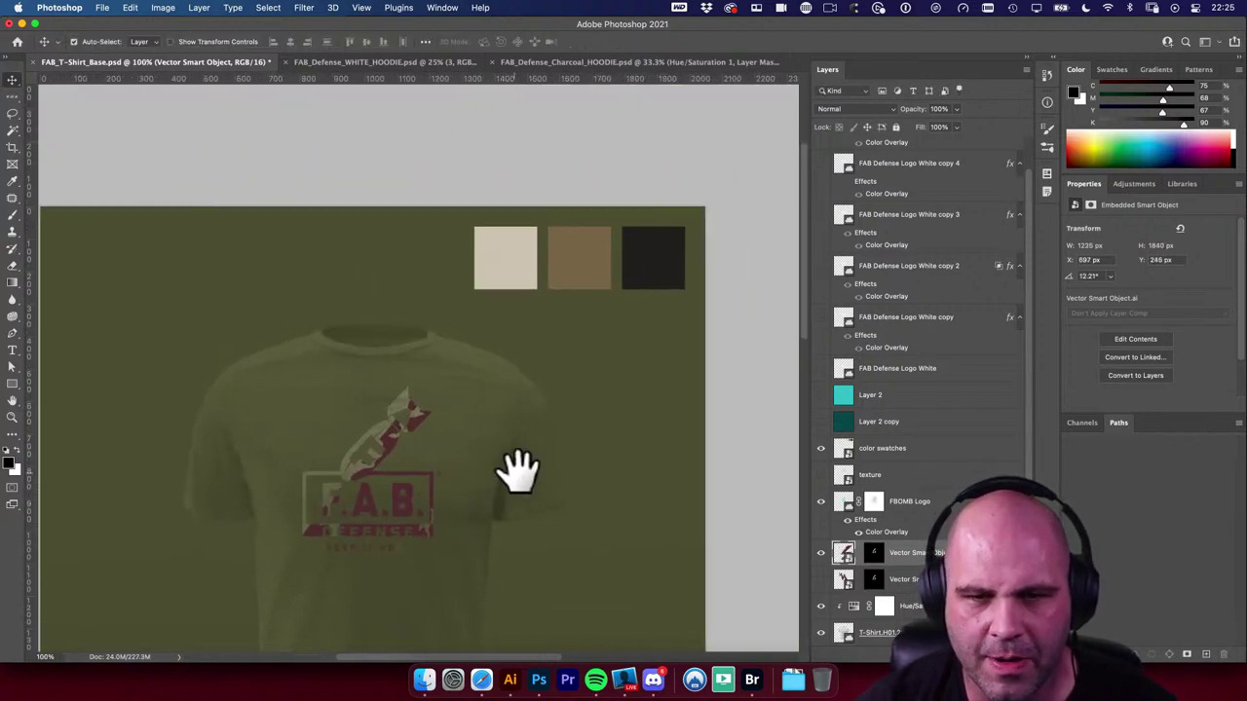
{"action": "key", "text": "Up"}
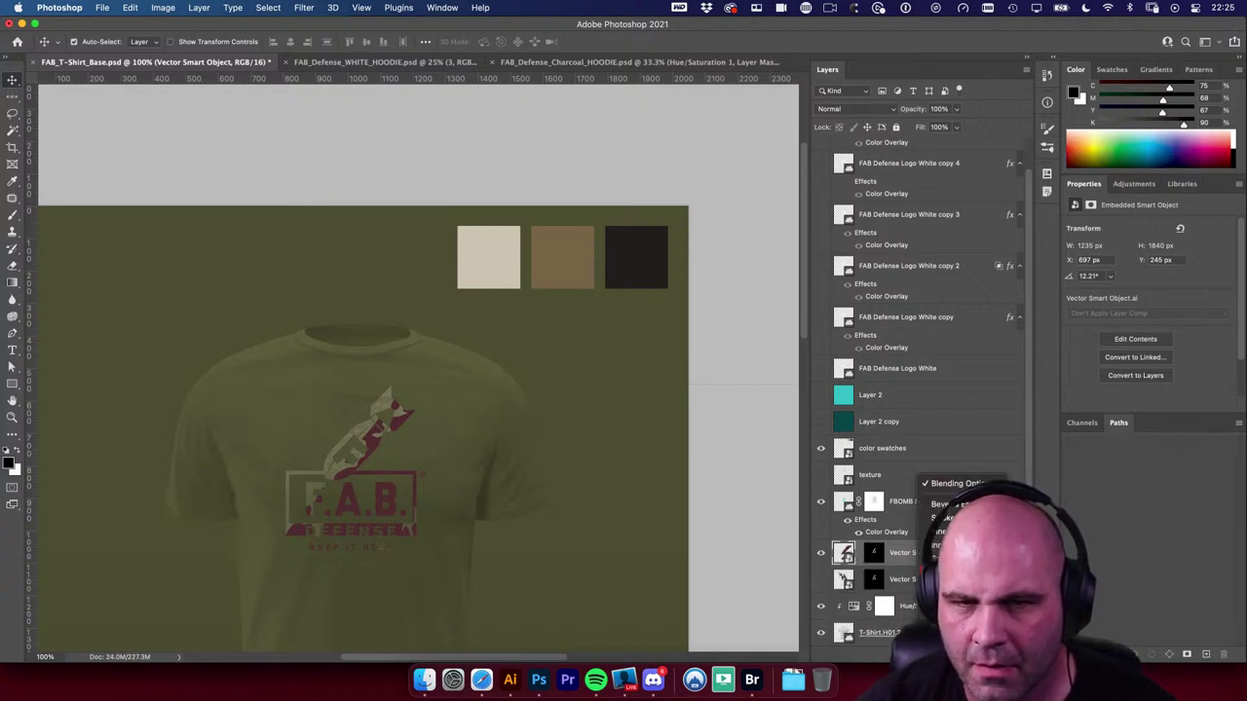
Step: Open the logo copy's Color Overlay colour and sample the brown, black and cream swatches
{"action": "double_click", "coordinate": [921, 516]}
{"action": "left_click", "coordinate": [994, 336]}
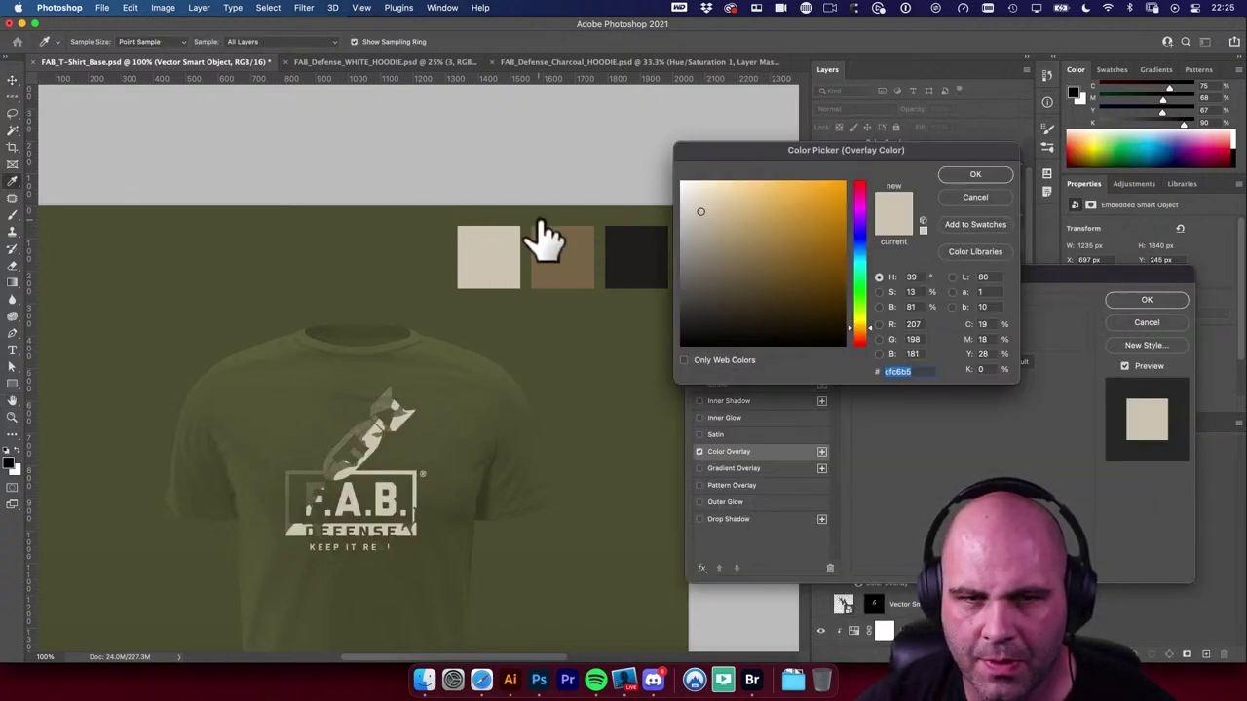
{"action": "left_click", "coordinate": [562, 258]}
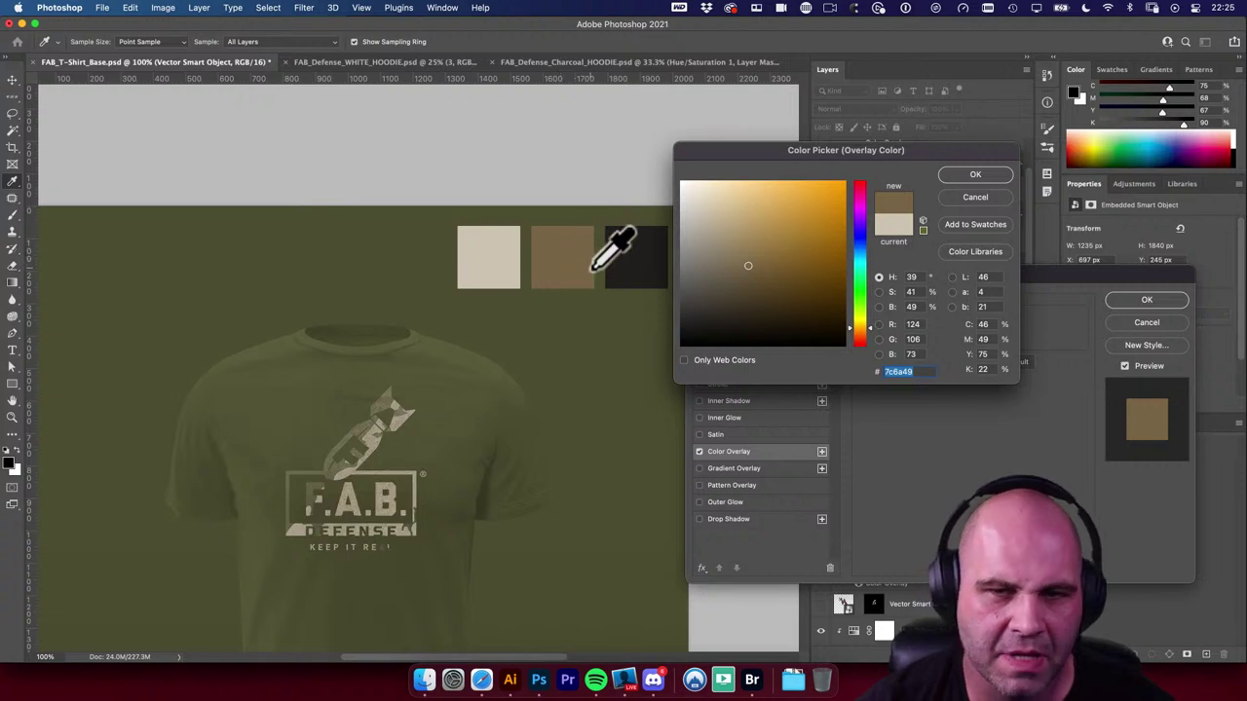
{"action": "left_click", "coordinate": [649, 251]}
{"action": "left_click", "coordinate": [561, 251]}
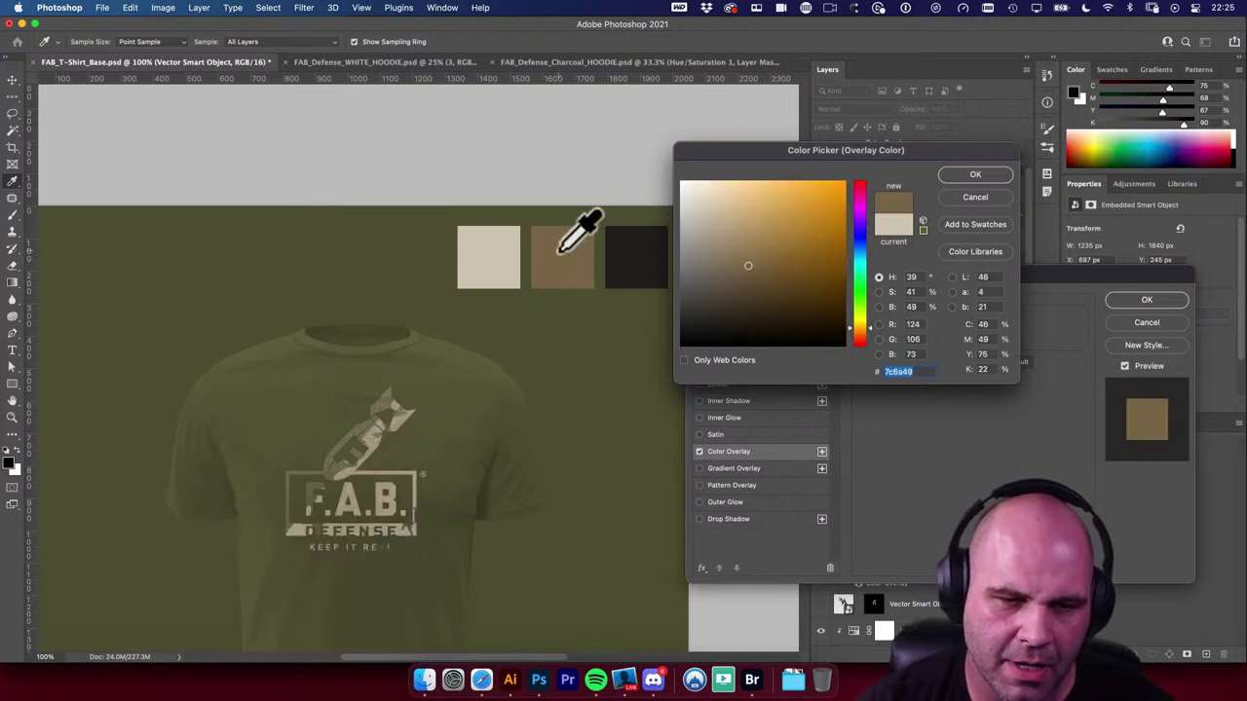
{"action": "left_click", "coordinate": [631, 259]}
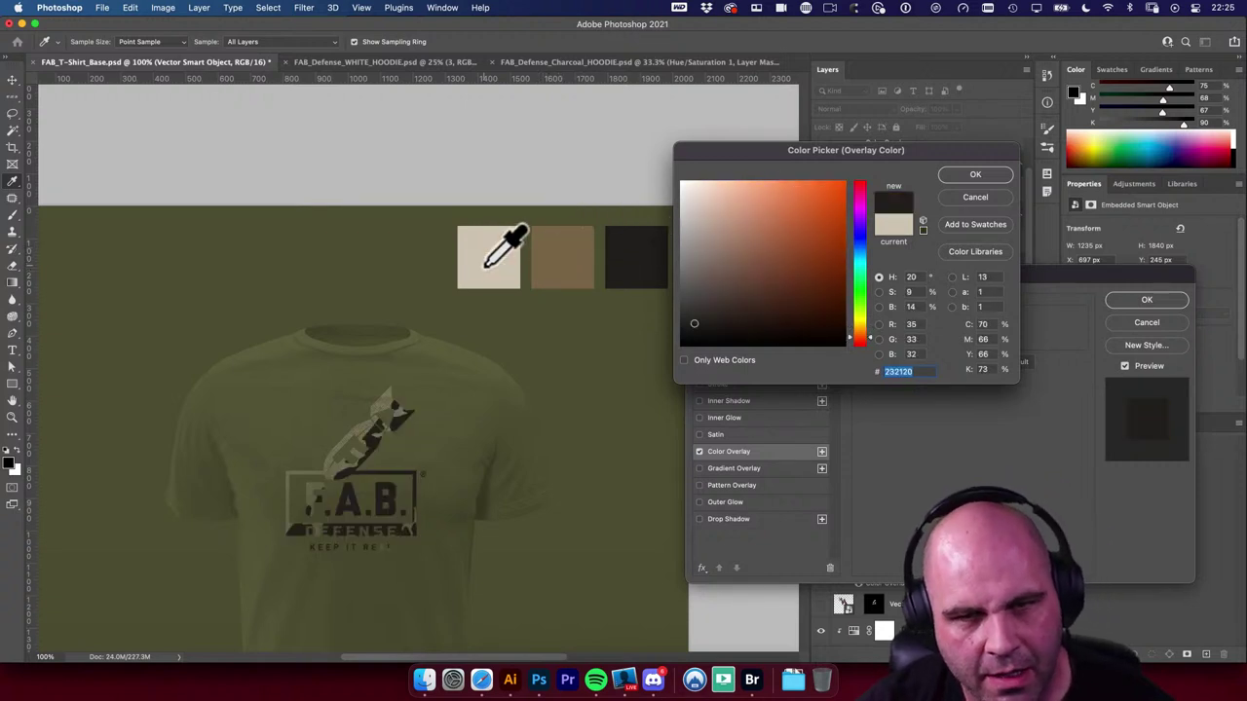
{"action": "left_click", "coordinate": [507, 261]}
{"action": "left_click", "coordinate": [571, 260]}
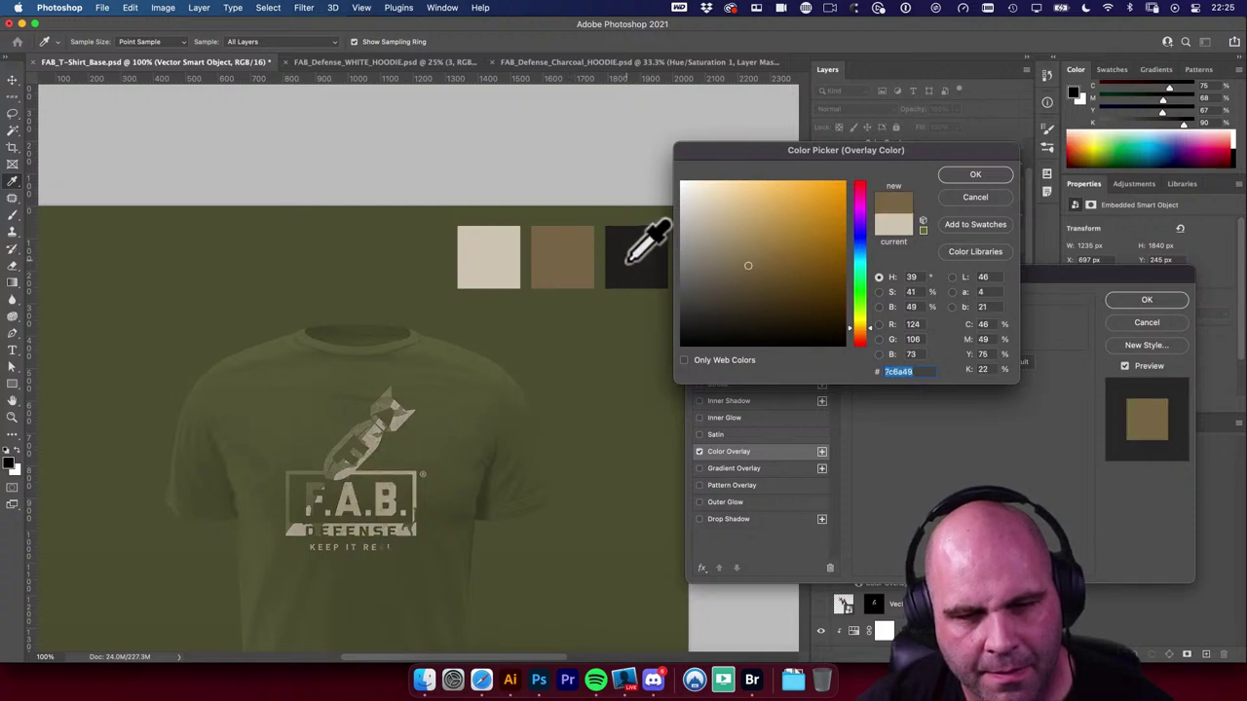
Step: Tune the overlay colour to a dark olive (#383828) and apply it in place of red
{"action": "left_click", "coordinate": [738, 293]}
{"action": "left_click", "coordinate": [612, 274]}
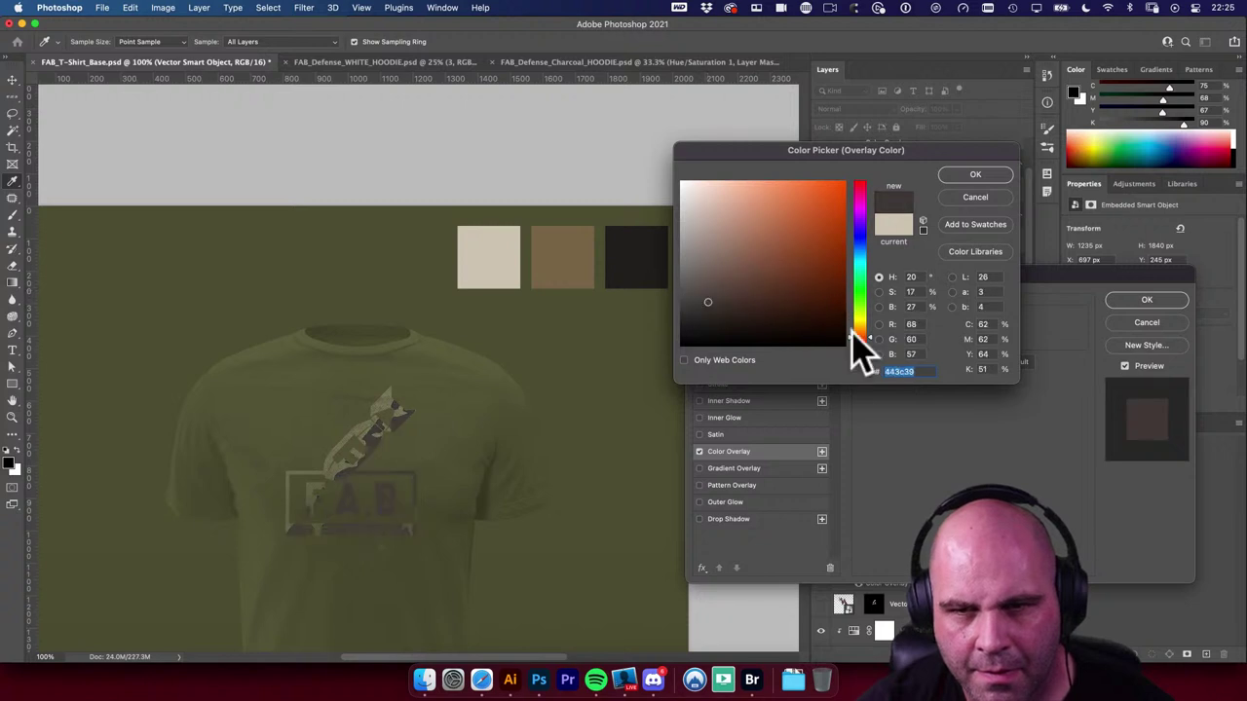
{"action": "left_click_drag", "start_coordinate": [860, 343], "coordinate": [857, 313]}
{"action": "left_click", "coordinate": [716, 303]}
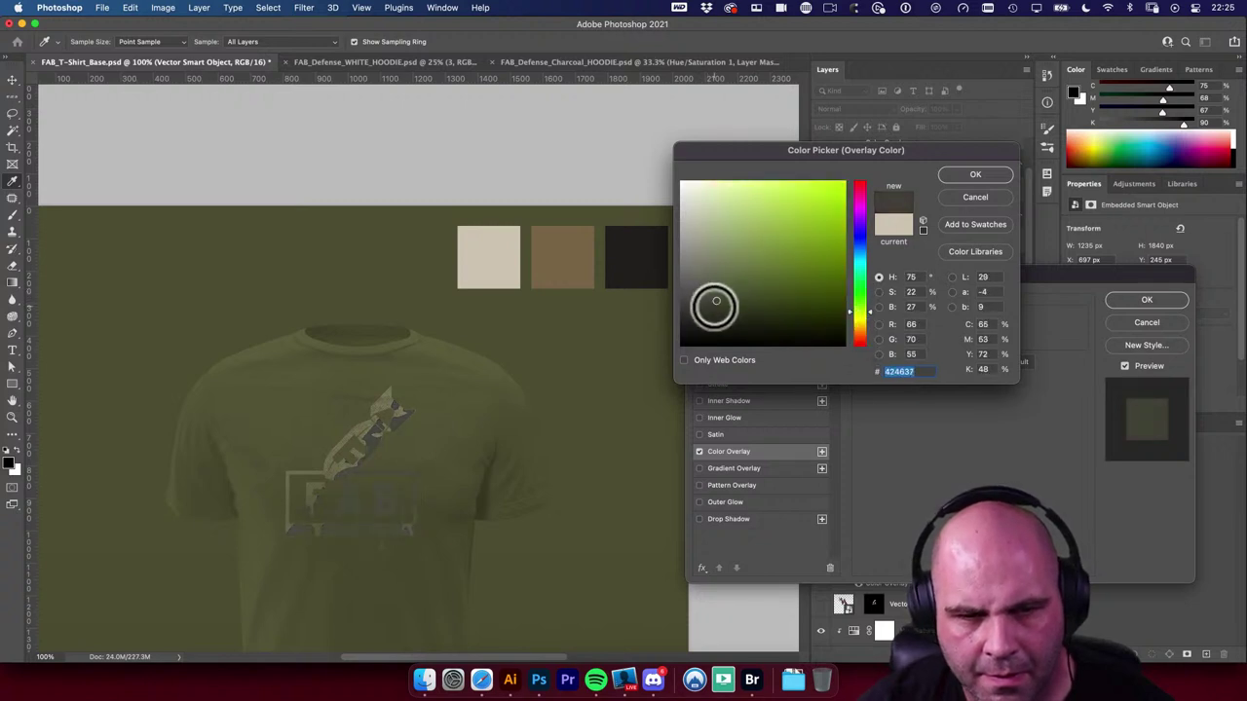
{"action": "left_click", "coordinate": [707, 311]}
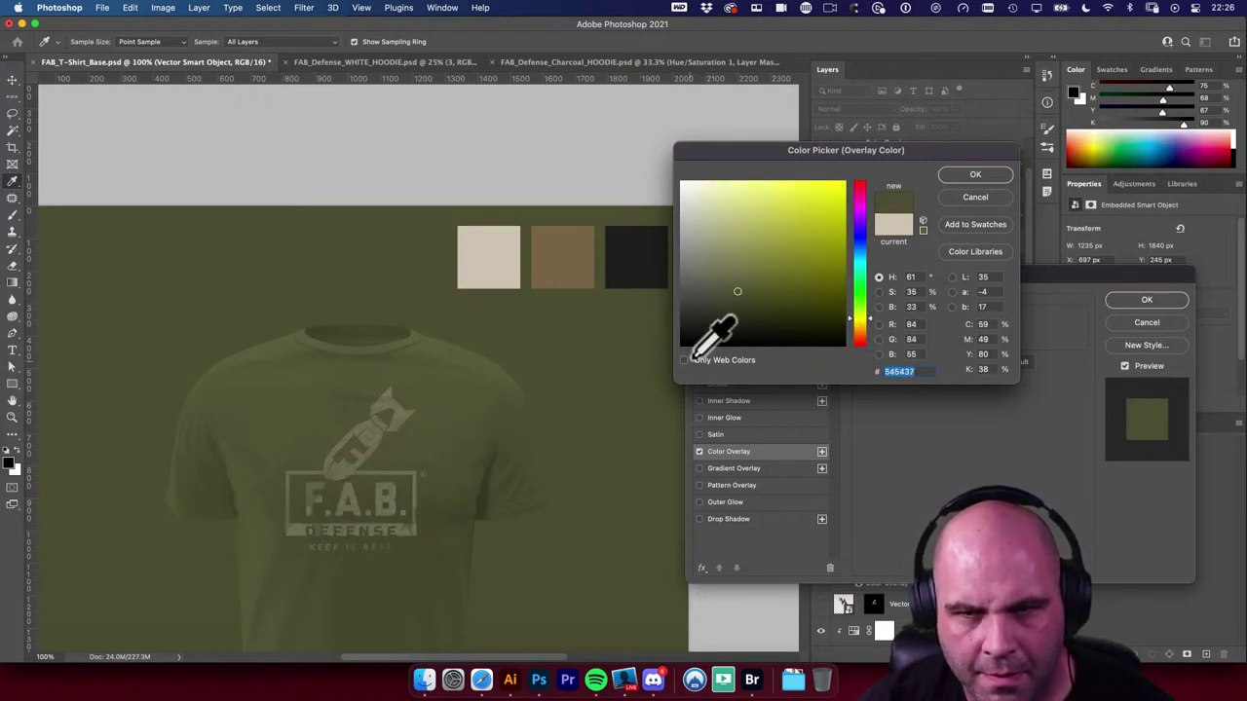
{"action": "mouse_move", "coordinate": [757, 294]}
{"action": "left_mouse_down"}
{"action": "mouse_move", "coordinate": [730, 309]}
{"action": "mouse_move", "coordinate": [724, 333]}
{"action": "left_mouse_up"}
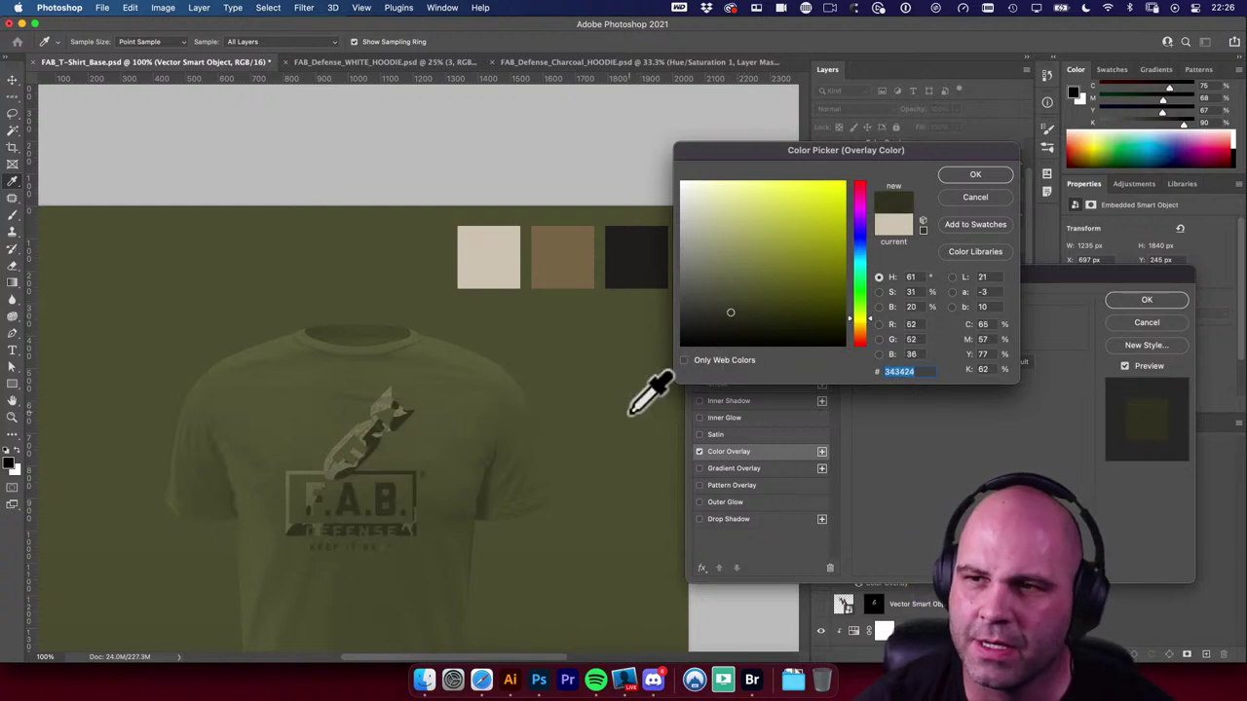
{"action": "left_click", "coordinate": [472, 382]}
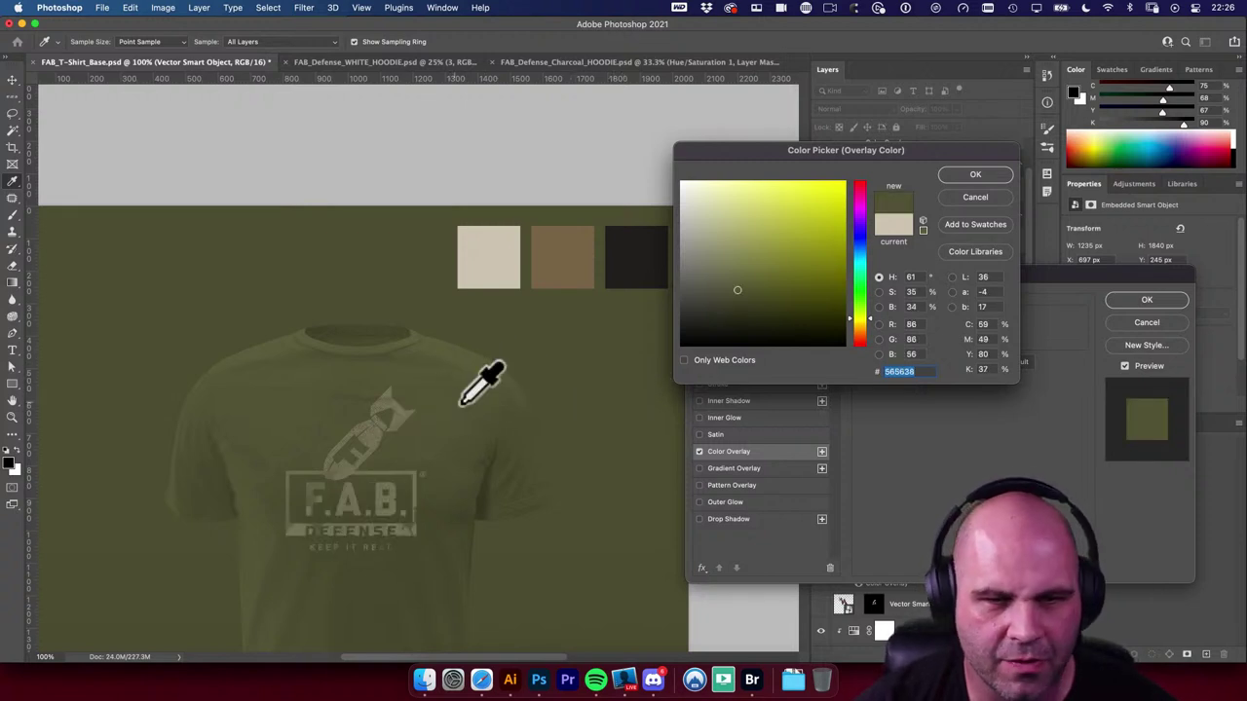
{"action": "left_click_drag", "start_coordinate": [737, 303], "coordinate": [735, 310]}
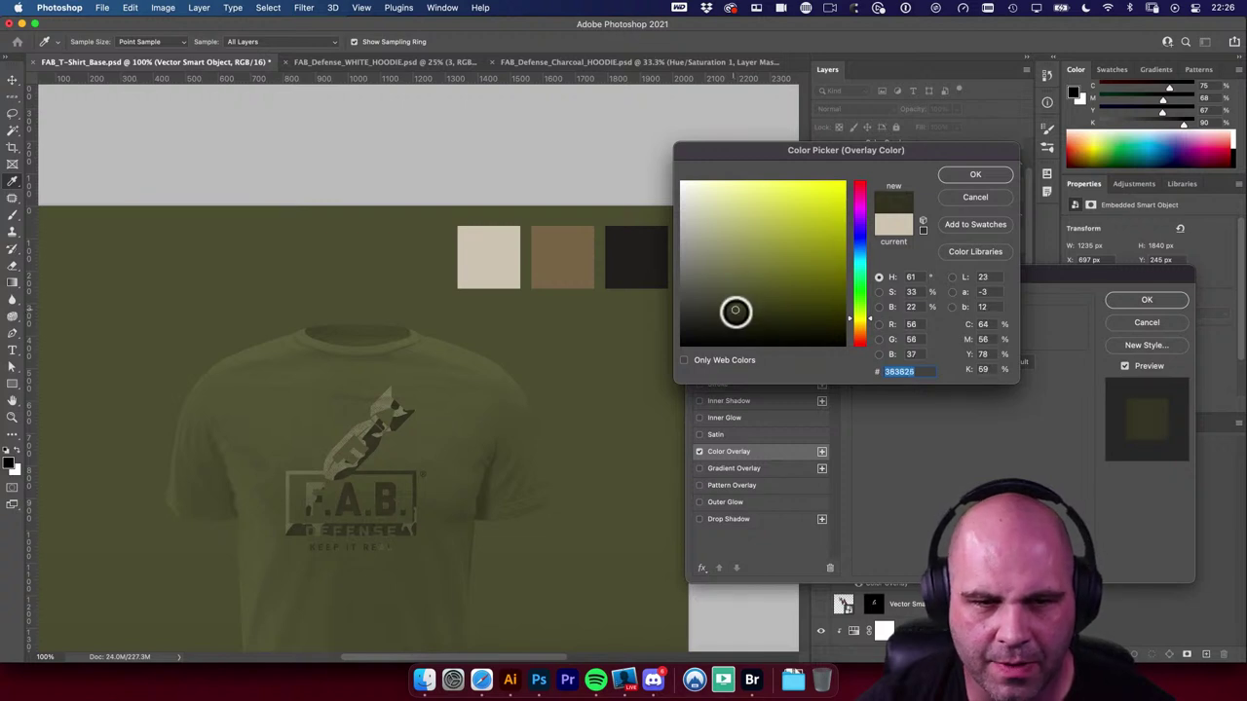
{"action": "left_click", "coordinate": [975, 176]}
{"action": "left_click", "coordinate": [1149, 302]}
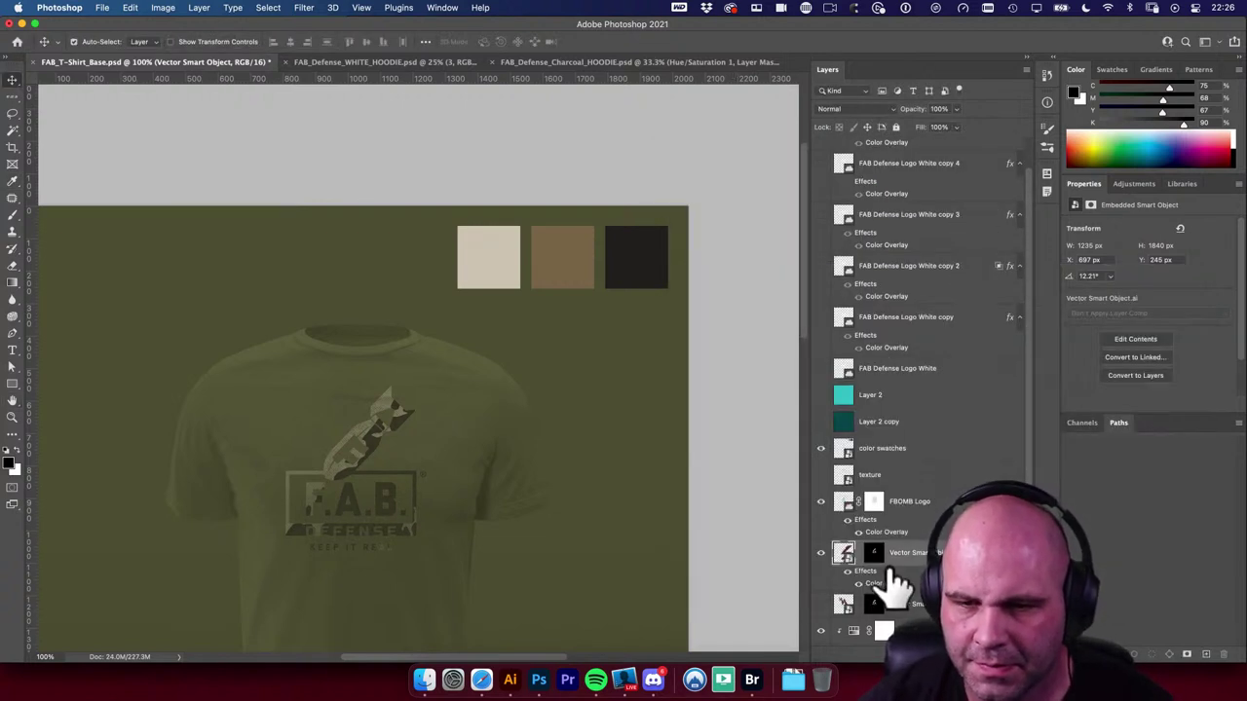
Step: Move the olive logo copy above FBOMB Logo, then group the logo layers into Group 1
{"action": "left_click_drag", "start_coordinate": [915, 511], "coordinate": [918, 513]}
{"action": "left_click_drag", "start_coordinate": [918, 513], "coordinate": [403, 509]}
{"action": "key", "text": "alt+bracketleft"}
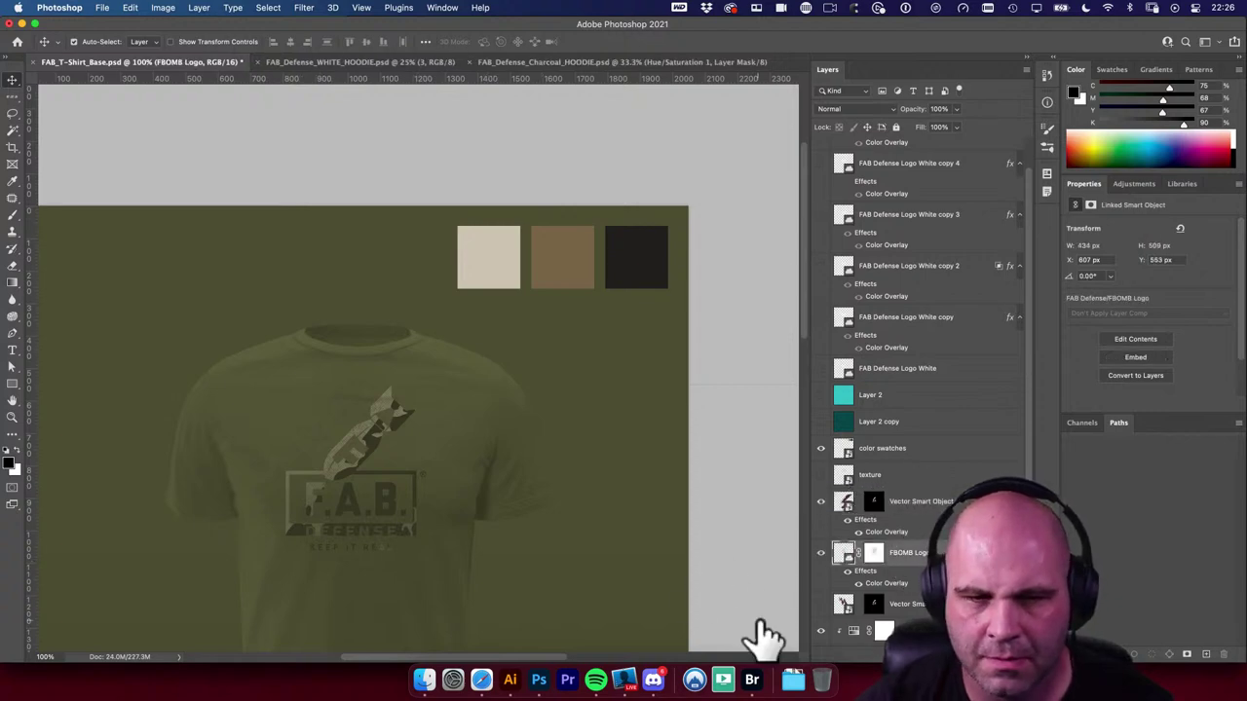
{"action": "left_click_drag", "start_coordinate": [320, 476], "coordinate": [403, 515]}
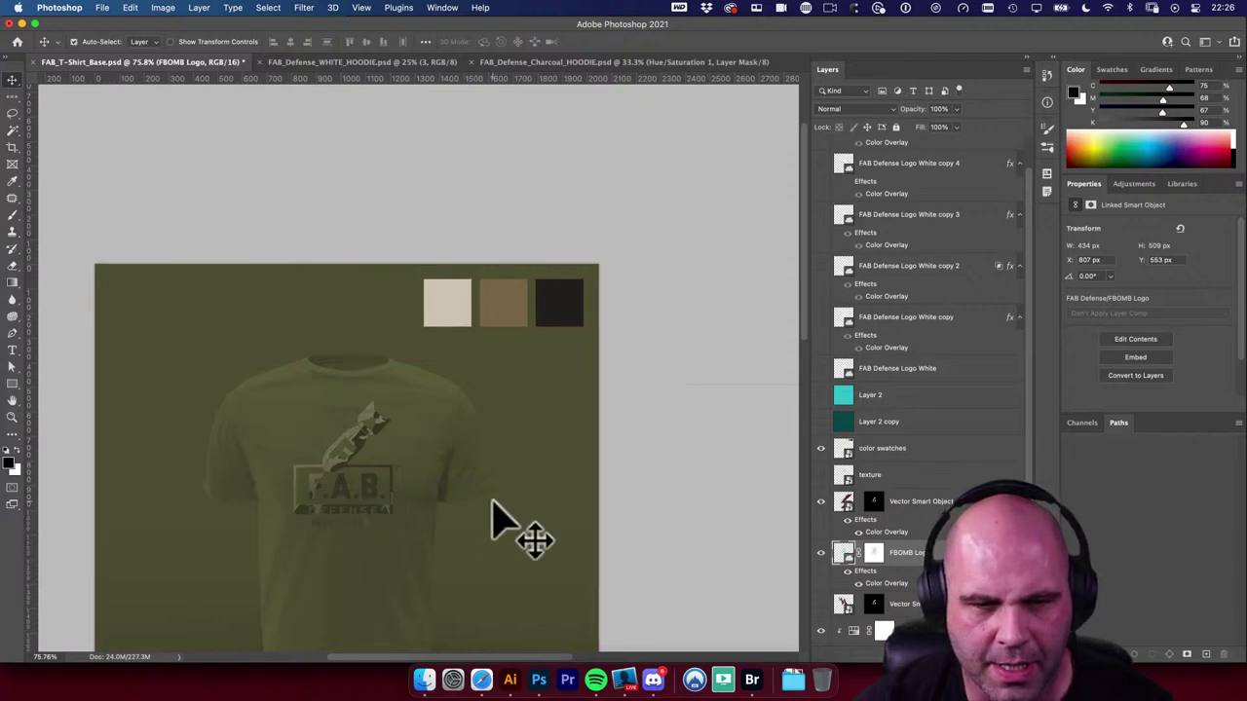
{"action": "left_click_drag", "start_coordinate": [352, 444], "coordinate": [476, 445]}
{"action": "left_click_drag", "start_coordinate": [517, 488], "coordinate": [502, 462]}
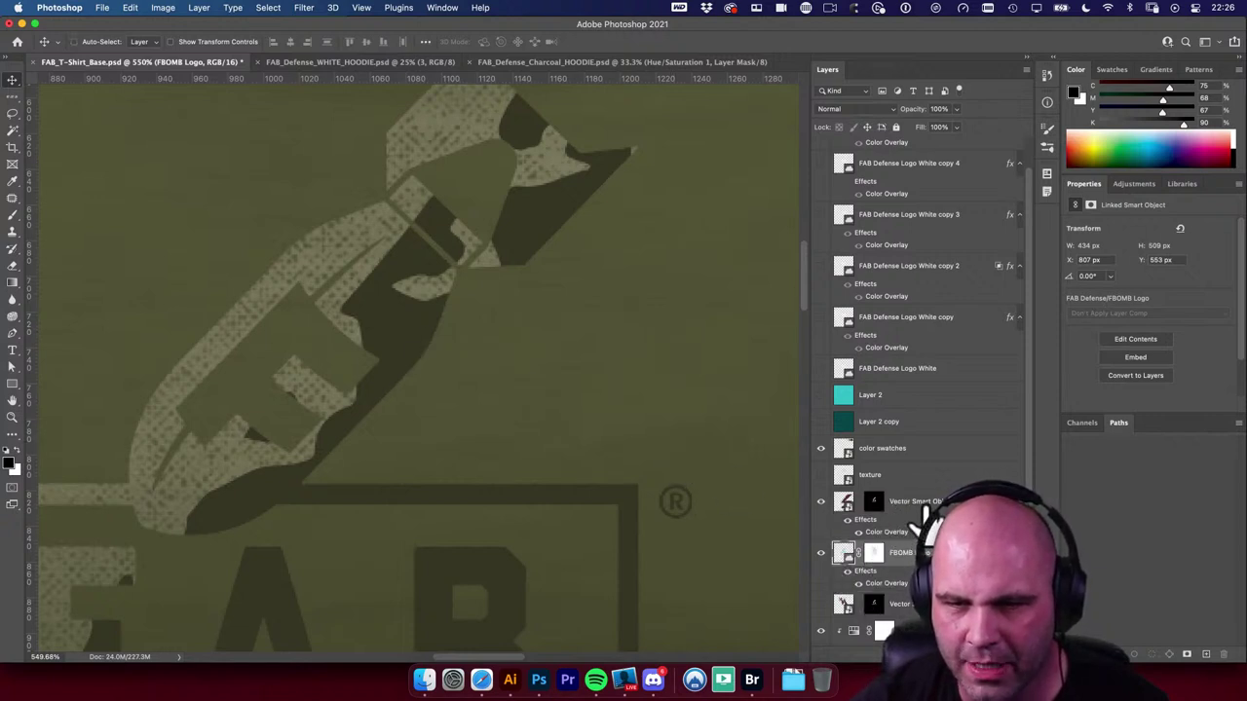
{"action": "key", "text": "super+alt+a"}
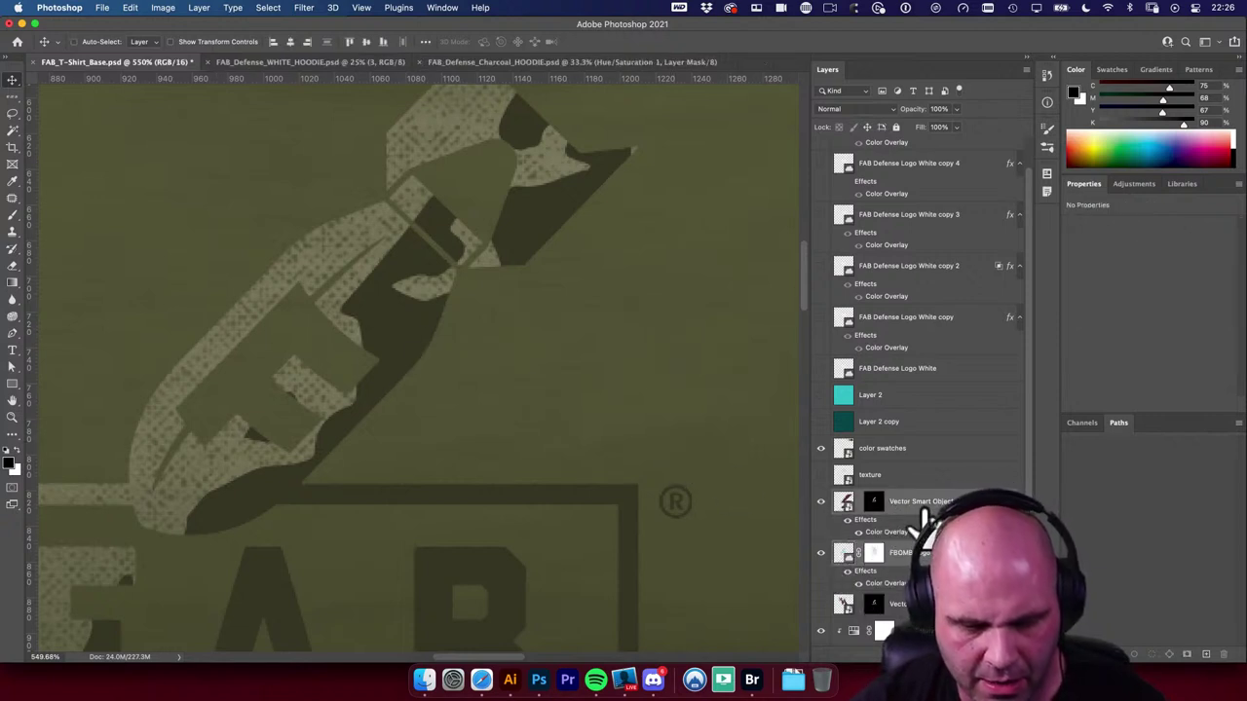
{"action": "key", "text": "super+g"}
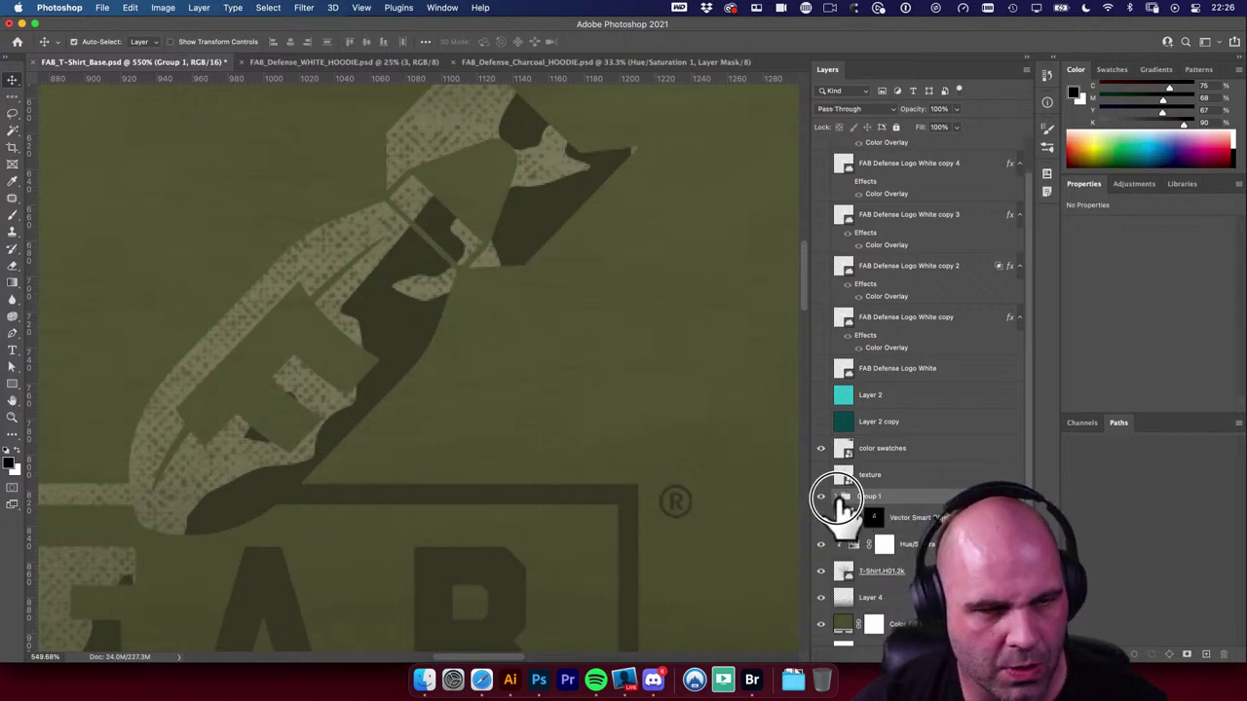
Step: Expand Group 1 and drag the FBOMB Logo's effects onto the olive Vector Smart Object
{"action": "left_click", "coordinate": [845, 497]}
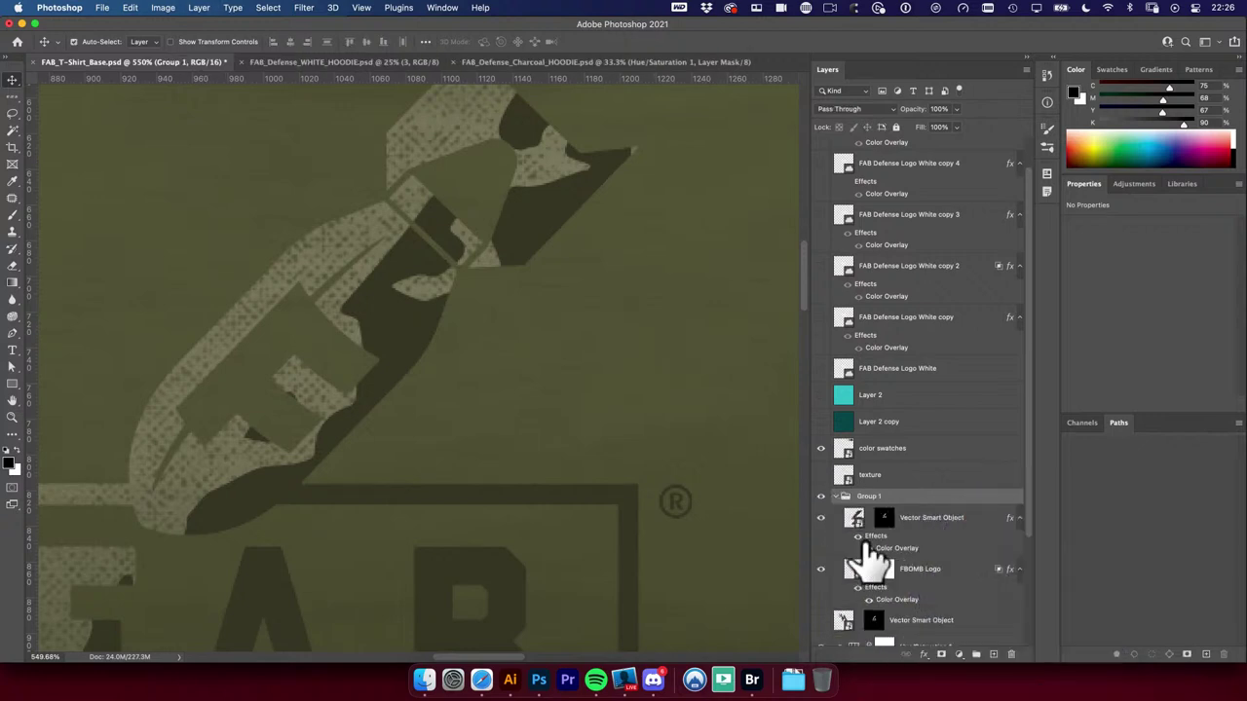
{"action": "left_click_drag", "start_coordinate": [888, 583], "coordinate": [887, 499]}
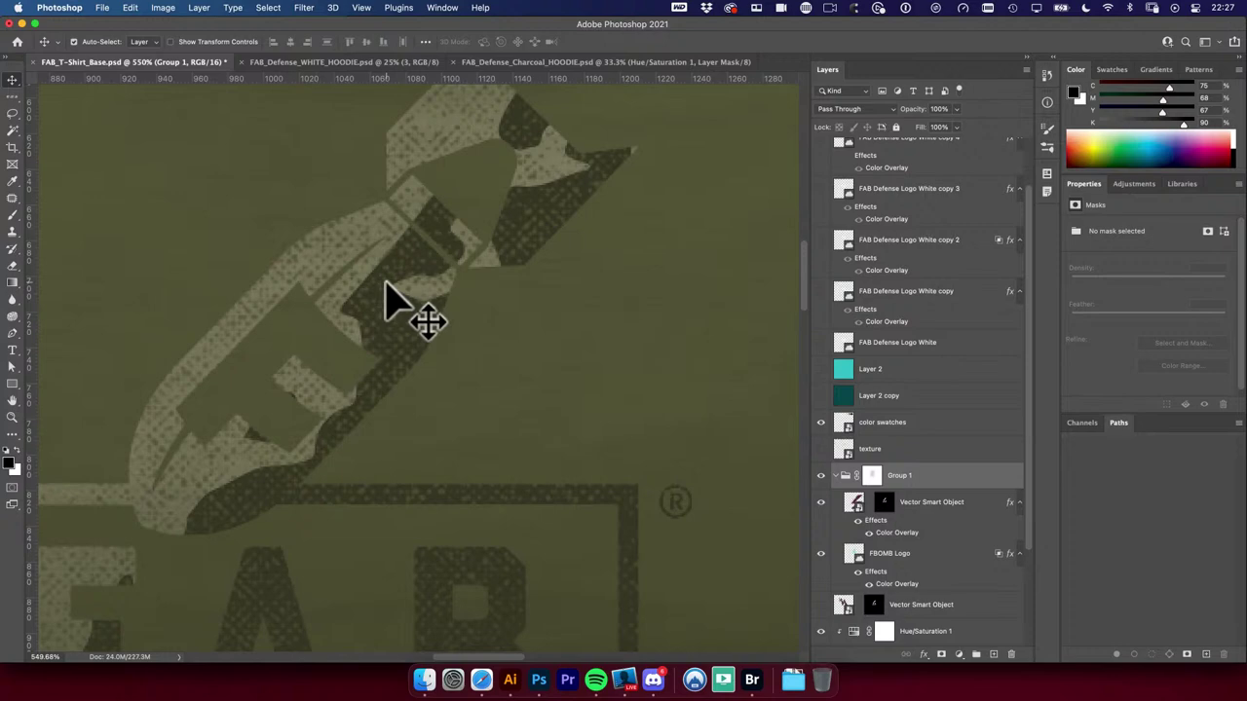
Step: Switch to Illustrator and bring up New Document with the Print 11 × 8.5 in preset
{"action": "left_click", "coordinate": [510, 679]}
{"action": "left_click", "coordinate": [468, 443]}
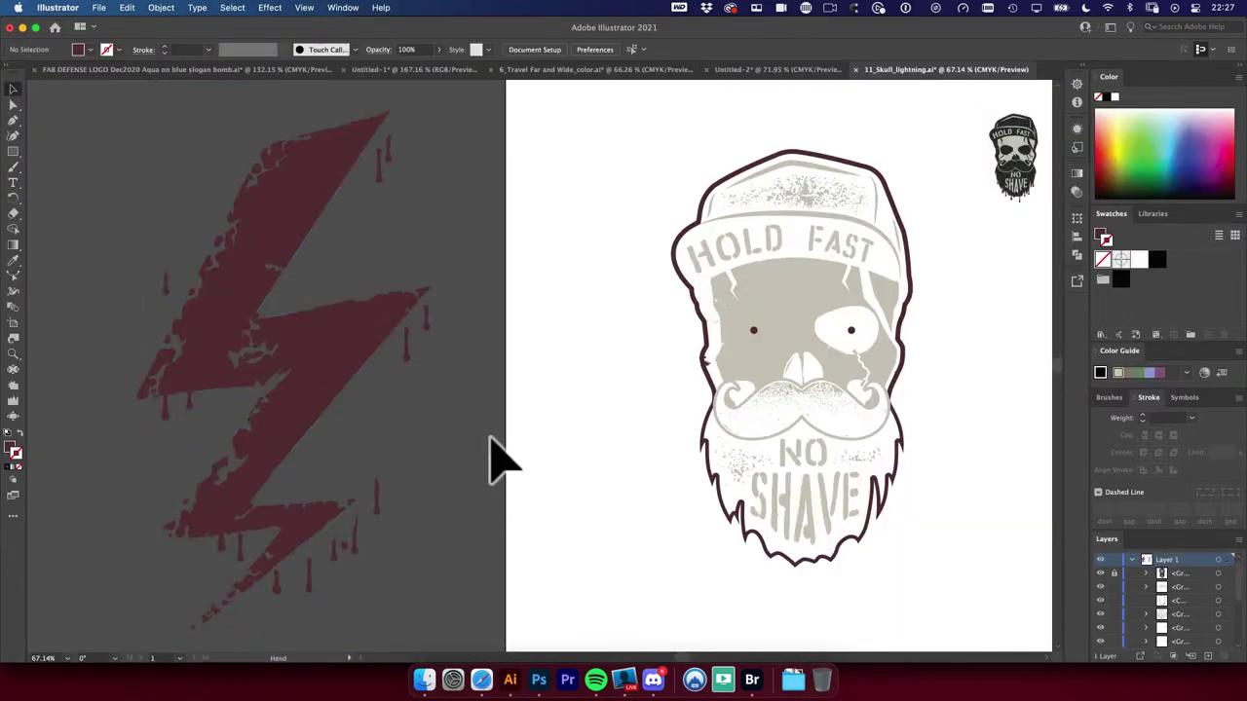
{"action": "scroll", "coordinate": [396, 423], "scroll_direction": "down", "scroll_amount": 5}
{"action": "scroll", "coordinate": [420, 451], "scroll_direction": "right", "scroll_amount": 3}
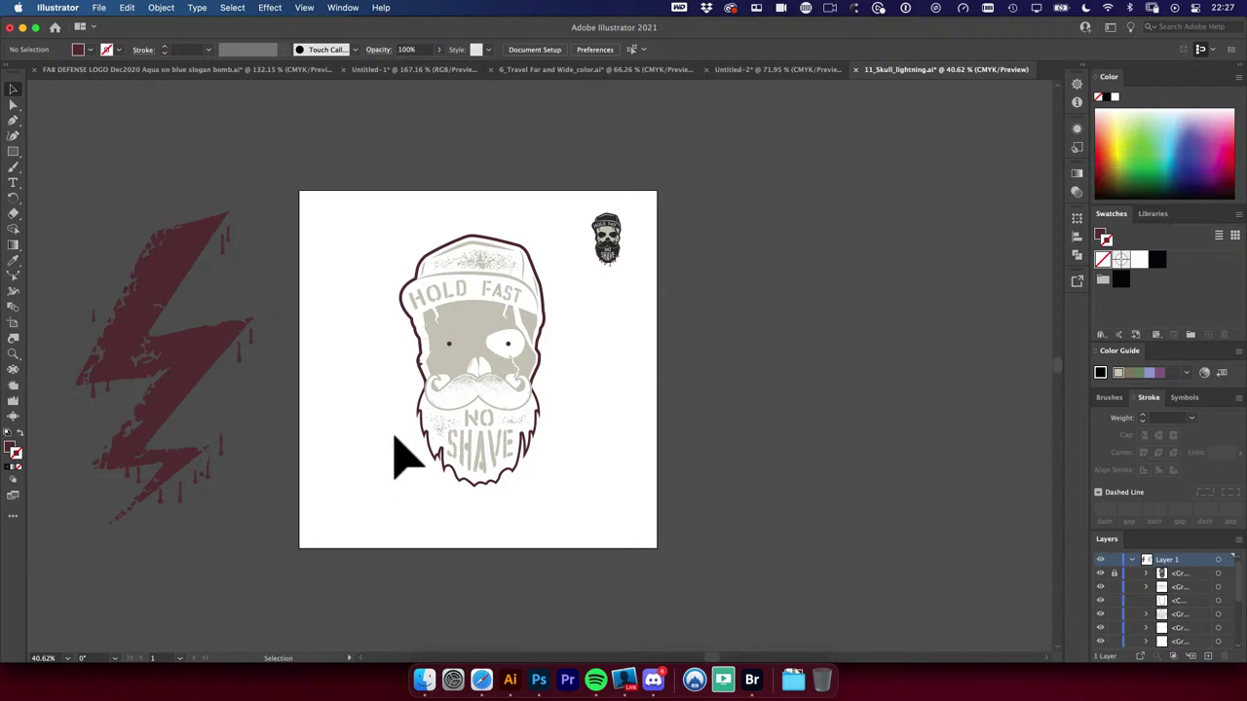
{"action": "key", "text": "super+n"}
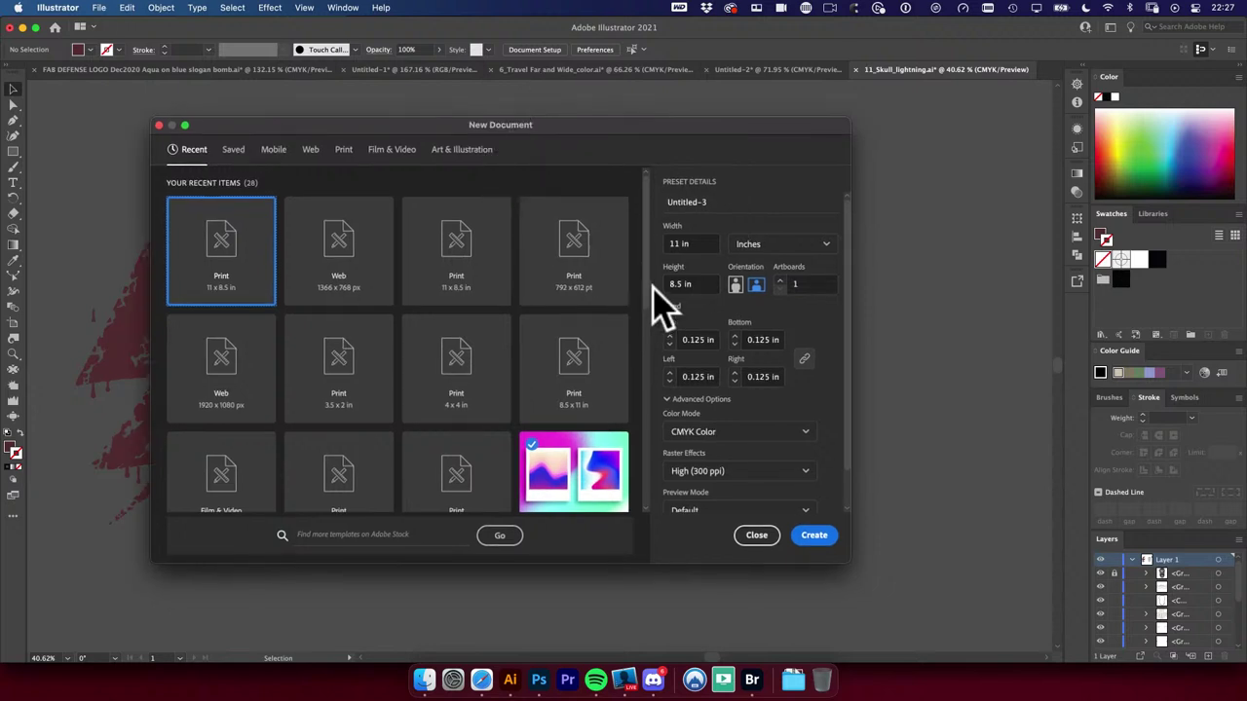
Step: Create the blank 11 × 8.5 in Untitled-3 document and pick the Rectangle Tool (M)
{"action": "left_click", "coordinate": [814, 538]}
{"action": "left_click_drag", "start_coordinate": [529, 432], "coordinate": [474, 420]}
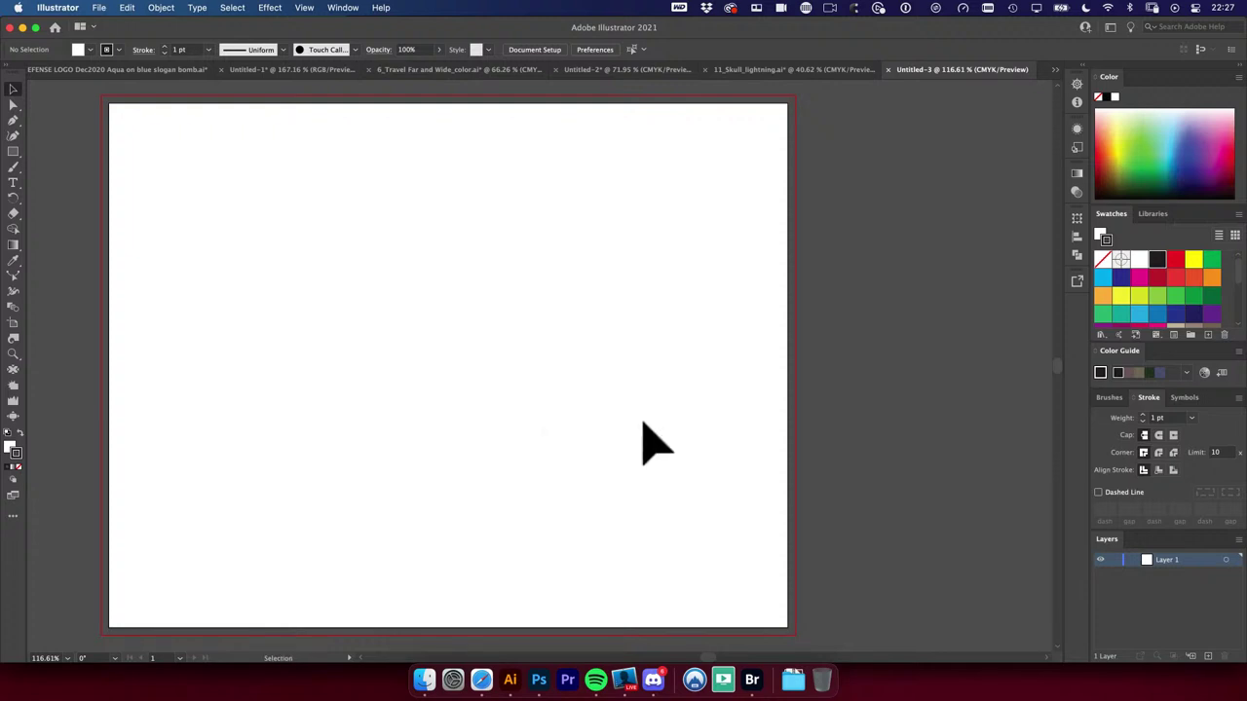
{"action": "left_click_drag", "start_coordinate": [639, 424], "coordinate": [623, 420]}
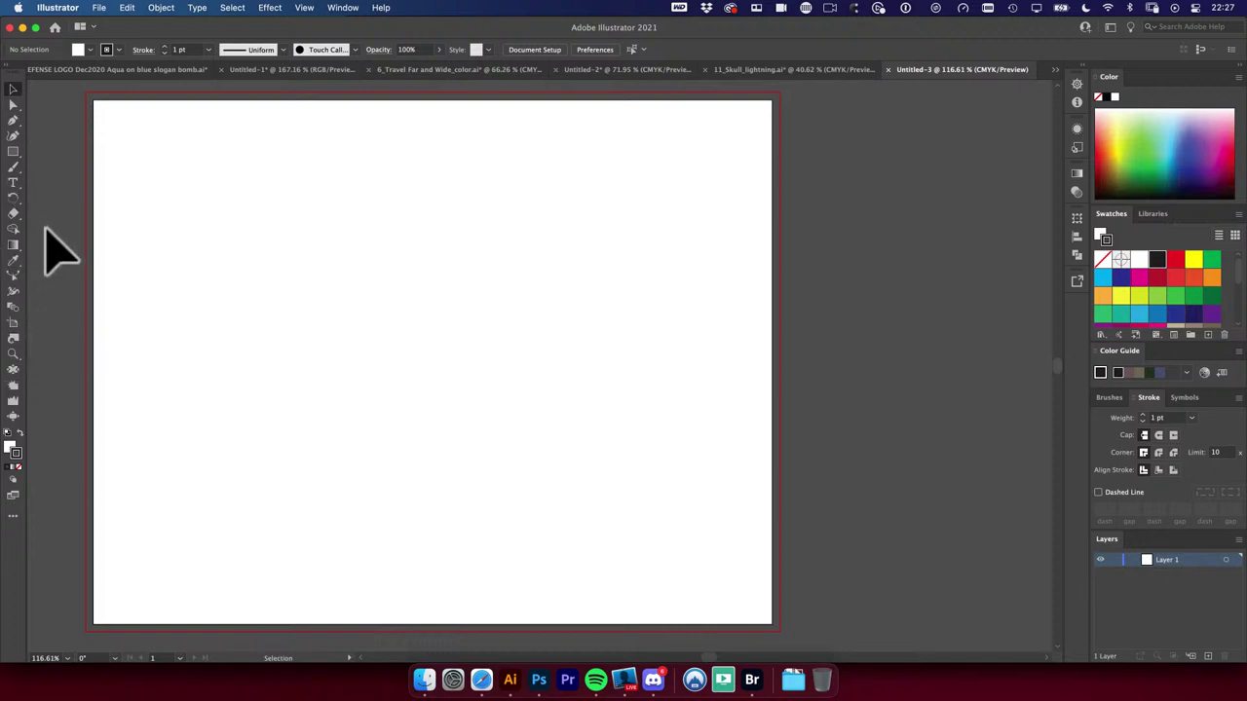
{"action": "key", "text": "m"}
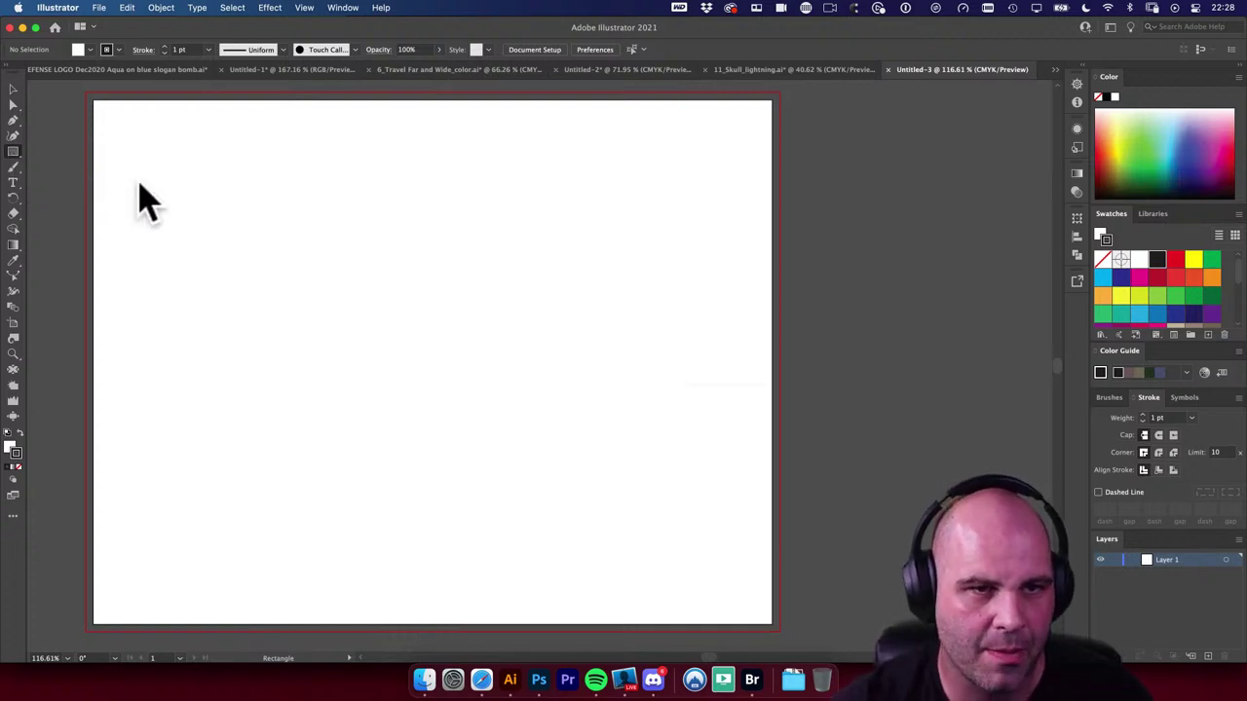
Step: Draw a 2.5673 × 2.0307 in rectangle top-left, then switch to and reset Essentials Classic
{"action": "mouse_move", "coordinate": [145, 135]}
{"action": "left_mouse_down"}
{"action": "mouse_move", "coordinate": [295, 238]}
{"action": "mouse_move", "coordinate": [303, 260]}
{"action": "left_mouse_up"}
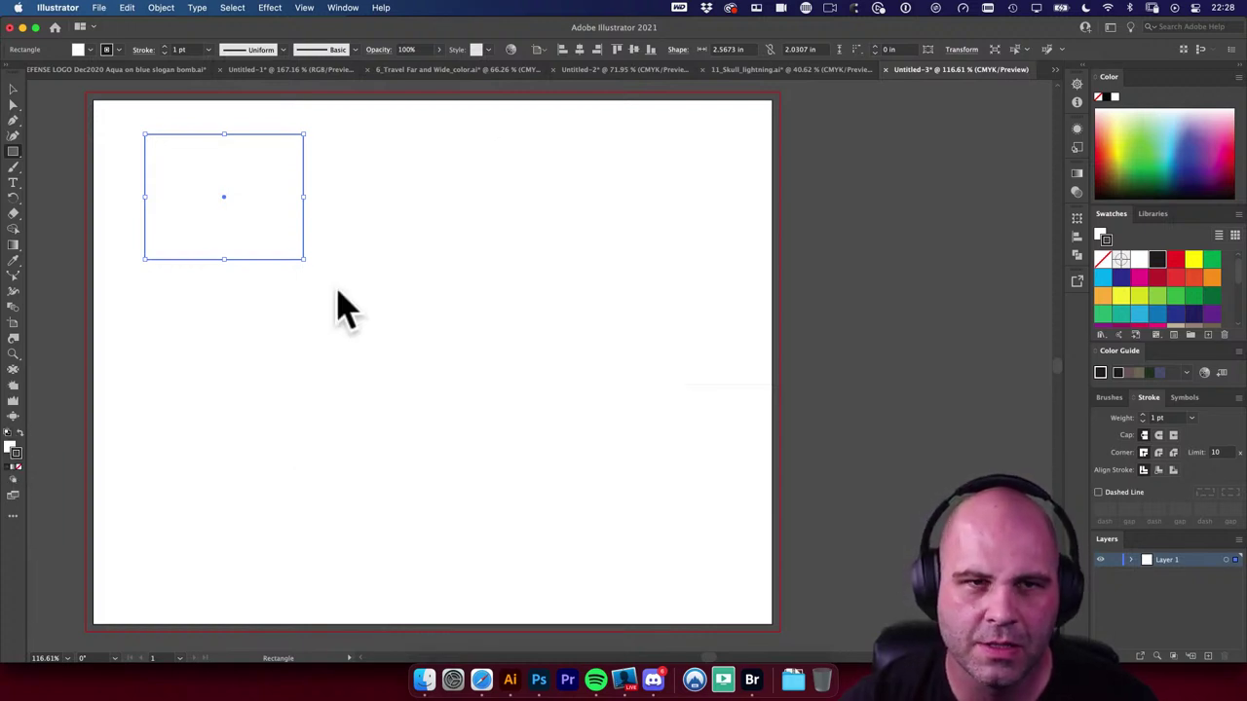
{"action": "left_click", "coordinate": [343, 8]}
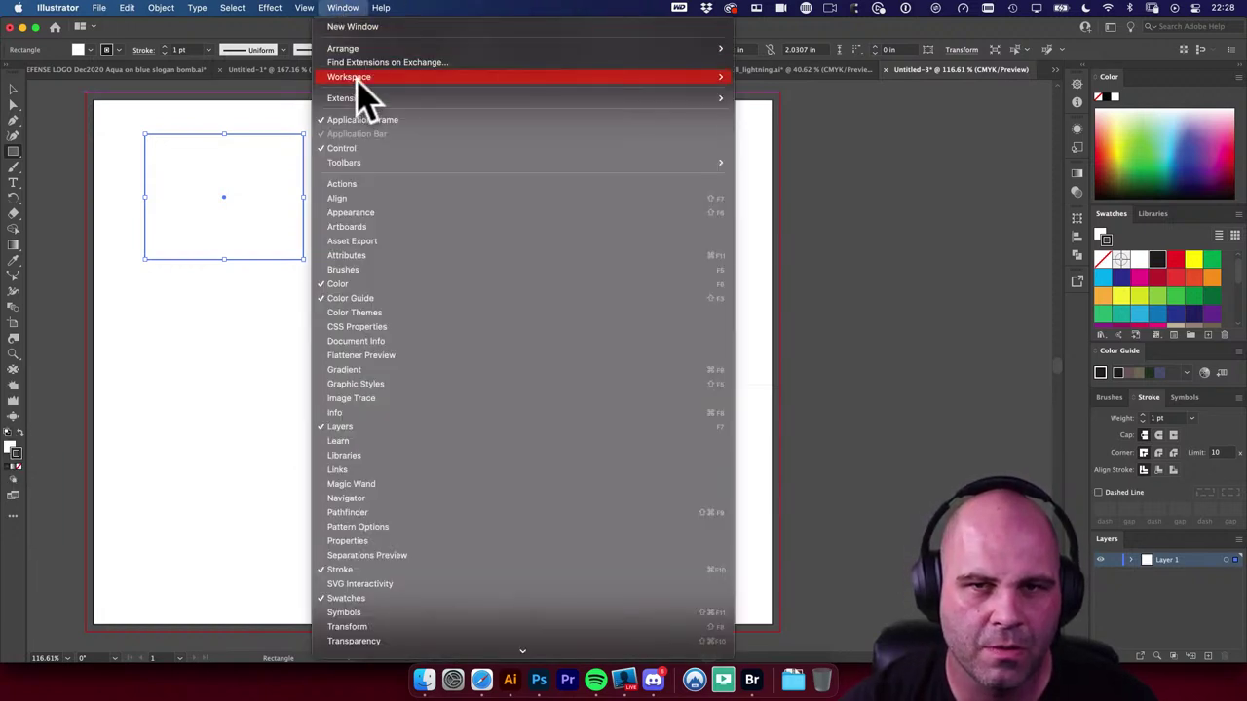
{"action": "mouse_move", "coordinate": [359, 78]}
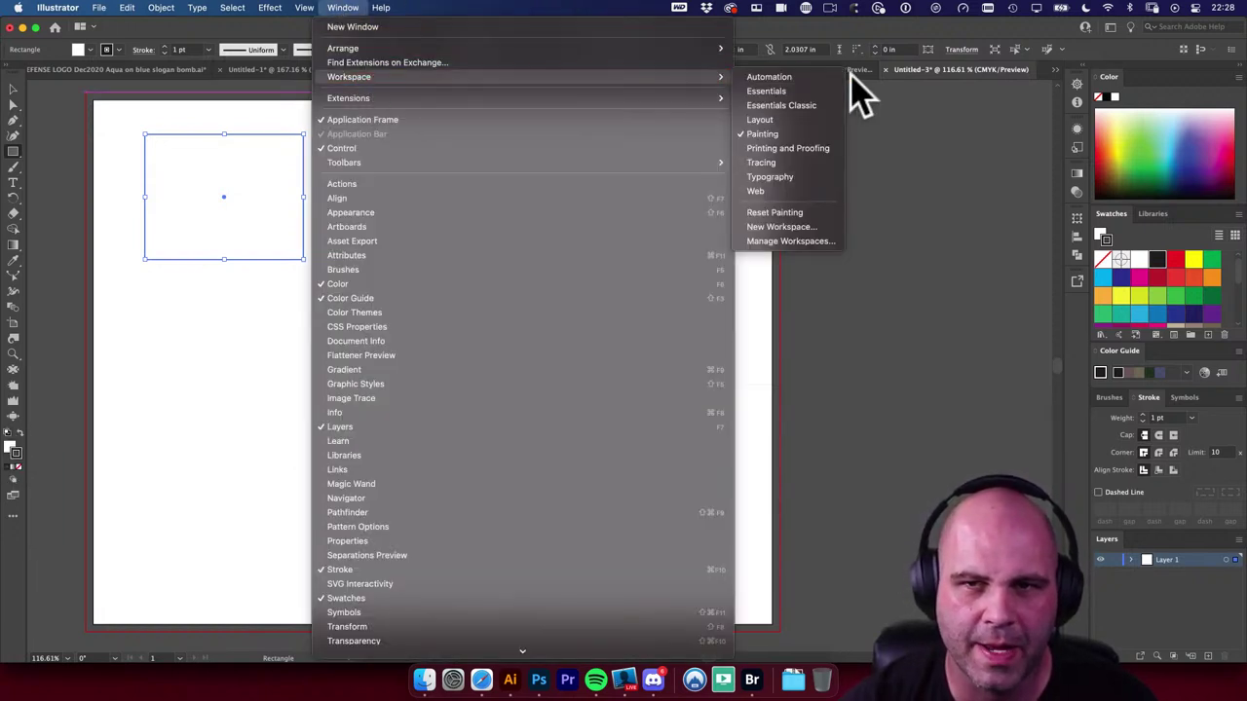
{"action": "left_click", "coordinate": [791, 110]}
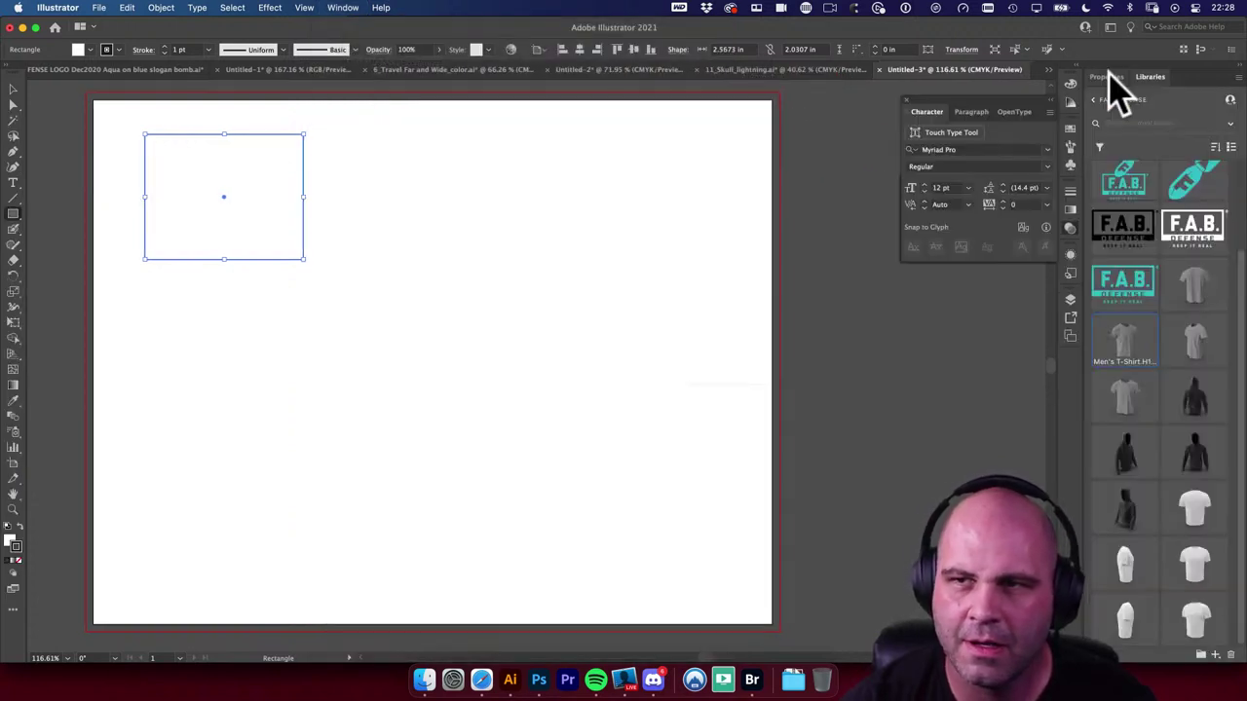
{"action": "left_click", "coordinate": [348, 8]}
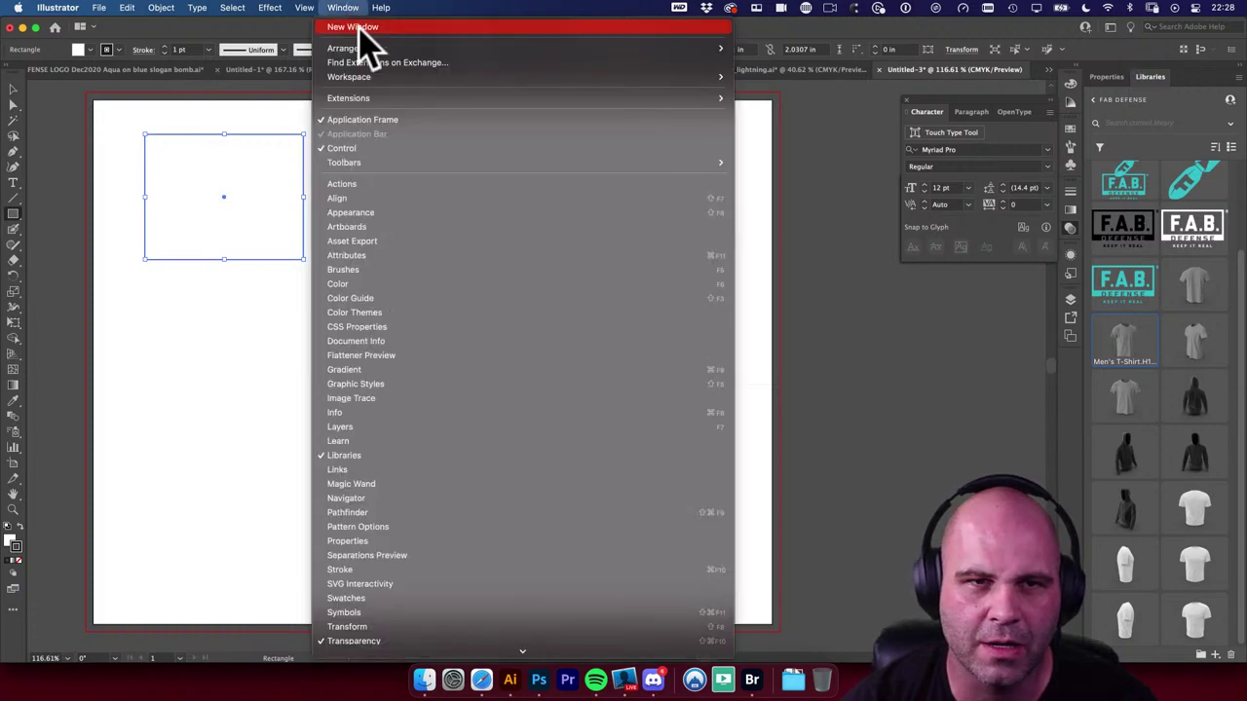
{"action": "mouse_move", "coordinate": [652, 78]}
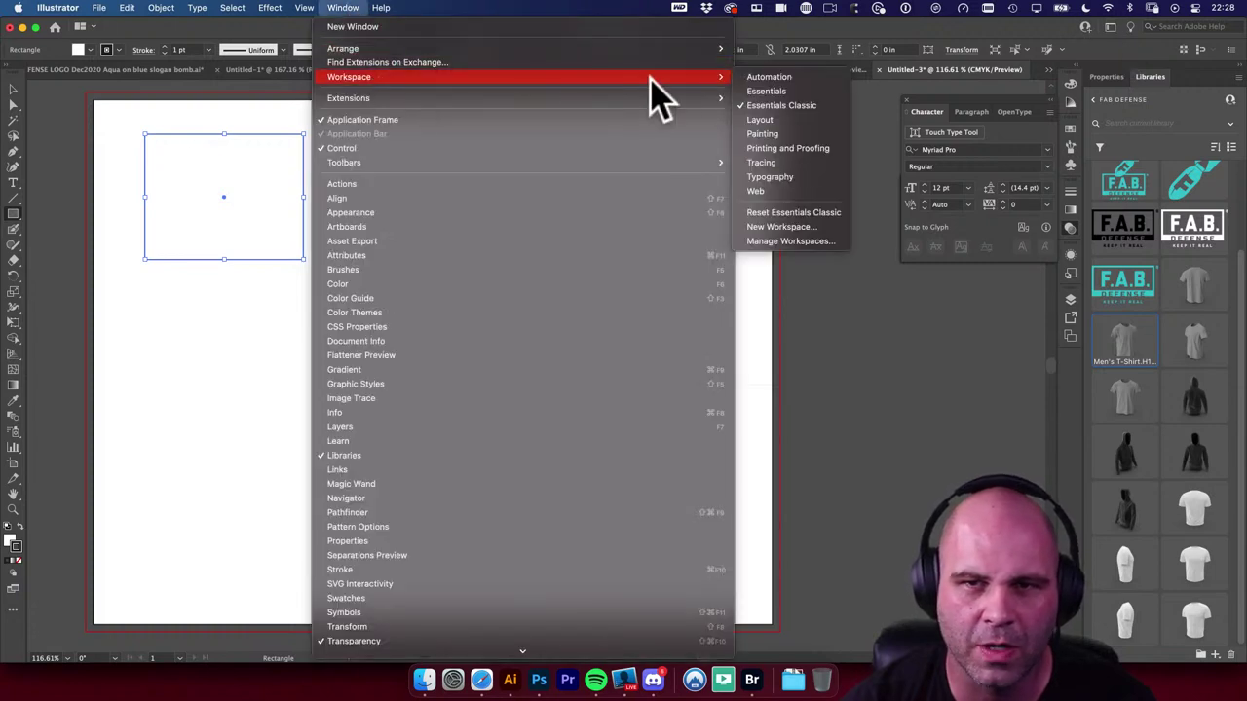
{"action": "left_click", "coordinate": [799, 213]}
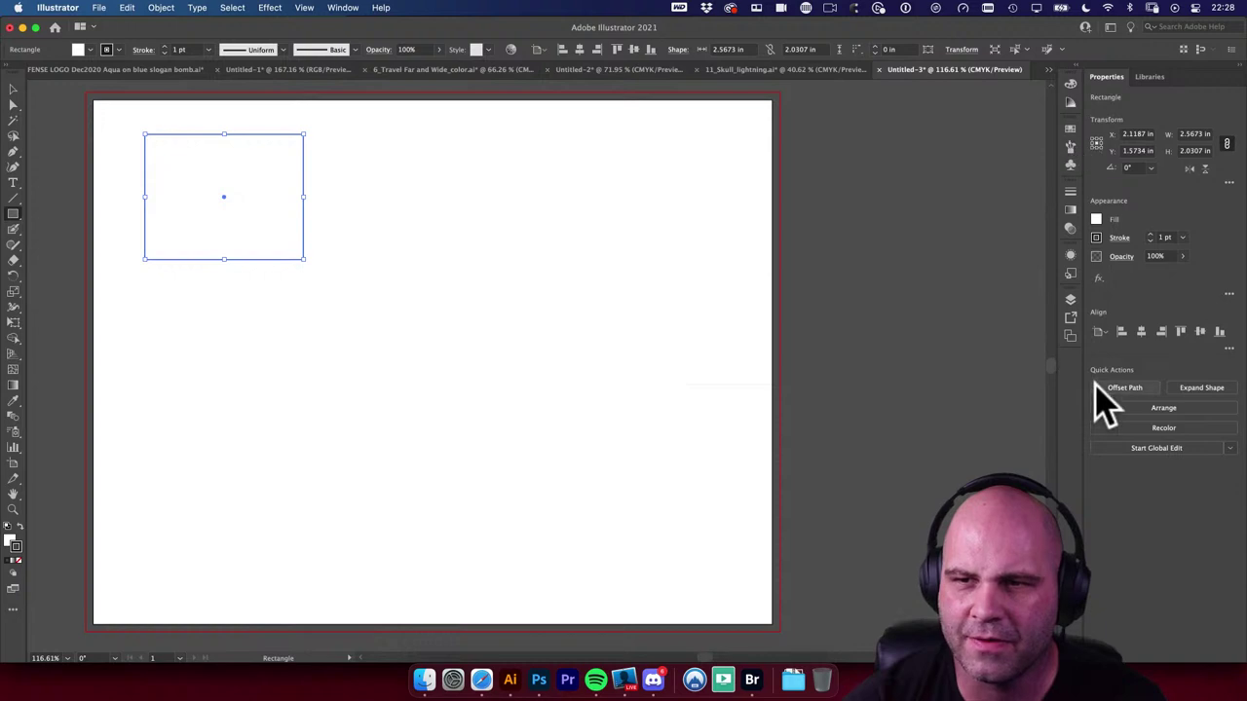
Step: Target the rectangle's stroke in the Color panel and give it a magenta outline
{"action": "left_click", "coordinate": [1071, 86]}
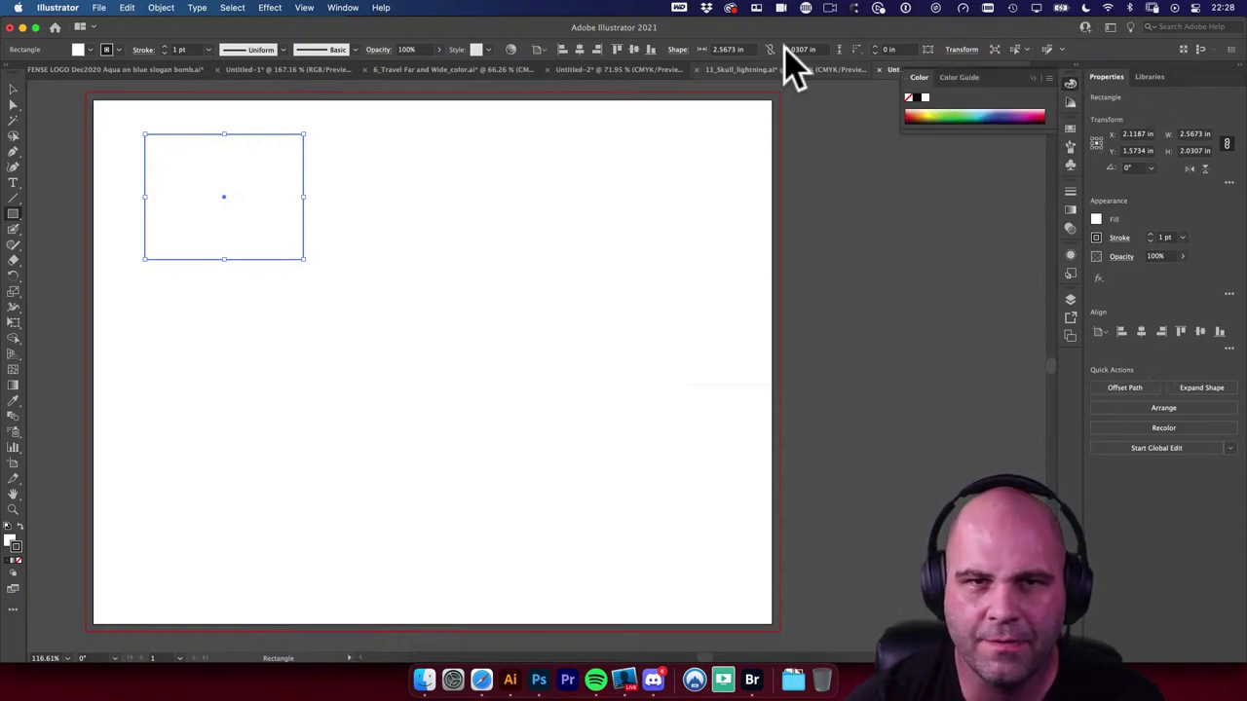
{"action": "key", "text": "x"}
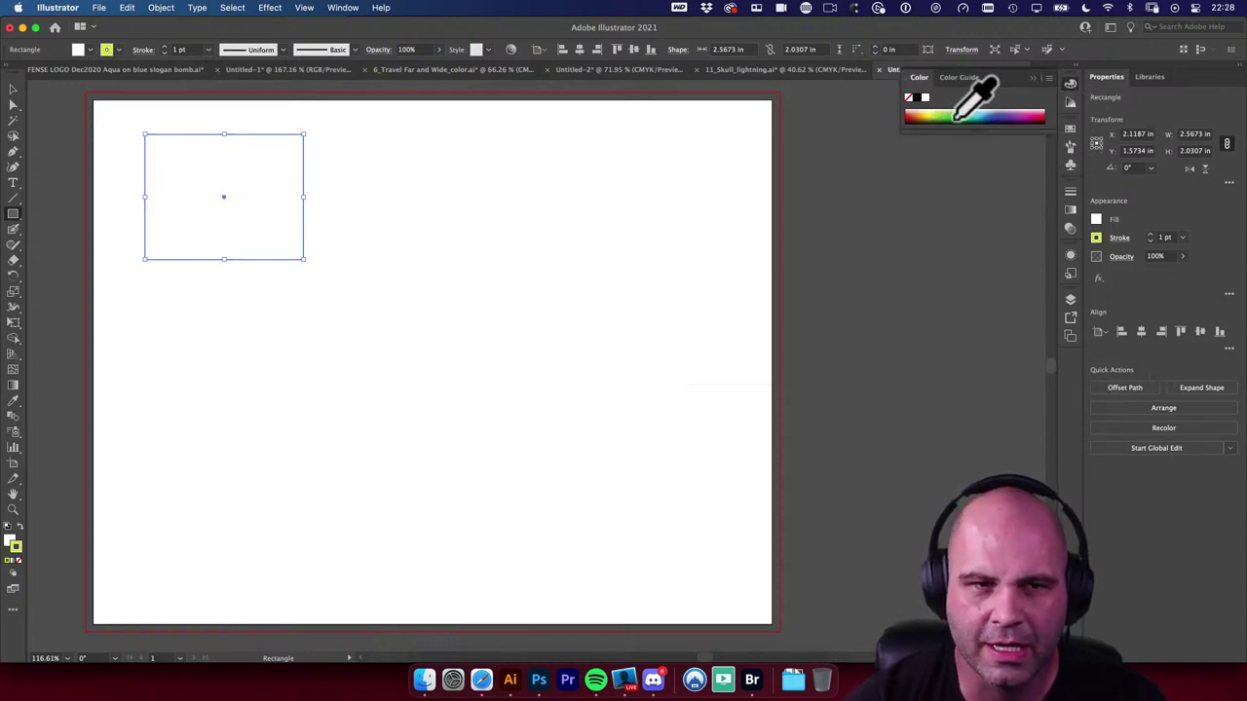
{"action": "left_click", "coordinate": [1027, 116]}
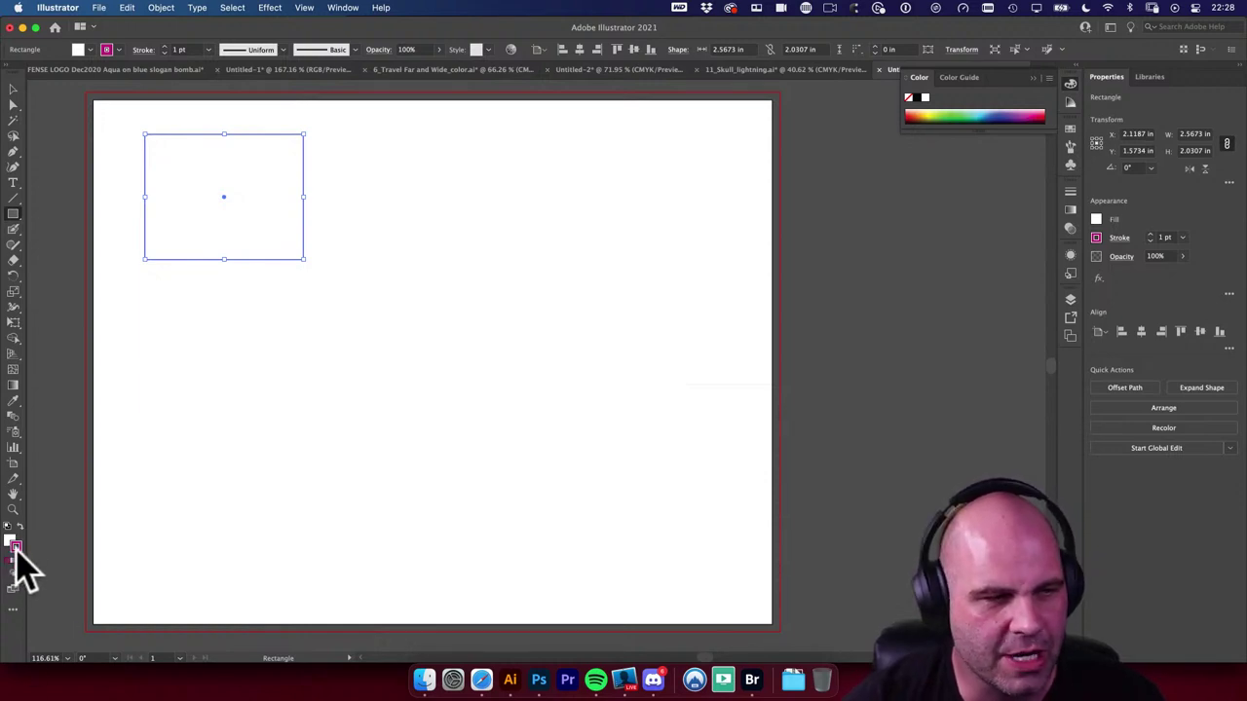
{"action": "key", "text": "z"}
{"action": "mouse_move", "coordinate": [526, 448]}
{"action": "left_mouse_down"}
{"action": "mouse_move", "coordinate": [545, 465]}
{"action": "mouse_move", "coordinate": [335, 289]}
{"action": "mouse_move", "coordinate": [573, 467]}
{"action": "mouse_move", "coordinate": [601, 384]}
{"action": "left_mouse_up"}
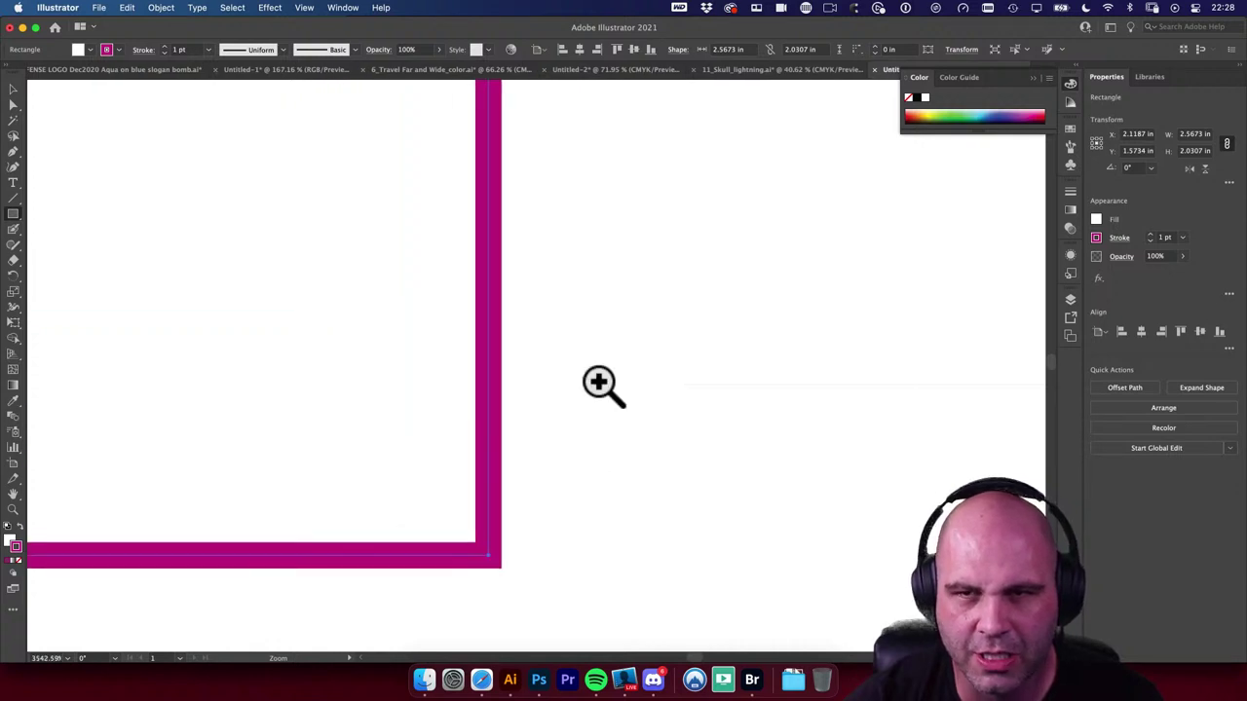
Step: Recolour the rectangle's 1 pt outline light blue from the spectrum bar
{"action": "mouse_move", "coordinate": [965, 122]}
{"action": "left_mouse_down"}
{"action": "mouse_move", "coordinate": [987, 122]}
{"action": "mouse_move", "coordinate": [972, 115]}
{"action": "left_mouse_up"}
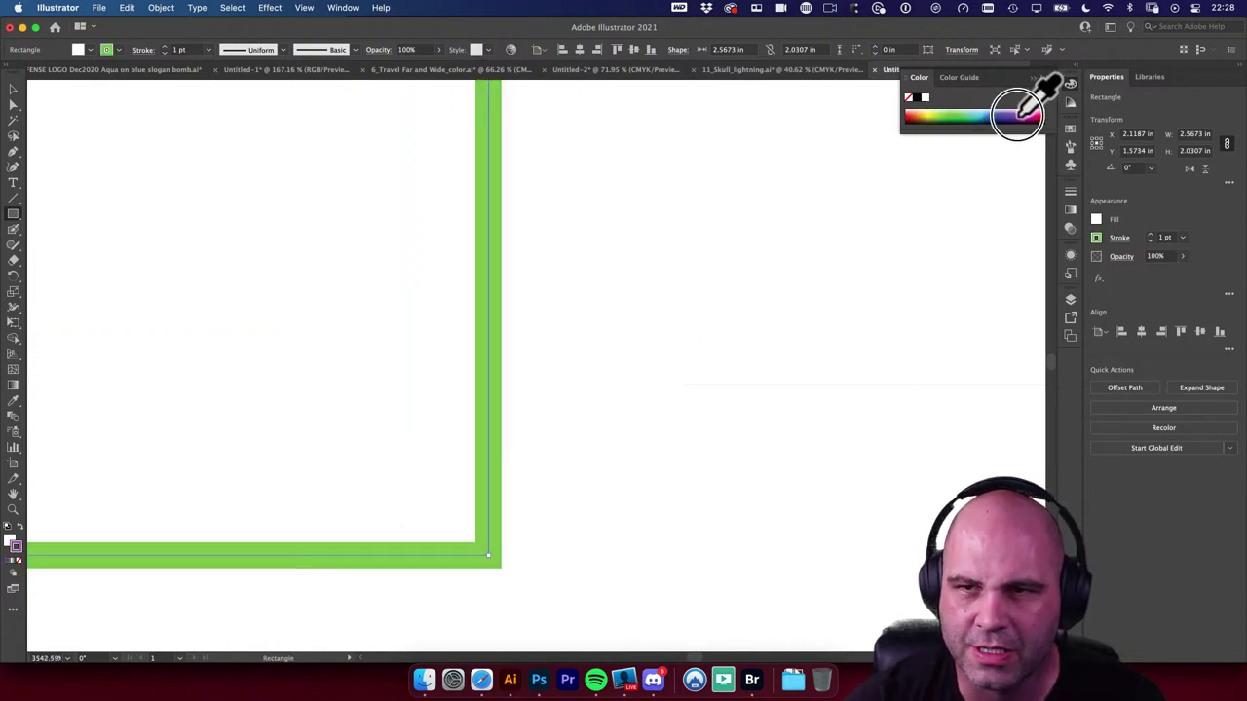
{"action": "left_click", "coordinate": [980, 116]}
{"action": "left_click", "coordinate": [474, 320], "text": "alt"}
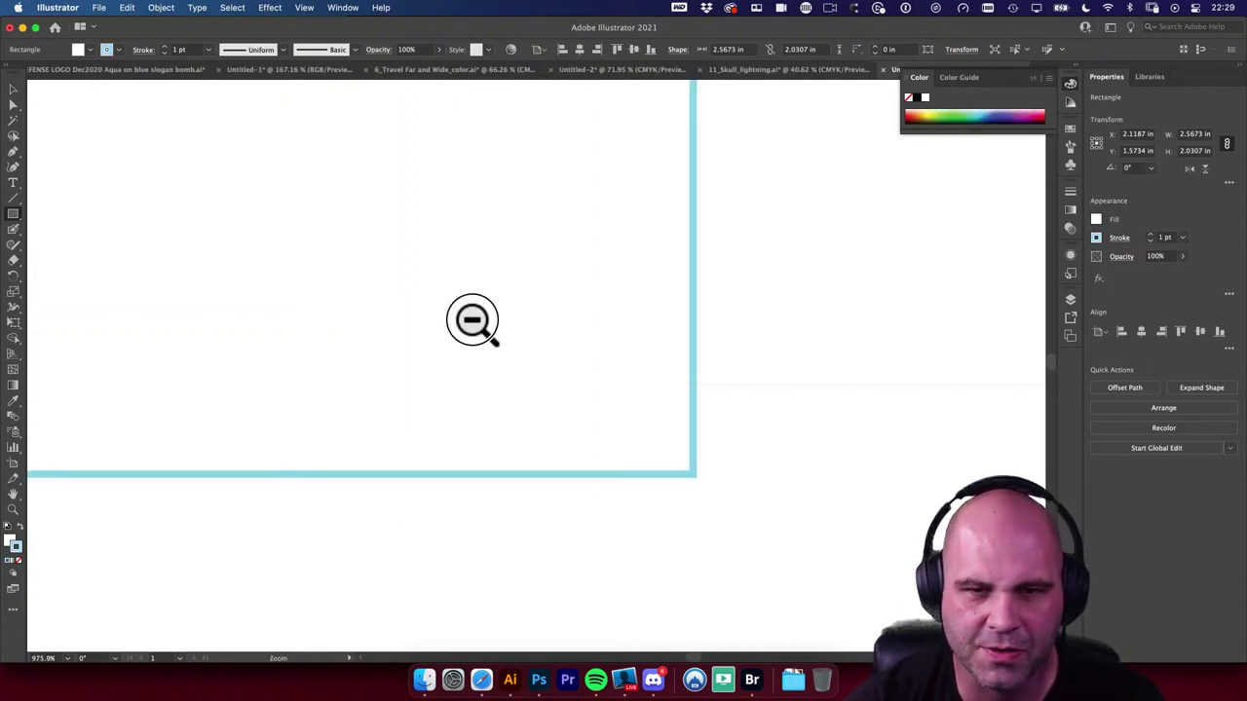
{"action": "left_click", "coordinate": [615, 393], "text": "alt"}
{"action": "left_click", "coordinate": [769, 381], "text": "alt"}
{"action": "left_click", "coordinate": [582, 355], "text": "alt"}
{"action": "scroll", "coordinate": [785, 392], "scroll_direction": "down", "scroll_amount": 3}
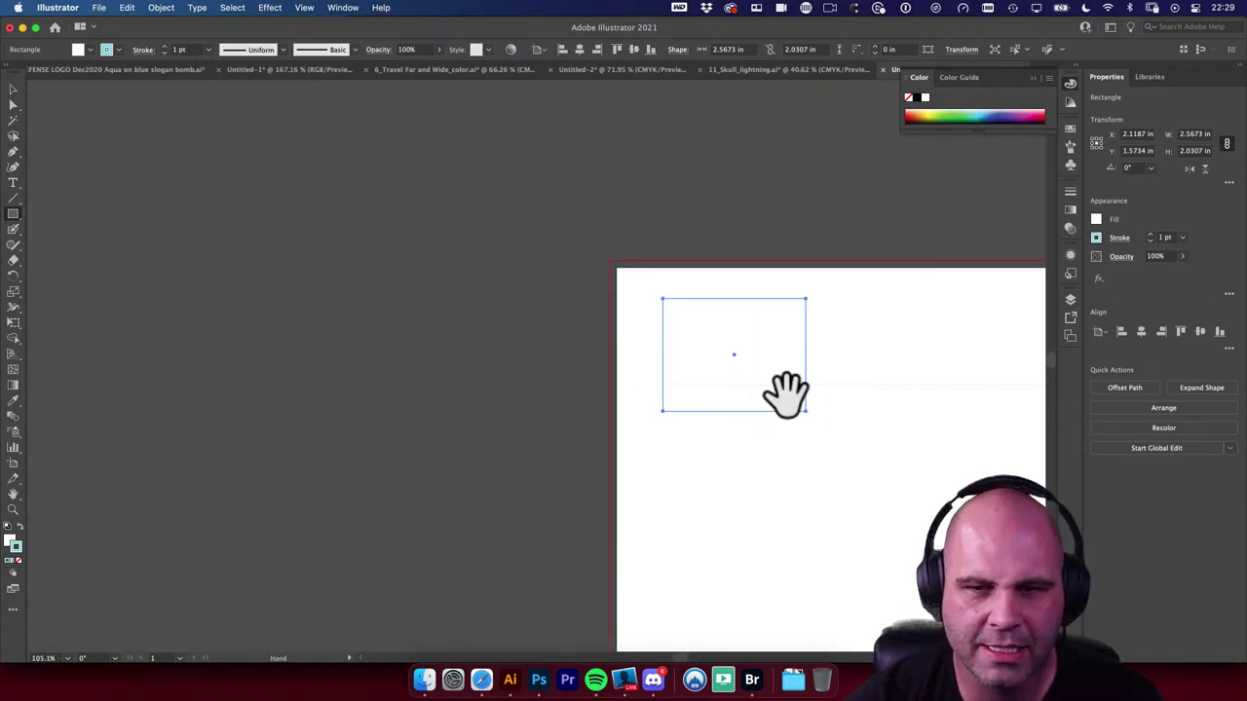
{"action": "left_click_drag", "start_coordinate": [785, 392], "coordinate": [462, 400]}
{"action": "scroll", "coordinate": [612, 479], "scroll_direction": "up", "scroll_amount": 5}
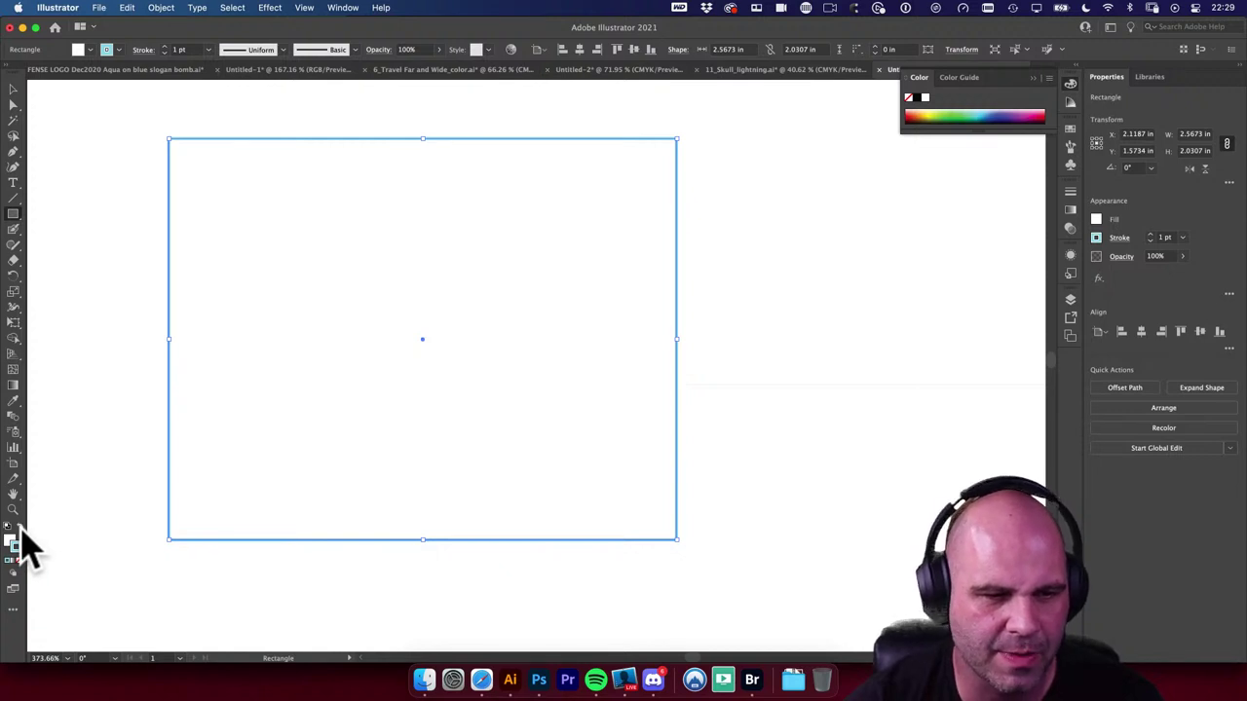
Step: Give the rectangle a light blue fill with no stroke and nudge it slightly up-left
{"action": "left_click", "coordinate": [20, 531]}
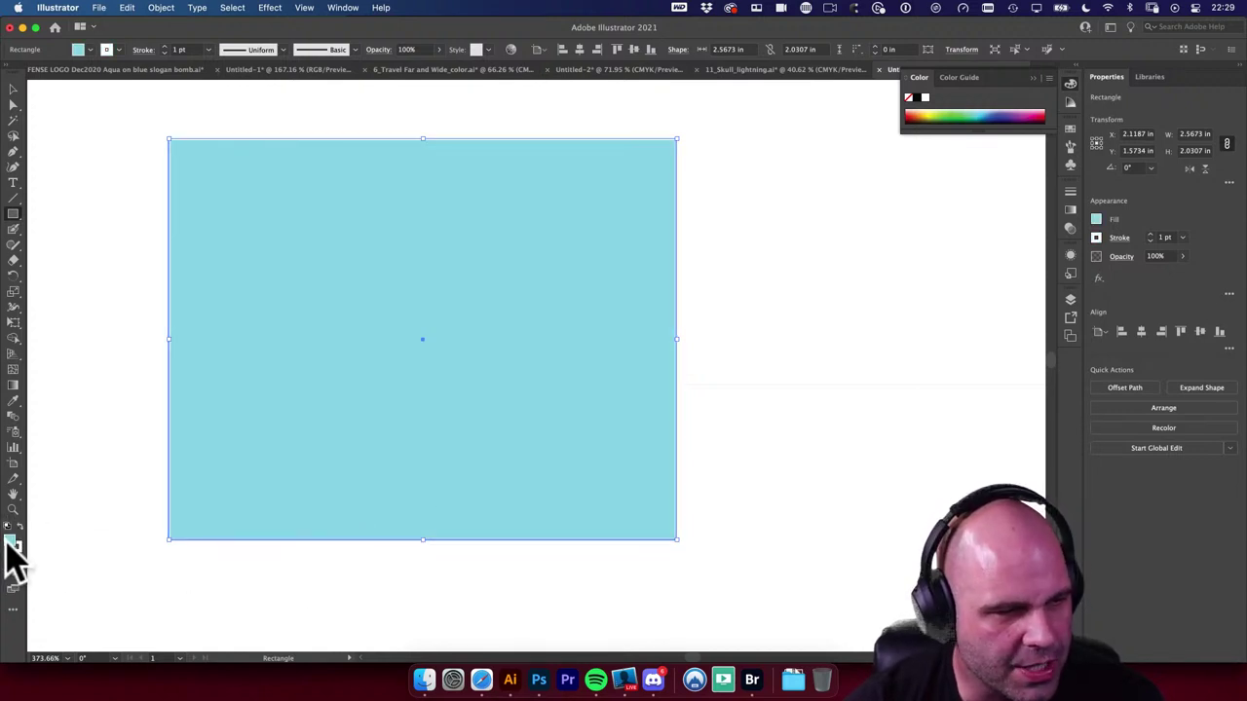
{"action": "key", "text": "v"}
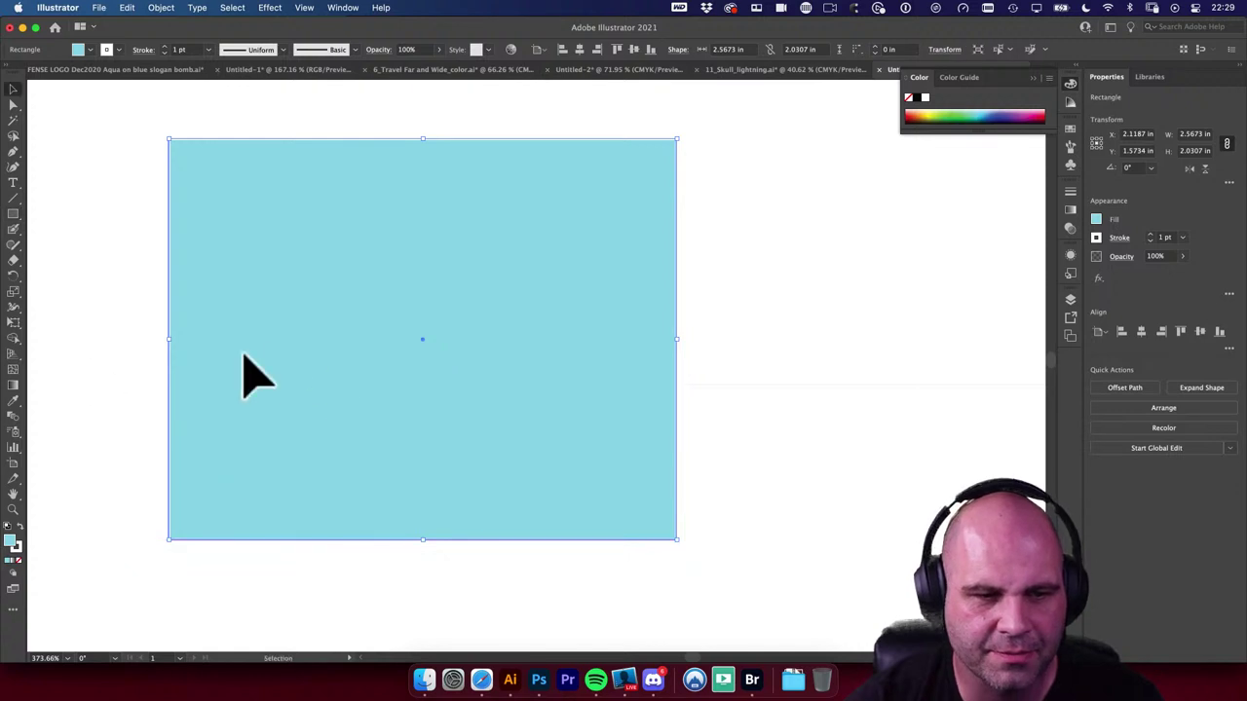
{"action": "left_click", "coordinate": [21, 569]}
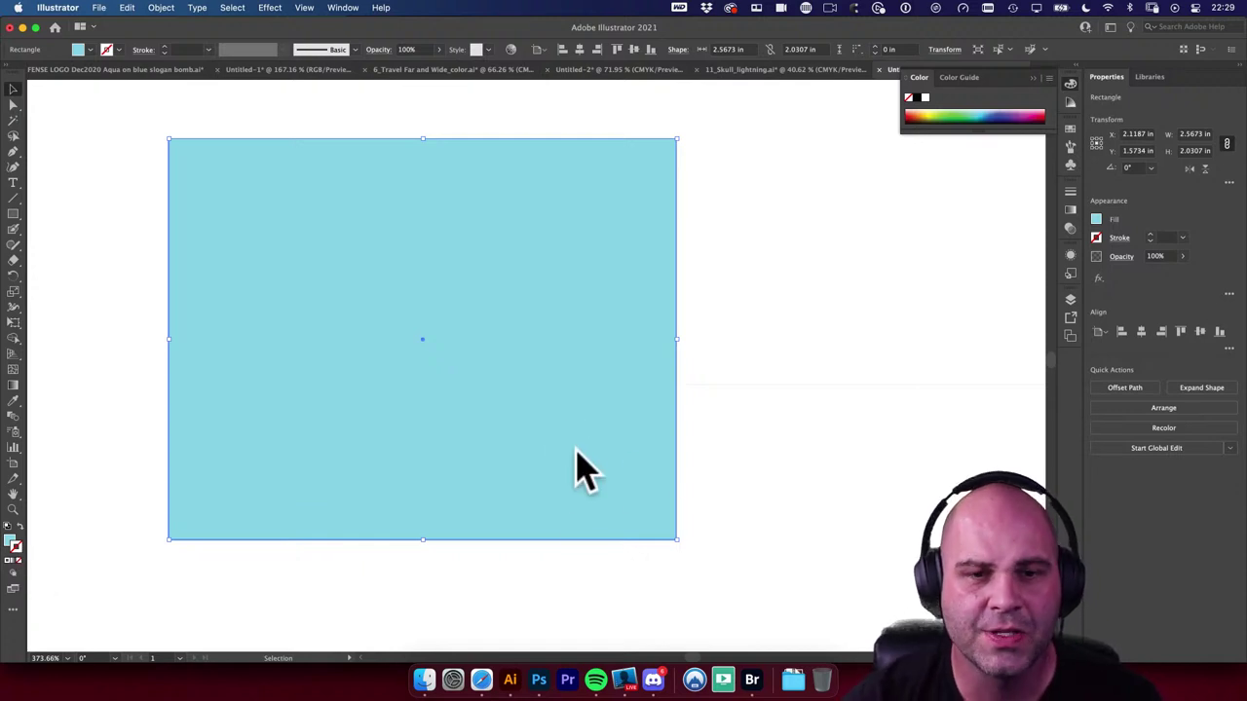
{"action": "scroll", "coordinate": [629, 478], "scroll_direction": "right", "scroll_amount": 3}
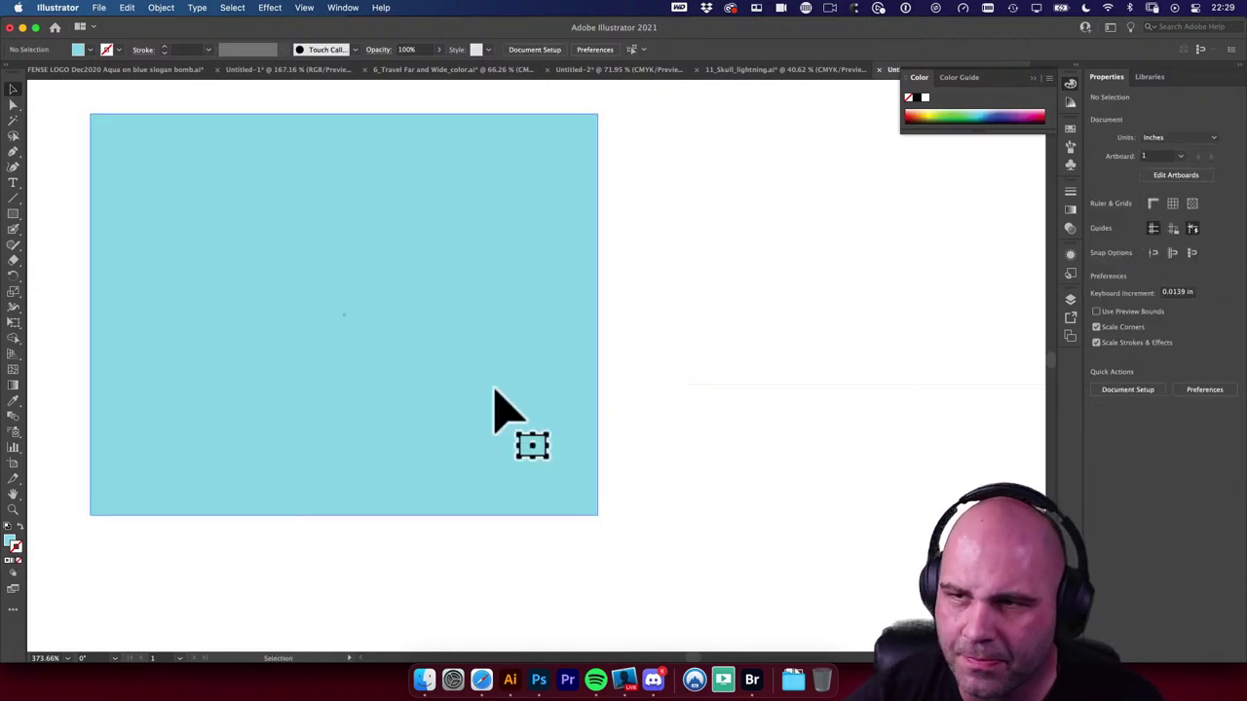
{"action": "left_click_drag", "start_coordinate": [496, 399], "coordinate": [485, 388]}
{"action": "scroll", "coordinate": [566, 389], "scroll_direction": "down", "scroll_amount": 3}
{"action": "left_click_drag", "start_coordinate": [566, 382], "coordinate": [421, 380]}
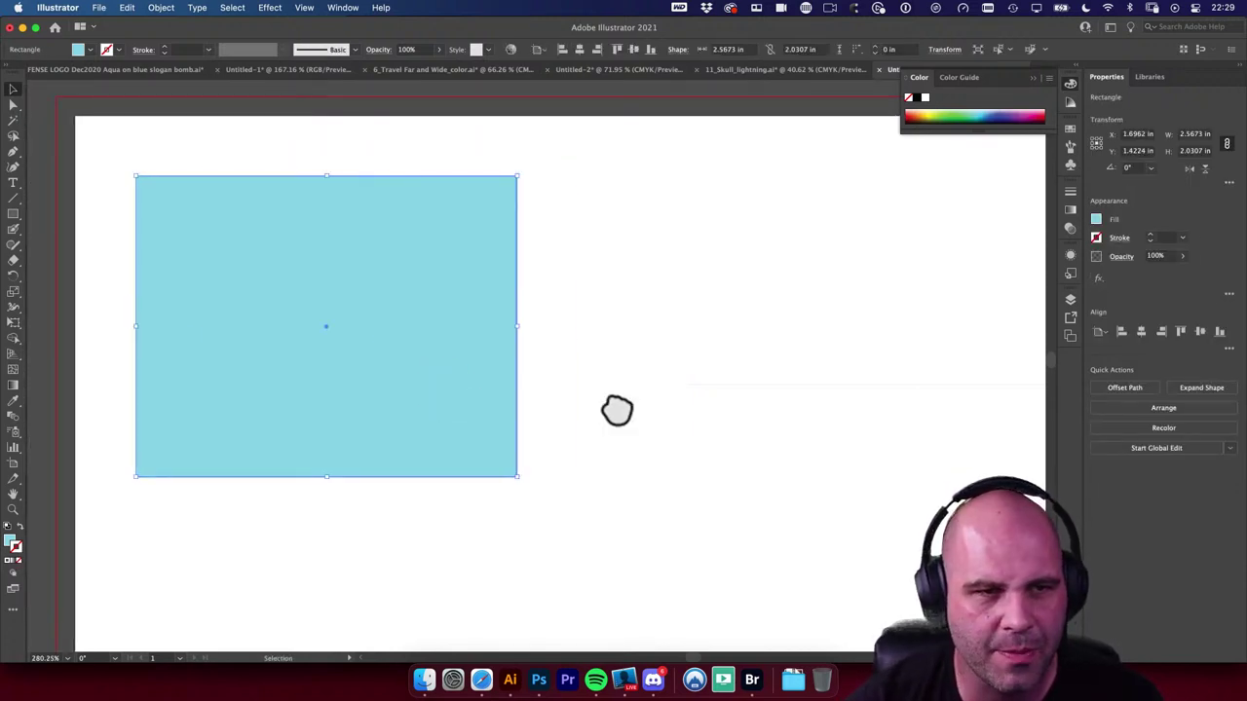
{"action": "key", "text": "l"}
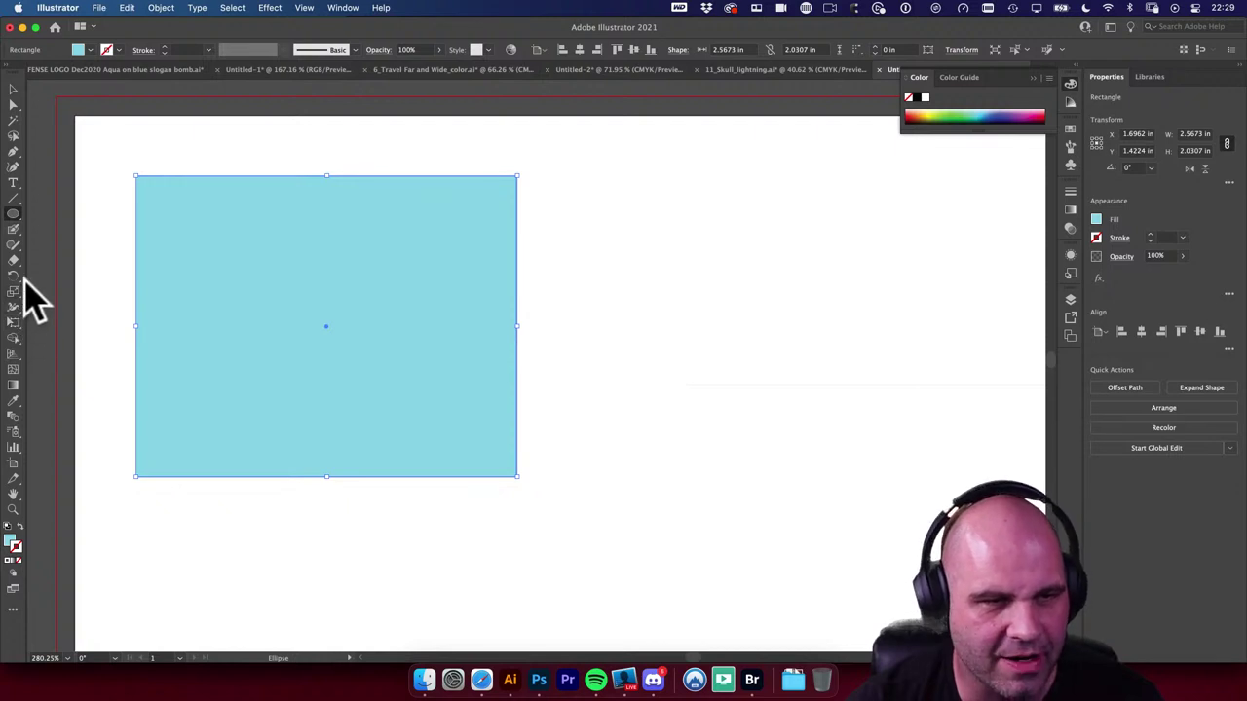
Step: Draw a 1.7425 × 1.6243 in light blue circle beside the rectangle, then a star below
{"action": "left_click", "coordinate": [13, 216]}
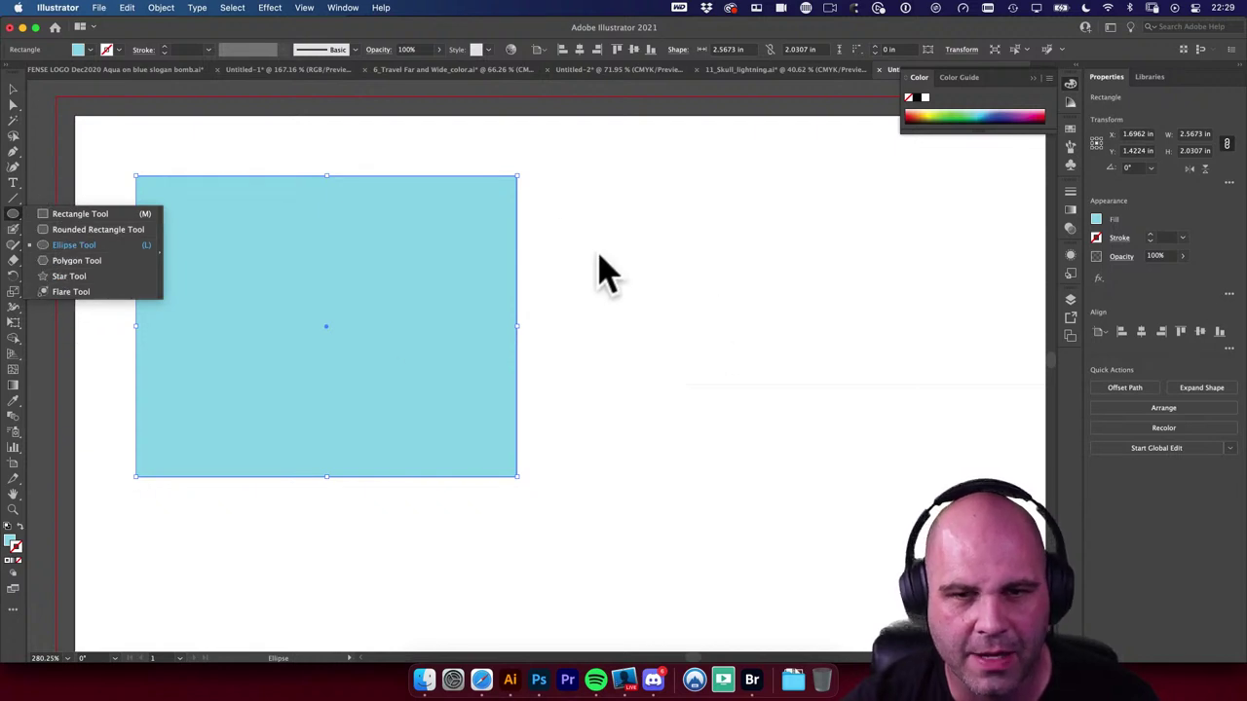
{"action": "left_click_drag", "start_coordinate": [562, 214], "coordinate": [821, 454]}
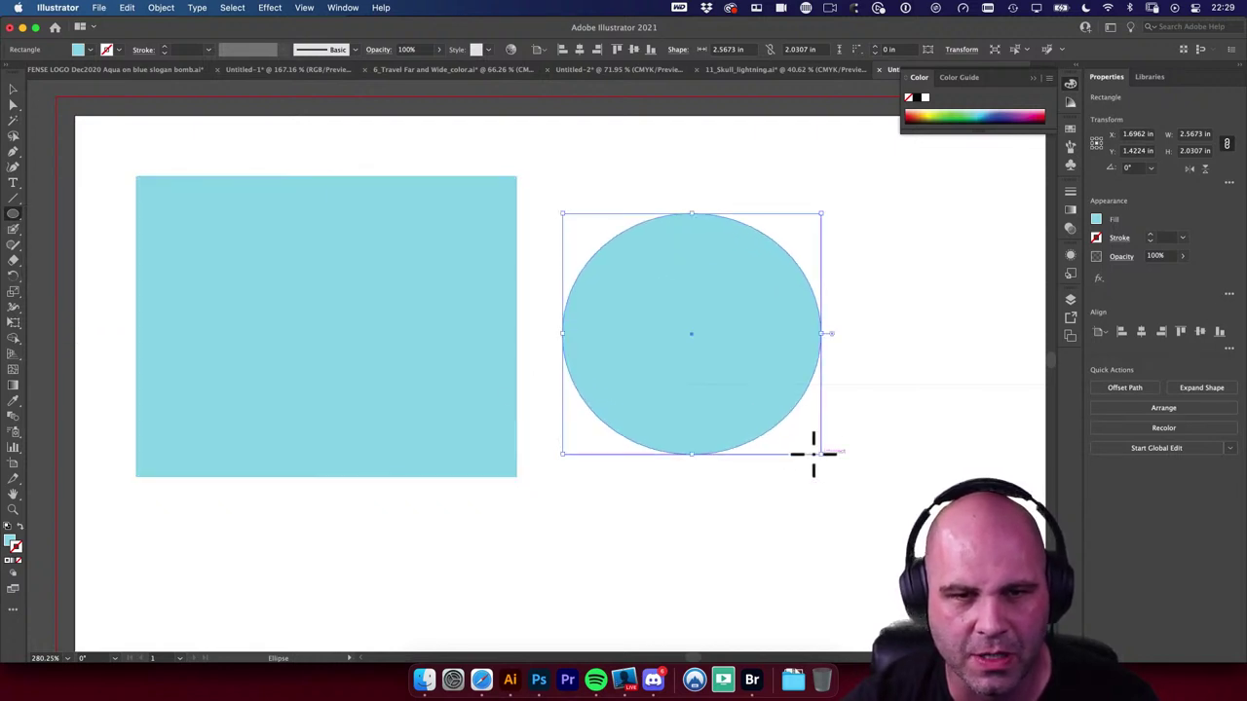
{"action": "left_click", "coordinate": [16, 212]}
{"action": "left_click_drag", "start_coordinate": [16, 212], "coordinate": [78, 281]}
{"action": "scroll", "coordinate": [292, 341], "scroll_direction": "down", "scroll_amount": 5}
{"action": "scroll", "coordinate": [292, 341], "scroll_direction": "right", "scroll_amount": 3}
{"action": "left_click_drag", "start_coordinate": [449, 361], "coordinate": [543, 484]}
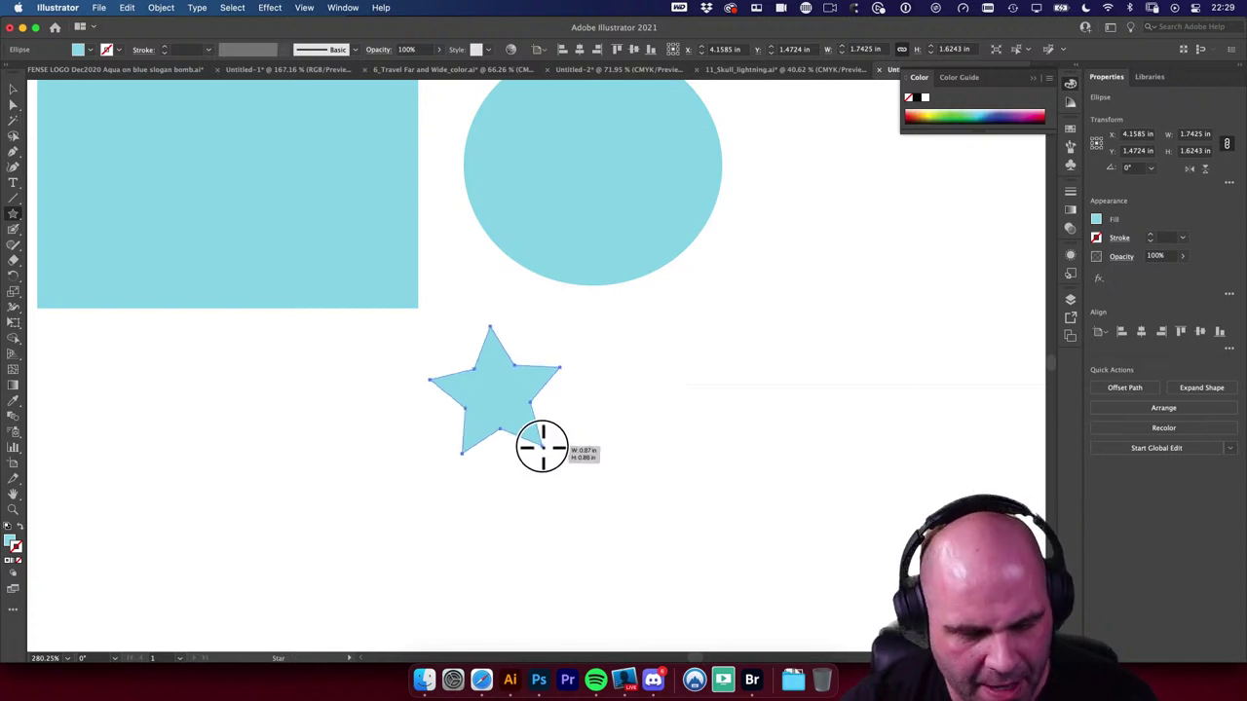
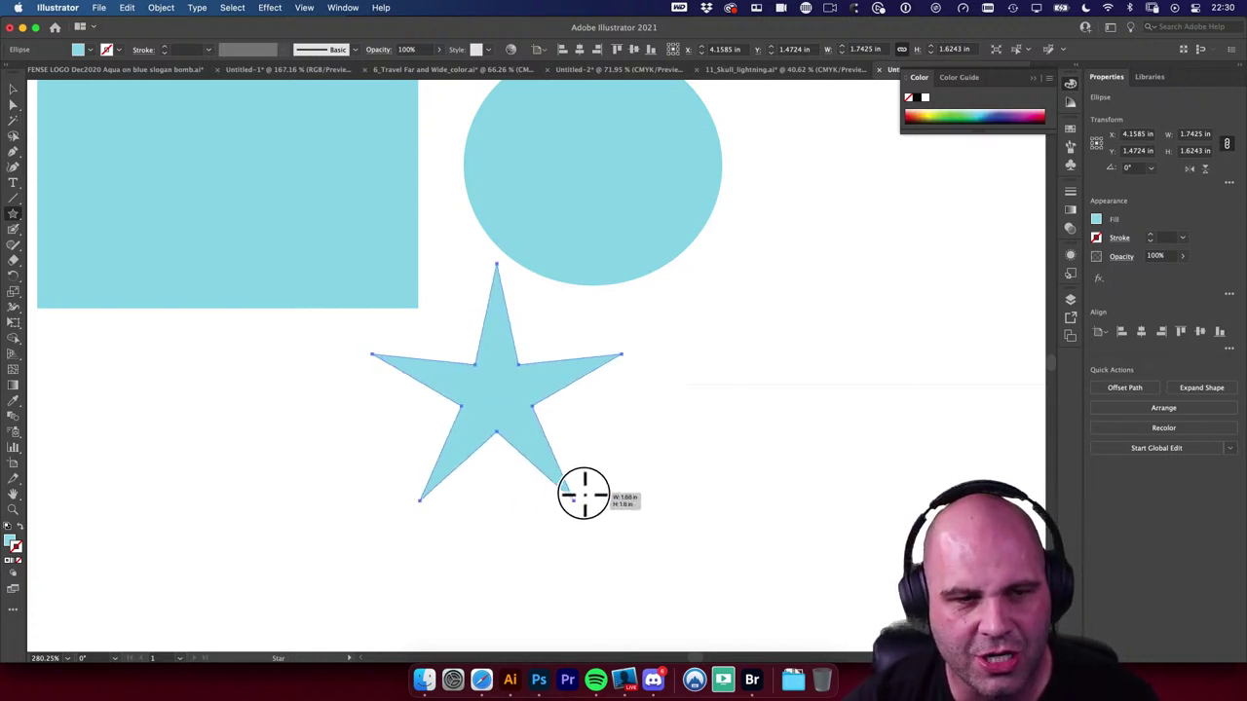
Step: Draw a small light-blue starburst with many points below the circle
{"action": "mouse_move", "coordinate": [583, 495]}
{"action": "left_mouse_down"}
{"action": "mouse_move", "coordinate": [637, 520]}
{"action": "mouse_move", "coordinate": [589, 501]}
{"action": "left_mouse_up"}
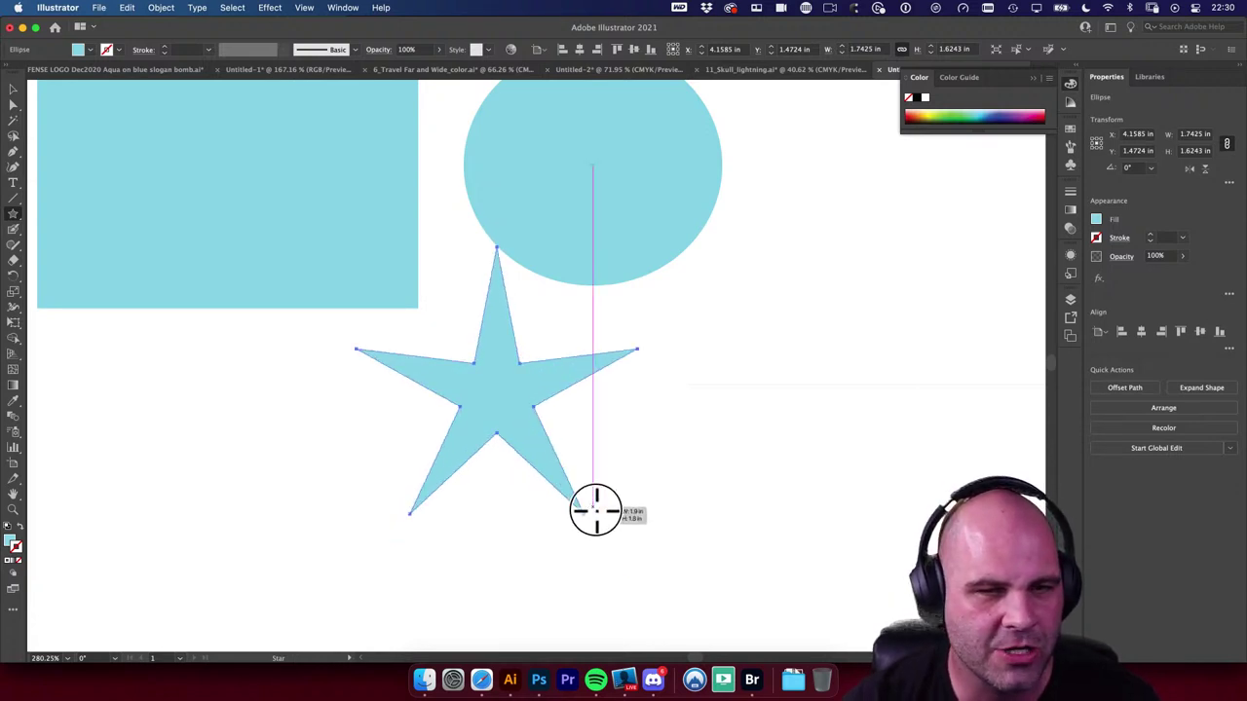
{"action": "mouse_move", "coordinate": [595, 510]}
{"action": "left_mouse_down"}
{"action": "mouse_move", "coordinate": [751, 624]}
{"action": "mouse_move", "coordinate": [574, 485]}
{"action": "mouse_move", "coordinate": [586, 490]}
{"action": "left_mouse_up"}
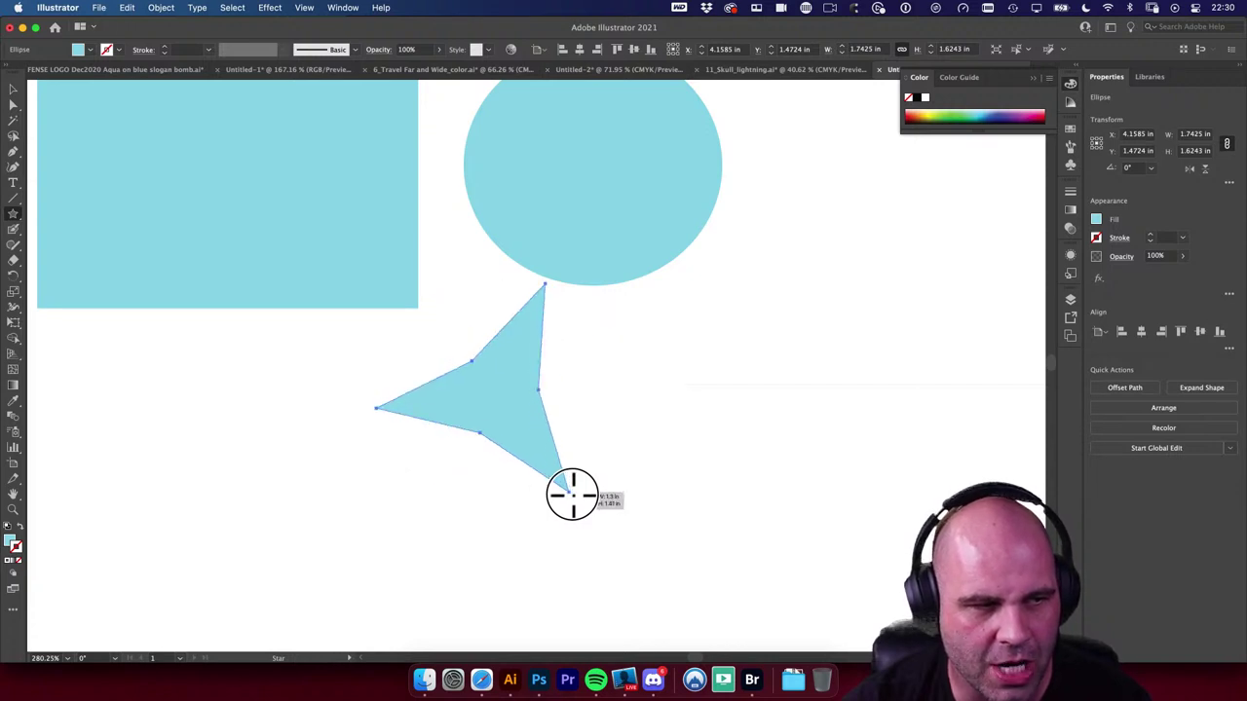
{"action": "mouse_move", "coordinate": [605, 497]}
{"action": "left_mouse_down"}
{"action": "mouse_move", "coordinate": [604, 449]}
{"action": "mouse_move", "coordinate": [637, 484]}
{"action": "mouse_move", "coordinate": [580, 442]}
{"action": "left_mouse_up"}
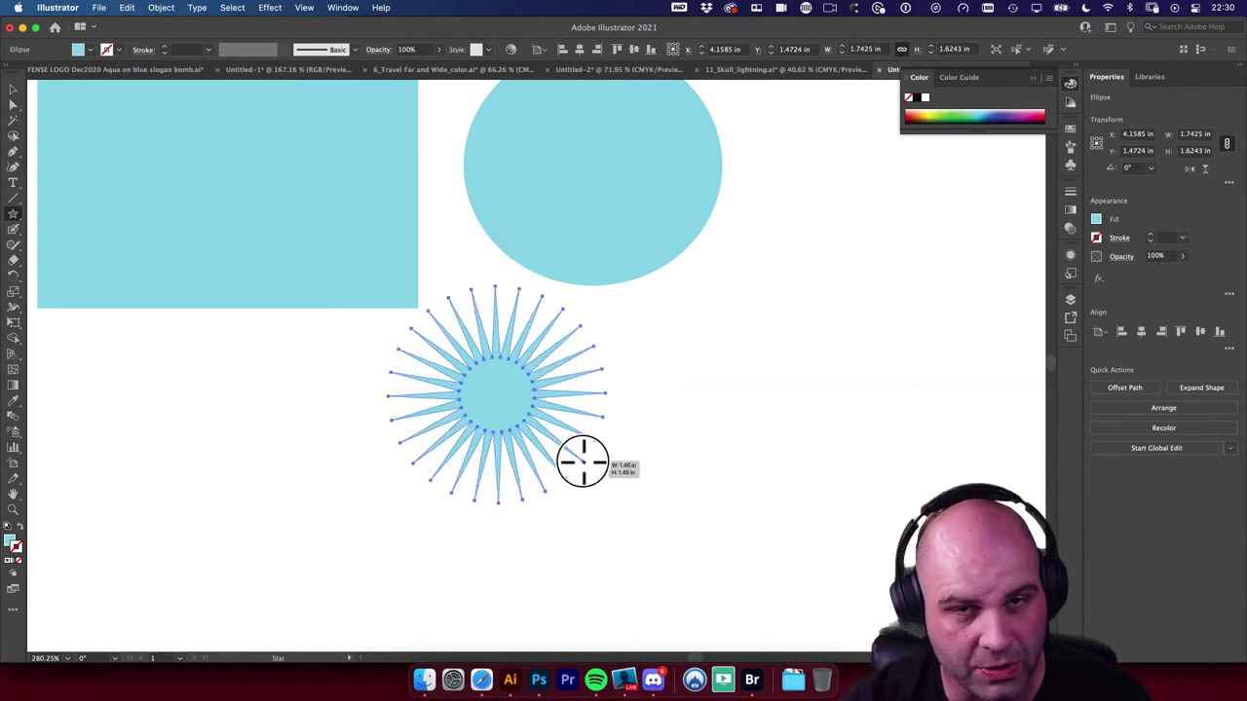
{"action": "mouse_move", "coordinate": [585, 459]}
{"action": "left_mouse_down"}
{"action": "mouse_move", "coordinate": [637, 501]}
{"action": "mouse_move", "coordinate": [527, 434]}
{"action": "left_mouse_up"}
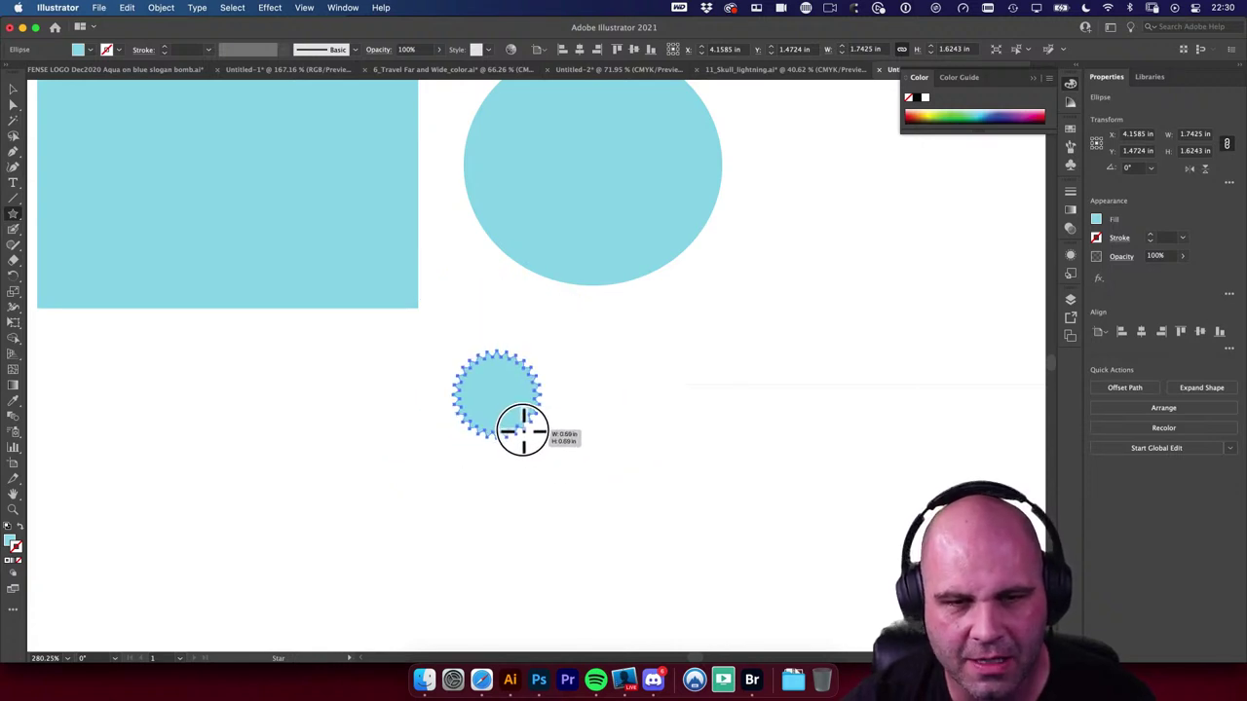
{"action": "scroll", "coordinate": [526, 429], "scroll_direction": "right", "scroll_amount": 2}
{"action": "mouse_move", "coordinate": [522, 430]}
{"action": "left_mouse_down"}
{"action": "mouse_move", "coordinate": [422, 418]}
{"action": "mouse_move", "coordinate": [529, 487]}
{"action": "mouse_move", "coordinate": [530, 509]}
{"action": "left_mouse_up"}
{"action": "scroll", "coordinate": [542, 426], "scroll_direction": "left", "scroll_amount": 4}
Step: Scale the starburst to about 1.47 in wide and place it just under the rectangle
{"action": "key", "text": "e"}
{"action": "key", "text": "v"}
{"action": "left_click_drag", "start_coordinate": [418, 390], "coordinate": [537, 434]}
{"action": "left_click", "coordinate": [855, 383]}
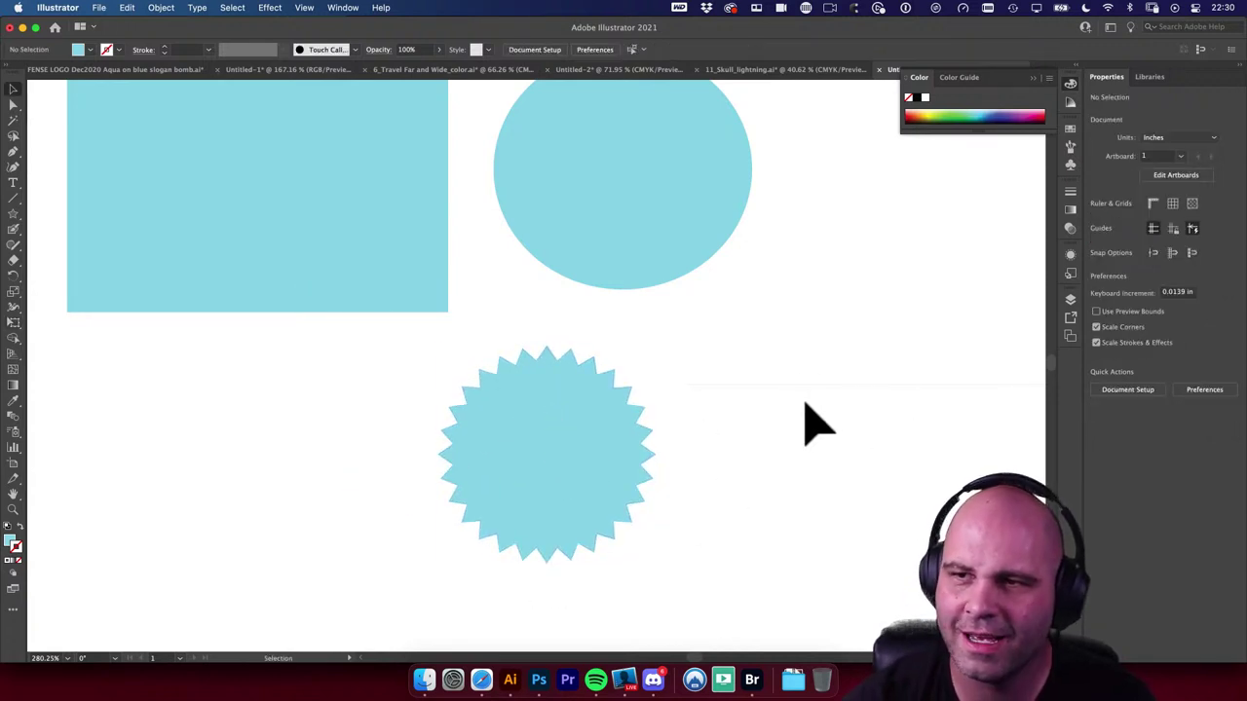
{"action": "scroll", "coordinate": [682, 360], "scroll_direction": "down", "scroll_amount": 3}
{"action": "scroll", "coordinate": [705, 376], "scroll_direction": "up", "scroll_amount": 2}
{"action": "left_click_drag", "start_coordinate": [614, 467], "coordinate": [418, 426]}
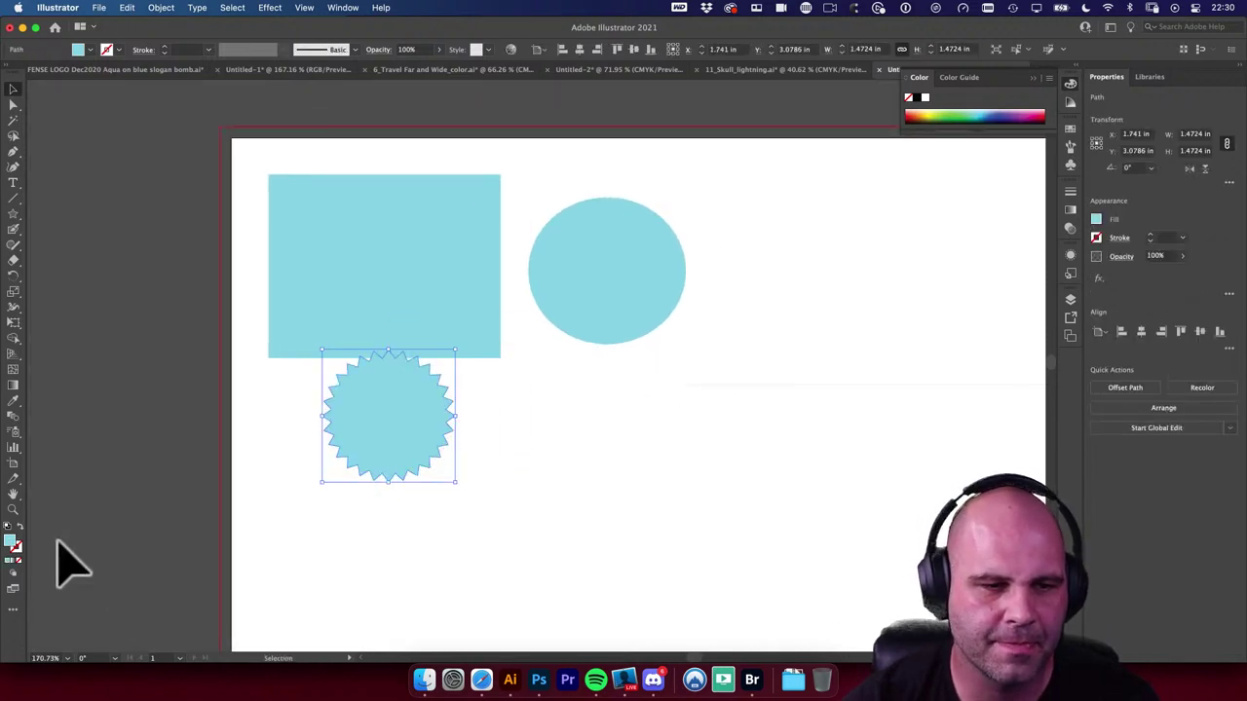
Step: Recolour the starburst dark teal and position it over the circle's right side
{"action": "double_click", "coordinate": [9, 542]}
{"action": "left_click", "coordinate": [859, 414]}
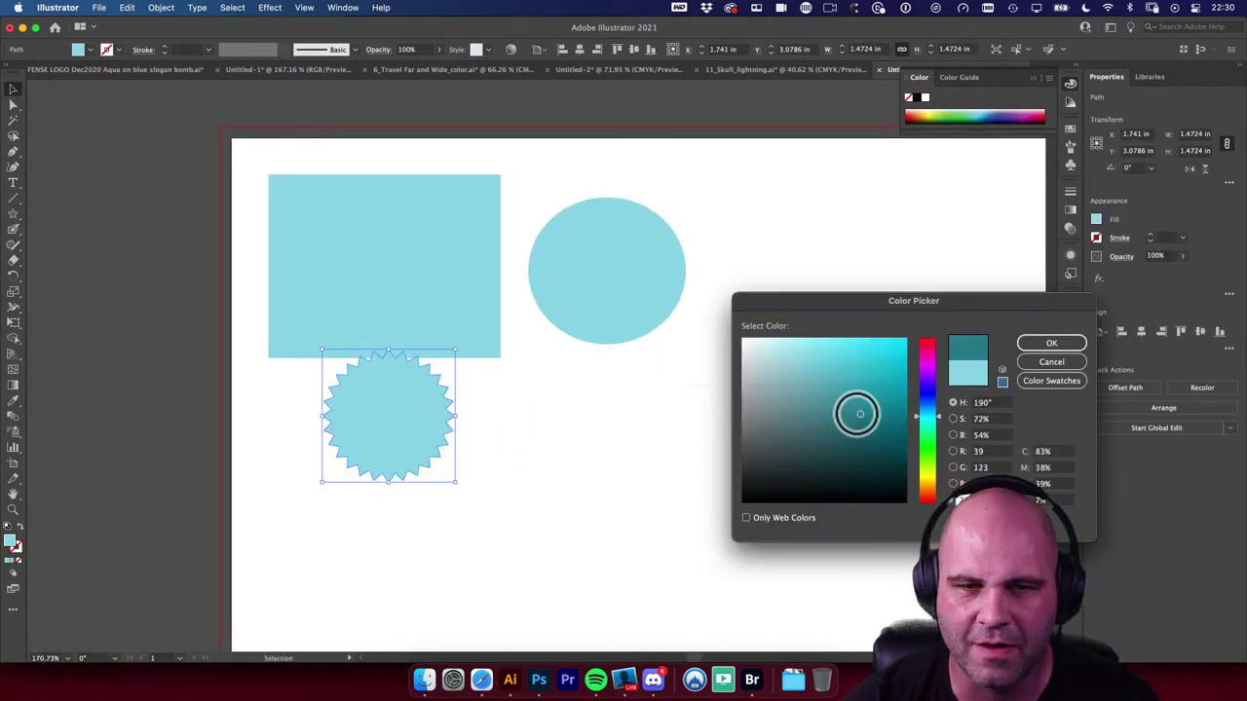
{"action": "left_click", "coordinate": [1051, 343]}
{"action": "left_click", "coordinate": [507, 436]}
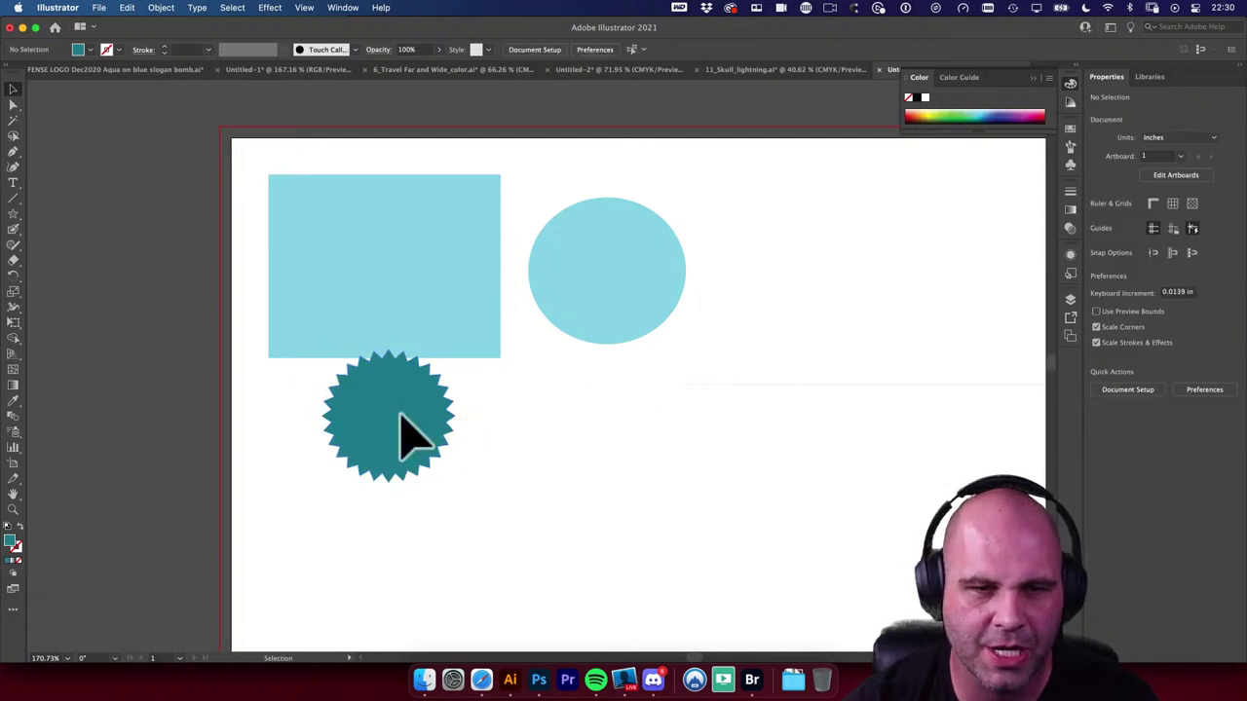
{"action": "left_click_drag", "start_coordinate": [400, 414], "coordinate": [669, 357]}
{"action": "left_click_drag", "start_coordinate": [669, 321], "coordinate": [542, 271]}
Step: Subtract the starburst from the circle using Pathfinder Minus Front
{"action": "left_click", "coordinate": [574, 269], "text": "shift"}
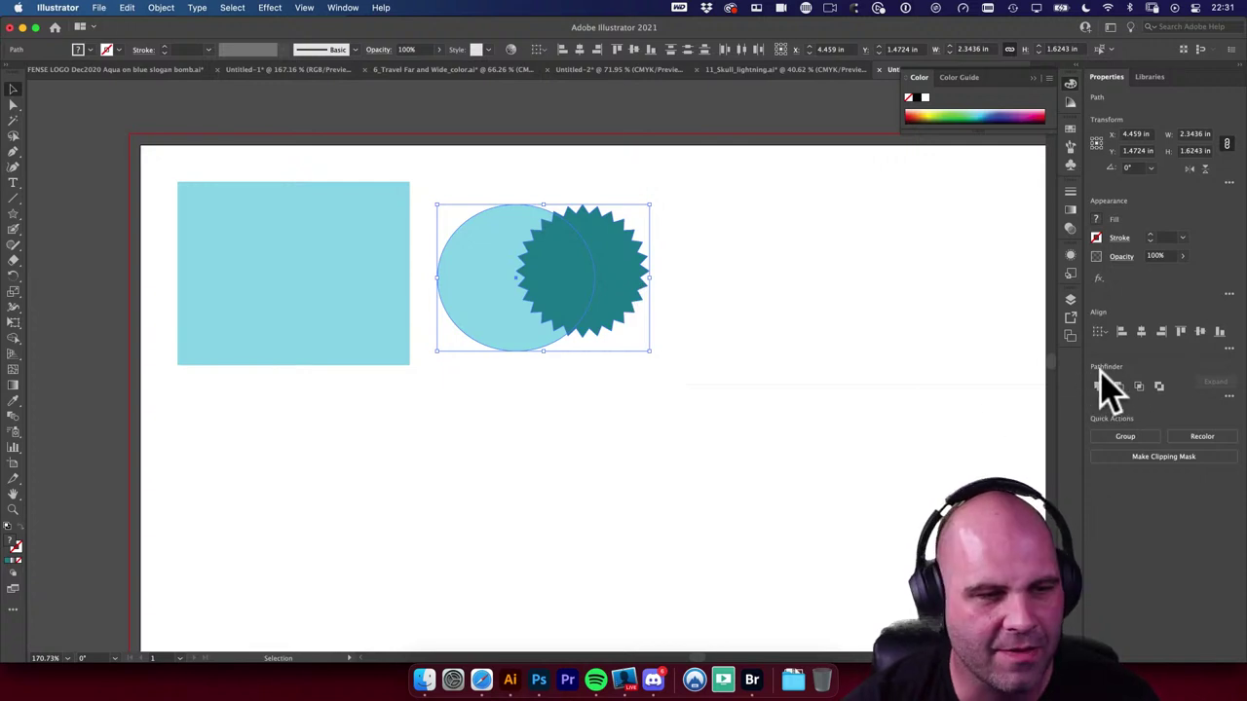
{"action": "left_click", "coordinate": [342, 7]}
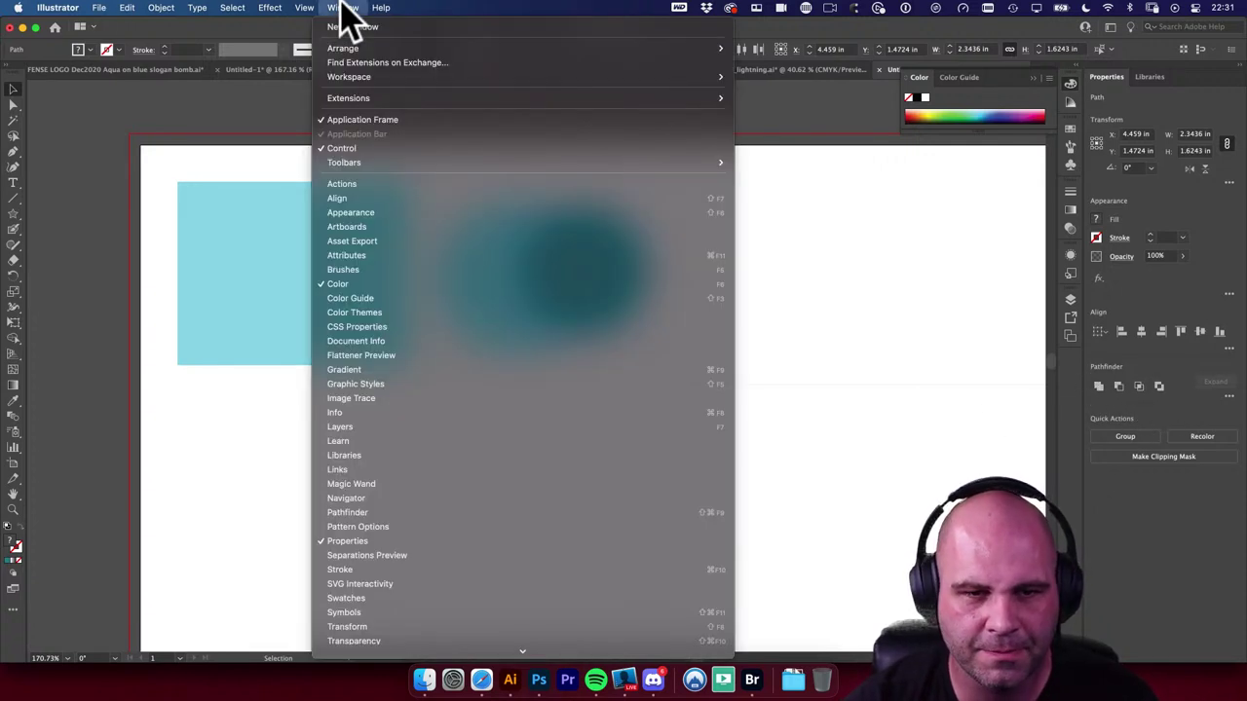
{"action": "left_click", "coordinate": [378, 512]}
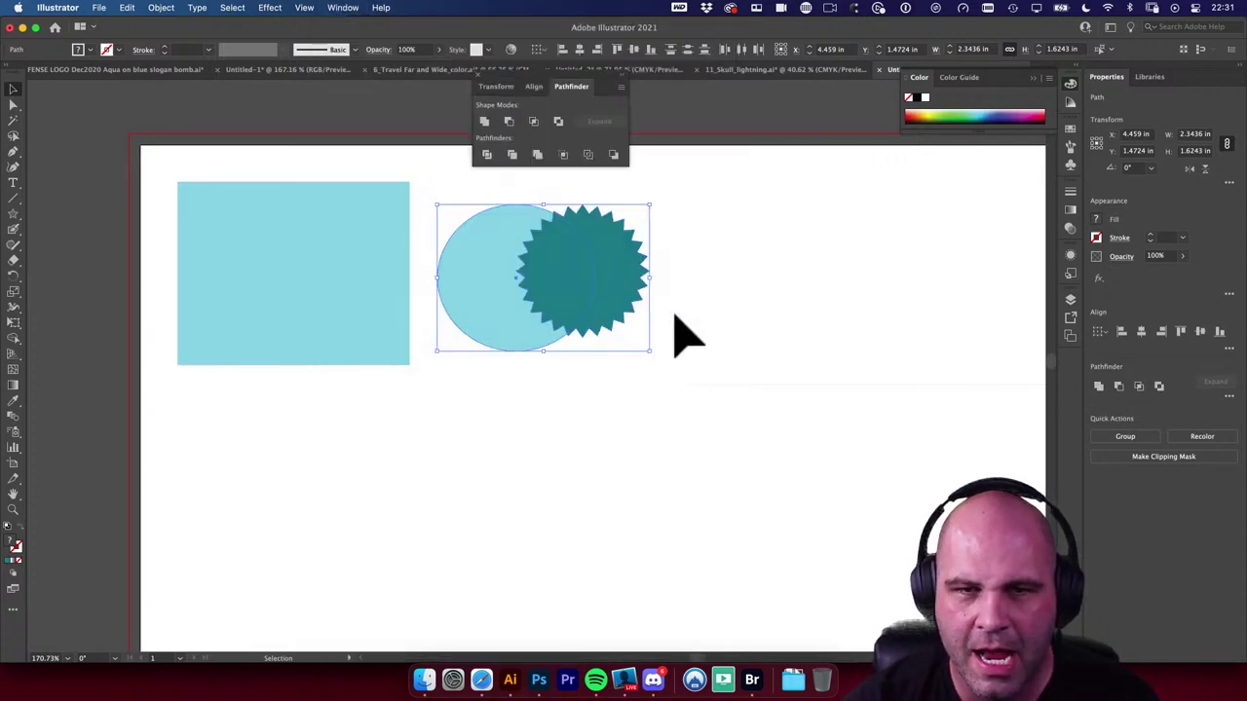
{"action": "left_click", "coordinate": [507, 119]}
Step: Move the notched circle so it overlaps the rectangle's lower-right corner, then select both
{"action": "left_click_drag", "start_coordinate": [523, 256], "coordinate": [431, 322]}
{"action": "left_click", "coordinate": [615, 280]}
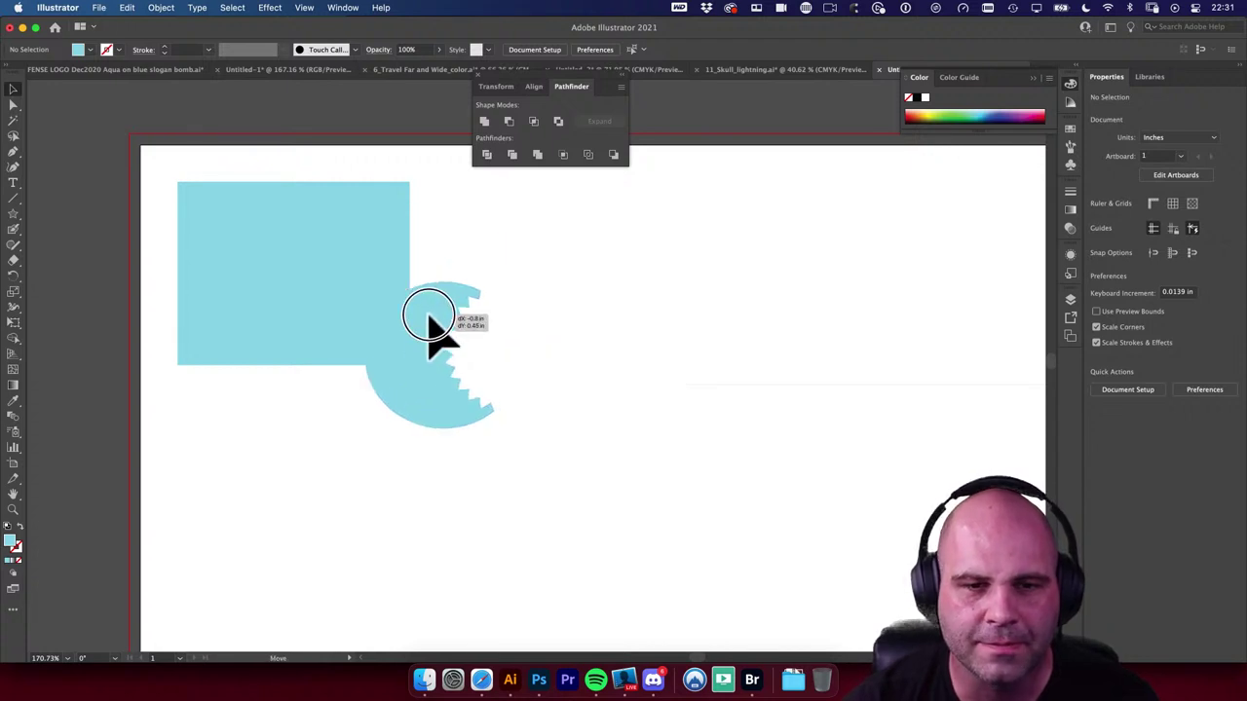
{"action": "left_click", "coordinate": [390, 279], "text": "shift"}
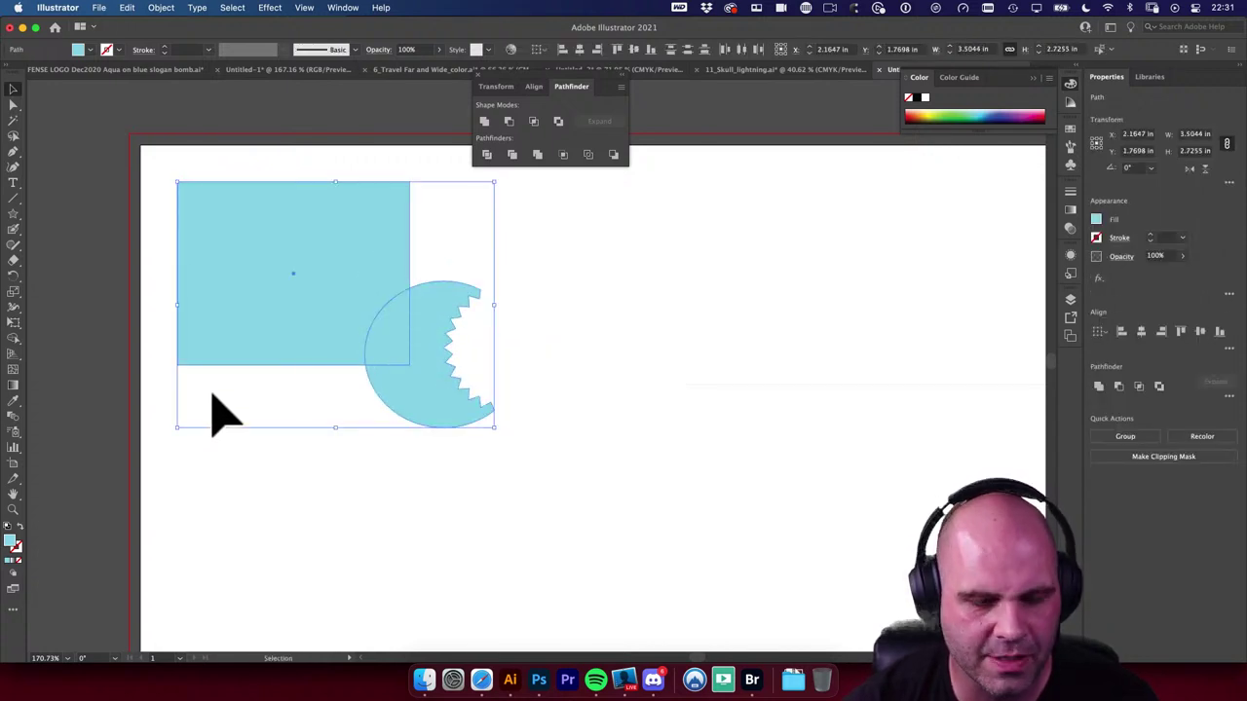
{"action": "key", "text": "shift+m"}
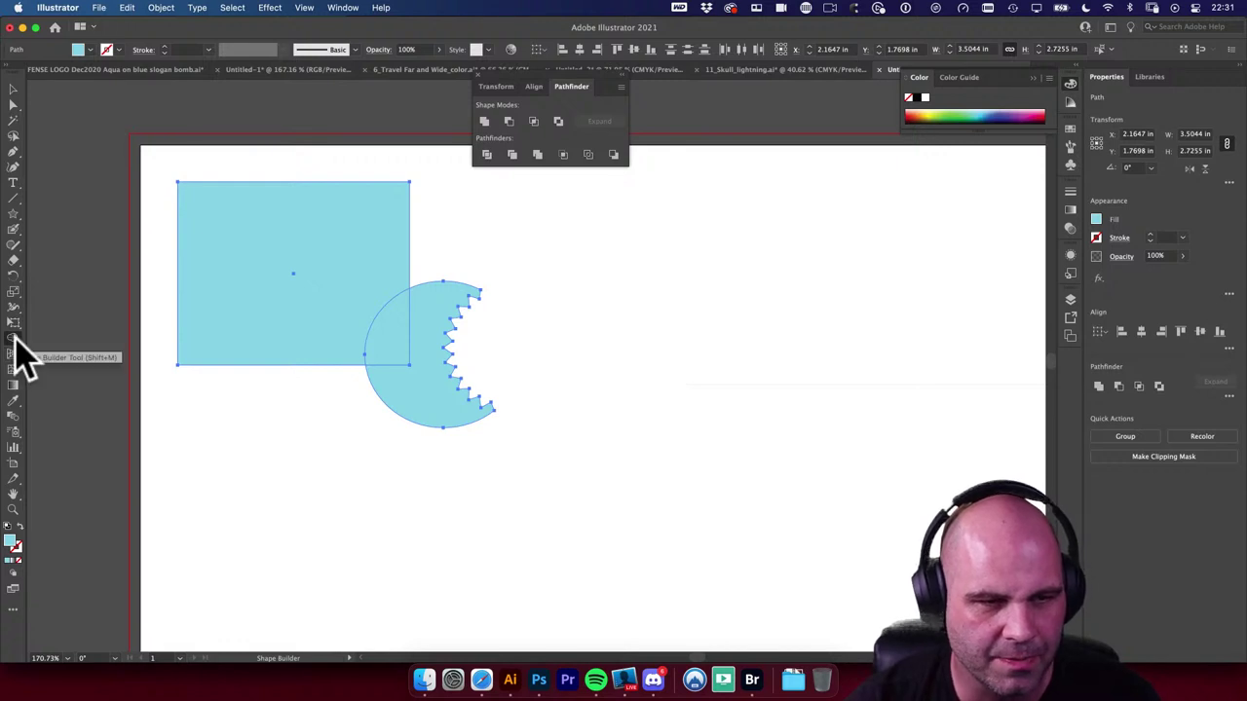
Step: Delete the overlapping region with Shape Builder and move the bitten rectangle and toothed C-shape apart
{"action": "mouse_move", "coordinate": [293, 289]}
{"action": "left_mouse_down"}
{"action": "mouse_move", "coordinate": [397, 353]}
{"action": "mouse_move", "coordinate": [394, 398]}
{"action": "left_mouse_up"}
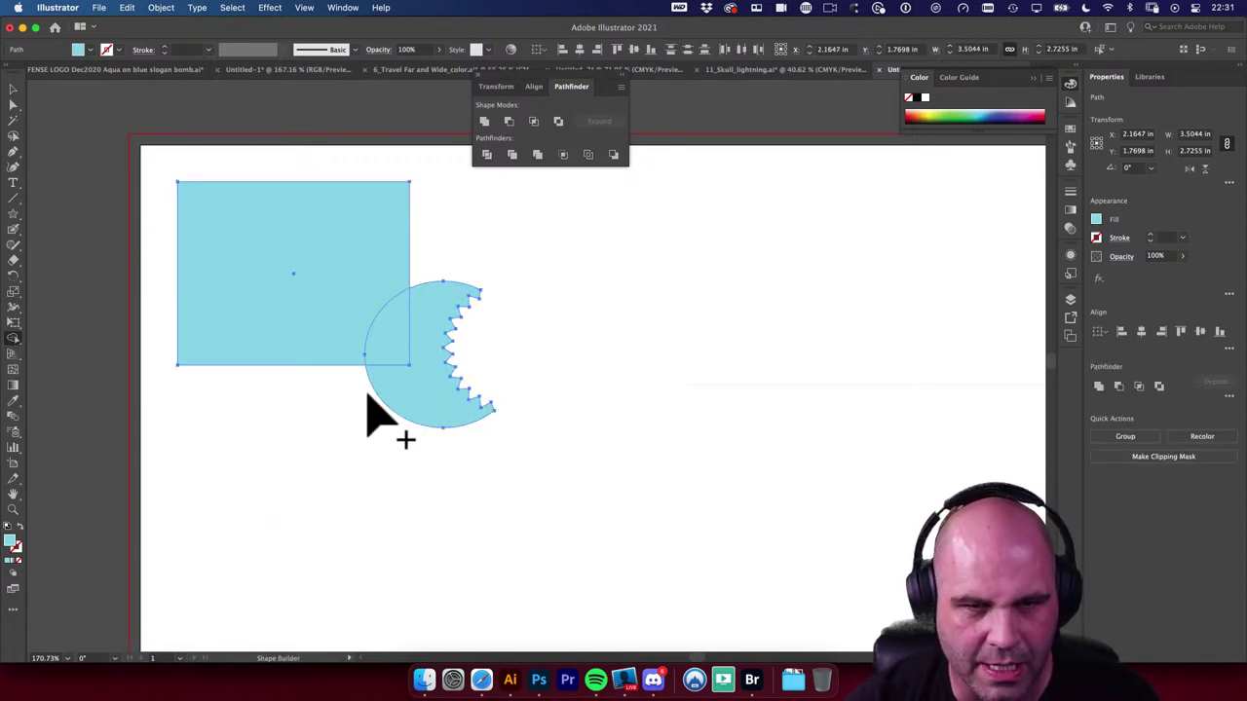
{"action": "left_click", "coordinate": [398, 357], "text": "alt"}
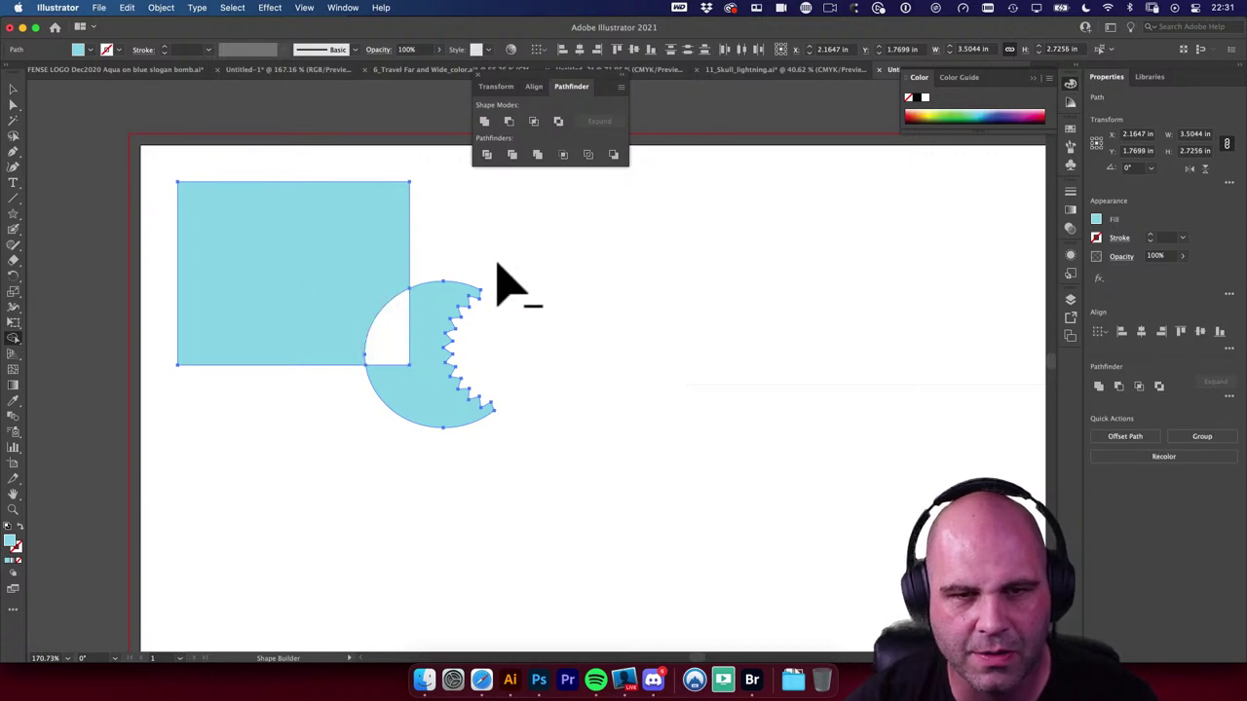
{"action": "key", "text": "v"}
{"action": "left_click_drag", "start_coordinate": [328, 228], "coordinate": [252, 228]}
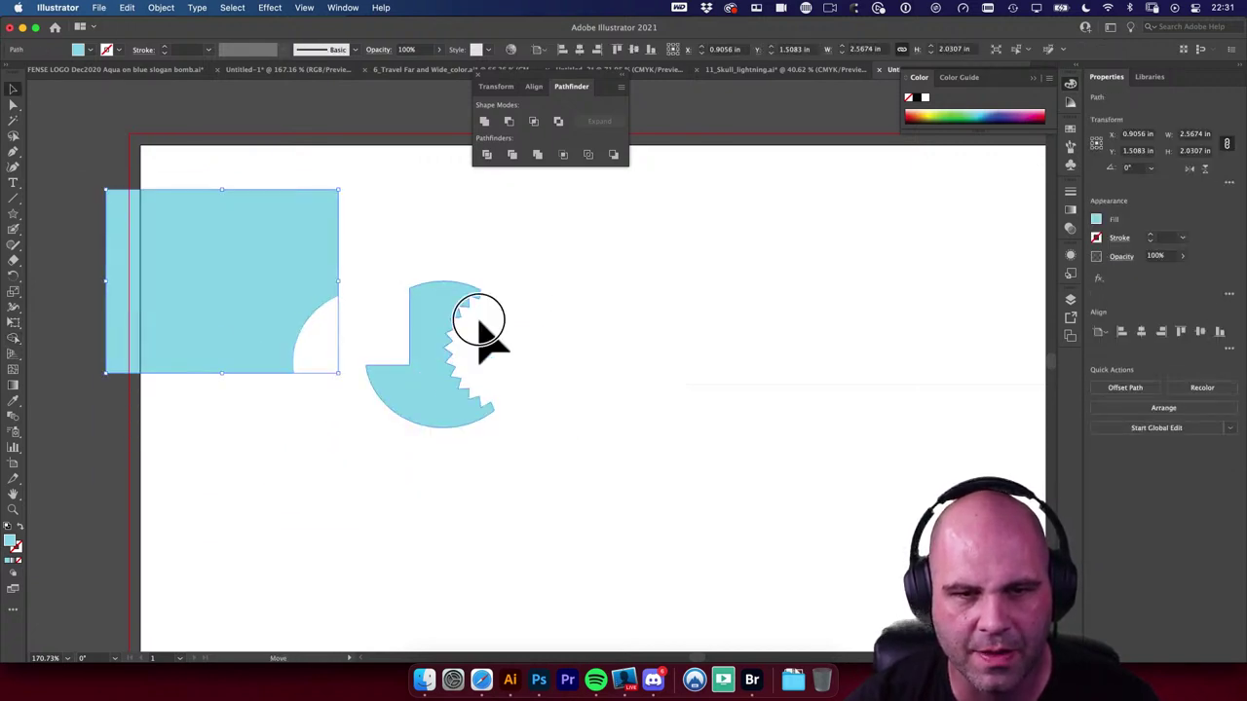
{"action": "left_click_drag", "start_coordinate": [478, 334], "coordinate": [580, 441]}
{"action": "left_click_drag", "start_coordinate": [317, 305], "coordinate": [472, 318]}
{"action": "left_click_drag", "start_coordinate": [509, 432], "coordinate": [550, 396]}
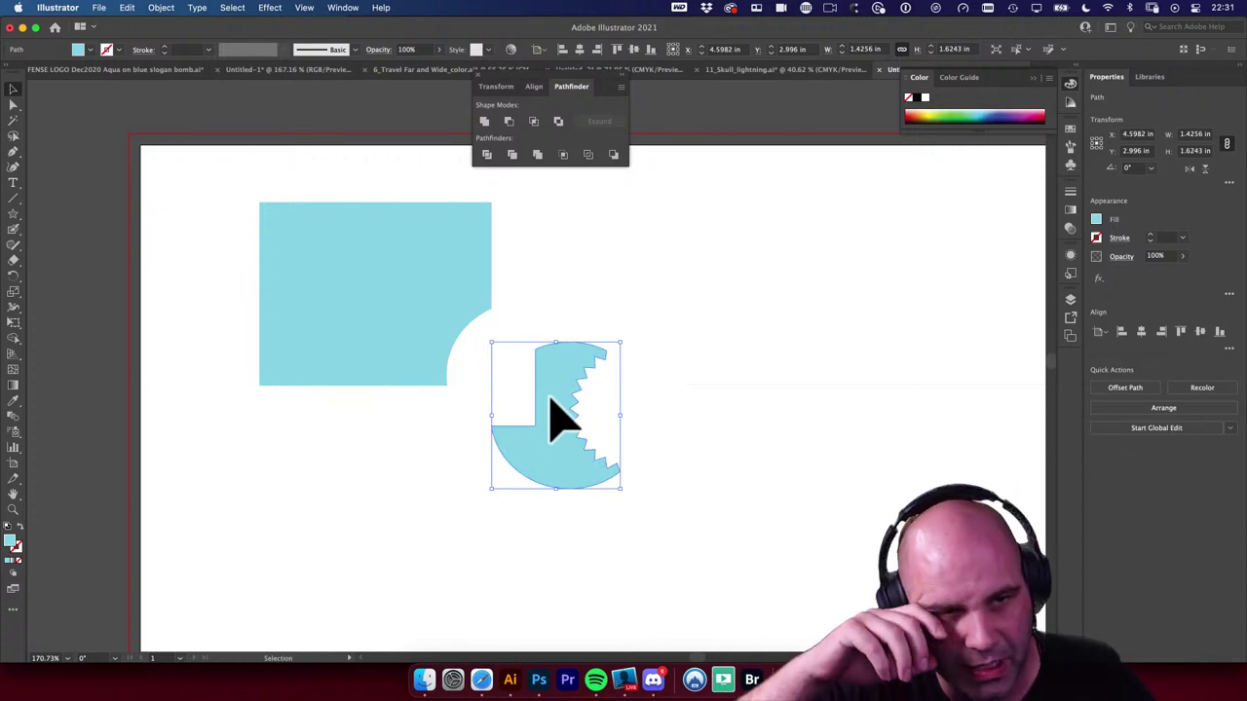
{"action": "left_click_drag", "start_coordinate": [390, 312], "coordinate": [409, 321]}
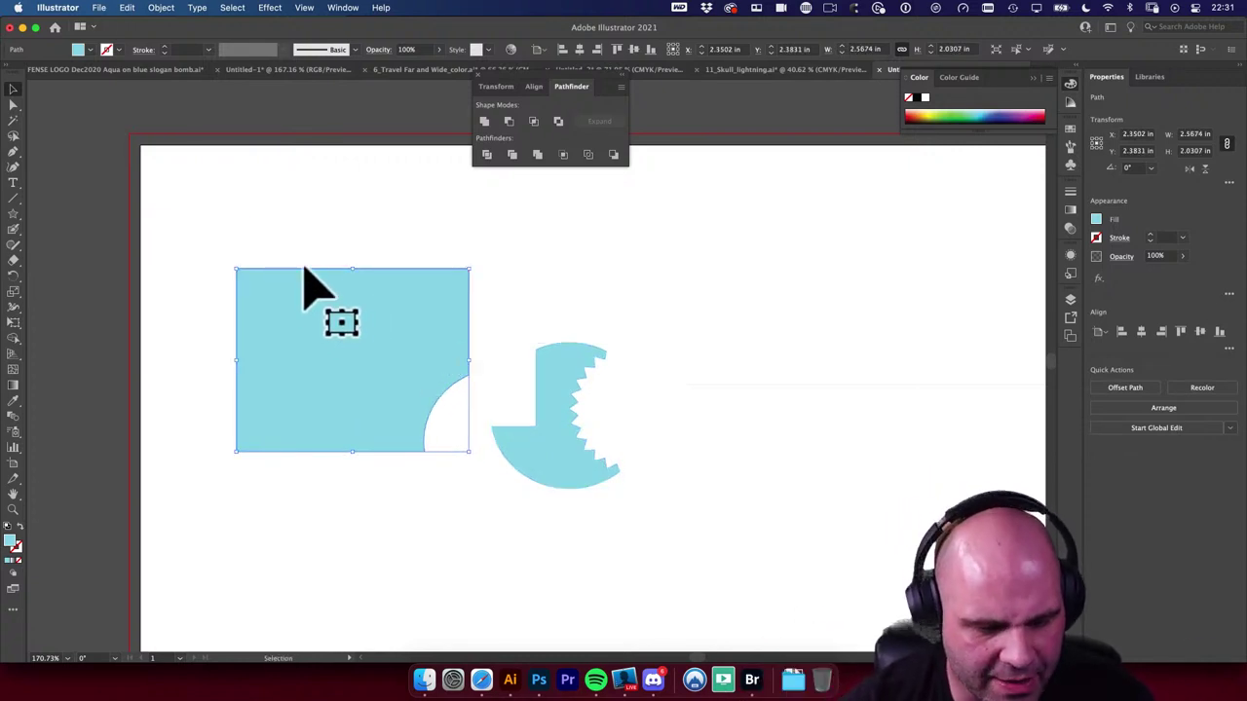
Step: Move the toothed C-shape up and right and nudge the rectangle into place
{"action": "left_click", "coordinate": [20, 104]}
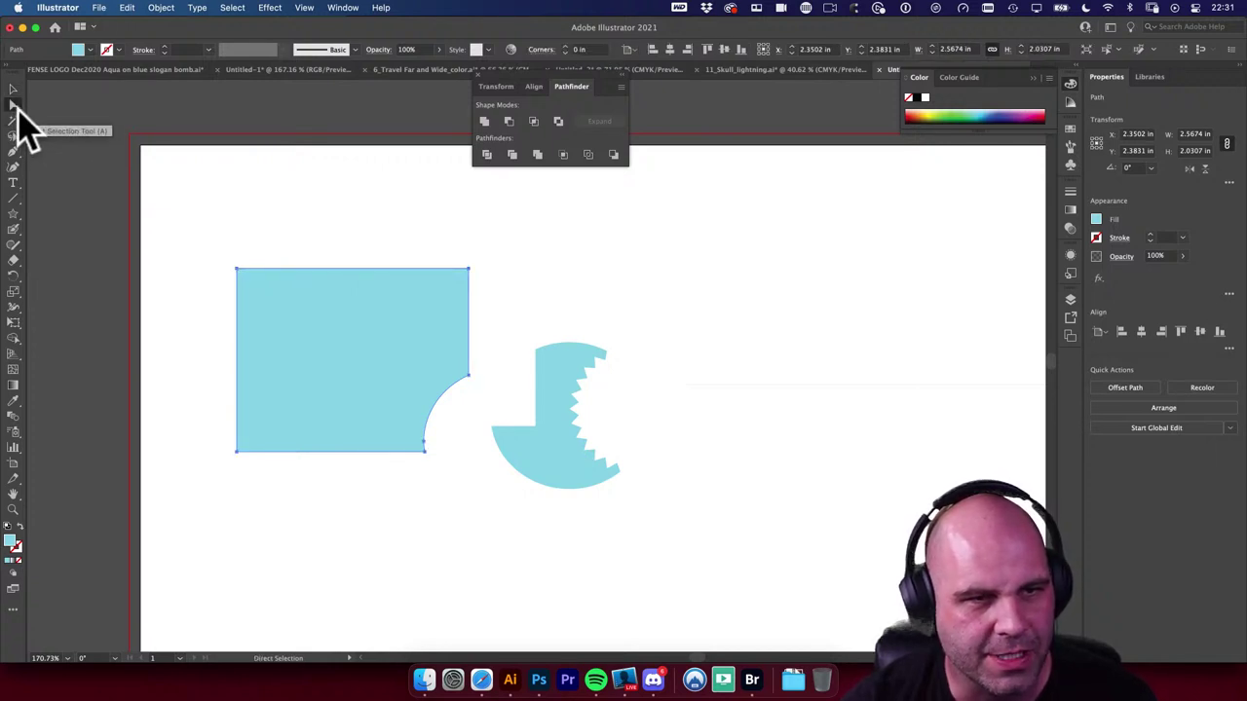
{"action": "left_click", "coordinate": [13, 89]}
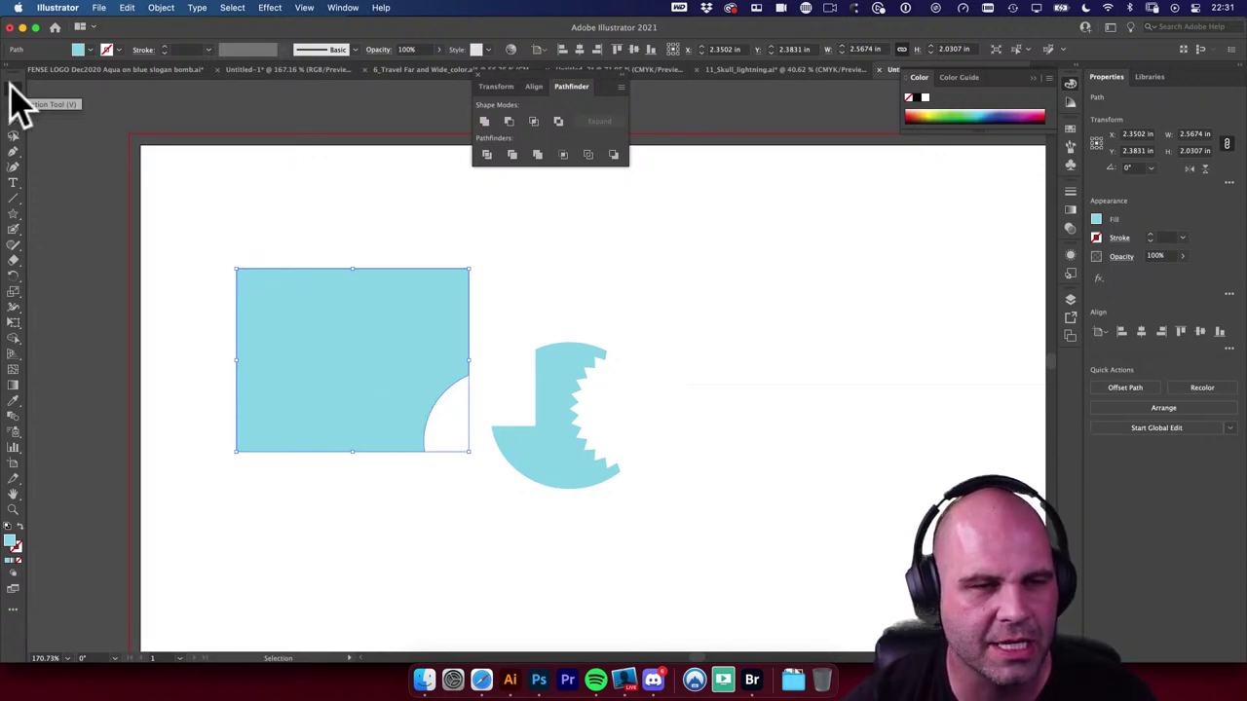
{"action": "left_click_drag", "start_coordinate": [542, 426], "coordinate": [575, 357]}
{"action": "mouse_move", "coordinate": [336, 353]}
{"action": "left_mouse_down"}
{"action": "mouse_move", "coordinate": [245, 312]}
{"action": "mouse_move", "coordinate": [340, 356]}
{"action": "left_mouse_up"}
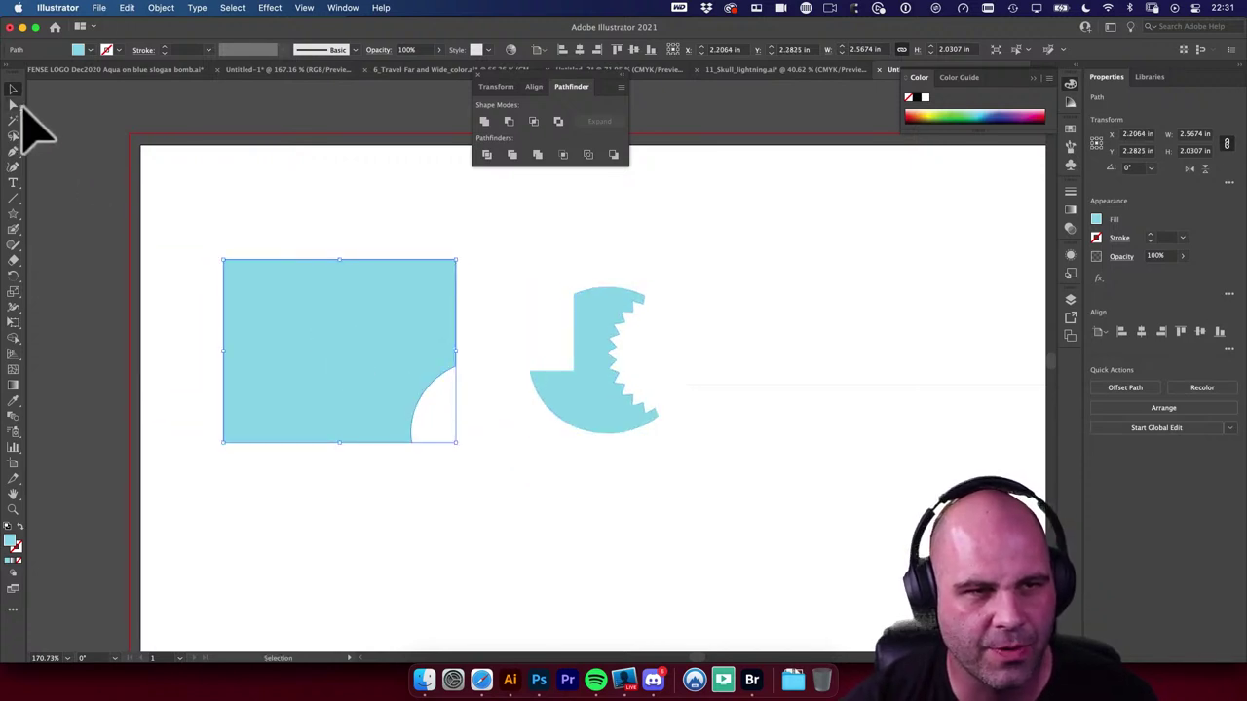
Step: Drag the rectangle's corner anchors to slant it into an irregular four-sided shape
{"action": "left_click", "coordinate": [15, 104]}
{"action": "left_click_drag", "start_coordinate": [225, 261], "coordinate": [311, 334]}
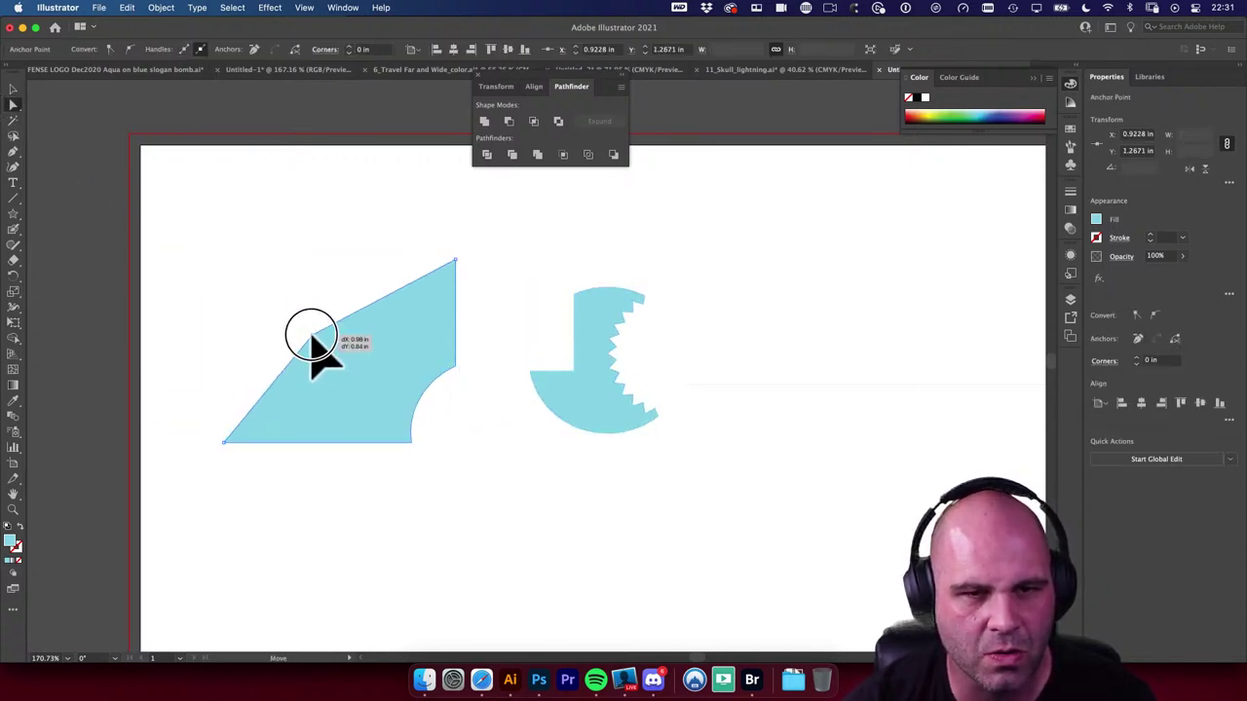
{"action": "left_click_drag", "start_coordinate": [453, 261], "coordinate": [414, 326]}
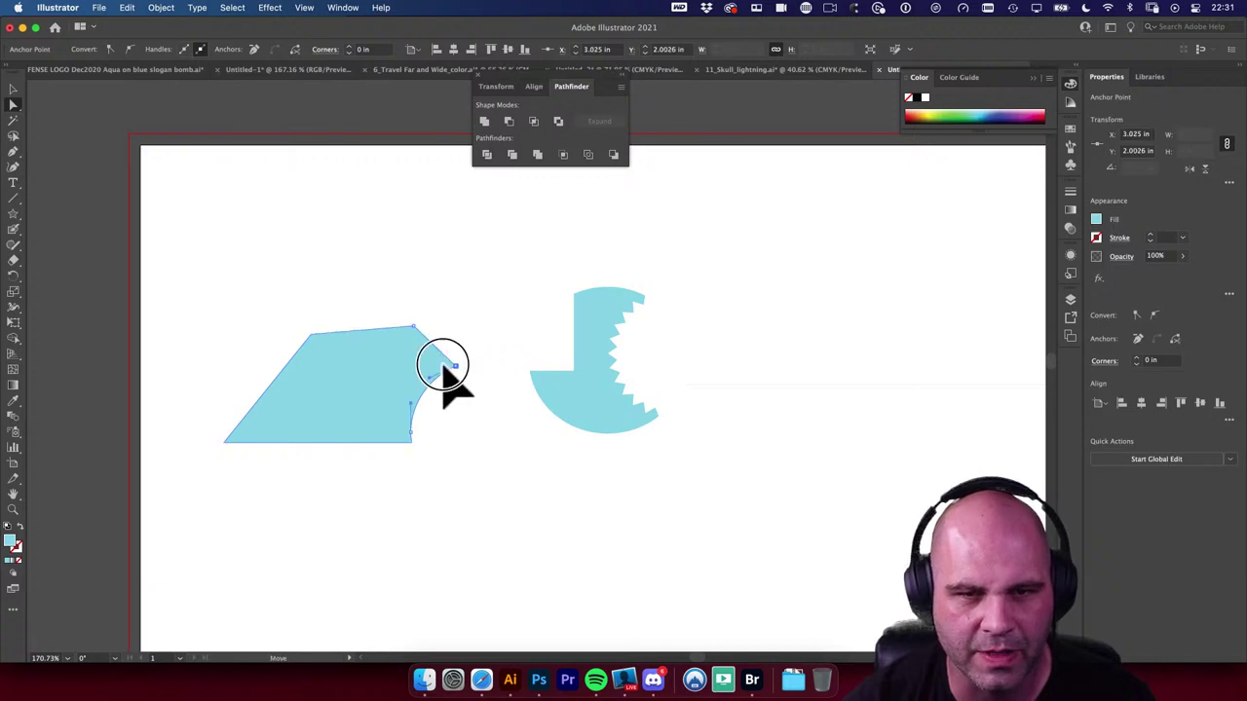
{"action": "left_click_drag", "start_coordinate": [443, 368], "coordinate": [395, 380]}
{"action": "left_click_drag", "start_coordinate": [411, 443], "coordinate": [437, 477]}
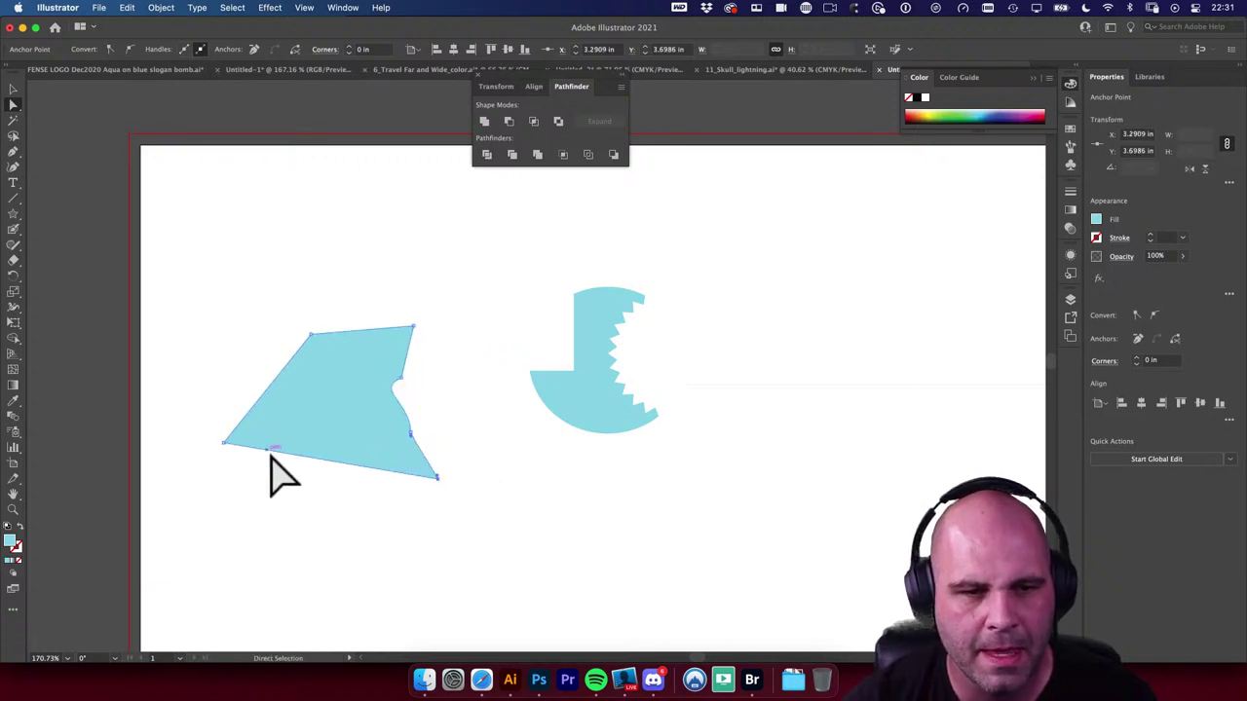
{"action": "left_click_drag", "start_coordinate": [224, 442], "coordinate": [224, 470]}
{"action": "left_click_drag", "start_coordinate": [311, 334], "coordinate": [264, 328]}
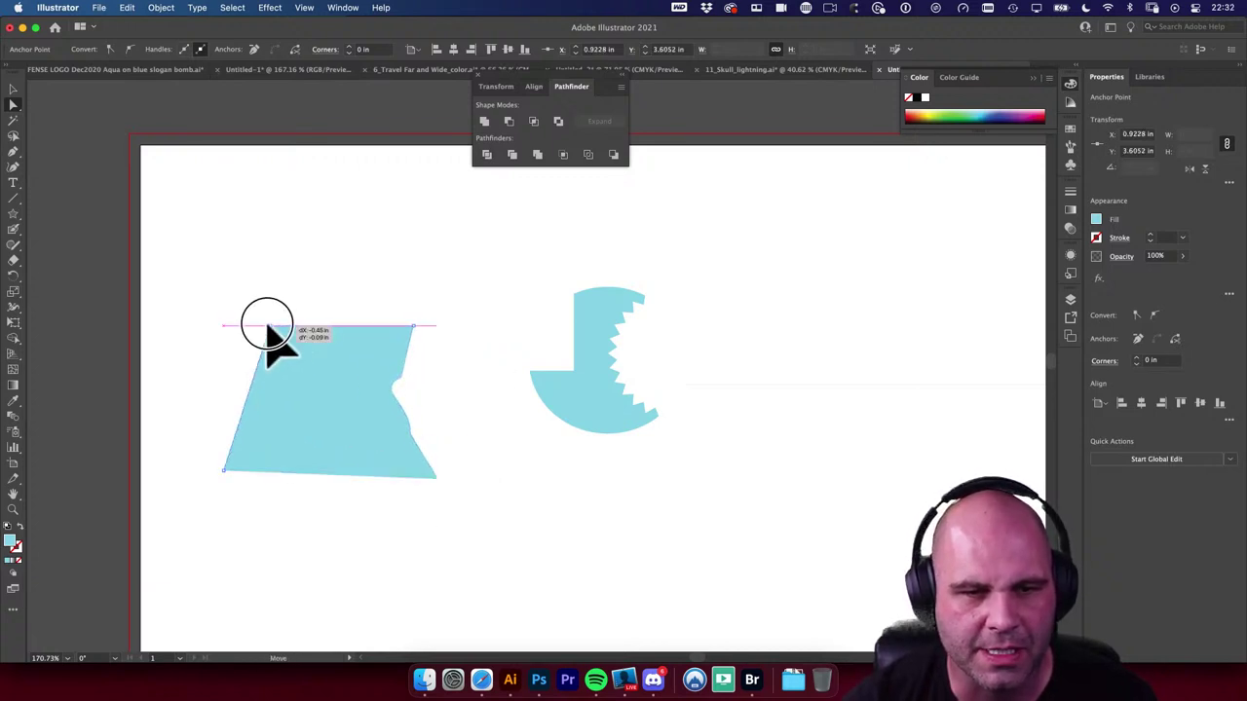
{"action": "key", "text": "super+shift+a"}
{"action": "left_click_drag", "start_coordinate": [376, 353], "coordinate": [220, 353]}
{"action": "left_click_drag", "start_coordinate": [289, 283], "coordinate": [317, 306]}
Step: Add the BERNIE text to the right of the C-shape and enlarge it
{"action": "key", "text": "t"}
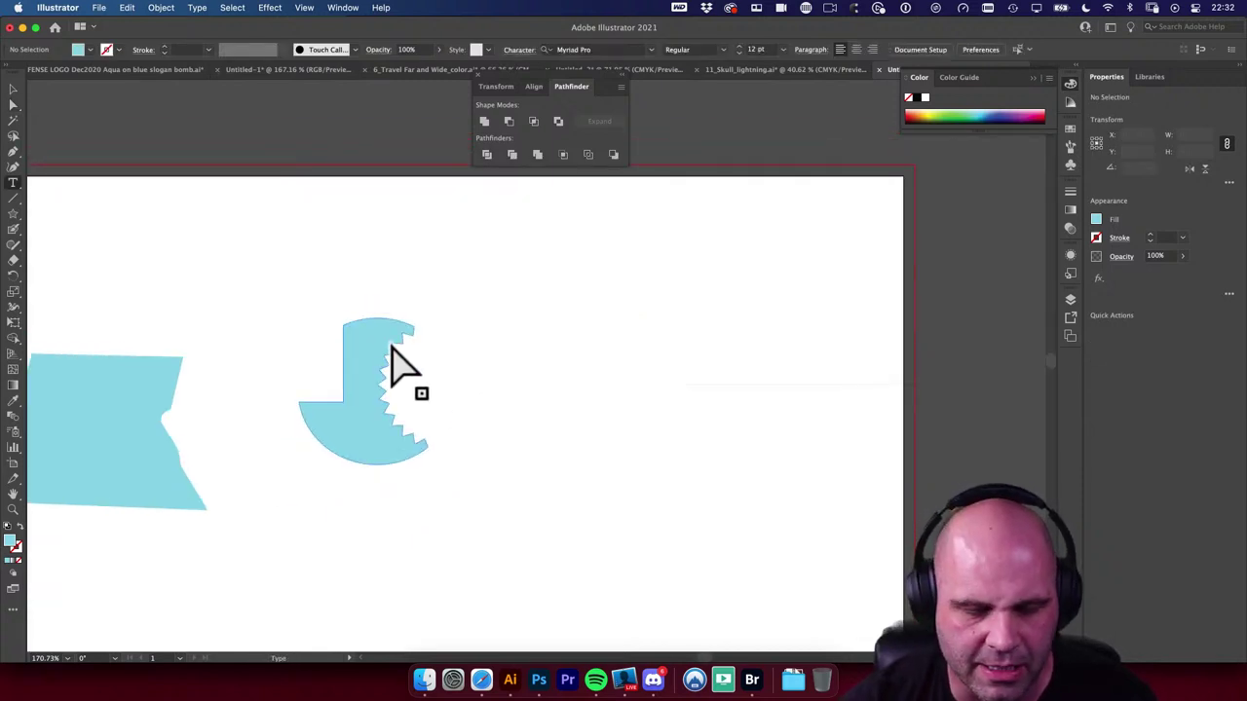
{"action": "left_click", "coordinate": [513, 301]}
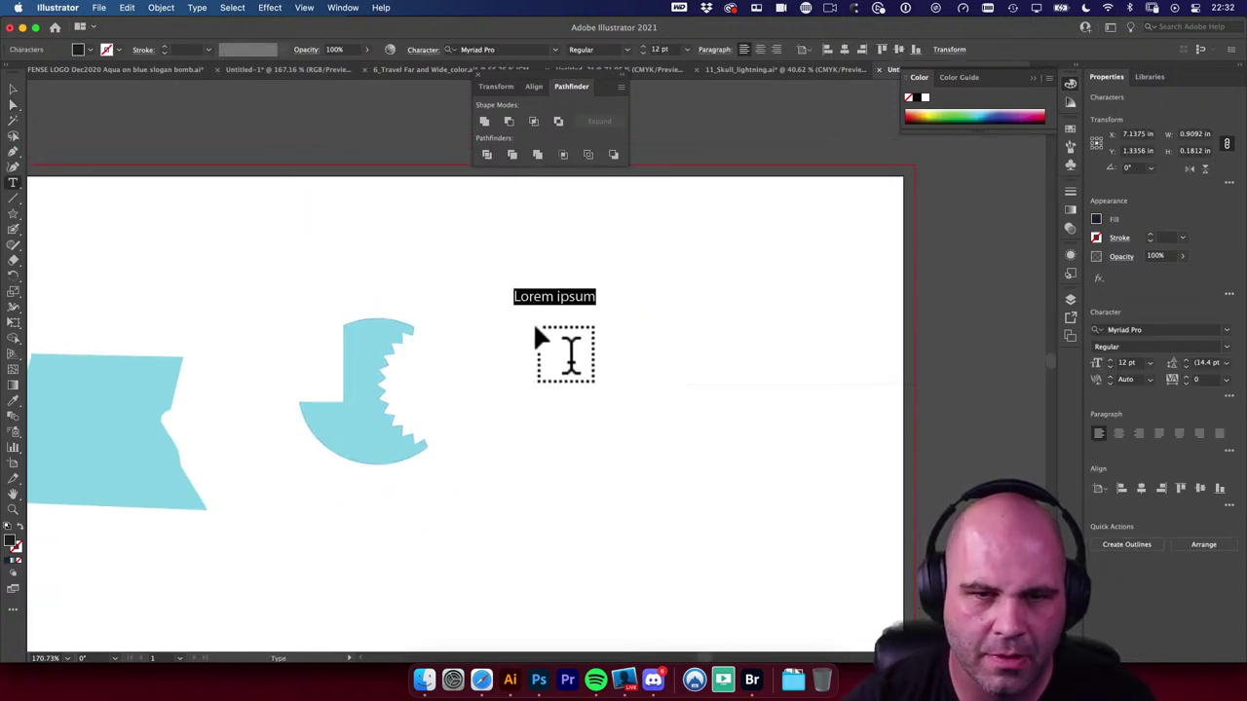
{"action": "type", "text": "BERNIE"}
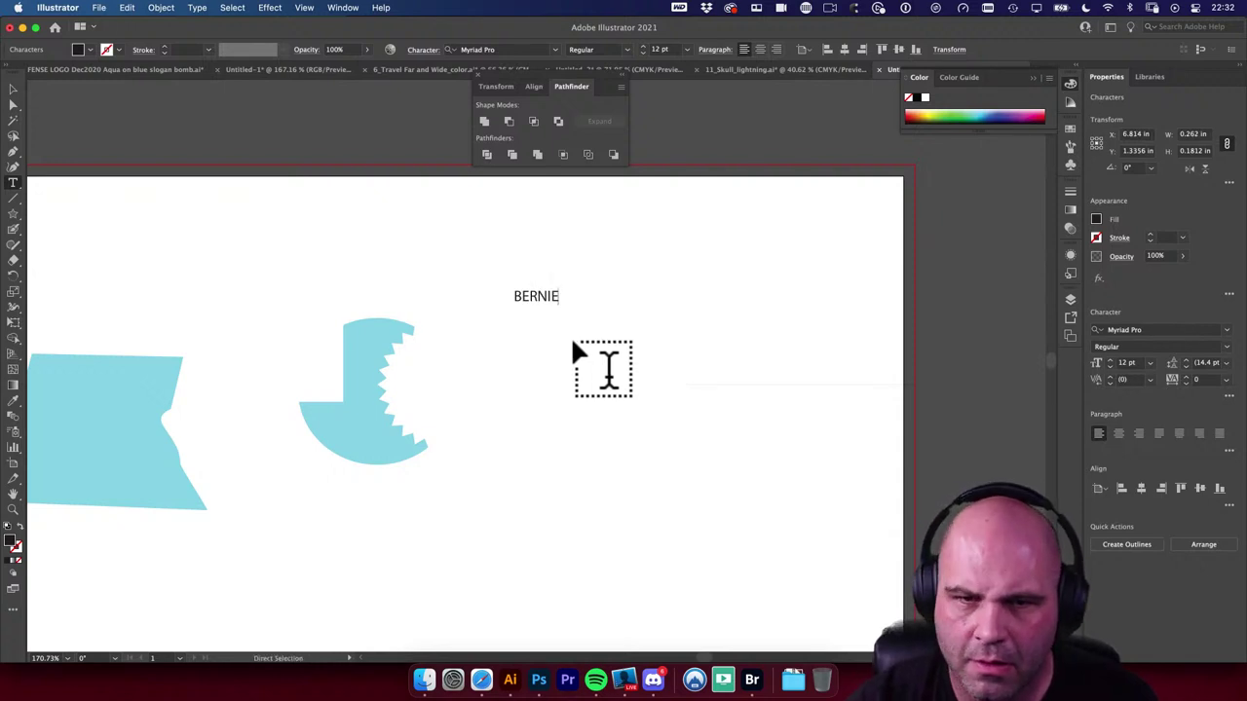
{"action": "key", "text": "Escape"}
{"action": "key", "text": "e"}
{"action": "left_click_drag", "start_coordinate": [557, 310], "coordinate": [614, 424]}
{"action": "key", "text": "v"}
Step: Give BERNIE the shapes' aqua fill with the eyedropper and set it in Abolition
{"action": "key", "text": "i"}
{"action": "left_click", "coordinate": [403, 329]}
{"action": "key", "text": "v"}
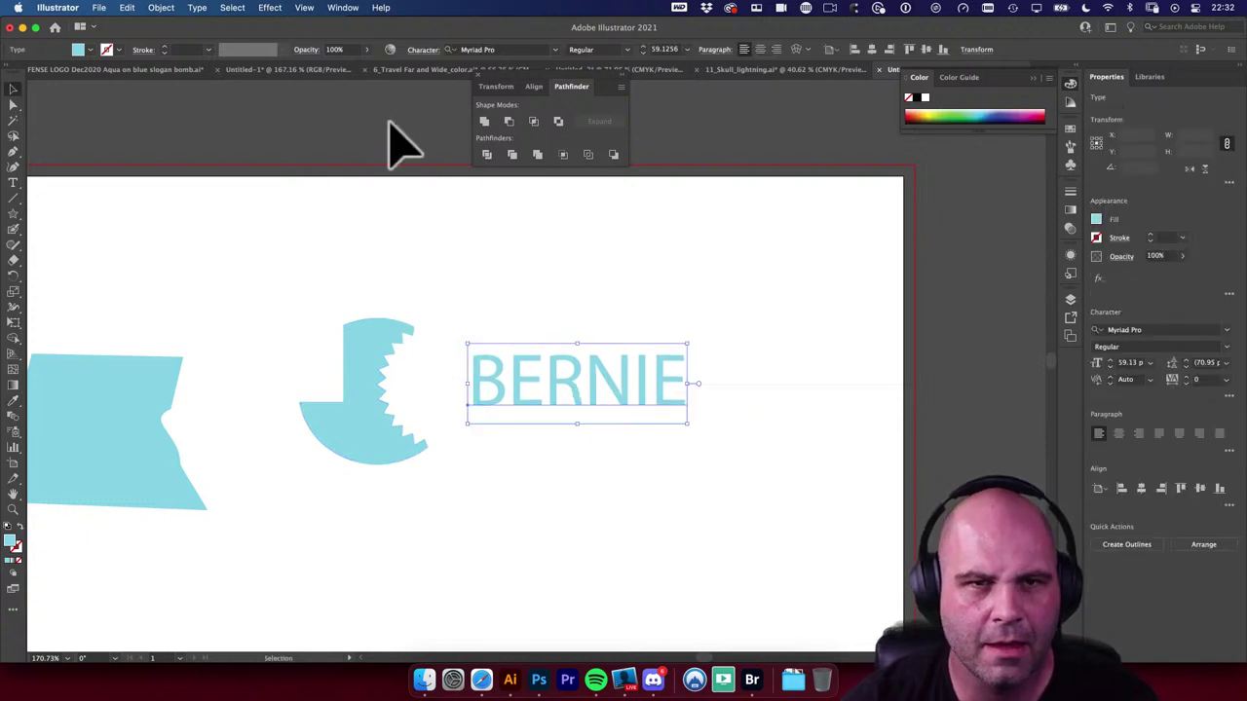
{"action": "left_click", "coordinate": [516, 57]}
{"action": "left_click", "coordinate": [523, 49]}
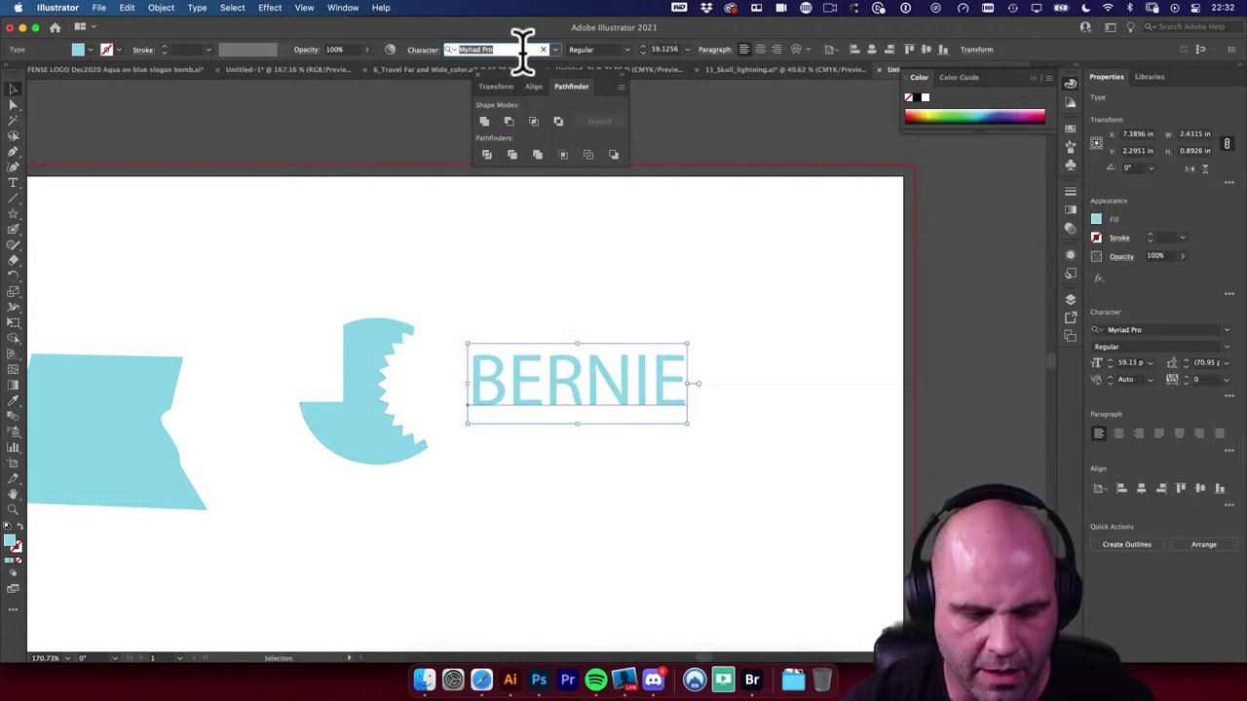
{"action": "type", "text": "ABO"}
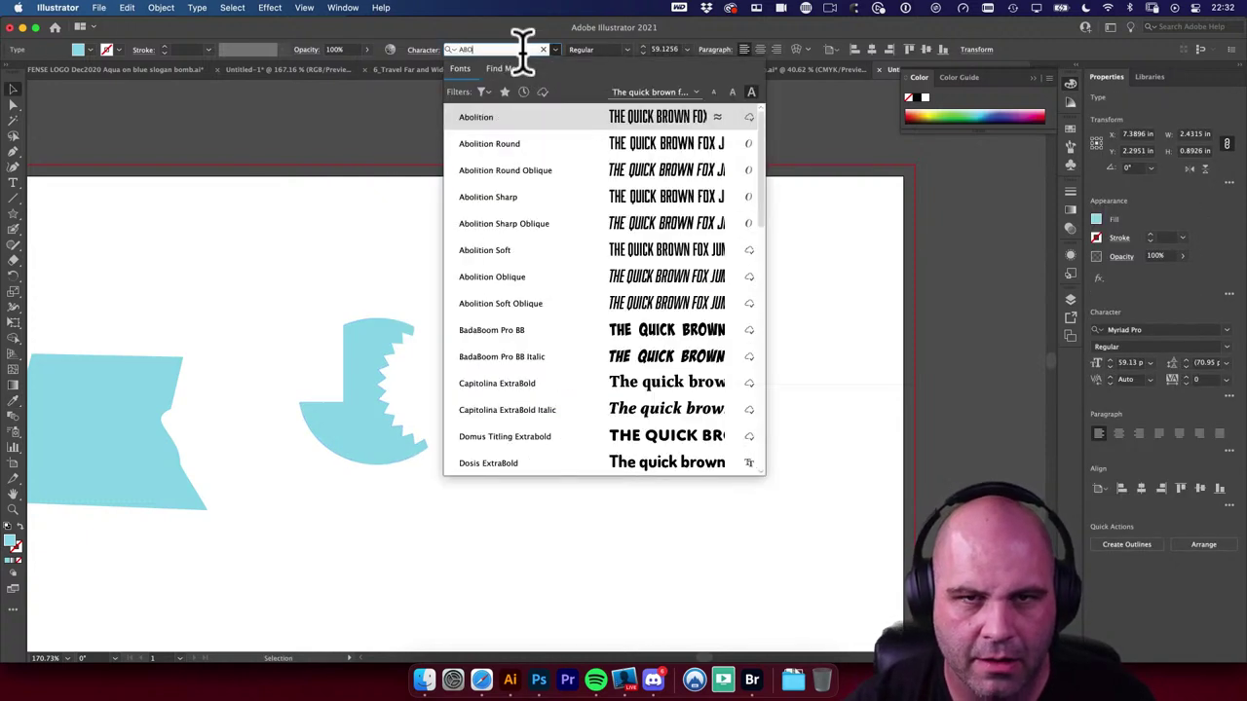
{"action": "left_click", "coordinate": [516, 121]}
{"action": "left_click", "coordinate": [479, 278]}
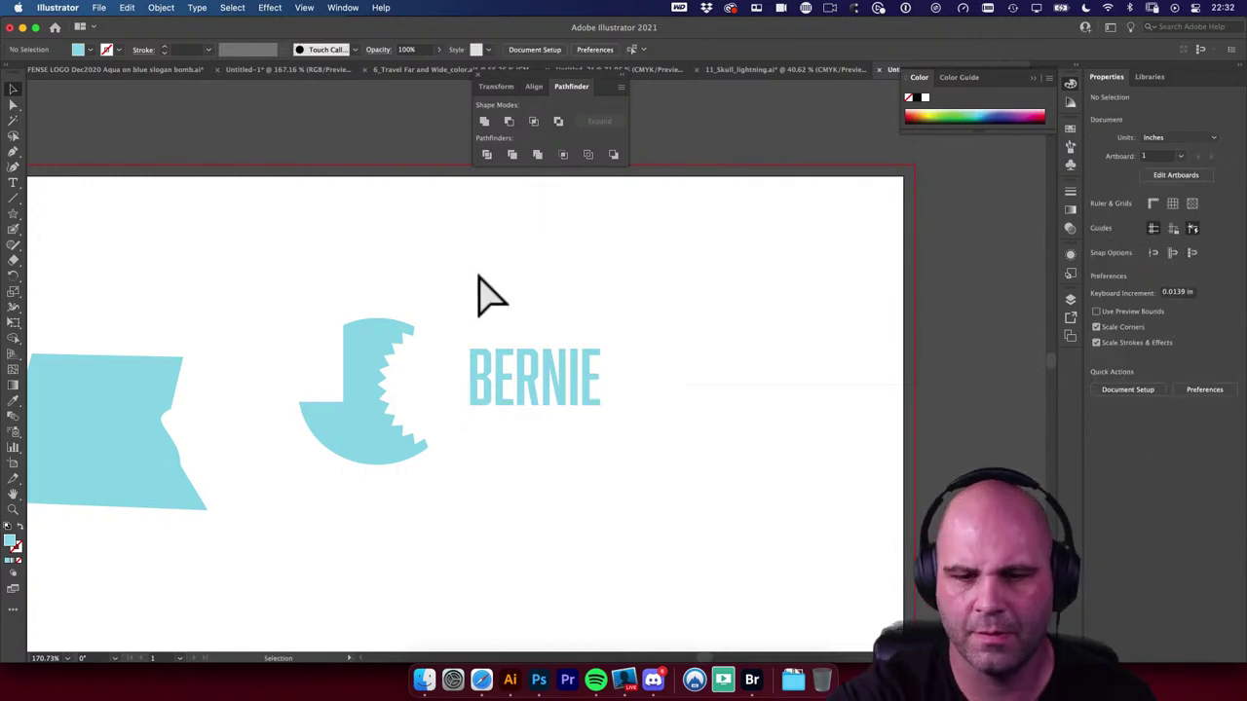
Step: Move BERNIE to the right and scale it up to about 100 pt
{"action": "left_click_drag", "start_coordinate": [571, 390], "coordinate": [714, 428]}
{"action": "key", "text": "e"}
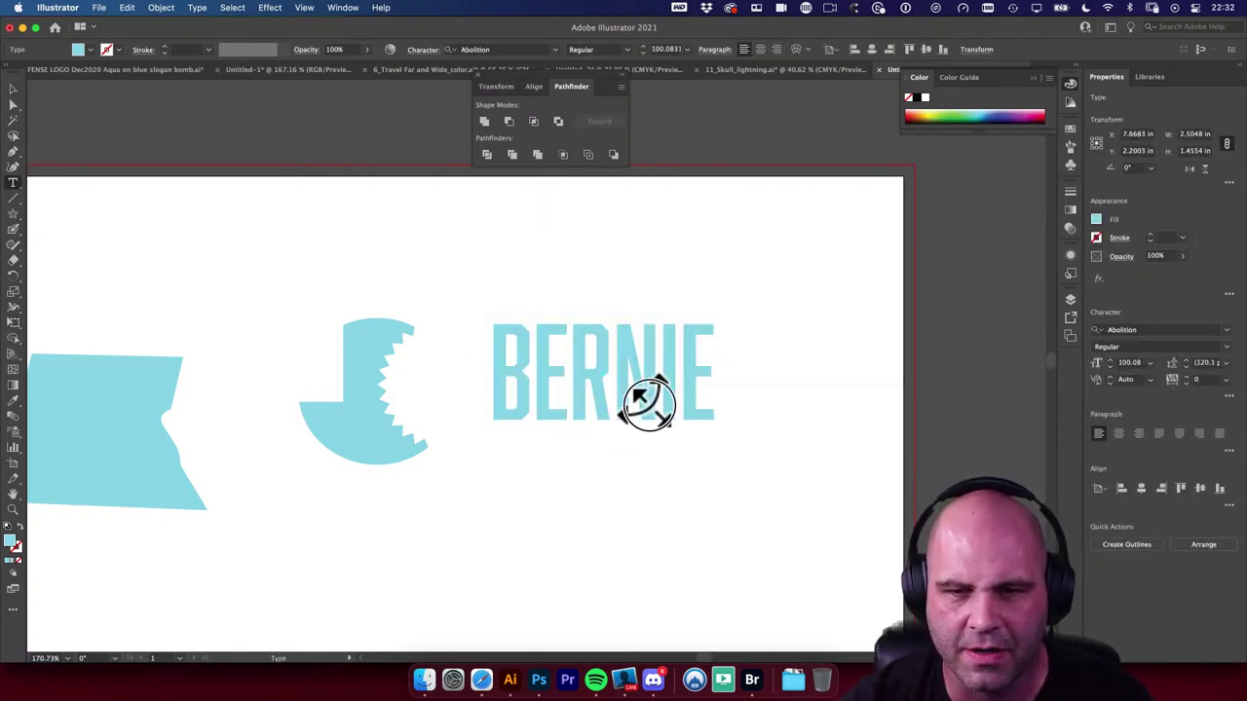
{"action": "key", "text": "t"}
{"action": "left_click_drag", "start_coordinate": [616, 387], "coordinate": [557, 384]}
{"action": "key", "text": "Escape"}
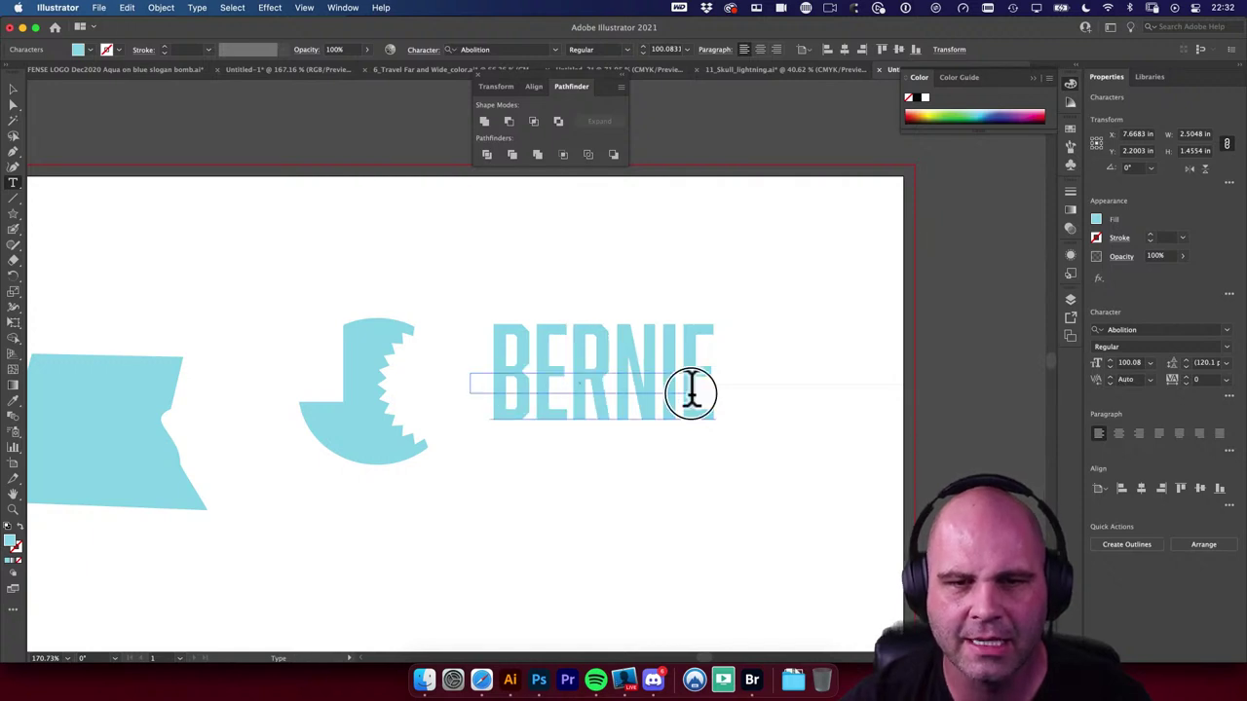
{"action": "key", "text": "v"}
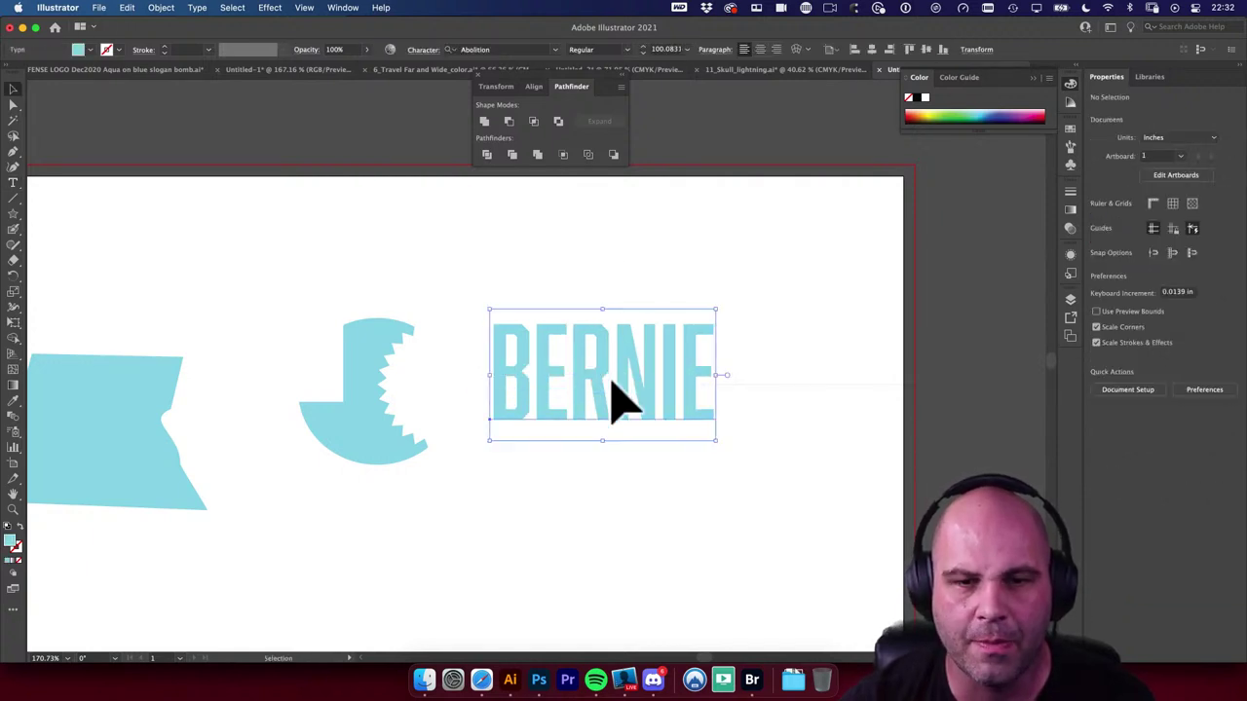
Step: Convert BERNIE to outlines with Type > Create Outlines and nudge it slightly
{"action": "left_click", "coordinate": [198, 8]}
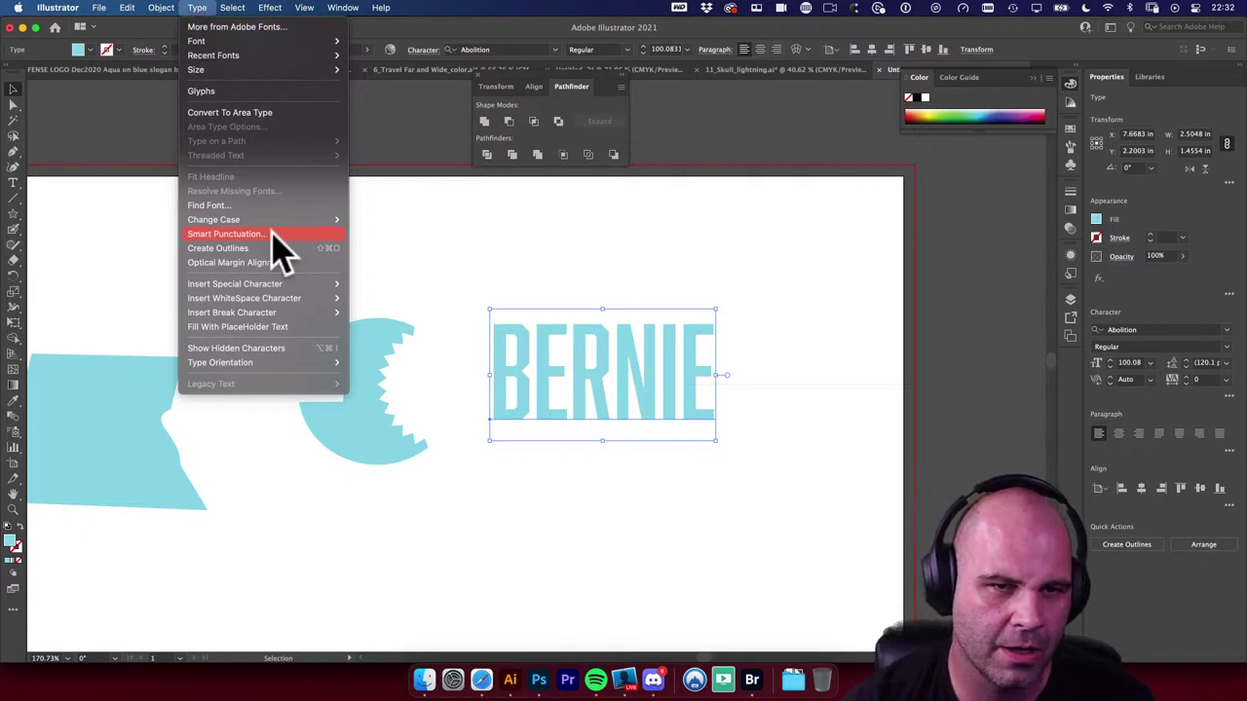
{"action": "left_click", "coordinate": [331, 248]}
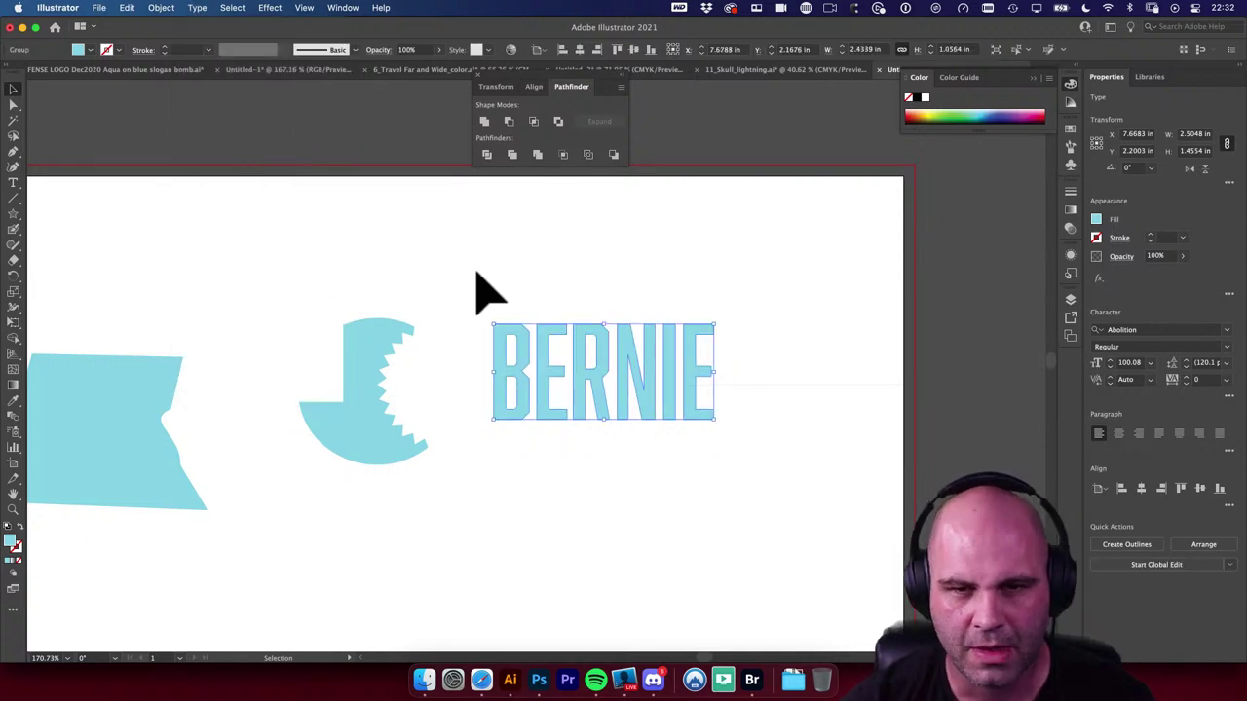
{"action": "left_click", "coordinate": [476, 290]}
{"action": "left_click_drag", "start_coordinate": [529, 376], "coordinate": [510, 385]}
{"action": "left_click", "coordinate": [562, 275]}
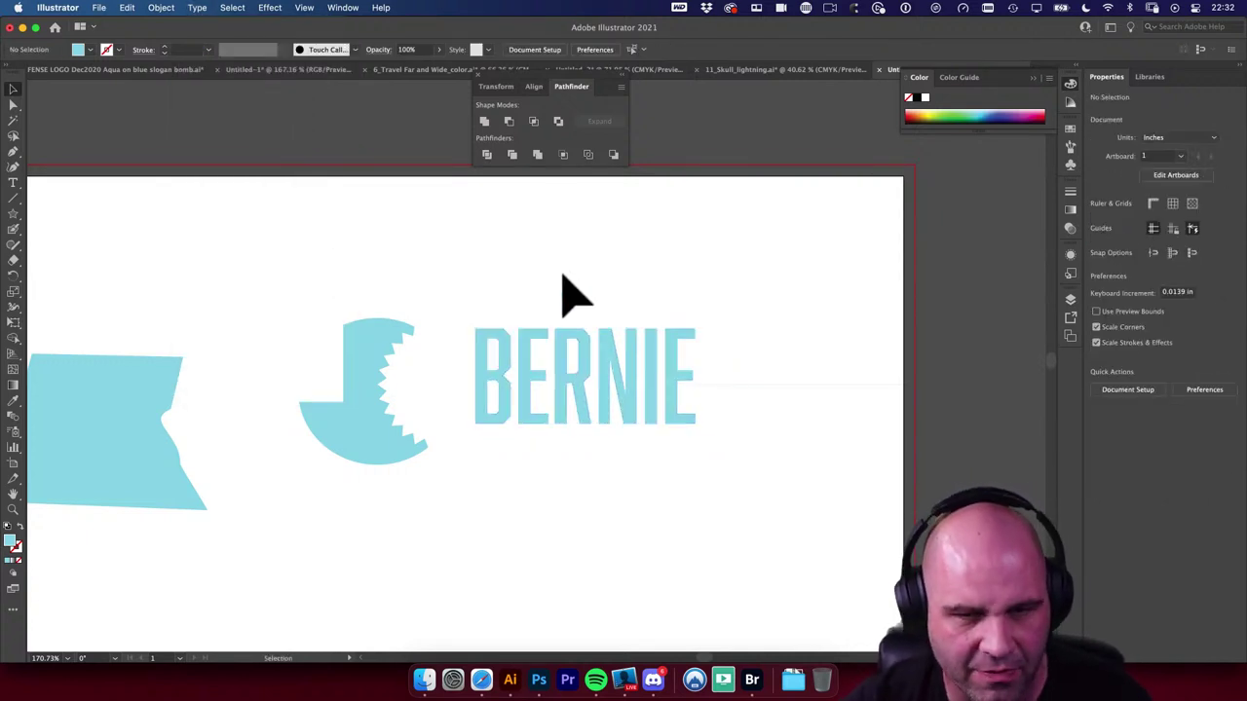
Step: Delete the flag and bite shapes, then reposition BERNIE and zoom in on it
{"action": "key", "text": "super+minus"}
{"action": "scroll", "coordinate": [328, 301], "scroll_direction": "left", "scroll_amount": 2}
{"action": "left_click_drag", "start_coordinate": [329, 301], "coordinate": [515, 418]}
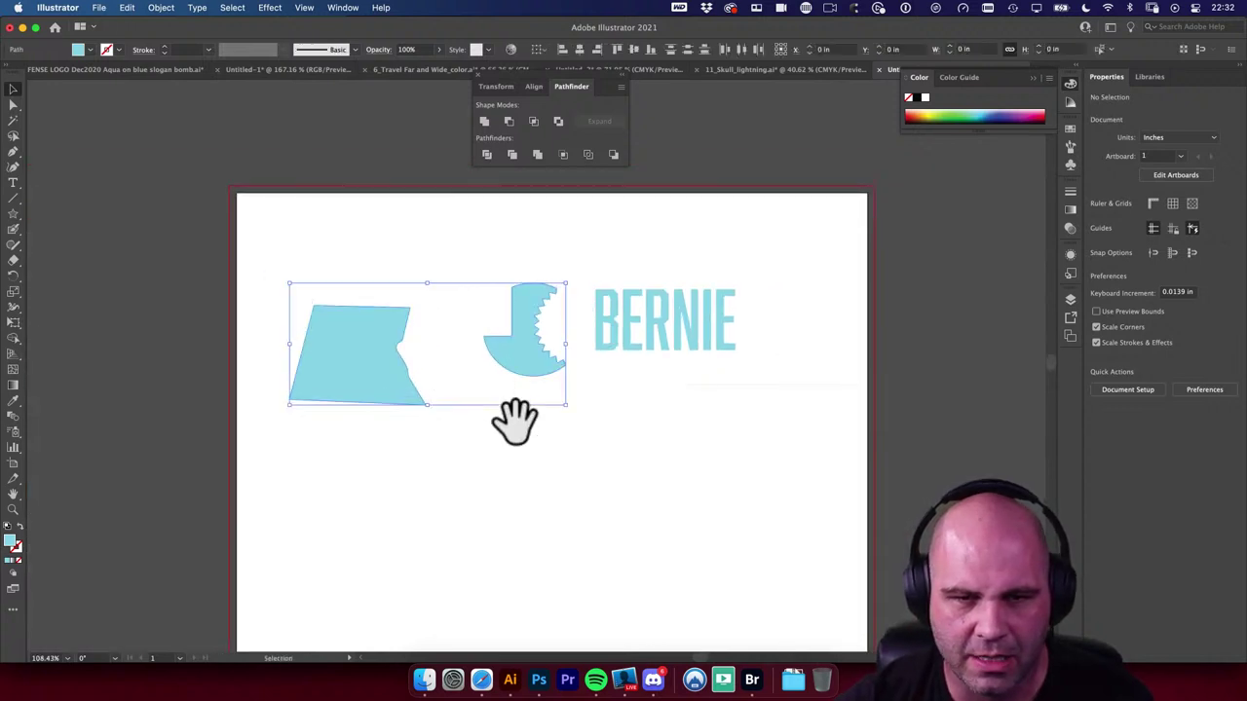
{"action": "key", "text": "Delete"}
{"action": "left_click_drag", "start_coordinate": [662, 357], "coordinate": [498, 443]}
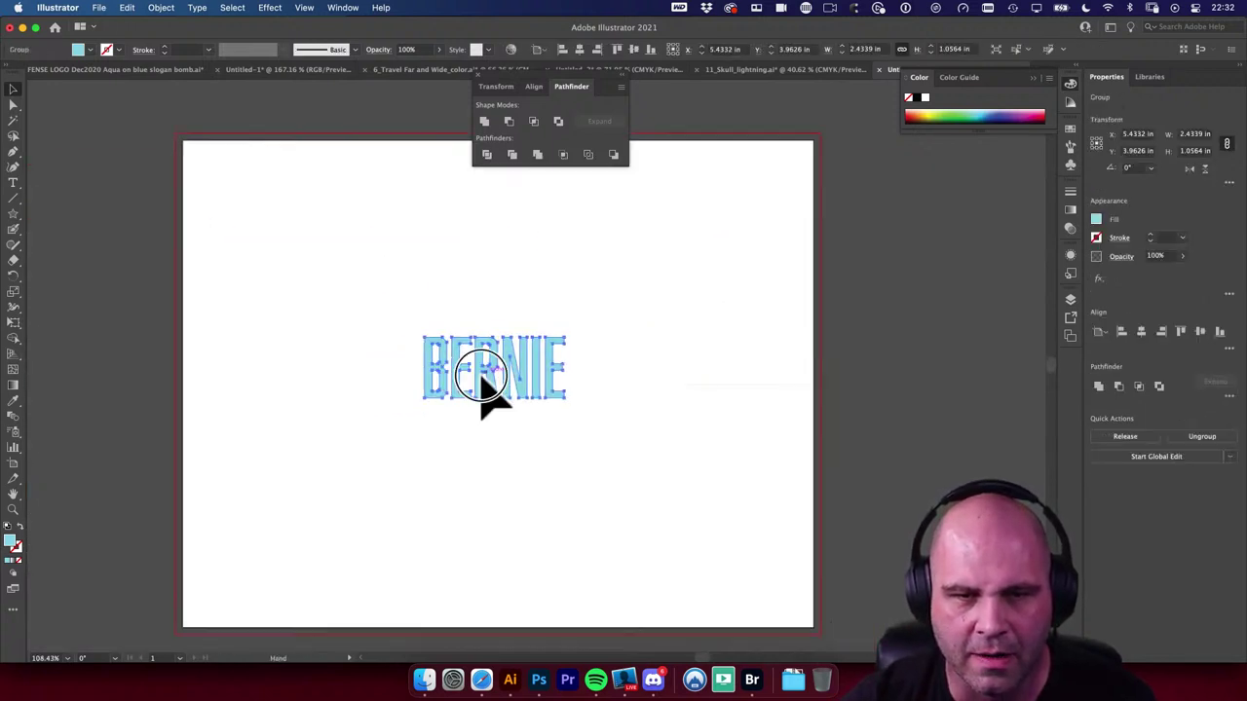
{"action": "left_click_drag", "start_coordinate": [487, 386], "coordinate": [570, 457]}
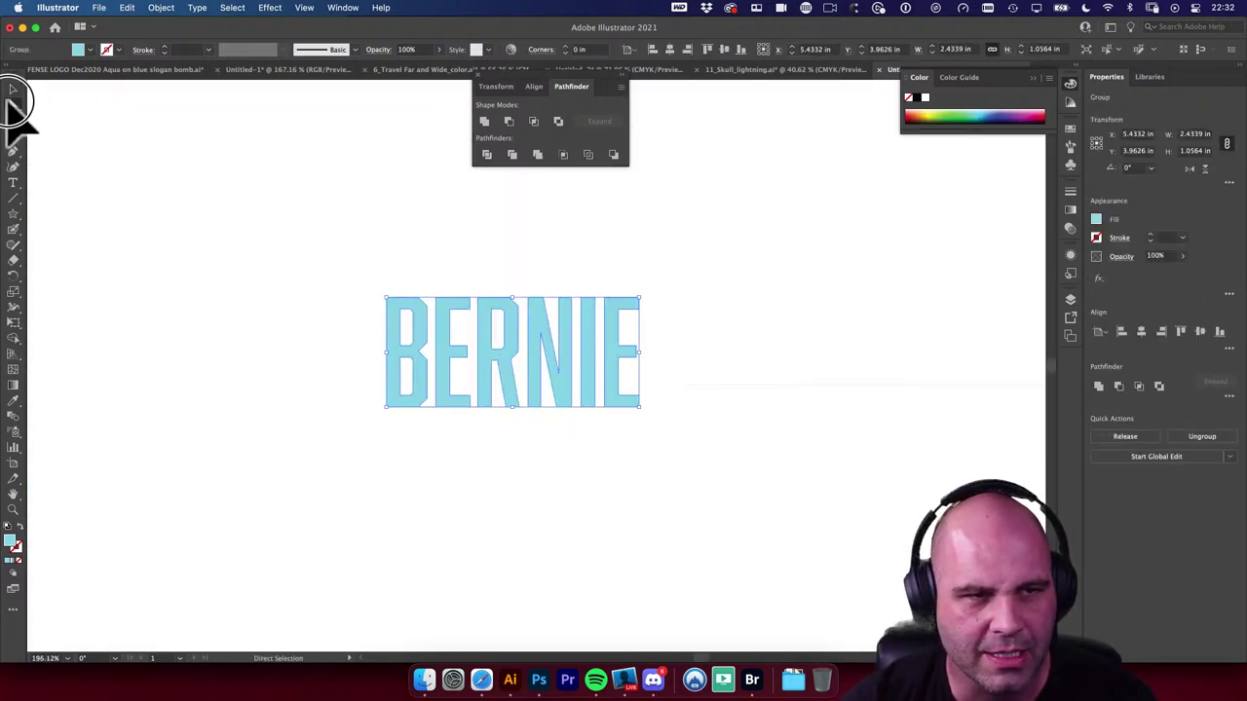
Step: Widen the E by dragging out its right-edge anchor points
{"action": "left_click_drag", "start_coordinate": [362, 258], "coordinate": [373, 409]}
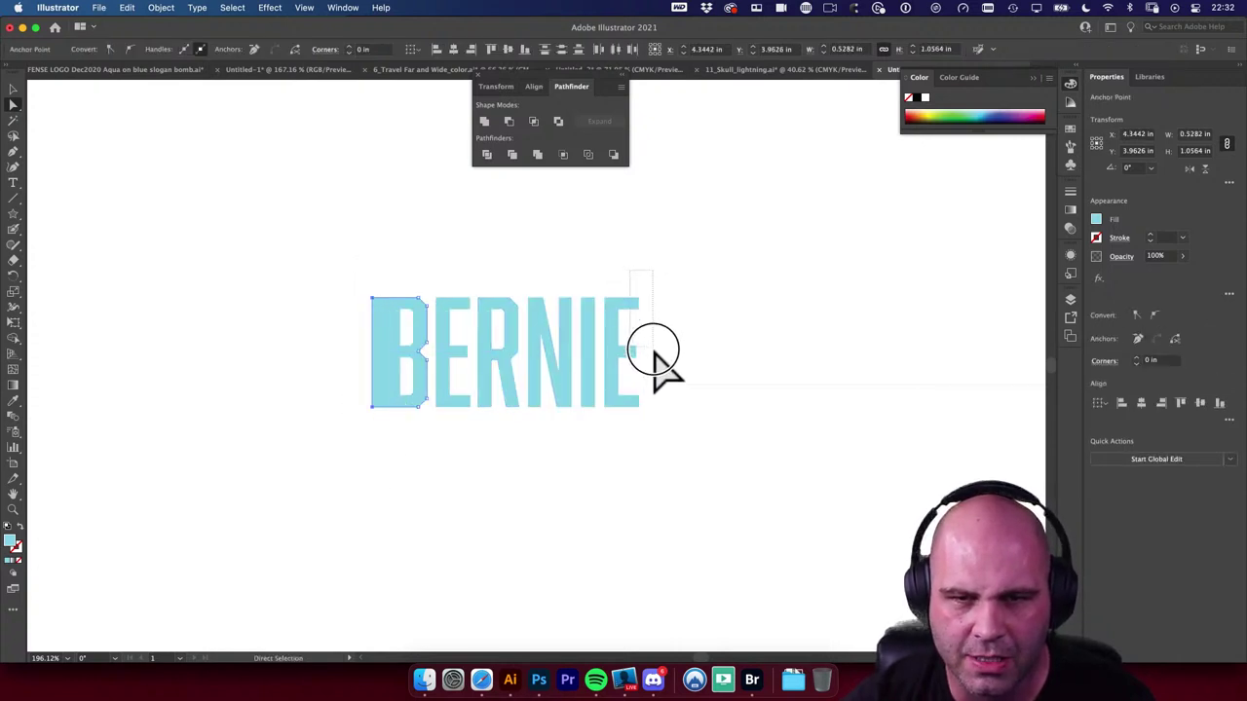
{"action": "left_click_drag", "start_coordinate": [654, 354], "coordinate": [674, 412]}
{"action": "left_click", "coordinate": [656, 431]}
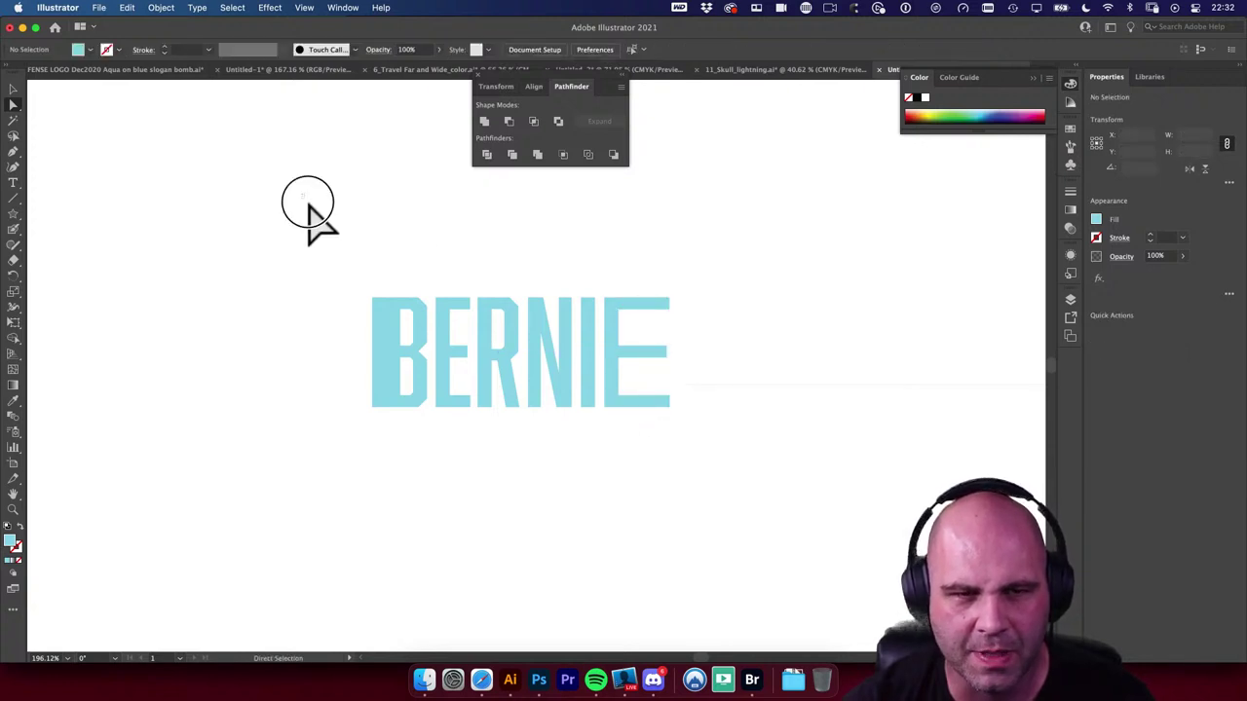
Step: Pull out the B's left edge and reshape its lower part into a broader, blockier letter
{"action": "left_click_drag", "start_coordinate": [302, 194], "coordinate": [386, 419]}
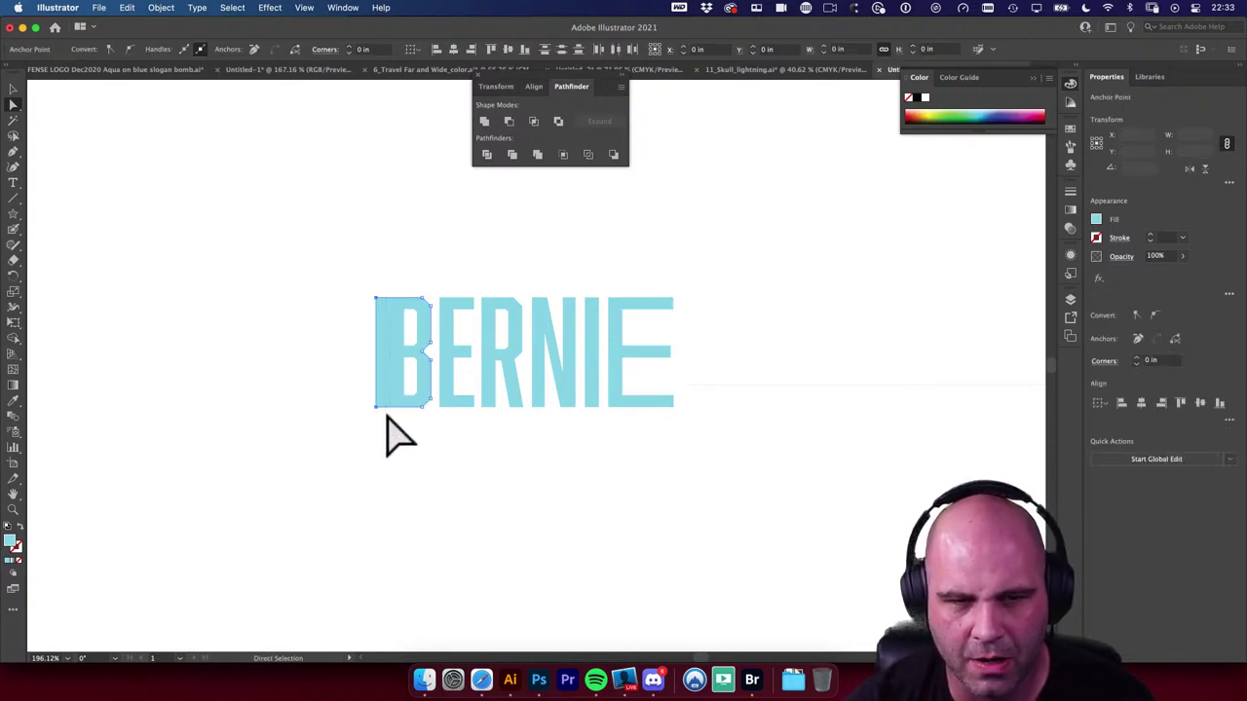
{"action": "left_click_drag", "start_coordinate": [412, 308], "coordinate": [562, 492]}
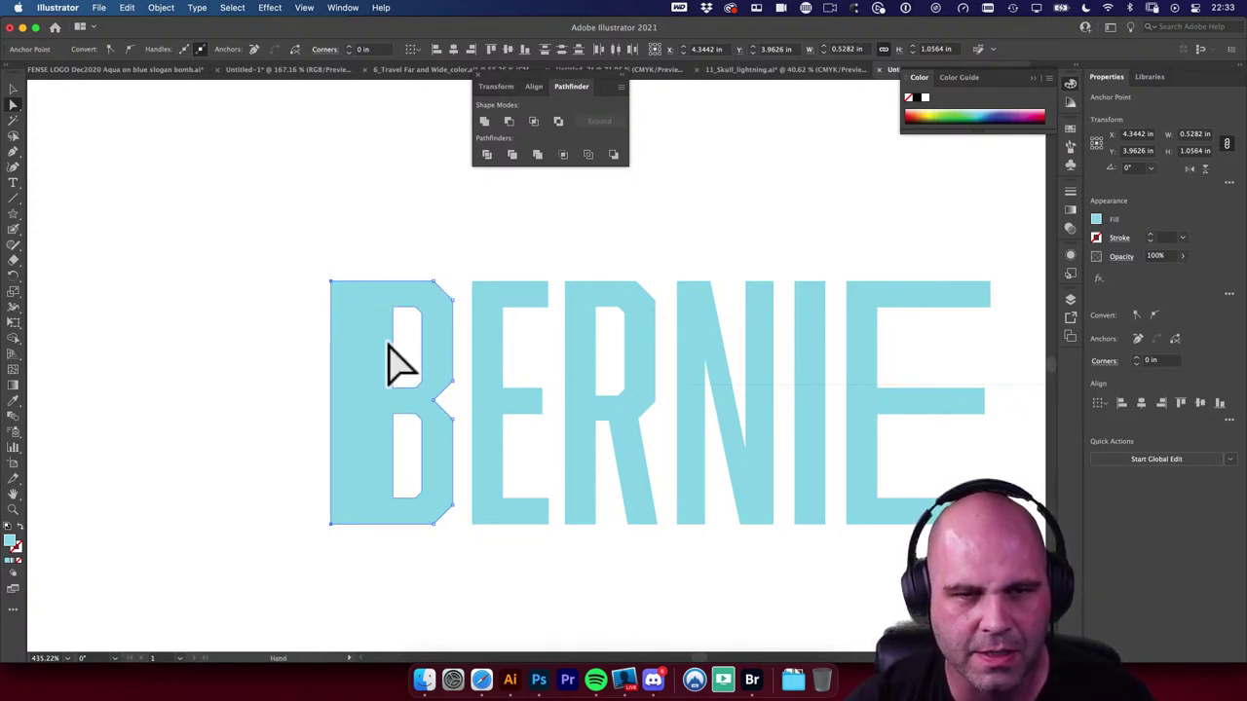
{"action": "scroll", "coordinate": [389, 362], "scroll_direction": "down", "scroll_amount": 3}
{"action": "left_click_drag", "start_coordinate": [326, 193], "coordinate": [354, 278]}
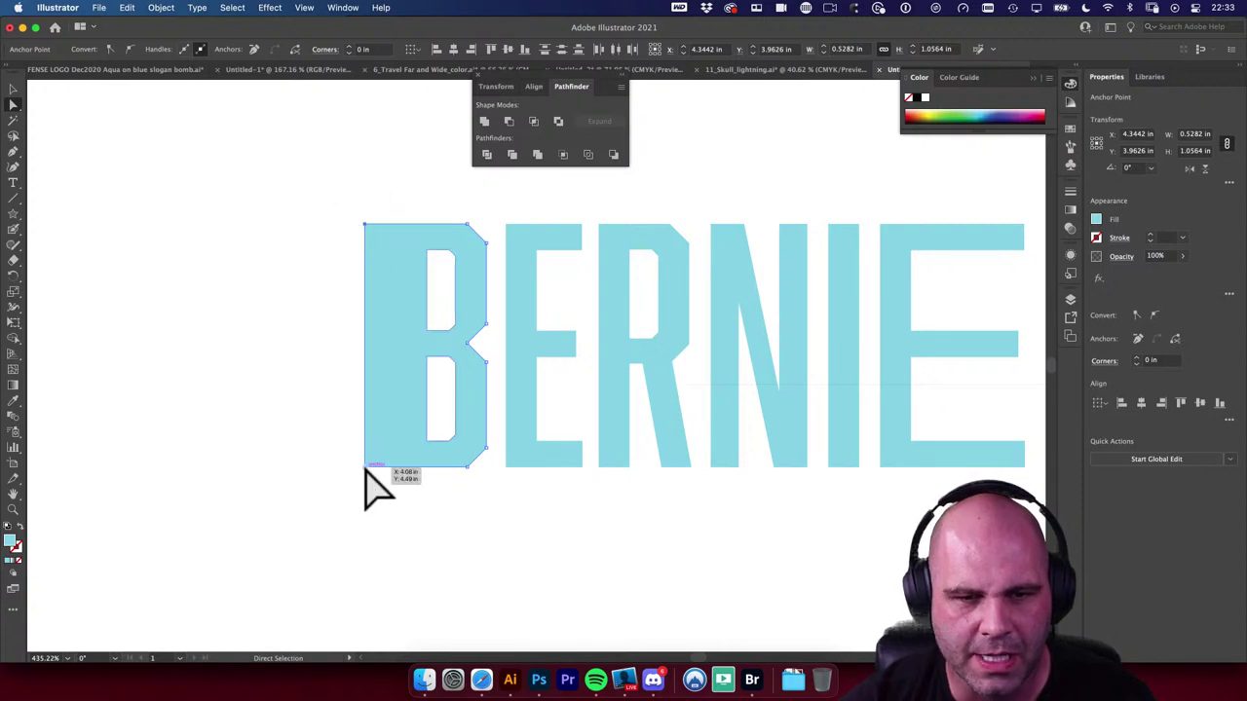
{"action": "left_click_drag", "start_coordinate": [364, 468], "coordinate": [325, 468]}
{"action": "key", "text": "shift+super+a"}
{"action": "scroll", "coordinate": [573, 562], "scroll_direction": "down", "scroll_amount": 5}
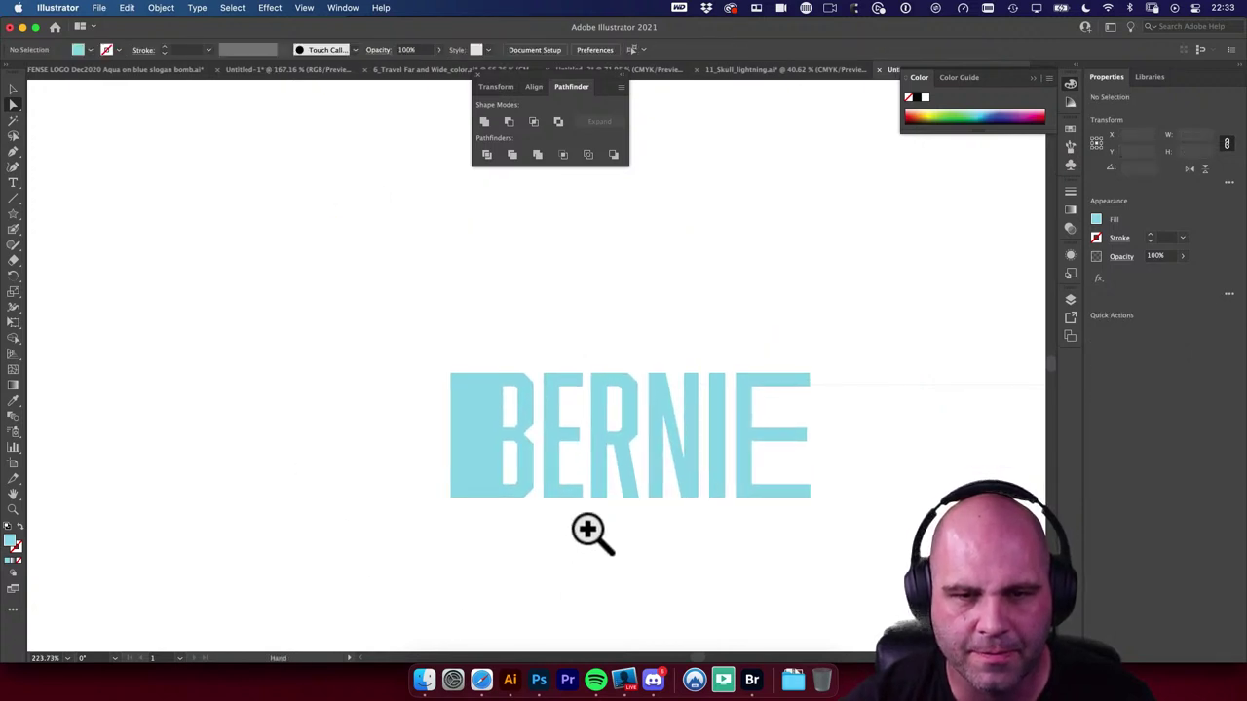
{"action": "scroll", "coordinate": [516, 487], "scroll_direction": "right", "scroll_amount": 3}
{"action": "left_click_drag", "start_coordinate": [408, 399], "coordinate": [412, 474]}
{"action": "key", "text": "shift+super+a"}
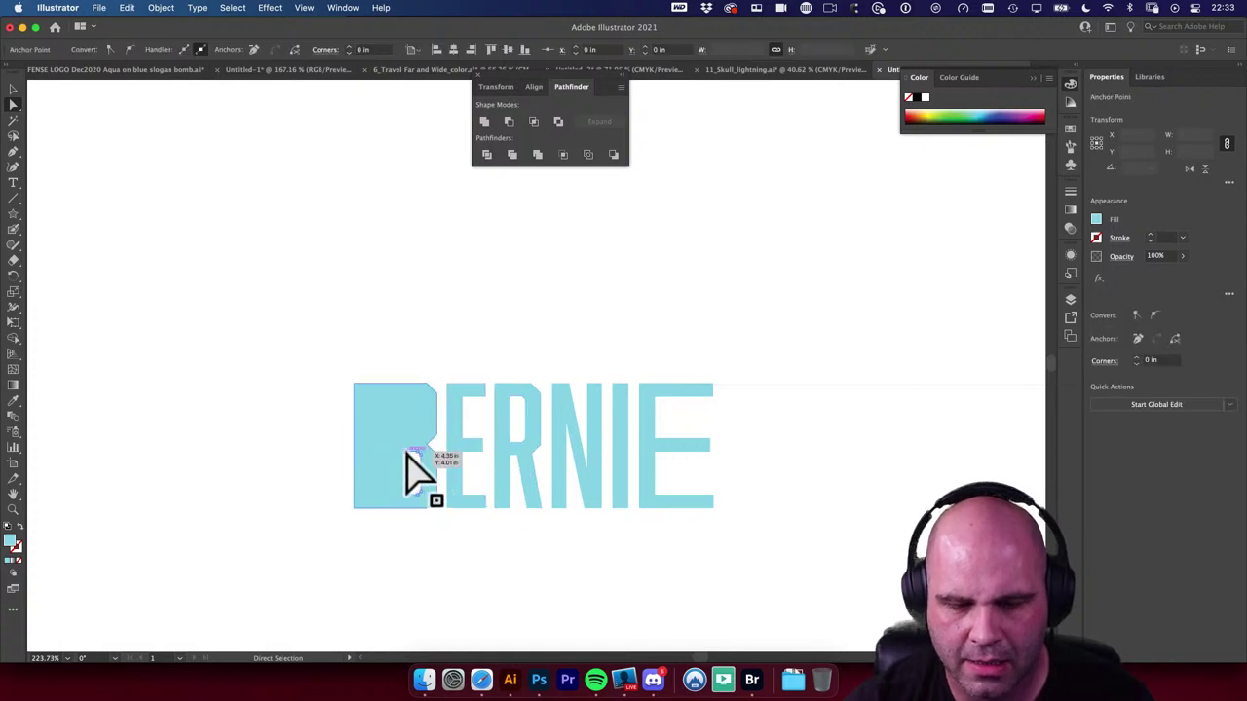
{"action": "key", "text": "shift+super+a"}
{"action": "scroll", "coordinate": [575, 336], "scroll_direction": "right", "scroll_amount": 3}
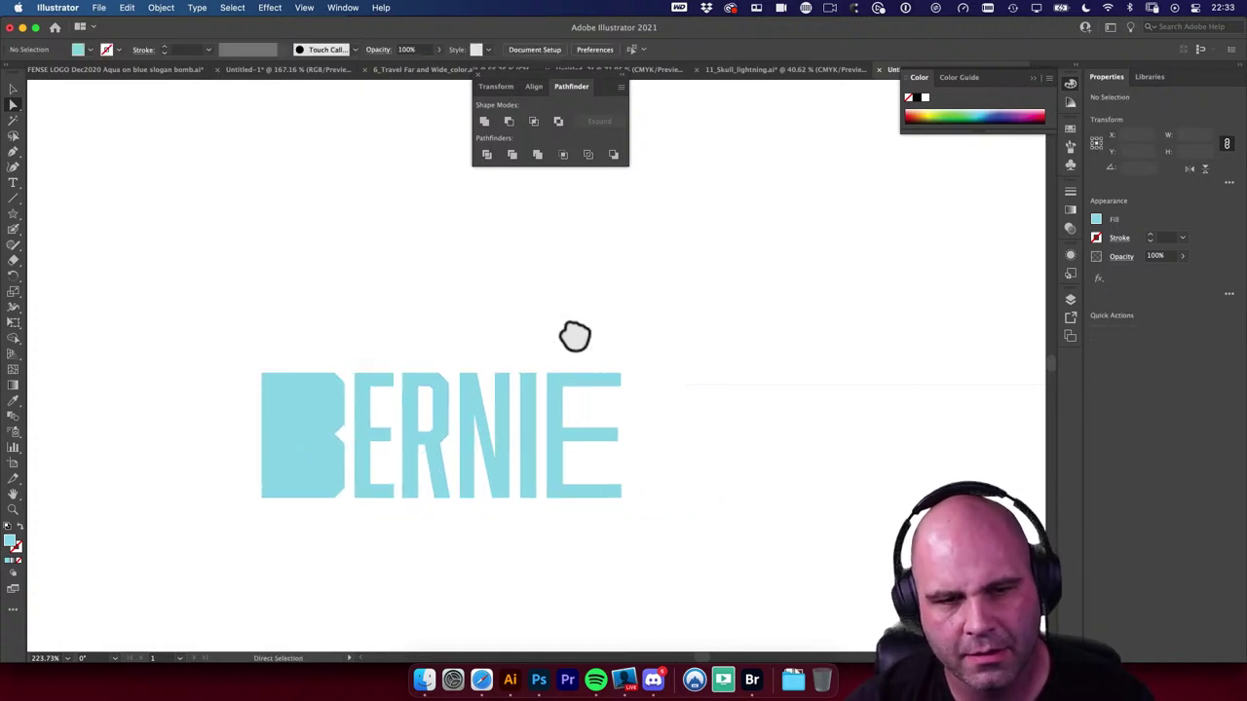
{"action": "key", "text": "super+z"}
{"action": "key", "text": "shift+super+a"}
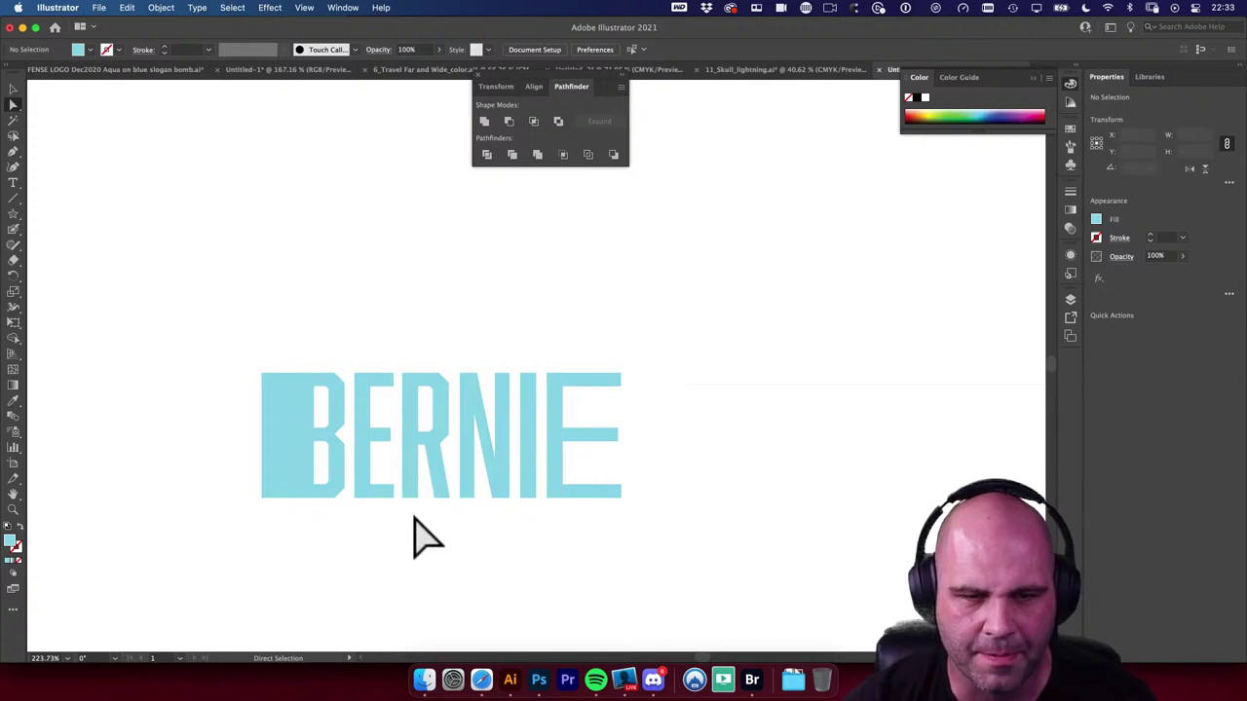
{"action": "scroll", "coordinate": [414, 536], "scroll_direction": "up", "scroll_amount": 3}
Step: Extend the R's stem below the baseline and raise the N's right stem above the letters
{"action": "left_click_drag", "start_coordinate": [400, 492], "coordinate": [402, 553]}
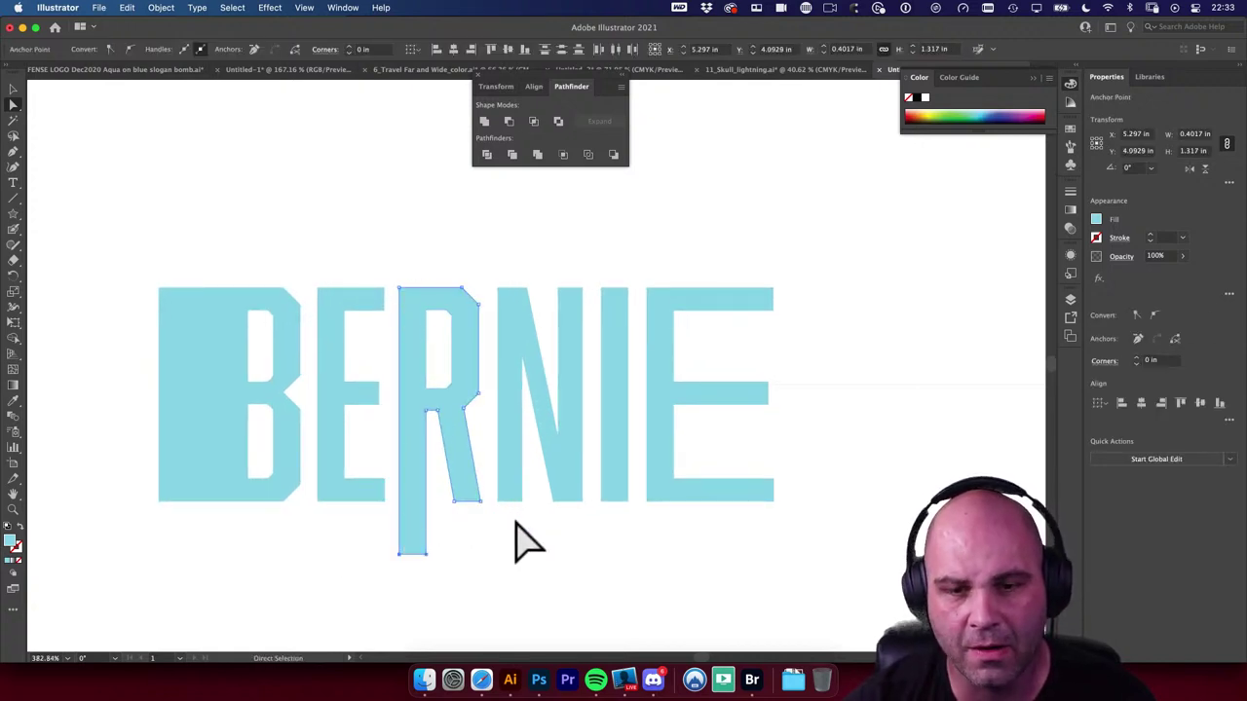
{"action": "left_click", "coordinate": [582, 288]}
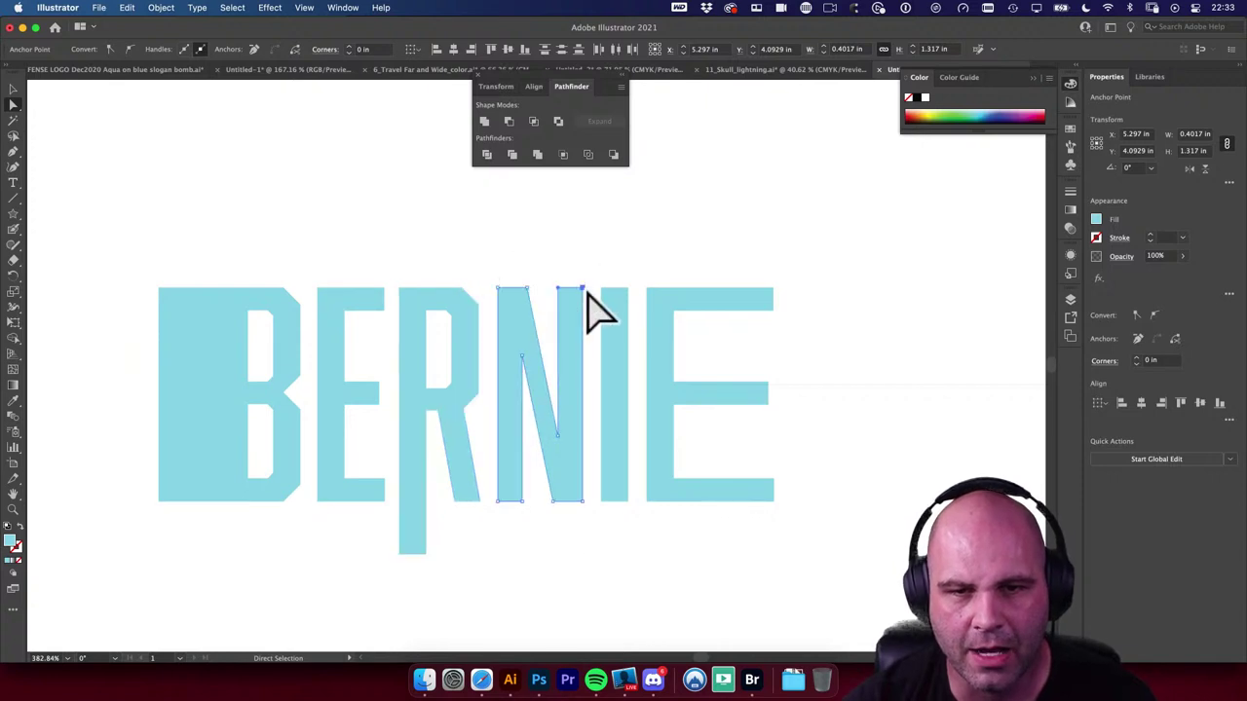
{"action": "left_click_drag", "start_coordinate": [582, 287], "coordinate": [583, 234]}
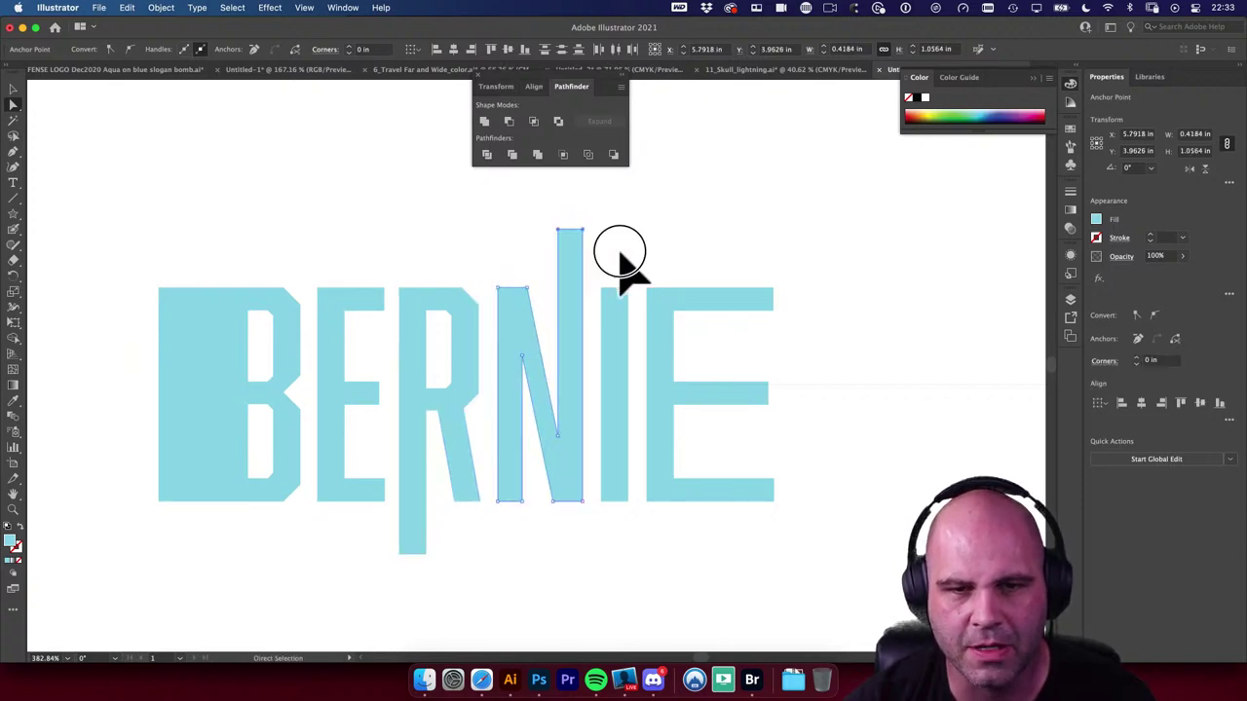
{"action": "scroll", "coordinate": [617, 279], "scroll_direction": "up", "scroll_amount": 2}
Step: Narrow the B by moving its left-edge anchors to the right
{"action": "key", "text": "v"}
{"action": "left_click", "coordinate": [614, 370]}
{"action": "scroll", "coordinate": [659, 420], "scroll_direction": "down", "scroll_amount": 2}
{"action": "key", "text": "a"}
{"action": "left_click_drag", "start_coordinate": [256, 312], "coordinate": [306, 537]}
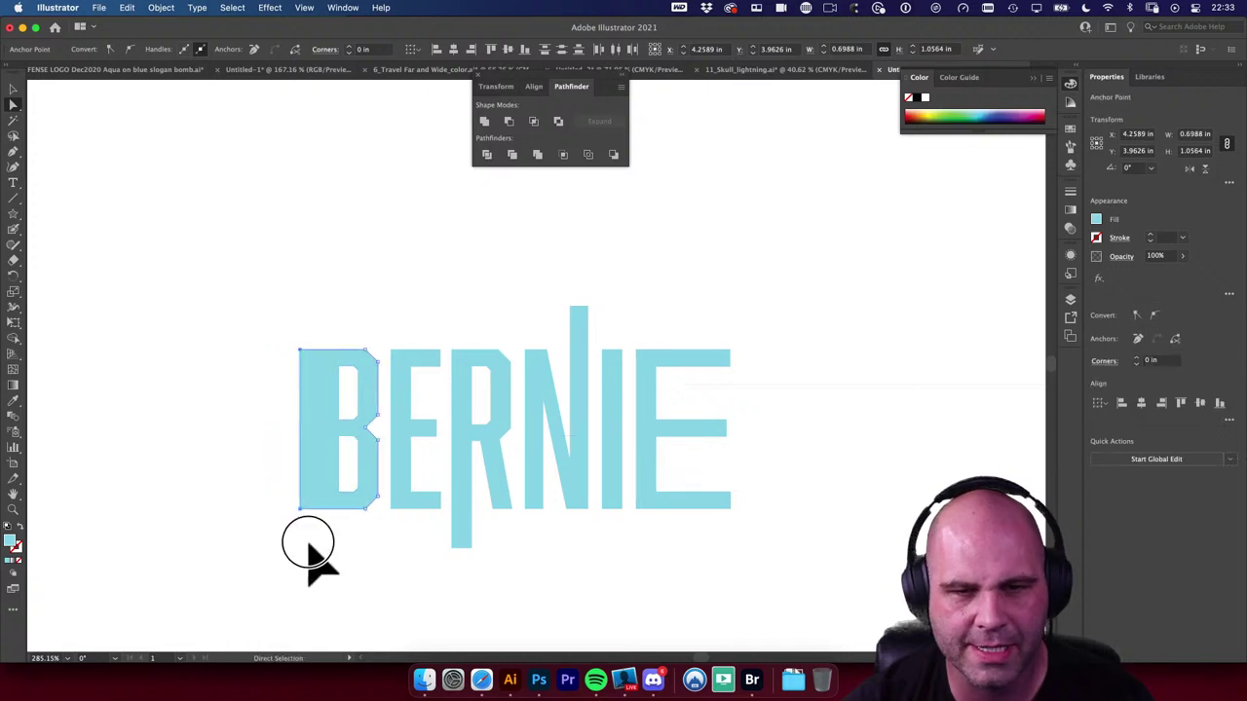
{"action": "left_click", "coordinate": [353, 607]}
{"action": "scroll", "coordinate": [354, 607], "scroll_direction": "right", "scroll_amount": 3}
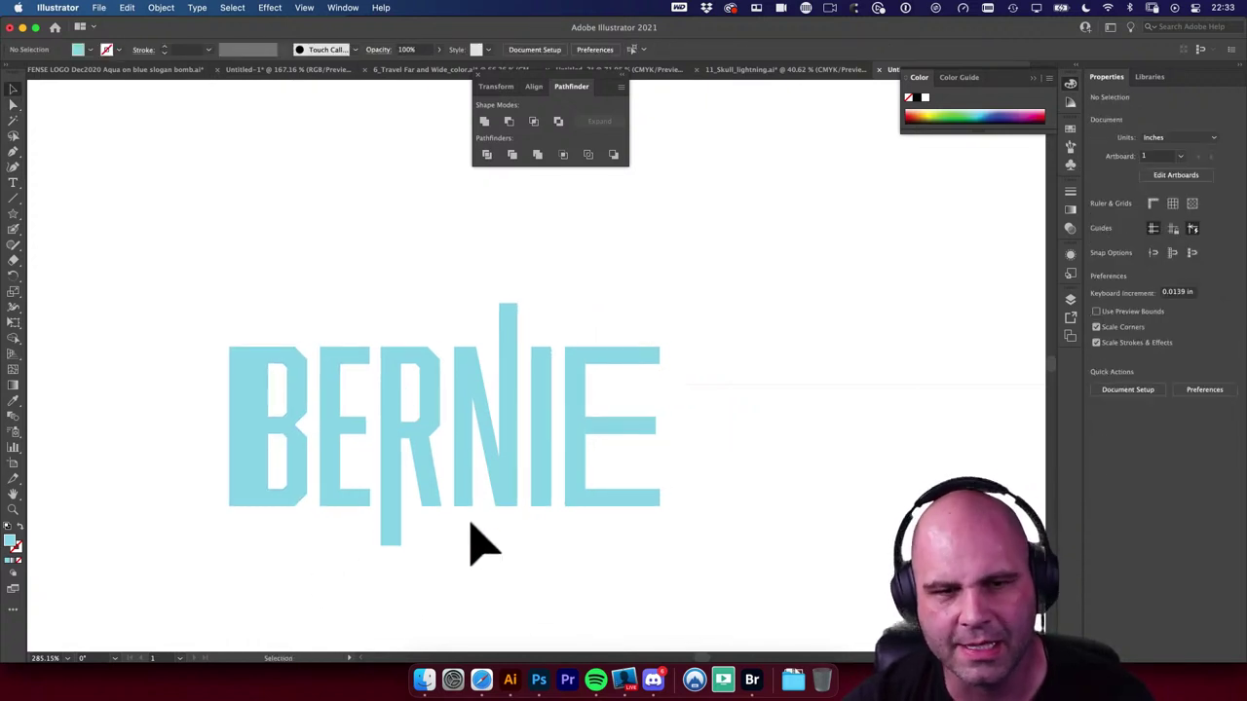
{"action": "scroll", "coordinate": [467, 356], "scroll_direction": "up", "scroll_amount": 2}
{"action": "scroll", "coordinate": [467, 357], "scroll_direction": "right", "scroll_amount": 2}
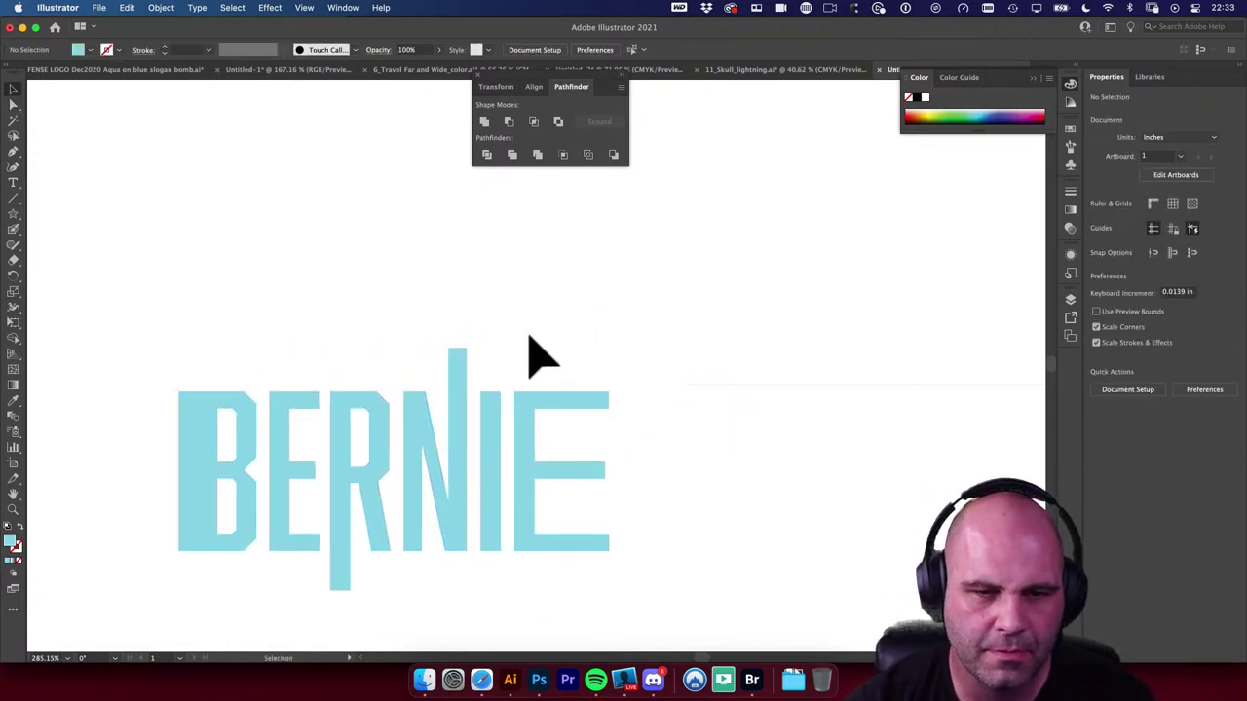
{"action": "left_click_drag", "start_coordinate": [139, 324], "coordinate": [669, 629]}
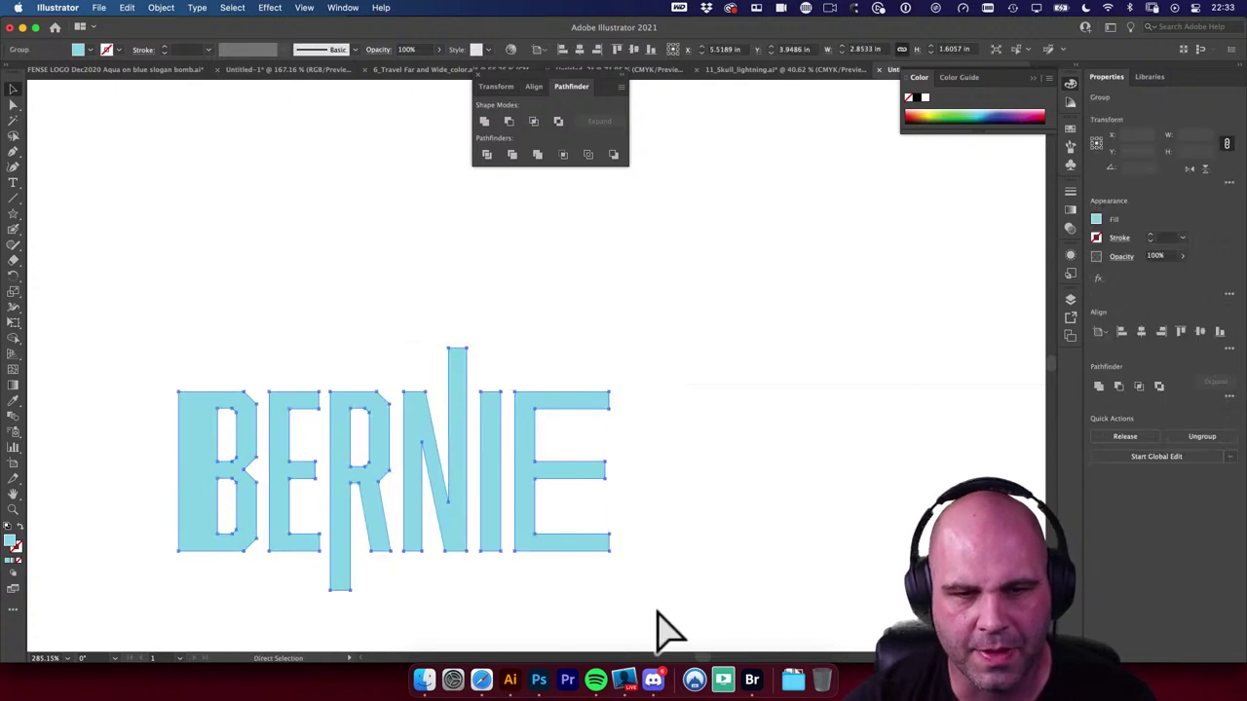
Step: Place a copy of the I letter's stem just left of the B
{"action": "scroll", "coordinate": [640, 596], "scroll_direction": "down", "scroll_amount": 1}
{"action": "scroll", "coordinate": [640, 596], "scroll_direction": "left", "scroll_amount": 1}
{"action": "left_click", "coordinate": [640, 596]}
{"action": "key", "text": "m"}
{"action": "scroll", "coordinate": [514, 478], "scroll_direction": "down", "scroll_amount": 1}
{"action": "scroll", "coordinate": [515, 479], "scroll_direction": "left", "scroll_amount": 1}
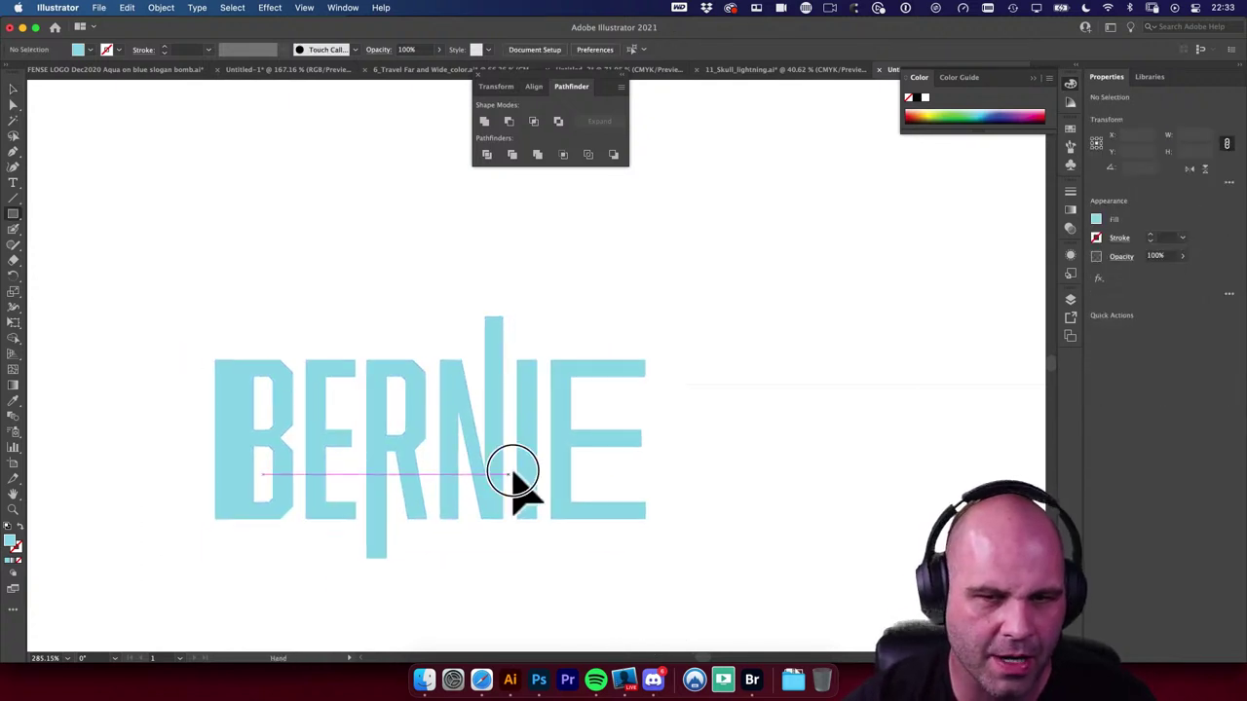
{"action": "key", "text": "v"}
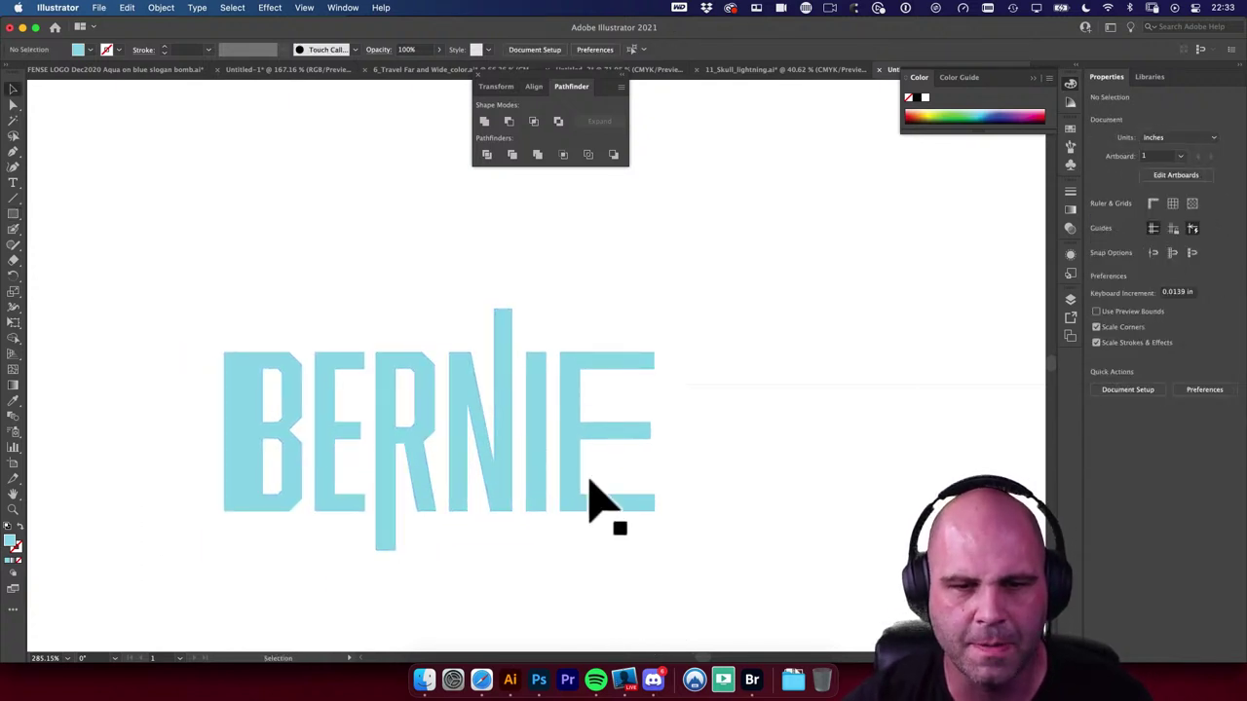
{"action": "left_click", "coordinate": [539, 470]}
{"action": "left_click", "coordinate": [775, 419]}
{"action": "left_click", "coordinate": [553, 425]}
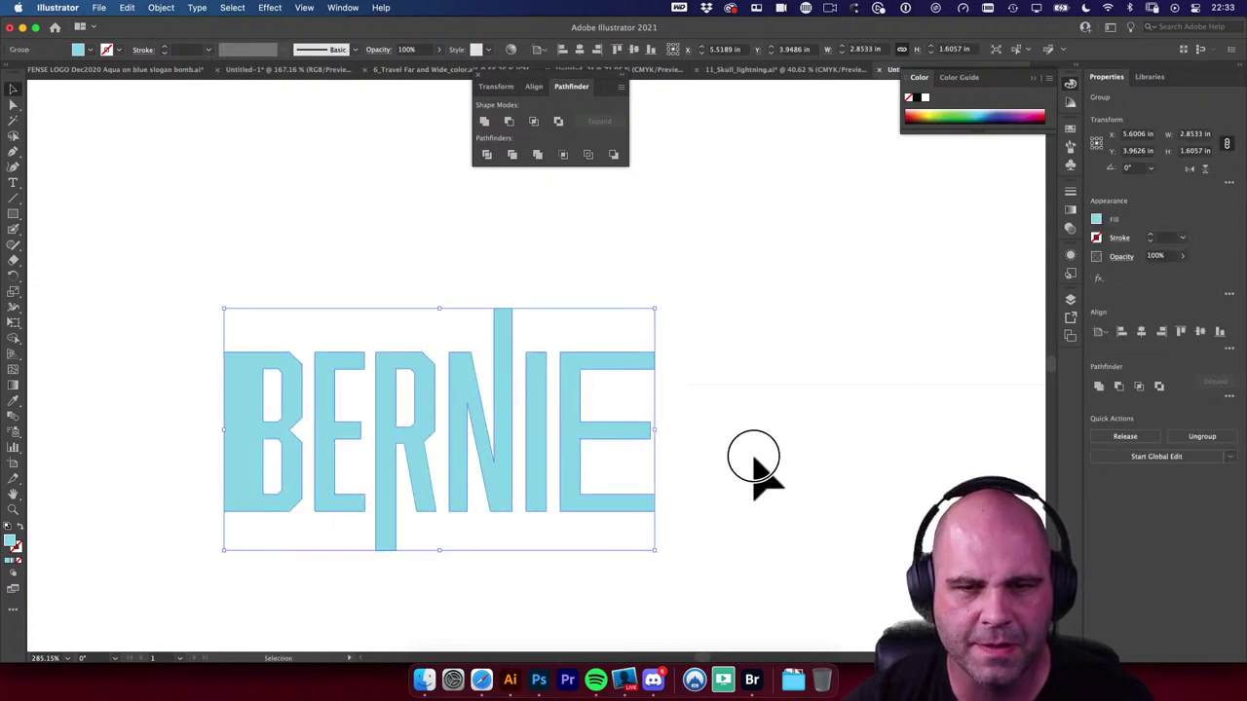
{"action": "left_click", "coordinate": [752, 468]}
{"action": "left_click", "coordinate": [13, 106]}
{"action": "left_click", "coordinate": [536, 417]}
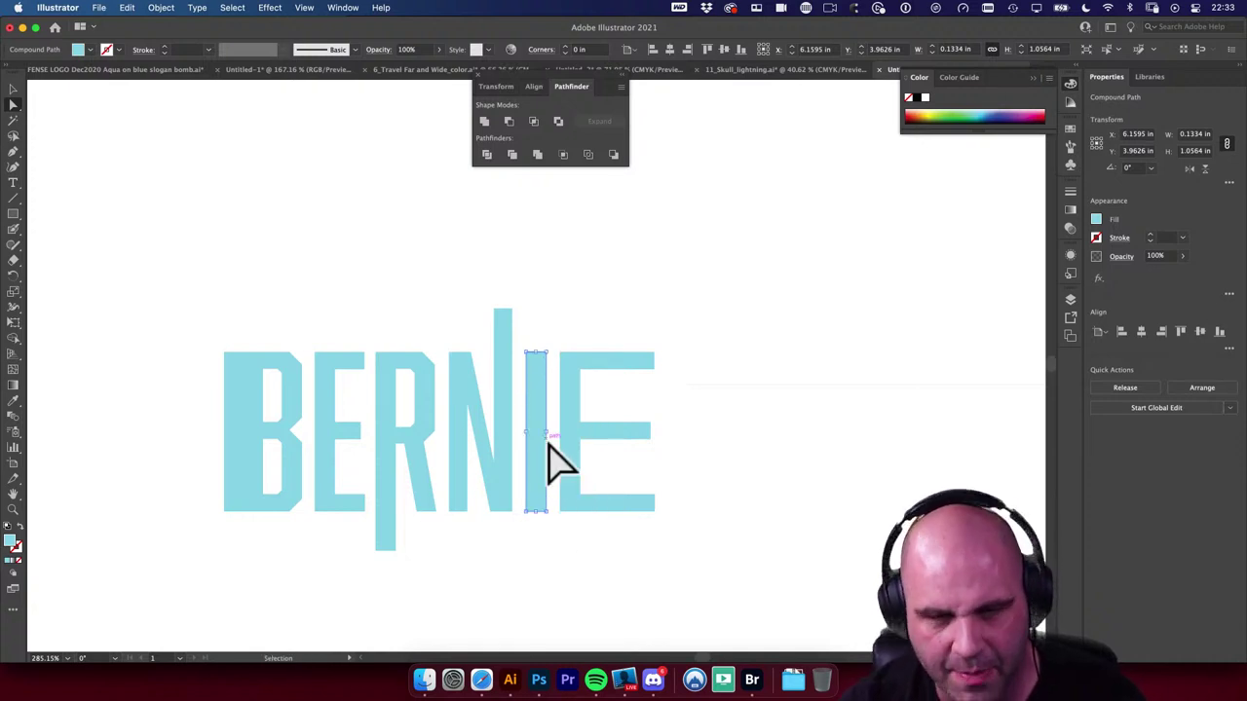
{"action": "left_click_drag", "start_coordinate": [551, 463], "coordinate": [198, 354]}
{"action": "left_click_drag", "start_coordinate": [156, 278], "coordinate": [194, 363]}
Step: Stretch the left stem taller to the frame's full height with Free Transform
{"action": "key", "text": "v"}
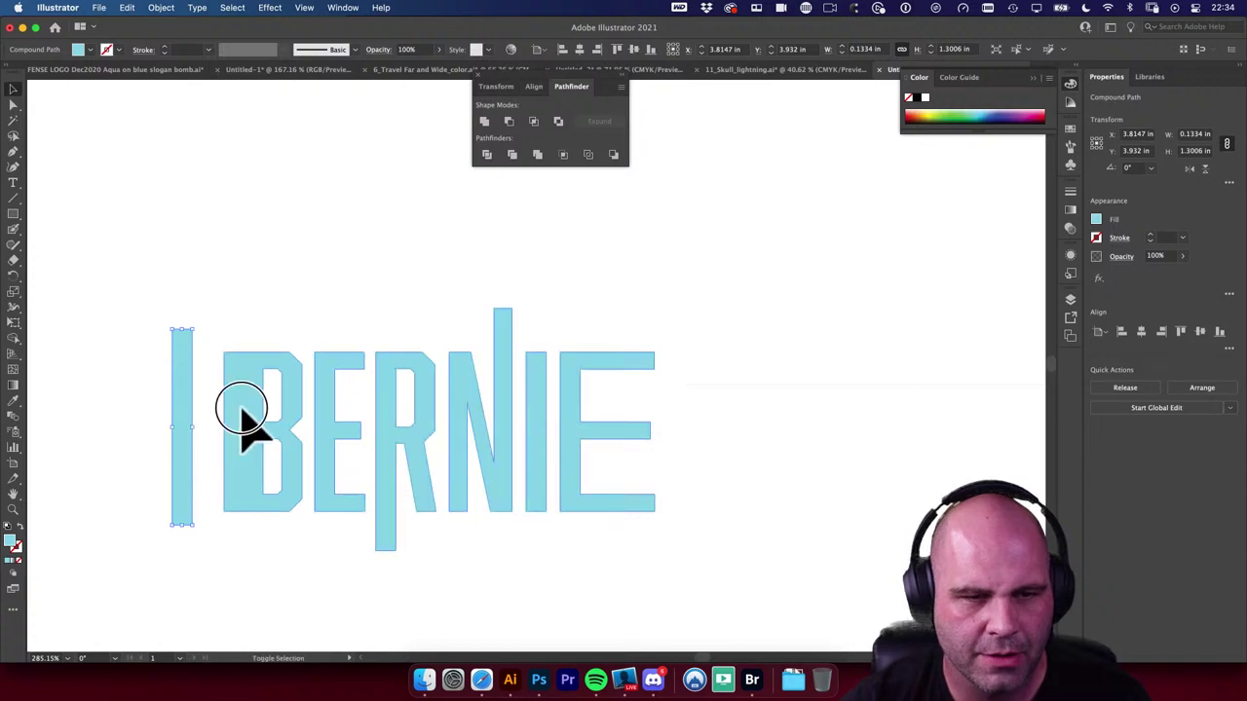
{"action": "key", "text": "super+a"}
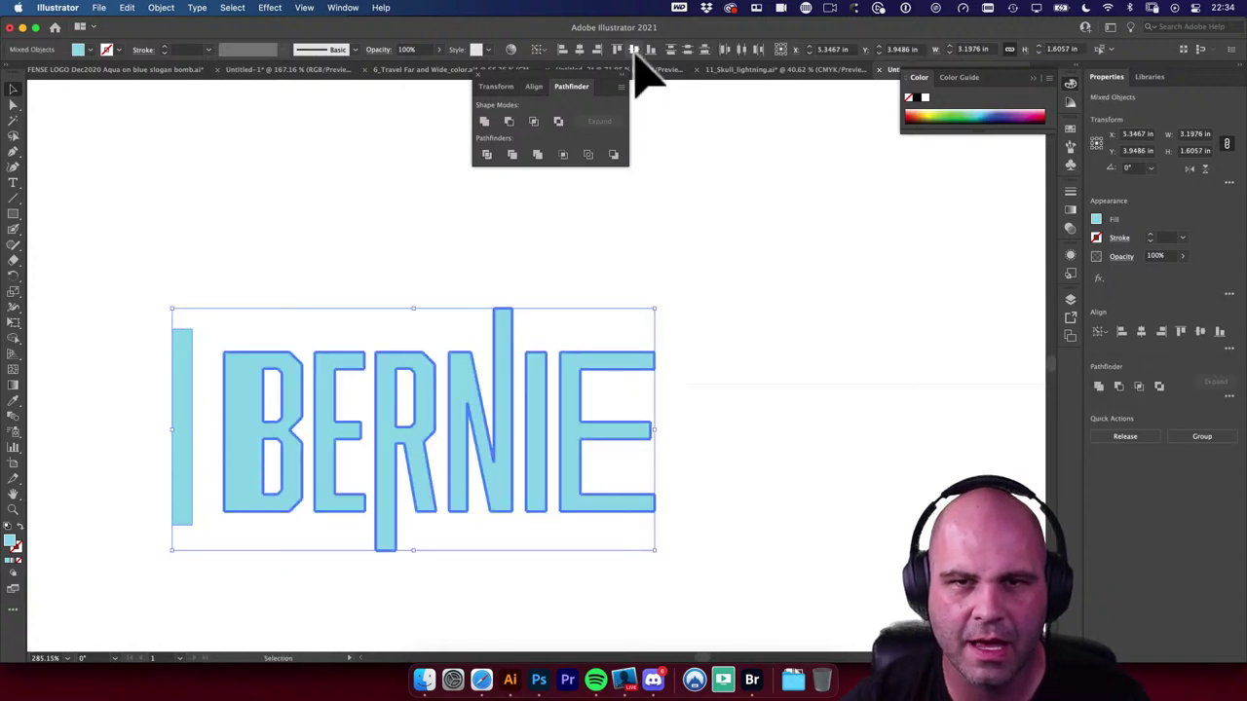
{"action": "left_click", "coordinate": [733, 265]}
{"action": "left_click", "coordinate": [180, 384]}
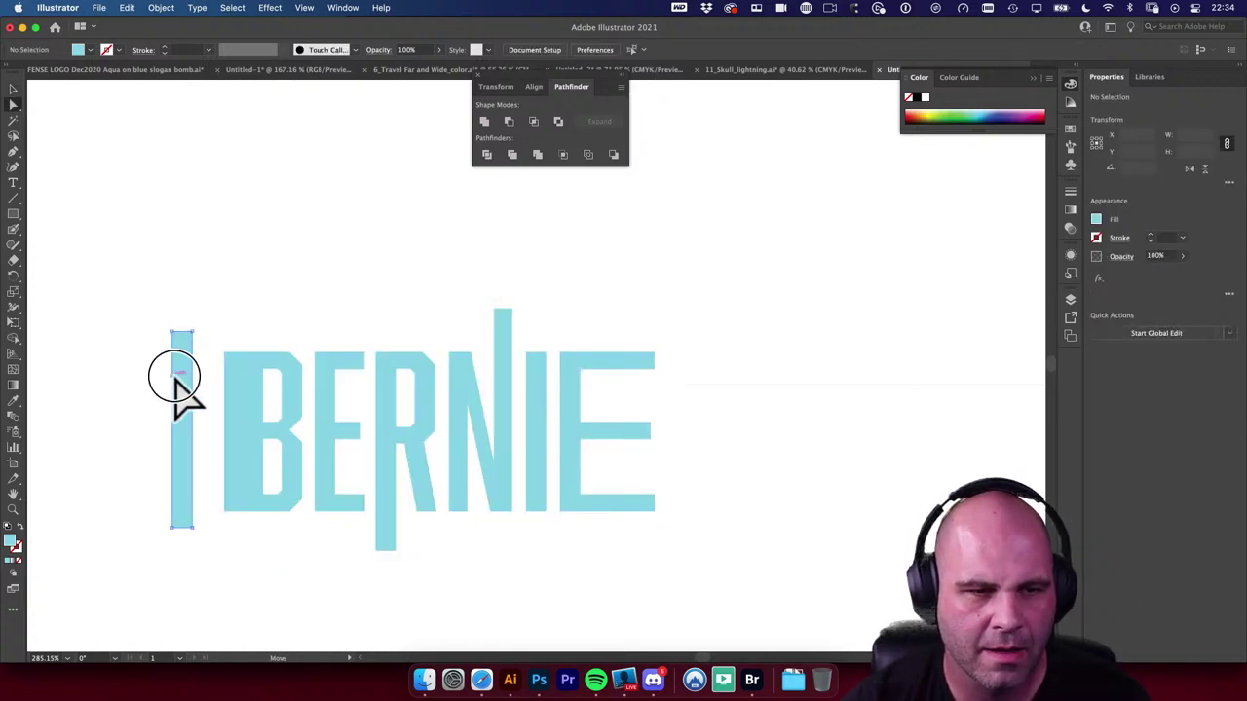
{"action": "key", "text": "e"}
{"action": "left_click", "coordinate": [188, 362]}
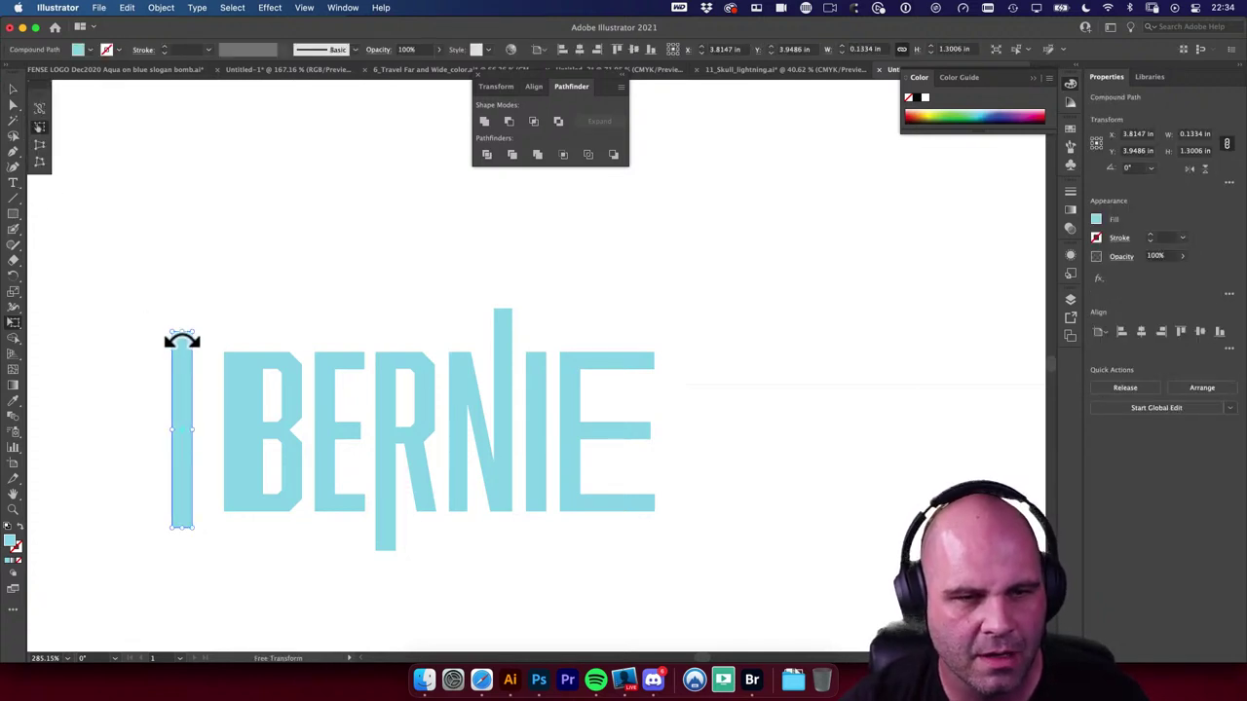
{"action": "left_click_drag", "start_coordinate": [182, 340], "coordinate": [183, 308]}
{"action": "key", "text": "v"}
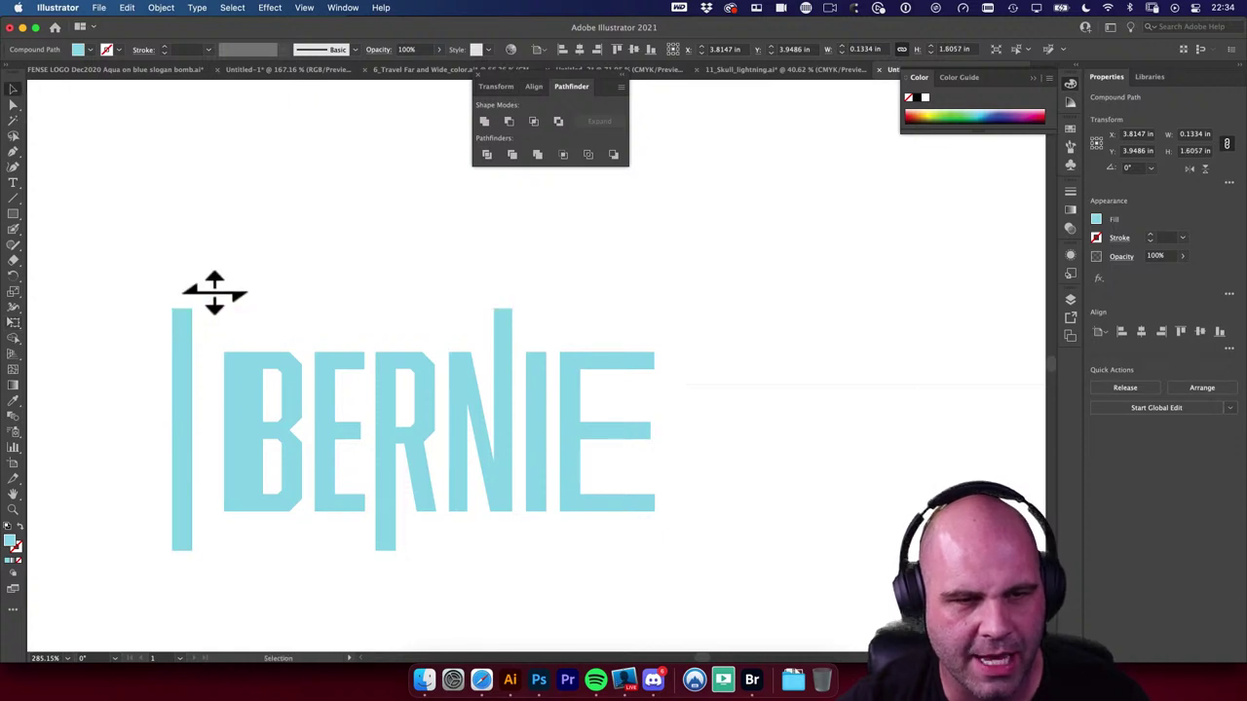
Step: Copy the tall stem right of the E and turn a copy into a top bar aligned left with the stem
{"action": "left_click_drag", "start_coordinate": [179, 356], "coordinate": [543, 418]}
{"action": "left_click_drag", "start_coordinate": [598, 292], "coordinate": [296, 406]}
{"action": "key", "text": "v"}
{"action": "left_click_drag", "start_coordinate": [629, 438], "coordinate": [413, 327]}
{"action": "left_click", "coordinate": [183, 331], "text": "shift"}
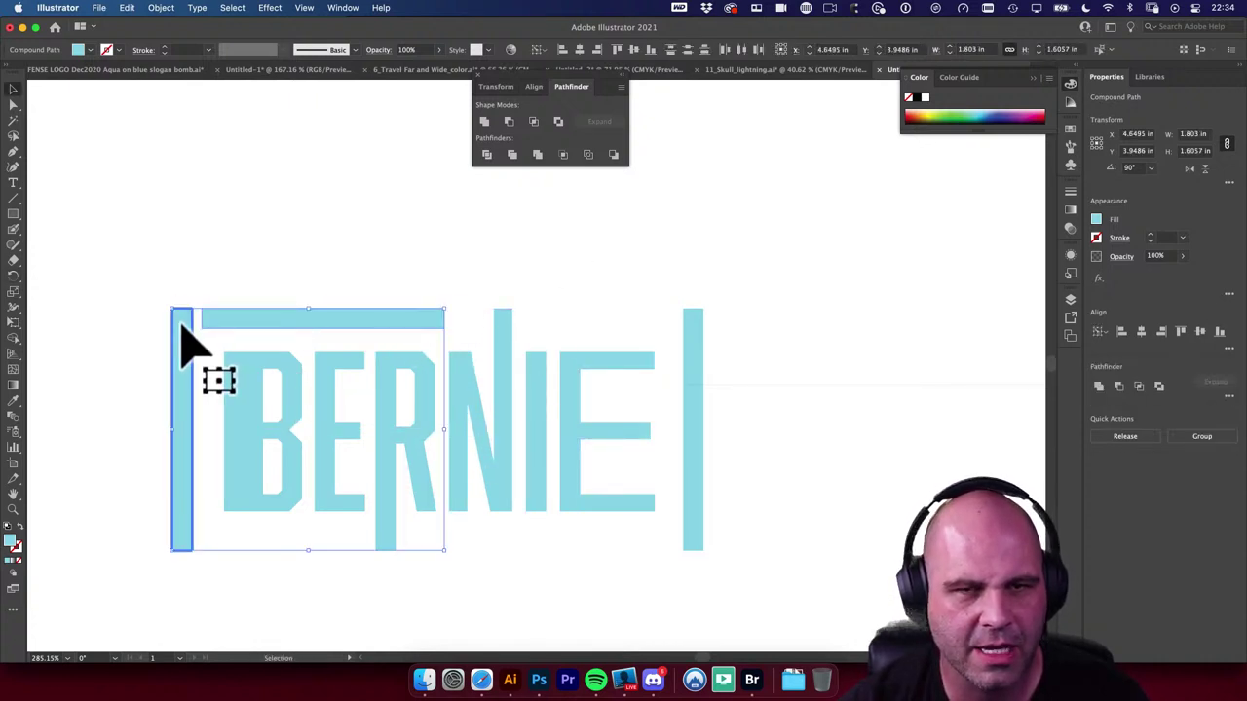
{"action": "left_click", "coordinate": [563, 48]}
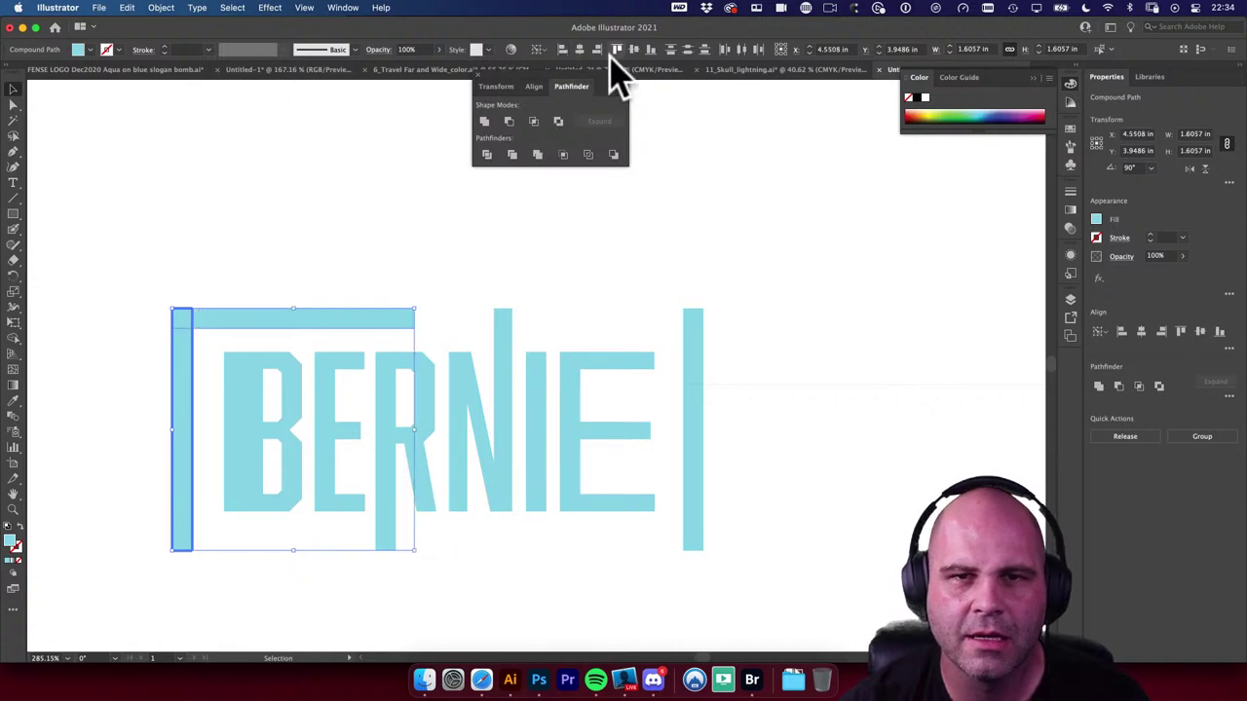
Step: Extend the top bar rightward and add a shortened duplicate bar toward the right side
{"action": "left_click", "coordinate": [243, 286]}
{"action": "key", "text": "a"}
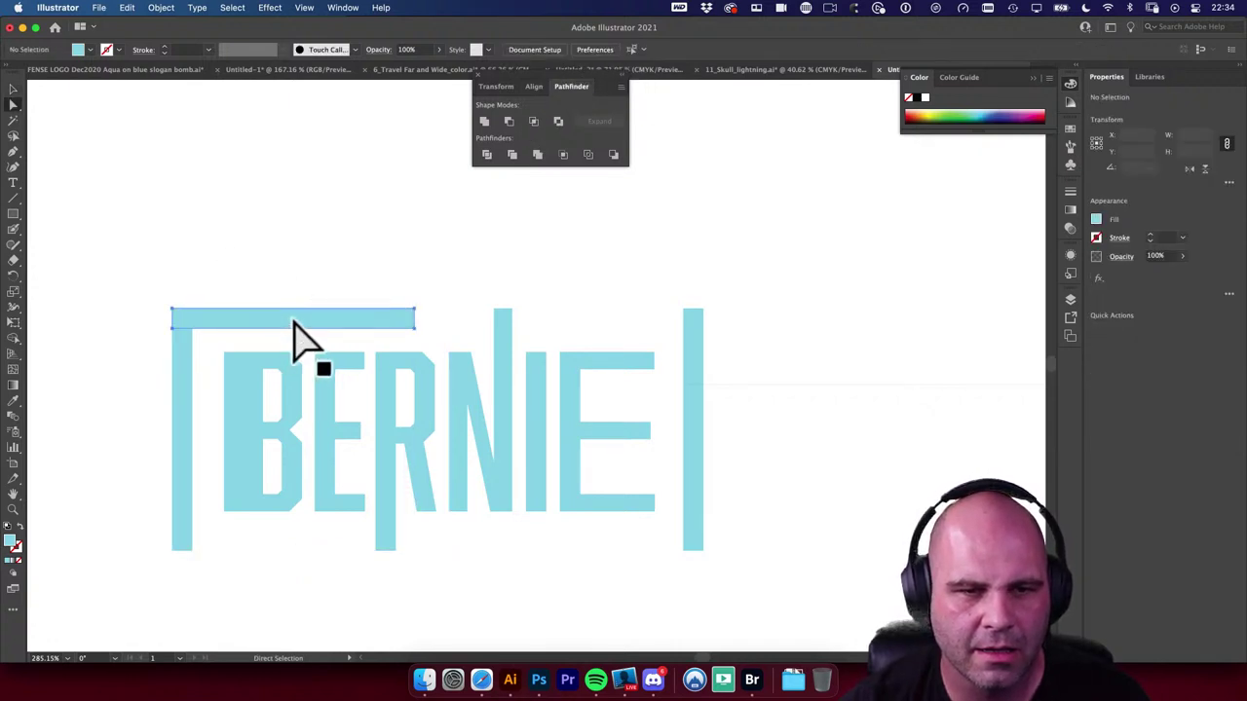
{"action": "left_click", "coordinate": [414, 314]}
{"action": "left_click_drag", "start_coordinate": [421, 337], "coordinate": [487, 292]}
{"action": "left_click_drag", "start_coordinate": [383, 328], "coordinate": [693, 329]}
{"action": "left_click_drag", "start_coordinate": [804, 275], "coordinate": [705, 331]}
Step: Rotate the bar copy upright and move it onto the centre stem
{"action": "left_click", "coordinate": [767, 406]}
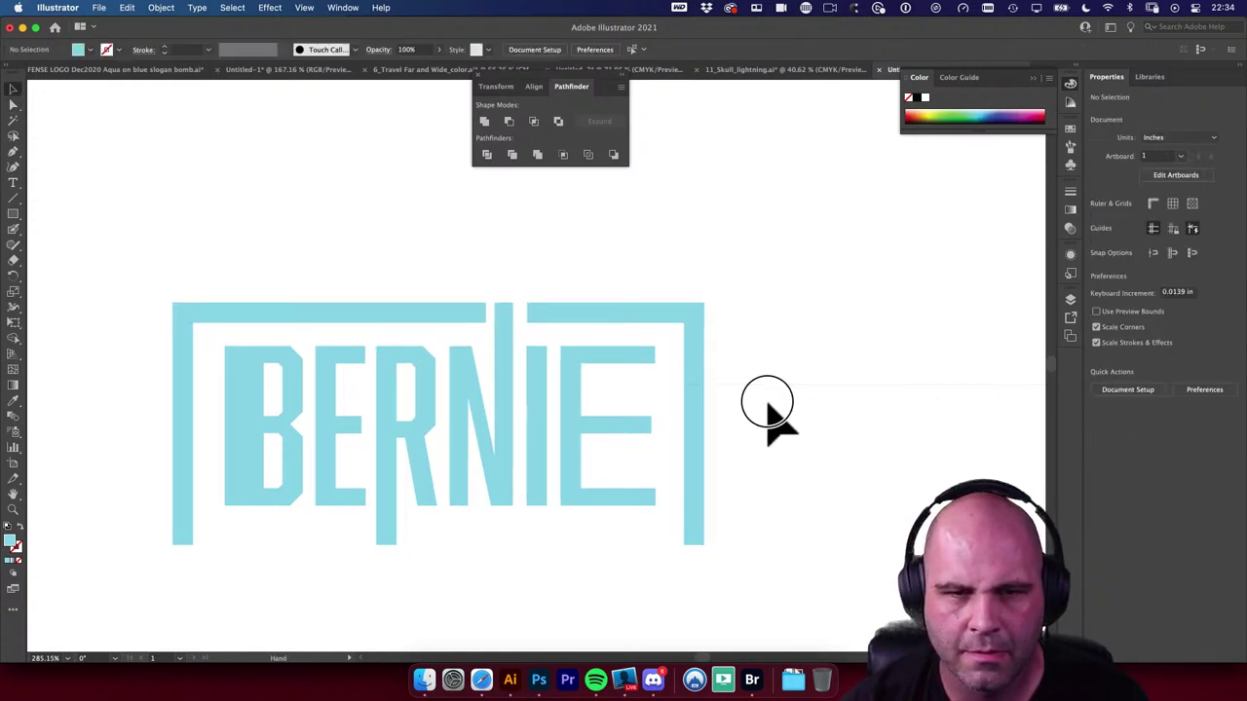
{"action": "scroll", "coordinate": [766, 406], "scroll_direction": "down", "scroll_amount": 1}
{"action": "left_click_drag", "start_coordinate": [518, 279], "coordinate": [812, 515]}
{"action": "key", "text": "a"}
{"action": "left_click_drag", "start_coordinate": [514, 269], "coordinate": [654, 312]}
{"action": "left_click", "coordinate": [529, 328], "text": "alt+super"}
{"action": "left_click", "coordinate": [643, 399], "text": "alt+super"}
{"action": "key", "text": "r"}
{"action": "left_click_drag", "start_coordinate": [623, 267], "coordinate": [640, 512]}
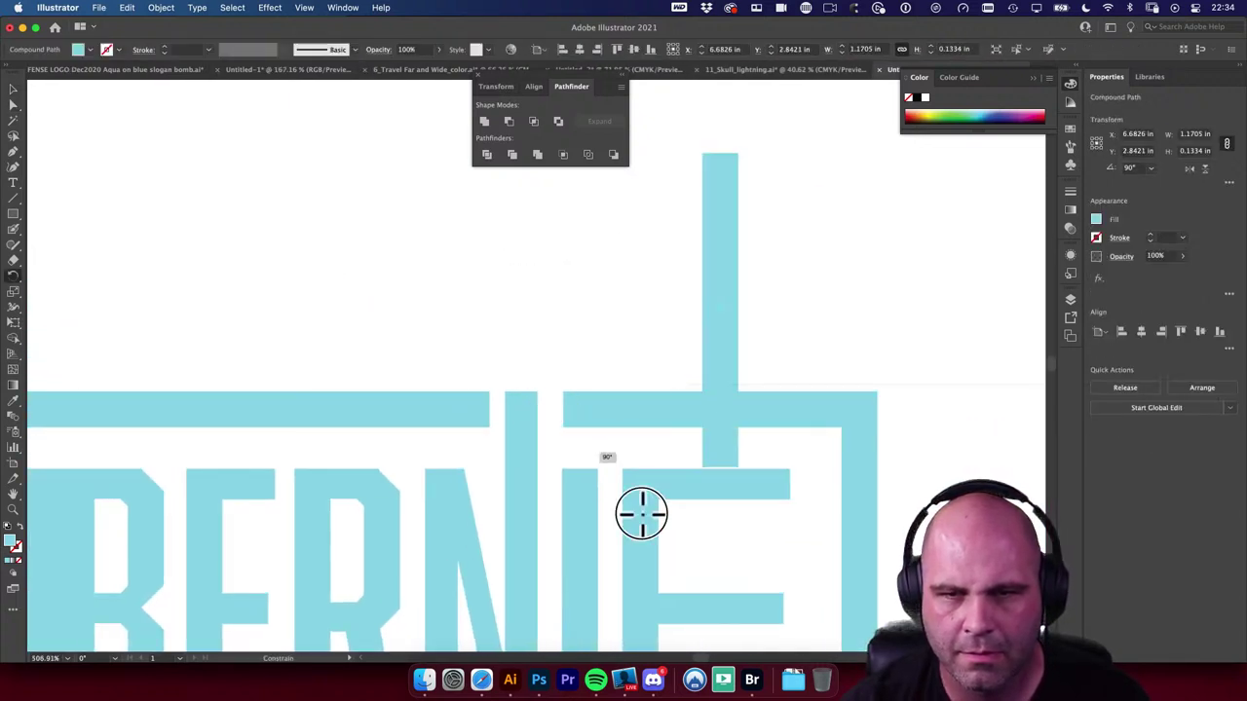
{"action": "key", "text": "v"}
{"action": "left_click_drag", "start_coordinate": [721, 312], "coordinate": [575, 312]}
Step: Snap the overlapping anchor up into the top bar's corner
{"action": "left_click_drag", "start_coordinate": [492, 318], "coordinate": [532, 428]}
{"action": "key", "text": "a"}
{"action": "left_click", "coordinate": [529, 529]}
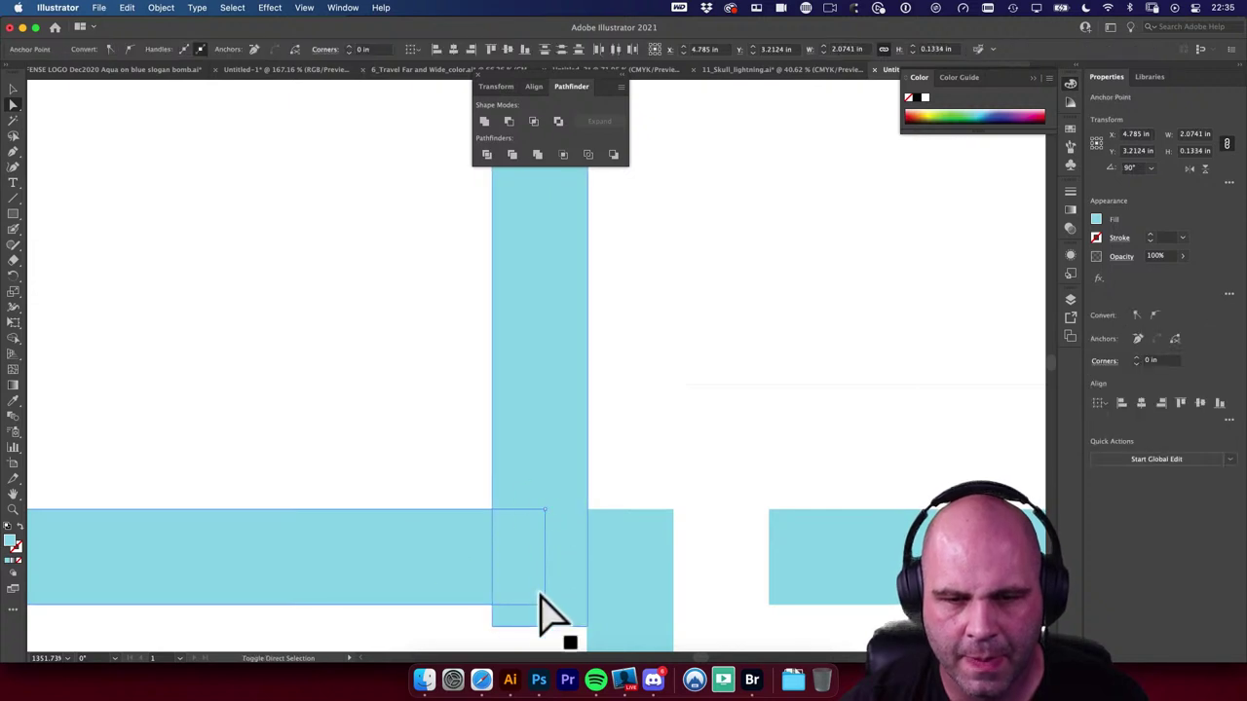
{"action": "left_click_drag", "start_coordinate": [543, 626], "coordinate": [548, 522]}
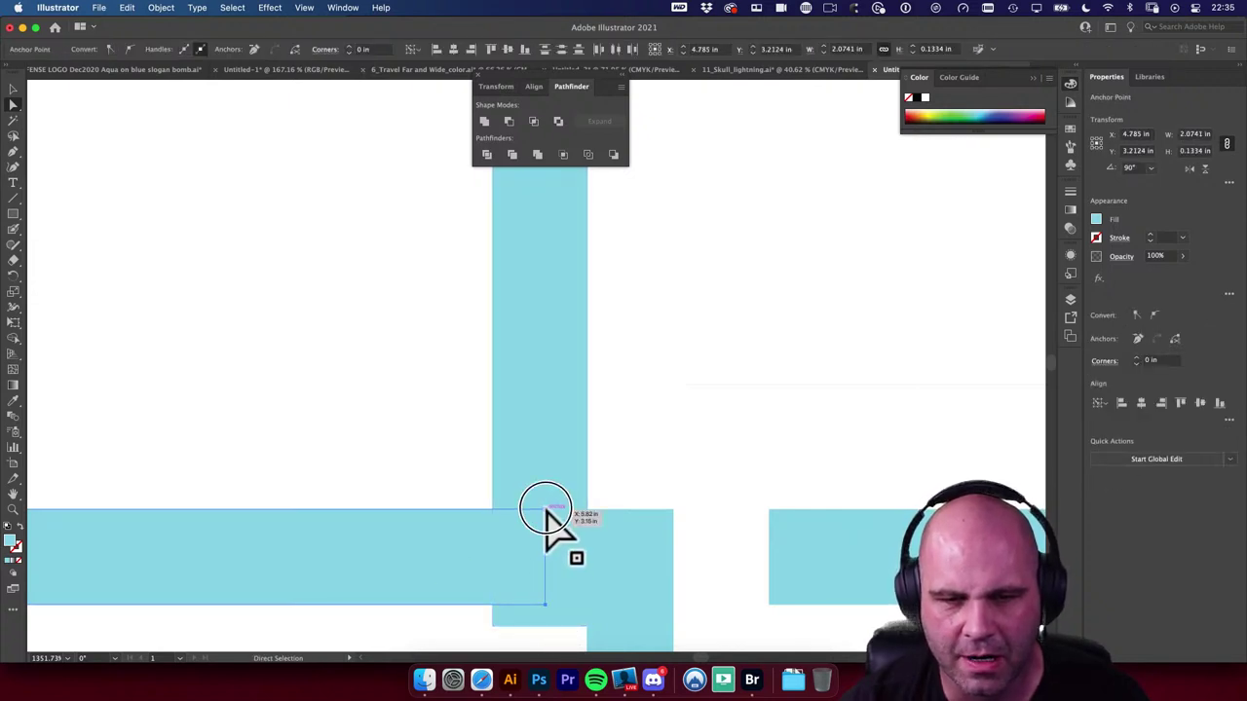
{"action": "left_click", "coordinate": [459, 500]}
{"action": "key", "text": "z"}
{"action": "left_click_drag", "start_coordinate": [656, 520], "coordinate": [590, 403]}
Step: Move the upright bar down below BERNIE
{"action": "scroll", "coordinate": [623, 458], "scroll_direction": "up", "scroll_amount": 2}
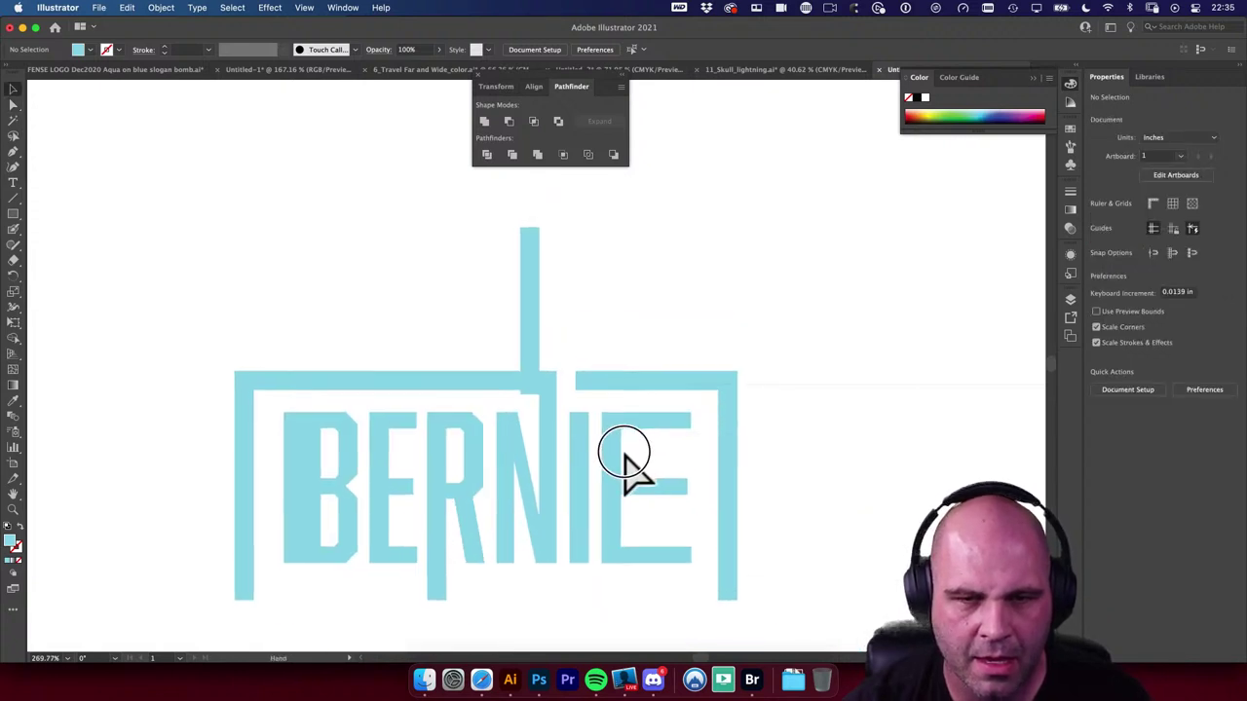
{"action": "left_click_drag", "start_coordinate": [529, 309], "coordinate": [490, 487]}
{"action": "scroll", "coordinate": [571, 496], "scroll_direction": "up", "scroll_amount": 6}
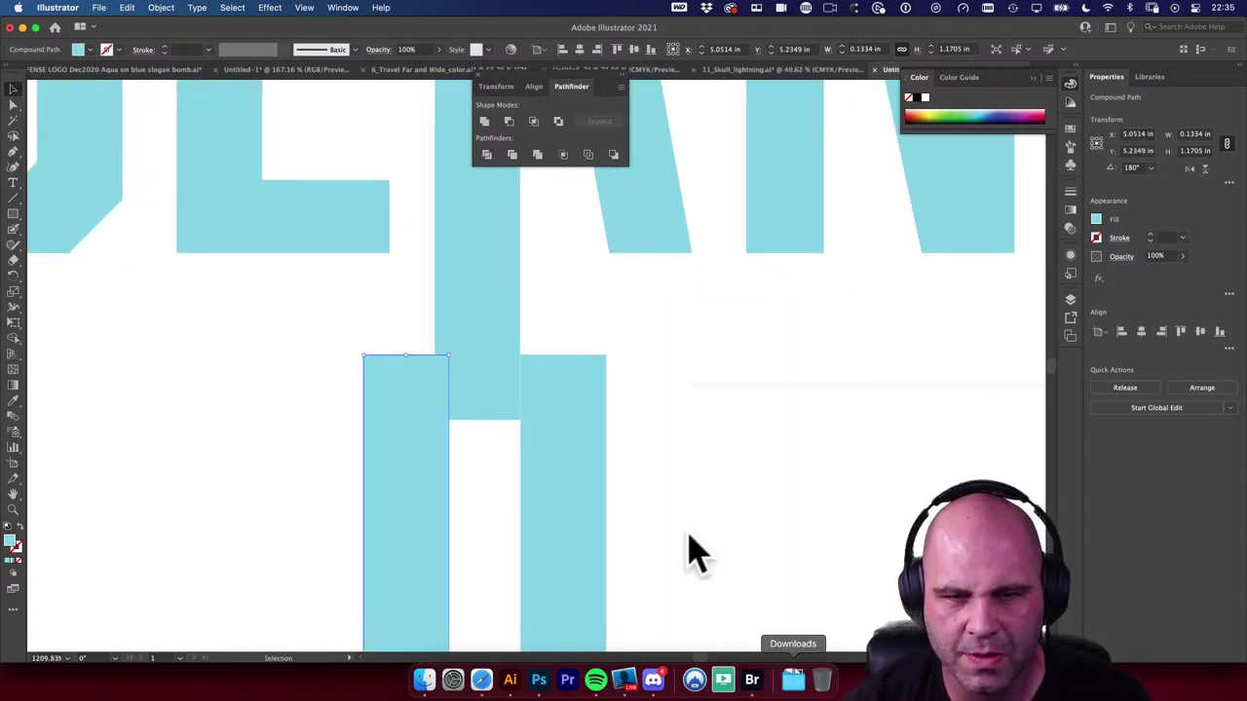
Step: Nudge the copied bar against the middle stem and select the right bar
{"action": "mouse_move", "coordinate": [416, 414]}
{"action": "left_mouse_down"}
{"action": "mouse_move", "coordinate": [379, 398]}
{"action": "mouse_move", "coordinate": [398, 393]}
{"action": "mouse_move", "coordinate": [411, 419]}
{"action": "left_mouse_up"}
{"action": "left_click", "coordinate": [542, 426]}
{"action": "scroll", "coordinate": [568, 442], "scroll_direction": "down", "scroll_amount": 5}
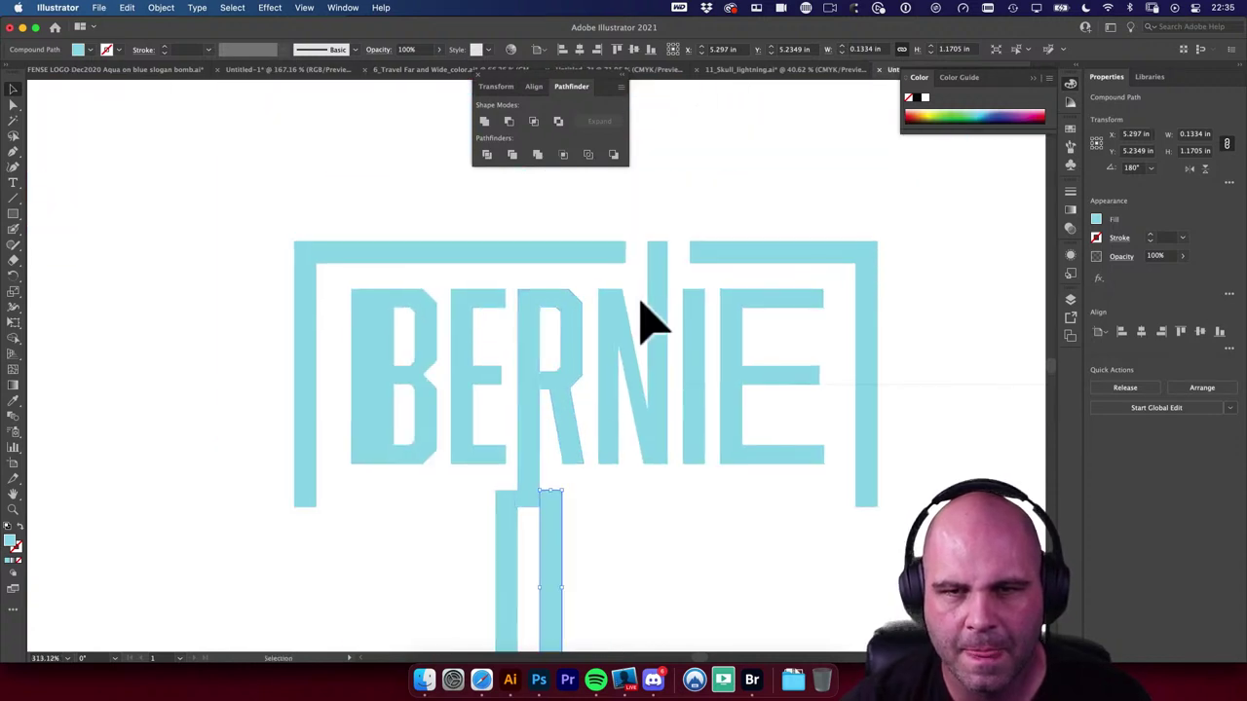
{"action": "left_click_drag", "start_coordinate": [567, 412], "coordinate": [579, 306]}
Step: Make a horizontal bottom bar from a stem copy, aligned to the left stem's left and bottom
{"action": "left_click_drag", "start_coordinate": [515, 473], "coordinate": [419, 448]}
{"action": "left_click_drag", "start_coordinate": [417, 584], "coordinate": [552, 509]}
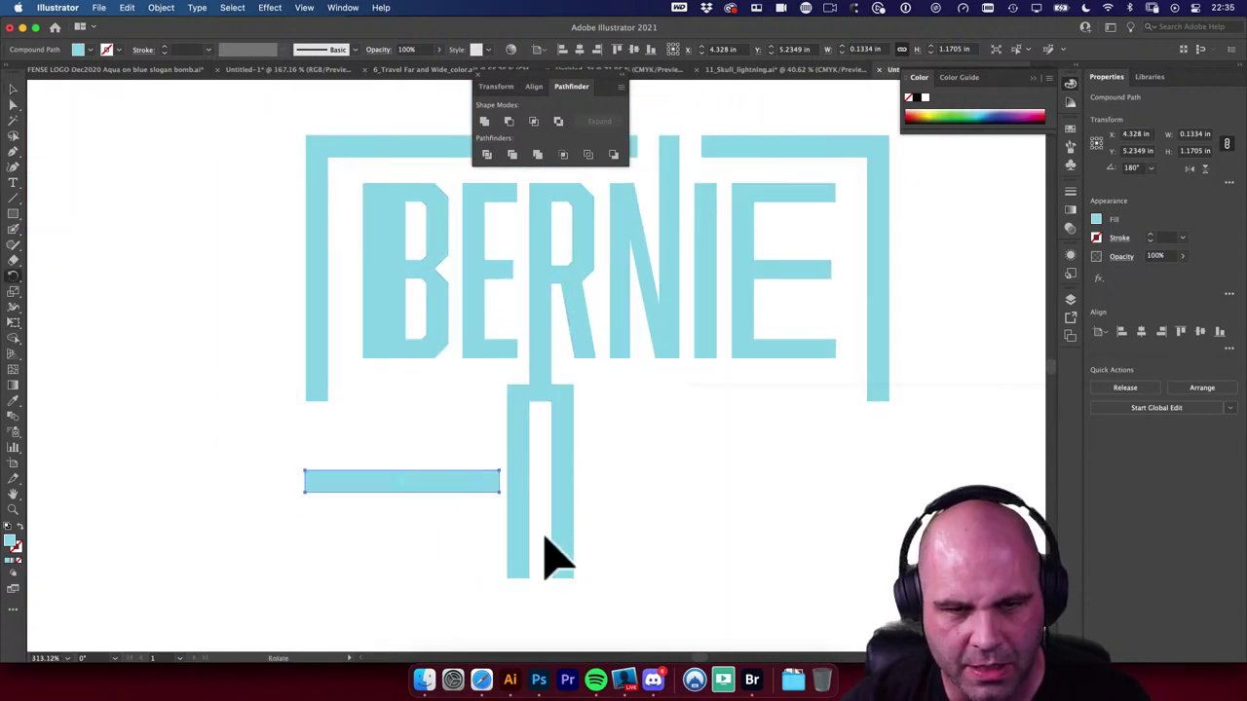
{"action": "left_click", "coordinate": [326, 393], "text": "shift"}
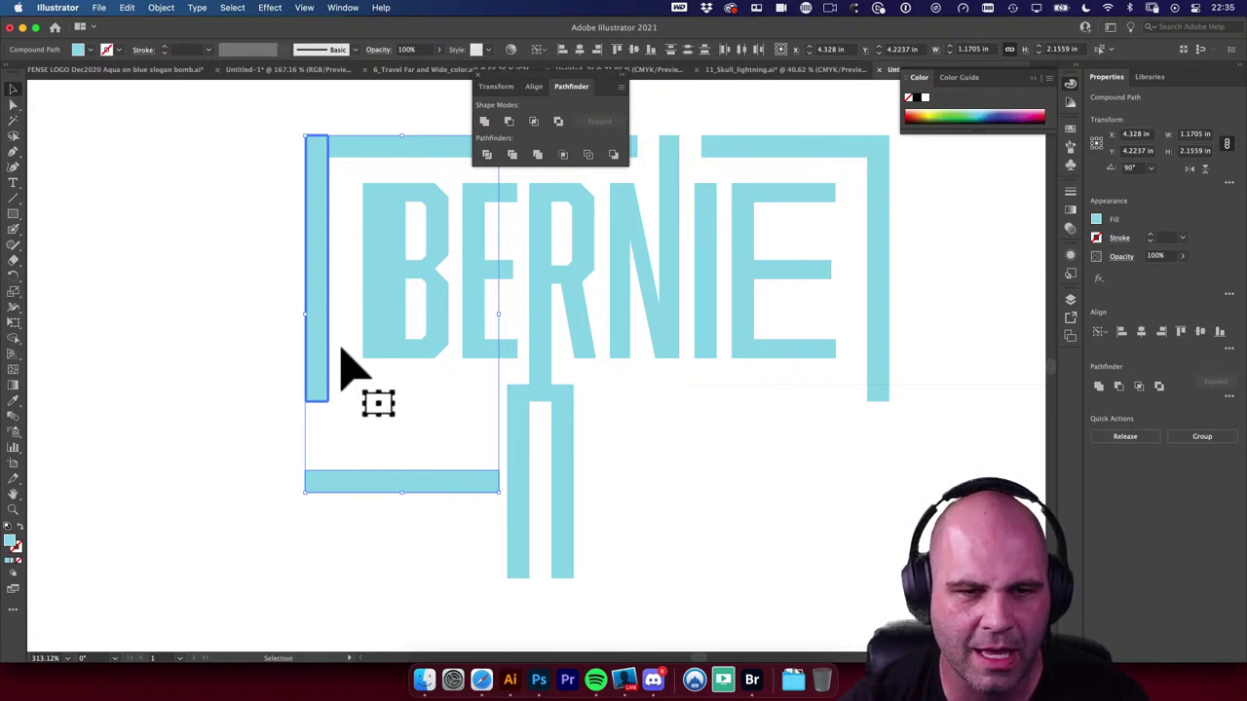
{"action": "left_click", "coordinate": [560, 47]}
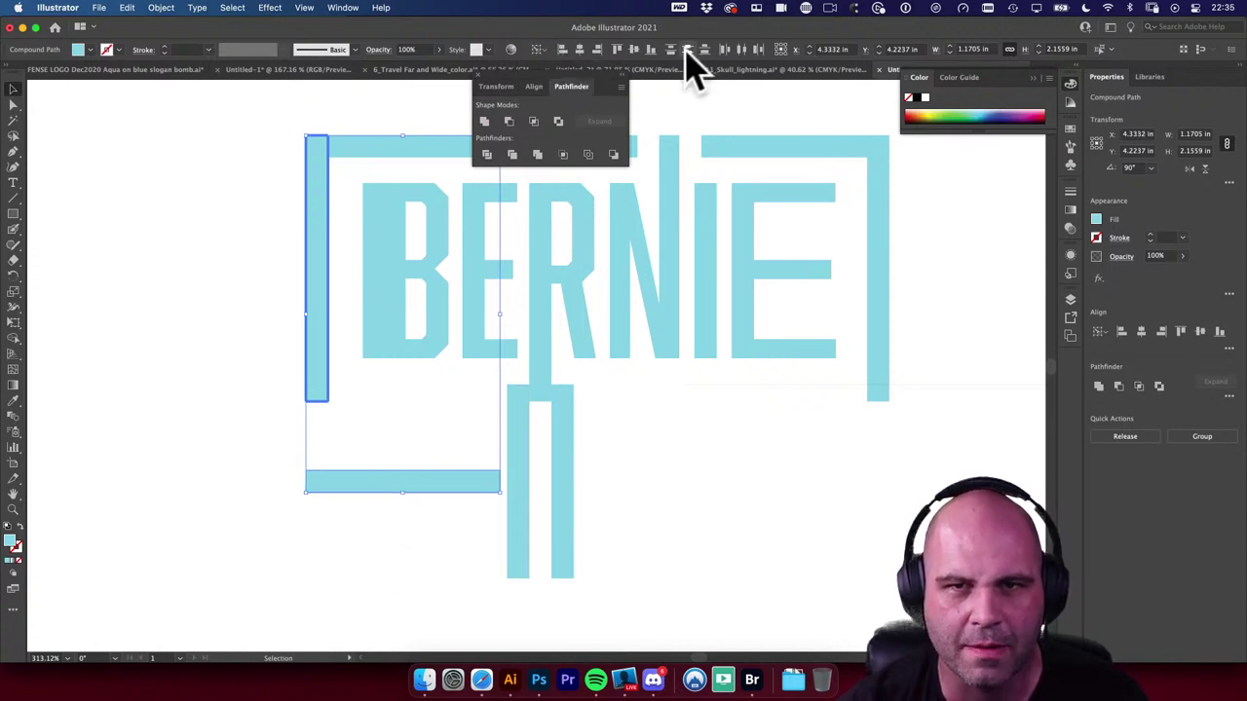
{"action": "left_click", "coordinate": [655, 51]}
Step: Stretch the bottom bar's right end to meet the hanging stem
{"action": "left_click", "coordinate": [536, 495]}
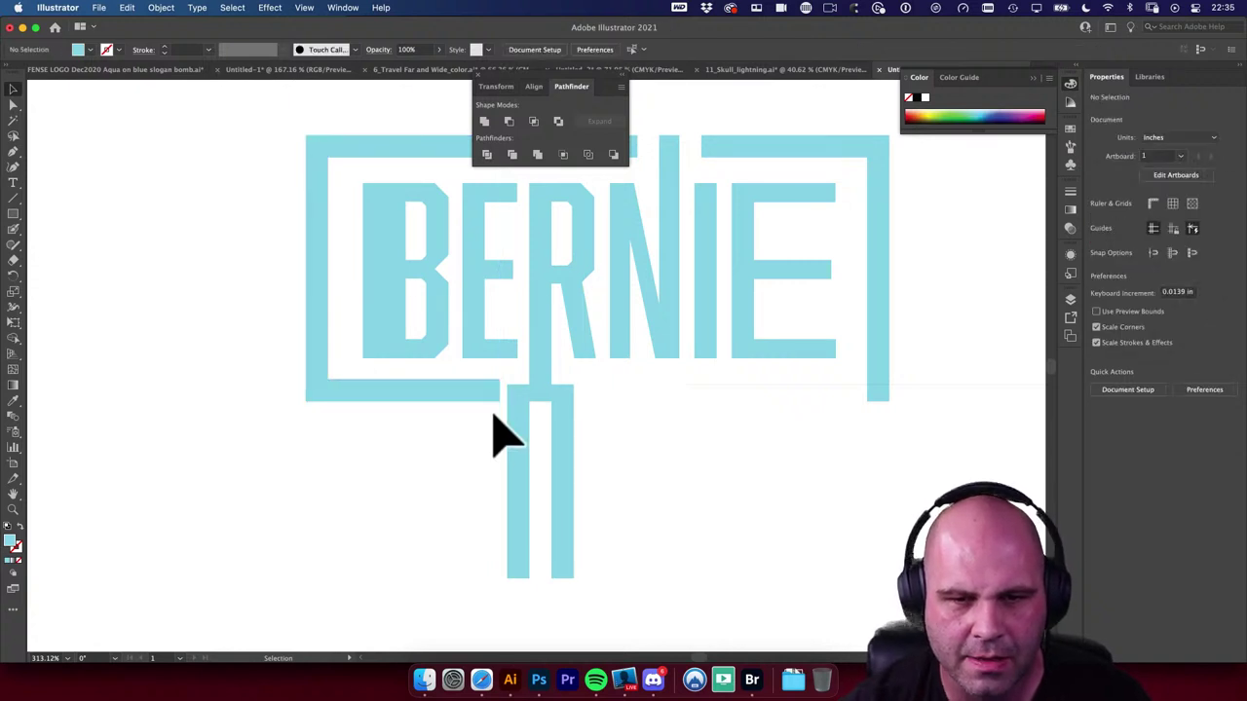
{"action": "key", "text": "z"}
{"action": "left_click", "coordinate": [606, 467]}
{"action": "scroll", "coordinate": [546, 458], "scroll_direction": "up", "scroll_amount": 5}
{"action": "key", "text": "a"}
{"action": "left_click", "coordinate": [536, 431]}
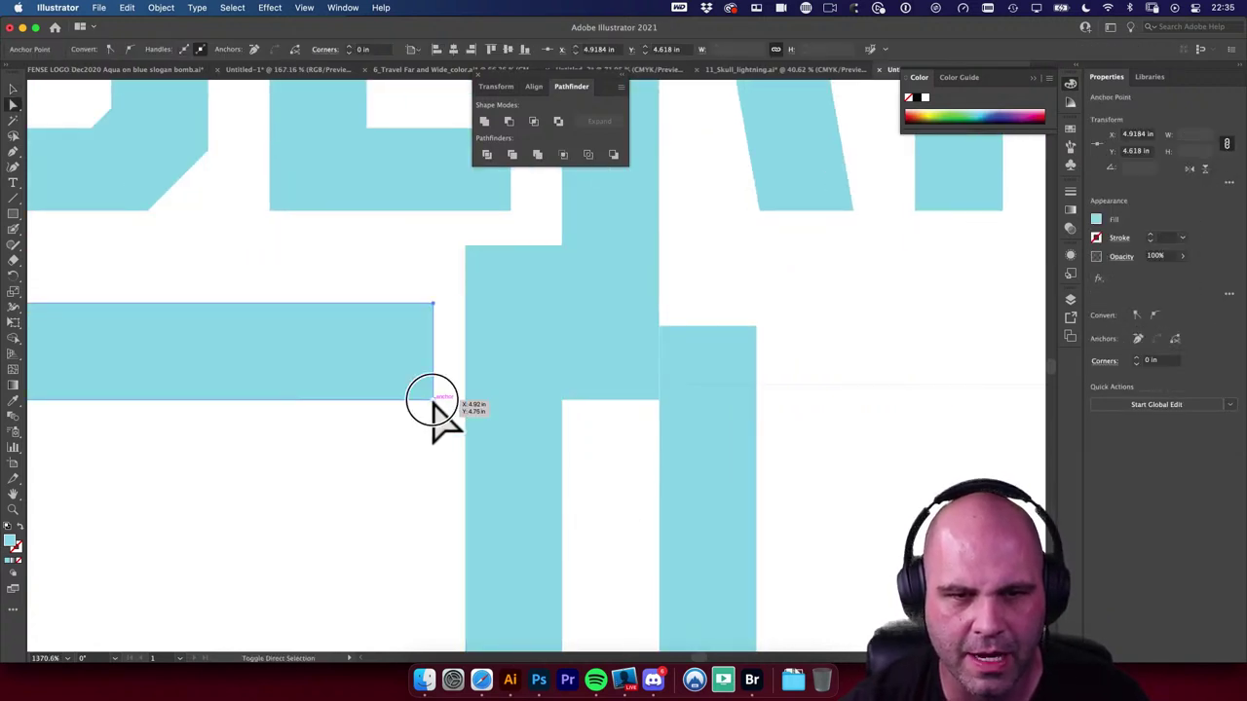
{"action": "left_click_drag", "start_coordinate": [432, 400], "coordinate": [464, 399]}
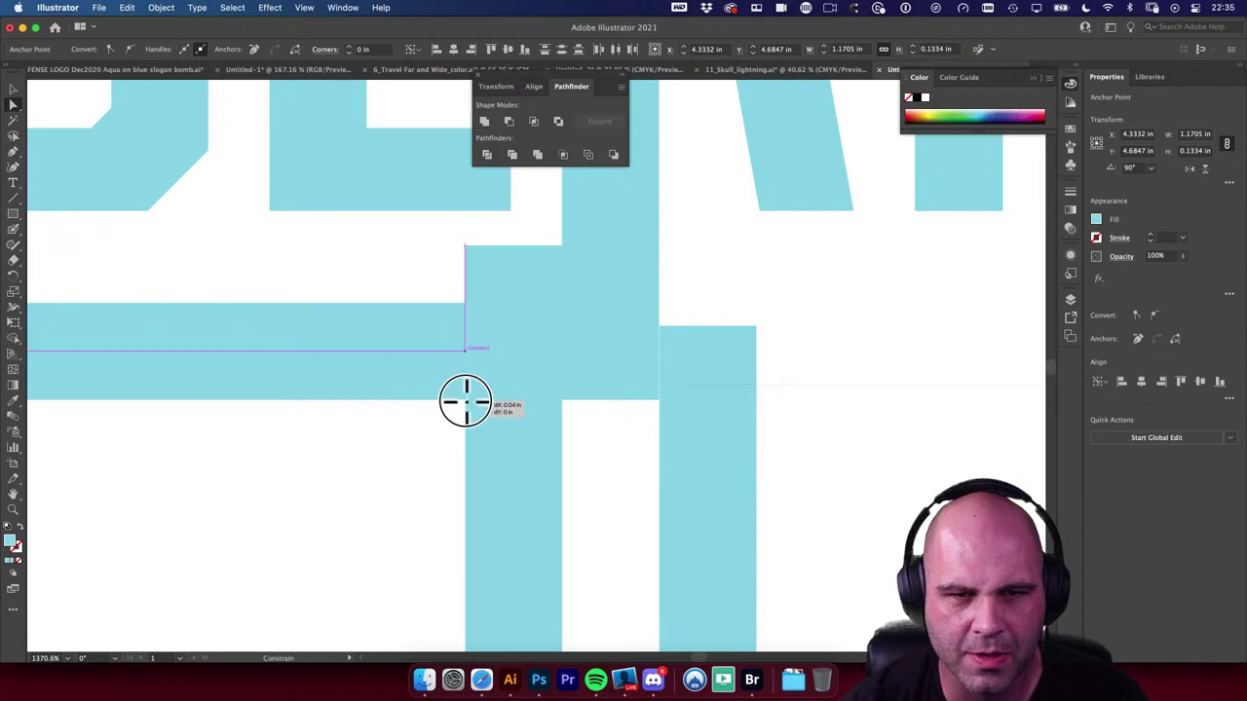
{"action": "left_click", "coordinate": [498, 499]}
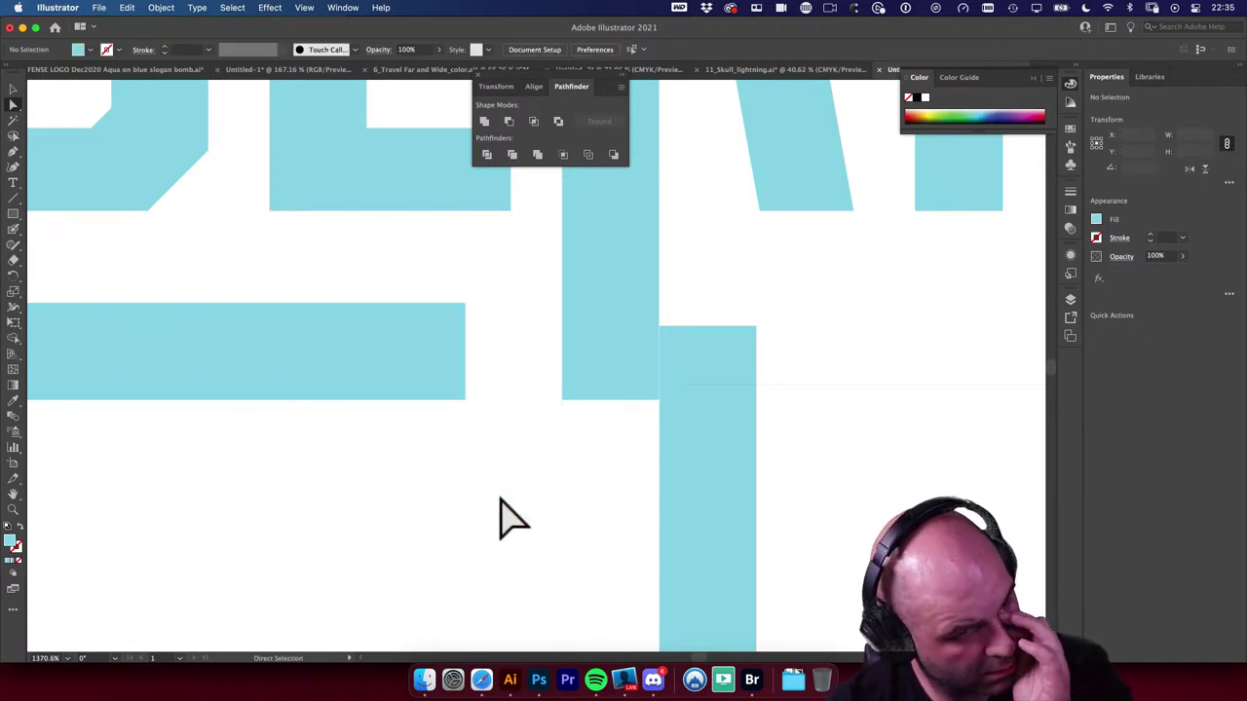
Step: Rotate the lower stem copy into a bar aligned to the right stem's right edge and bottom
{"action": "scroll", "coordinate": [409, 445], "scroll_direction": "down", "scroll_amount": 8}
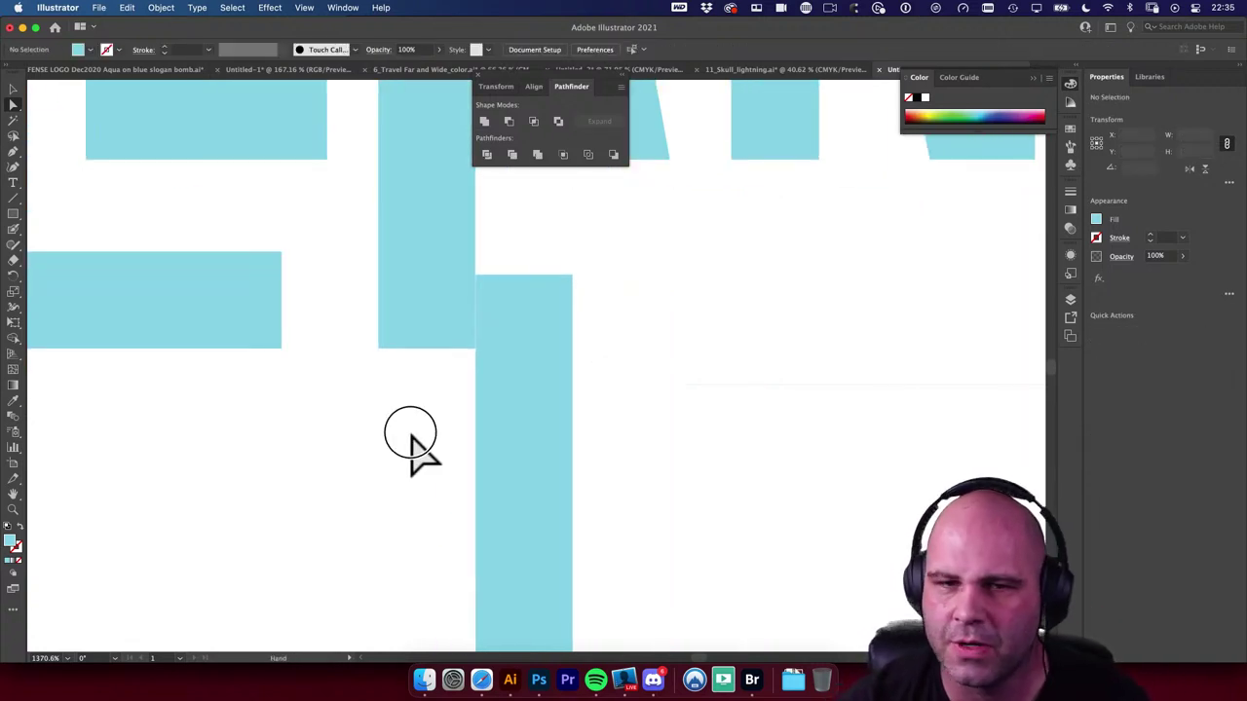
{"action": "left_click", "coordinate": [394, 543]}
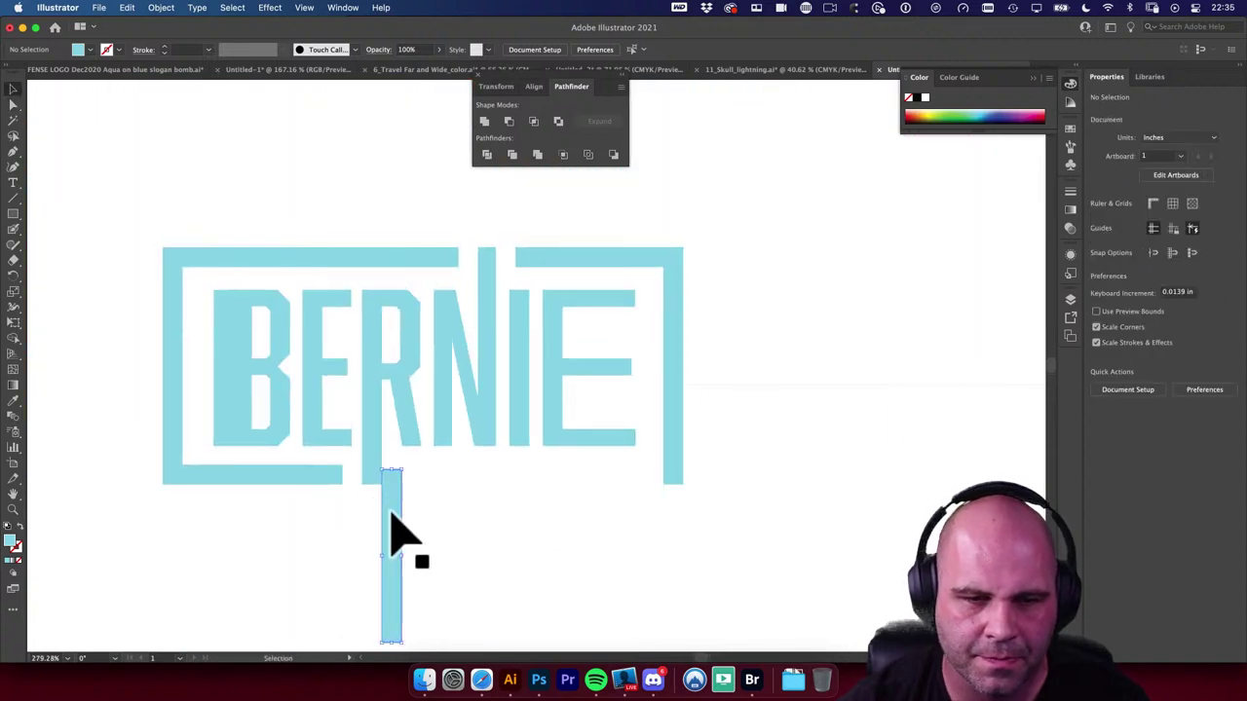
{"action": "key", "text": "r"}
{"action": "left_click_drag", "start_coordinate": [514, 535], "coordinate": [409, 633]}
{"action": "key", "text": "v"}
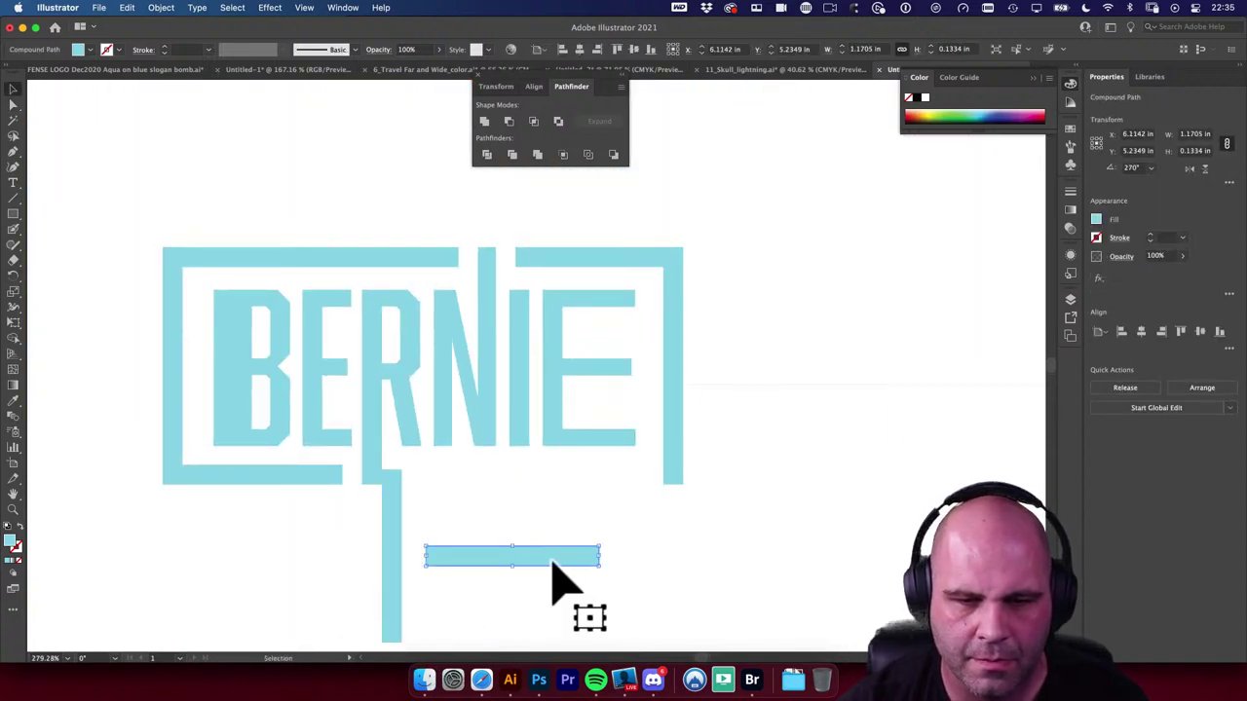
{"action": "left_click", "coordinate": [563, 552]}
{"action": "left_click", "coordinate": [674, 471], "text": "shift"}
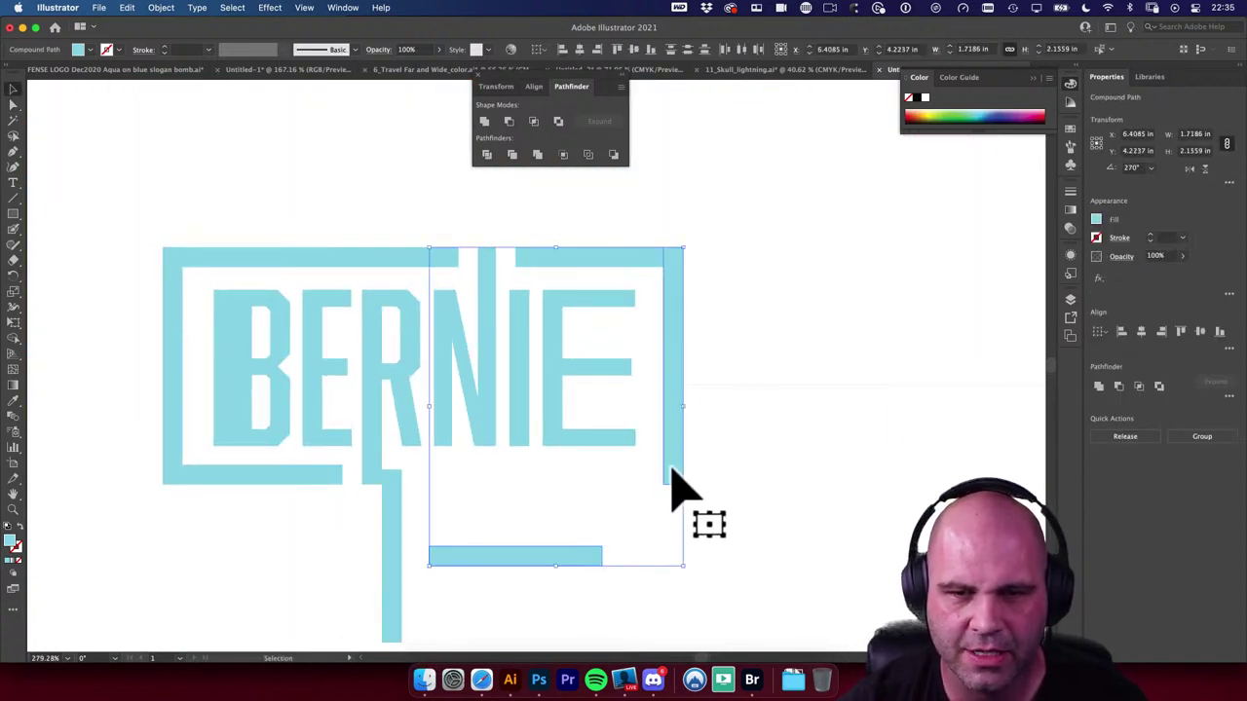
{"action": "left_click", "coordinate": [597, 51]}
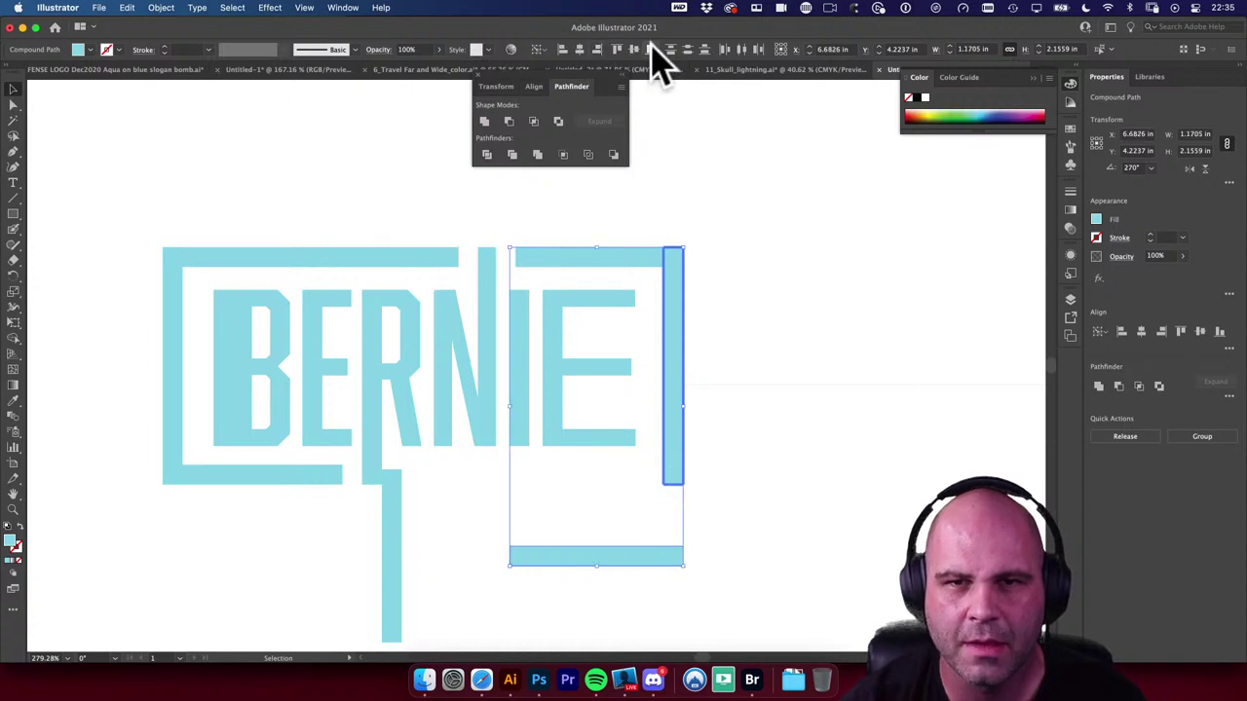
{"action": "left_click", "coordinate": [651, 51]}
{"action": "left_click", "coordinate": [728, 334]}
Step: Stretch that bar's end to join the vertical stem
{"action": "scroll", "coordinate": [694, 477], "scroll_direction": "down", "scroll_amount": 2}
{"action": "scroll", "coordinate": [613, 478], "scroll_direction": "up", "scroll_amount": 2}
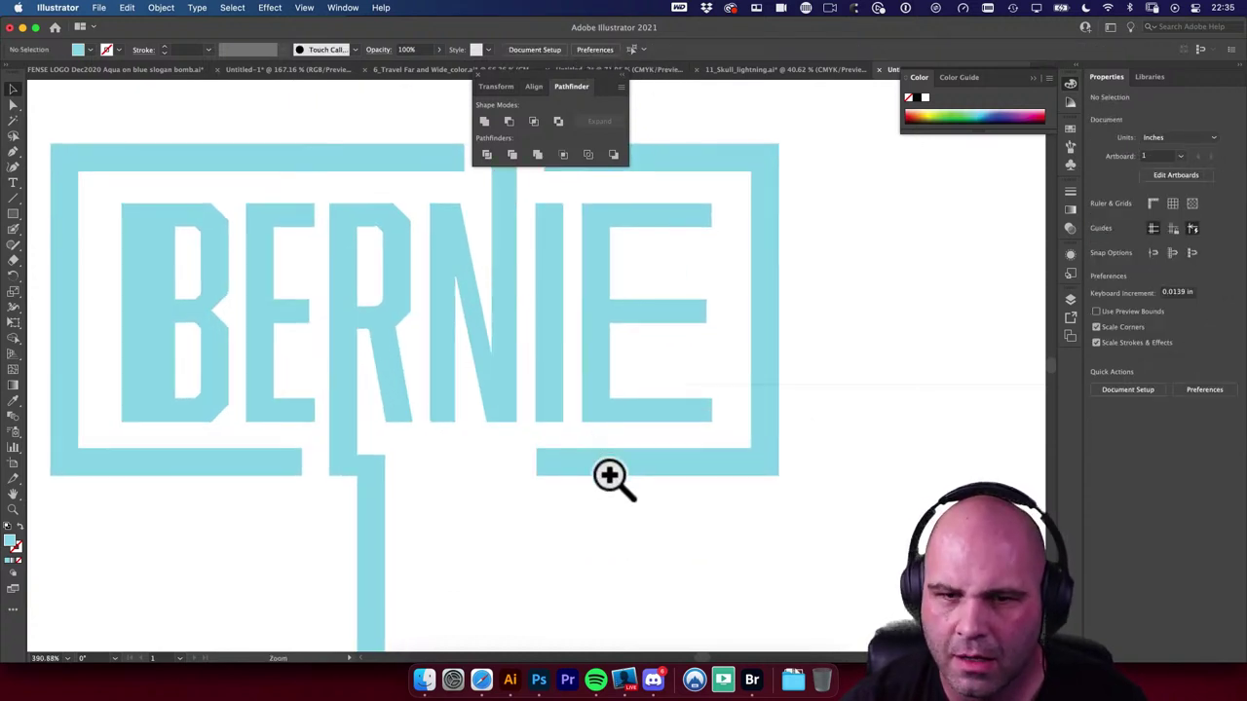
{"action": "key", "text": "a"}
{"action": "left_click_drag", "start_coordinate": [513, 441], "coordinate": [378, 477]}
{"action": "left_click", "coordinate": [422, 523]}
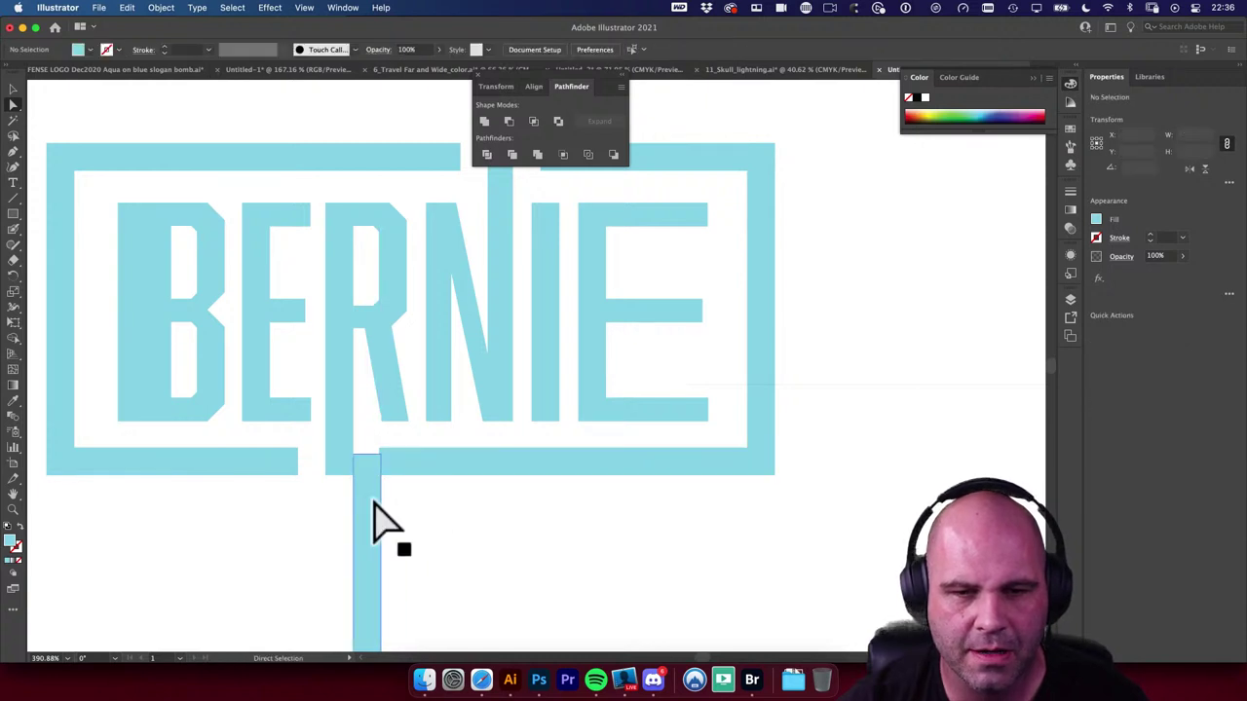
Step: Delete the stem hanging below the frame
{"action": "left_click", "coordinate": [366, 506]}
{"action": "key", "text": "Delete"}
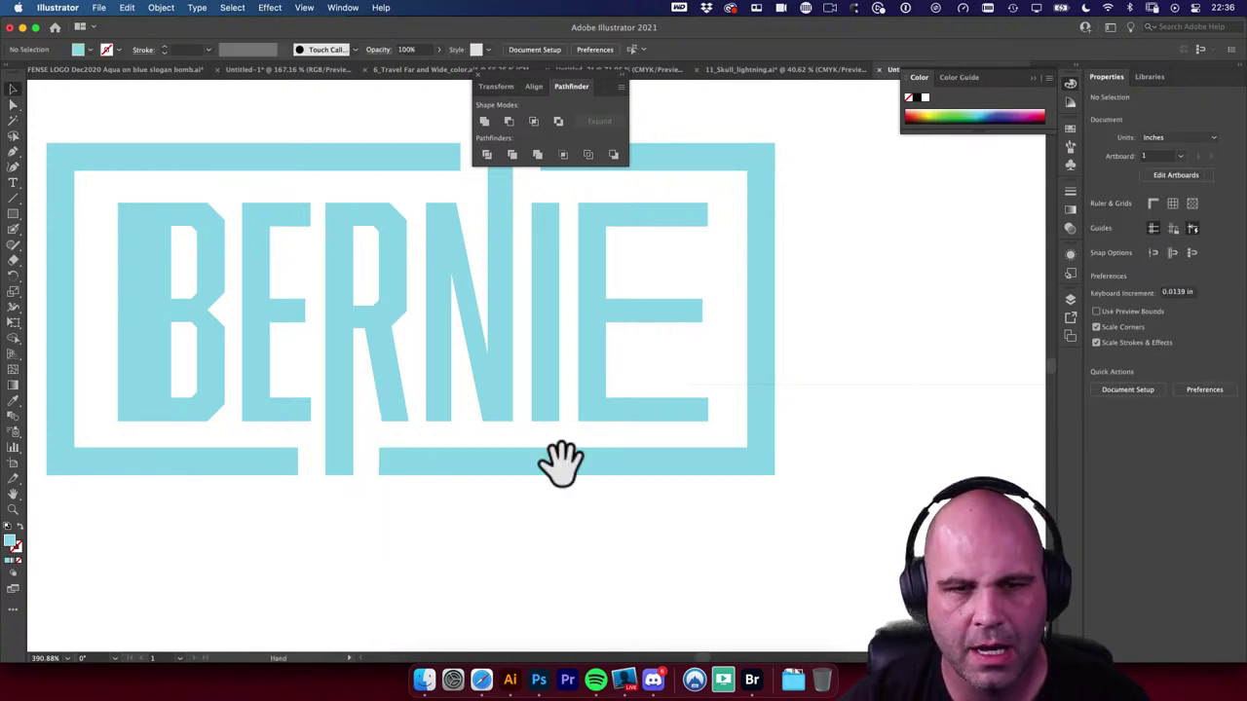
{"action": "left_click_drag", "start_coordinate": [556, 464], "coordinate": [576, 533]}
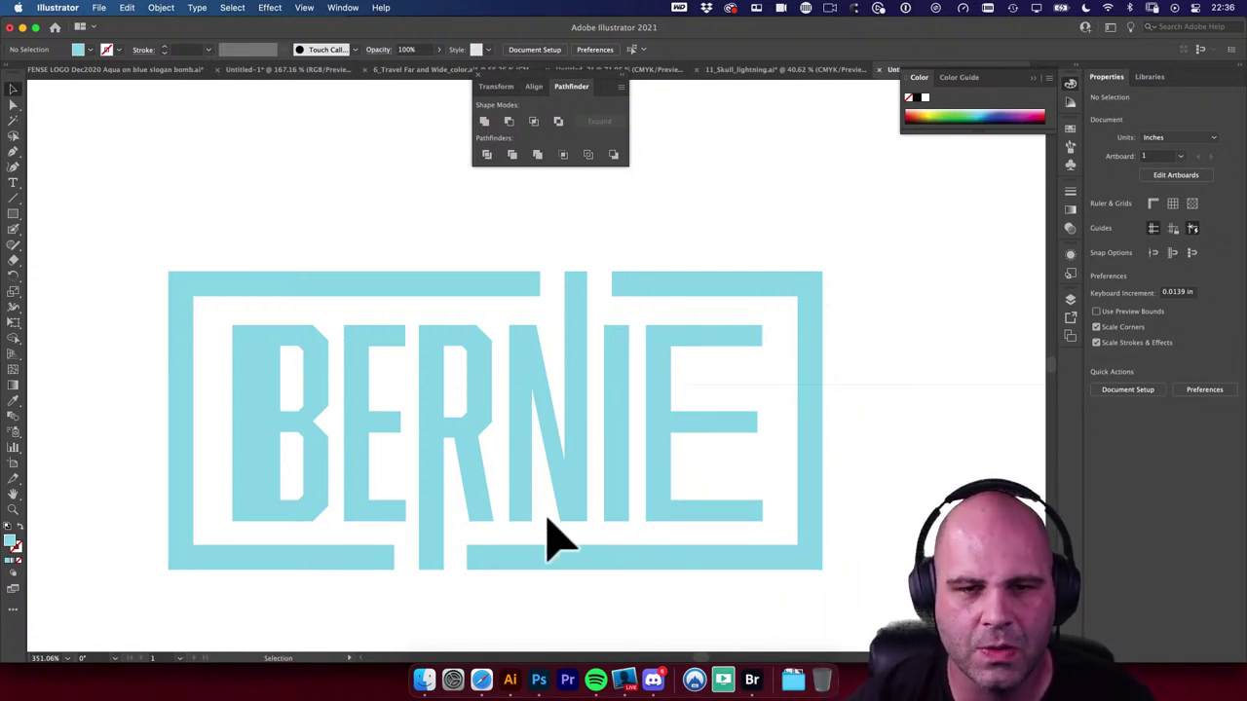
{"action": "left_click_drag", "start_coordinate": [586, 260], "coordinate": [579, 260]}
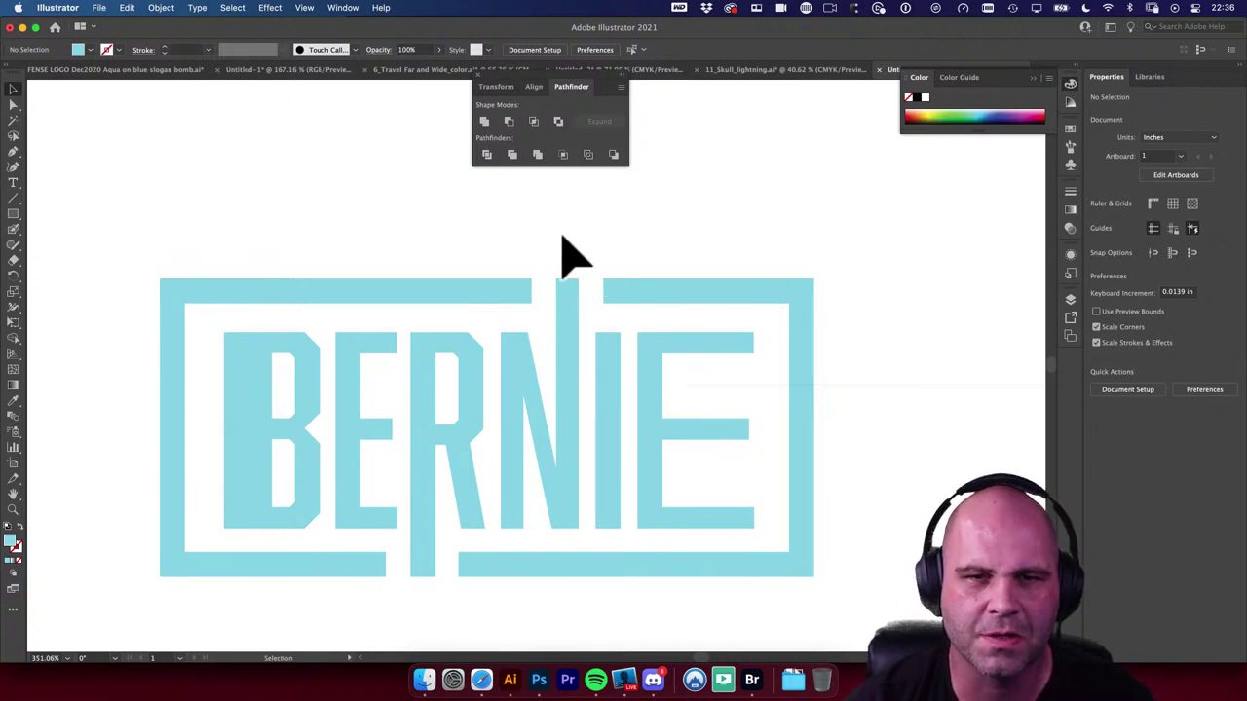
{"action": "left_click_drag", "start_coordinate": [562, 237], "coordinate": [593, 246]}
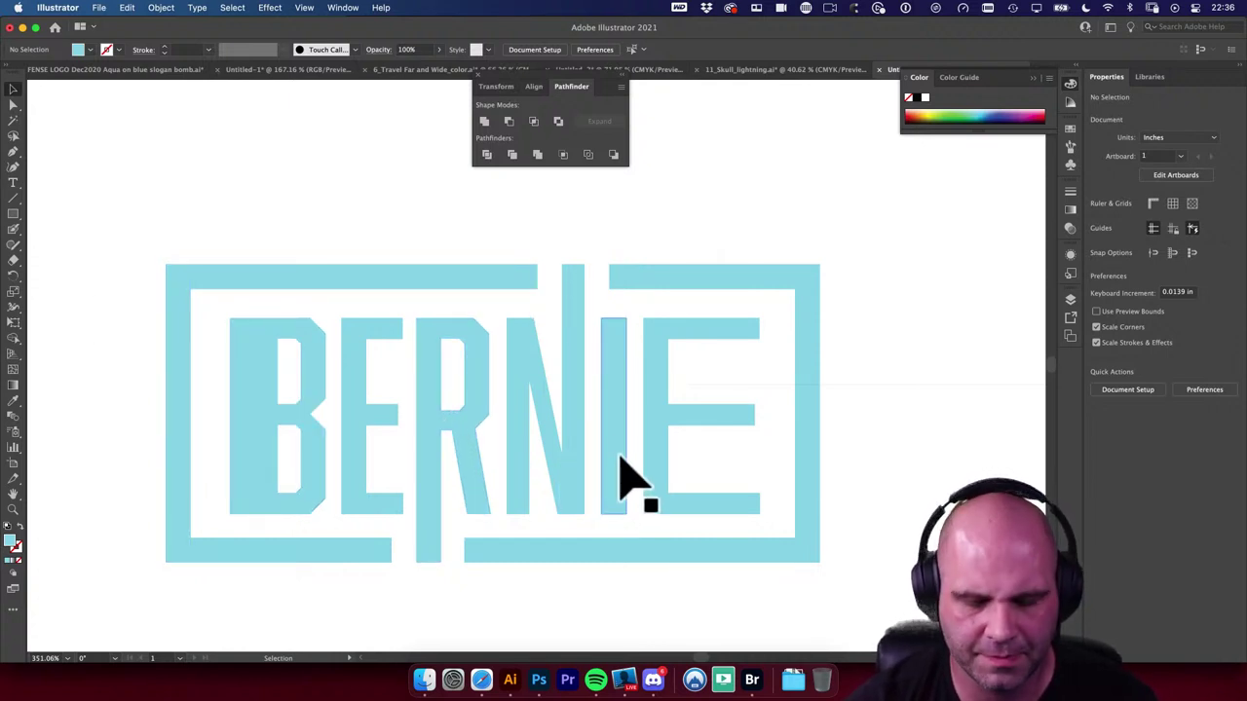
Step: Draw a green spacer rectangle in the gap left of the B and copy it beside the E
{"action": "key", "text": "m"}
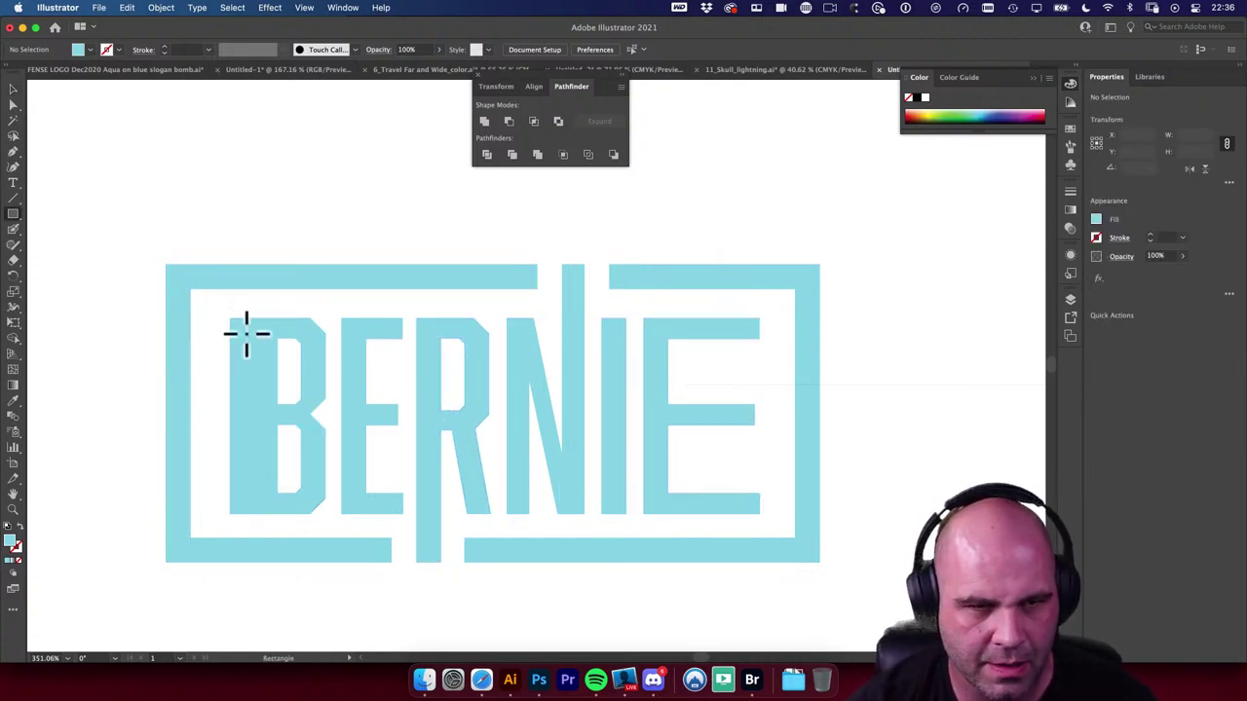
{"action": "left_click_drag", "start_coordinate": [230, 316], "coordinate": [190, 402]}
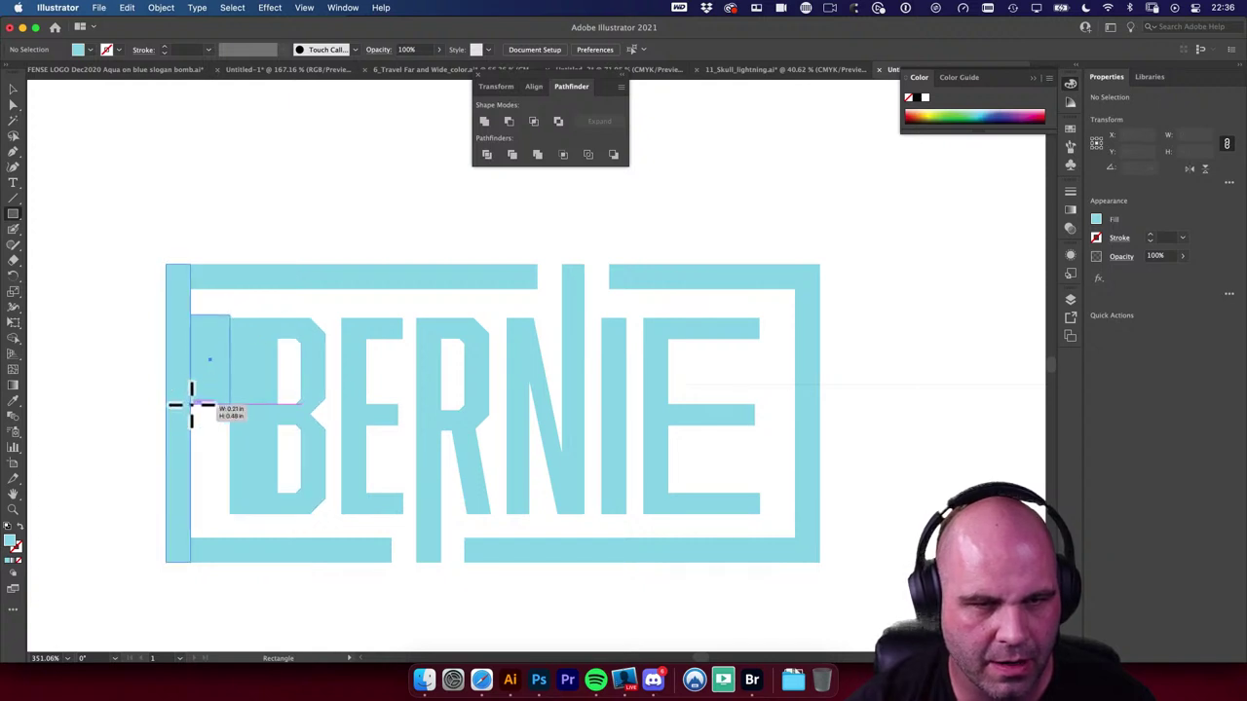
{"action": "key", "text": "v"}
{"action": "left_click", "coordinate": [935, 115]}
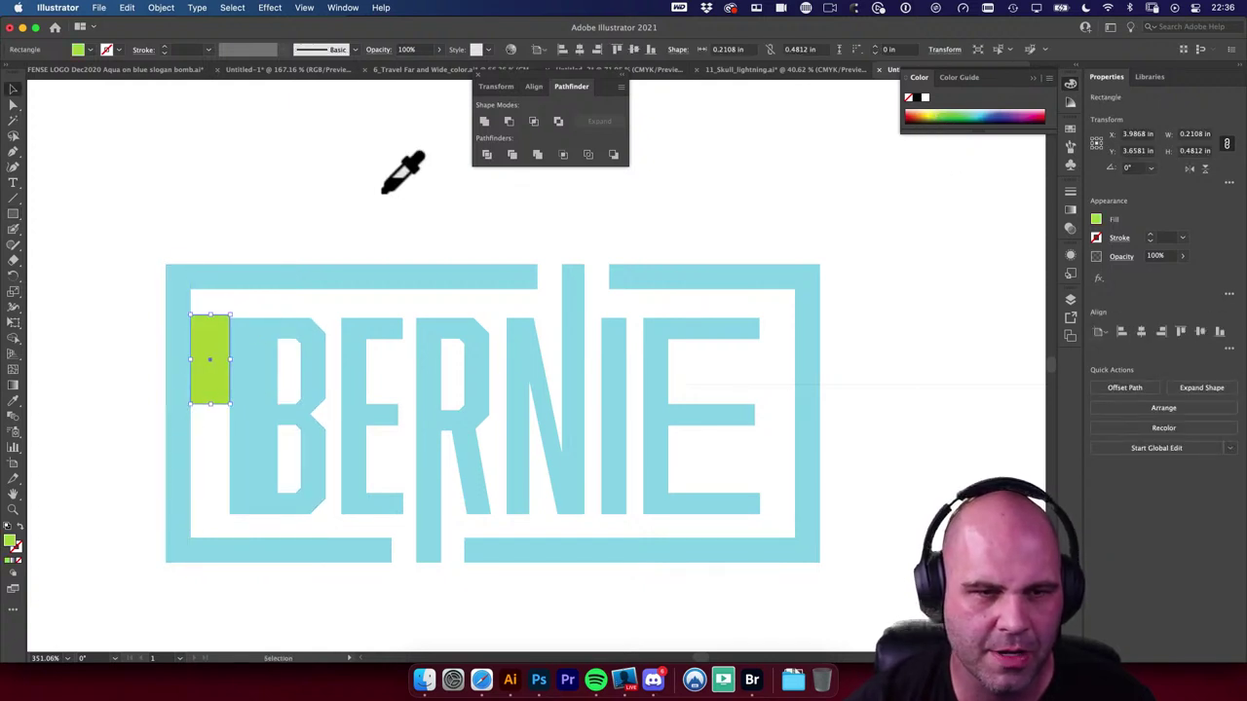
{"action": "left_click_drag", "start_coordinate": [226, 359], "coordinate": [790, 357]}
{"action": "left_click", "coordinate": [743, 334]}
Step: Move the E's top-right corner anchor onto the green spacer's edge
{"action": "left_click", "coordinate": [752, 333]}
{"action": "left_click", "coordinate": [755, 323], "text": "super"}
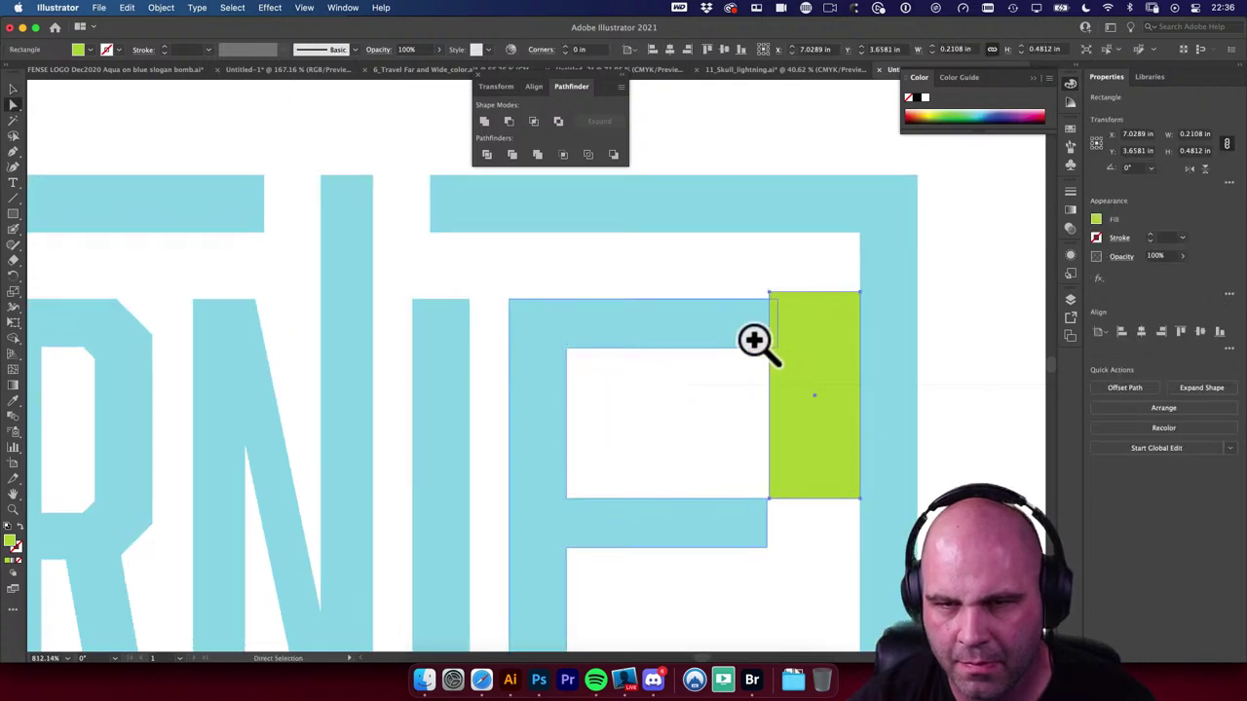
{"action": "left_click", "coordinate": [780, 347]}
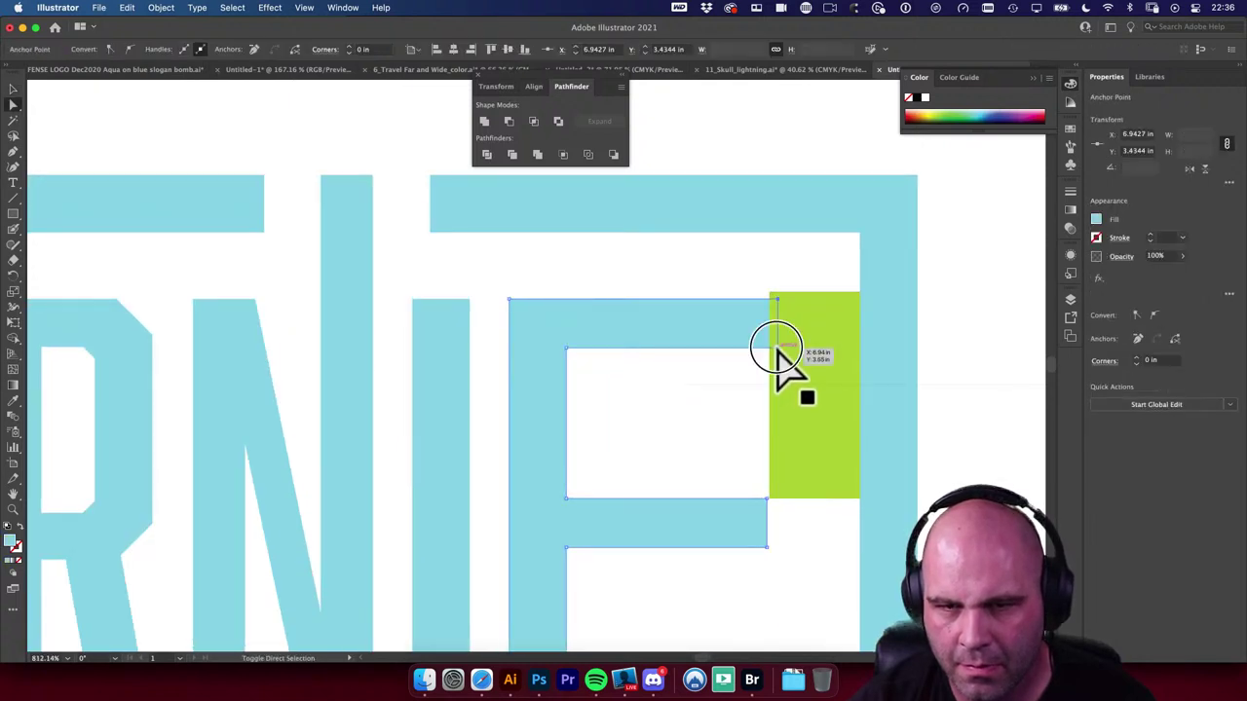
{"action": "scroll", "coordinate": [779, 321], "scroll_direction": "down", "scroll_amount": 4}
{"action": "scroll", "coordinate": [765, 366], "scroll_direction": "down", "scroll_amount": 2}
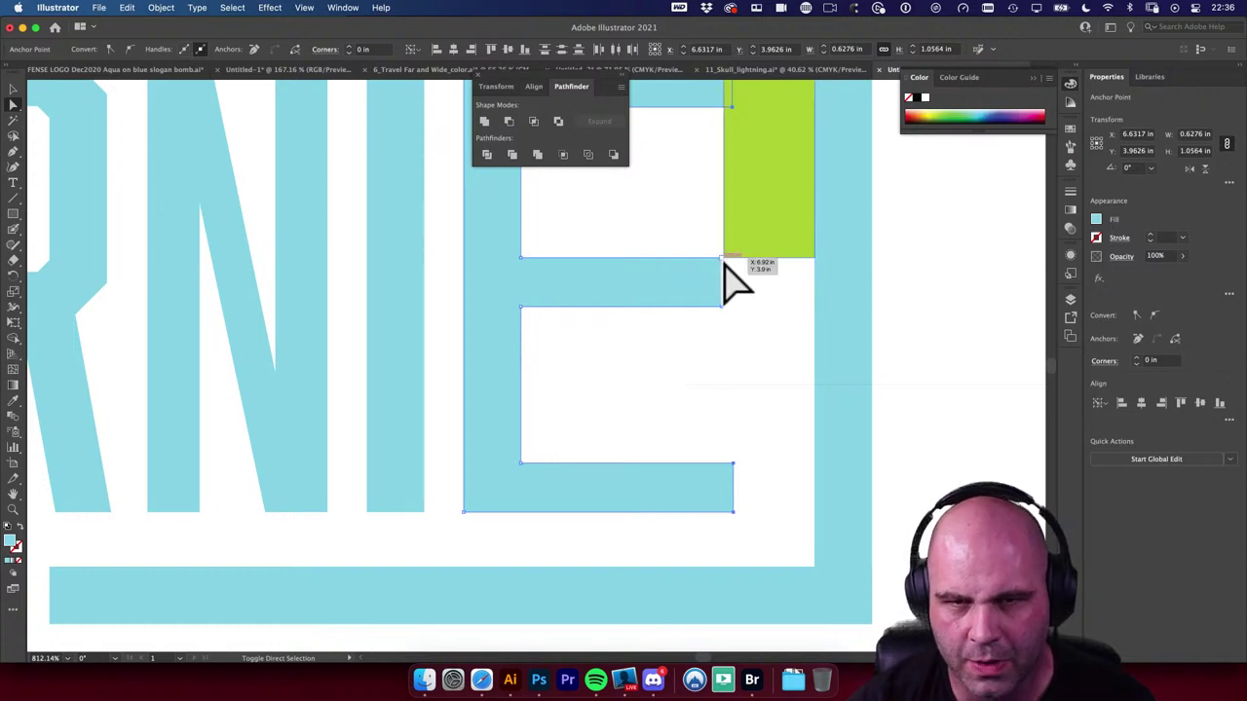
{"action": "scroll", "coordinate": [750, 322], "scroll_direction": "up", "scroll_amount": 6}
{"action": "scroll", "coordinate": [730, 381], "scroll_direction": "up", "scroll_amount": 5}
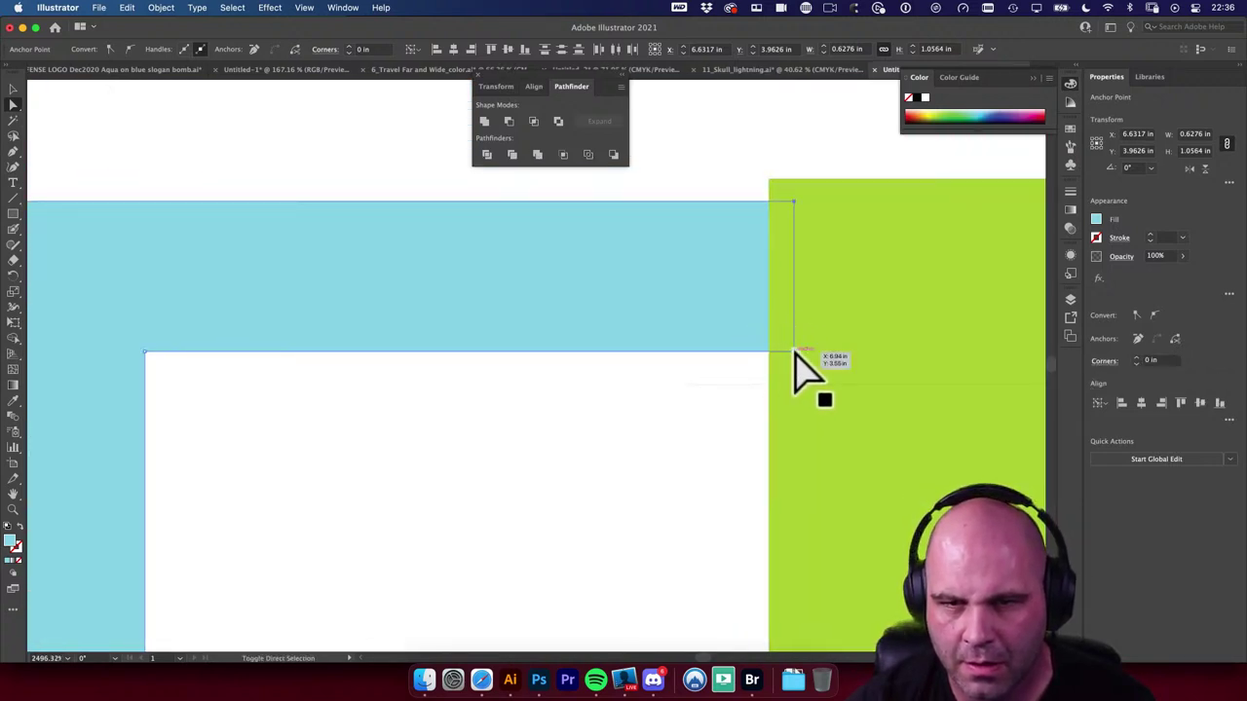
{"action": "left_click_drag", "start_coordinate": [791, 351], "coordinate": [784, 353]}
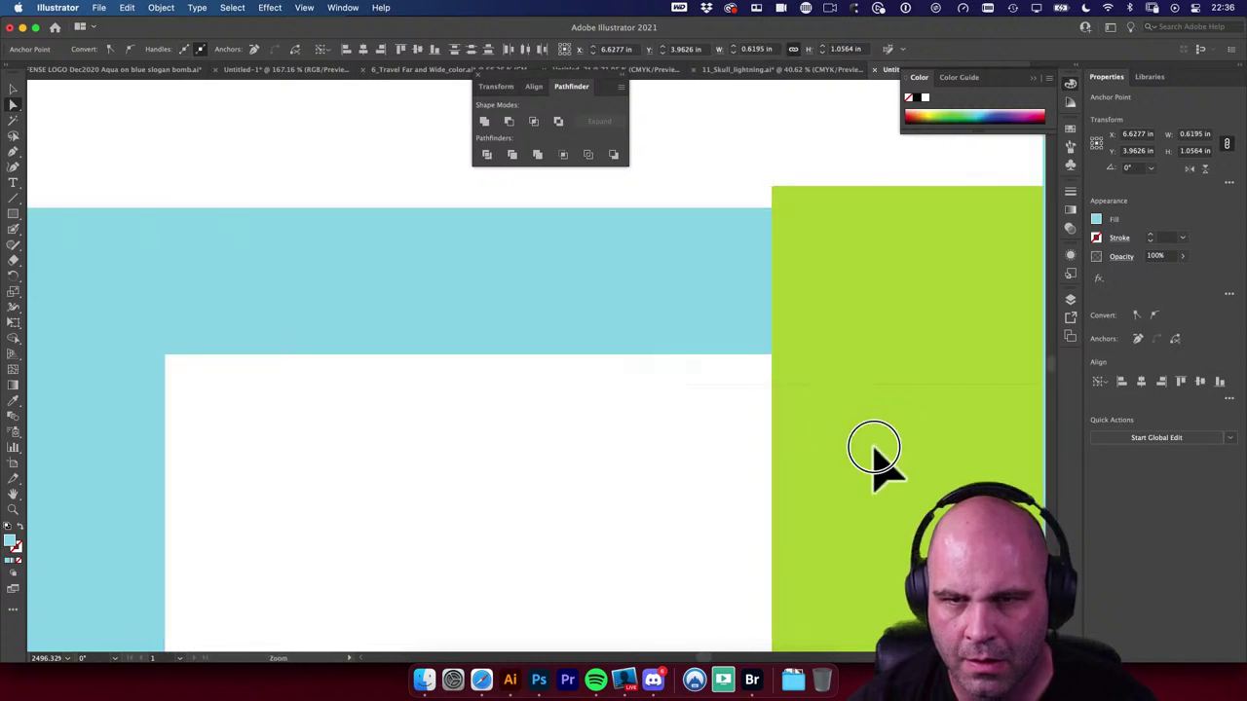
{"action": "scroll", "coordinate": [802, 418], "scroll_direction": "down", "scroll_amount": 3}
{"action": "scroll", "coordinate": [802, 417], "scroll_direction": "up", "scroll_amount": 6}
{"action": "left_click_drag", "start_coordinate": [866, 472], "coordinate": [835, 468]}
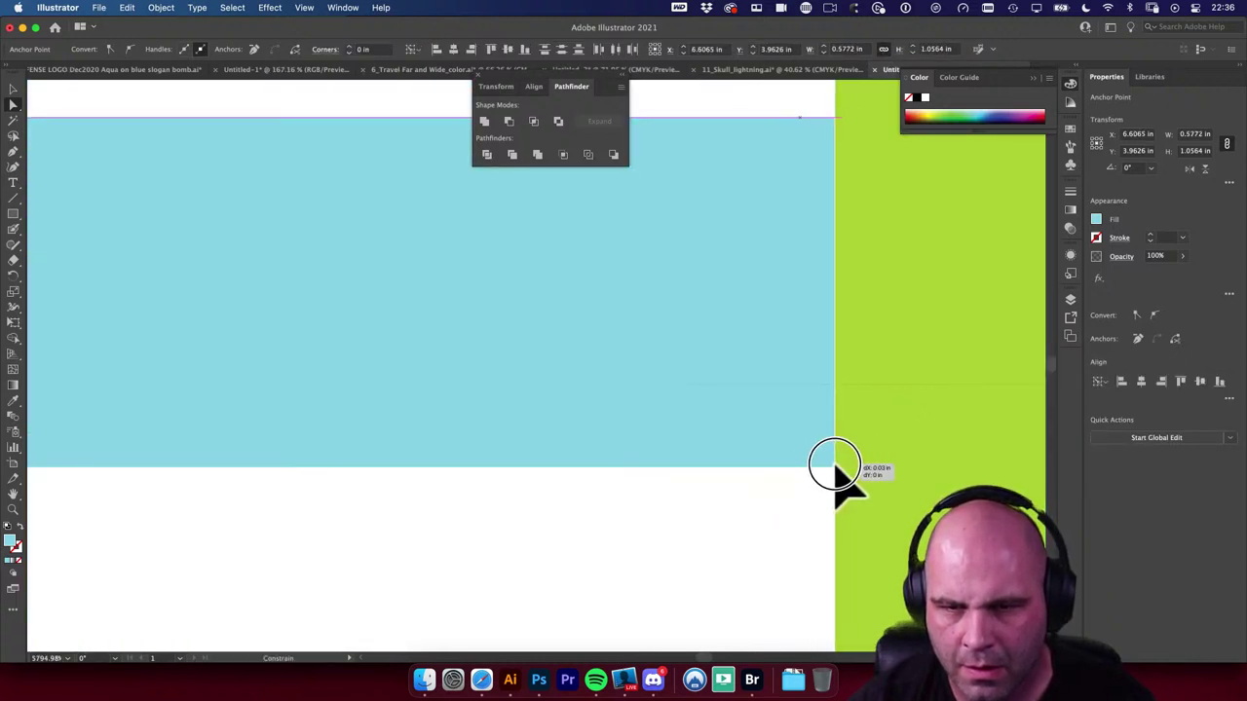
Step: Delete both green spacer rectangles
{"action": "scroll", "coordinate": [729, 481], "scroll_direction": "down", "scroll_amount": 10}
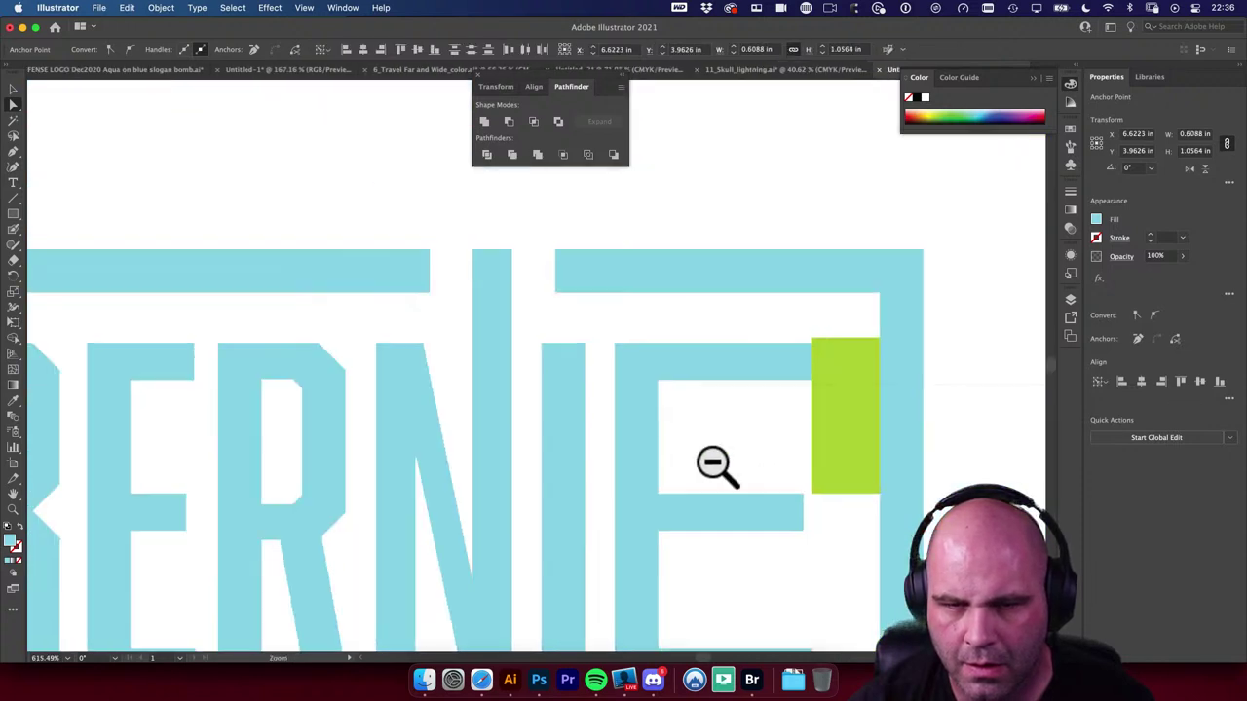
{"action": "left_click", "coordinate": [763, 400]}
{"action": "key", "text": "Delete"}
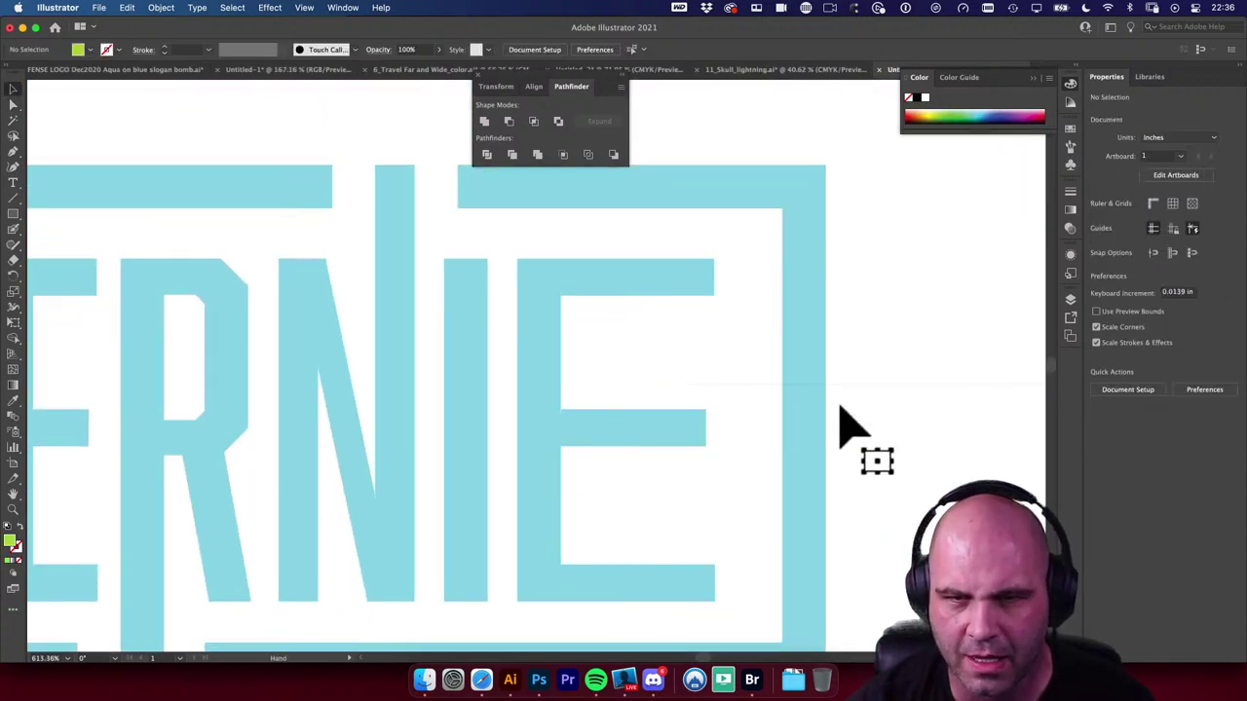
{"action": "scroll", "coordinate": [840, 419], "scroll_direction": "down", "scroll_amount": 2}
{"action": "left_click", "coordinate": [297, 384]}
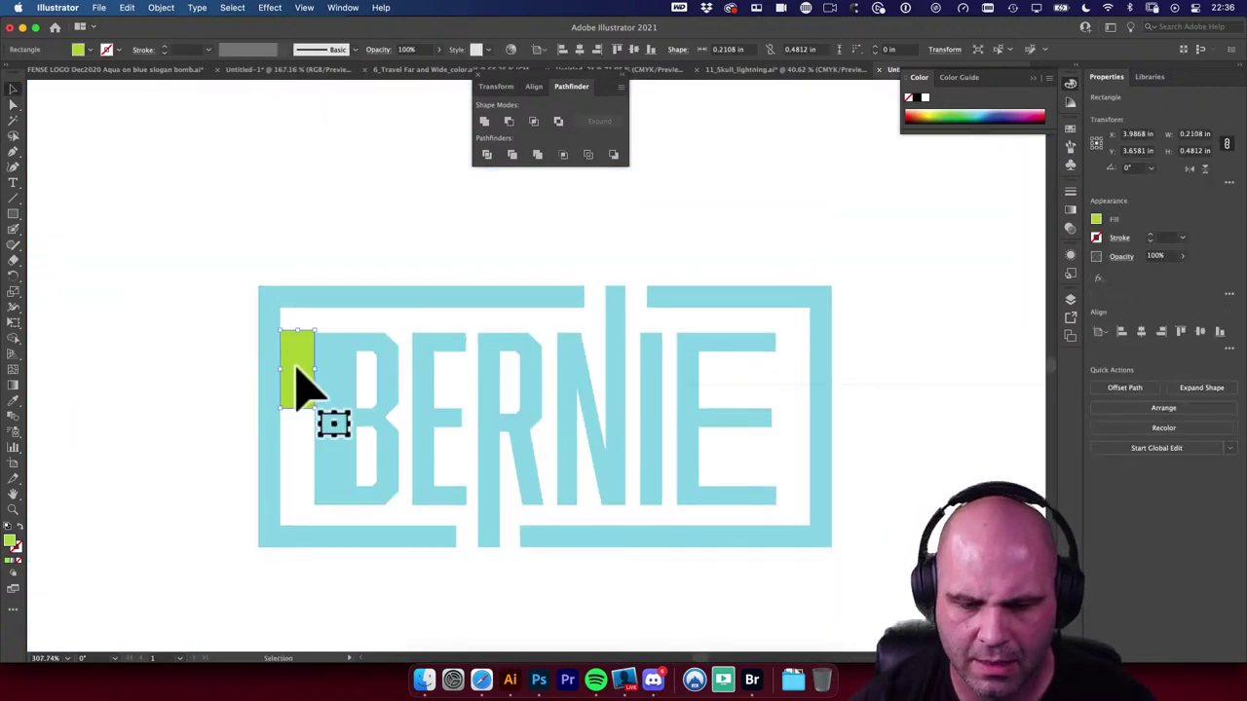
{"action": "key", "text": "Delete"}
{"action": "scroll", "coordinate": [334, 410], "scroll_direction": "down", "scroll_amount": 2}
{"action": "left_click_drag", "start_coordinate": [227, 359], "coordinate": [735, 575]}
{"action": "left_click", "coordinate": [693, 557]}
Step: Draw a rectangle covering the whole 11 × 8.5 in artboard
{"action": "scroll", "coordinate": [633, 545], "scroll_direction": "down", "scroll_amount": 4}
{"action": "key", "text": "super+a"}
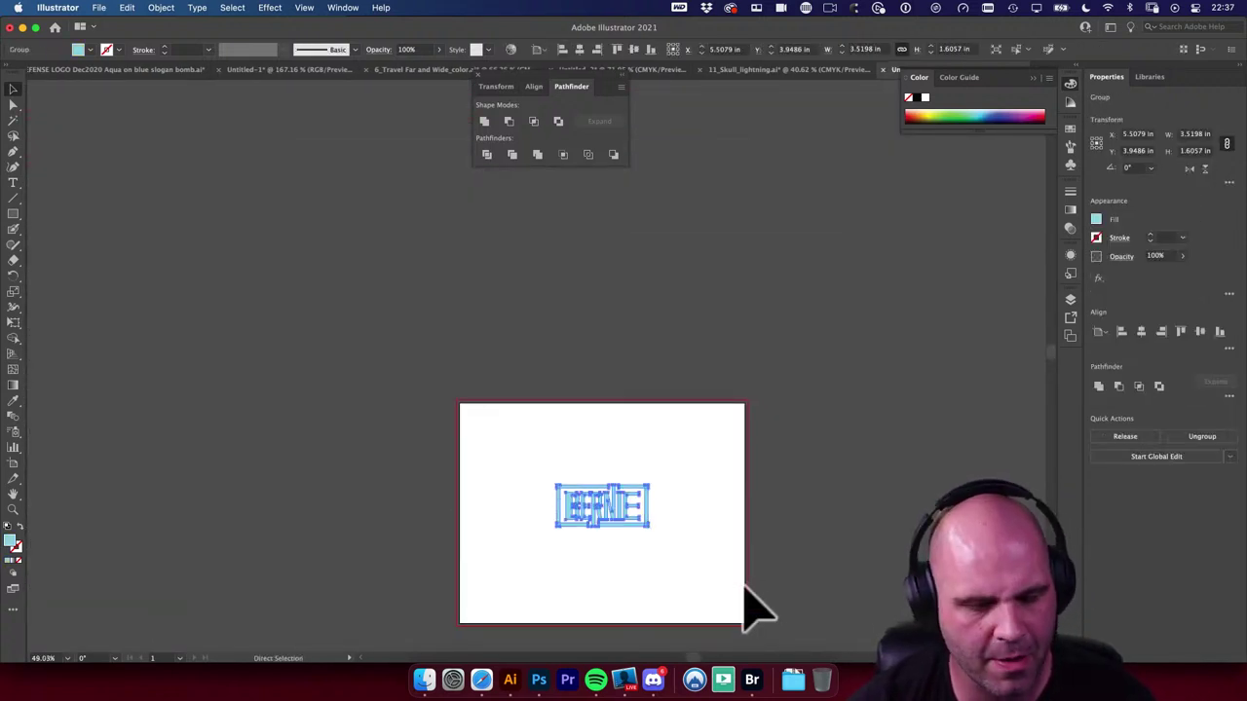
{"action": "left_click", "coordinate": [656, 578]}
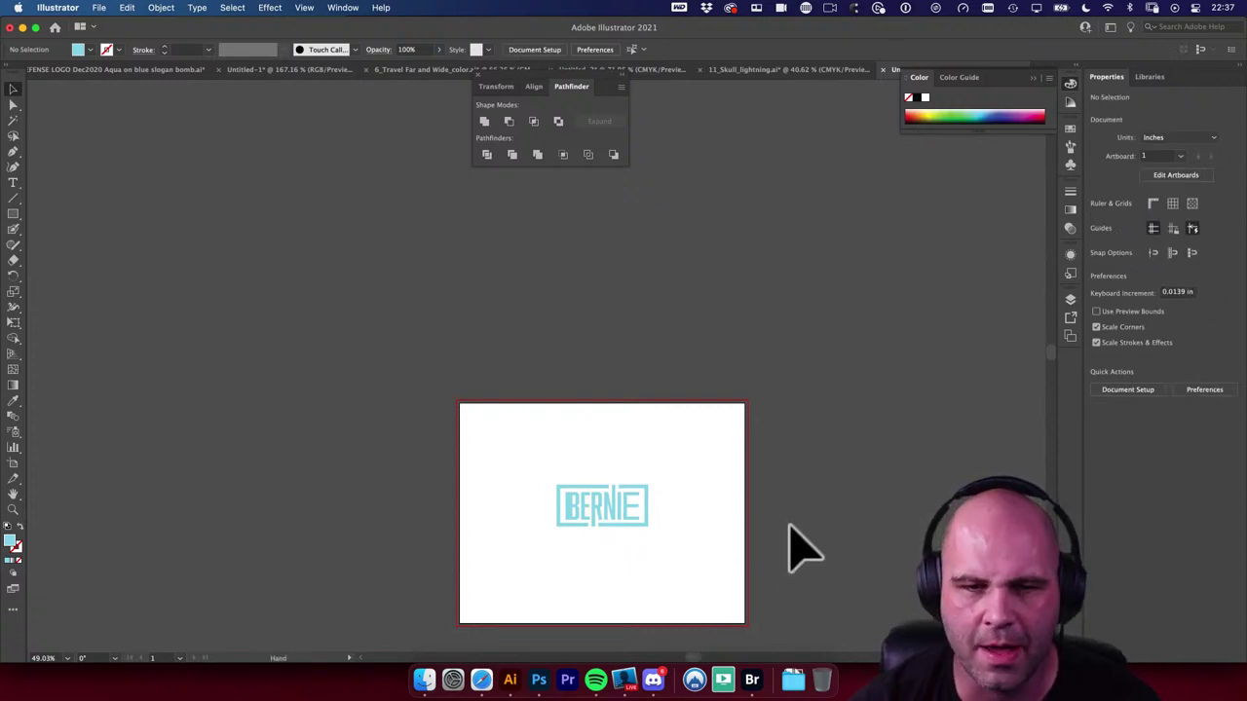
{"action": "scroll", "coordinate": [799, 550], "scroll_direction": "down", "scroll_amount": 3}
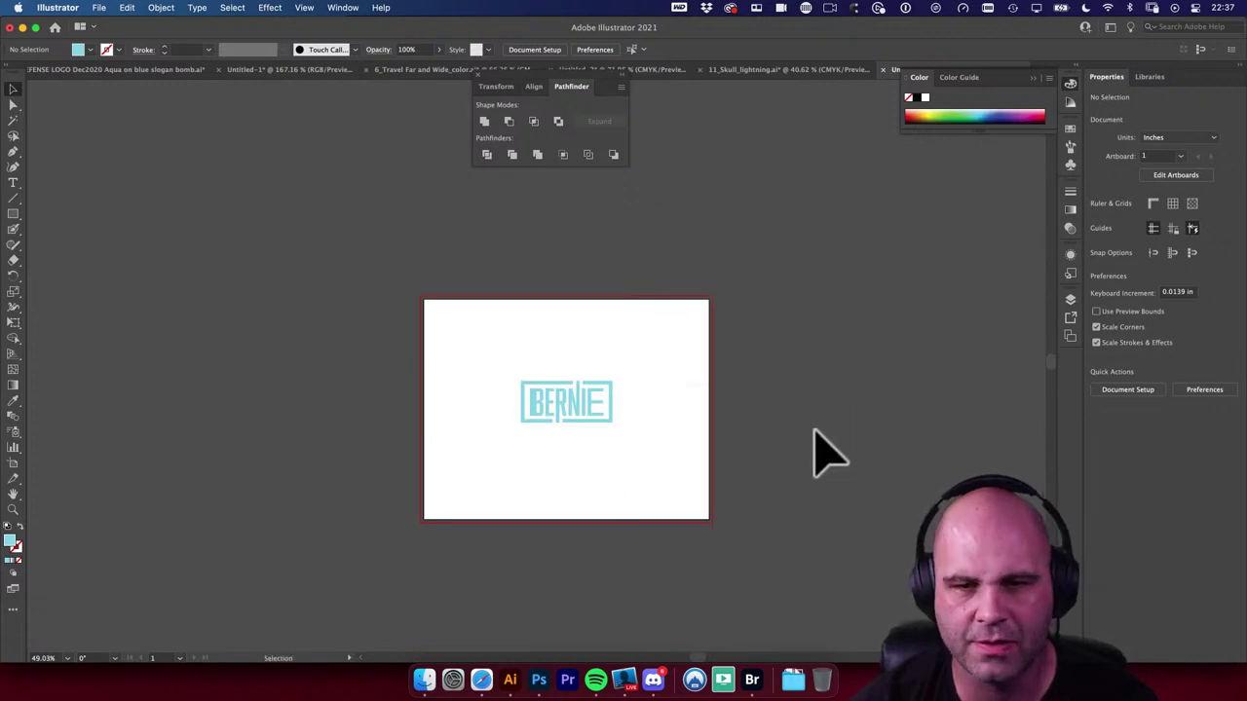
{"action": "key", "text": "m"}
{"action": "scroll", "coordinate": [635, 500], "scroll_direction": "up", "scroll_amount": 2}
{"action": "left_click_drag", "start_coordinate": [634, 501], "coordinate": [676, 501]}
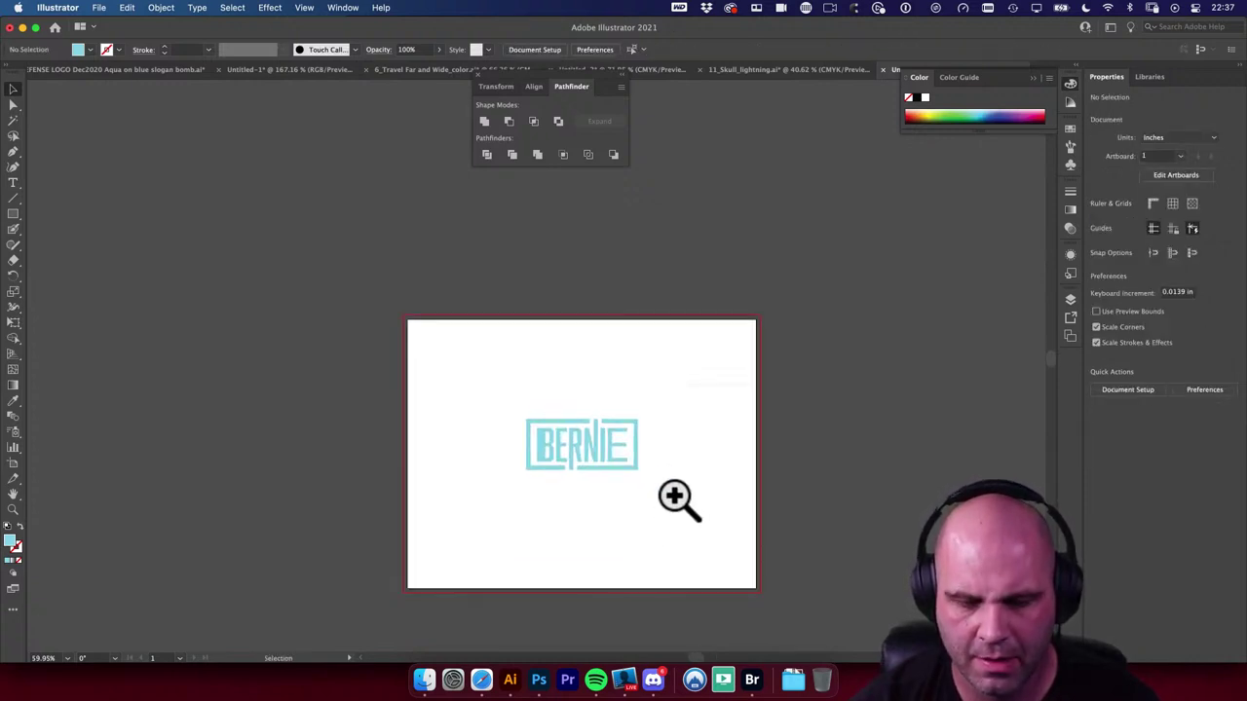
{"action": "left_click_drag", "start_coordinate": [409, 318], "coordinate": [757, 588]}
{"action": "key", "text": "v"}
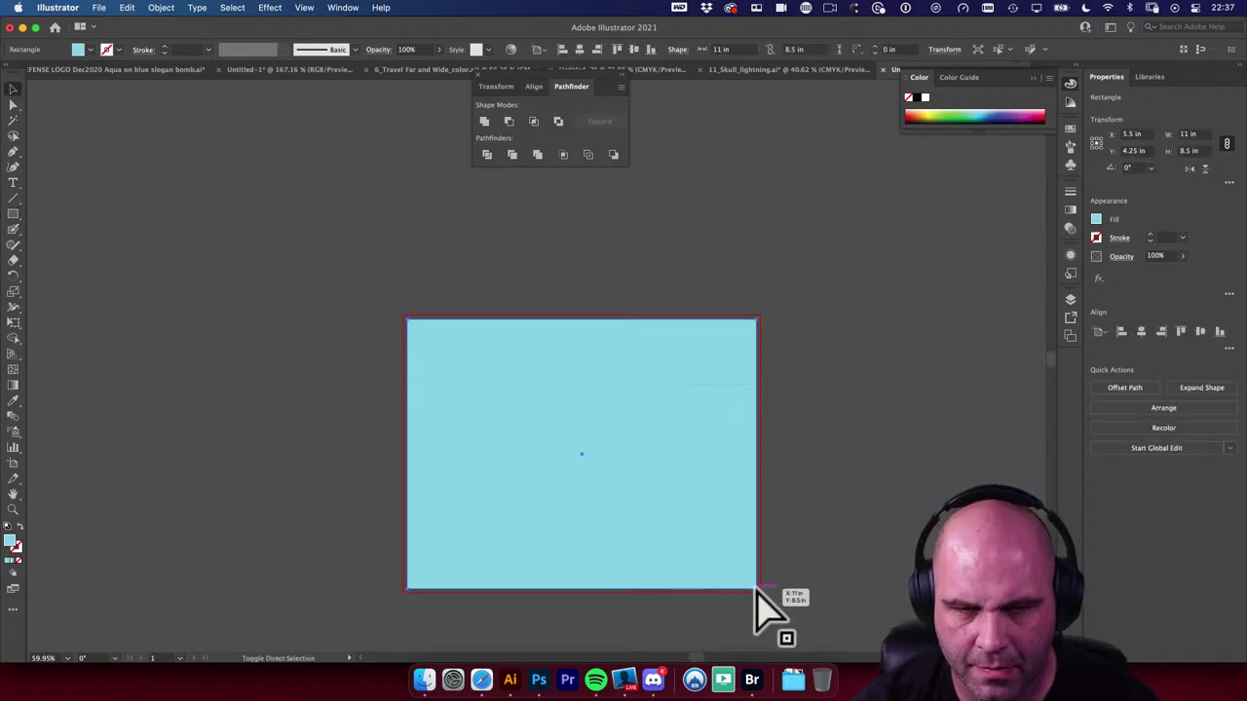
Step: Fill the background rectangle with a dark teal from the Color Picker
{"action": "double_click", "coordinate": [11, 542]}
{"action": "left_click_drag", "start_coordinate": [816, 407], "coordinate": [805, 417]}
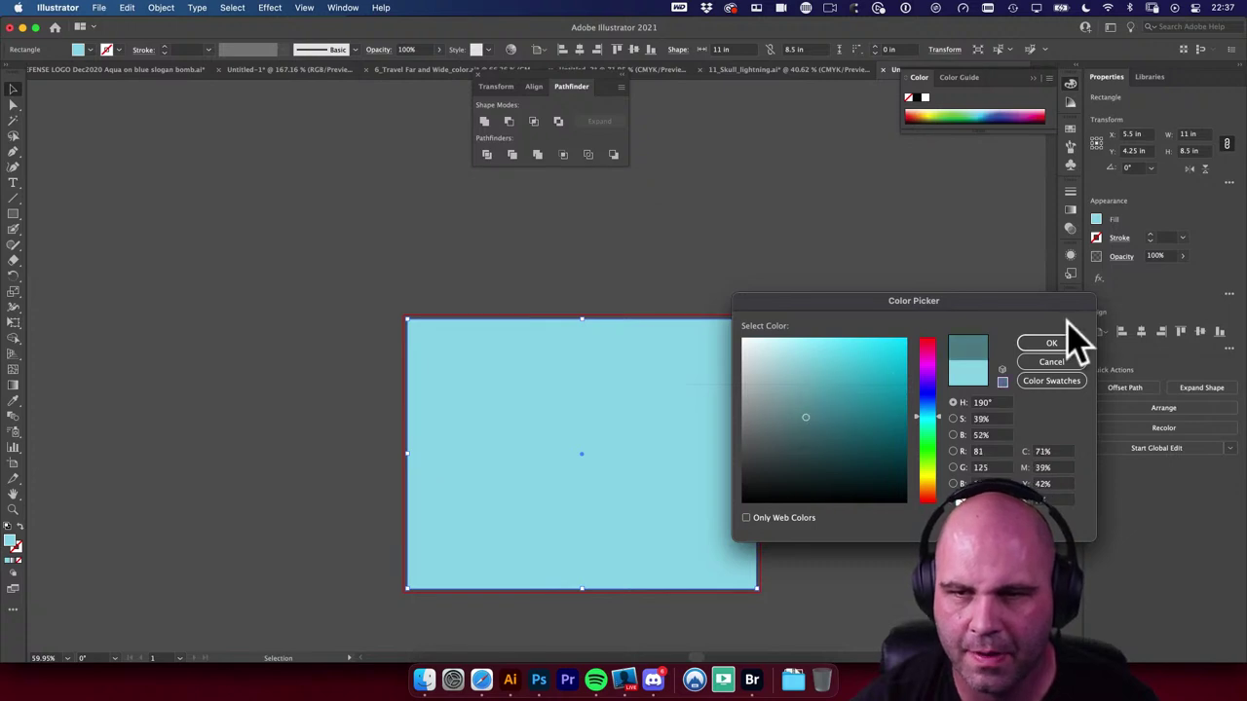
{"action": "left_click", "coordinate": [1050, 344]}
{"action": "scroll", "coordinate": [857, 322], "scroll_direction": "right", "scroll_amount": 3}
{"action": "left_click", "coordinate": [793, 340]}
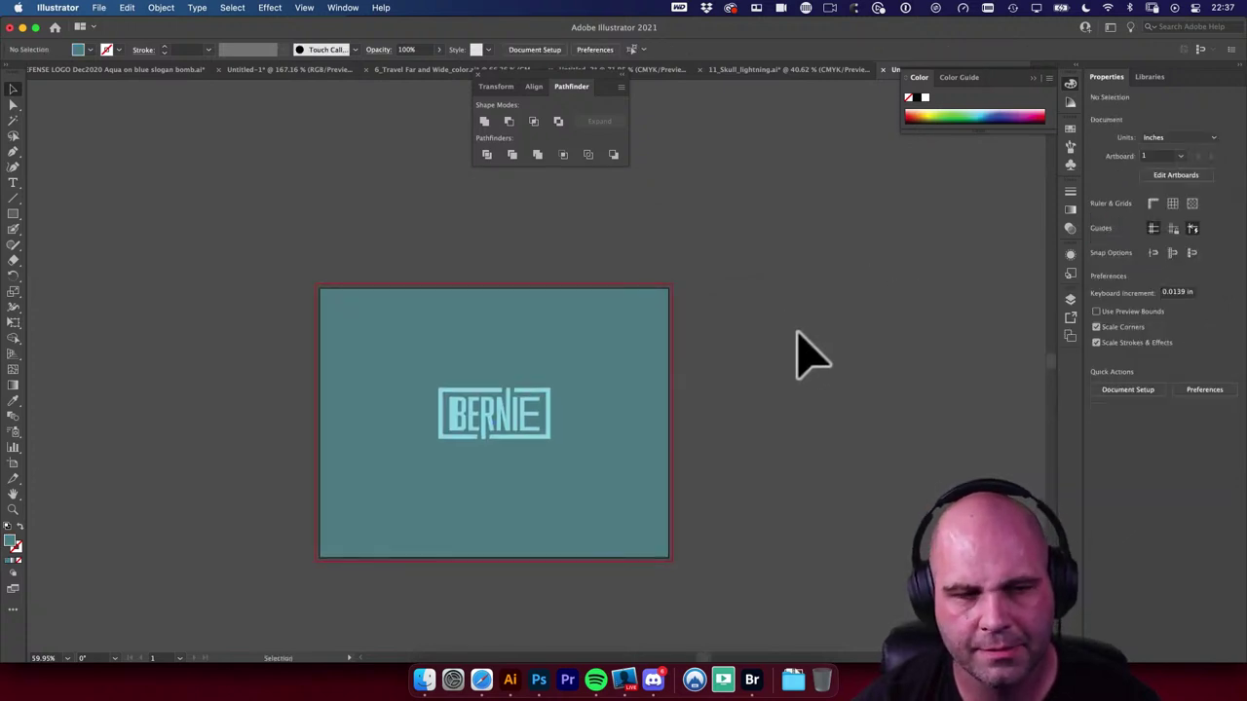
{"action": "left_click", "coordinate": [601, 453]}
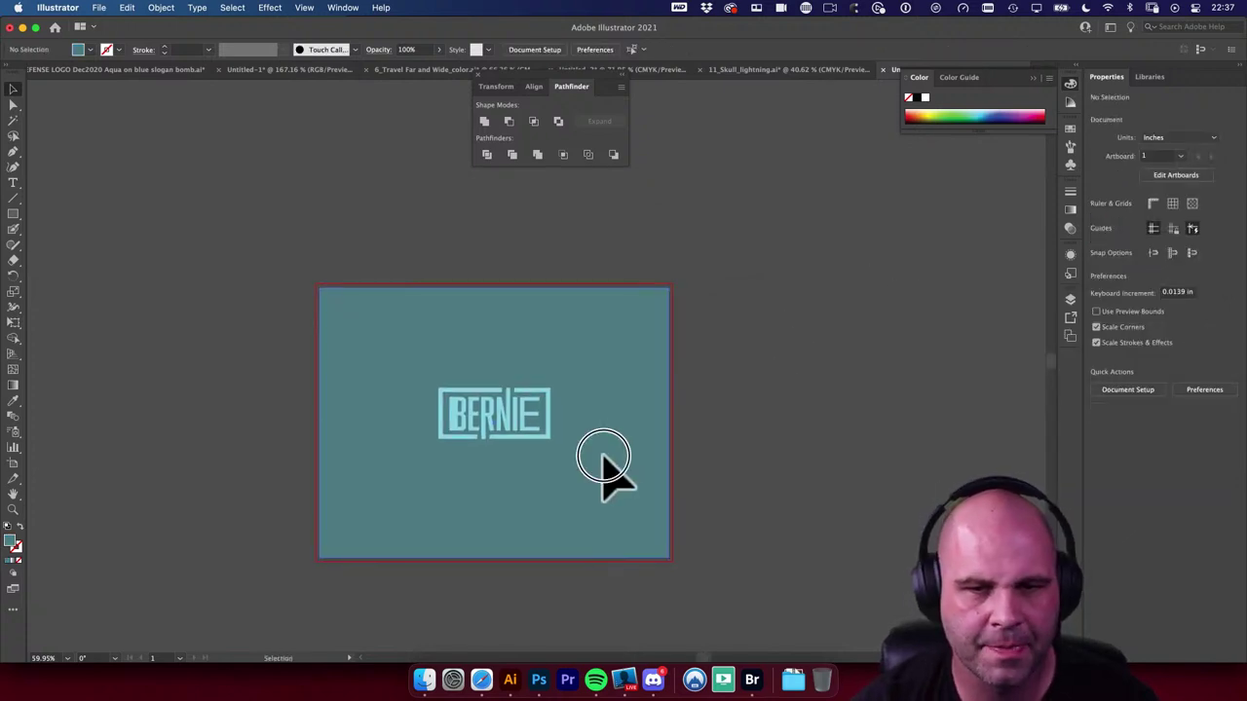
{"action": "double_click", "coordinate": [10, 540]}
{"action": "left_click", "coordinate": [849, 444]}
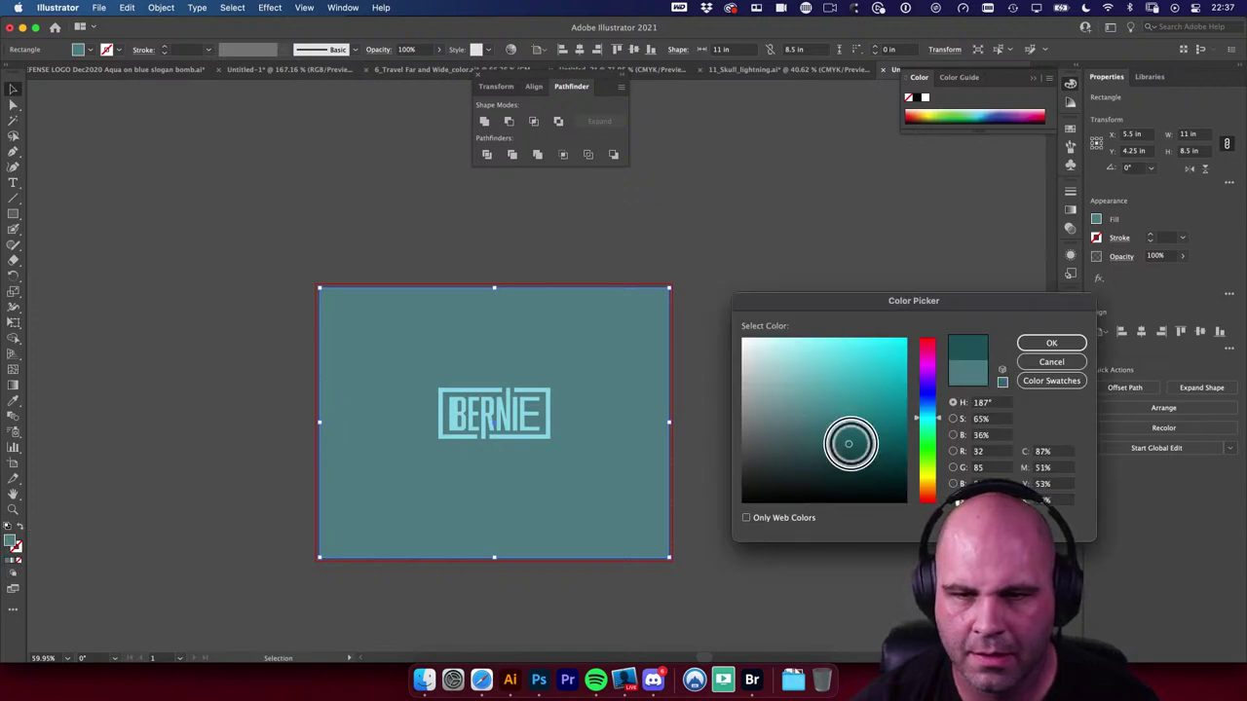
{"action": "left_click", "coordinate": [1041, 345]}
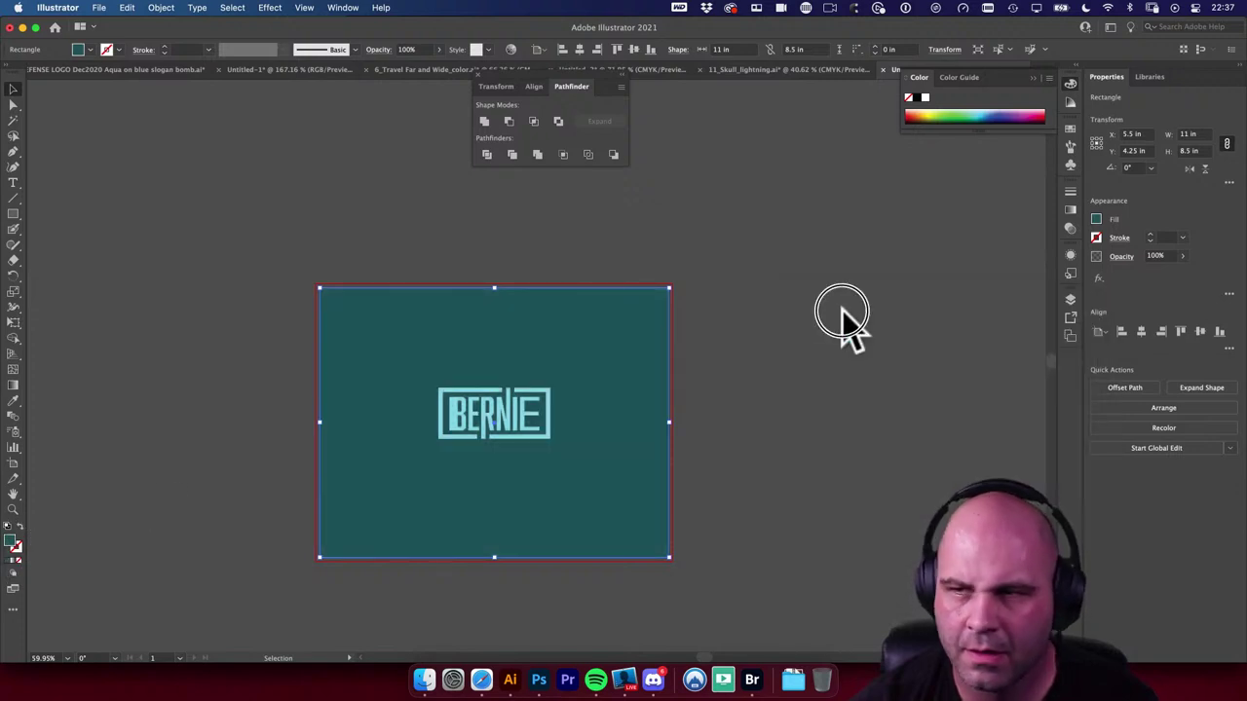
{"action": "left_click", "coordinate": [843, 311]}
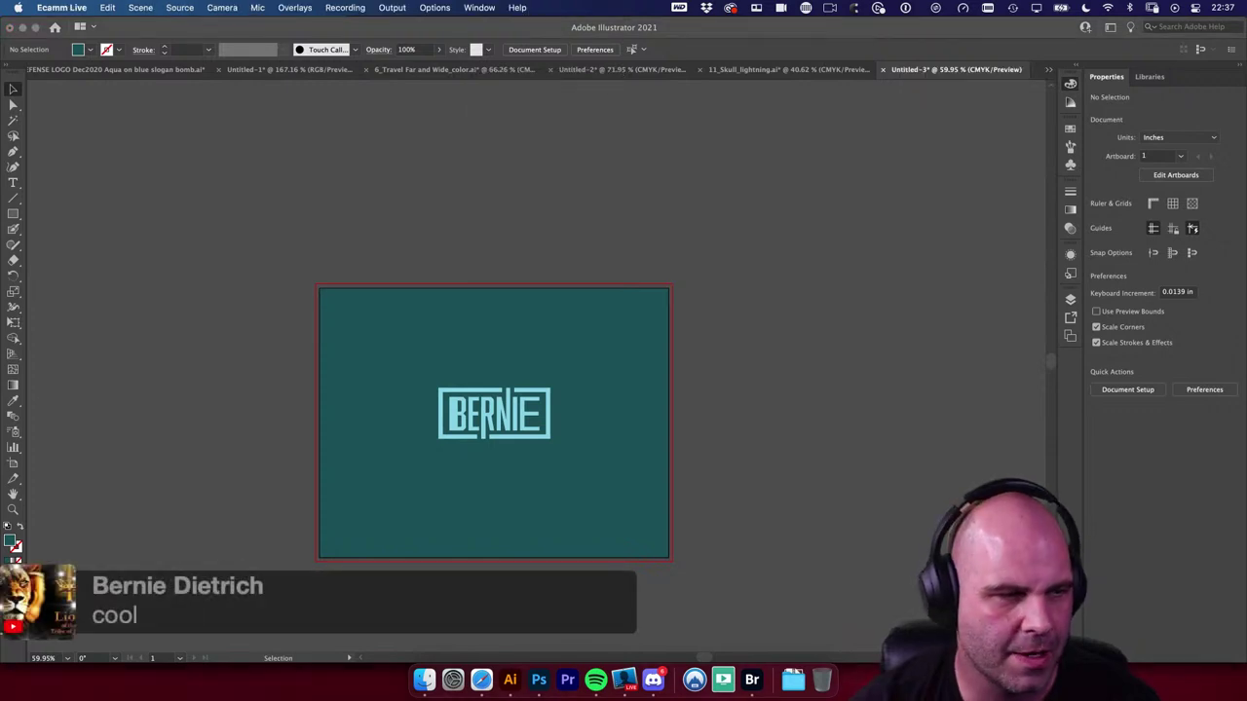
Step: Vertically centre the BERNIE logo group against the teal background, deselect, and begin saving with Cmd+S
{"action": "left_click", "coordinate": [843, 392]}
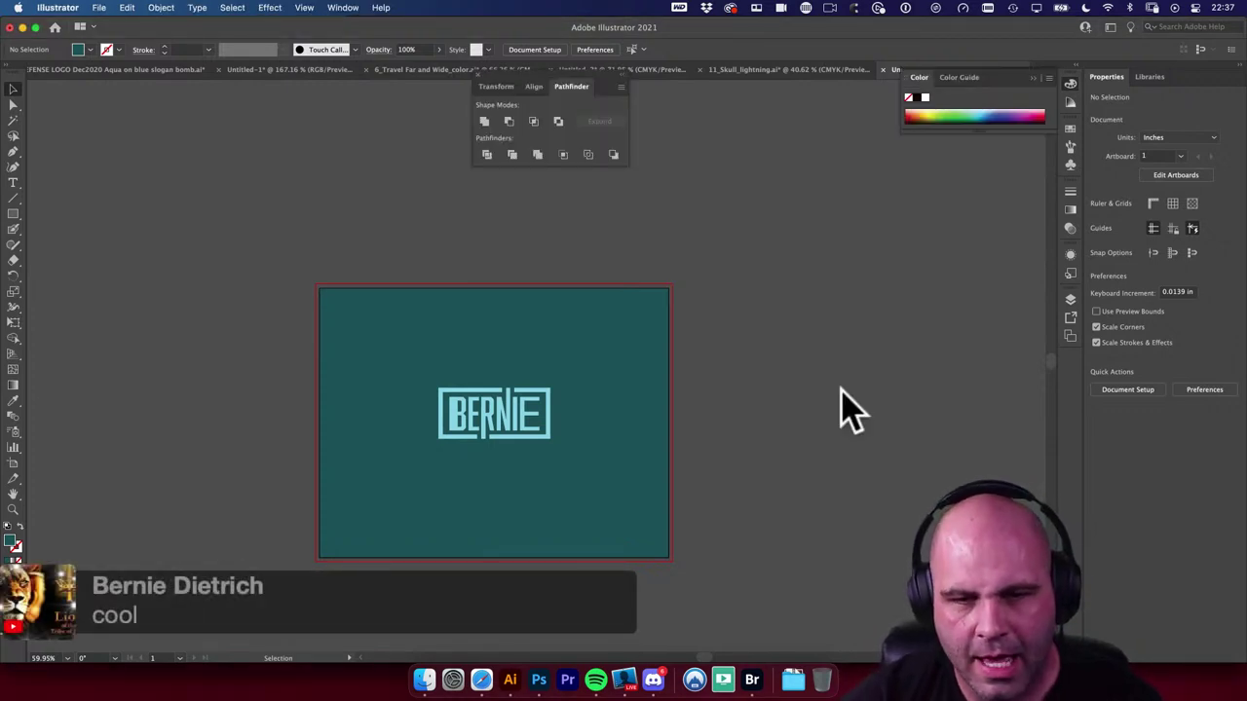
{"action": "key", "text": "super+a"}
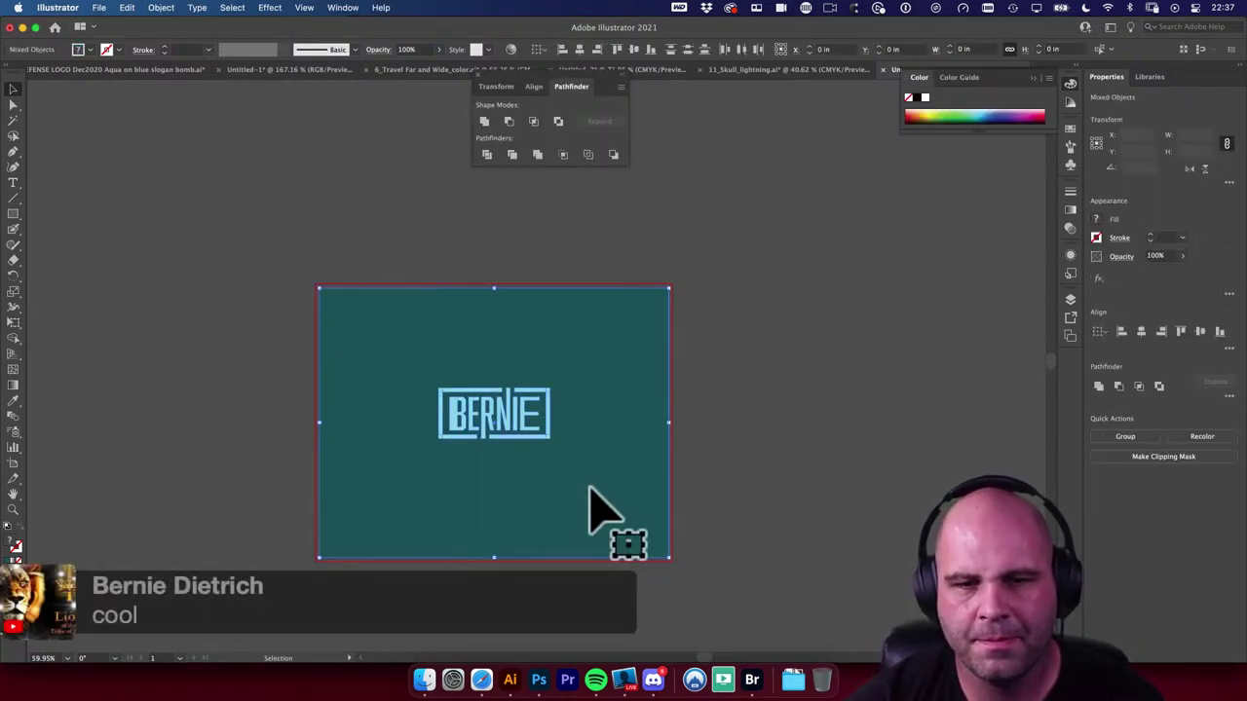
{"action": "left_click", "coordinate": [615, 529]}
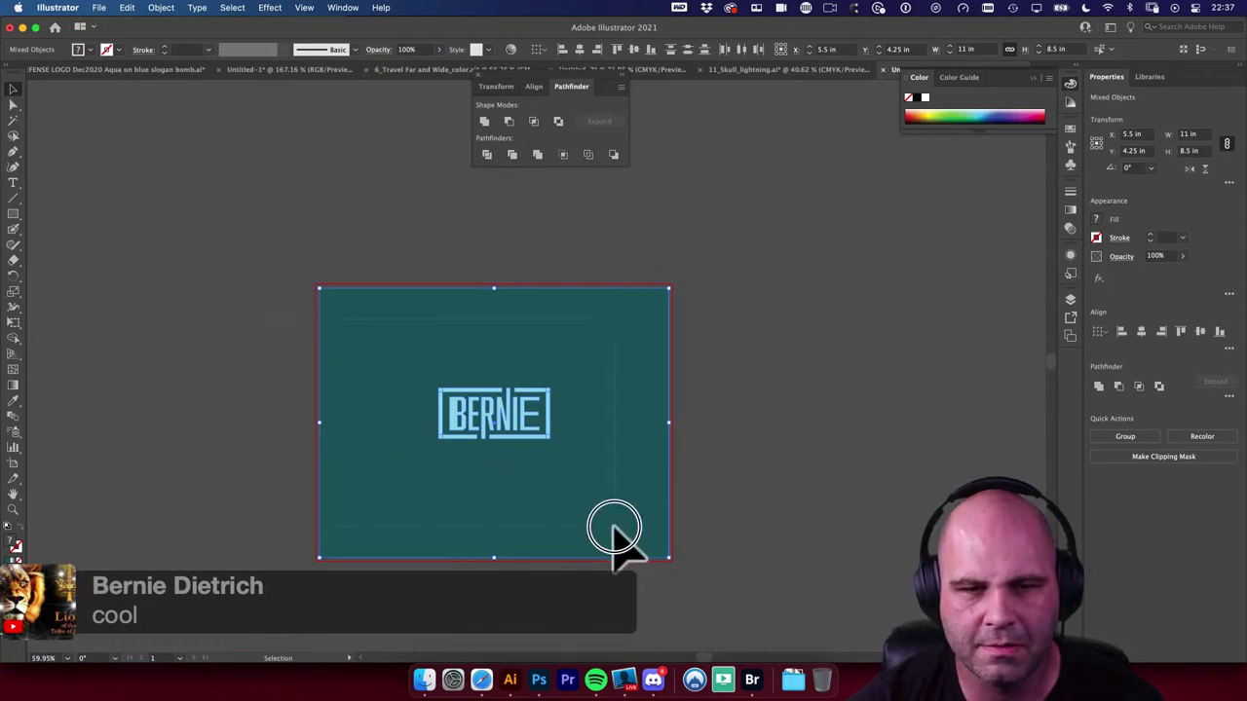
{"action": "key", "text": "super+a"}
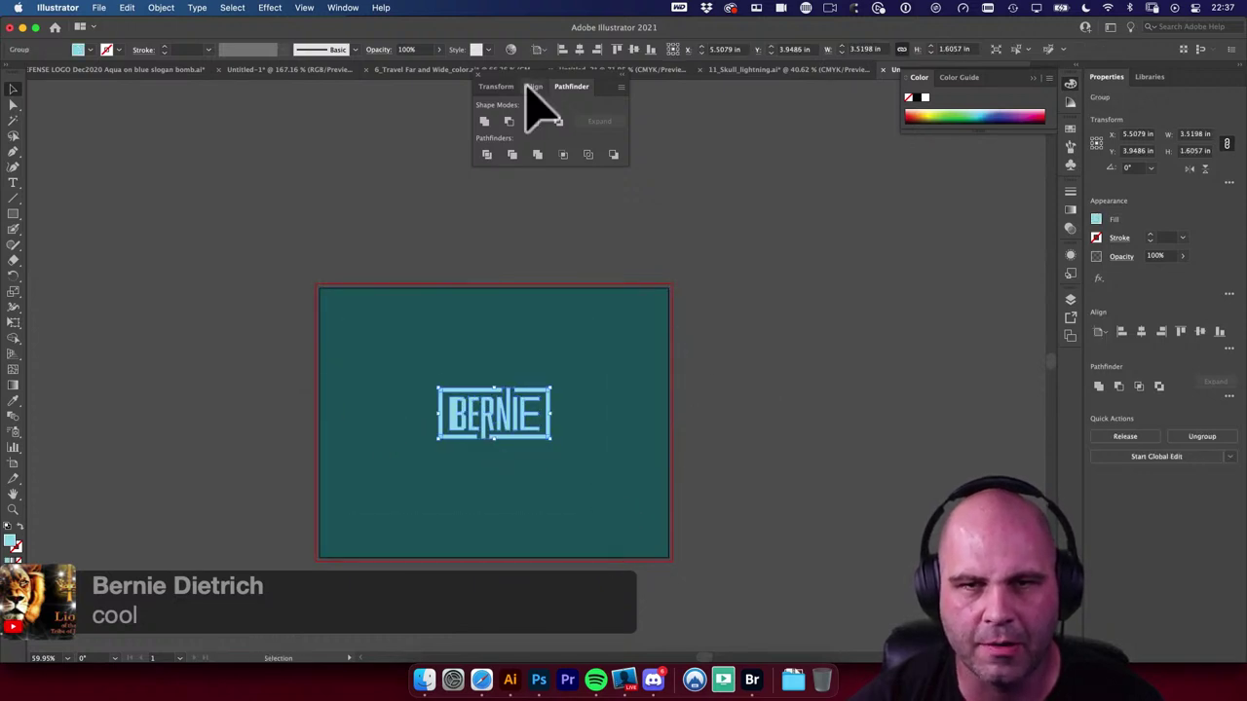
{"action": "left_click", "coordinate": [648, 49]}
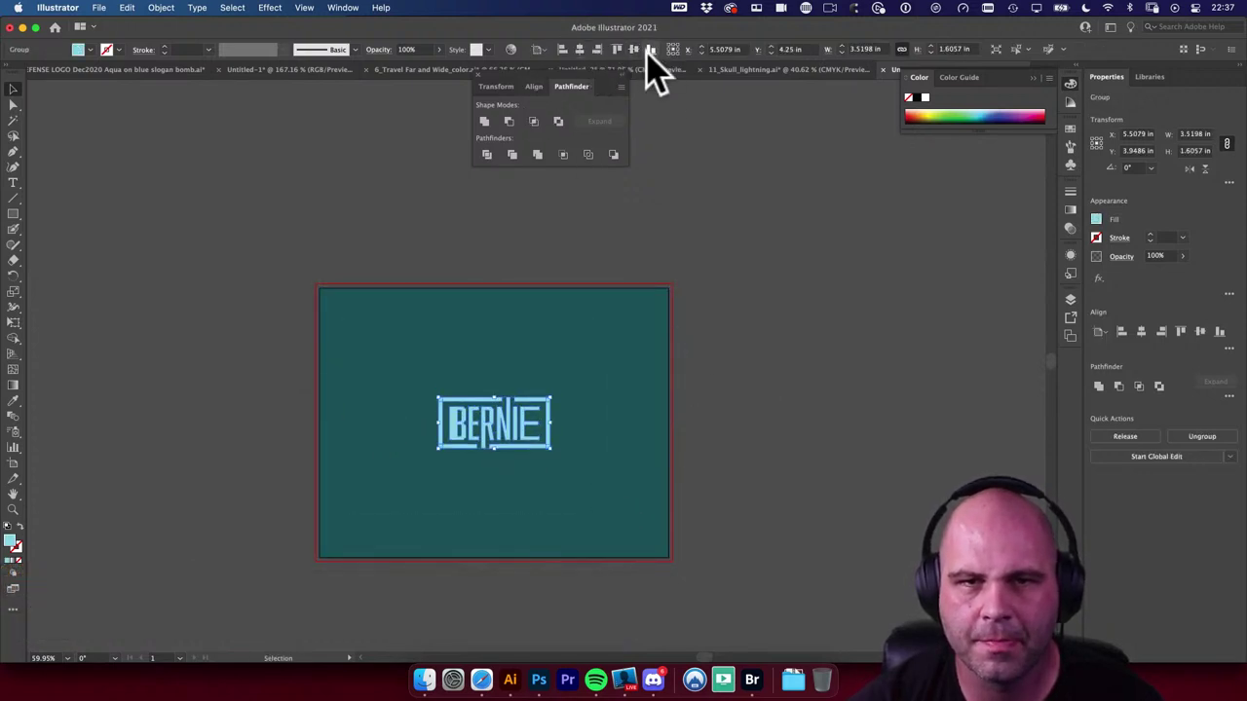
{"action": "left_click", "coordinate": [520, 357], "text": "shift"}
{"action": "left_click", "coordinate": [575, 49]}
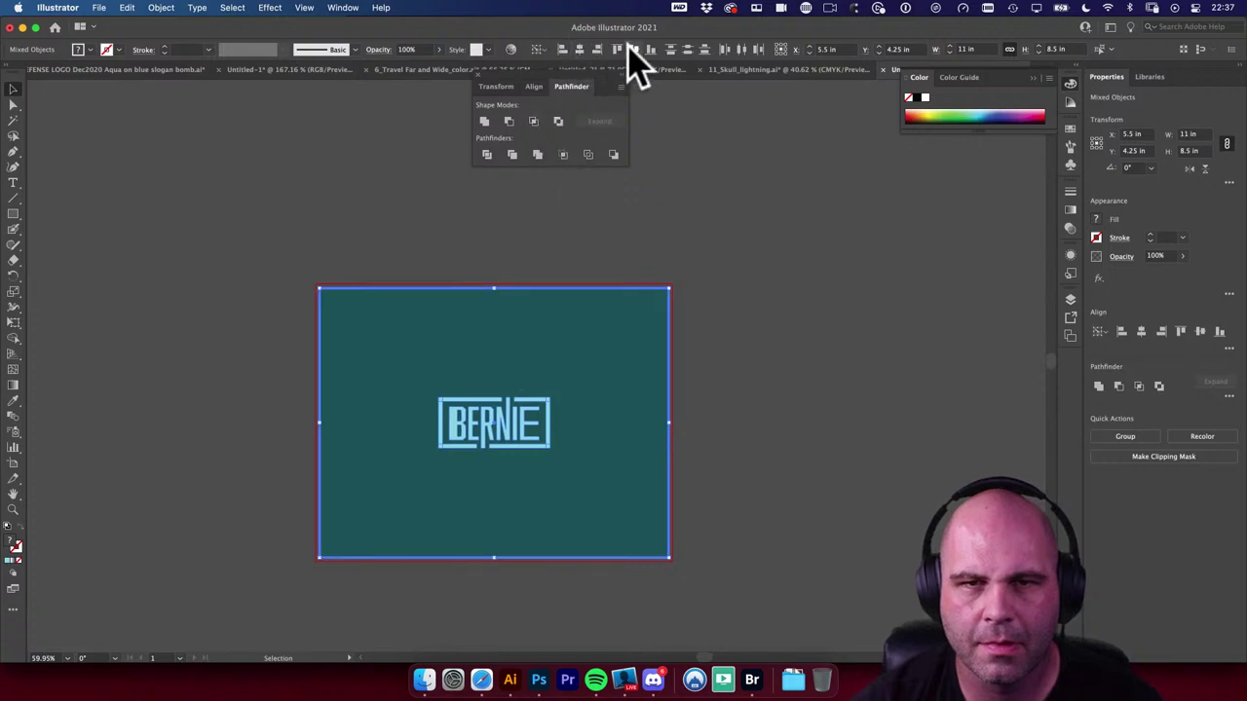
{"action": "left_click", "coordinate": [687, 321]}
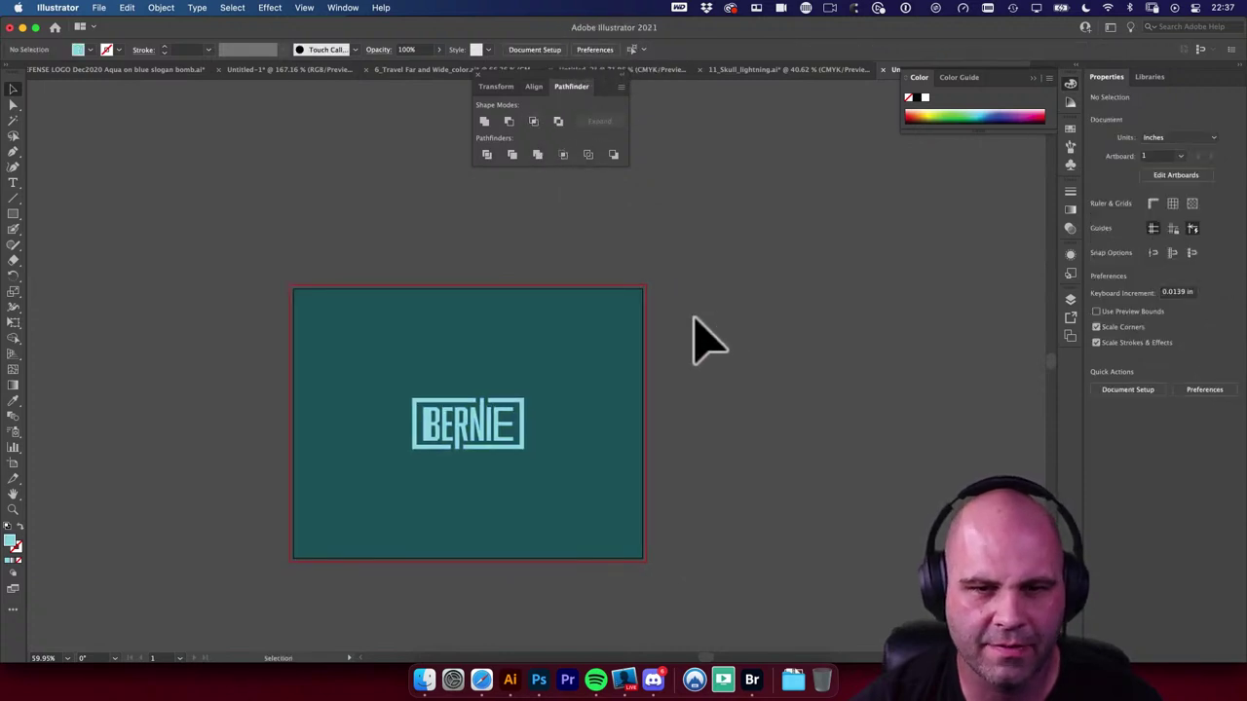
{"action": "key", "text": "super+s"}
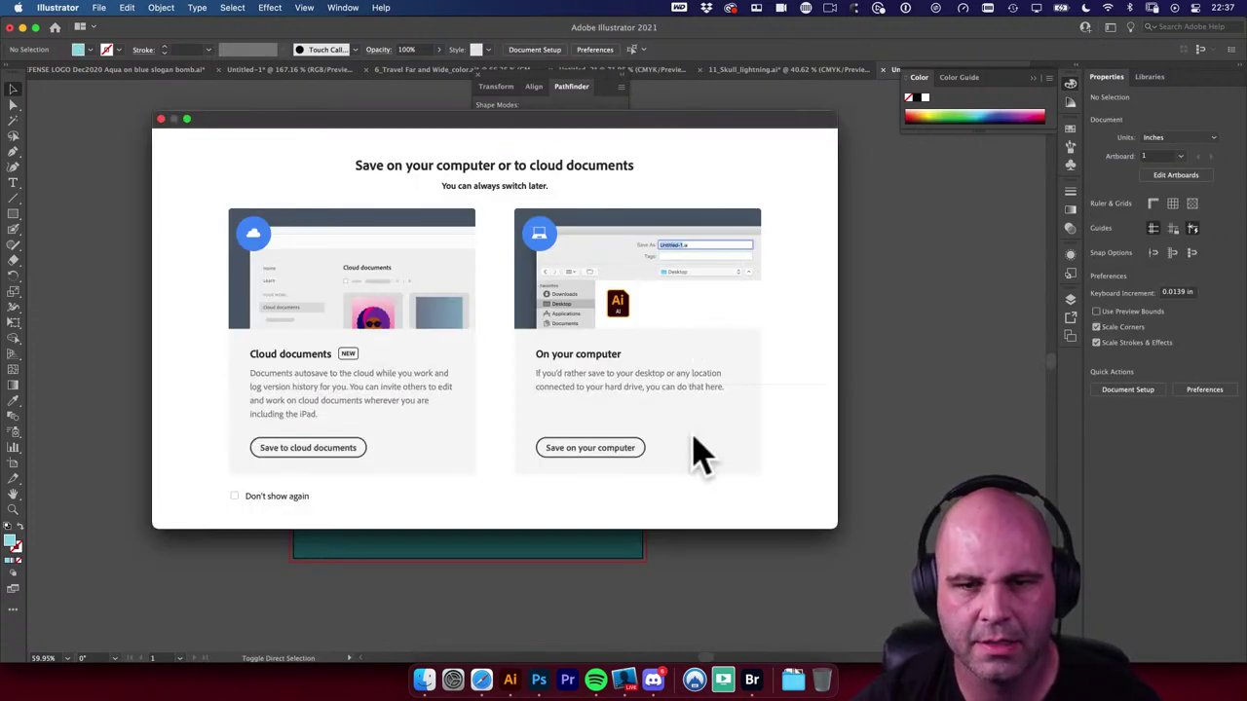
Step: Save the logo locally to the Desktop as BERNIE.ai, accepting the default Illustrator Options
{"action": "left_click", "coordinate": [631, 450]}
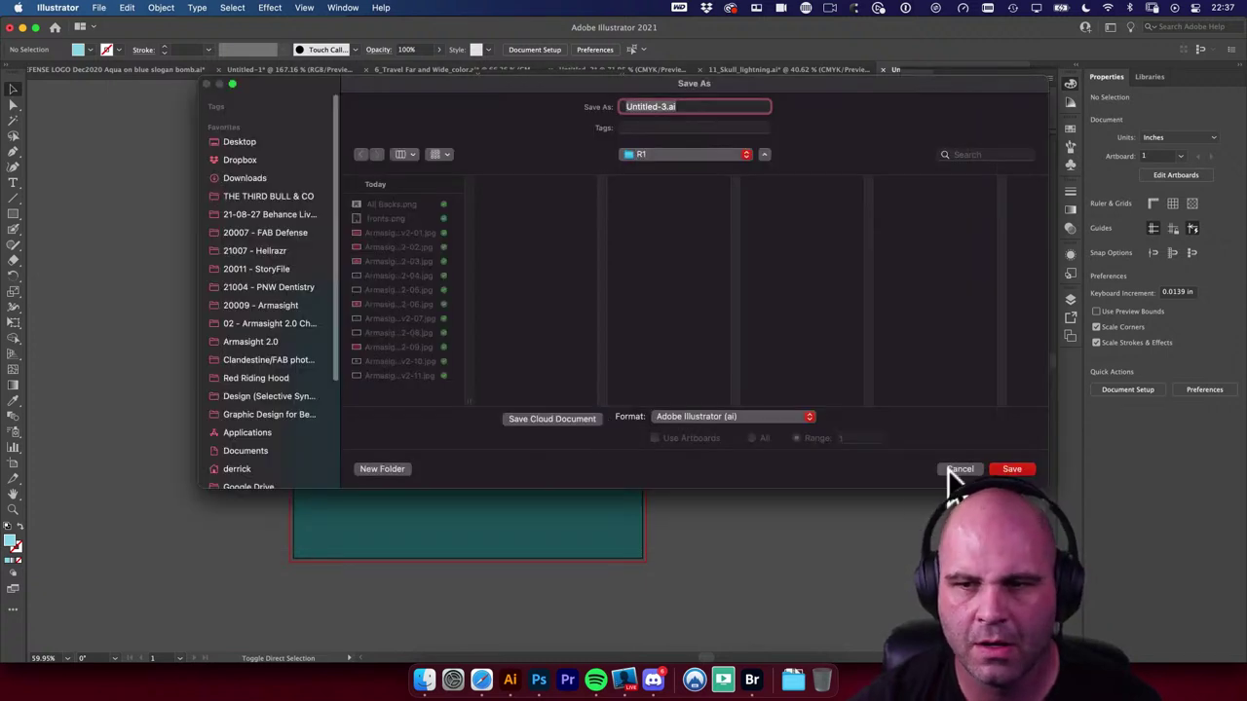
{"action": "left_click", "coordinate": [955, 471]}
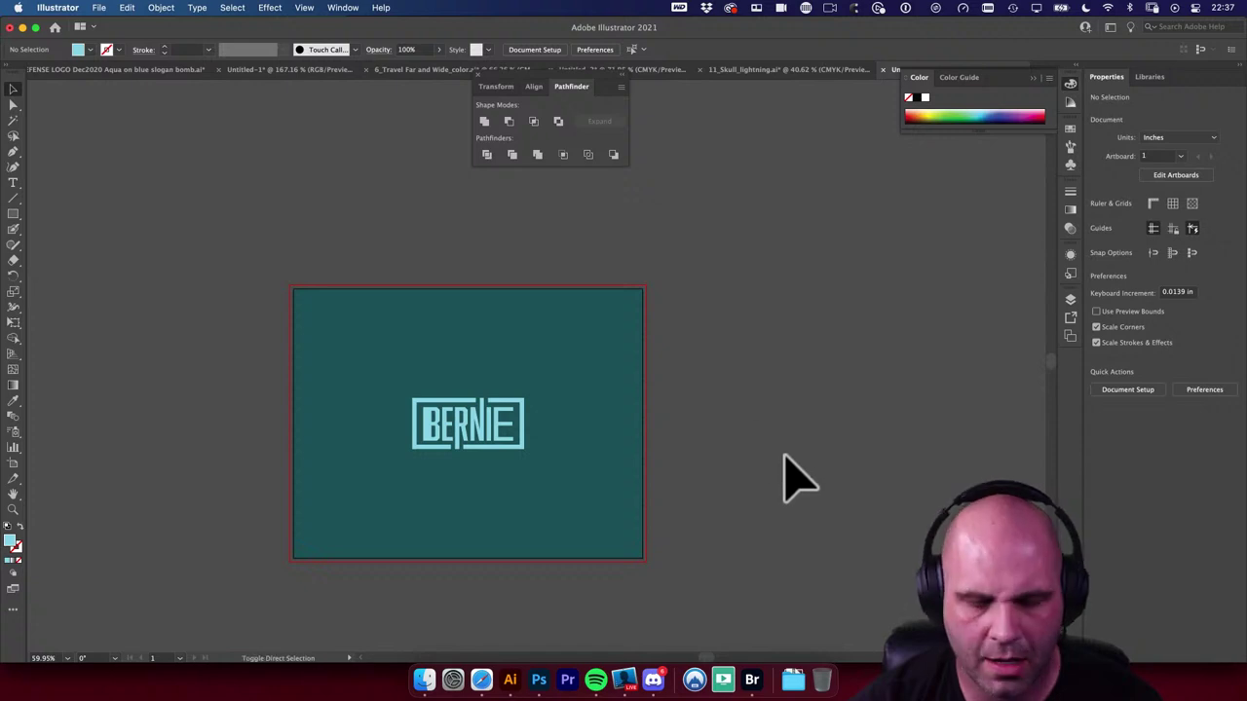
{"action": "key", "text": "super+s"}
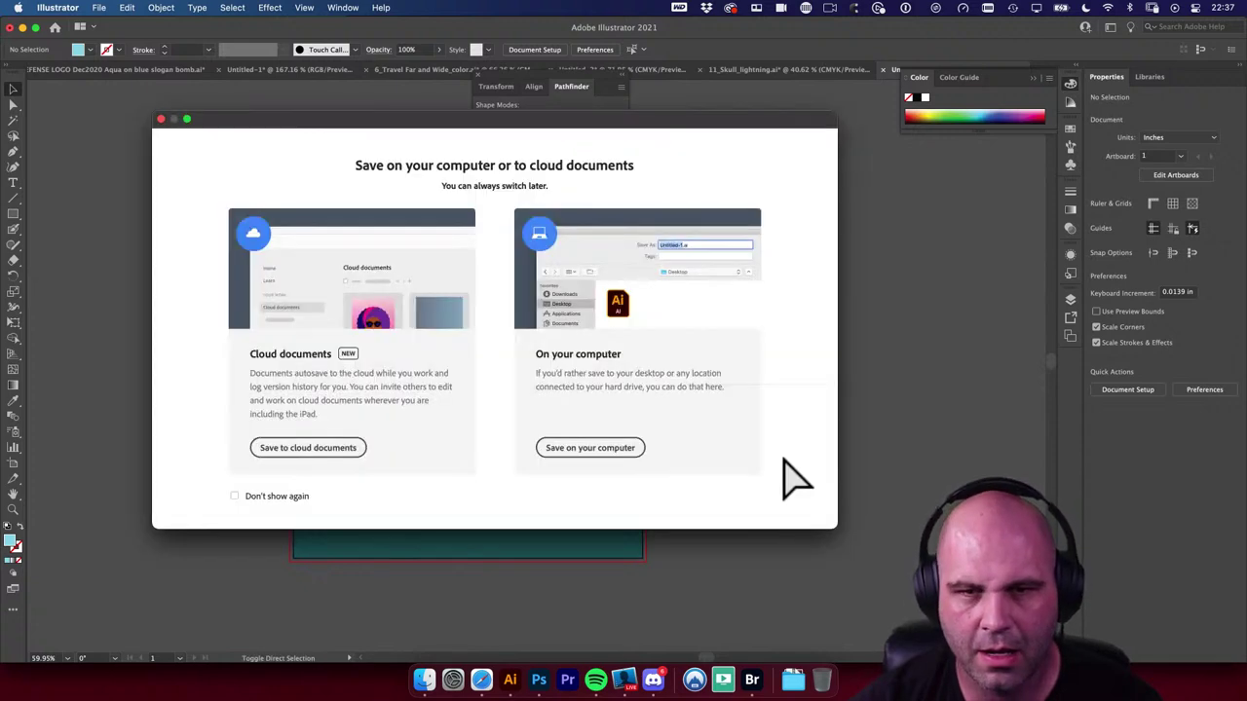
{"action": "left_click", "coordinate": [636, 450]}
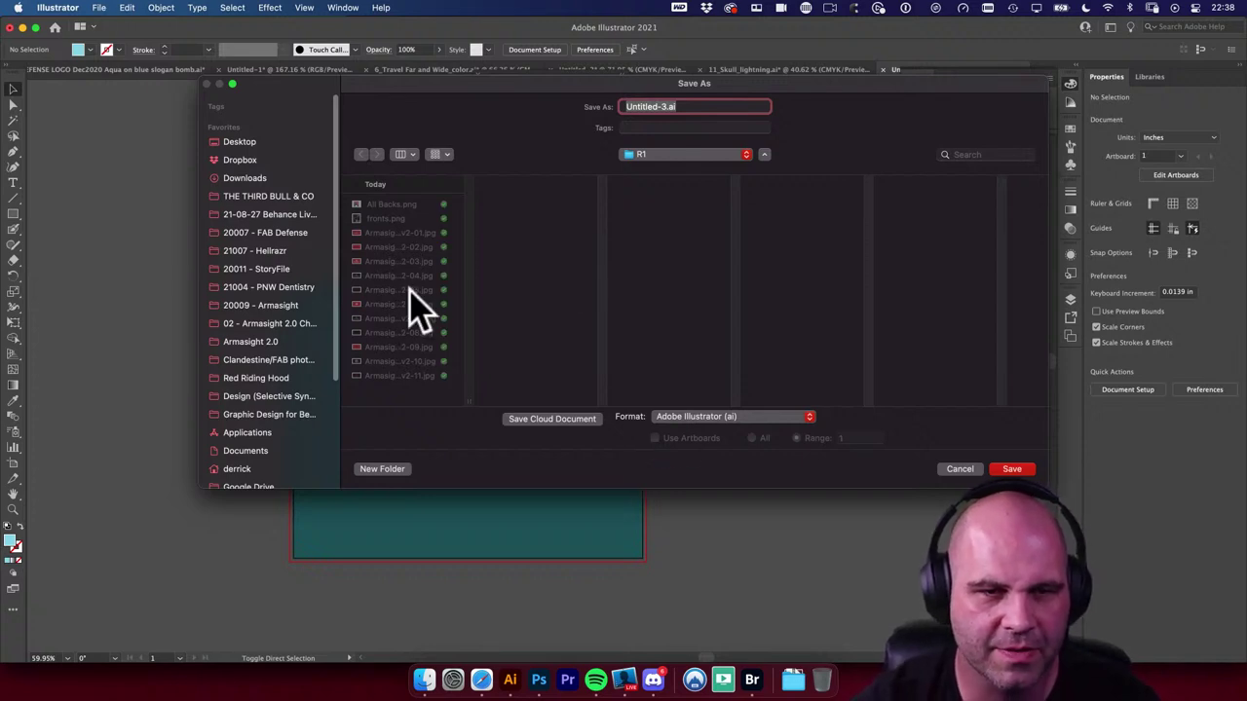
{"action": "left_click", "coordinate": [239, 142]}
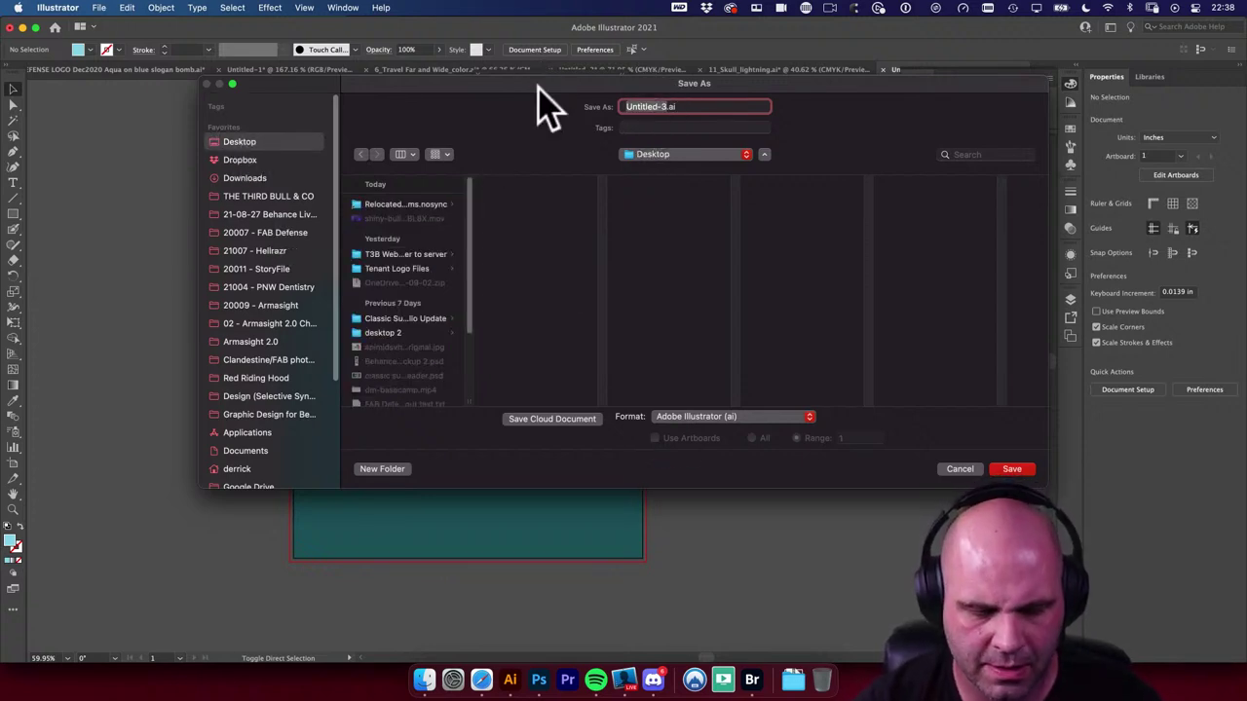
{"action": "type", "text": "BERNIE"}
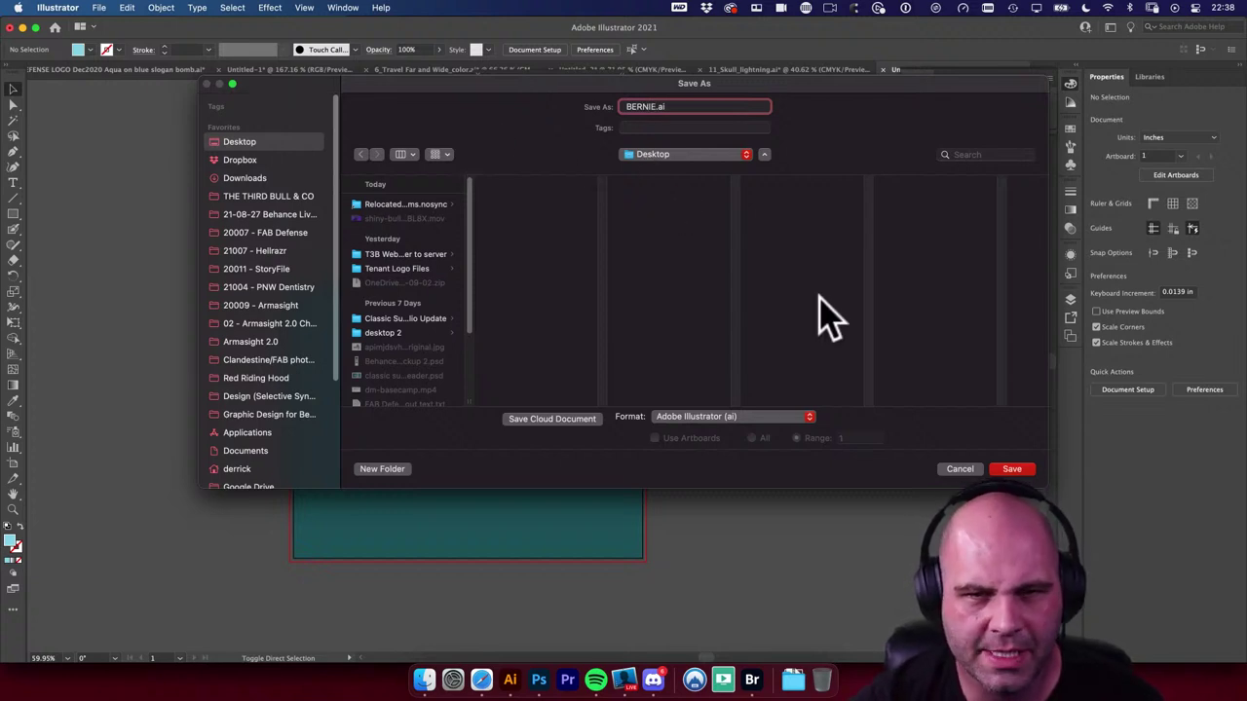
{"action": "left_click", "coordinate": [1013, 469]}
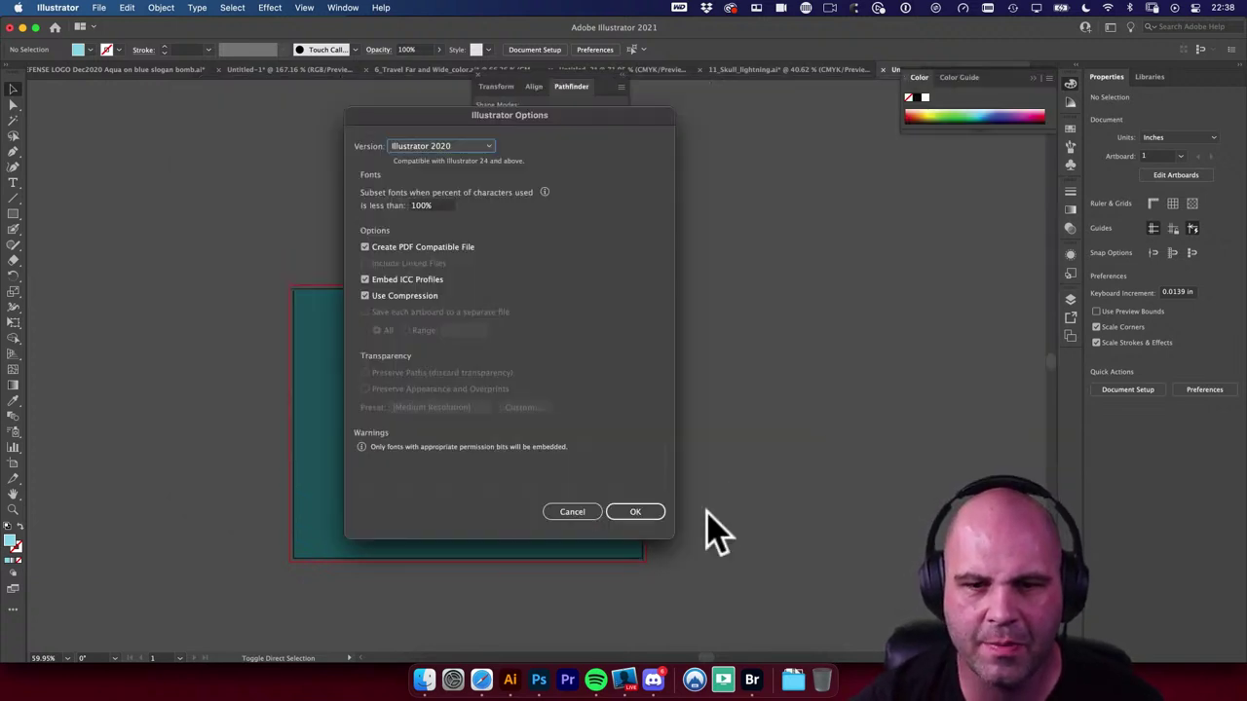
{"action": "left_click", "coordinate": [637, 512]}
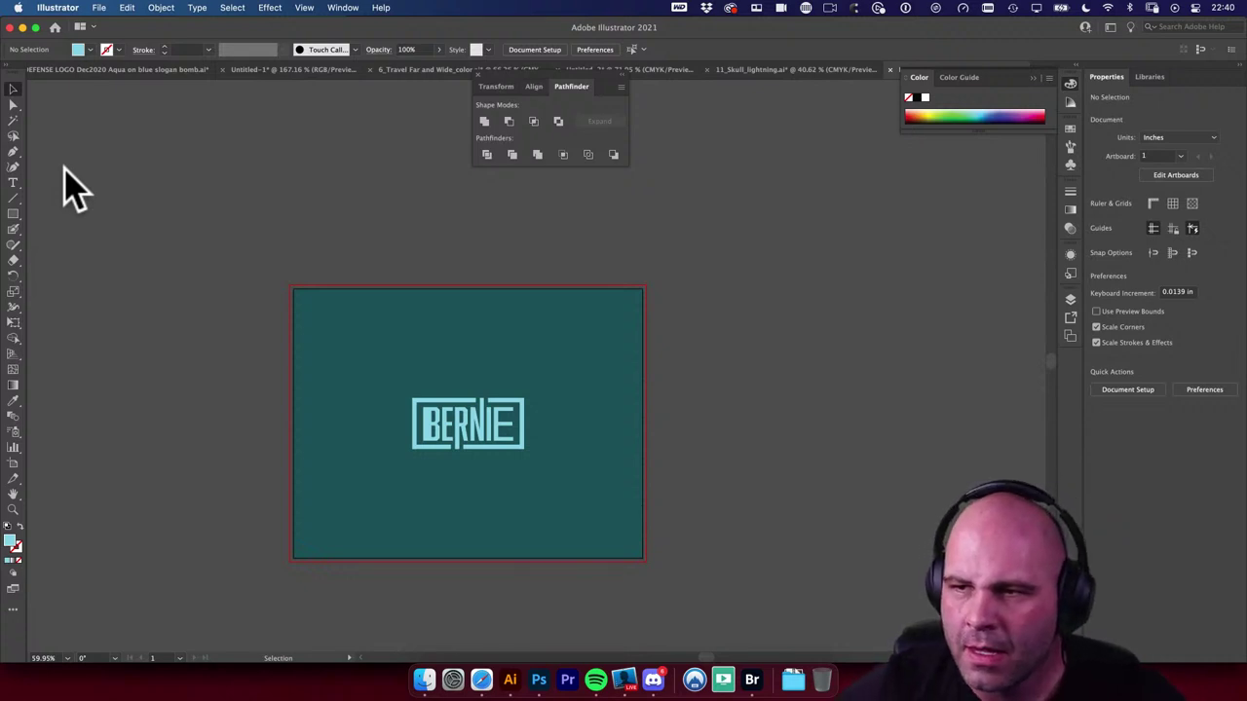
Step: Move the Transform/Align/Pathfinder panels beside the artboard and switch to the Untitled-2 F.A.B. Defense document
{"action": "left_click", "coordinate": [234, 193]}
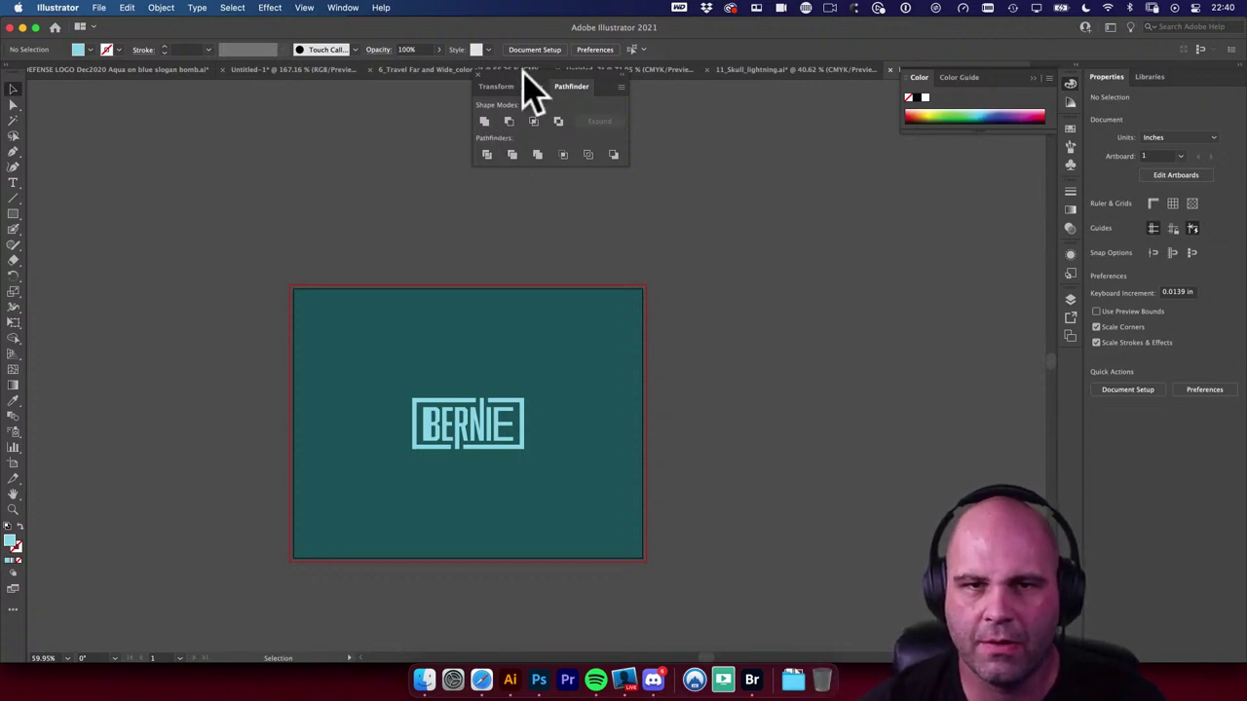
{"action": "left_click_drag", "start_coordinate": [519, 80], "coordinate": [750, 289]}
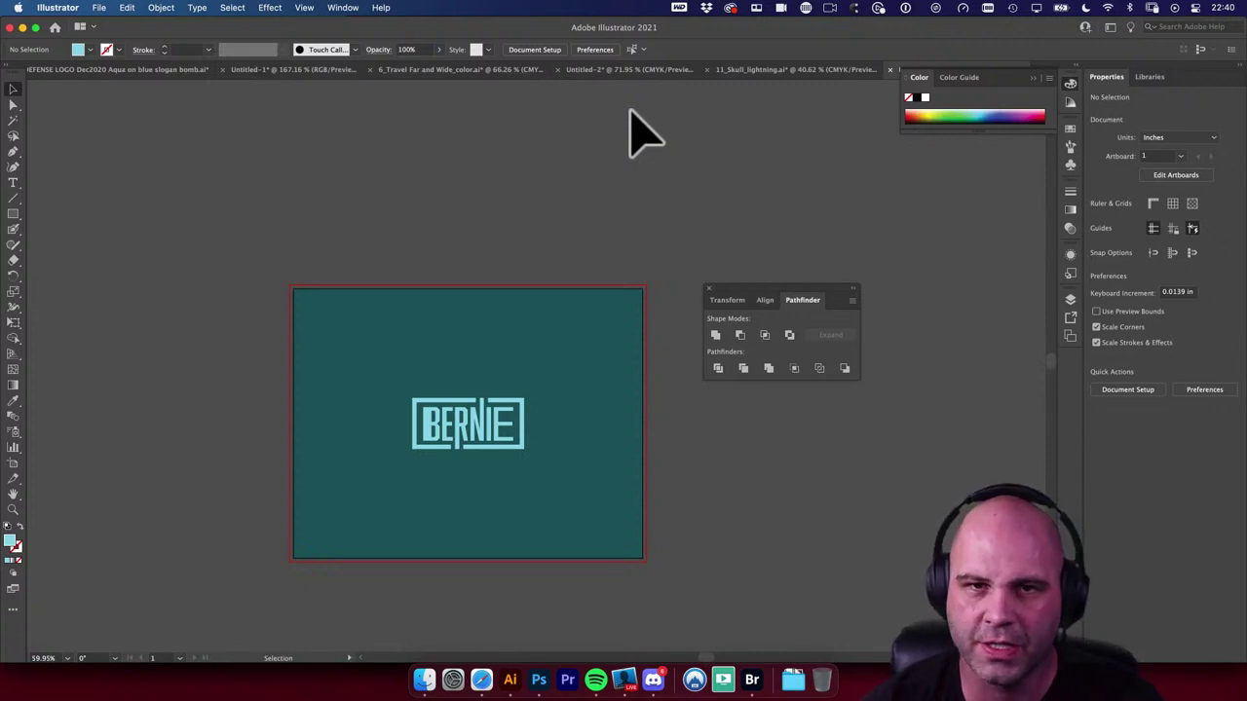
{"action": "left_click", "coordinate": [765, 70]}
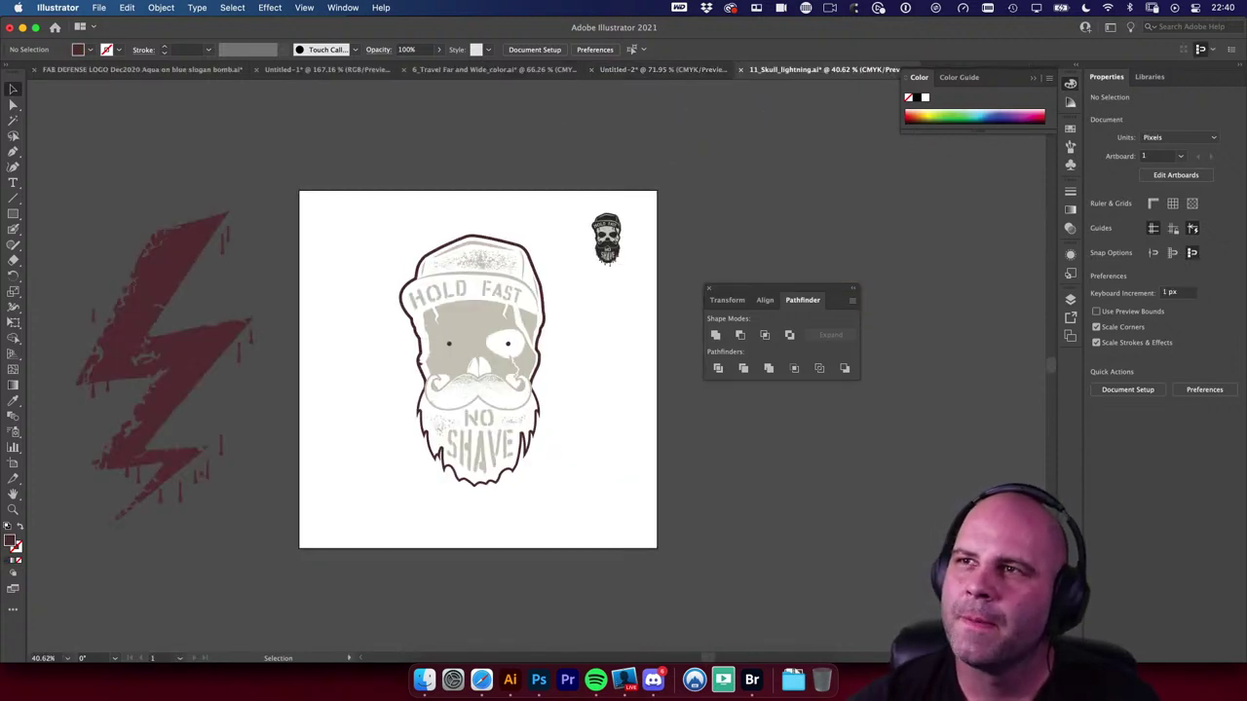
{"action": "left_click", "coordinate": [677, 69]}
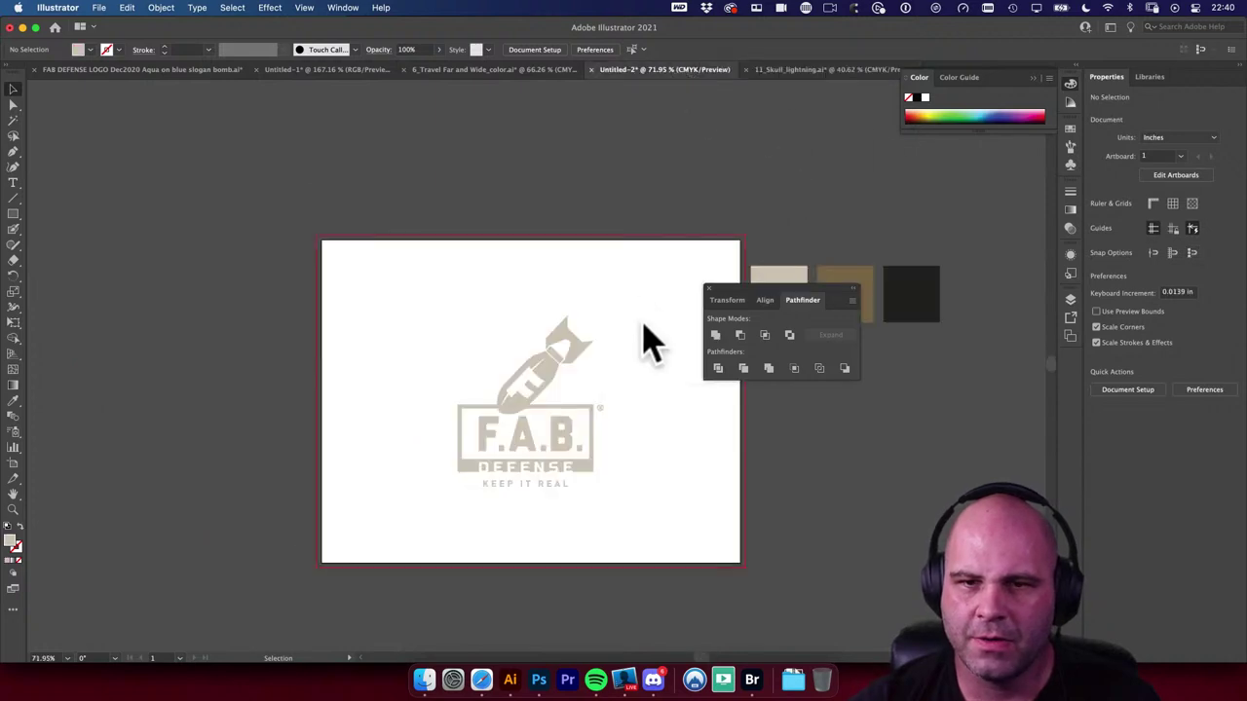
{"action": "left_click", "coordinate": [552, 682]}
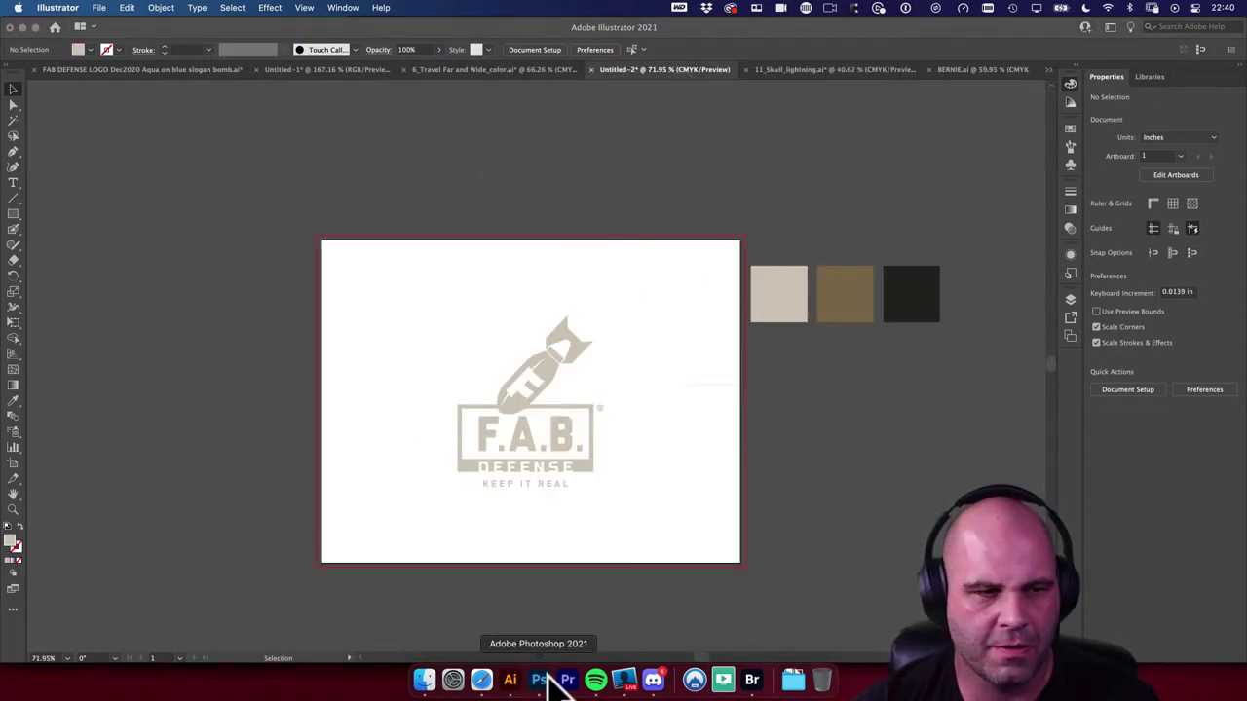
Step: Hide the colour swatches layer on the T-shirt mockup
{"action": "scroll", "coordinate": [550, 351], "scroll_direction": "down", "scroll_amount": 5}
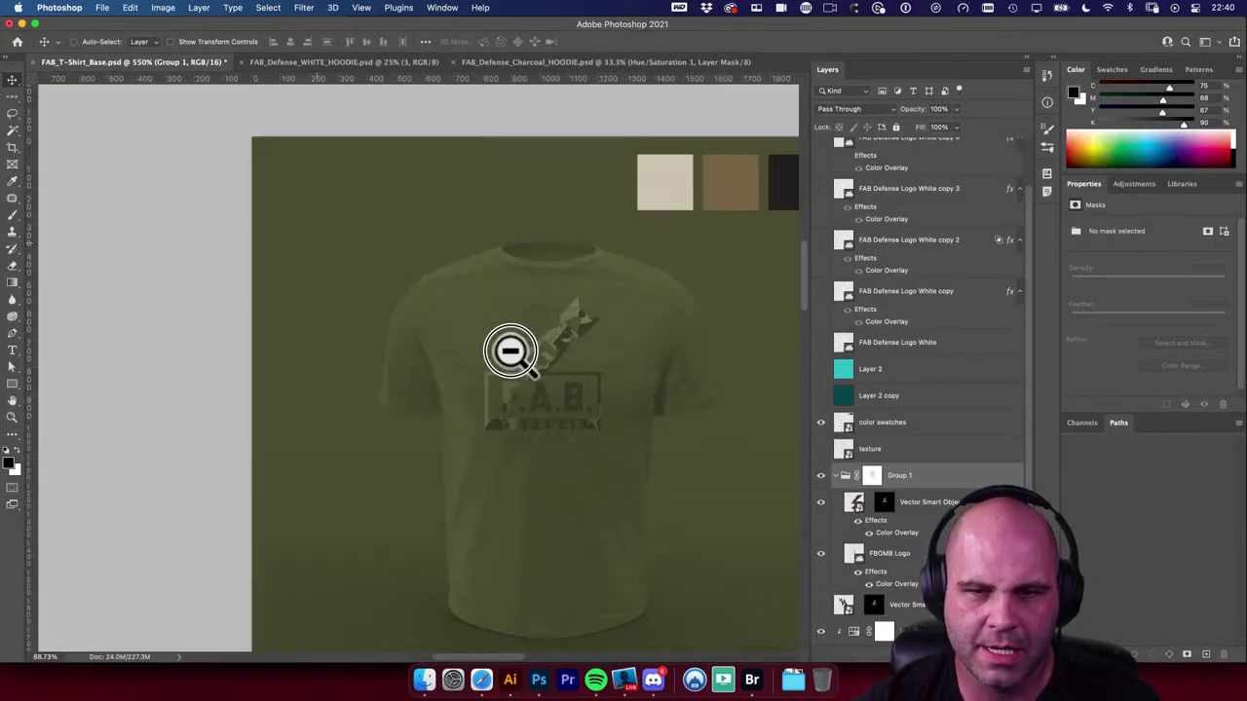
{"action": "scroll", "coordinate": [511, 350], "scroll_direction": "up", "scroll_amount": 3}
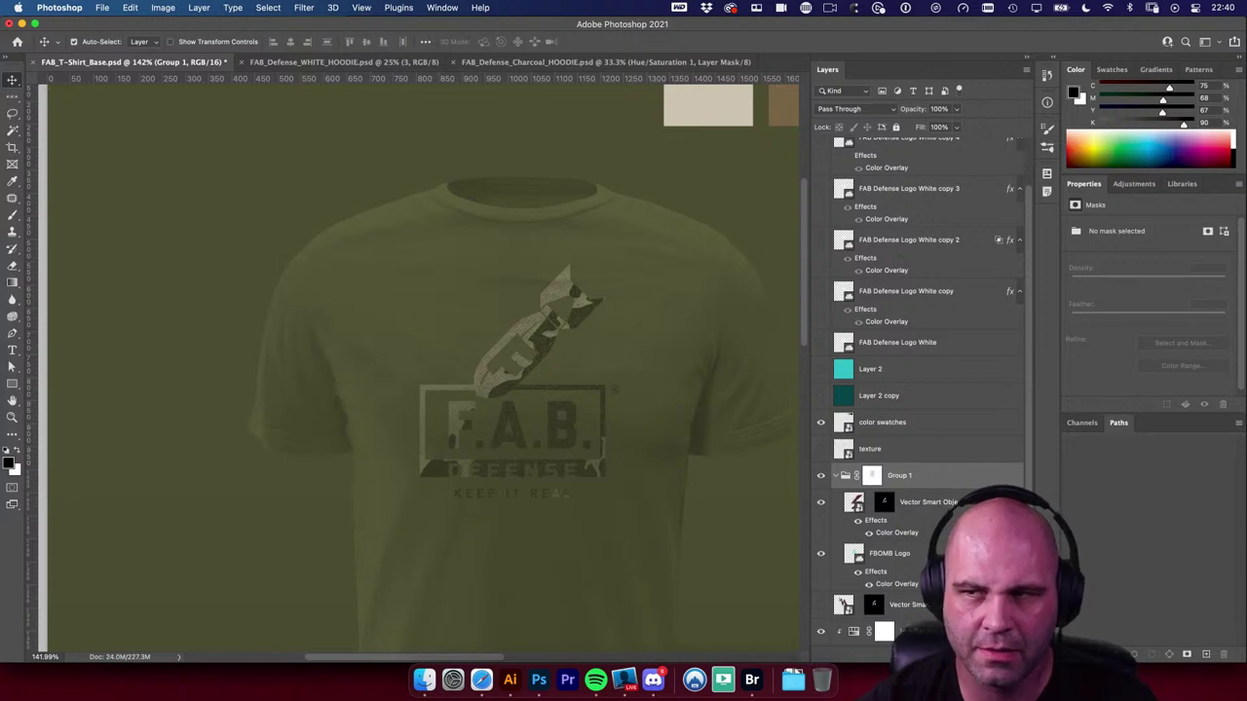
{"action": "scroll", "coordinate": [672, 390], "scroll_direction": "right", "scroll_amount": 2}
{"action": "right_click", "coordinate": [678, 374]}
{"action": "key", "text": "Escape"}
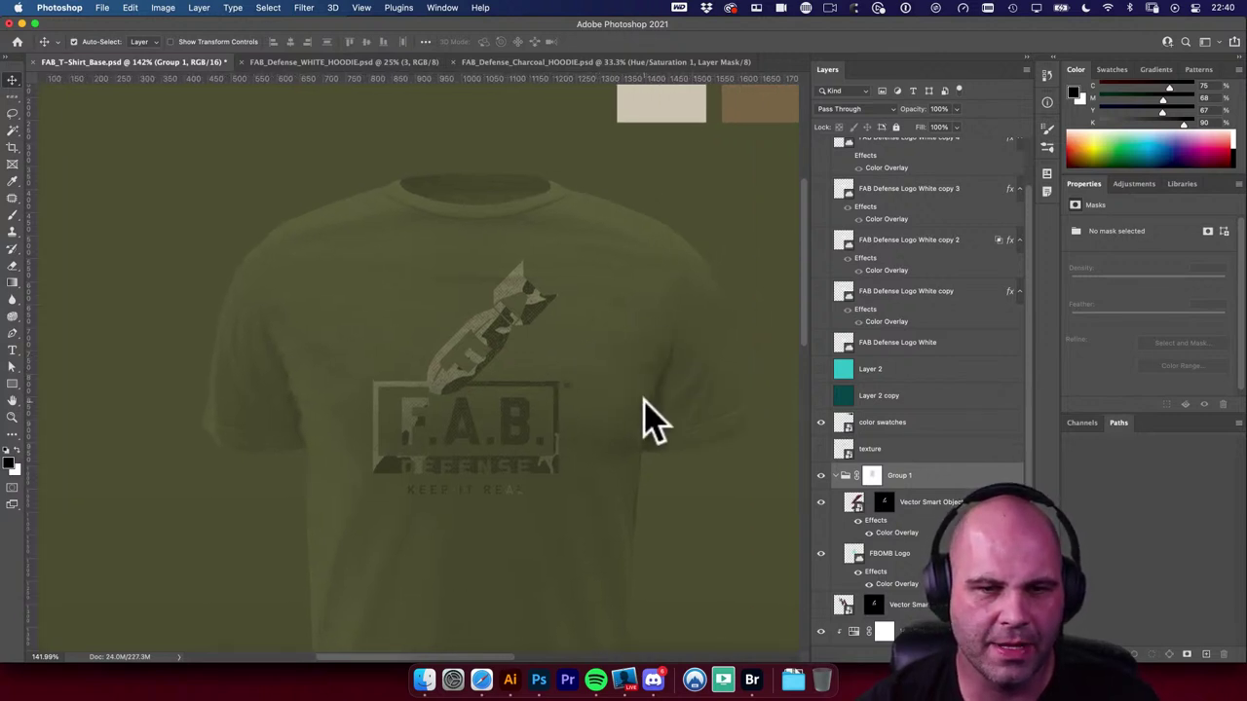
{"action": "scroll", "coordinate": [643, 418], "scroll_direction": "down", "scroll_amount": 1}
{"action": "scroll", "coordinate": [643, 418], "scroll_direction": "right", "scroll_amount": 1}
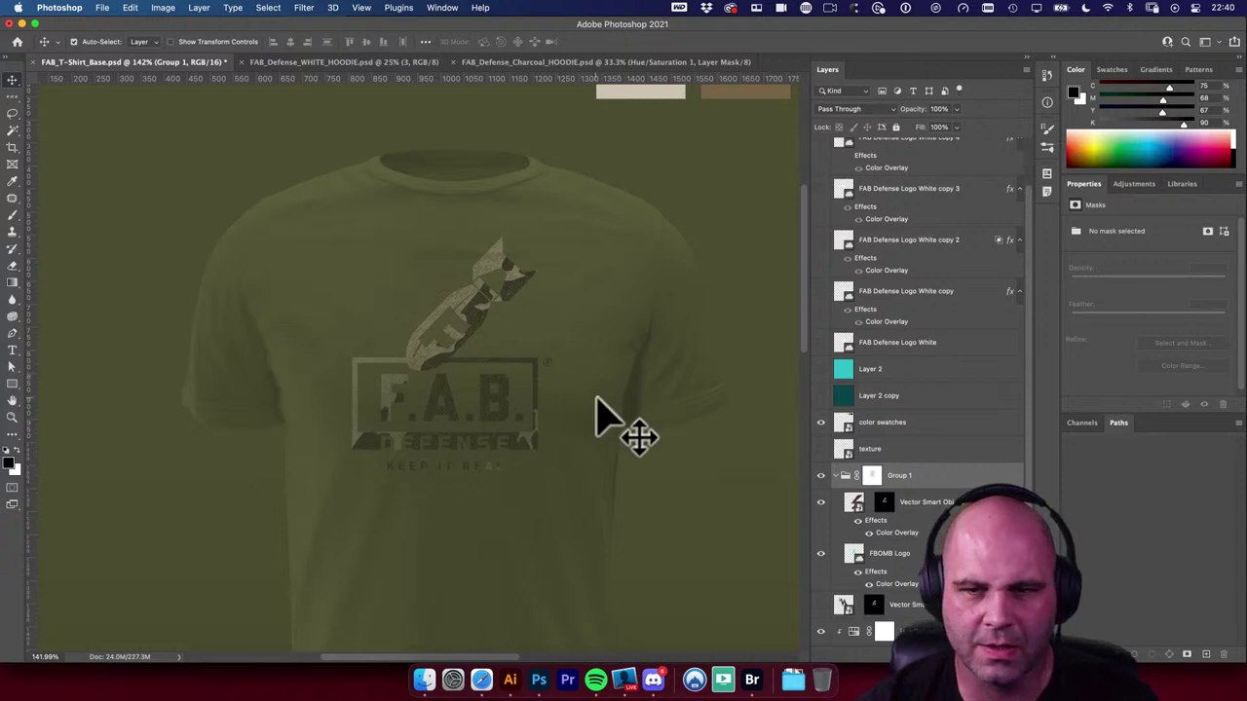
{"action": "scroll", "coordinate": [548, 361], "scroll_direction": "down", "scroll_amount": 4}
{"action": "scroll", "coordinate": [593, 395], "scroll_direction": "up", "scroll_amount": 3}
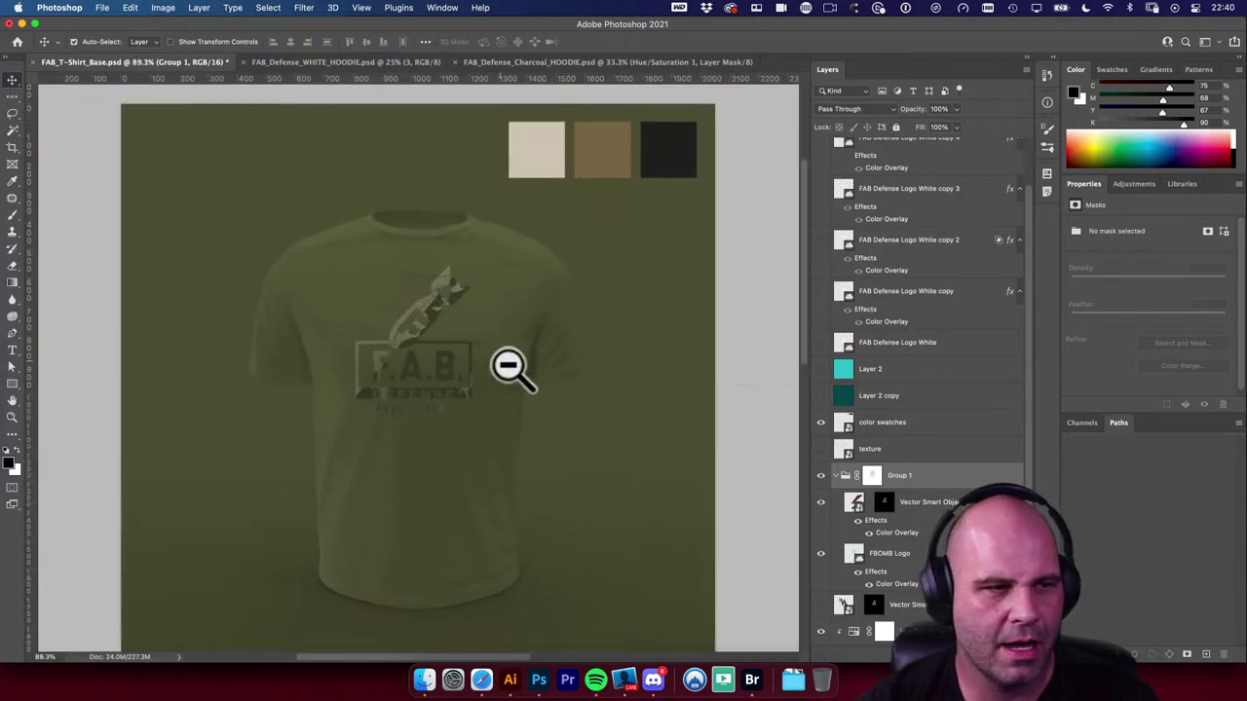
{"action": "left_click", "coordinate": [541, 167]}
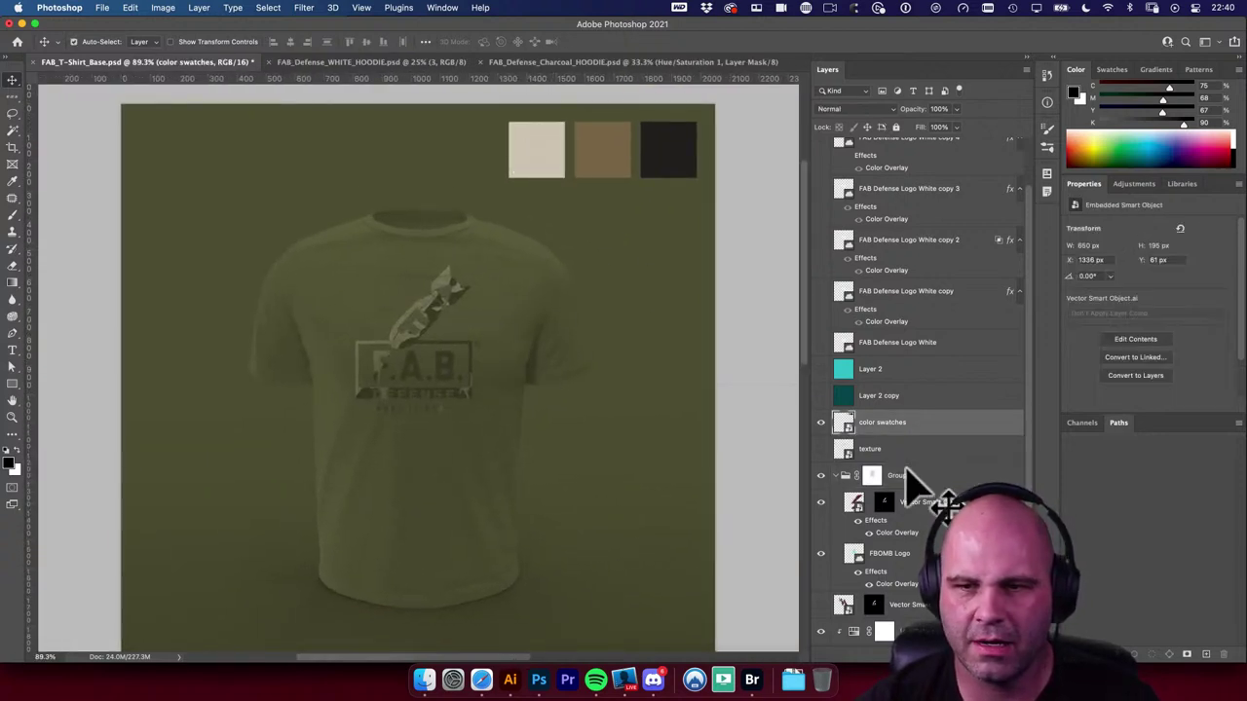
{"action": "left_click", "coordinate": [821, 421]}
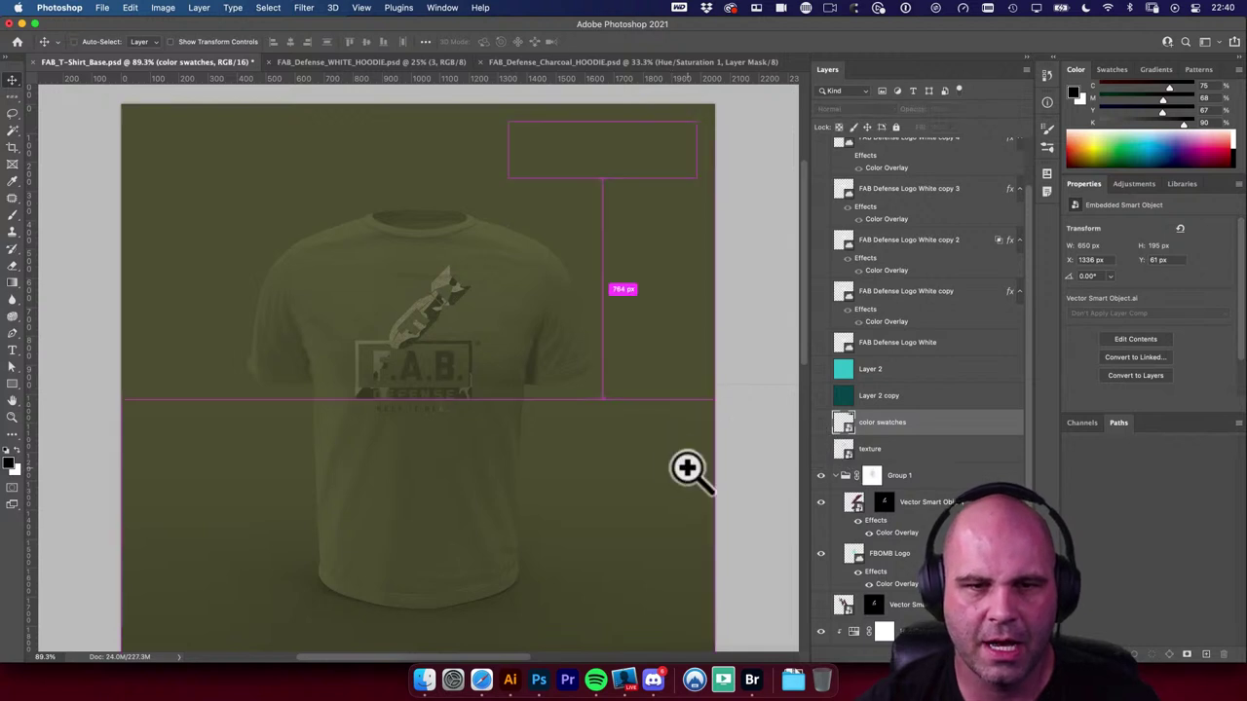
Step: Zoom in on the F.A.B. logo, select Layer 4, and scroll the Layers panel to Color Fill 1
{"action": "scroll", "coordinate": [690, 478], "scroll_direction": "down", "scroll_amount": 3}
{"action": "scroll", "coordinate": [665, 479], "scroll_direction": "down", "scroll_amount": 3}
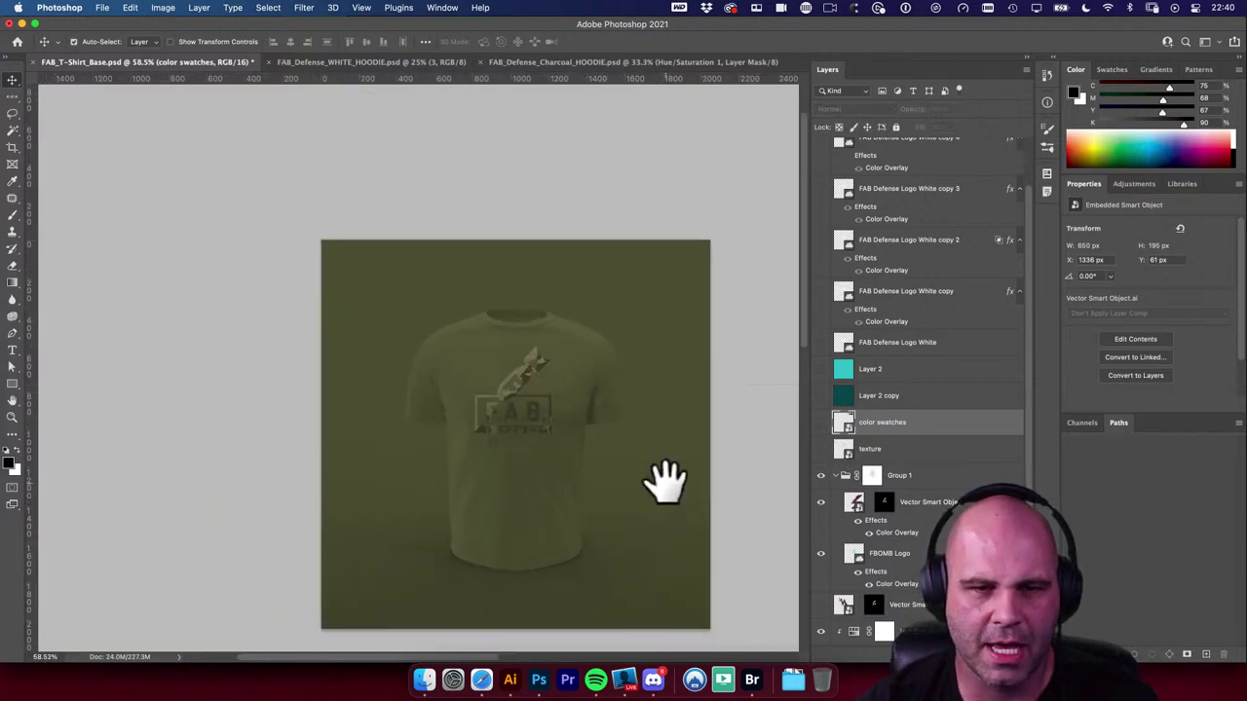
{"action": "scroll", "coordinate": [669, 481], "scroll_direction": "down", "scroll_amount": 2}
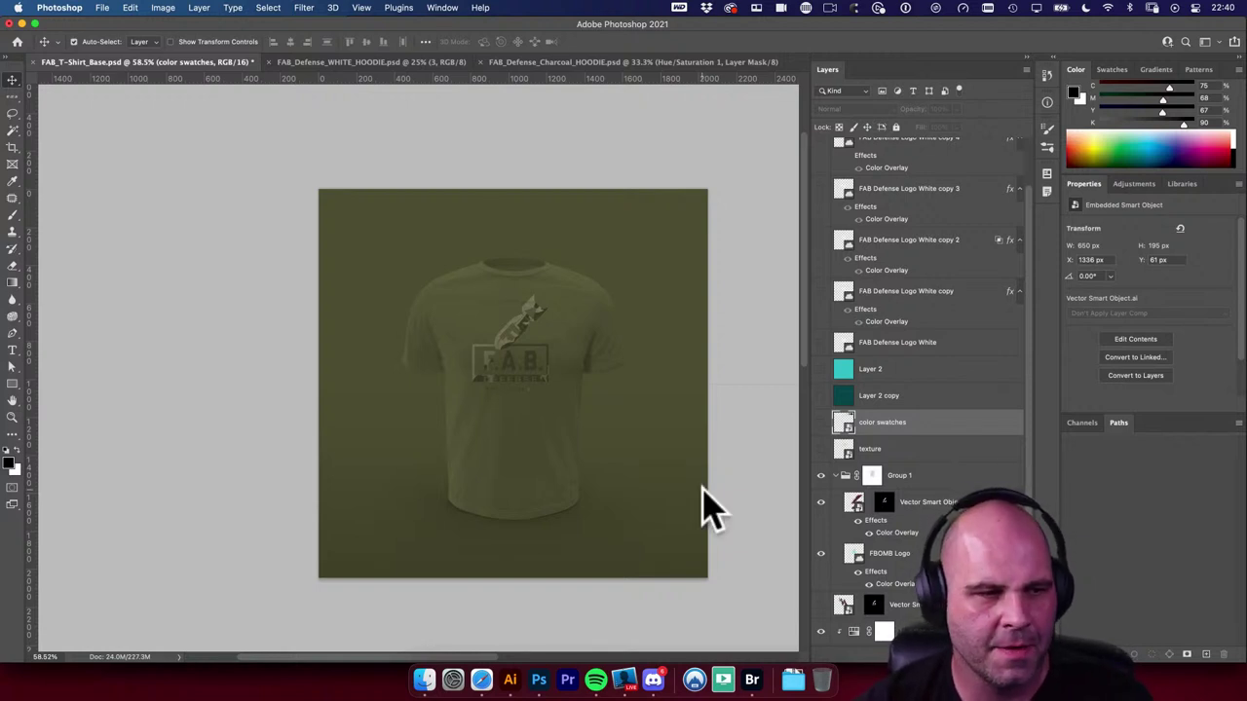
{"action": "left_click", "coordinate": [677, 362]}
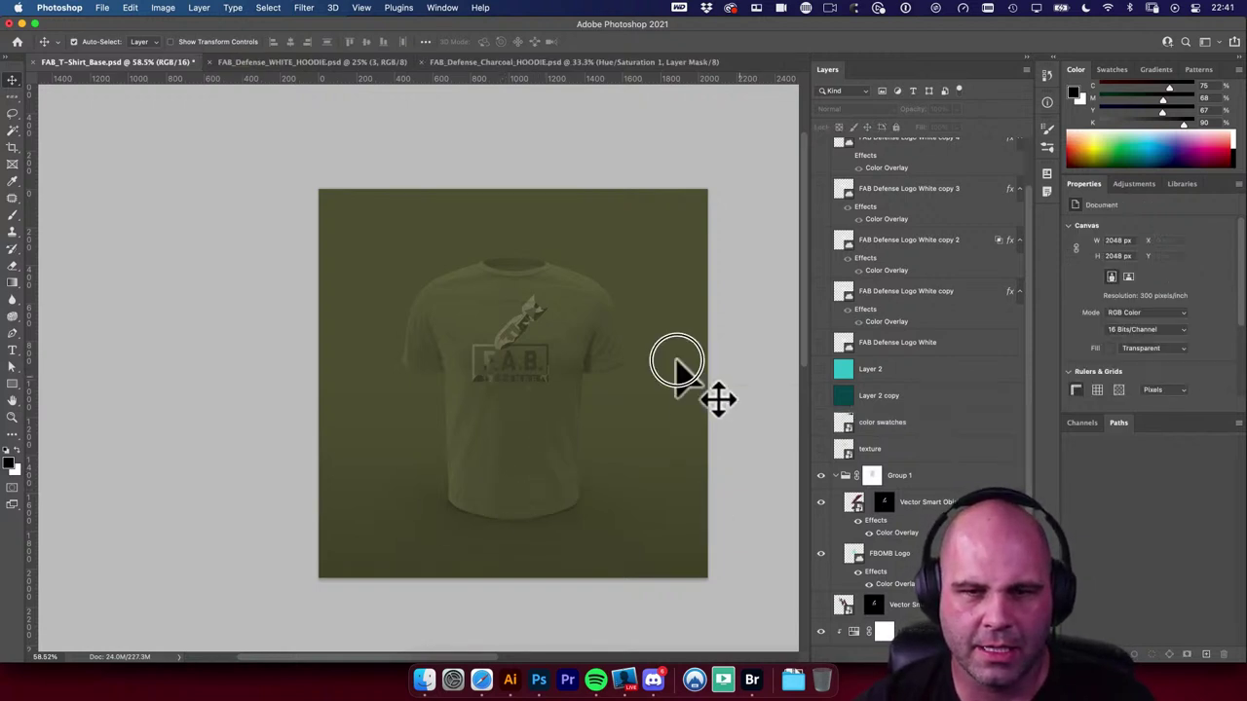
{"action": "mouse_move", "coordinate": [431, 356]}
{"action": "left_mouse_down"}
{"action": "mouse_move", "coordinate": [567, 416]}
{"action": "mouse_move", "coordinate": [438, 376]}
{"action": "left_mouse_up"}
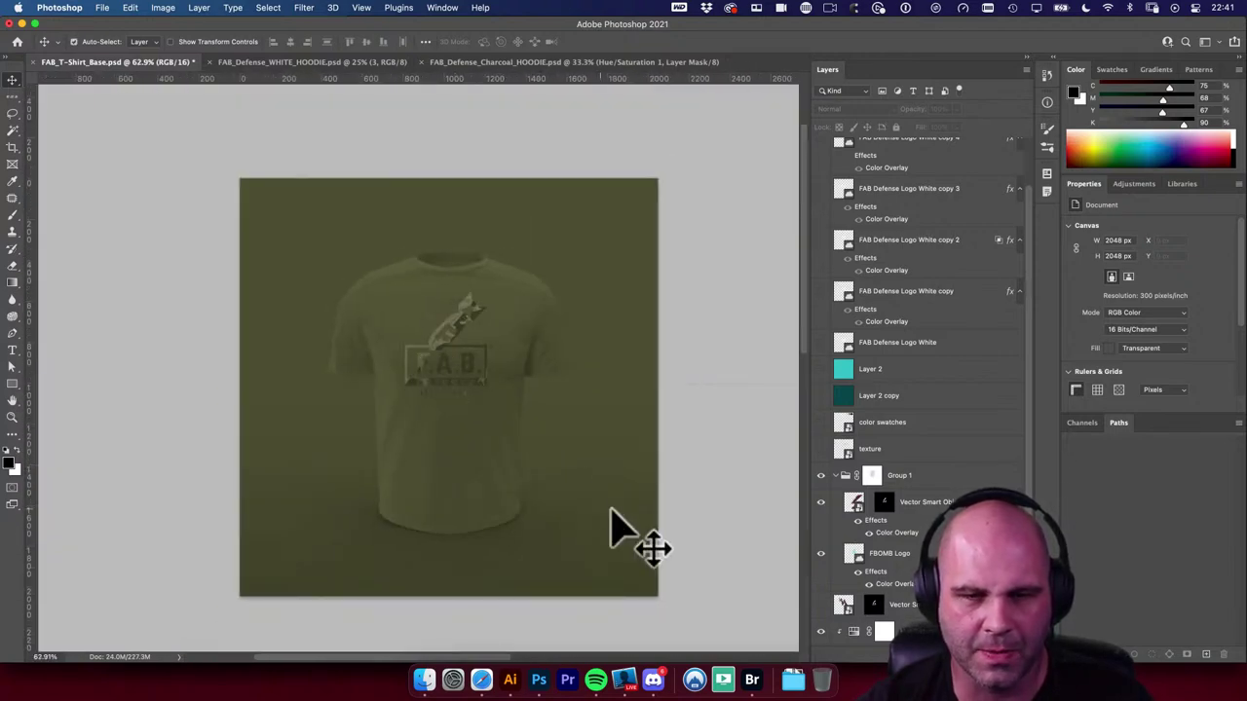
{"action": "scroll", "coordinate": [721, 482], "scroll_direction": "down", "scroll_amount": 1}
{"action": "left_click", "coordinate": [592, 429]}
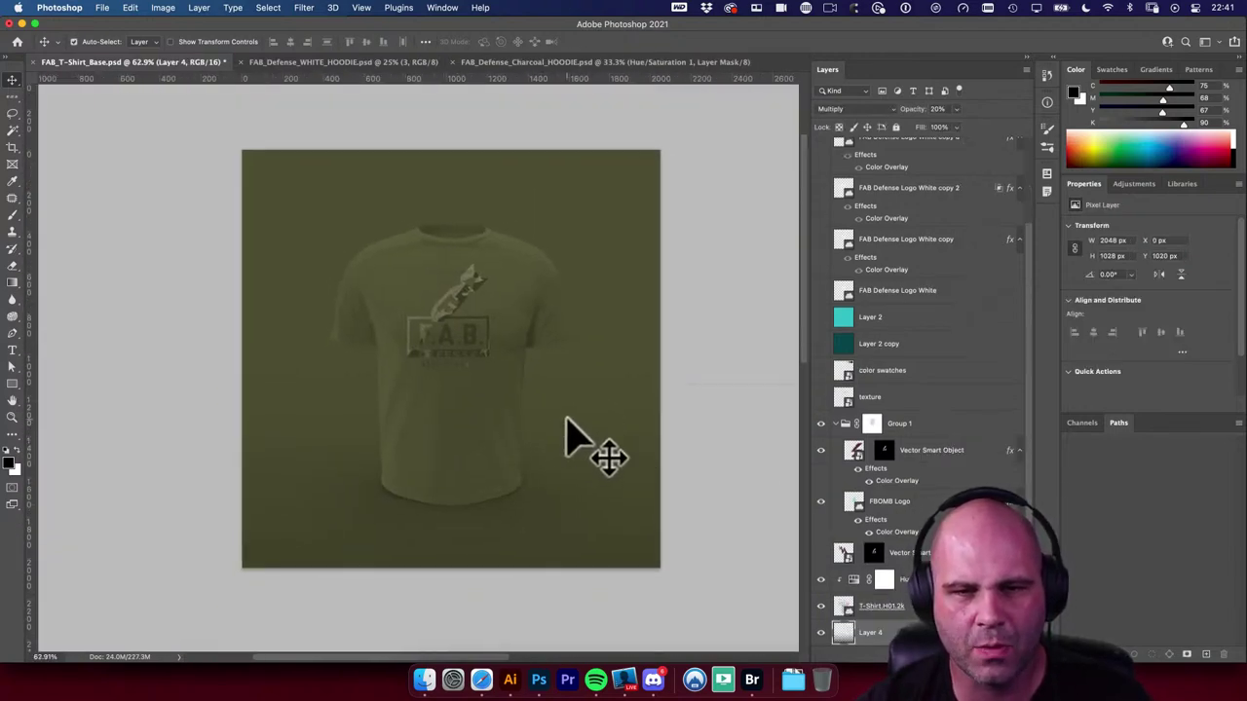
{"action": "scroll", "coordinate": [862, 608], "scroll_direction": "down", "scroll_amount": 2}
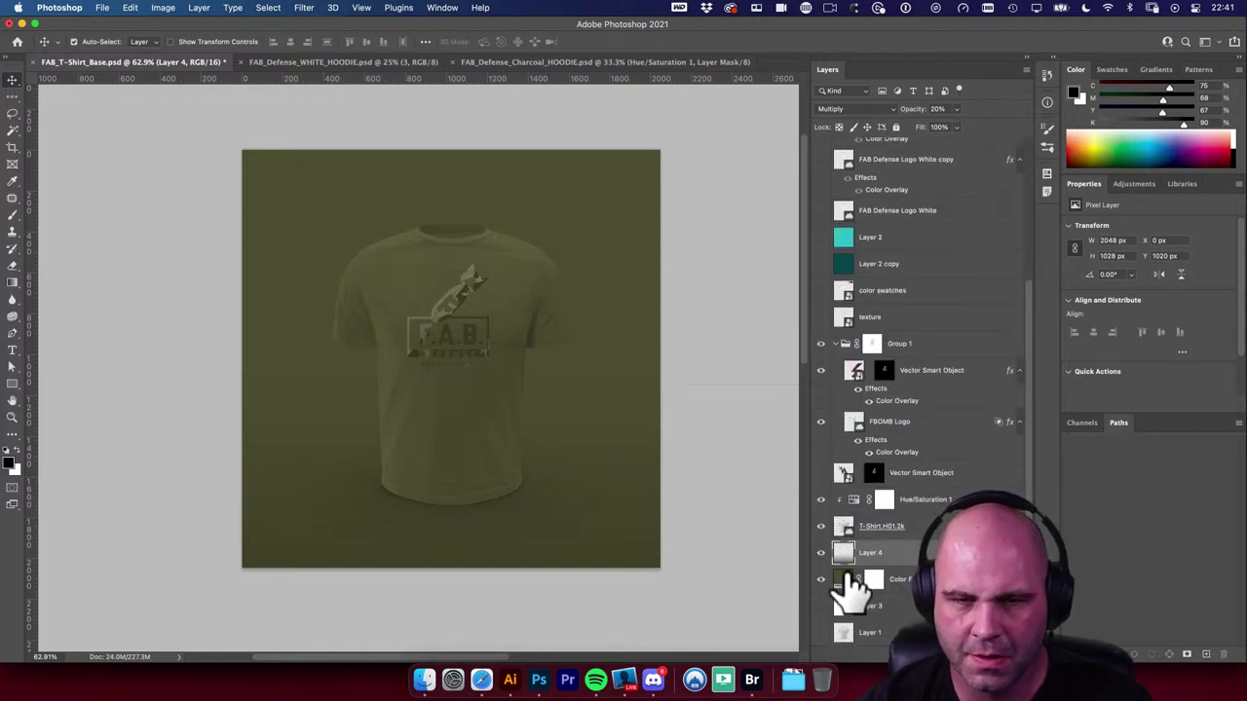
Step: Change the Color Fill 1 background to a darker olive and save FAB_T-Shirt_Base.psd
{"action": "double_click", "coordinate": [843, 582]}
{"action": "left_click", "coordinate": [747, 315]}
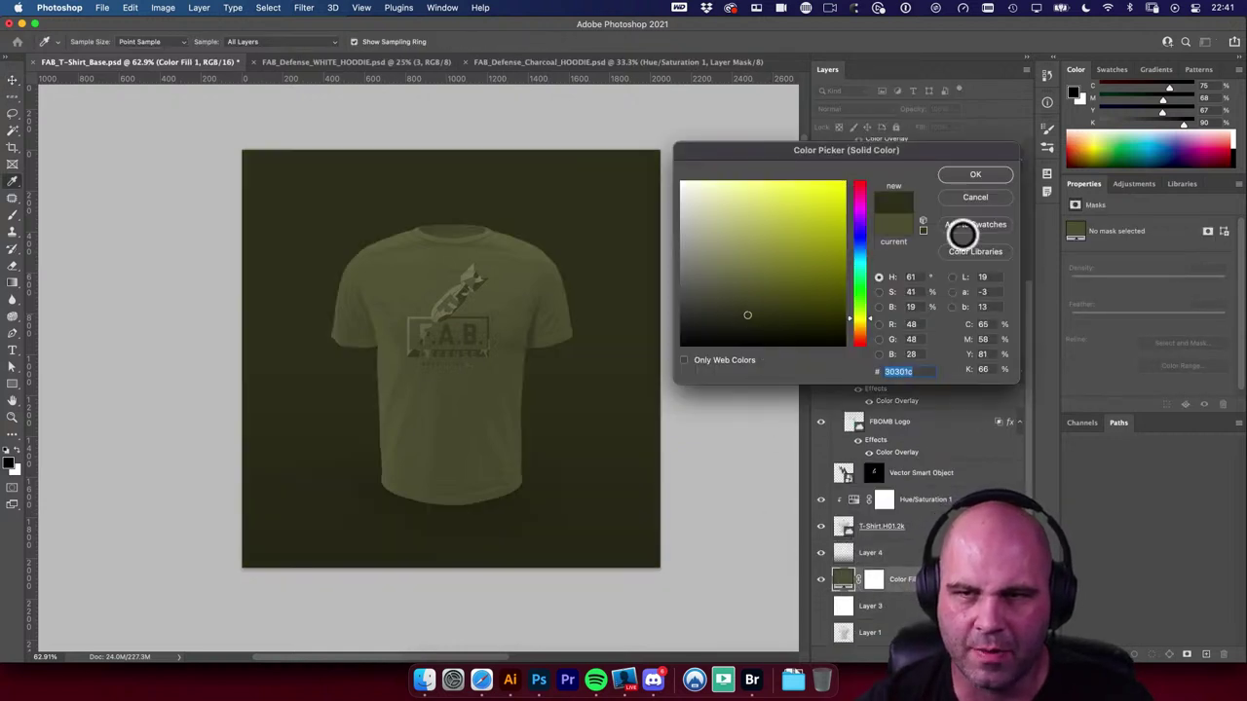
{"action": "mouse_move", "coordinate": [747, 310]}
{"action": "left_mouse_down"}
{"action": "mouse_move", "coordinate": [741, 301]}
{"action": "mouse_move", "coordinate": [740, 313]}
{"action": "left_mouse_up"}
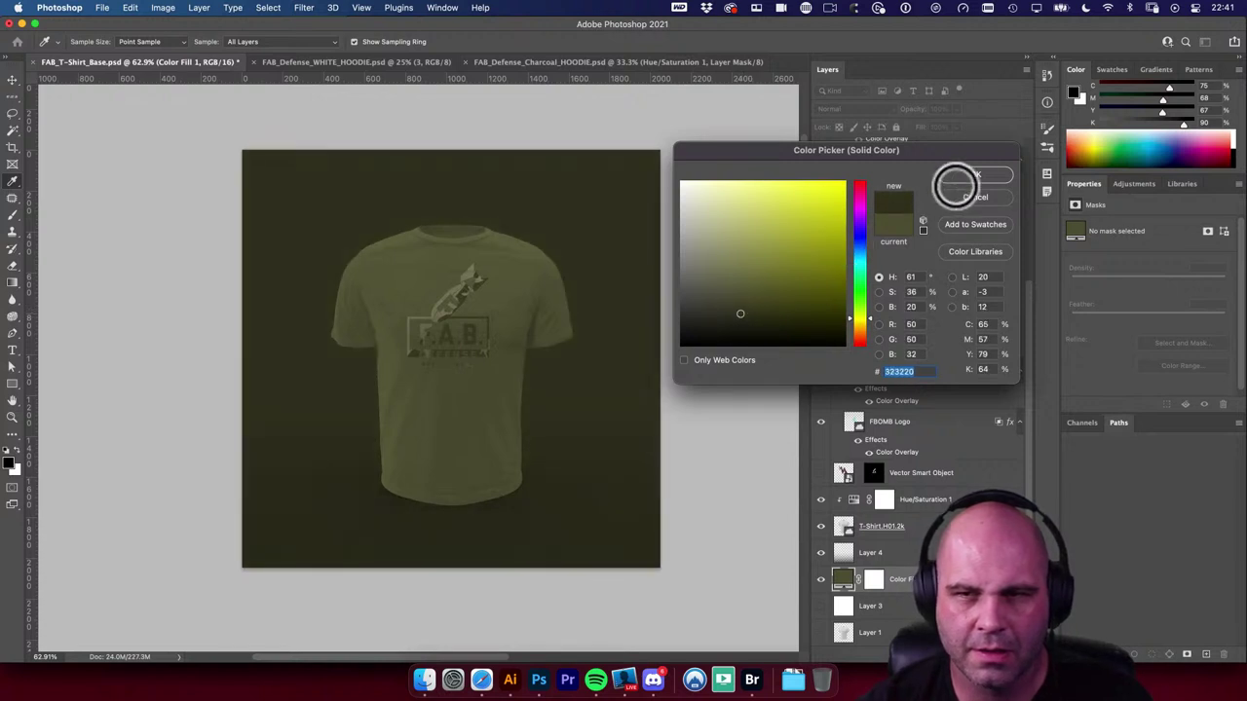
{"action": "left_click", "coordinate": [969, 175]}
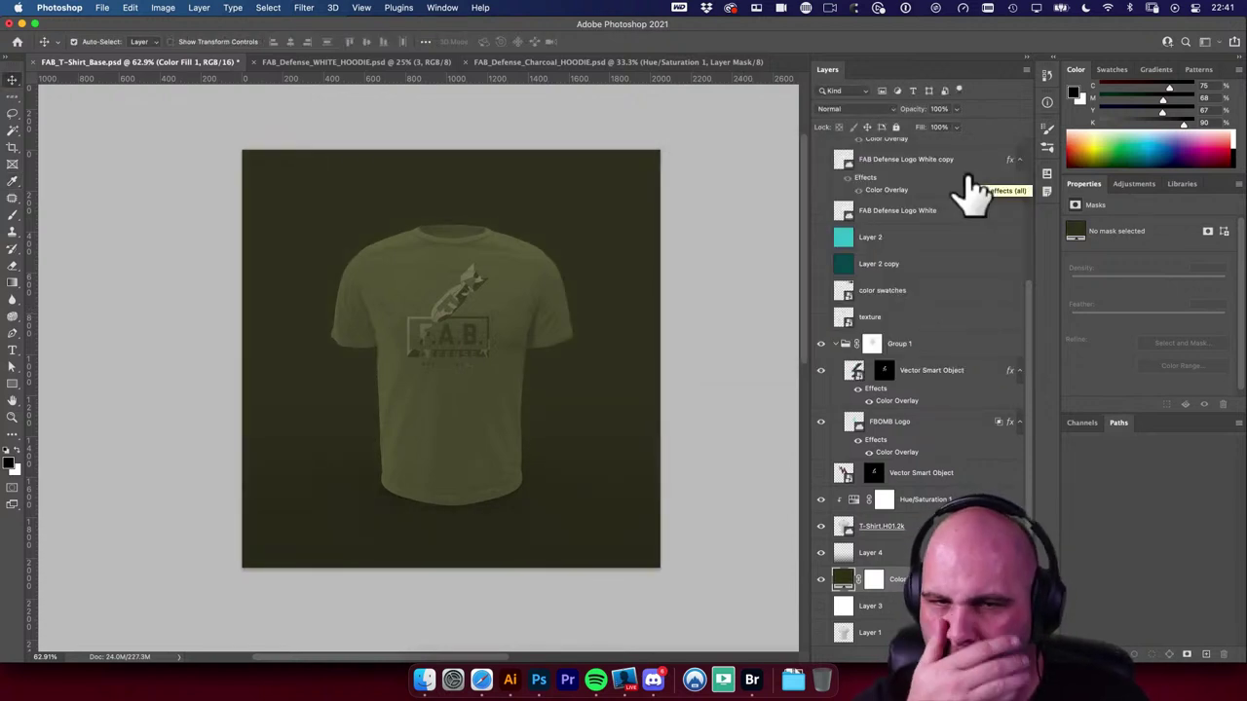
{"action": "left_click", "coordinate": [746, 250]}
{"action": "key", "text": "super+s"}
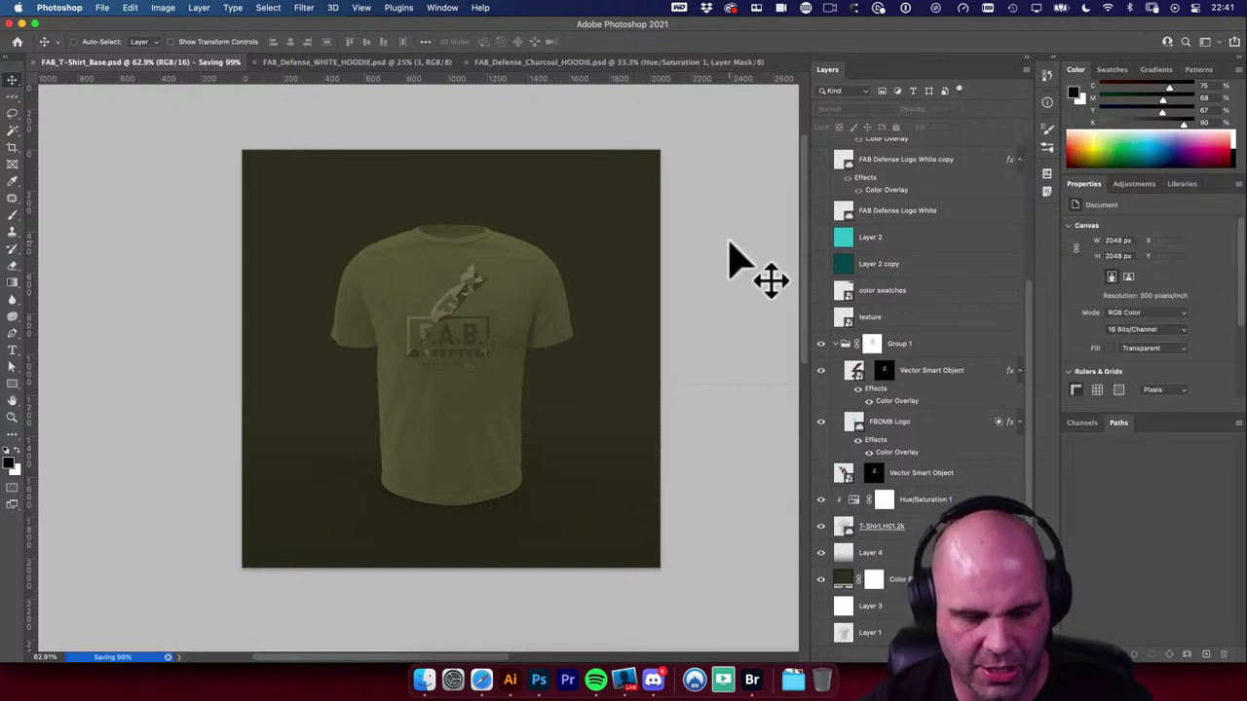
{"action": "key", "text": "super+shift+4"}
{"action": "left_click_drag", "start_coordinate": [276, 180], "coordinate": [659, 568]}
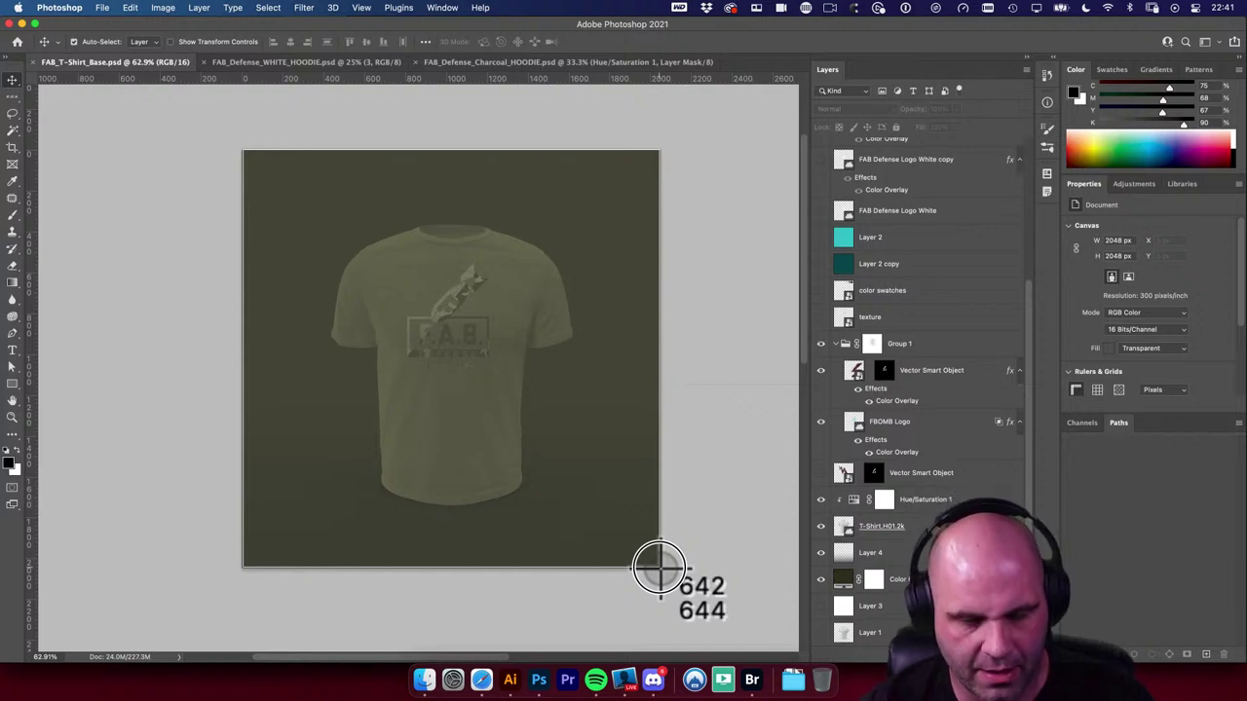
{"action": "mouse_move", "coordinate": [659, 566]}
{"action": "left_mouse_down"}
{"action": "mouse_move", "coordinate": [631, 551]}
{"action": "mouse_move", "coordinate": [658, 569]}
{"action": "left_mouse_up"}
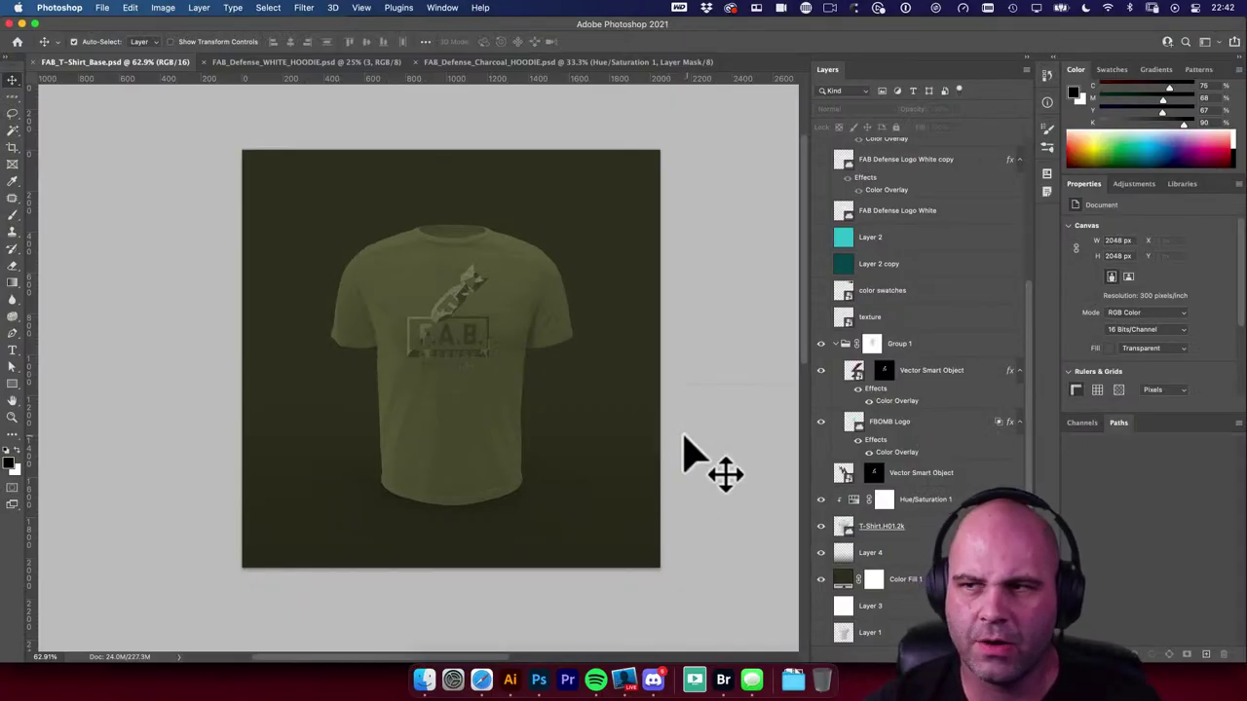
Step: Save as Photoshop PDF FAB_T-Shirt_f-bomb-camo.pdf in comps, with Preserve Photoshop Editing Capabilities unchecked
{"action": "left_click", "coordinate": [103, 7]}
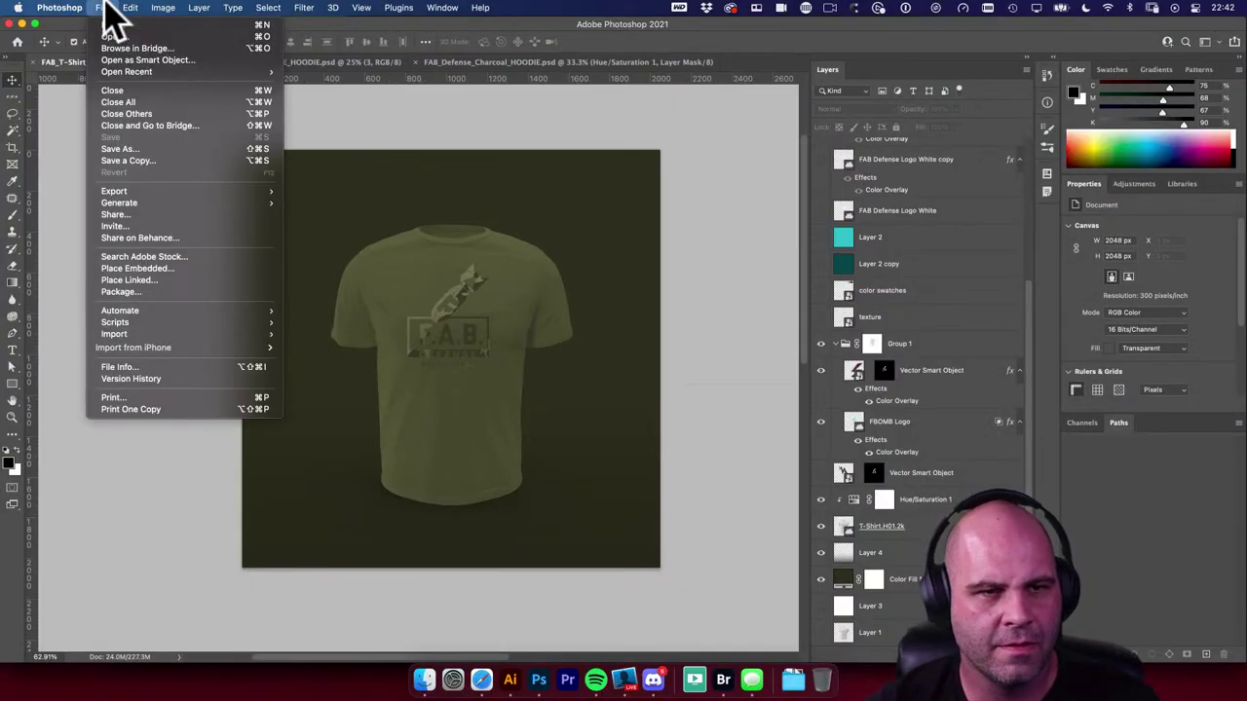
{"action": "left_click", "coordinate": [134, 156]}
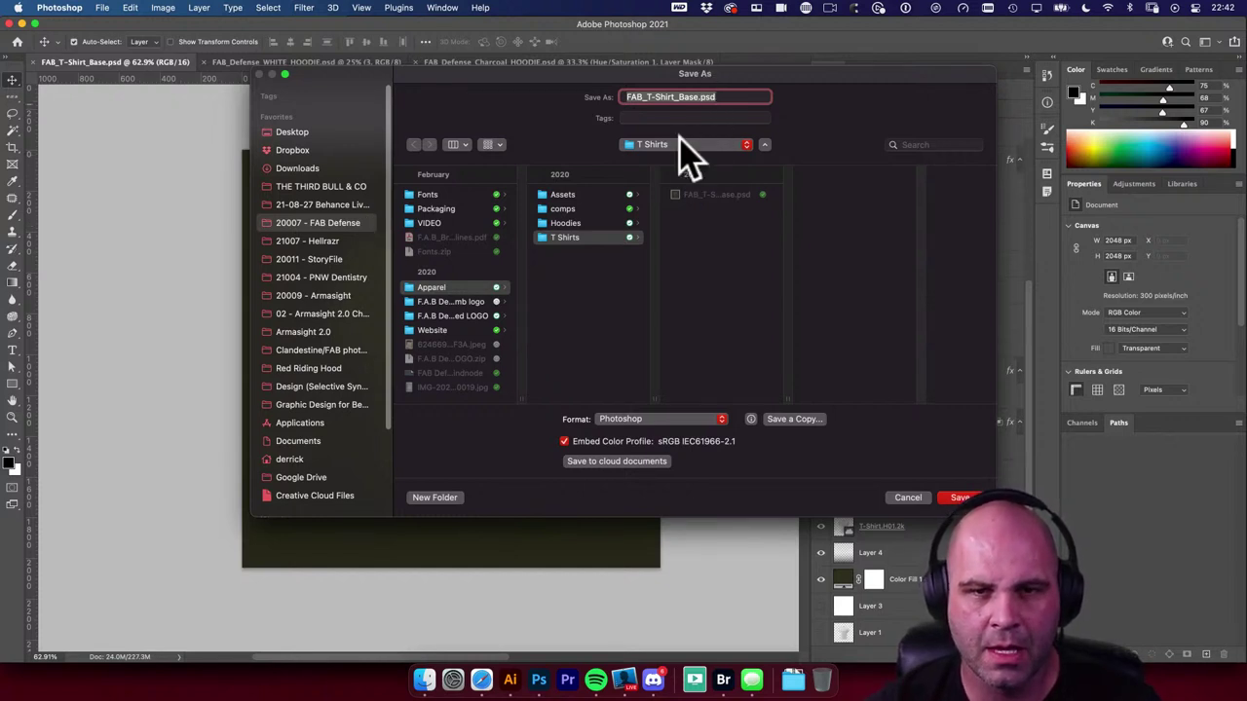
{"action": "left_click", "coordinate": [590, 209]}
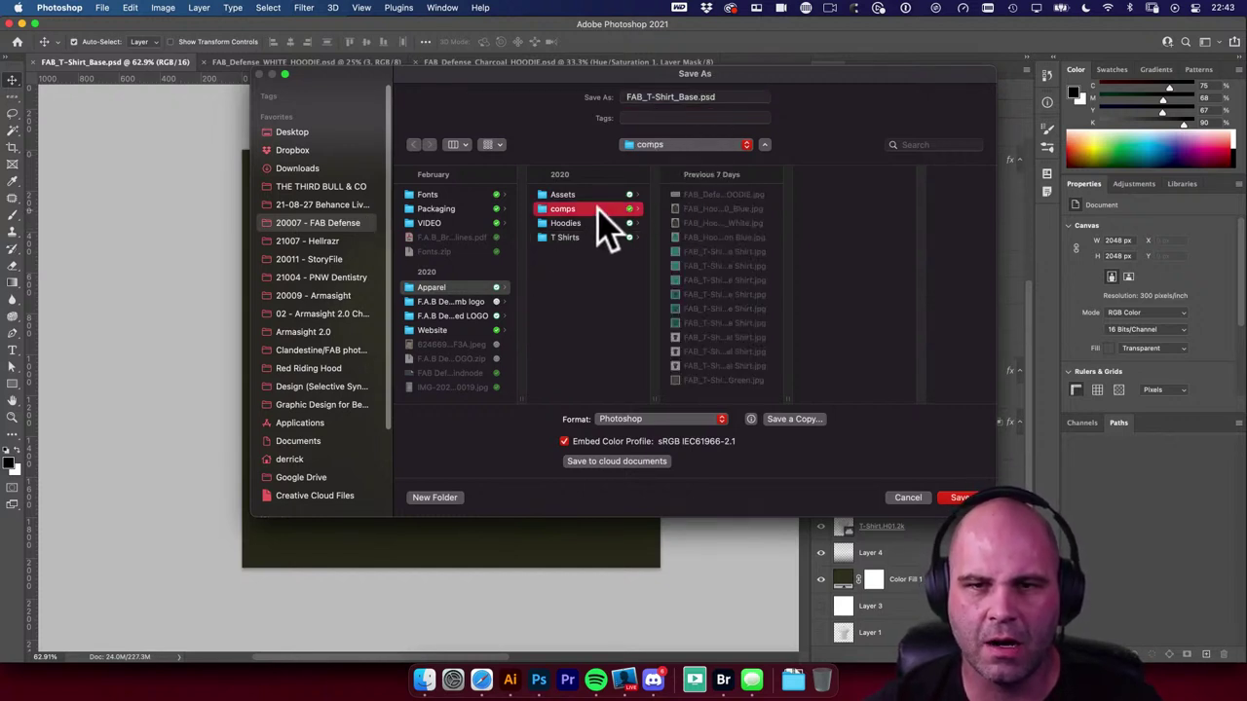
{"action": "left_click", "coordinate": [686, 97]}
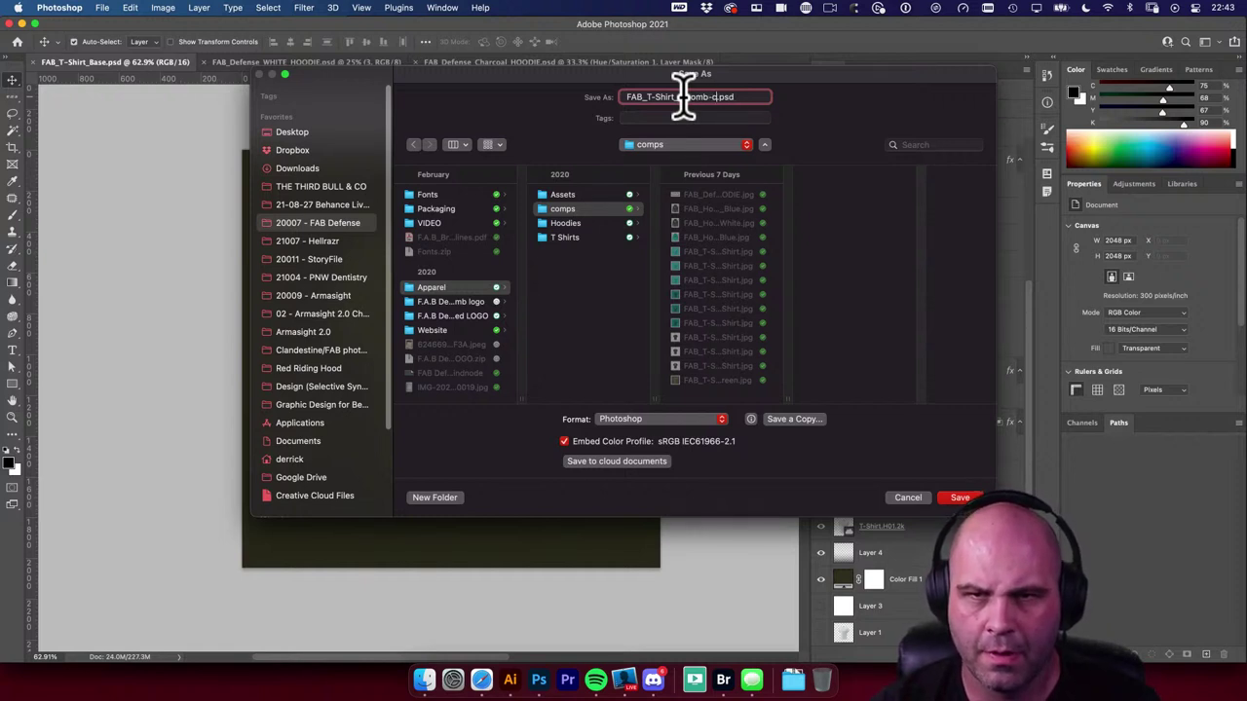
{"action": "left_click", "coordinate": [670, 419]}
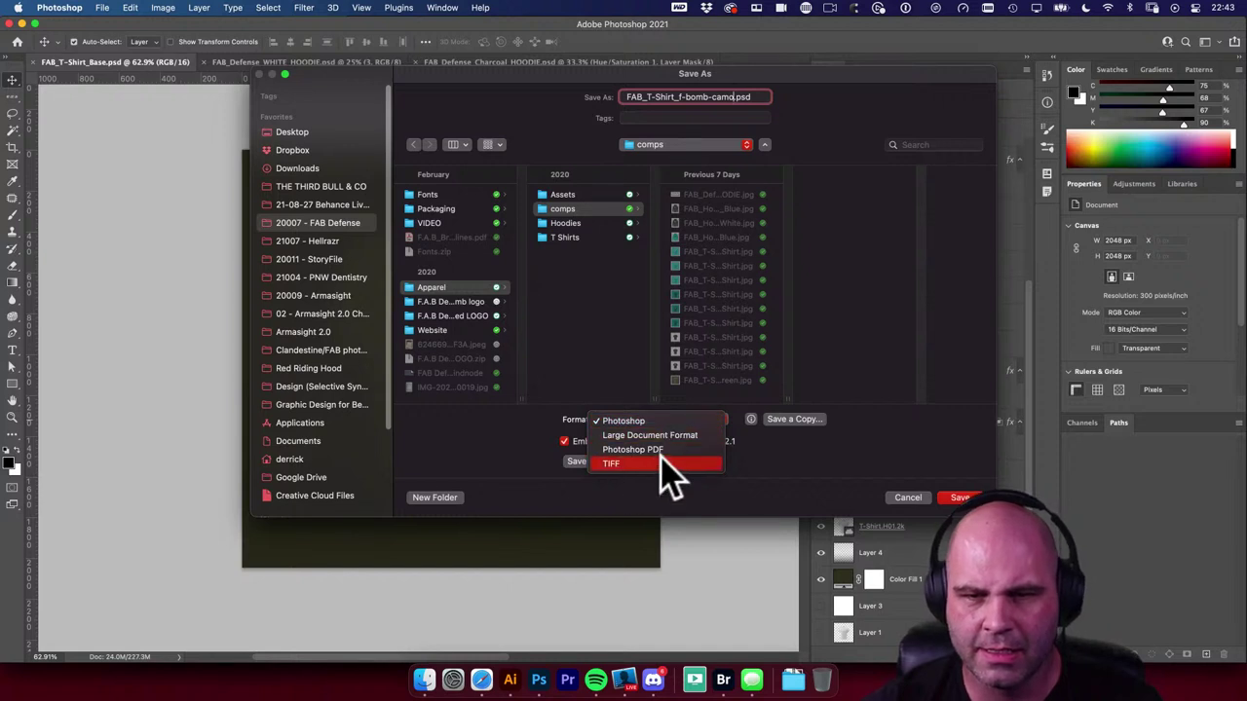
{"action": "left_click", "coordinate": [664, 451]}
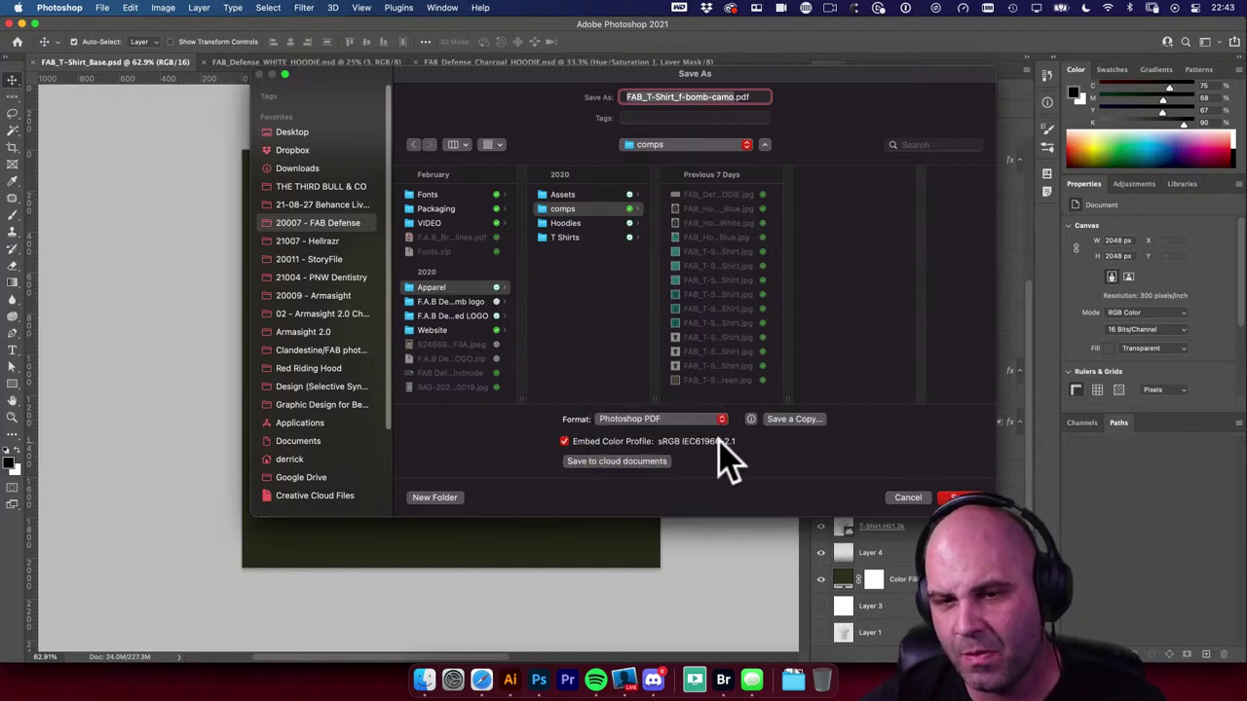
{"action": "left_click", "coordinate": [960, 498]}
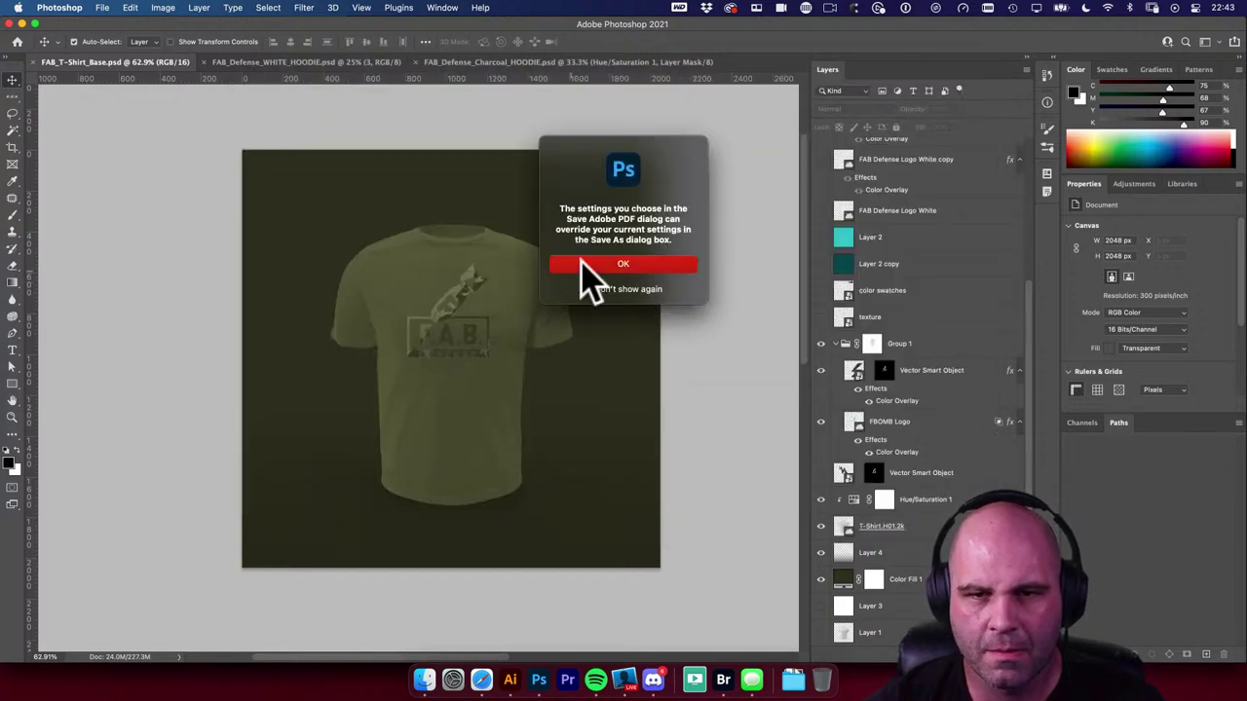
{"action": "left_click", "coordinate": [590, 265]}
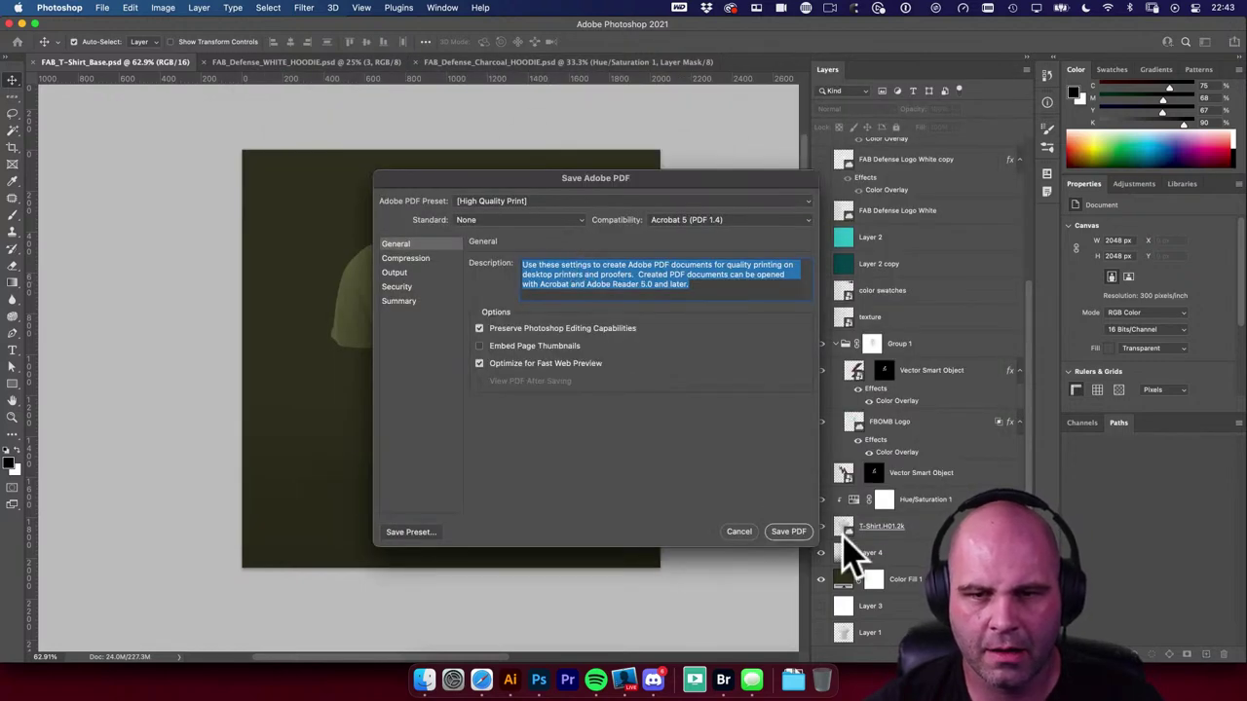
{"action": "left_click", "coordinate": [609, 329]}
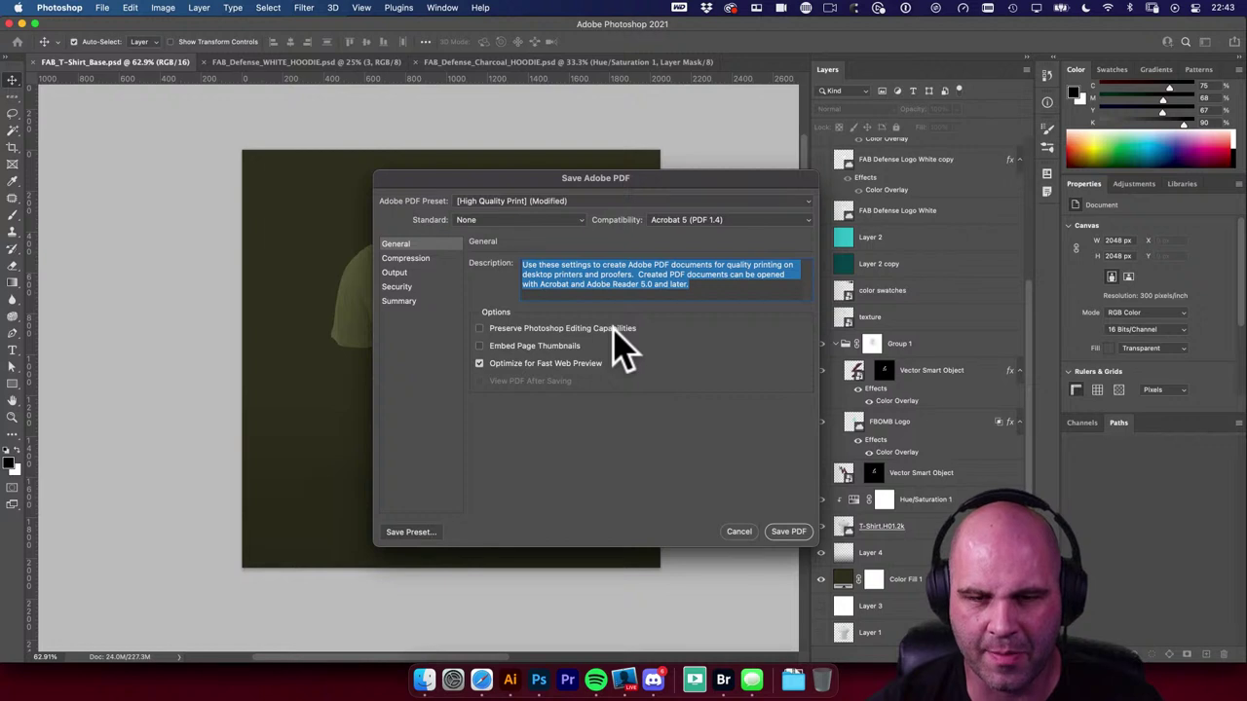
{"action": "left_click", "coordinate": [788, 532]}
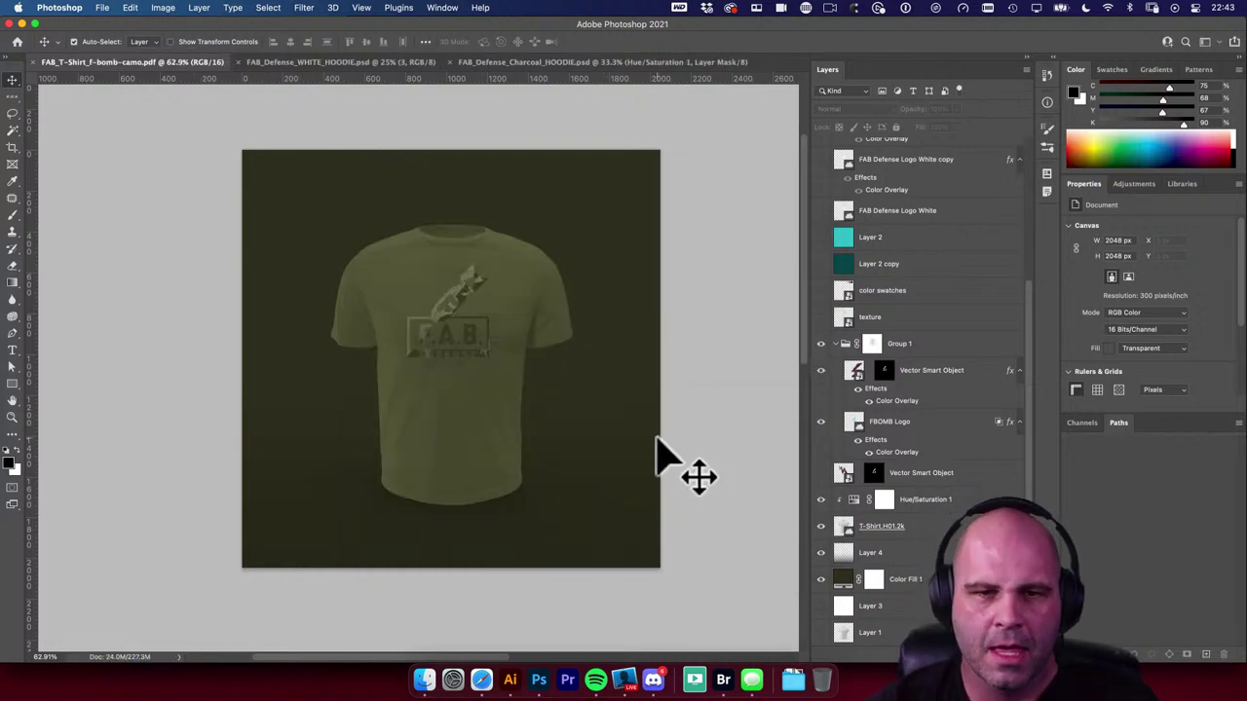
Step: Export the mockup as a 2048 px JPG into 20007 - FAB Defense > Apparel > comps
{"action": "left_click", "coordinate": [105, 9]}
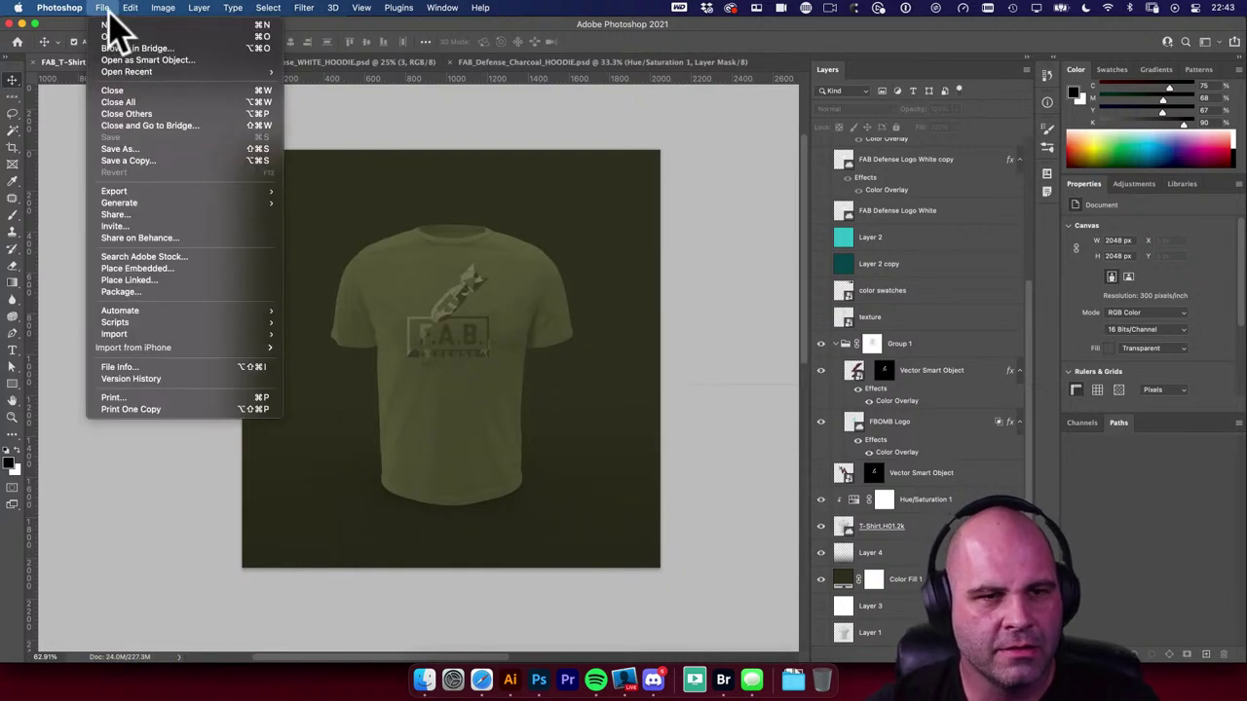
{"action": "mouse_move", "coordinate": [136, 193]}
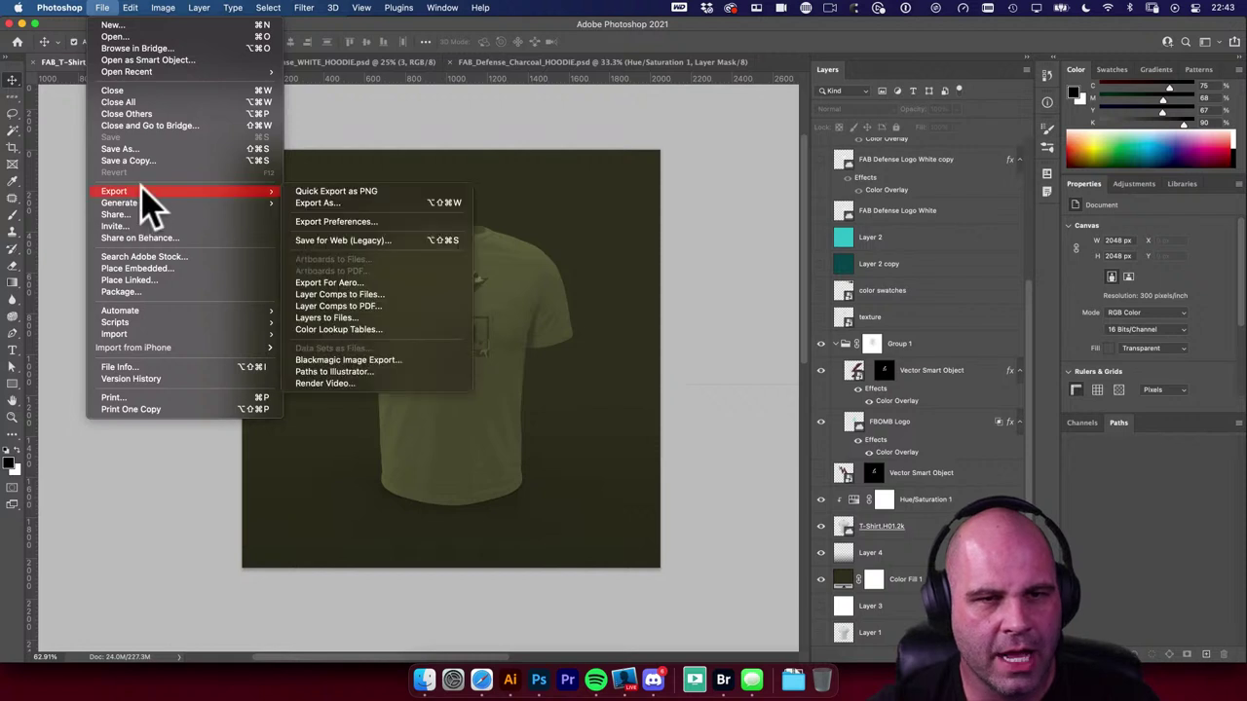
{"action": "left_click", "coordinate": [357, 207]}
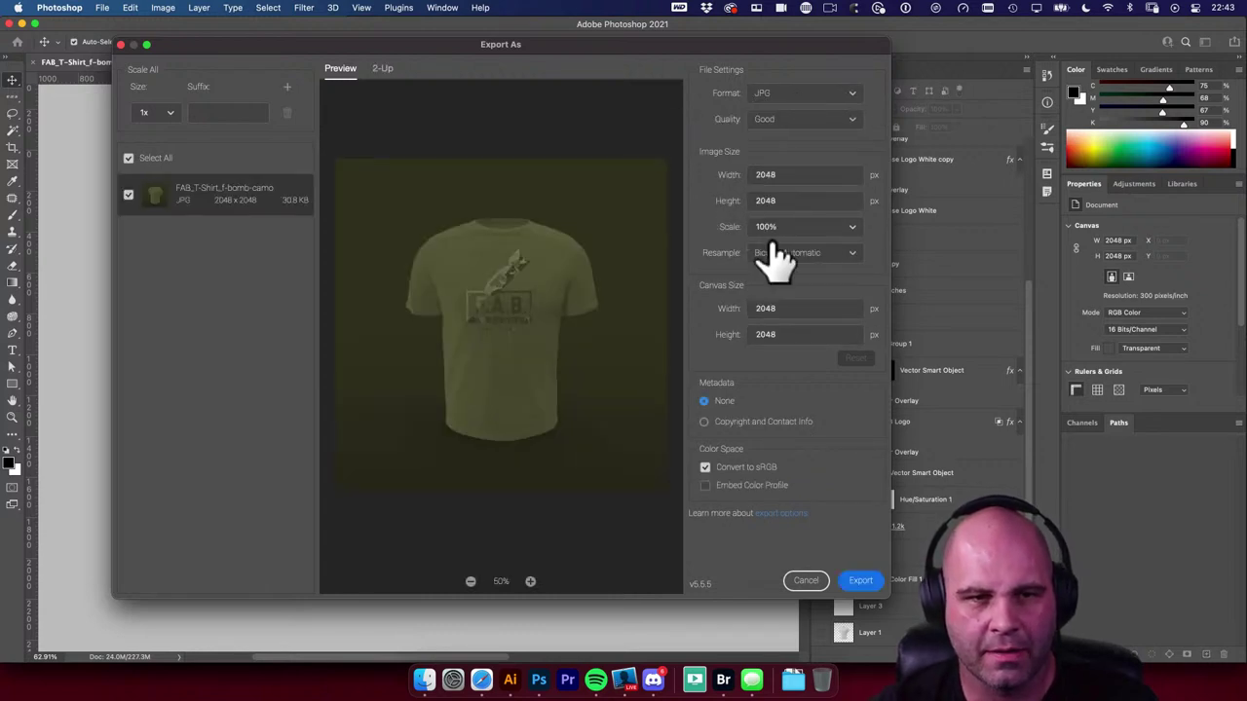
{"action": "left_click", "coordinate": [861, 582]}
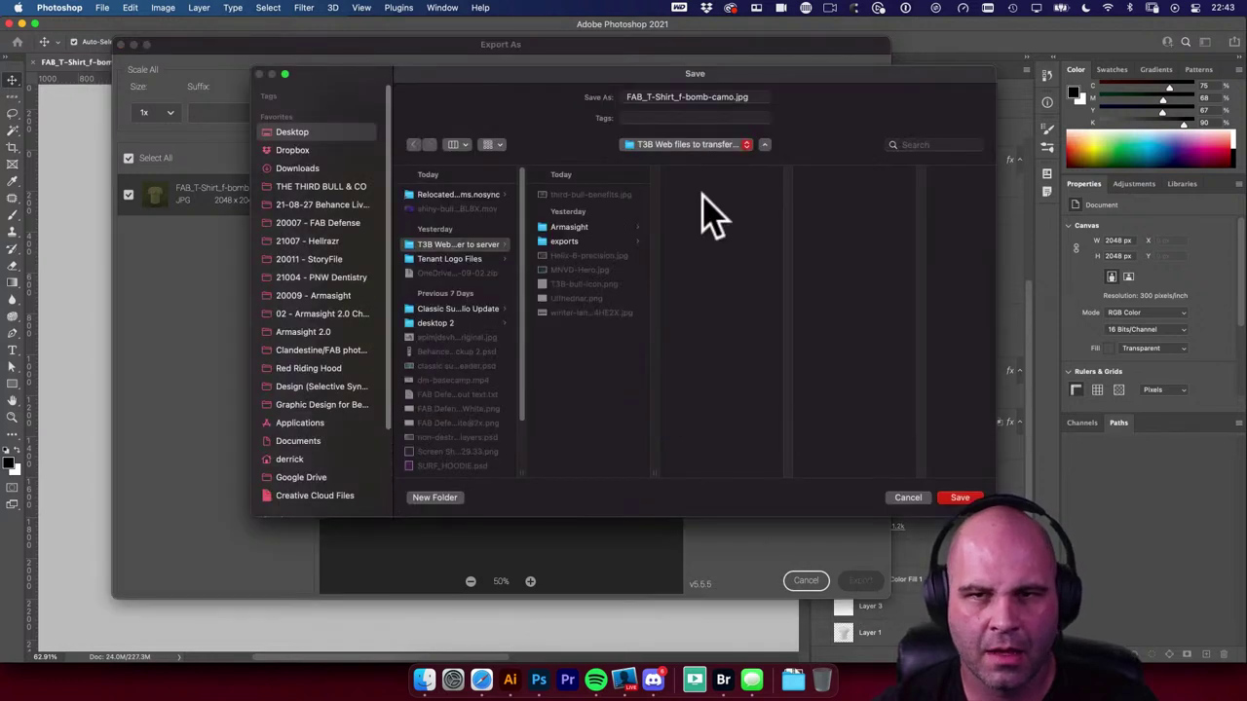
{"action": "left_click", "coordinate": [339, 223]}
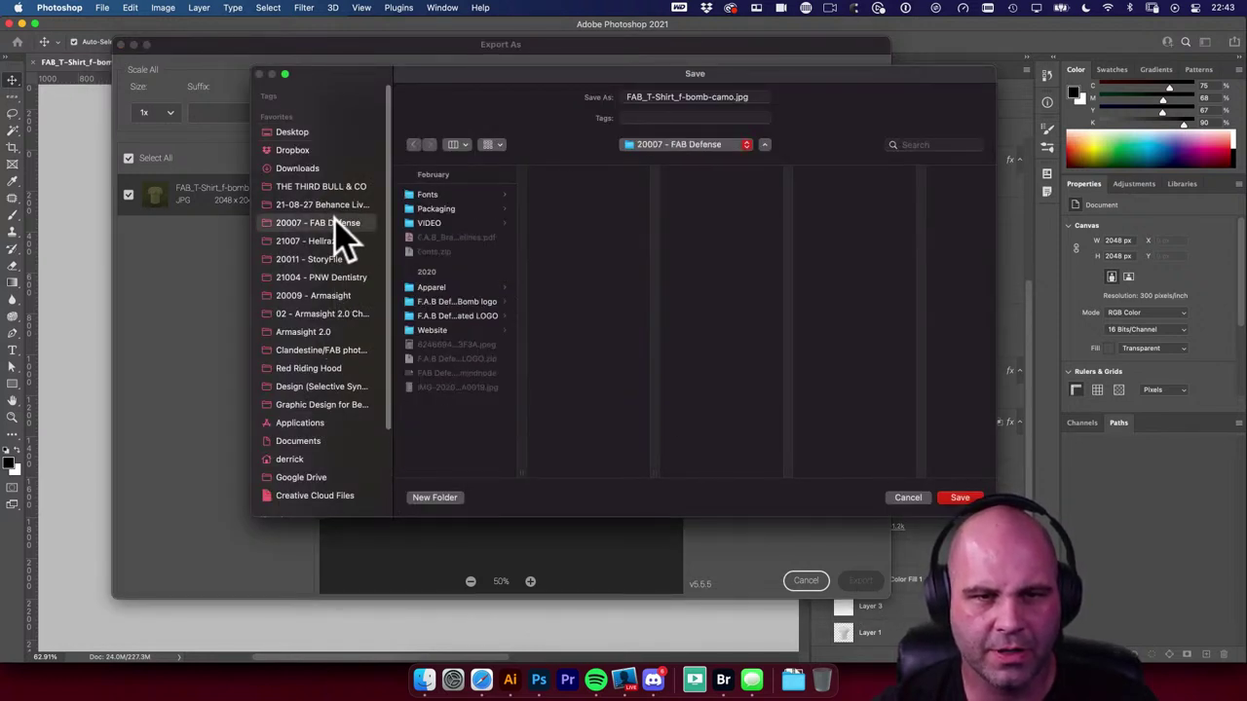
{"action": "left_click", "coordinate": [454, 288]}
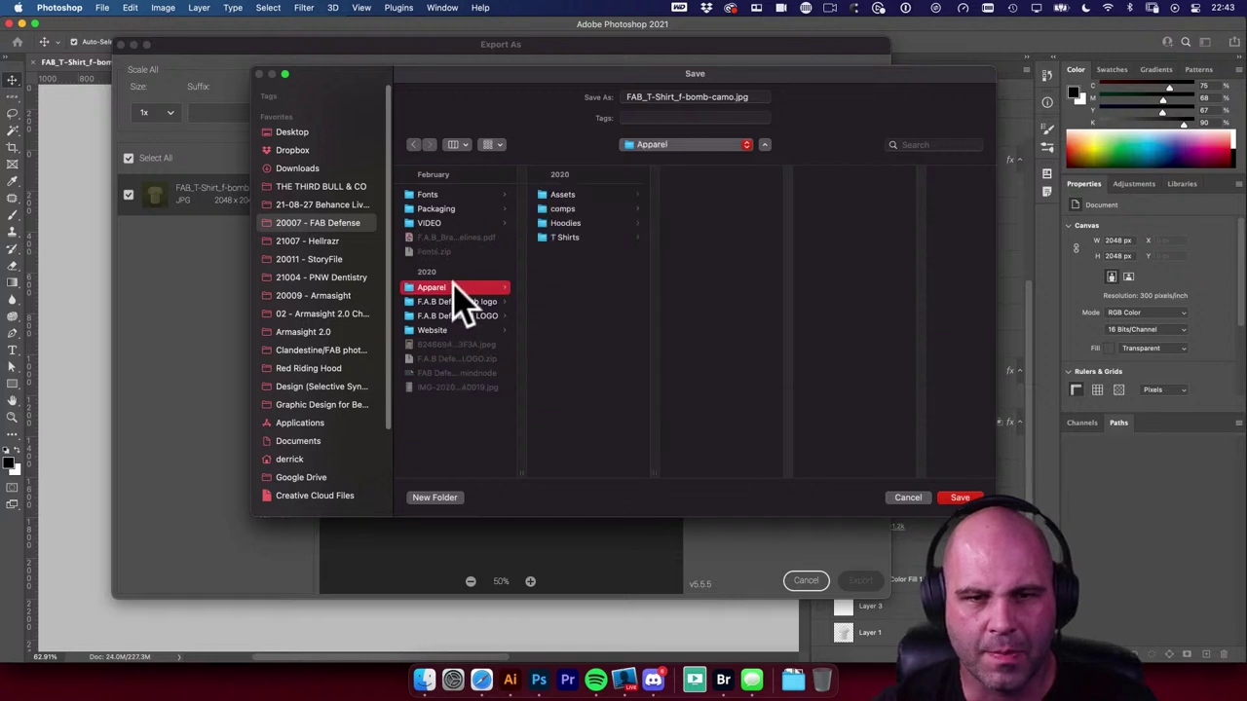
{"action": "left_click", "coordinate": [598, 209]}
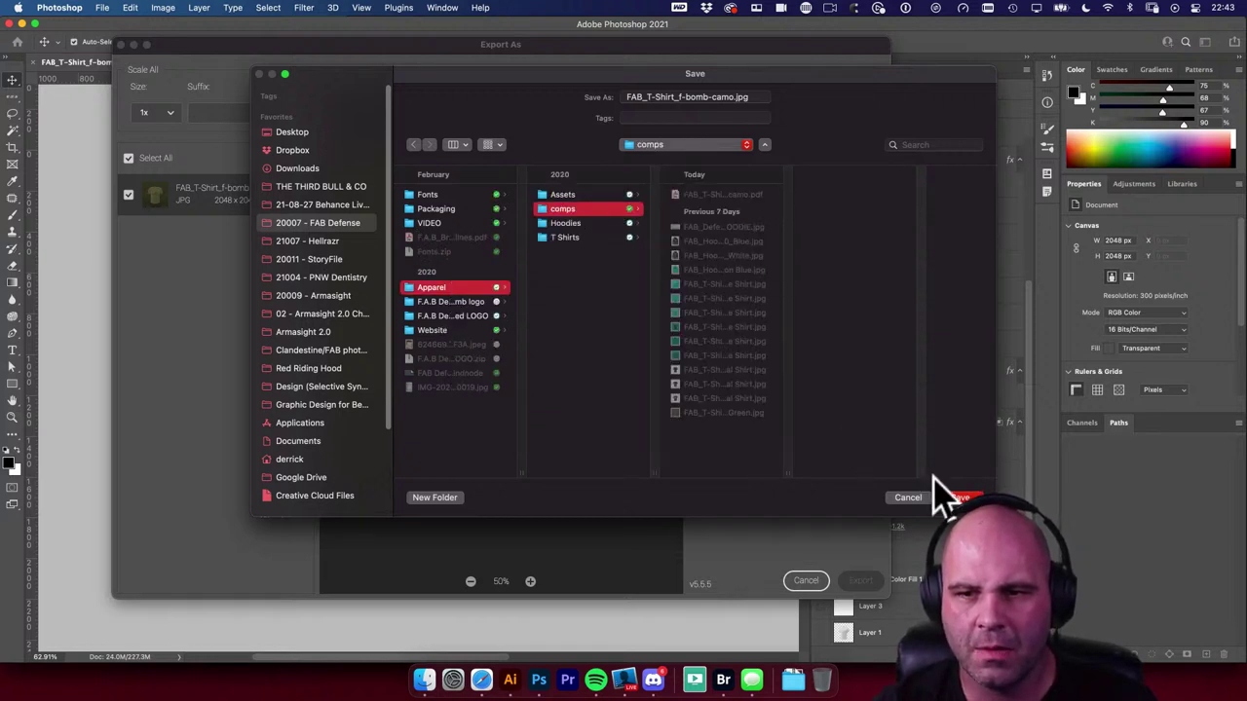
{"action": "left_click", "coordinate": [959, 497]}
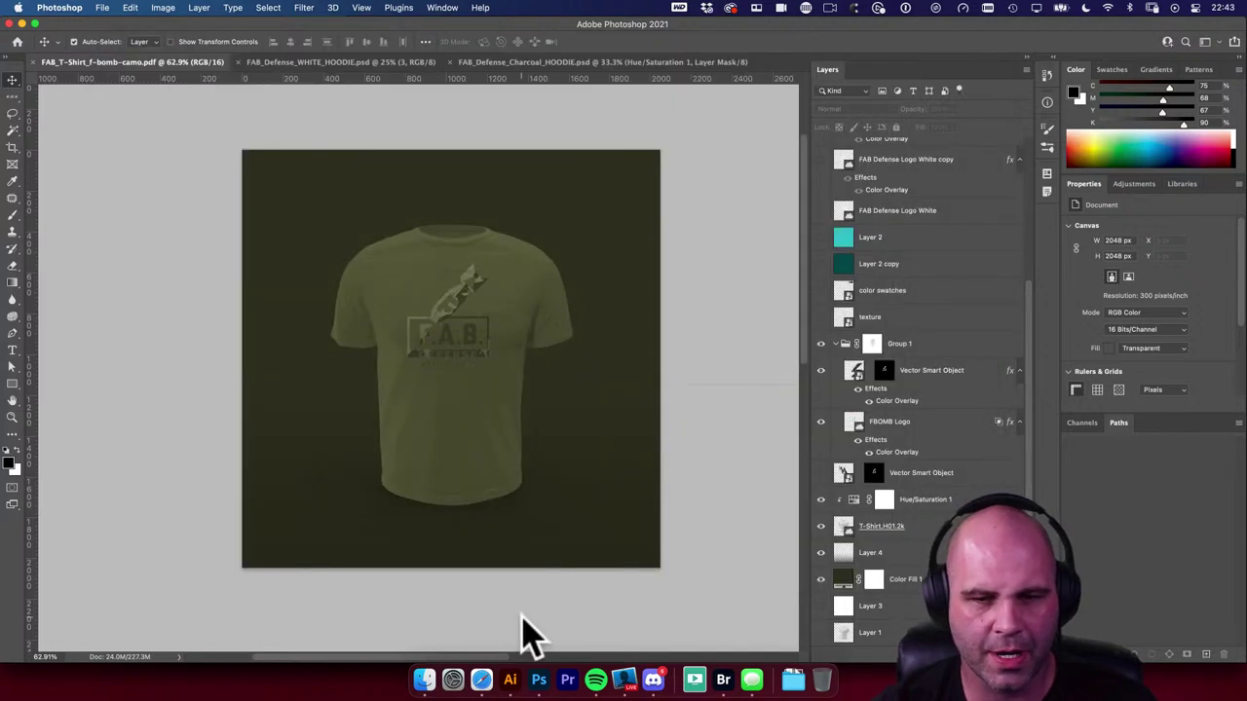
{"action": "left_click", "coordinate": [424, 679]}
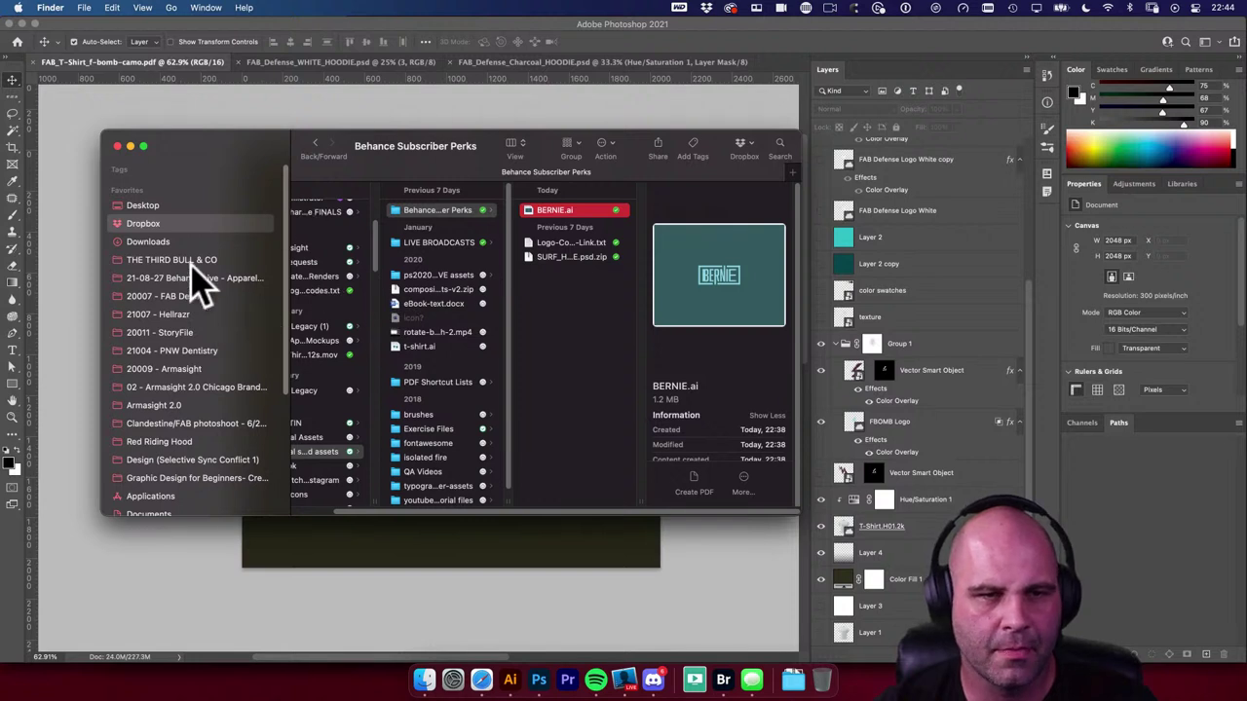
Step: Browse to 20007 - FAB Defense > Apparel > comps and Quick Look FAB_T-Shirt_f-bomb-camo.jpg
{"action": "left_click", "coordinate": [199, 369]}
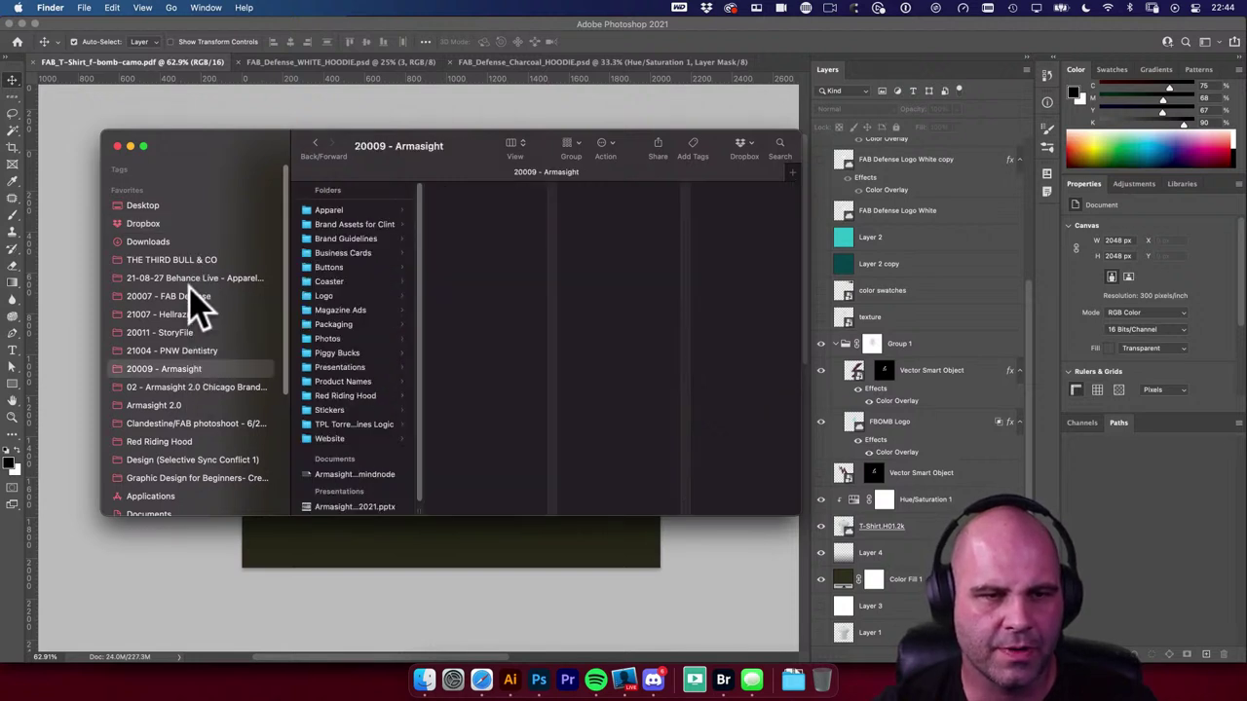
{"action": "left_click", "coordinate": [193, 297]}
{"action": "left_click", "coordinate": [350, 193]}
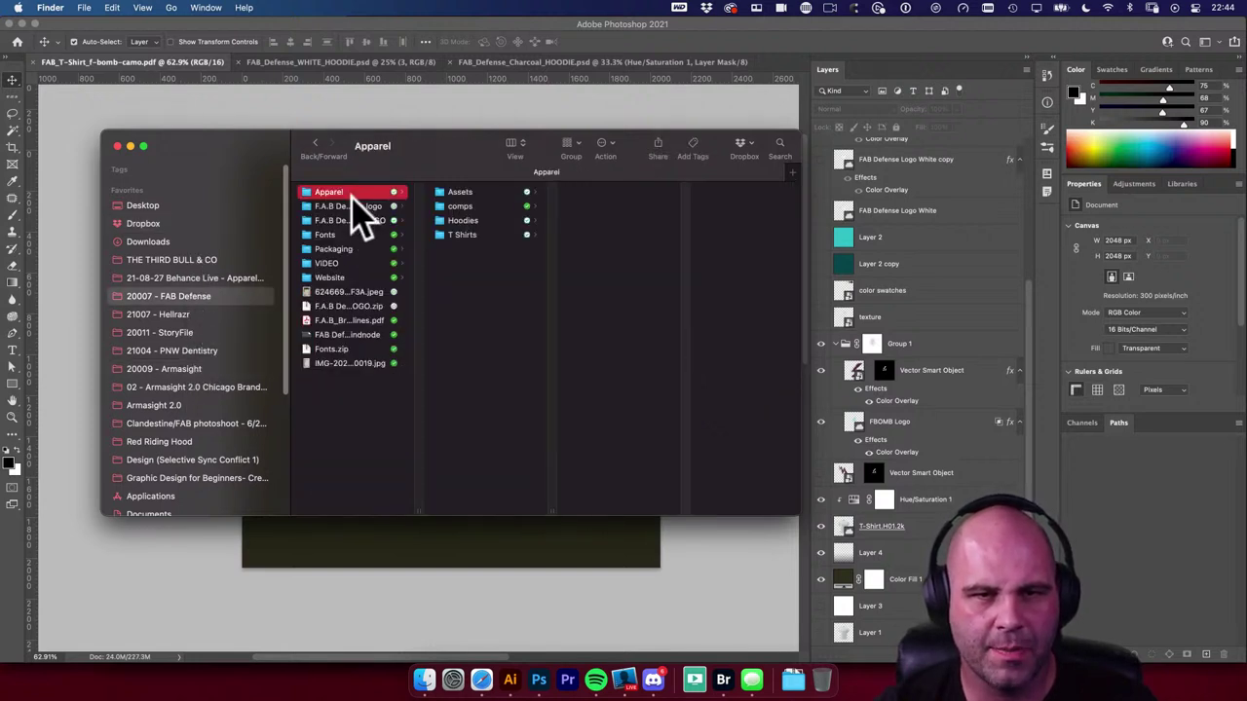
{"action": "left_click", "coordinate": [460, 206]}
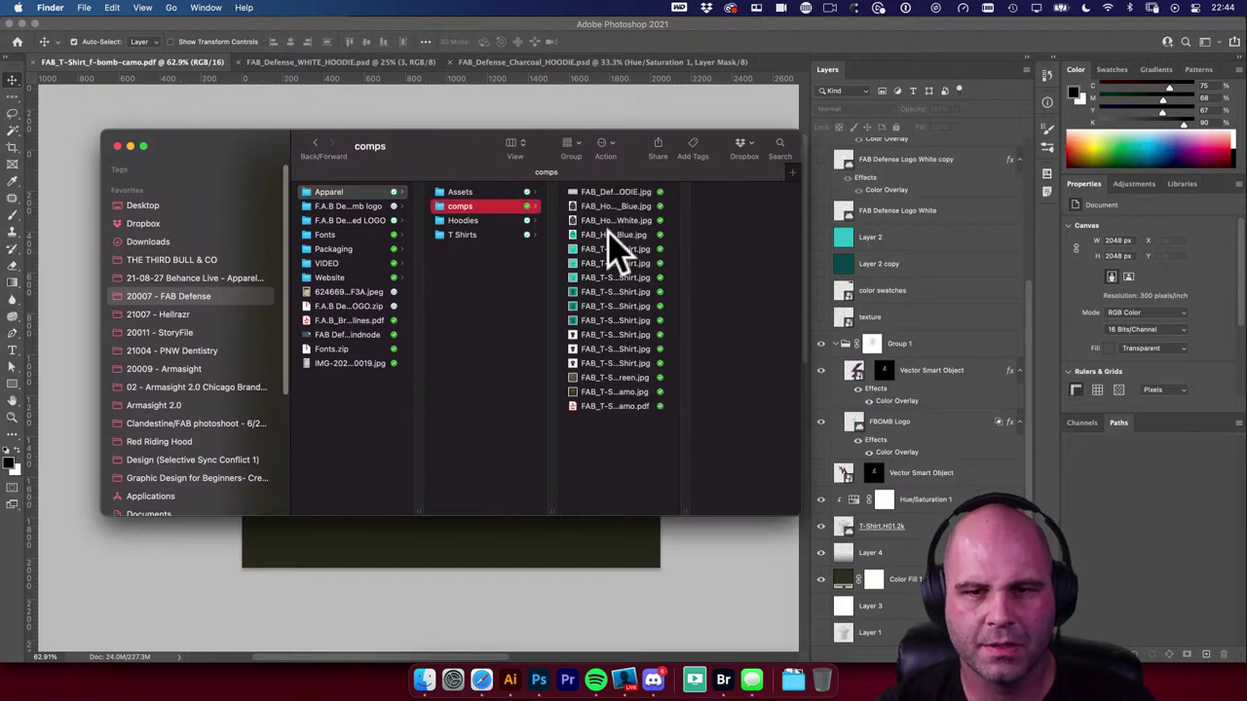
{"action": "left_click", "coordinate": [631, 378]}
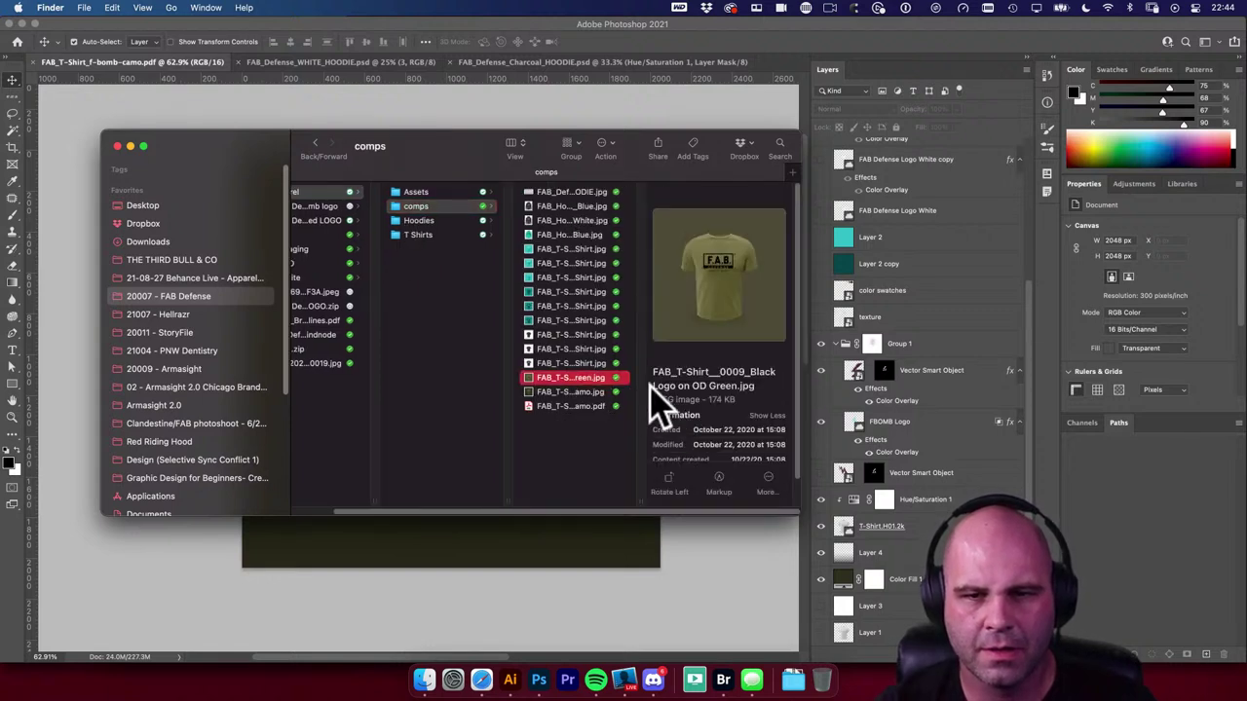
{"action": "left_click", "coordinate": [596, 392]}
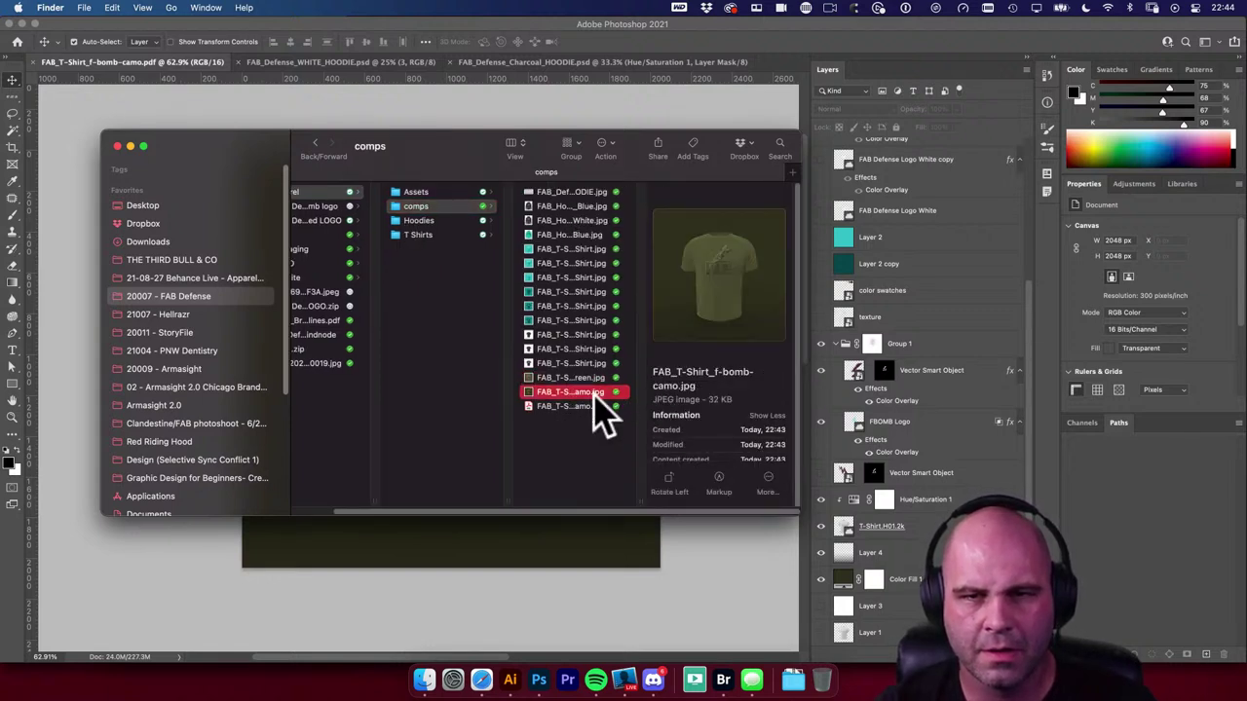
{"action": "key", "text": "space"}
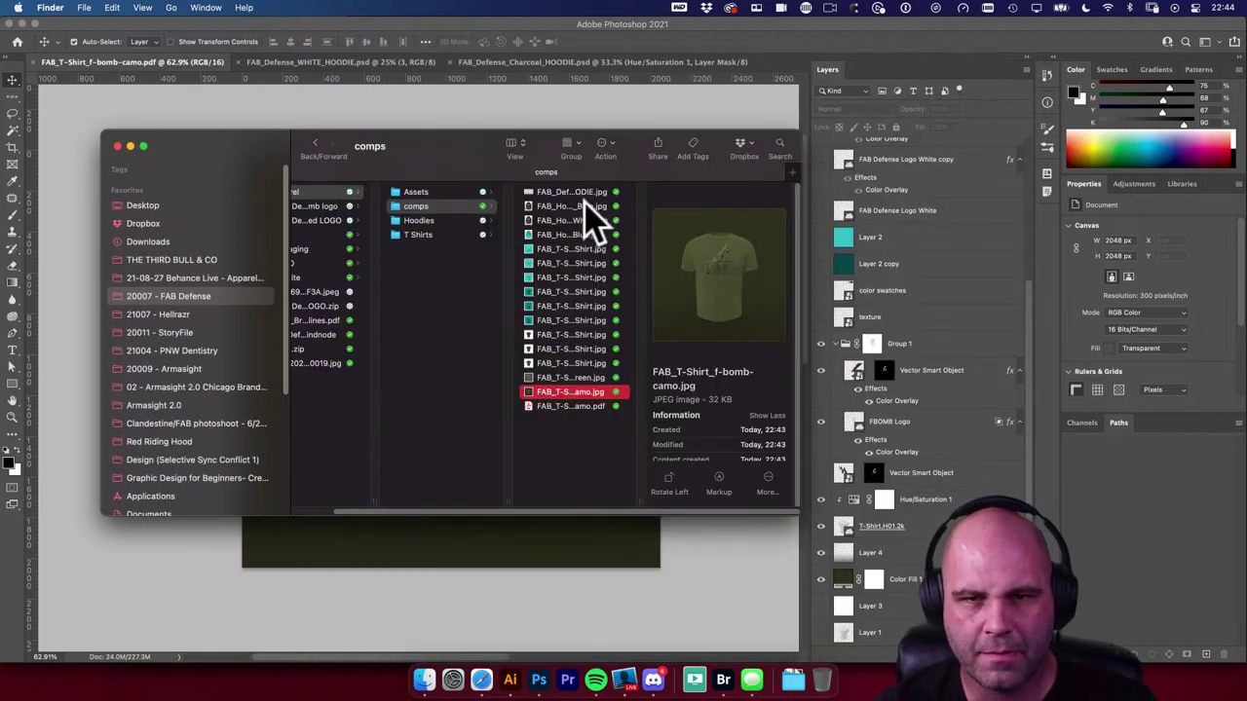
Step: Review FAB_T-Shirt_f-bomb-camo.pdf in Acrobat, close it, and move the Finder window aside
{"action": "double_click", "coordinate": [585, 406]}
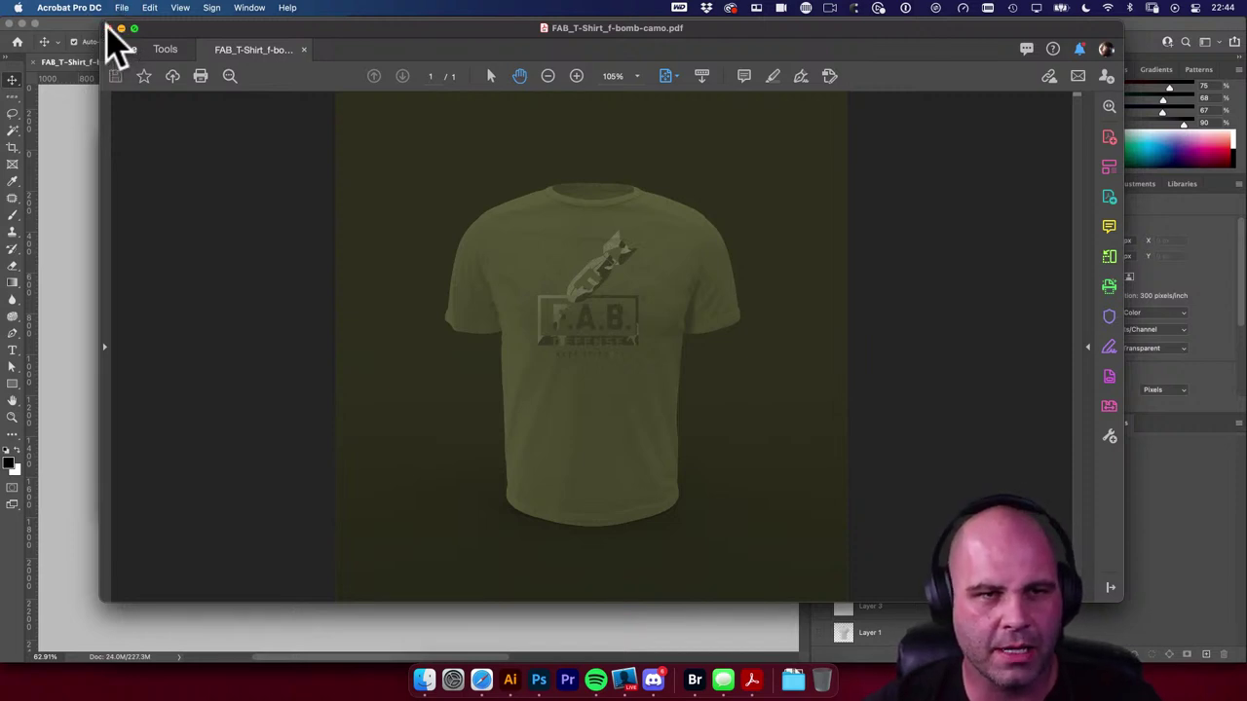
{"action": "left_click", "coordinate": [108, 28]}
{"action": "left_click_drag", "start_coordinate": [226, 136], "coordinate": [195, 182]}
Step: Hide Finder and pan and zoom the Photoshop view to about 79.7% on the T-shirt mockup
{"action": "key", "text": "super+h"}
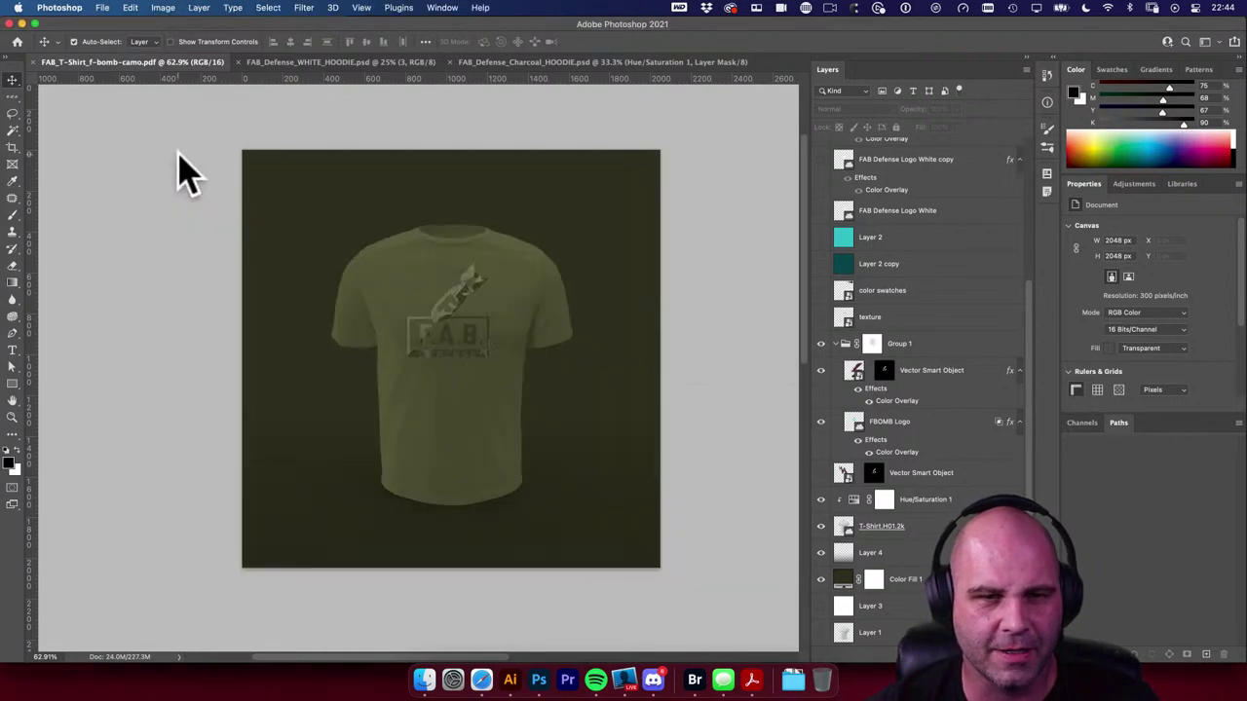
{"action": "left_click_drag", "start_coordinate": [497, 234], "coordinate": [445, 298]}
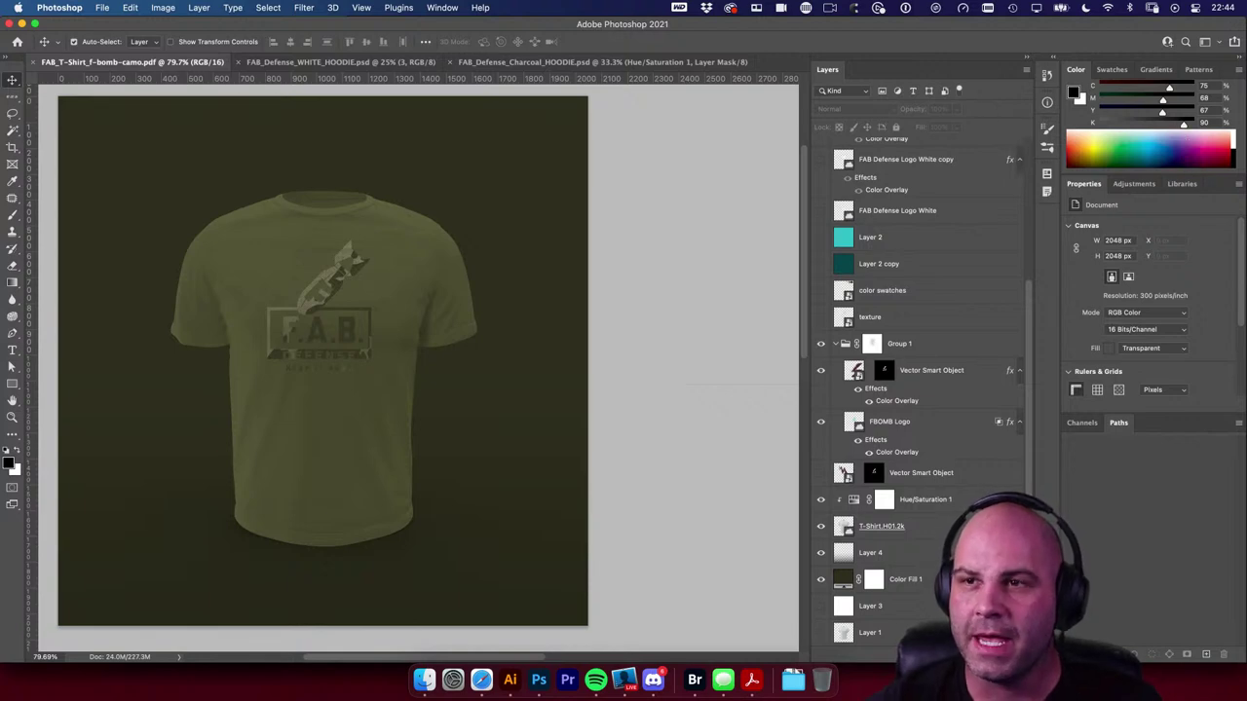
{"action": "left_click", "coordinate": [481, 680]}
Step: Skim the Graphic Design Bootcamp homepage in a new Safari tab, then return to the olive T-shirt mockup in Photoshop
{"action": "key", "text": "super+t"}
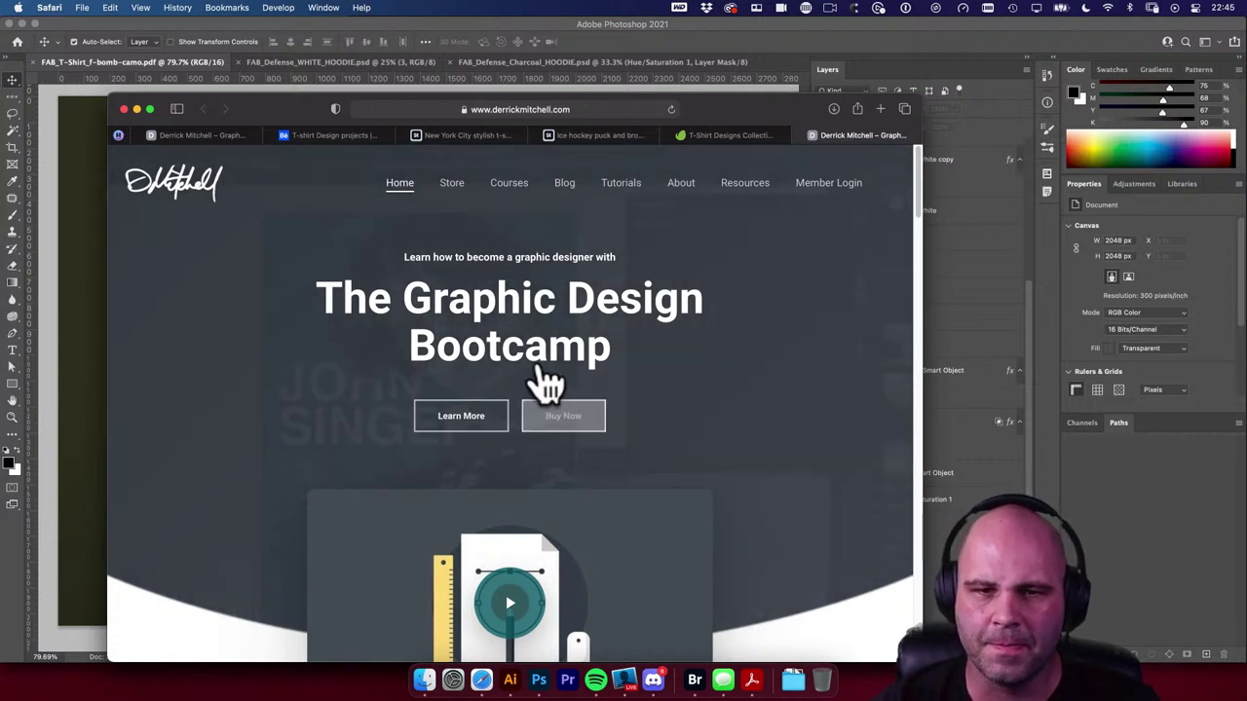
{"action": "scroll", "coordinate": [569, 419], "scroll_direction": "down", "scroll_amount": 2}
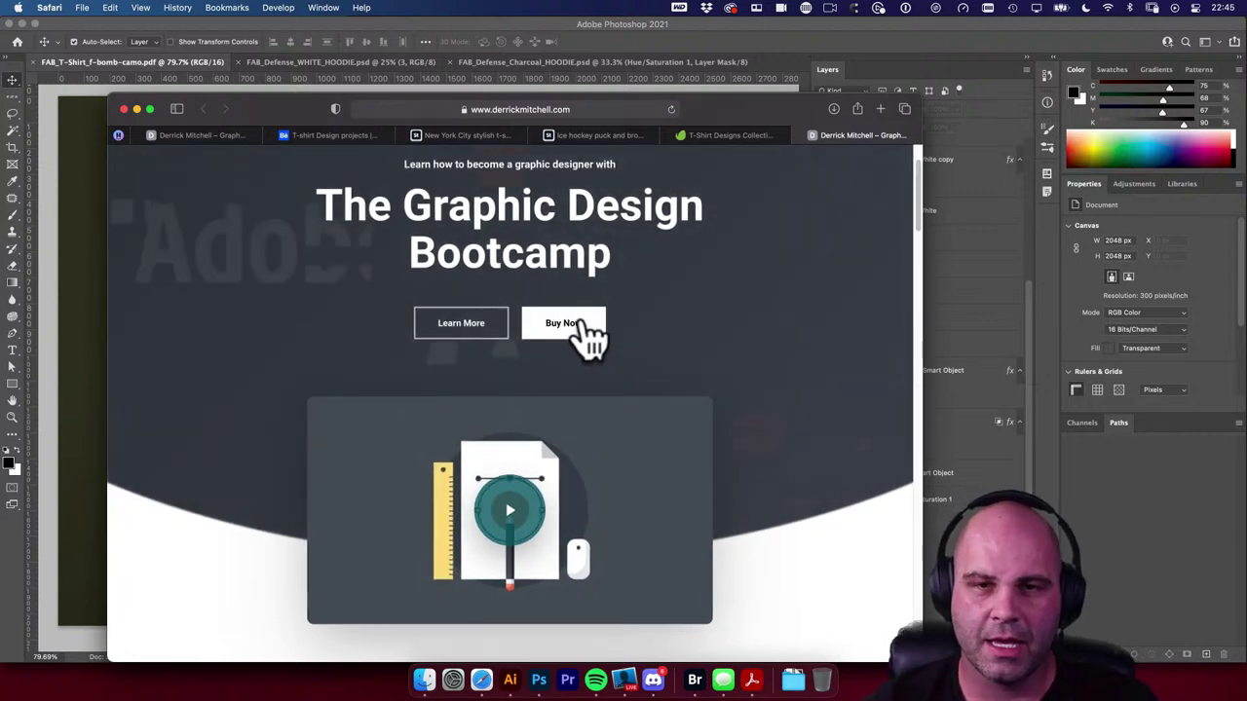
{"action": "scroll", "coordinate": [588, 334], "scroll_direction": "down", "scroll_amount": 1}
{"action": "scroll", "coordinate": [587, 334], "scroll_direction": "up", "scroll_amount": 3}
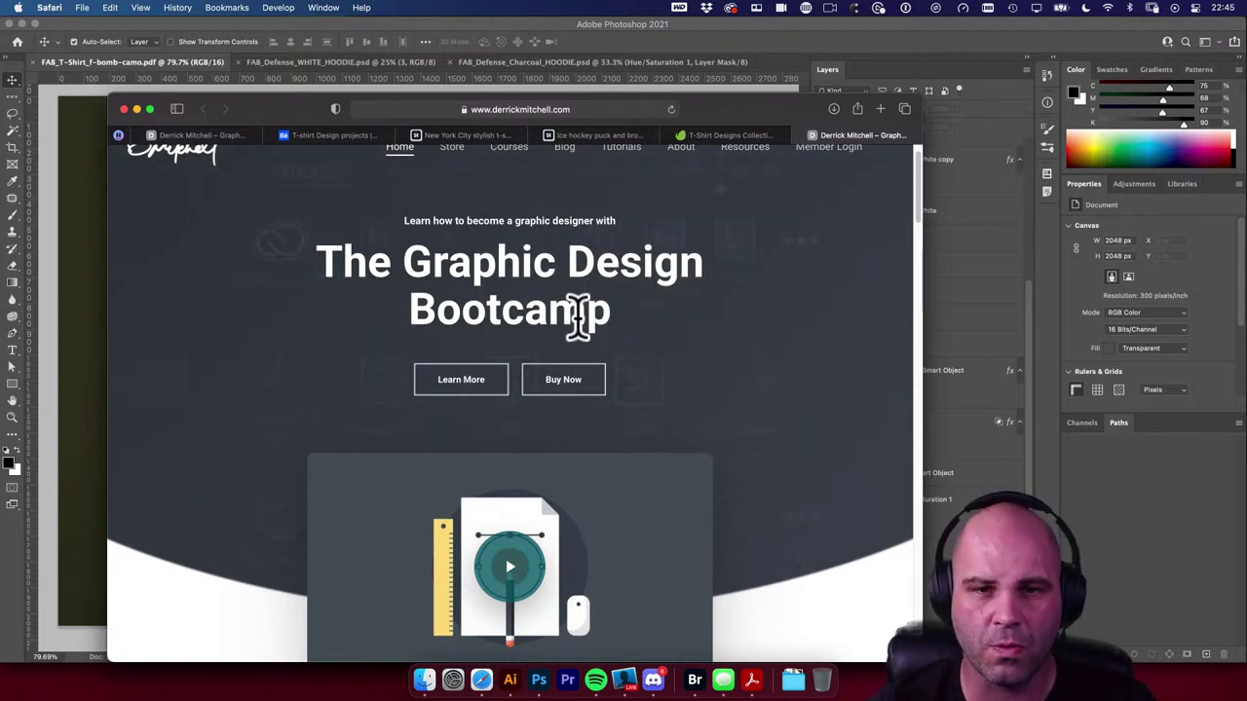
{"action": "left_click", "coordinate": [99, 167]}
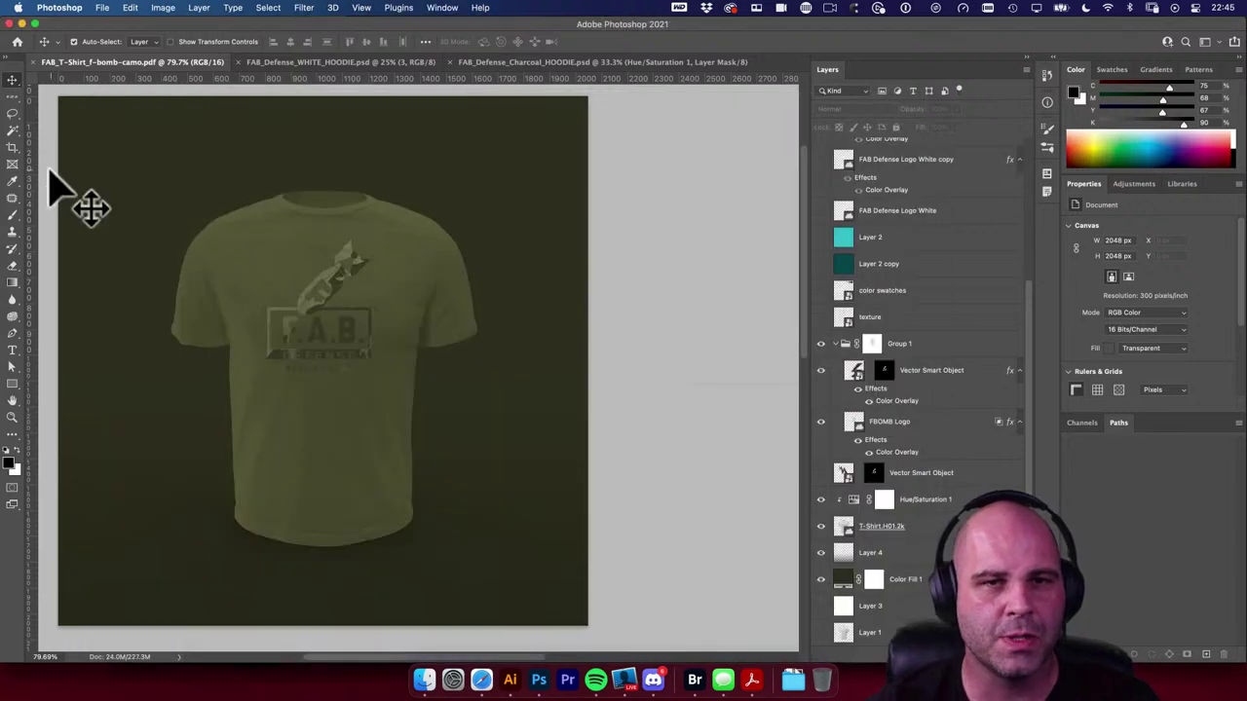
Step: Back in Illustrator, open the Learn panel from the Window menu and move it to the upper left
{"action": "left_click", "coordinate": [510, 680]}
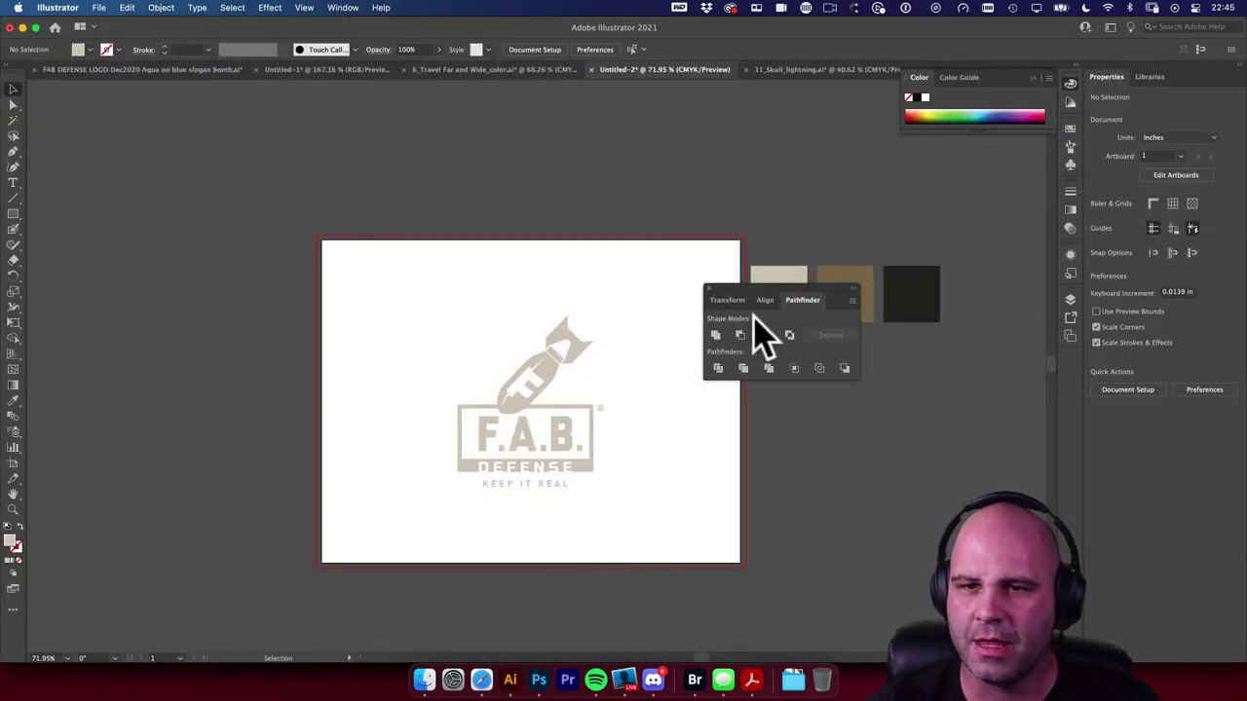
{"action": "left_click", "coordinate": [349, 6]}
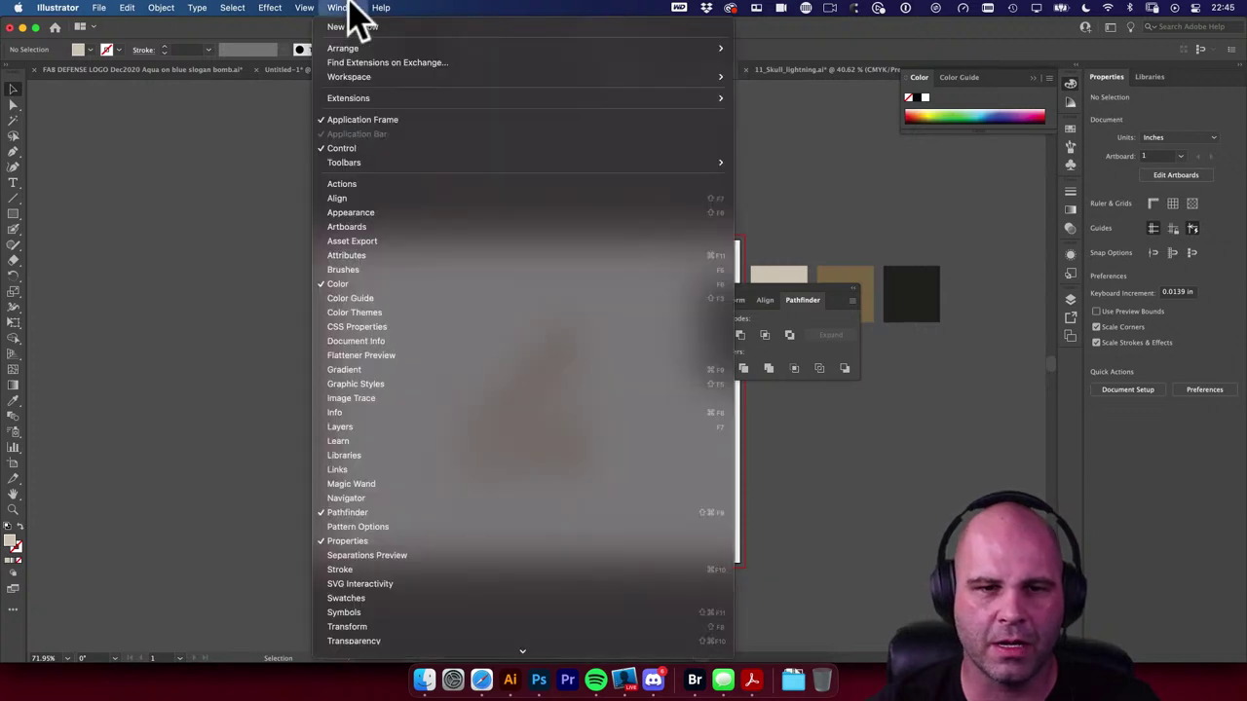
{"action": "left_click", "coordinate": [341, 441]}
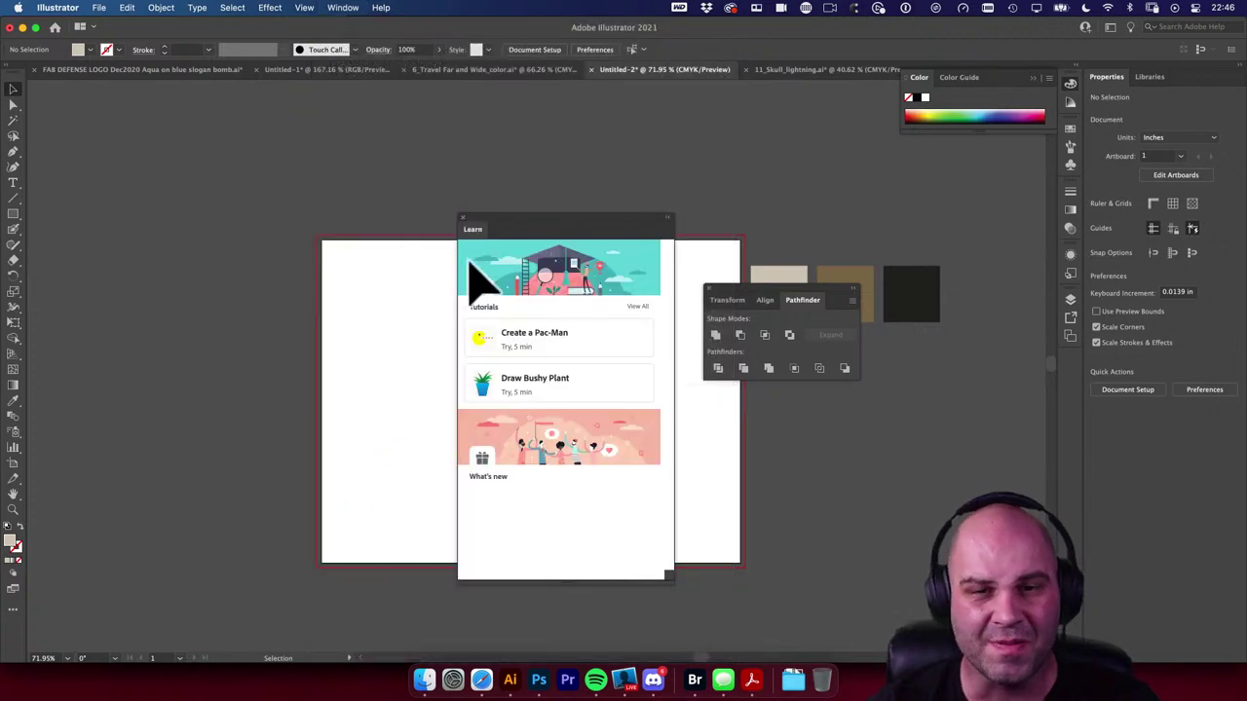
{"action": "left_click_drag", "start_coordinate": [518, 219], "coordinate": [137, 102]}
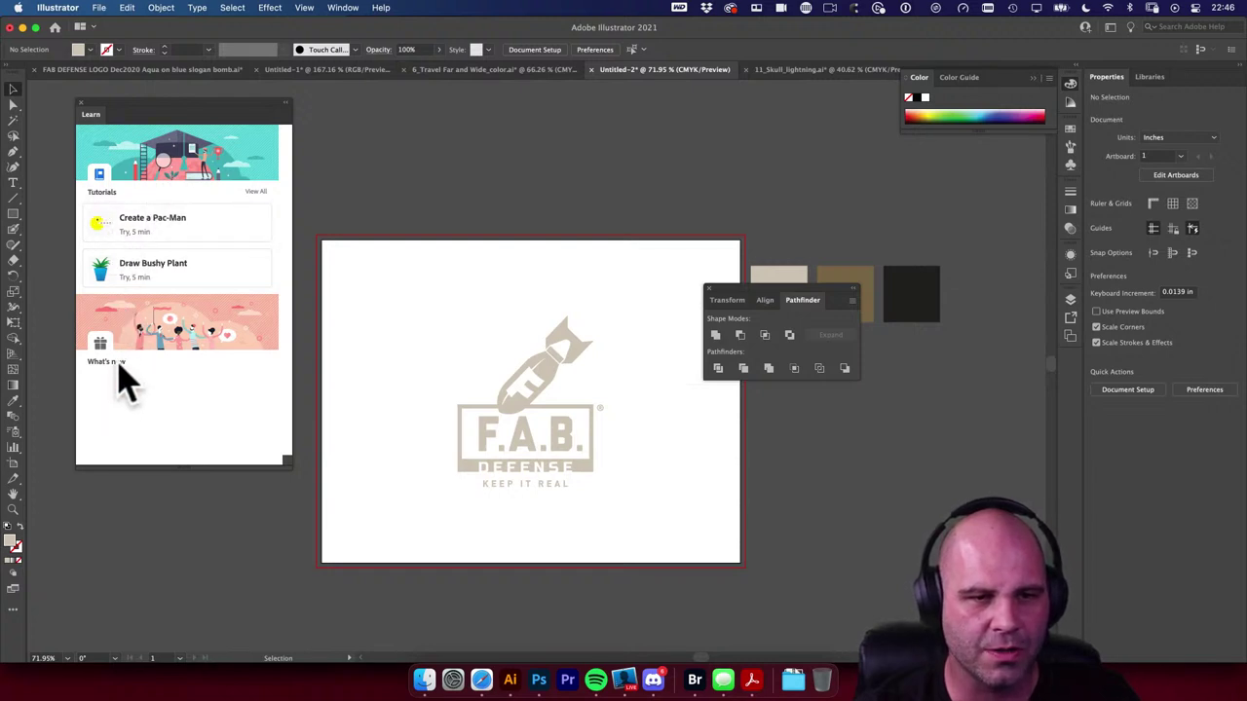
Step: Show all Learn tutorials, browse the list down to items like Create a Pac-Man, and nudge the panel lower
{"action": "left_click", "coordinate": [258, 193]}
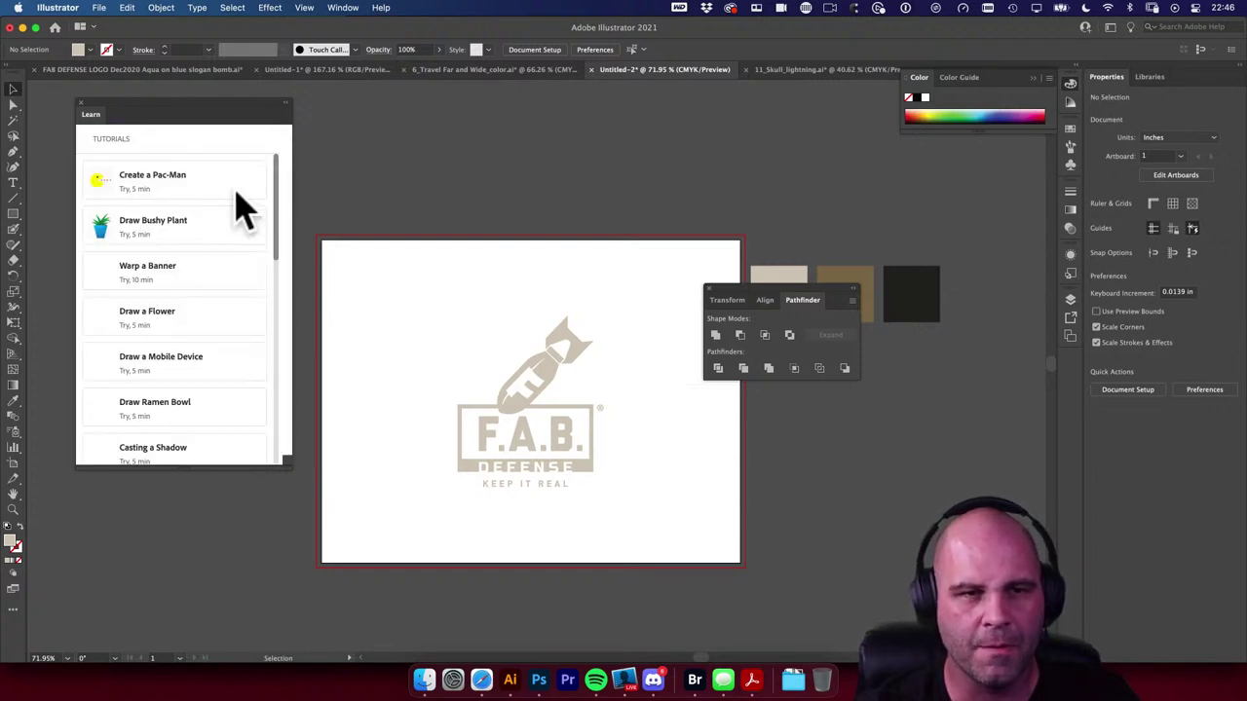
{"action": "scroll", "coordinate": [185, 360], "scroll_direction": "down", "scroll_amount": 15}
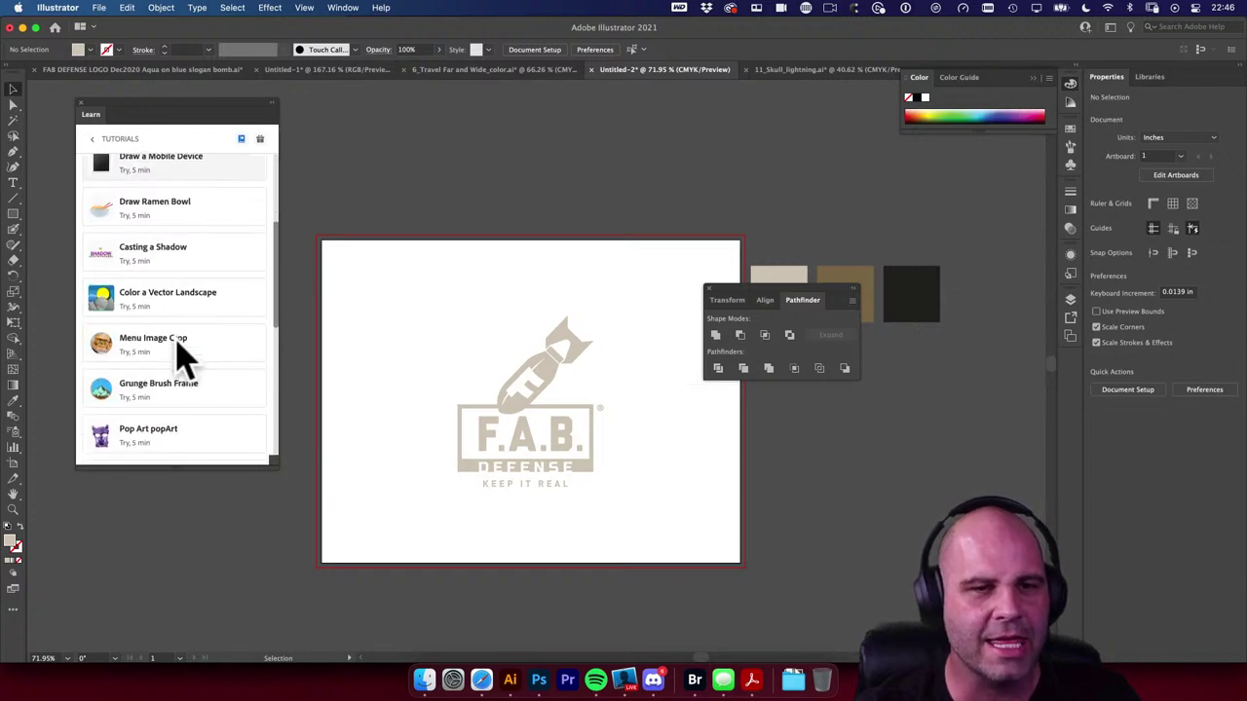
{"action": "scroll", "coordinate": [185, 360], "scroll_direction": "down", "scroll_amount": 1}
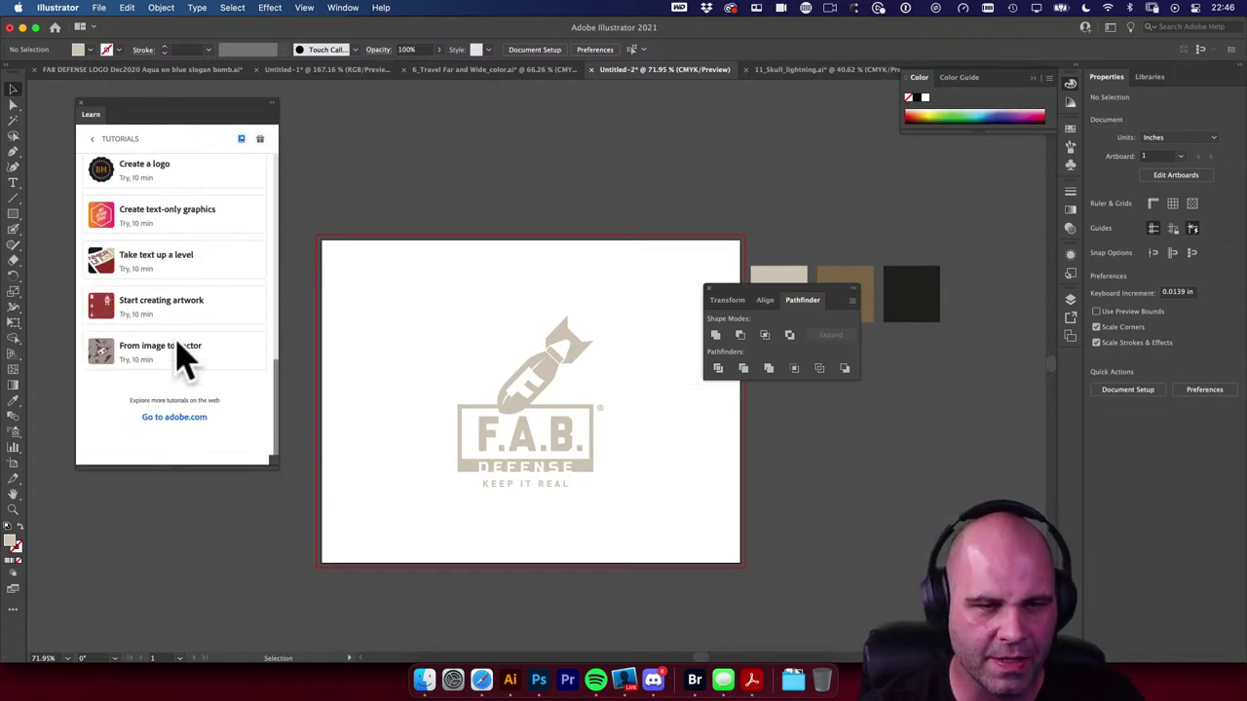
{"action": "scroll", "coordinate": [185, 361], "scroll_direction": "up", "scroll_amount": 15}
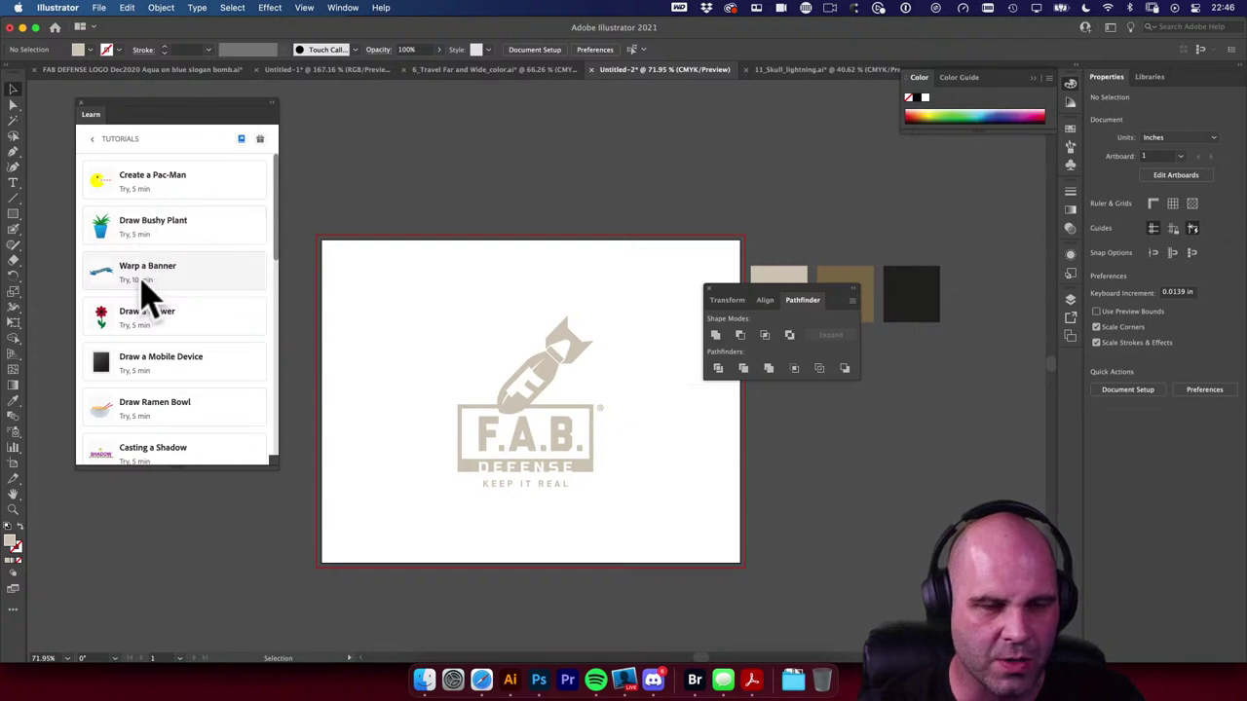
{"action": "scroll", "coordinate": [167, 392], "scroll_direction": "down", "scroll_amount": 5}
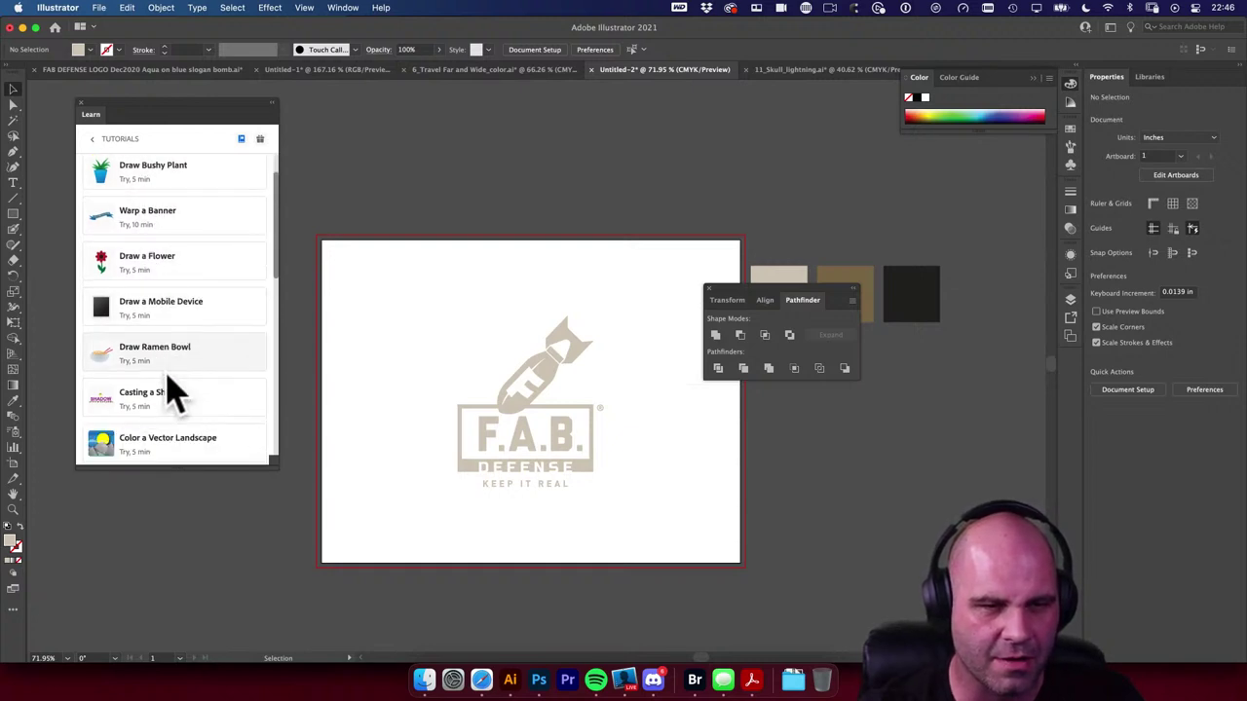
{"action": "scroll", "coordinate": [195, 399], "scroll_direction": "down", "scroll_amount": 8}
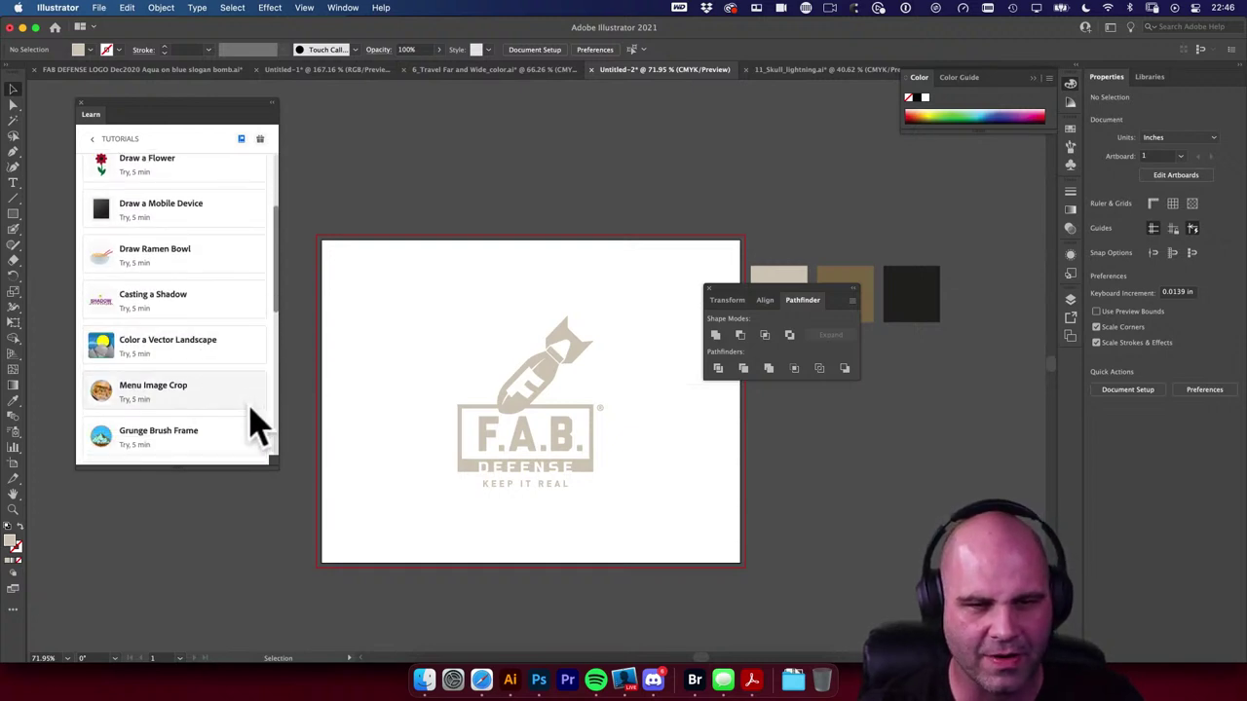
{"action": "scroll", "coordinate": [243, 423], "scroll_direction": "down", "scroll_amount": 10}
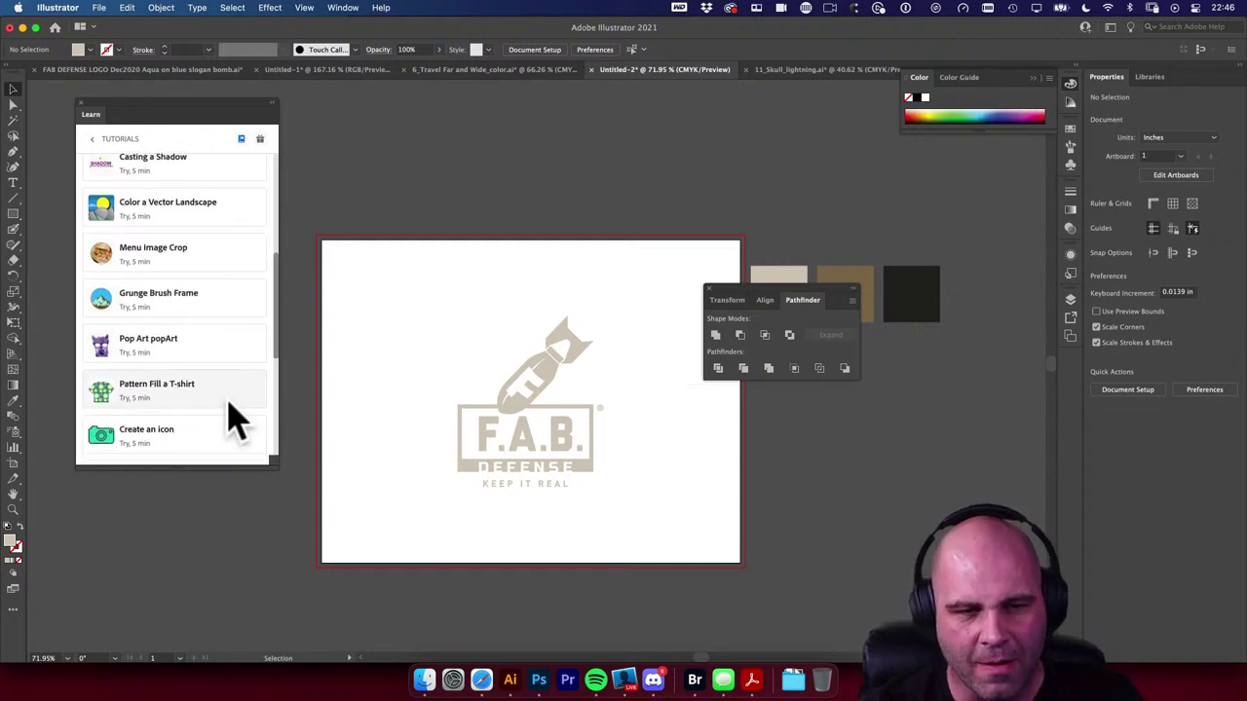
{"action": "scroll", "coordinate": [234, 417], "scroll_direction": "down", "scroll_amount": 10}
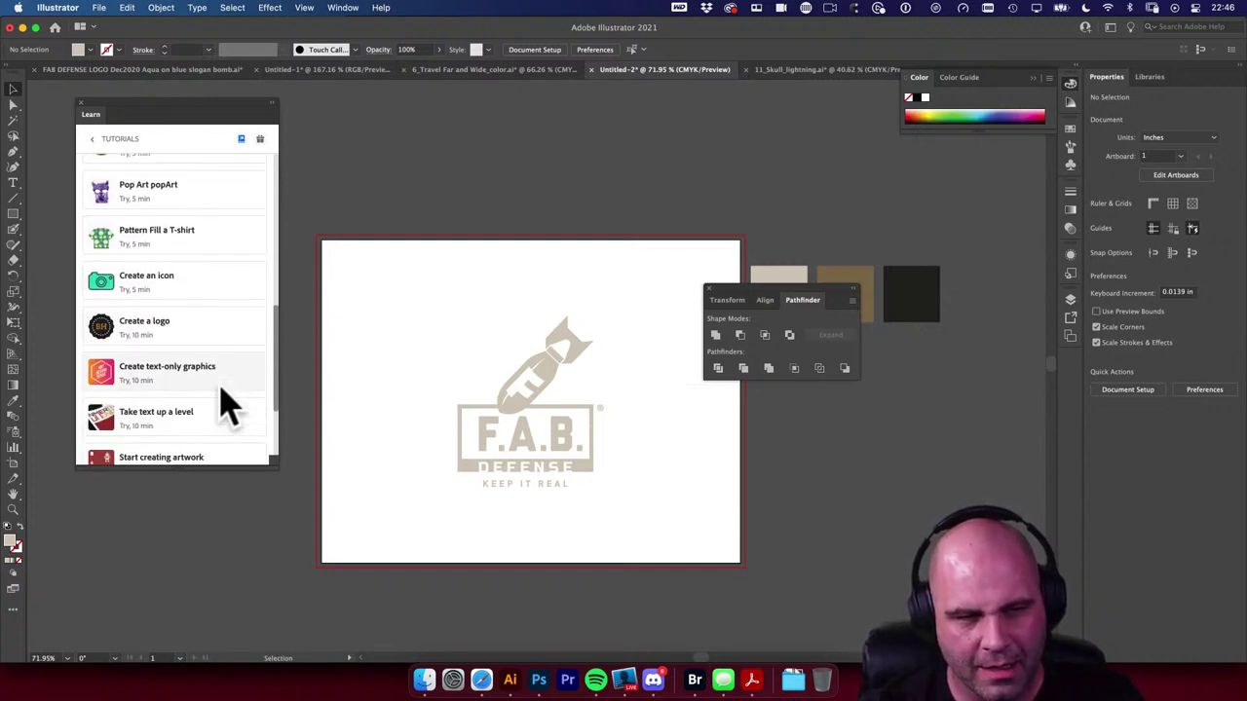
{"action": "scroll", "coordinate": [222, 405], "scroll_direction": "down", "scroll_amount": 10}
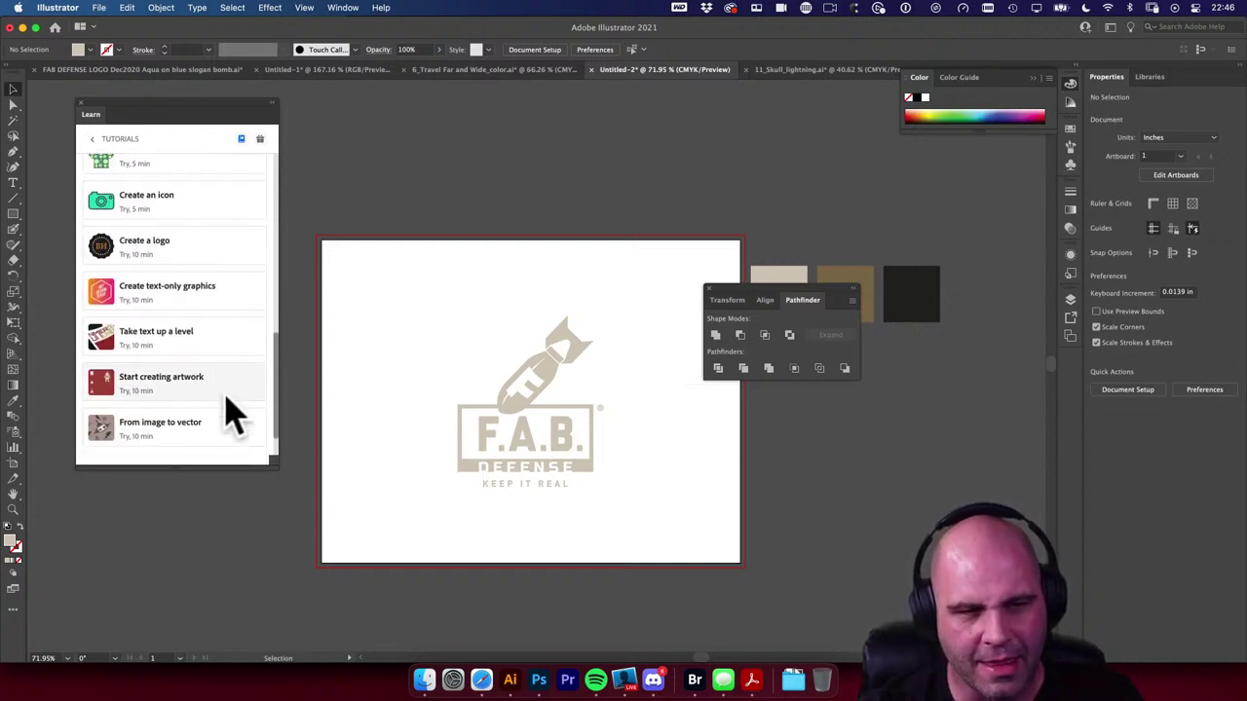
{"action": "scroll", "coordinate": [217, 418], "scroll_direction": "up", "scroll_amount": 20}
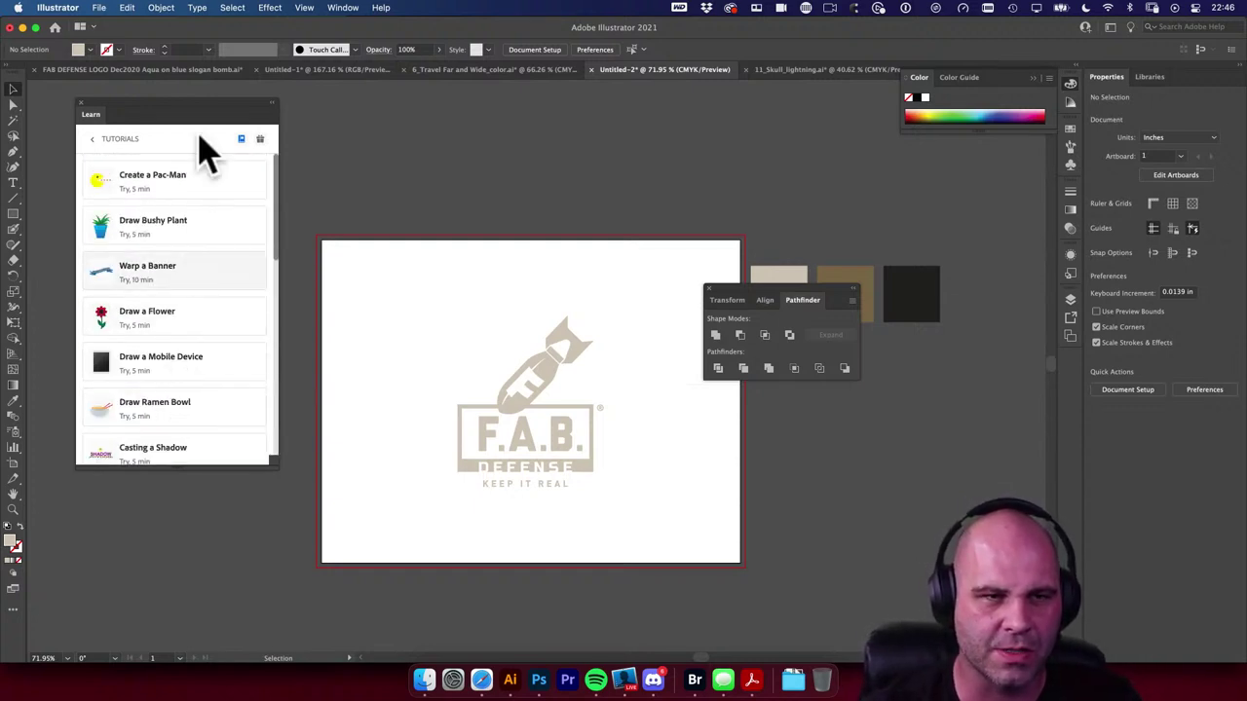
{"action": "left_click_drag", "start_coordinate": [199, 114], "coordinate": [195, 134]}
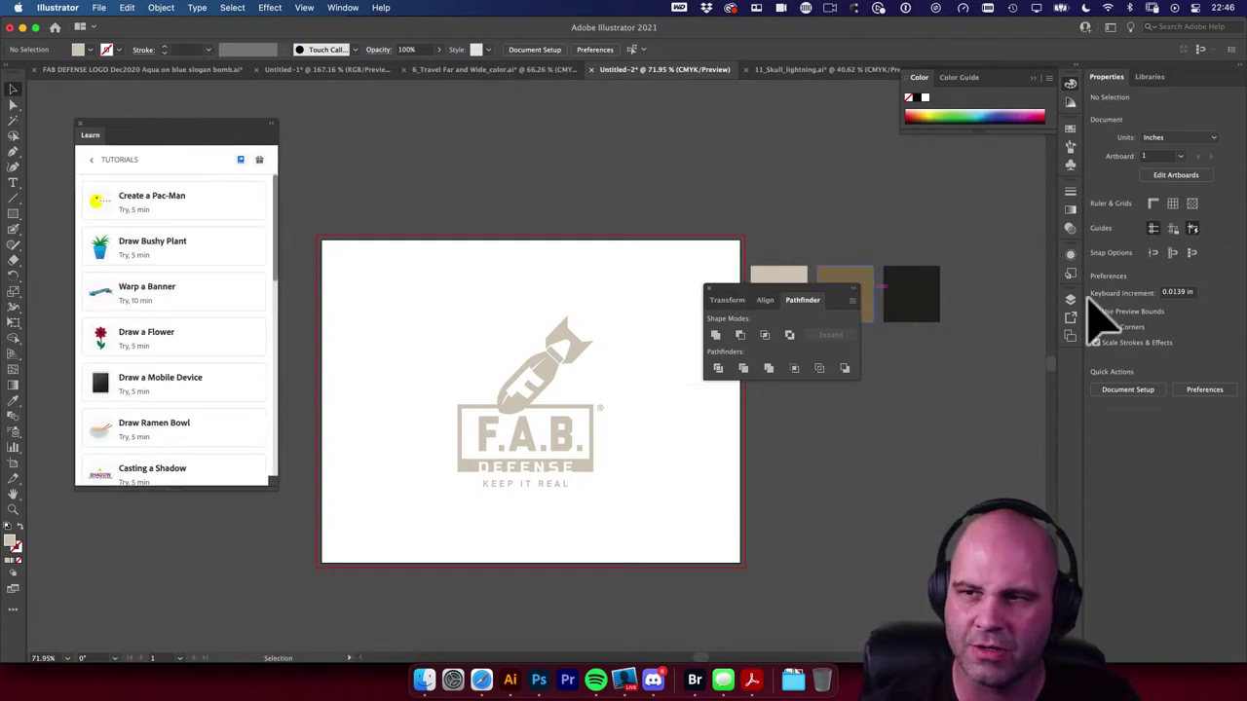